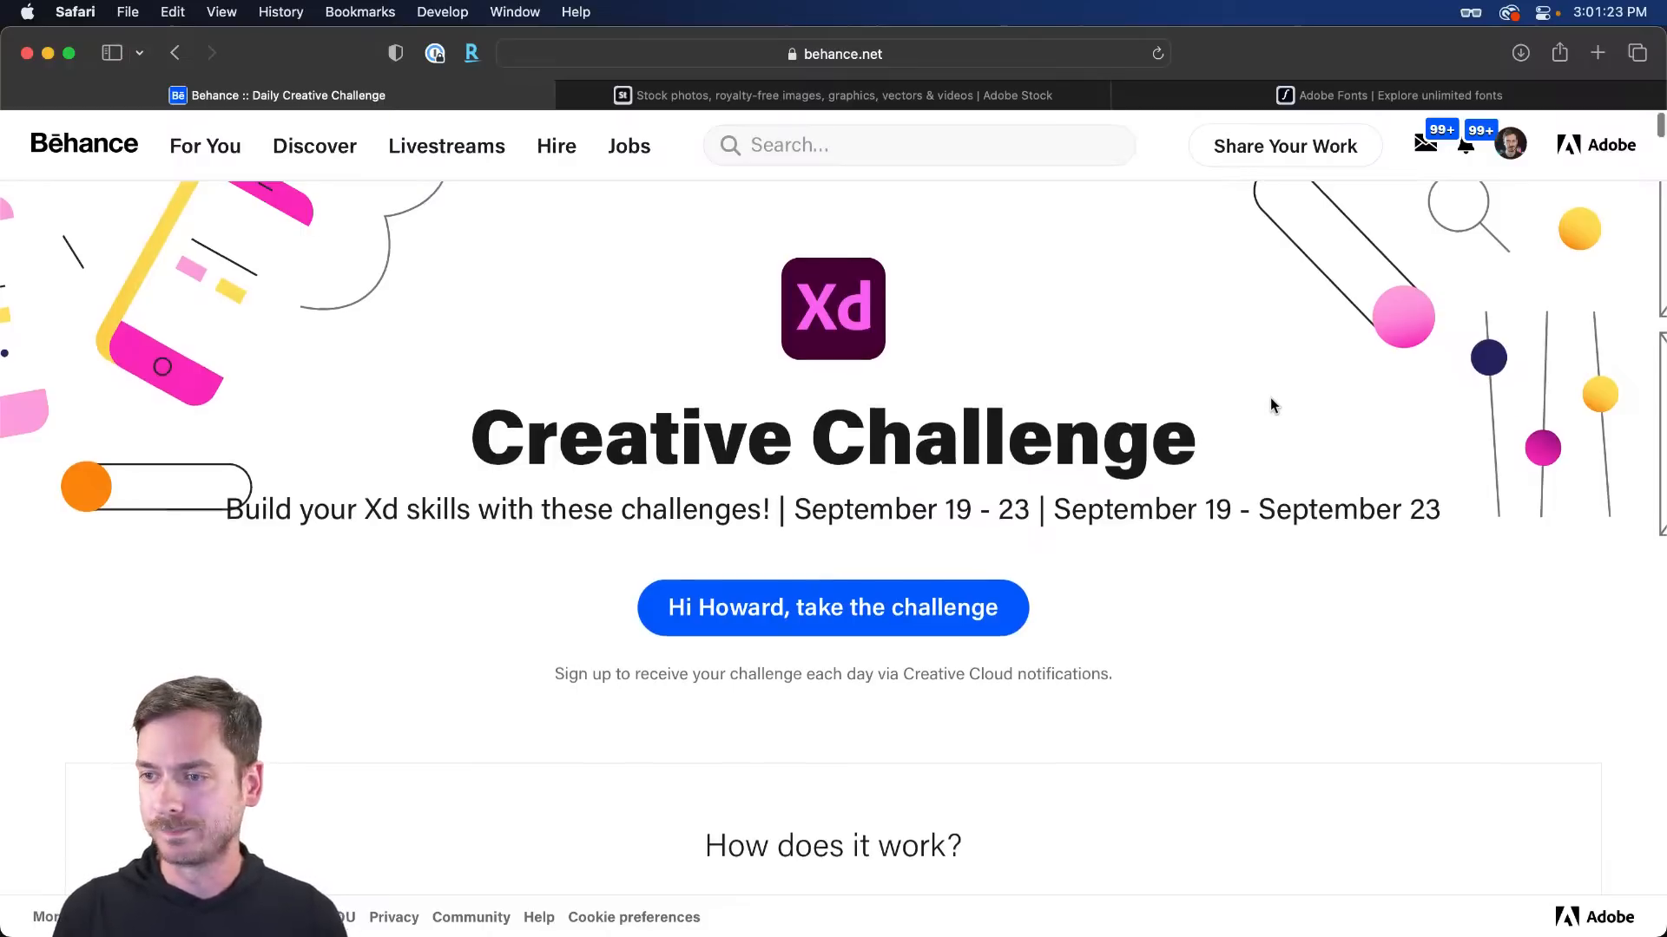
# - Scroll the Behance page to the Find The Perfect Color card, then switch to the shoppingWidget file
pyautogui.scroll(-3, 1270, 401)
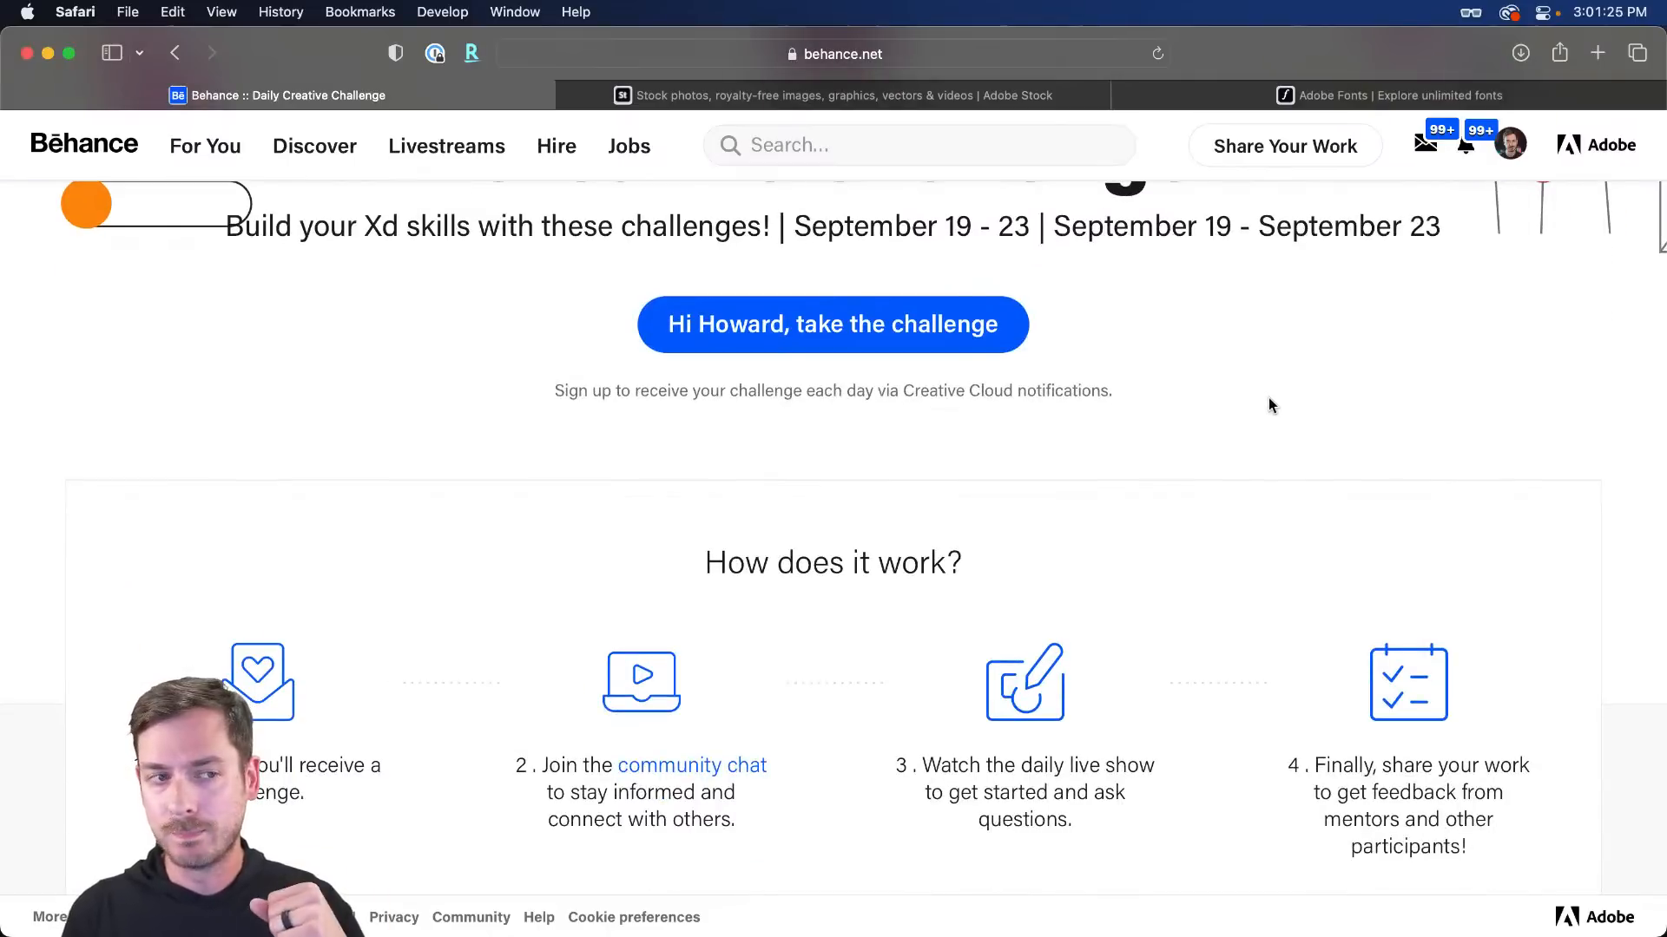
pyautogui.scroll(1, 1269, 406)
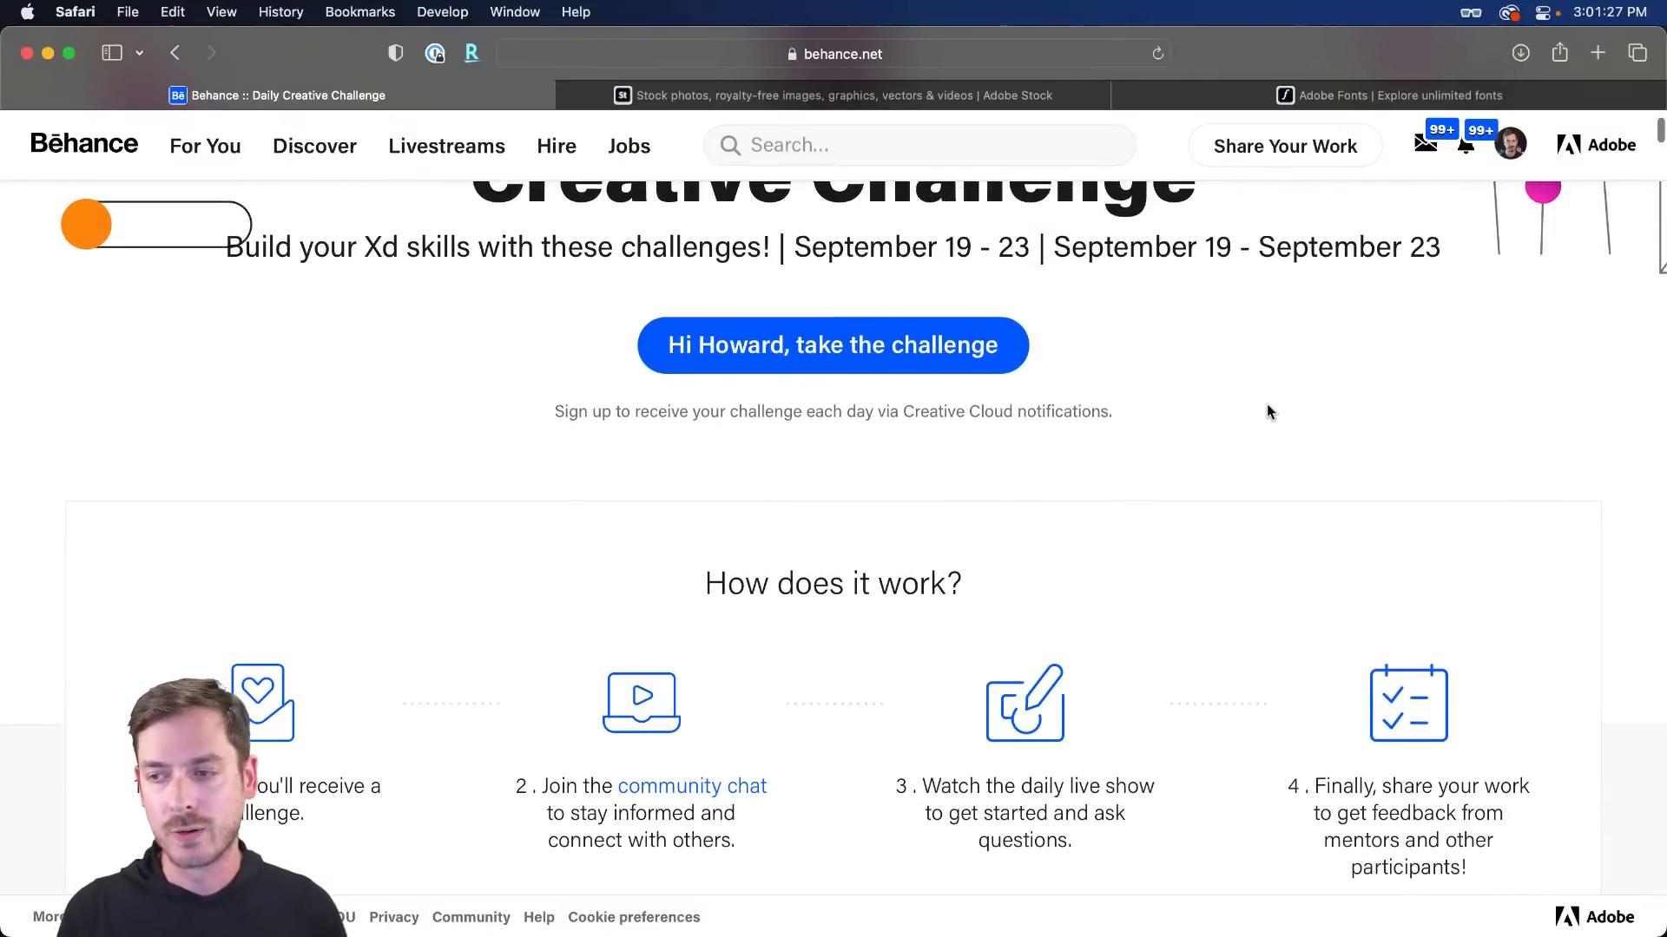
pyautogui.scroll(-3, 1267, 412)
pyautogui.scroll(-2, 1264, 412)
pyautogui.scroll(1, 1264, 409)
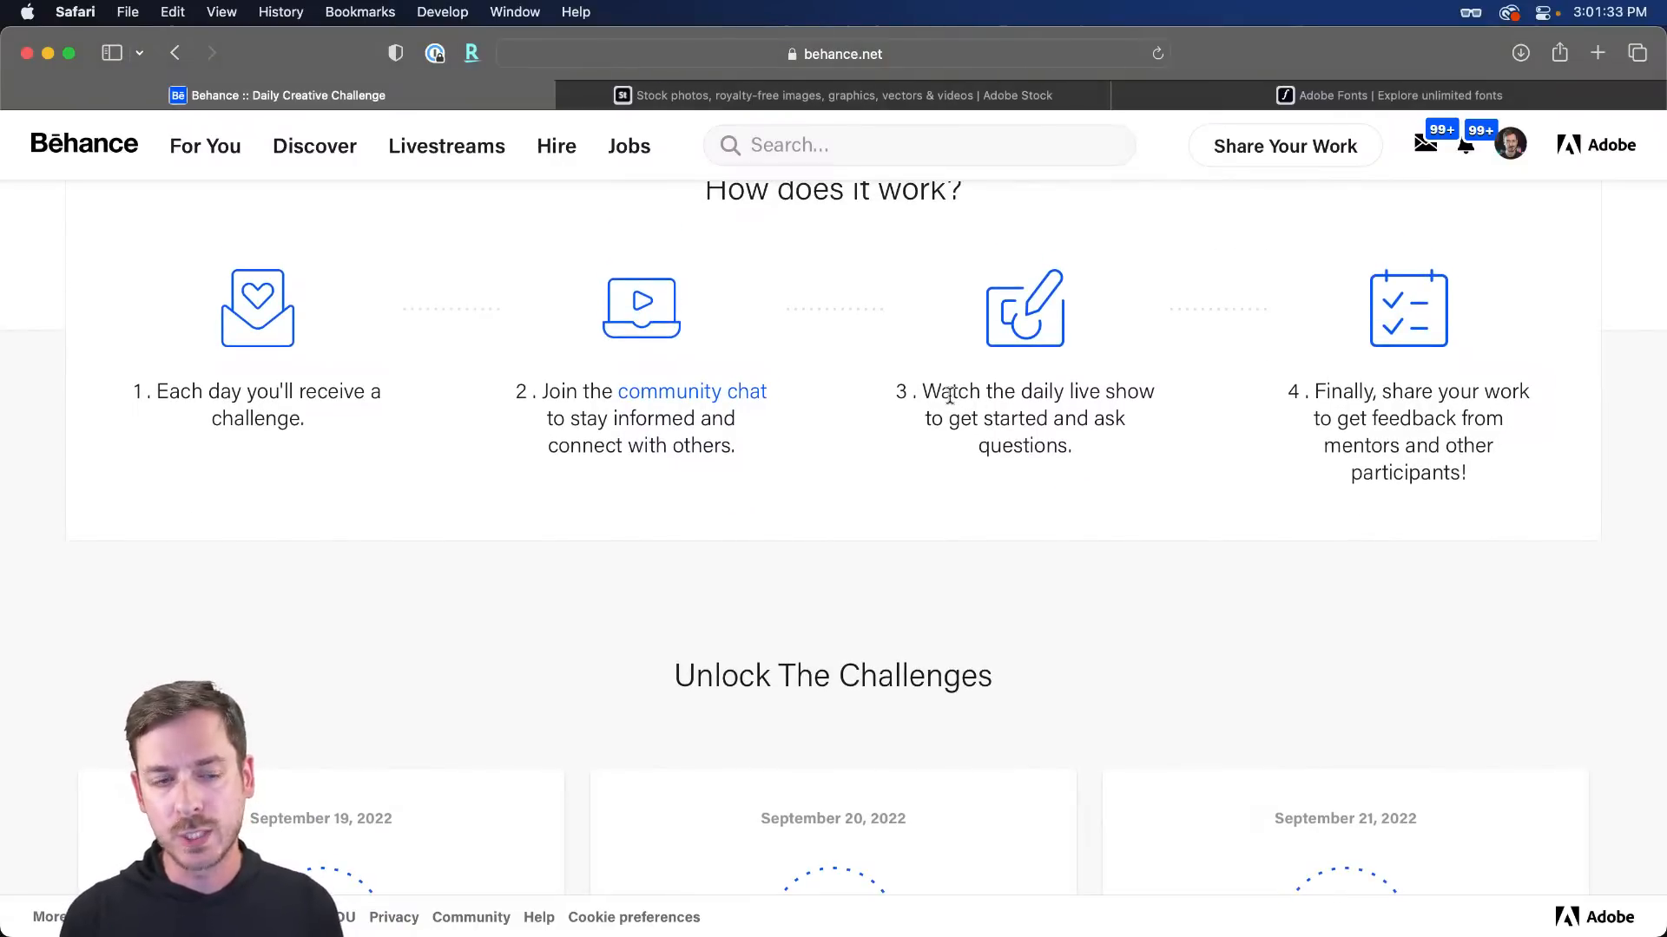
pyautogui.scroll(-6, 949, 395)
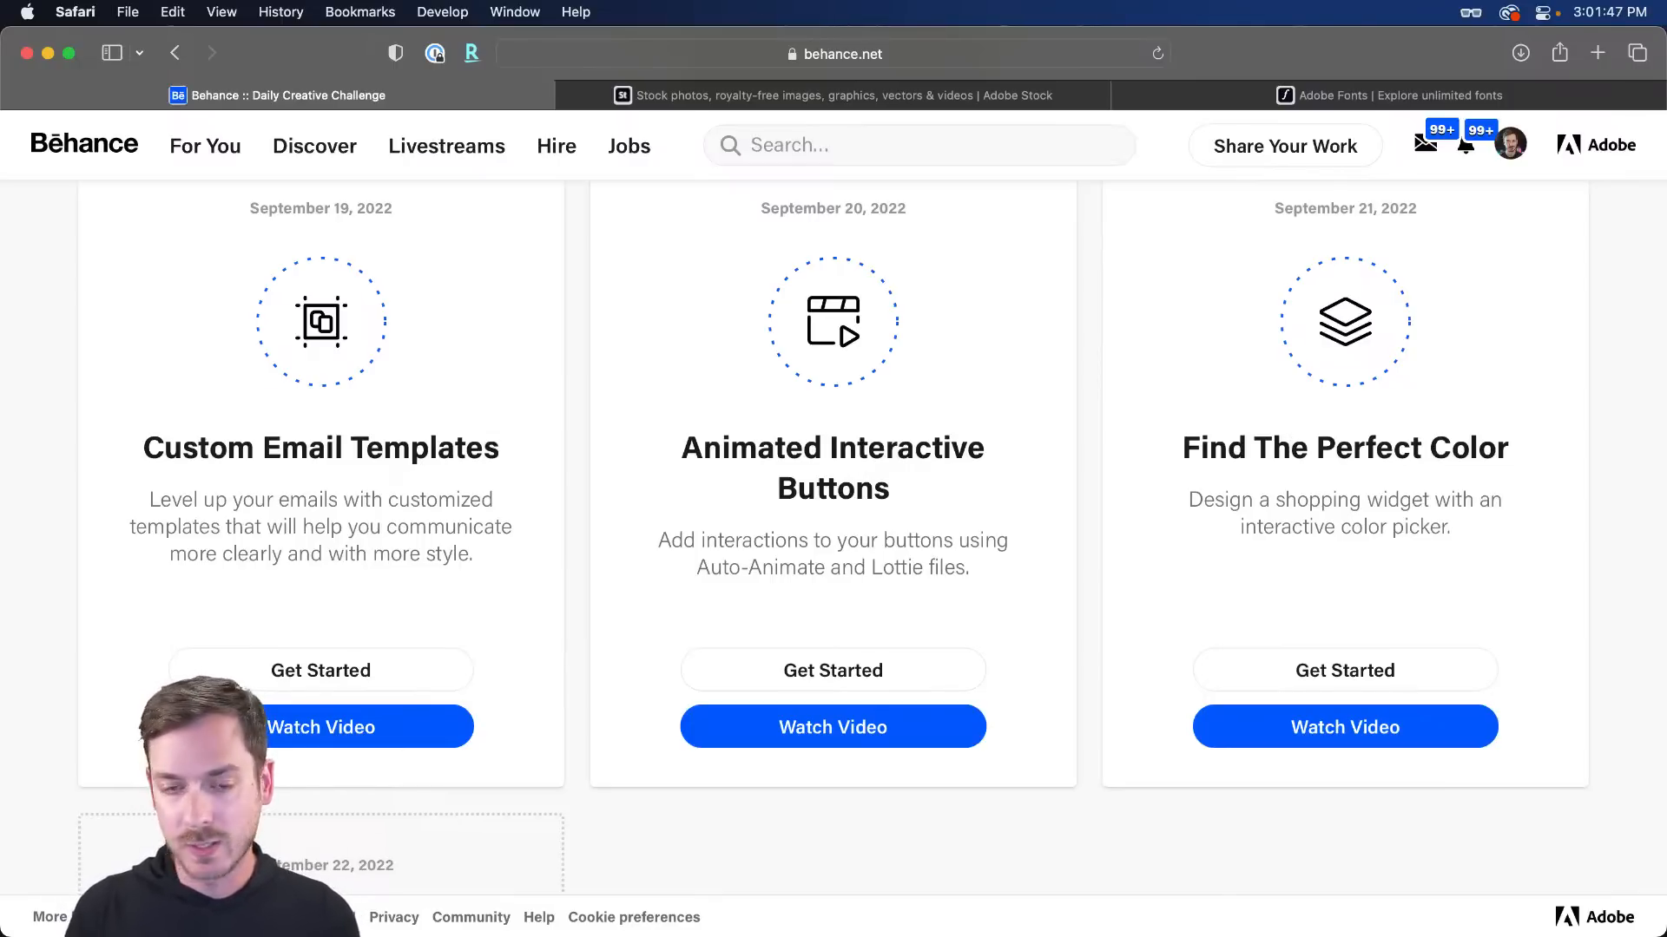
pyautogui.press('super+Tab')
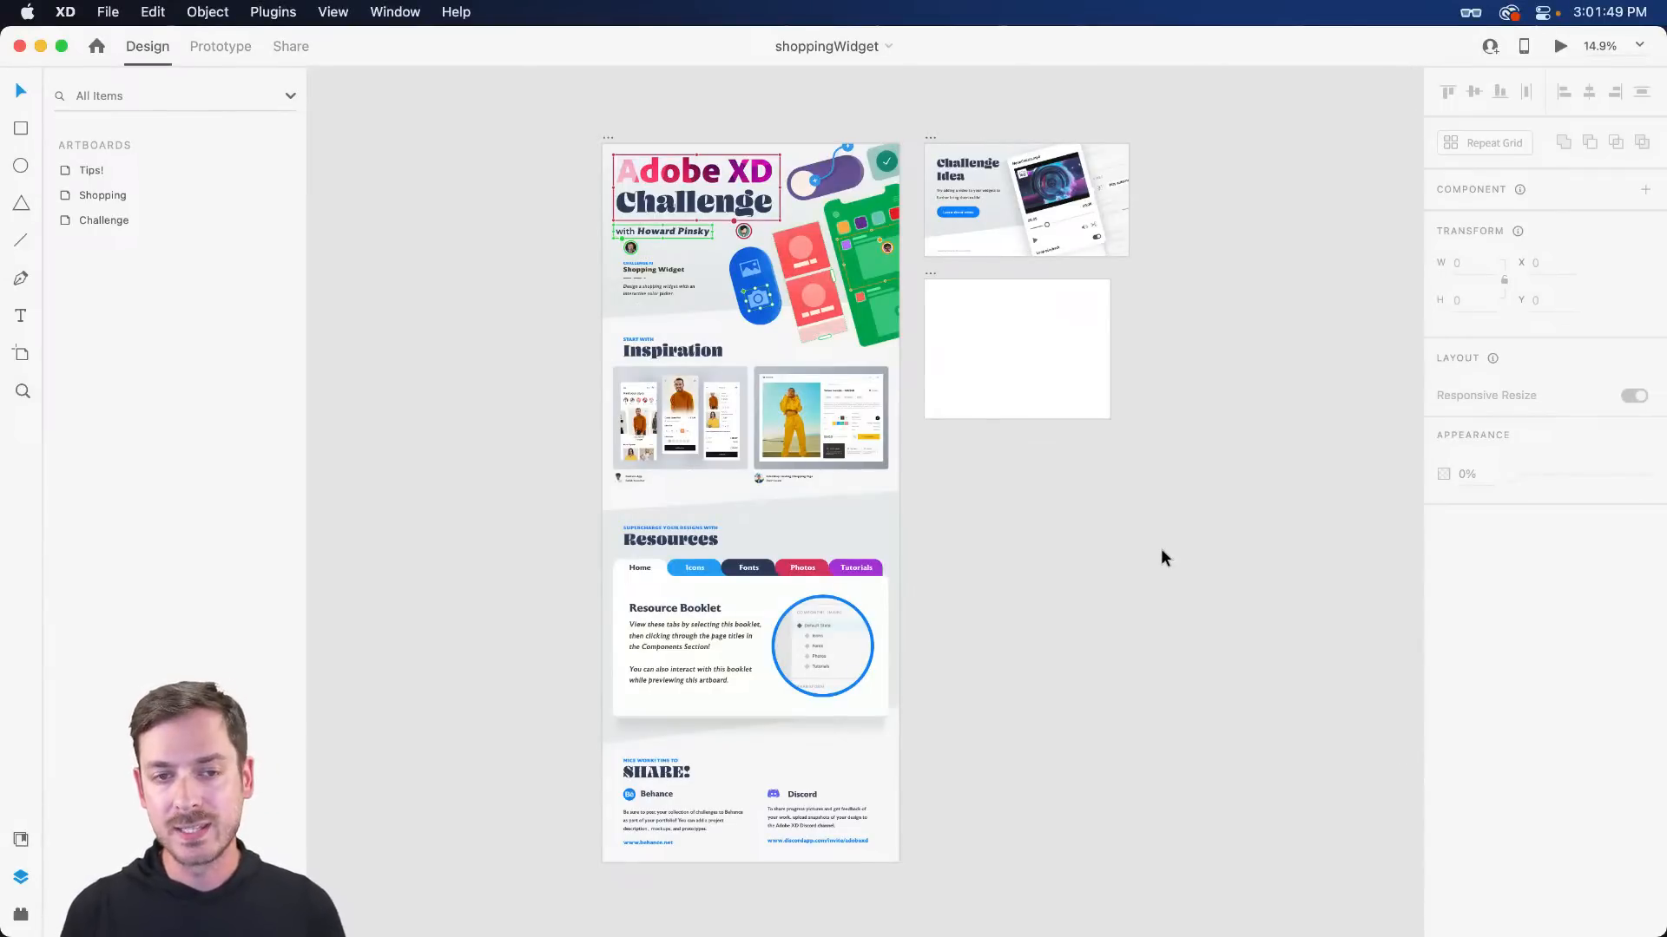
pyautogui.scroll(5, 642, 234)
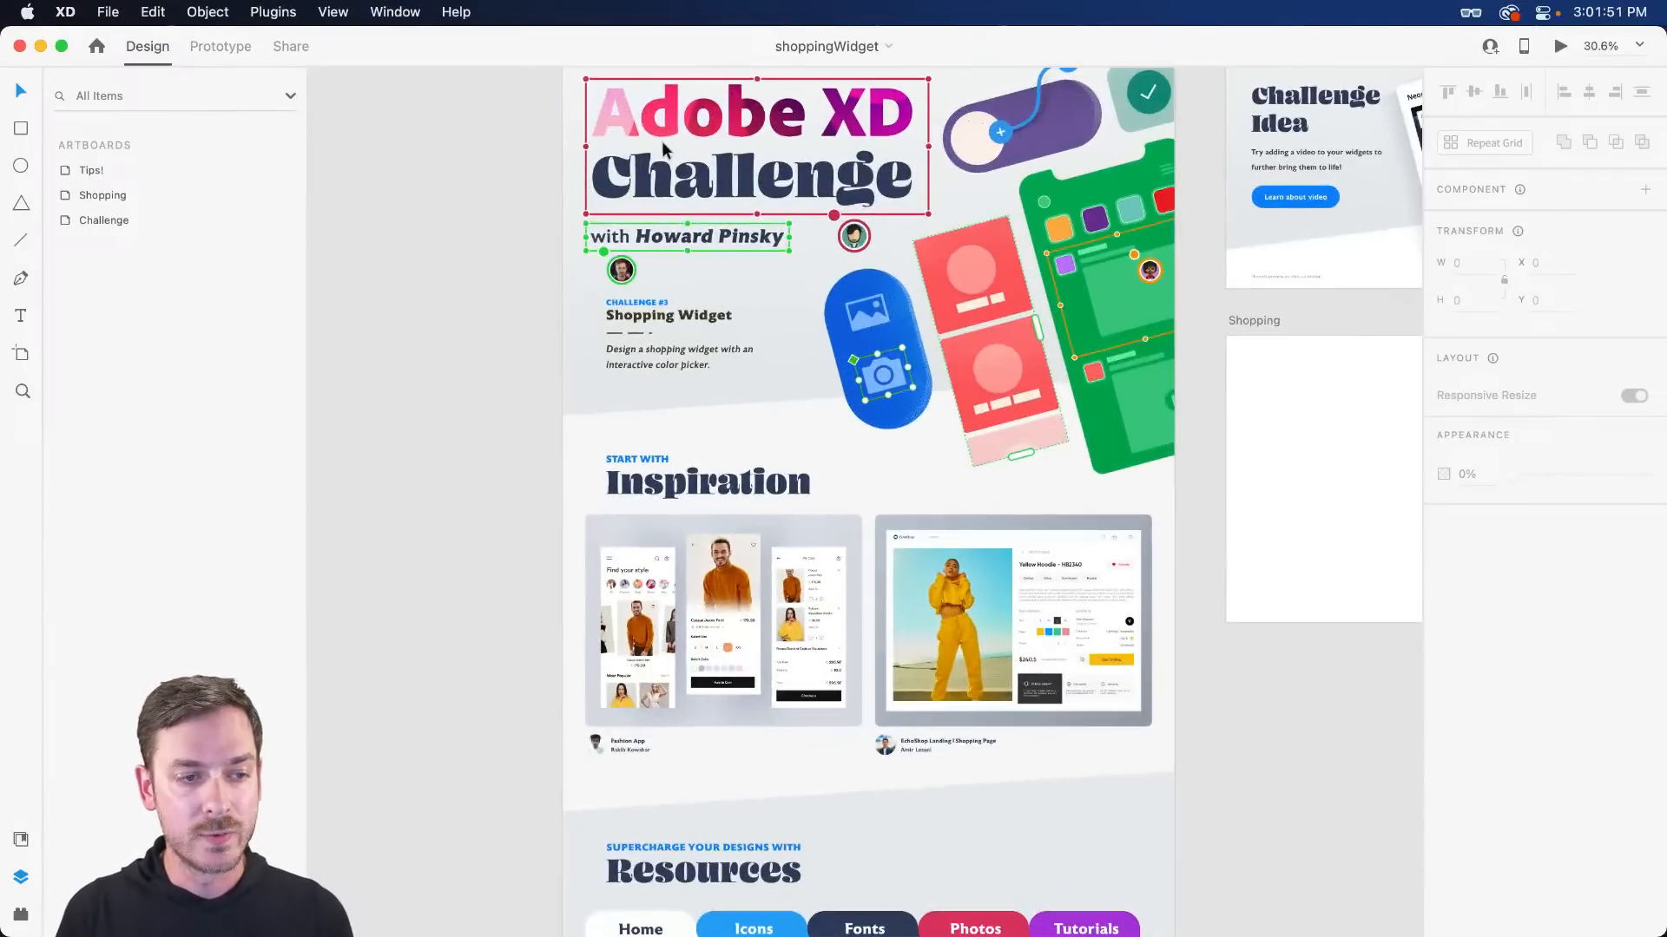
pyautogui.scroll(8, 602, 491)
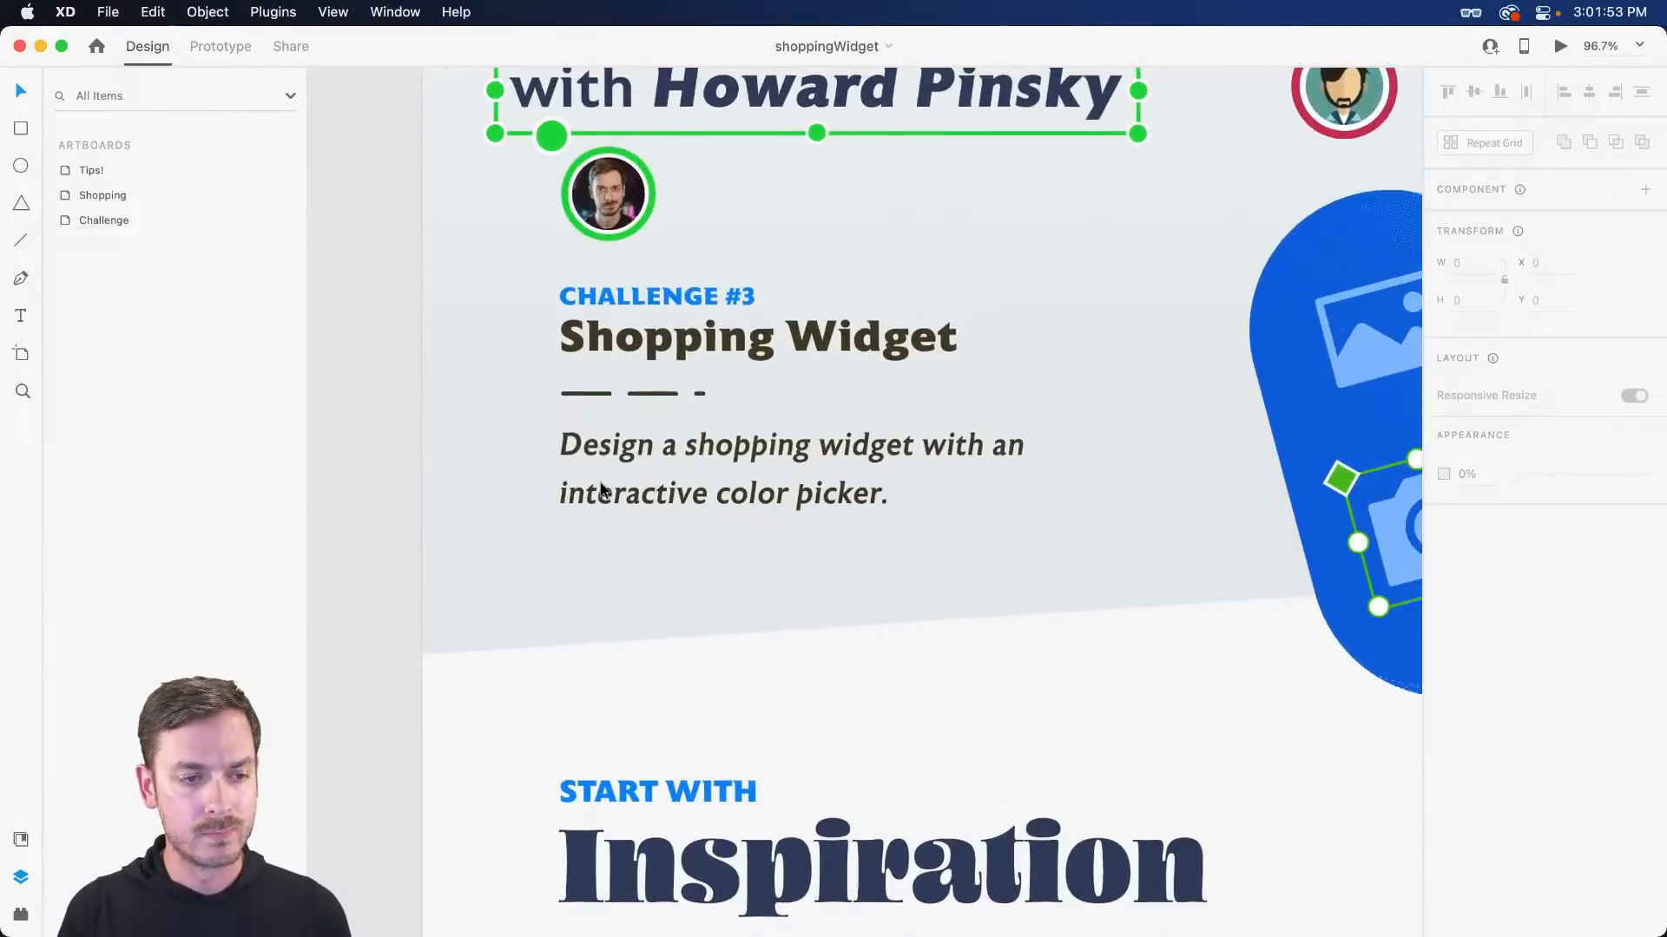
pyautogui.scroll(-1, 601, 490)
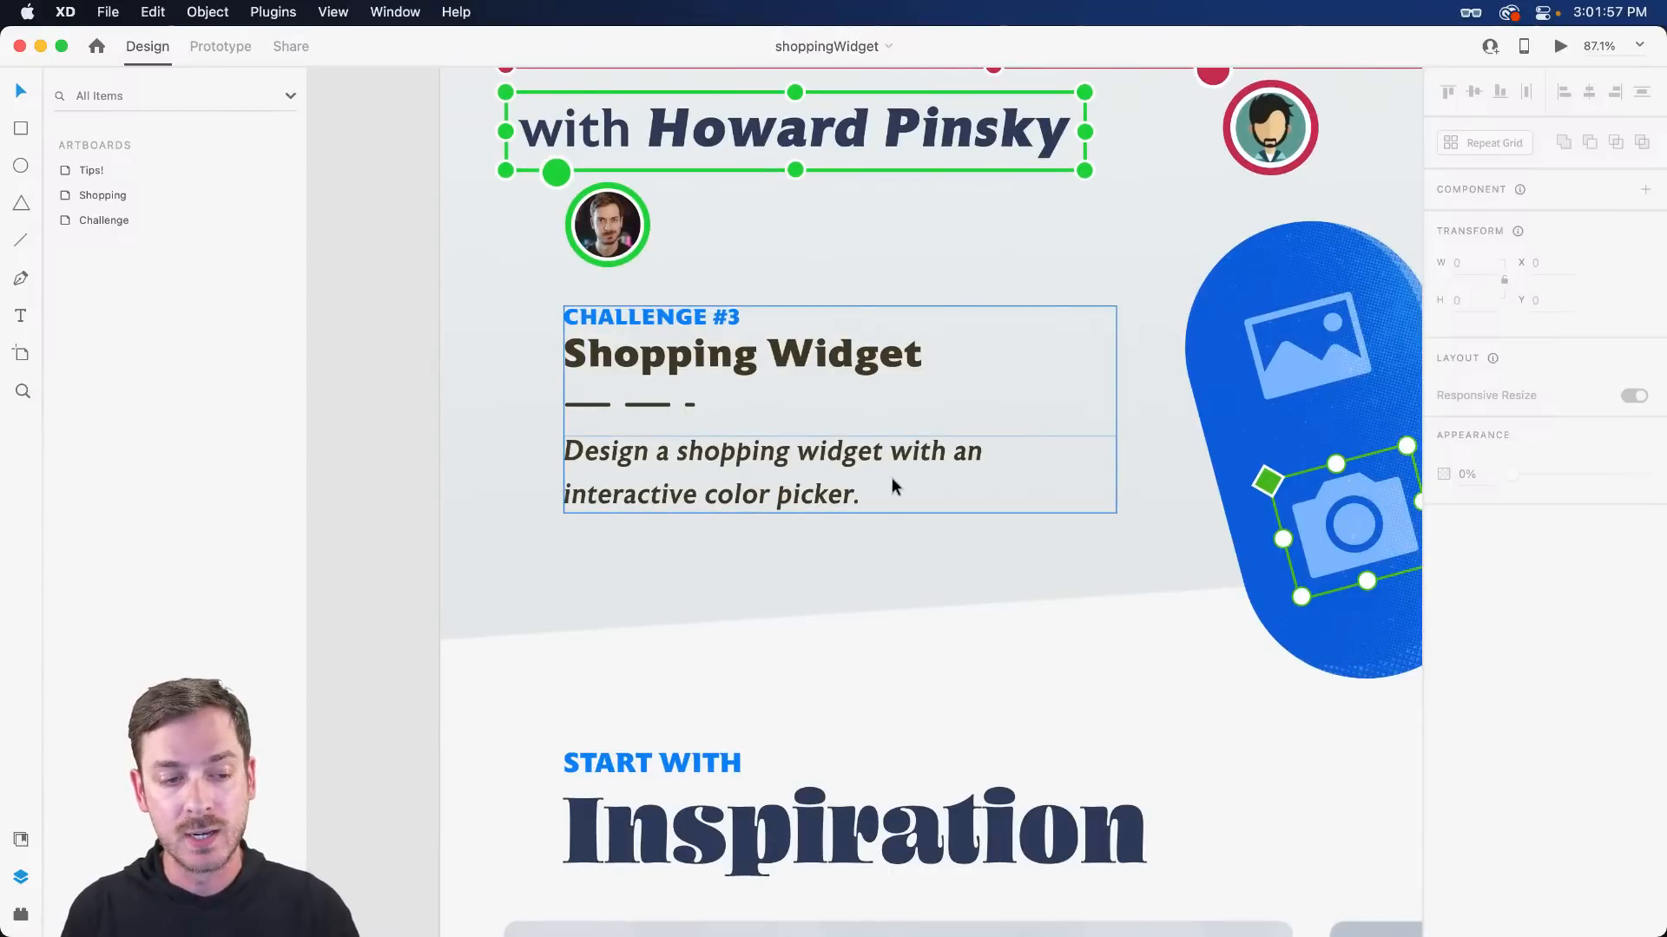
pyautogui.scroll(-10, 894, 480)
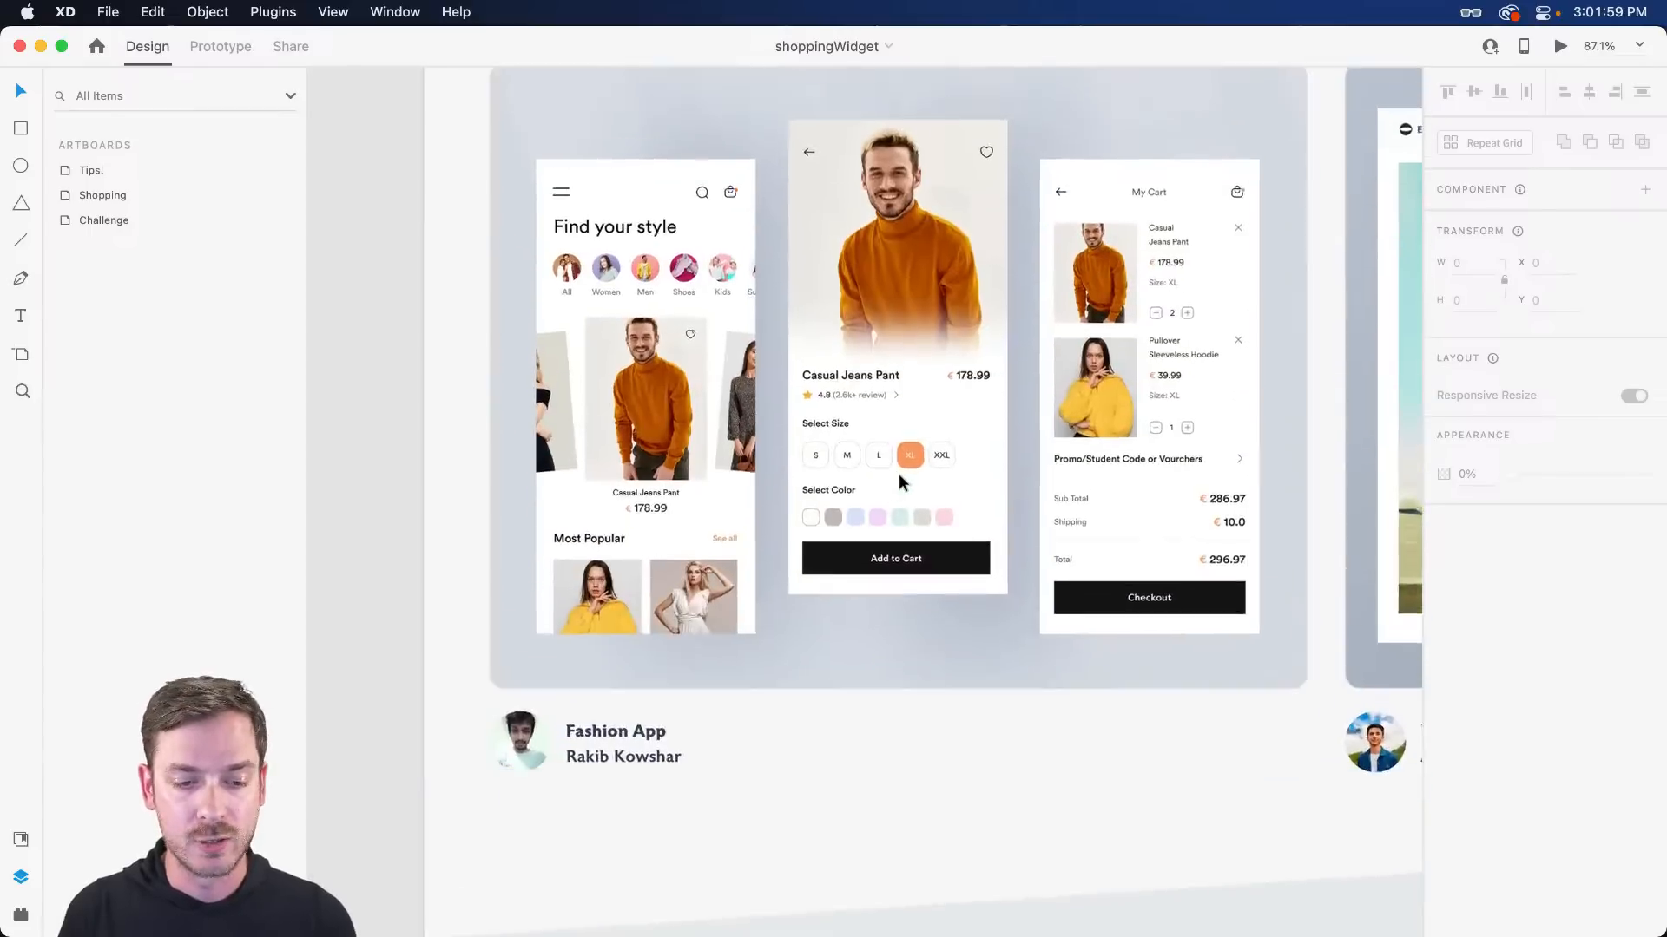
pyautogui.scroll(-3, 911, 477)
pyautogui.moveTo(857, 451); pyautogui.dragTo(763, 453)
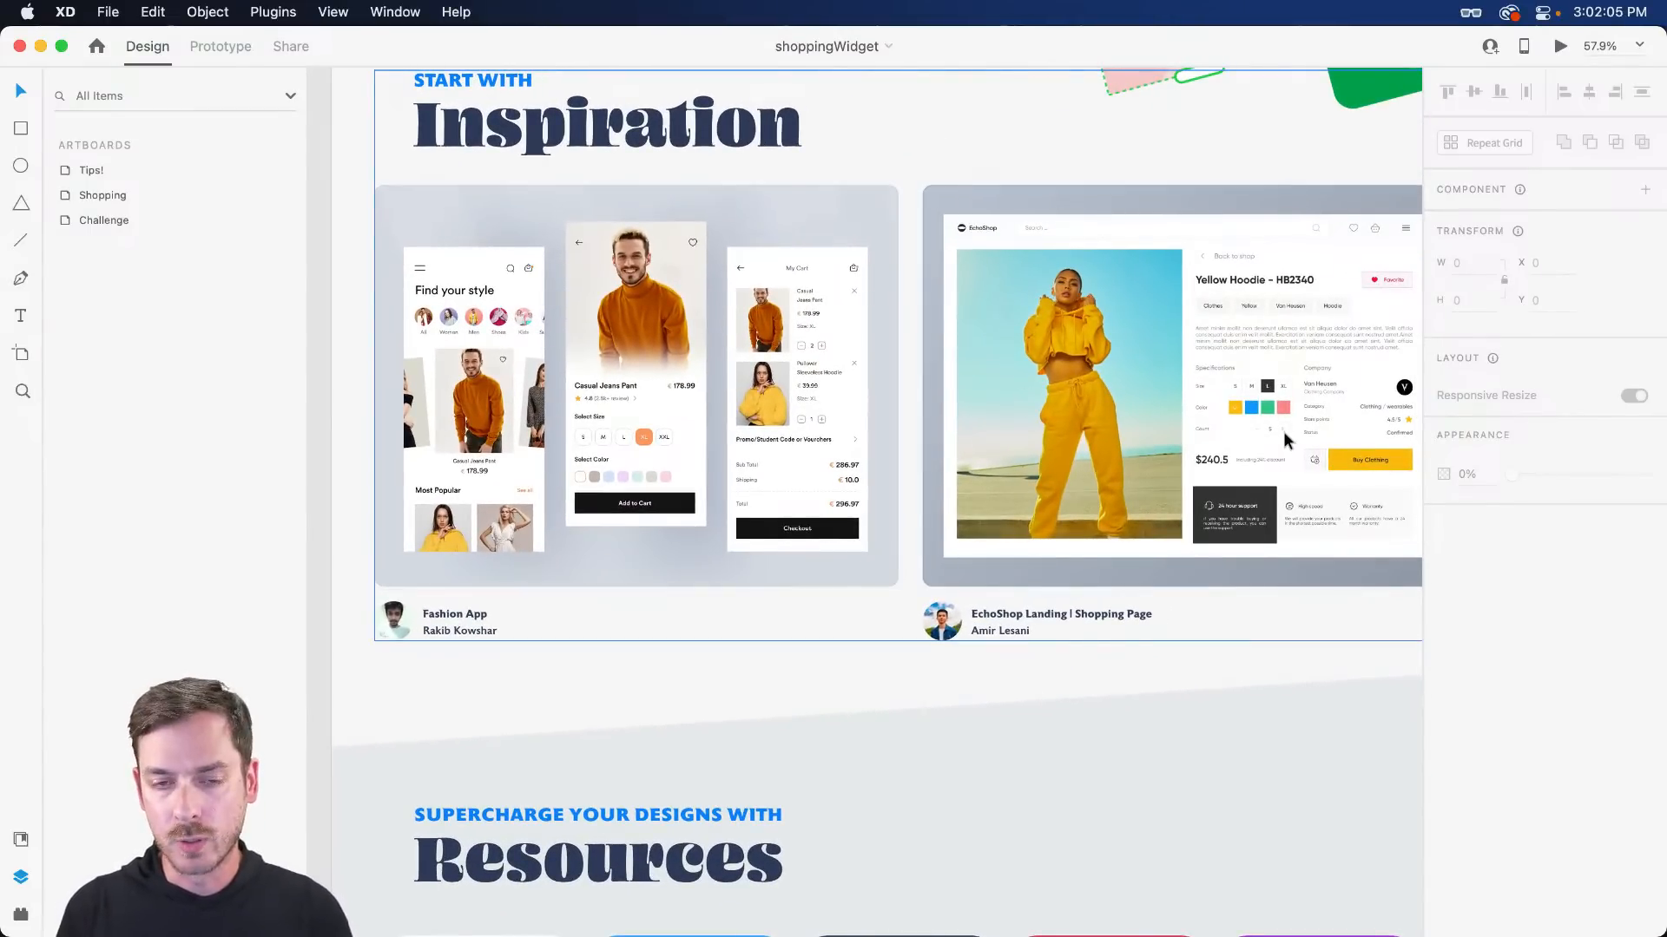
pyautogui.hscroll(2, 1283, 430)
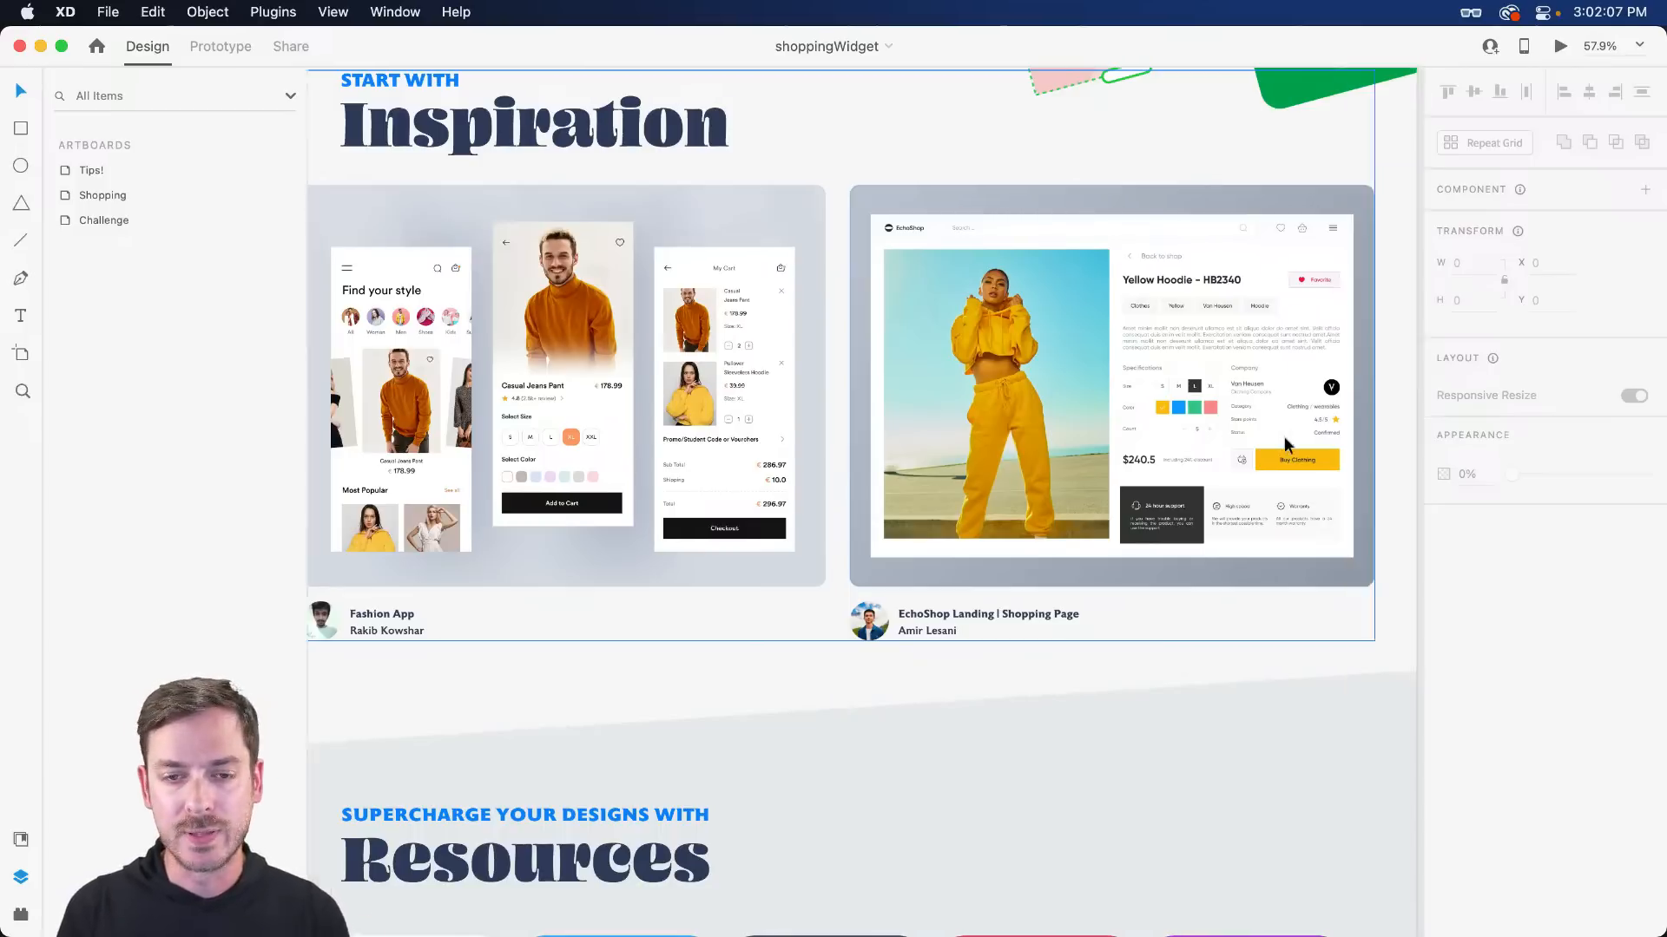
pyautogui.hscroll(10, 1285, 442)
pyautogui.scroll(8, 1283, 435)
pyautogui.hscroll(5, 1276, 443)
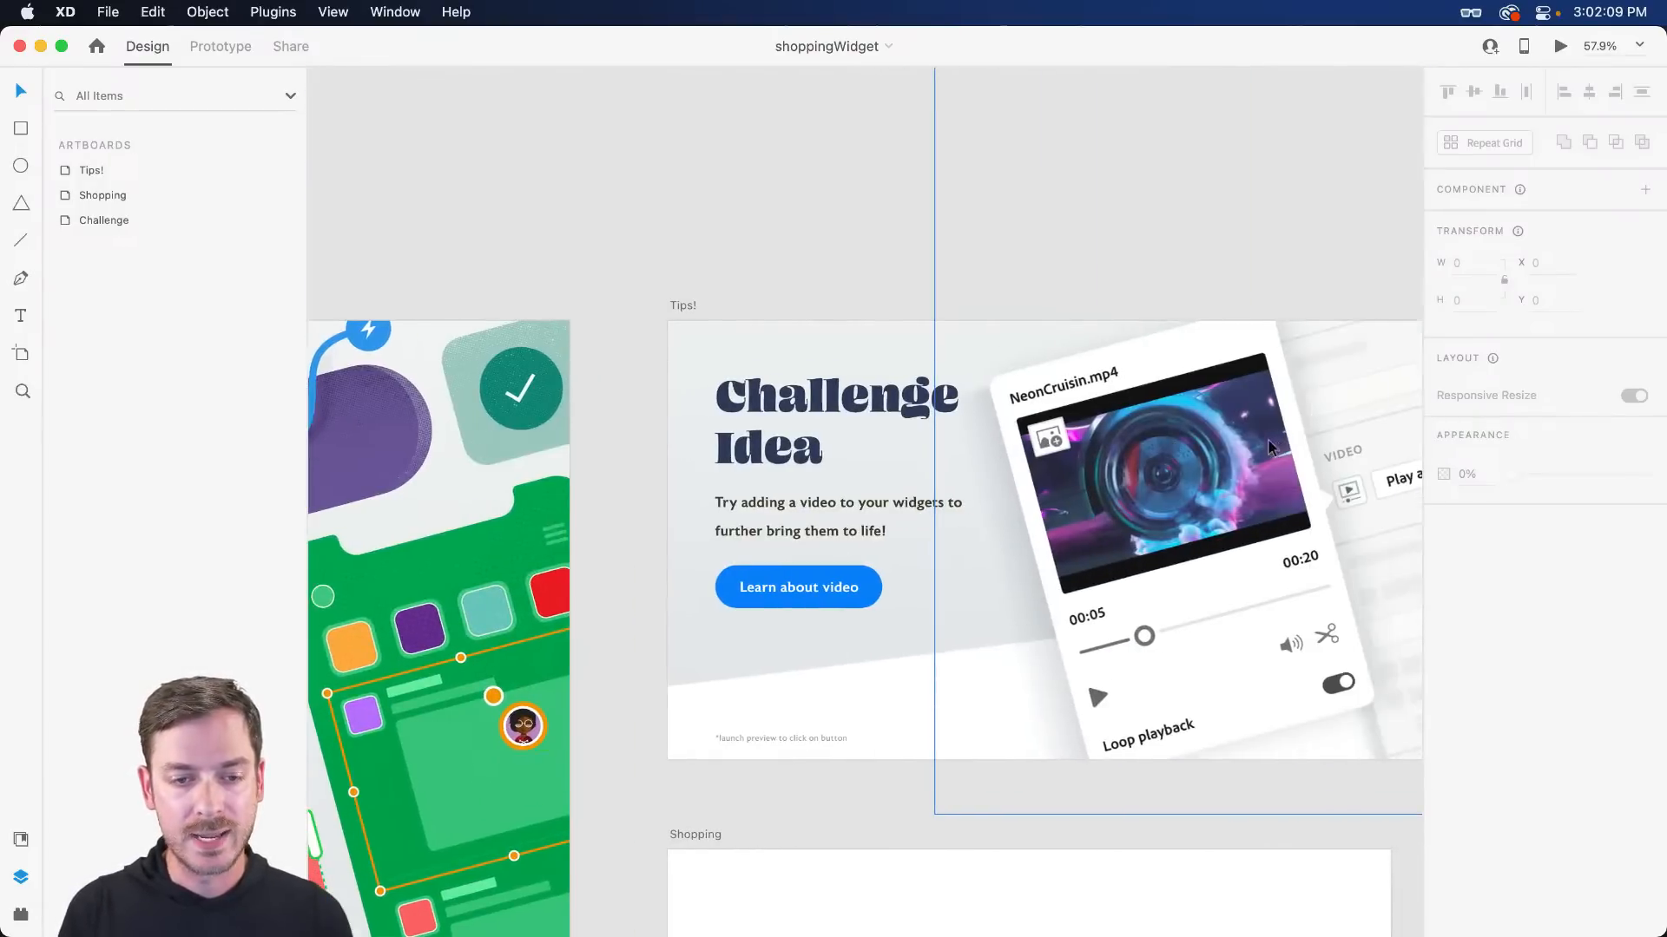
pyautogui.scroll(-5, 1269, 447)
pyautogui.hscroll(1, 1128, 347)
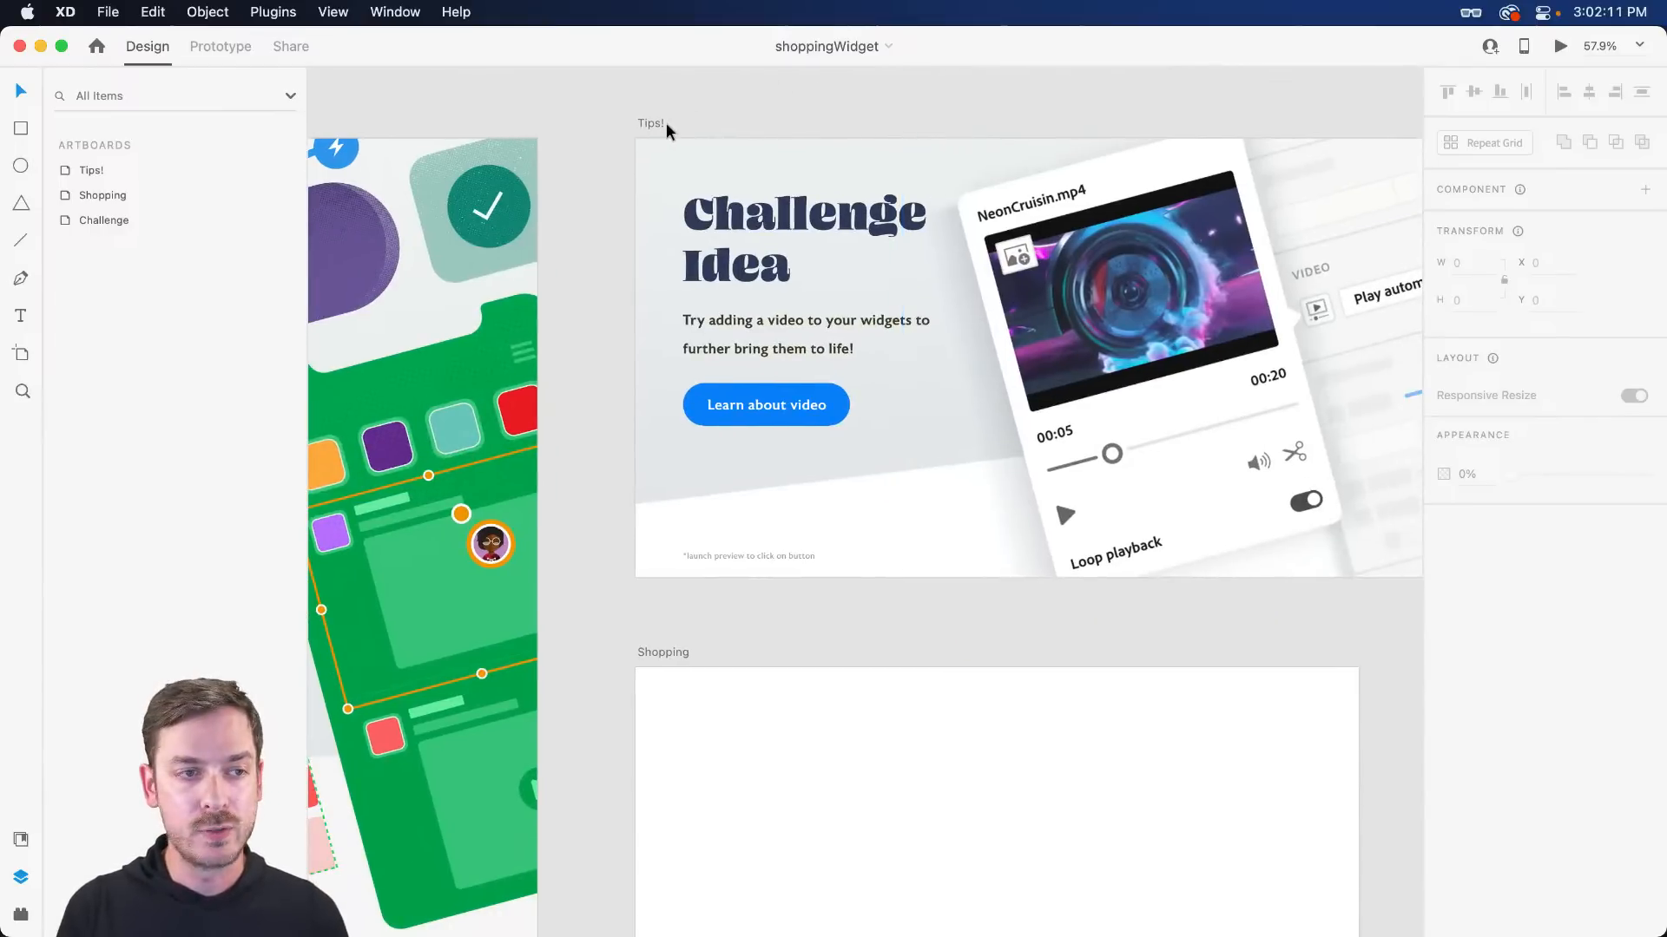
pyautogui.click(863, 315)
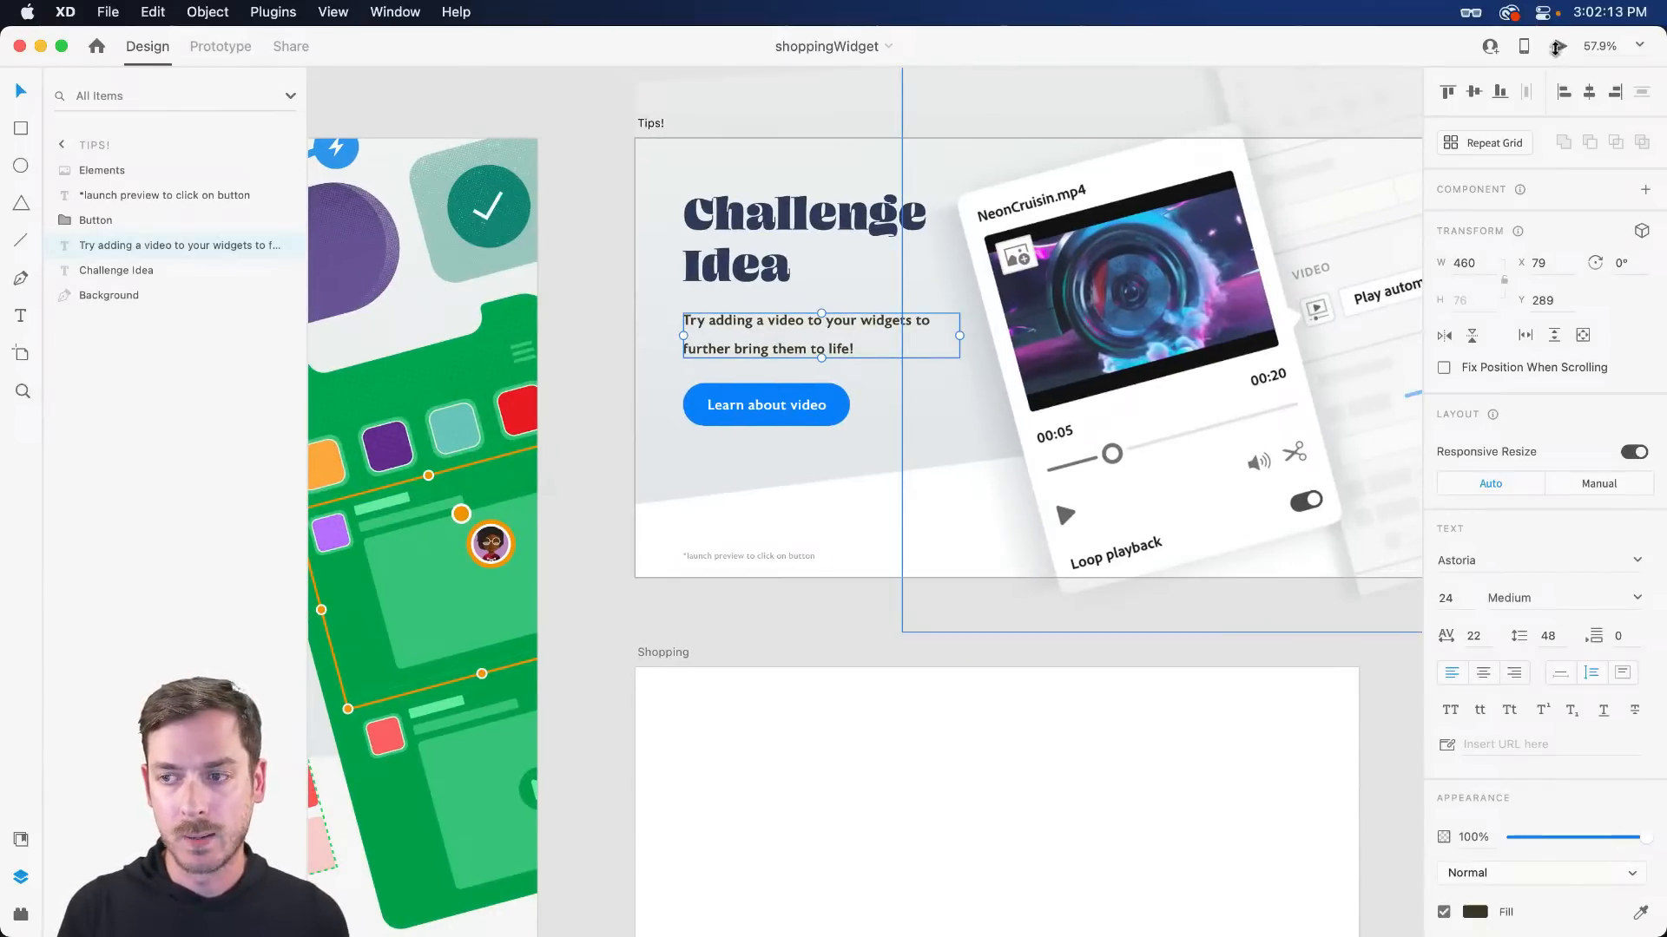
pyautogui.click(1556, 48)
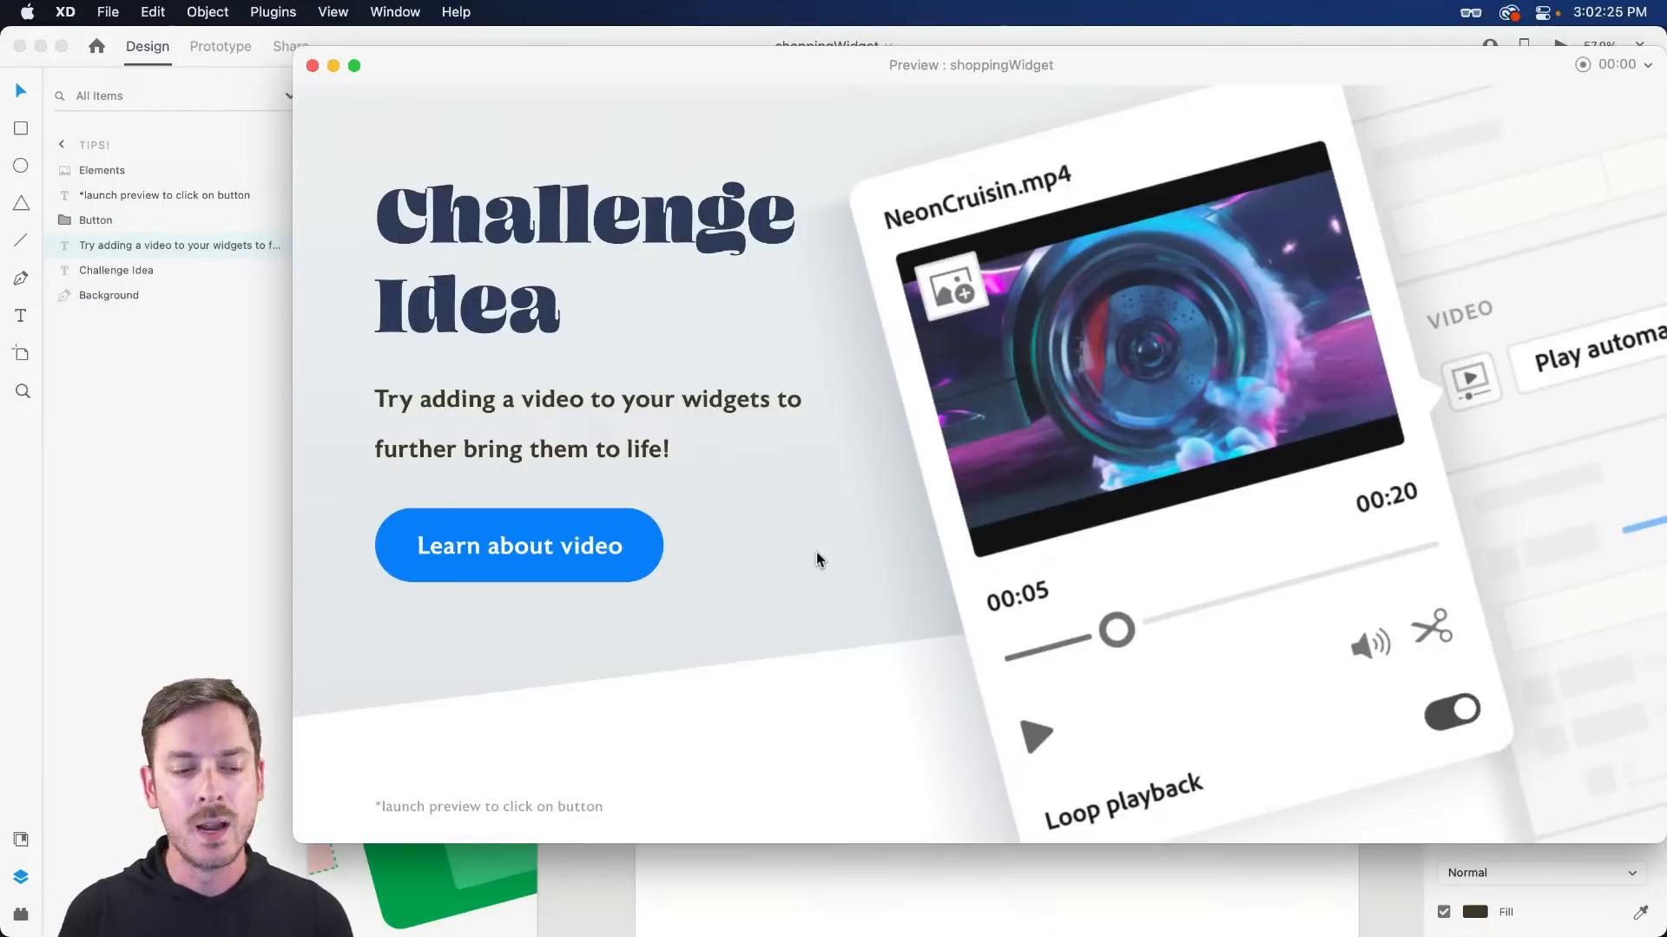
pyautogui.press('super+w')
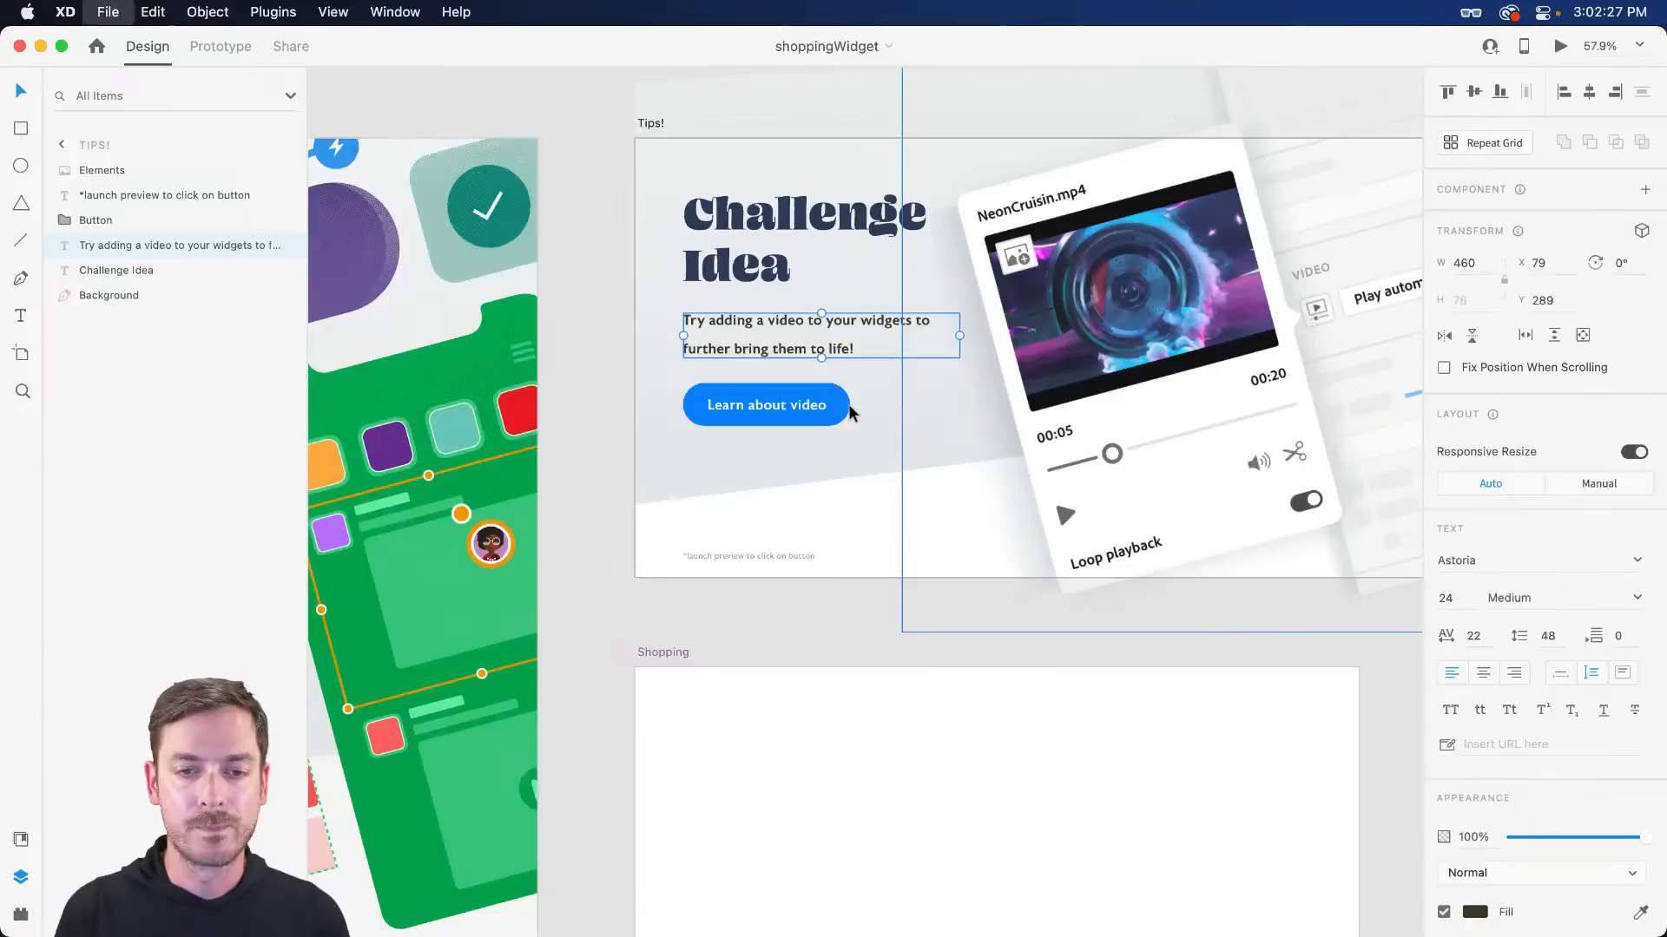
# - Select the empty Shopping artboard
pyautogui.scroll(-5, 883, 545)
pyautogui.click(1060, 495)
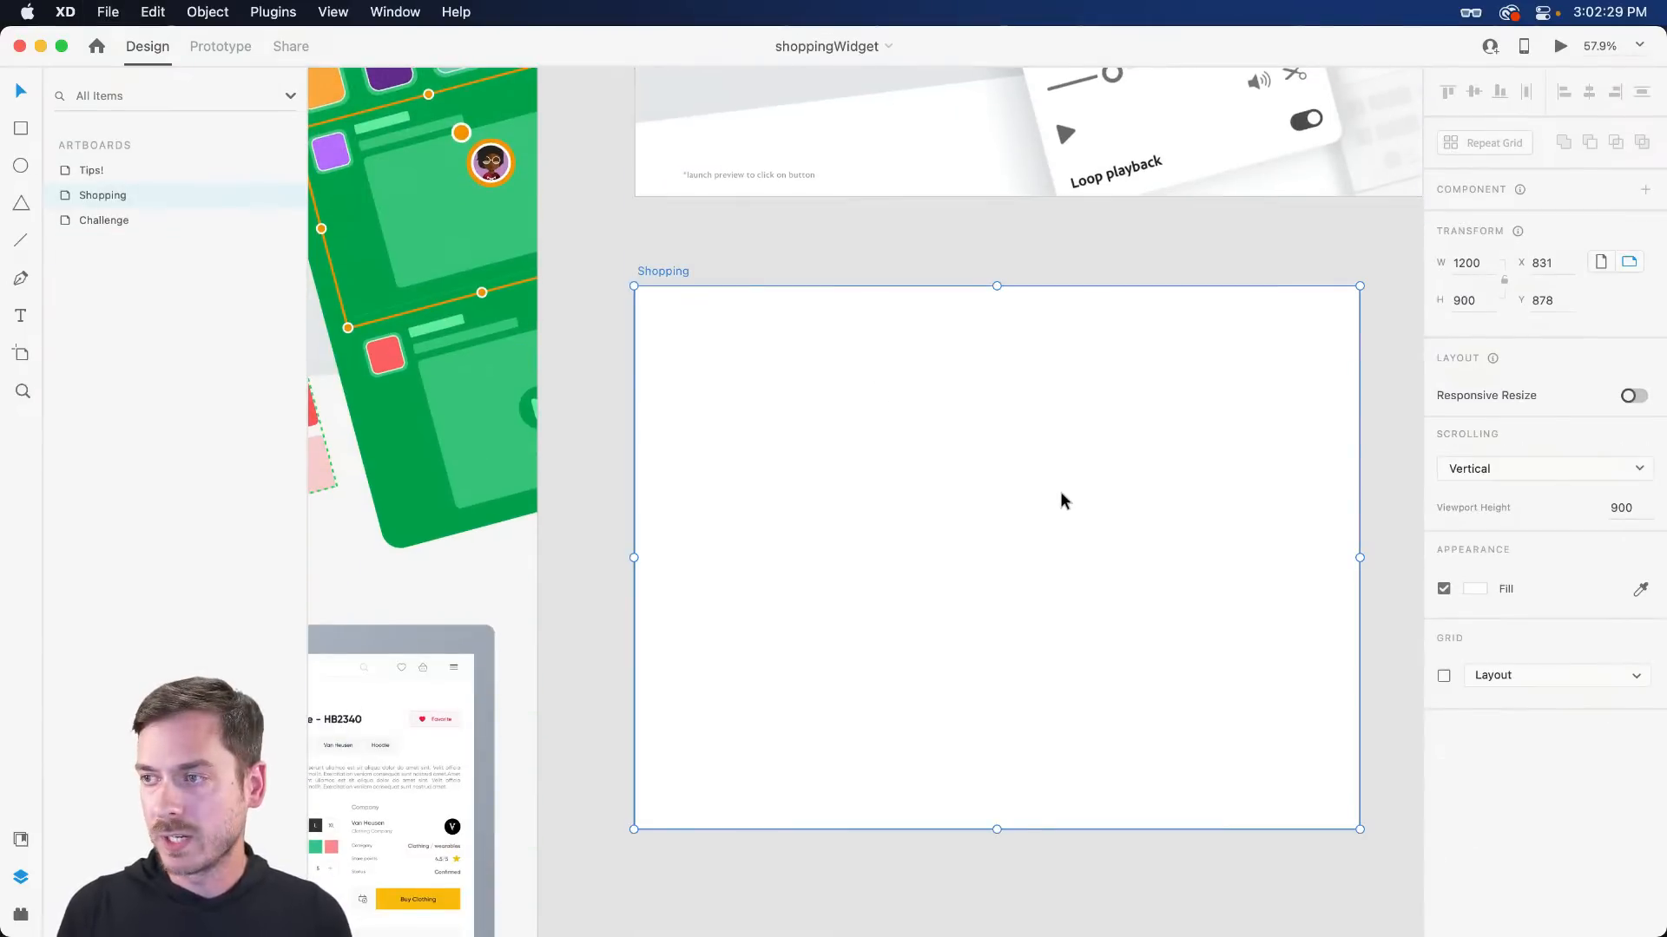
pyautogui.scroll(1, 991, 422)
pyautogui.scroll(-2, 1041, 415)
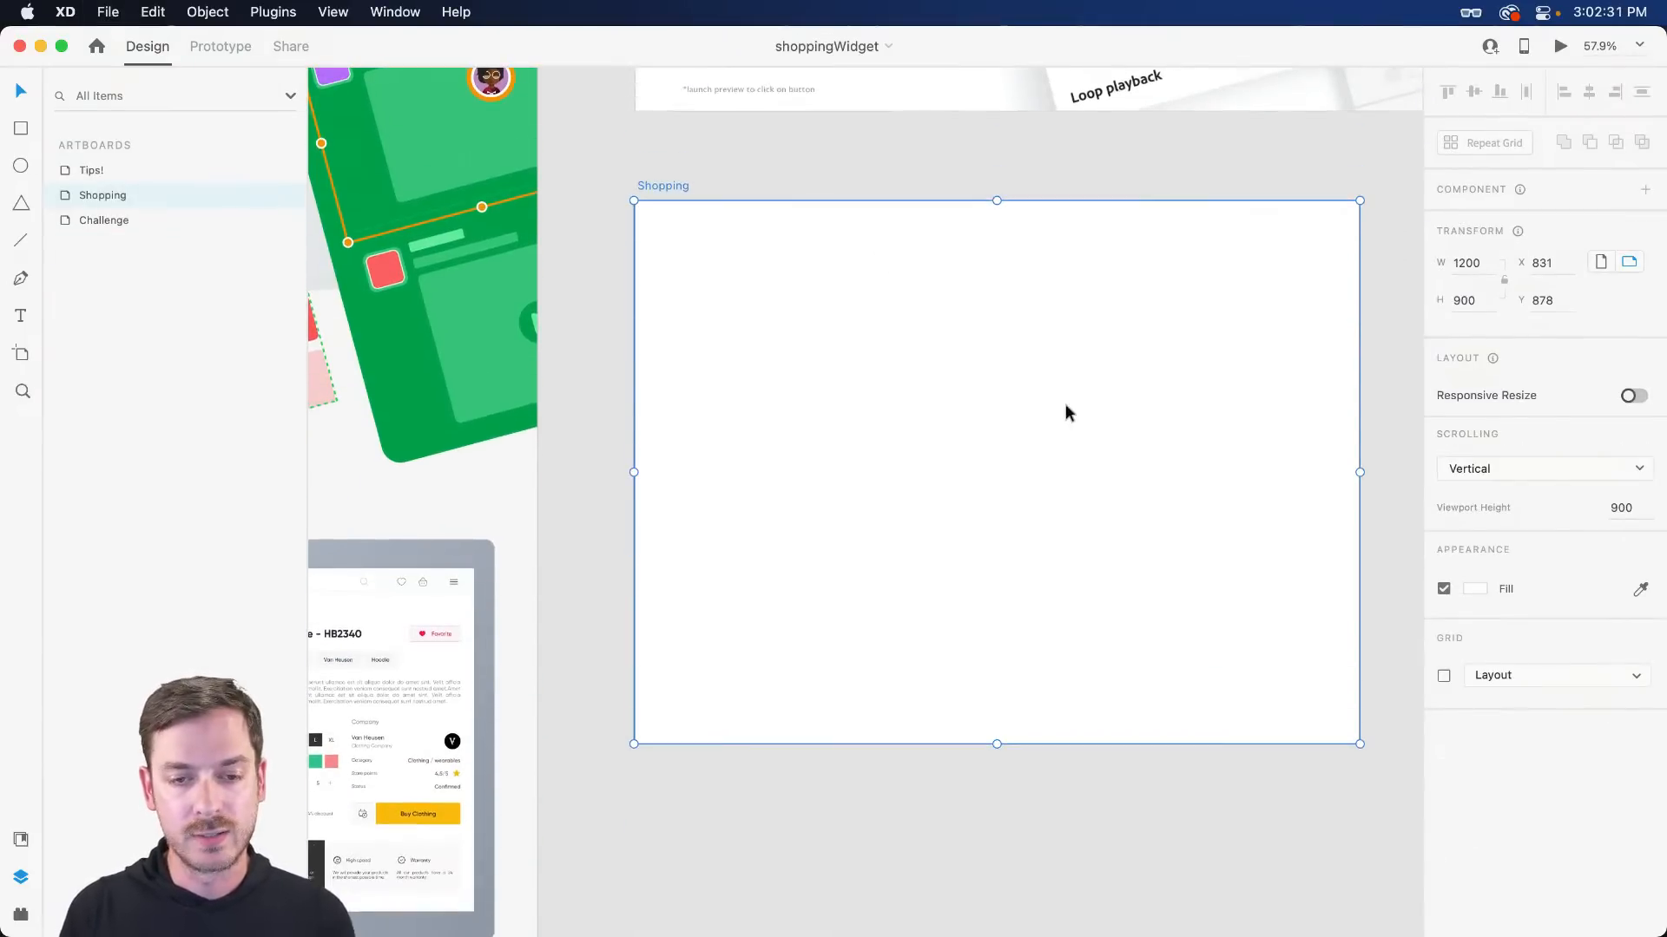
pyautogui.hscroll(1, 1003, 416)
pyautogui.scroll(2, 994, 437)
pyautogui.scroll(-1, 994, 445)
pyautogui.hscroll(3, 994, 445)
pyautogui.hscroll(-1, 889, 421)
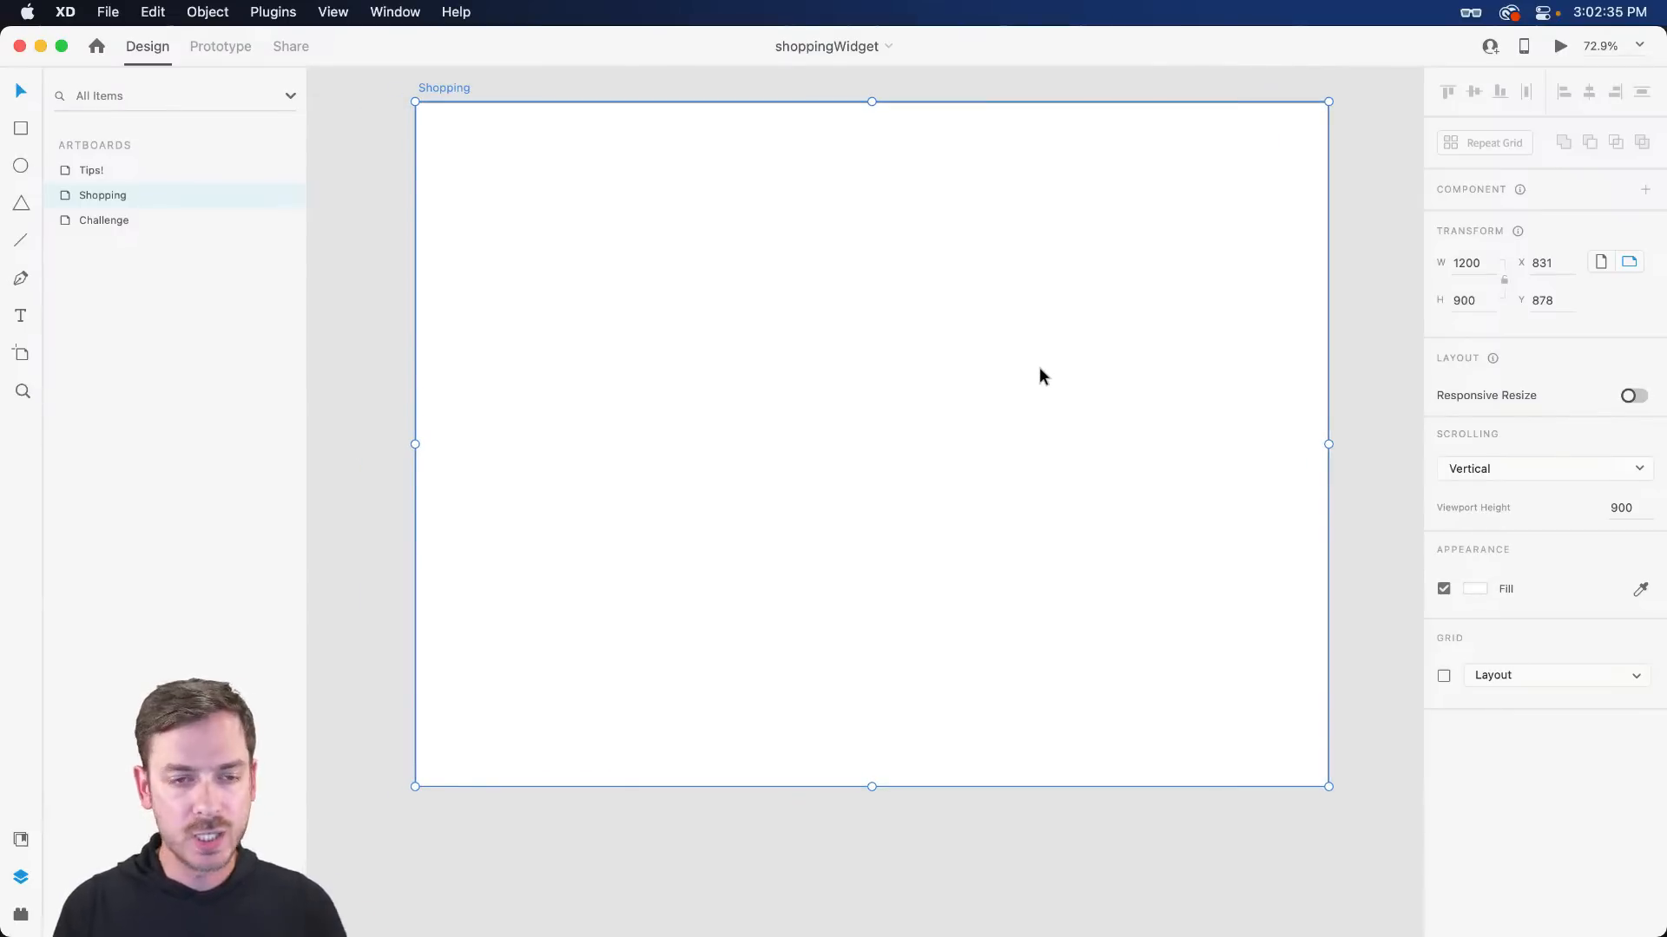
# - Change the artboard's fill to the pale blue-grey #EDF1F5
pyautogui.click(1475, 588)
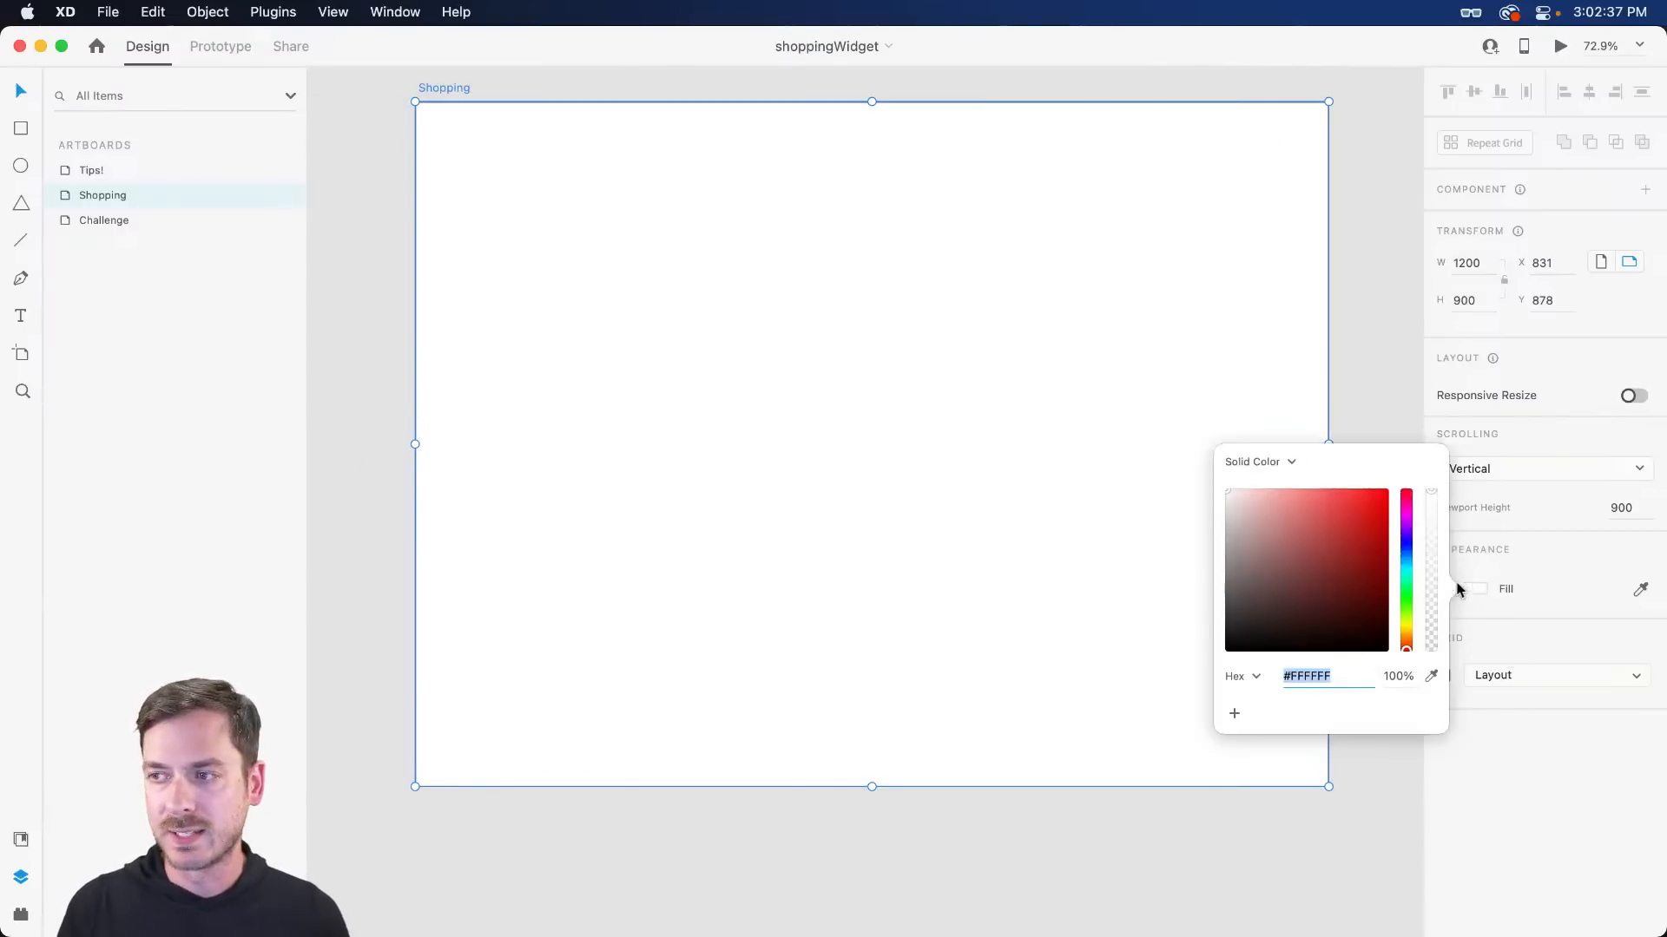
pyautogui.click(1406, 557)
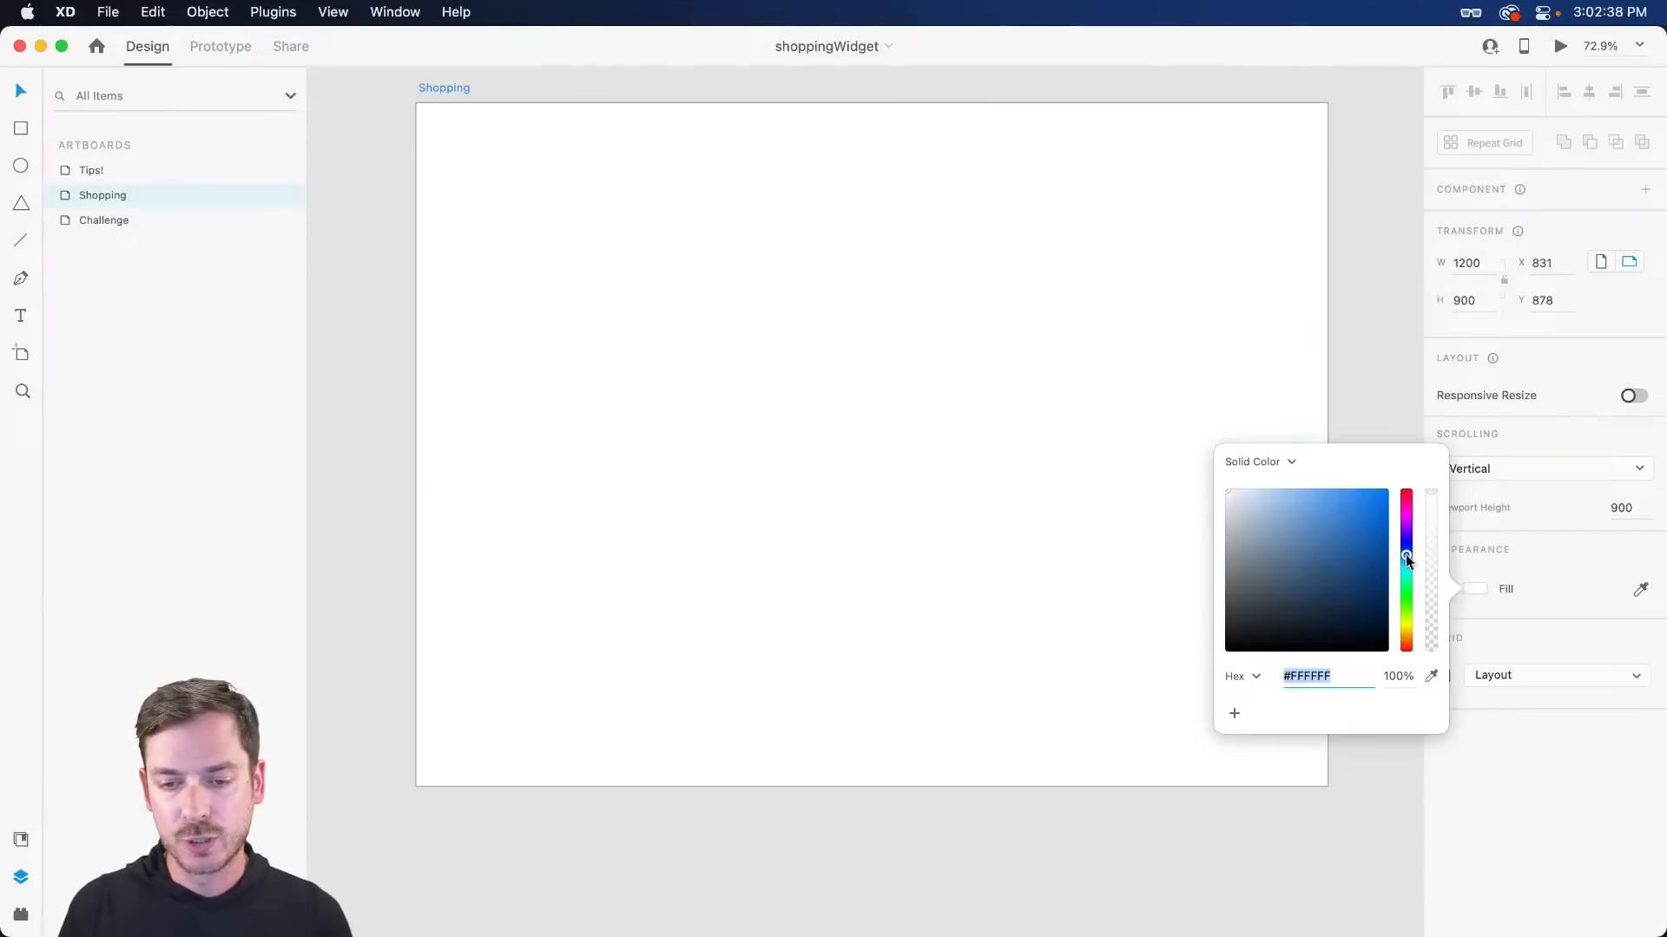
pyautogui.click(1231, 496)
pyautogui.click(1232, 495)
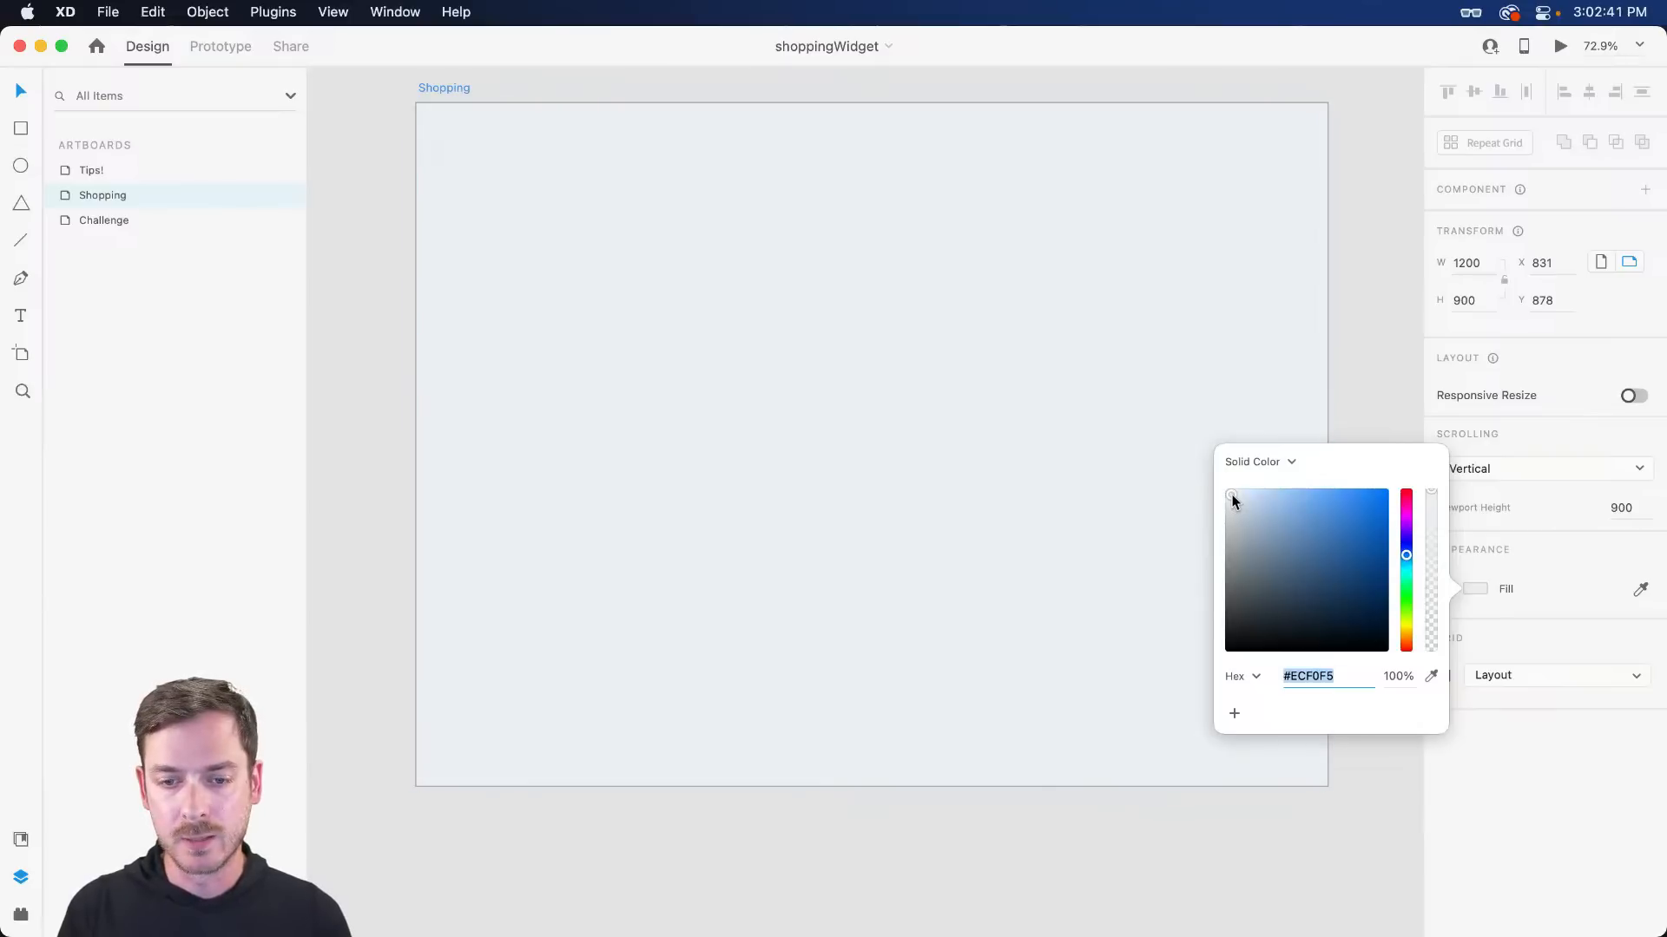
pyautogui.click(1231, 496)
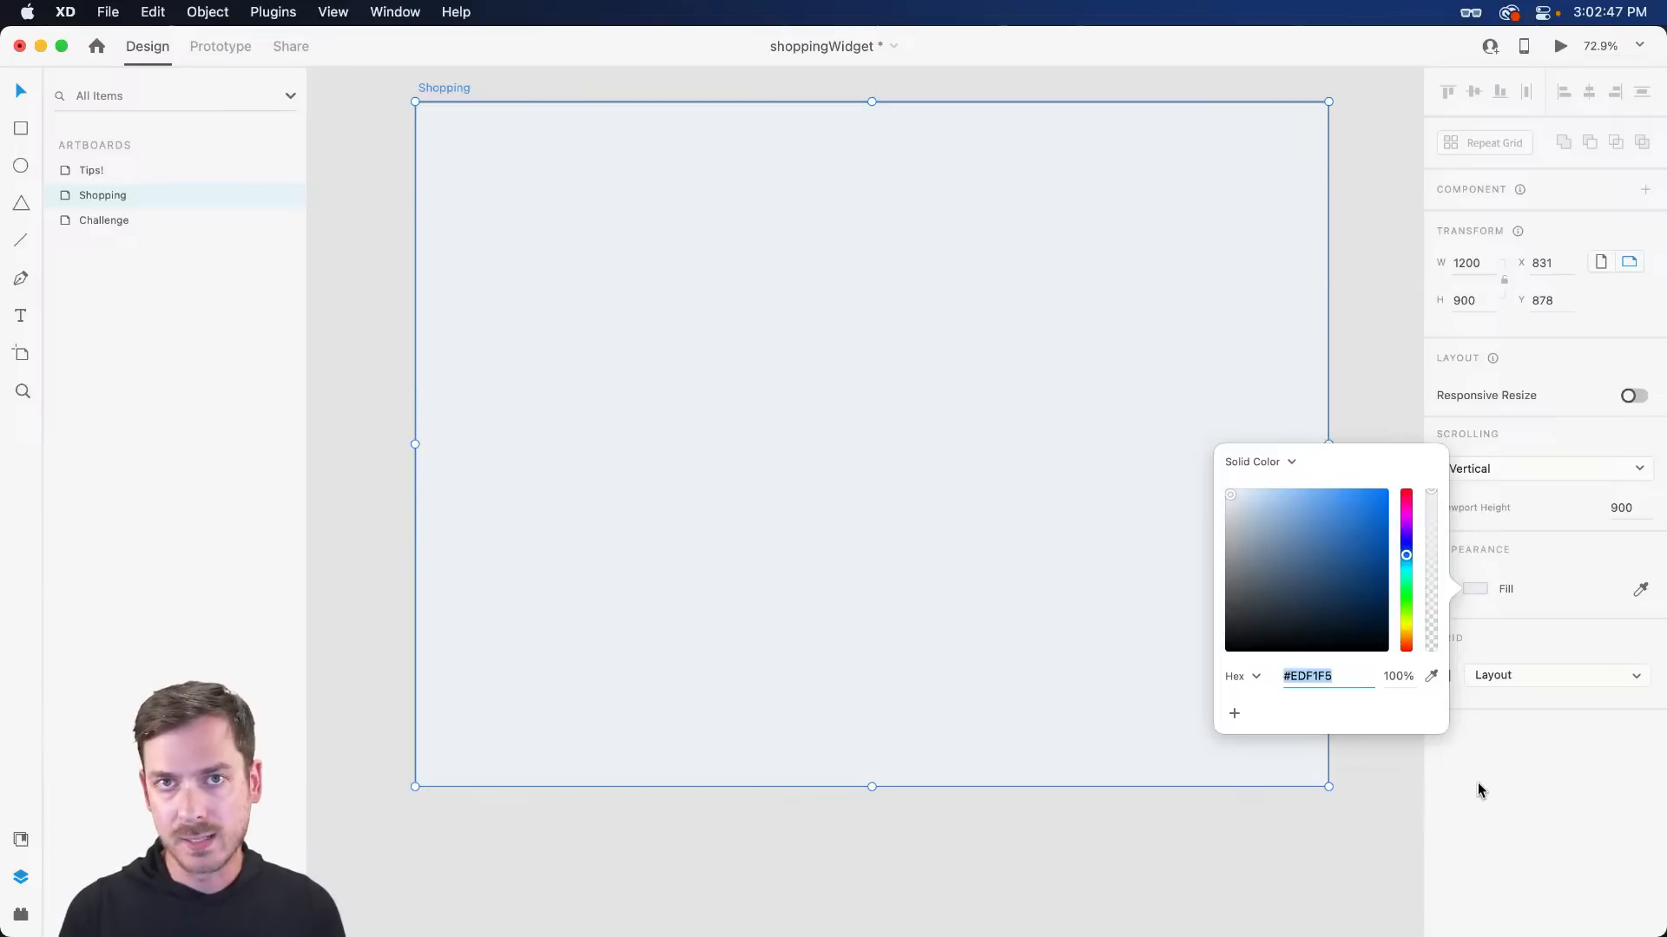
pyautogui.click(636, 314)
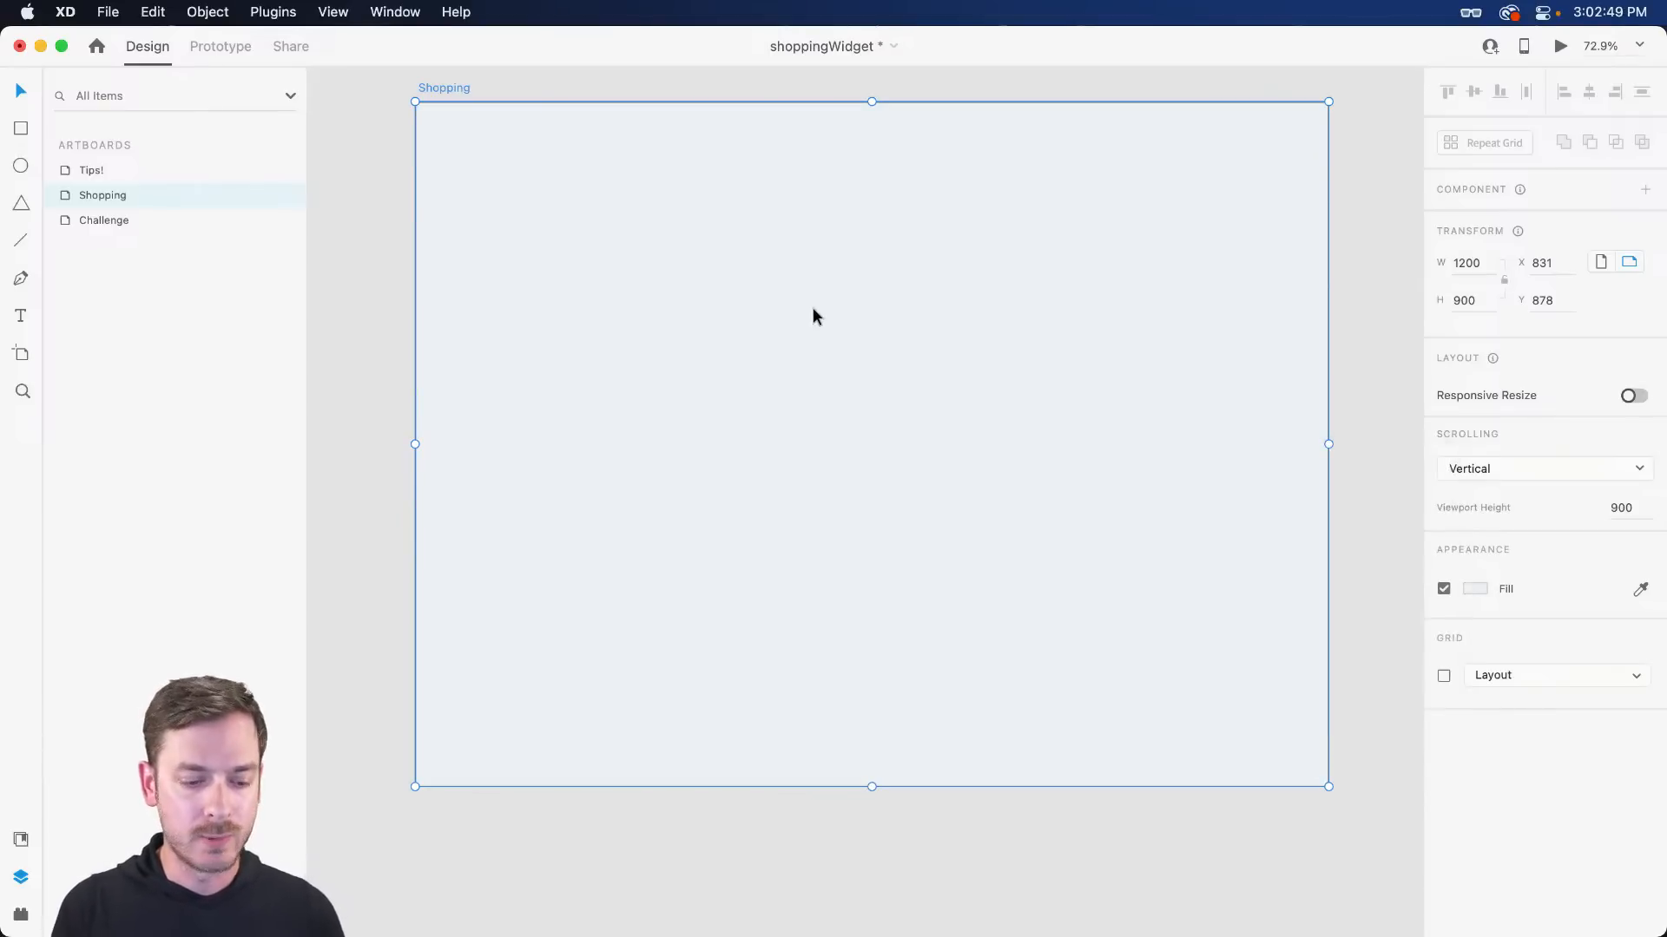
# - Draw a white 428×536 rectangle and center it on the Shopping artboard
pyautogui.press('r')
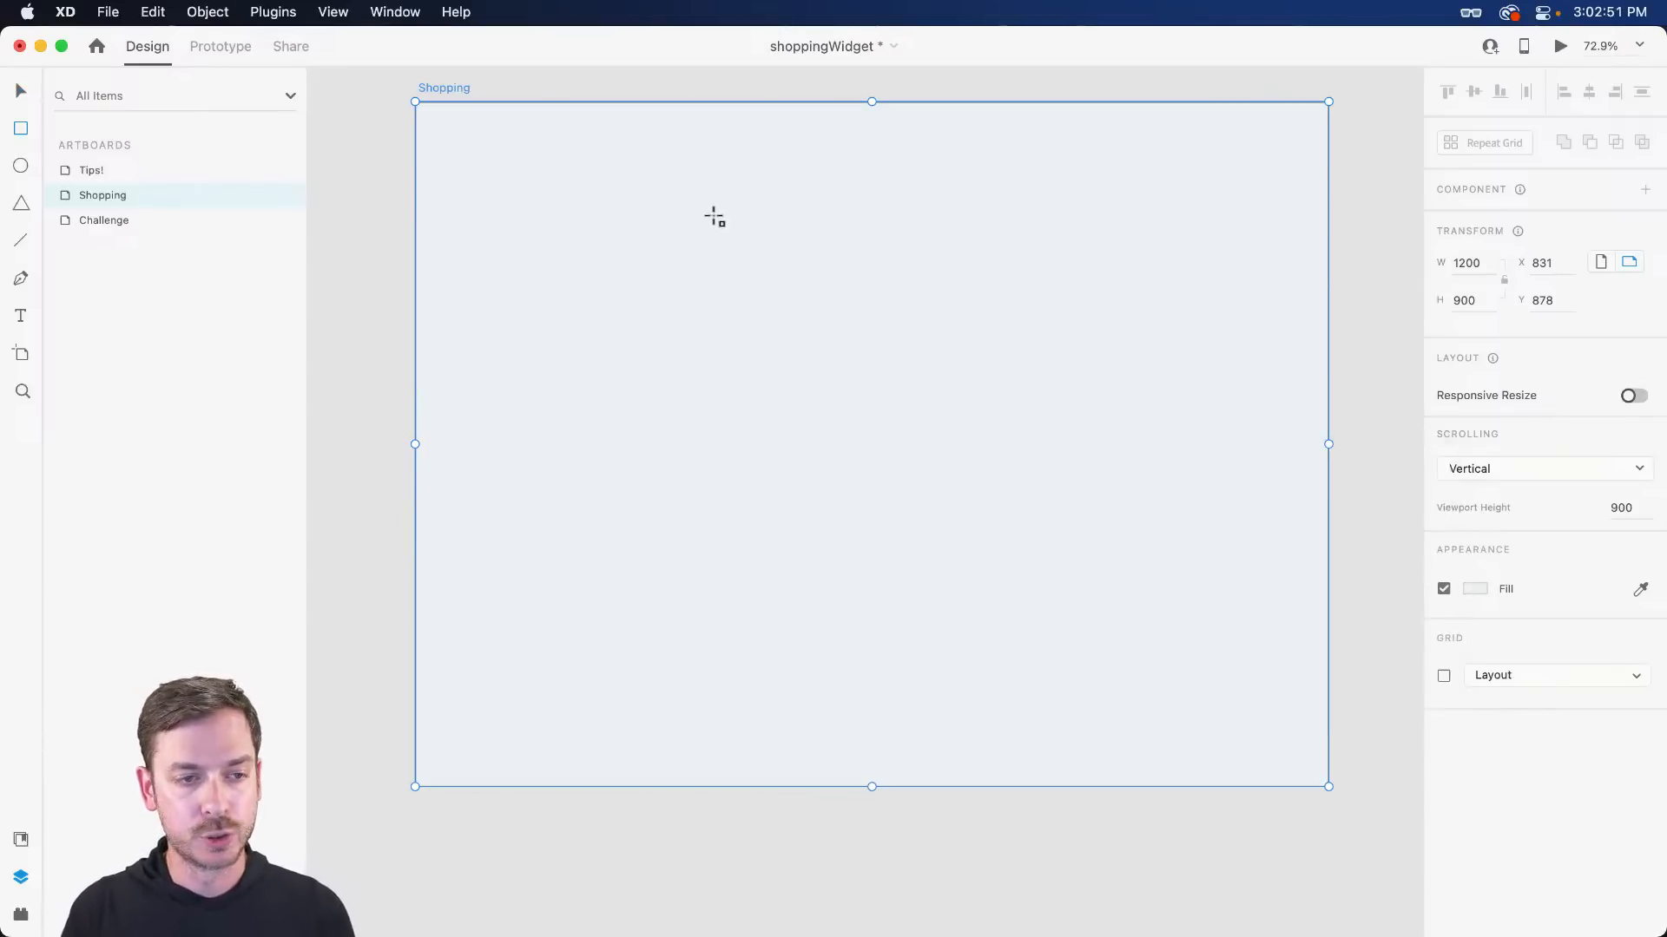
pyautogui.moveTo(698, 207)
pyautogui.mouseDown()
pyautogui.moveTo(976, 458)
pyautogui.moveTo(980, 591)
pyautogui.moveTo(1022, 613)
pyautogui.mouseUp()
pyautogui.press('v')
pyautogui.moveTo(806, 359)
pyautogui.mouseDown()
pyautogui.moveTo(870, 373)
pyautogui.moveTo(815, 361)
pyautogui.moveTo(823, 394)
pyautogui.mouseUp()
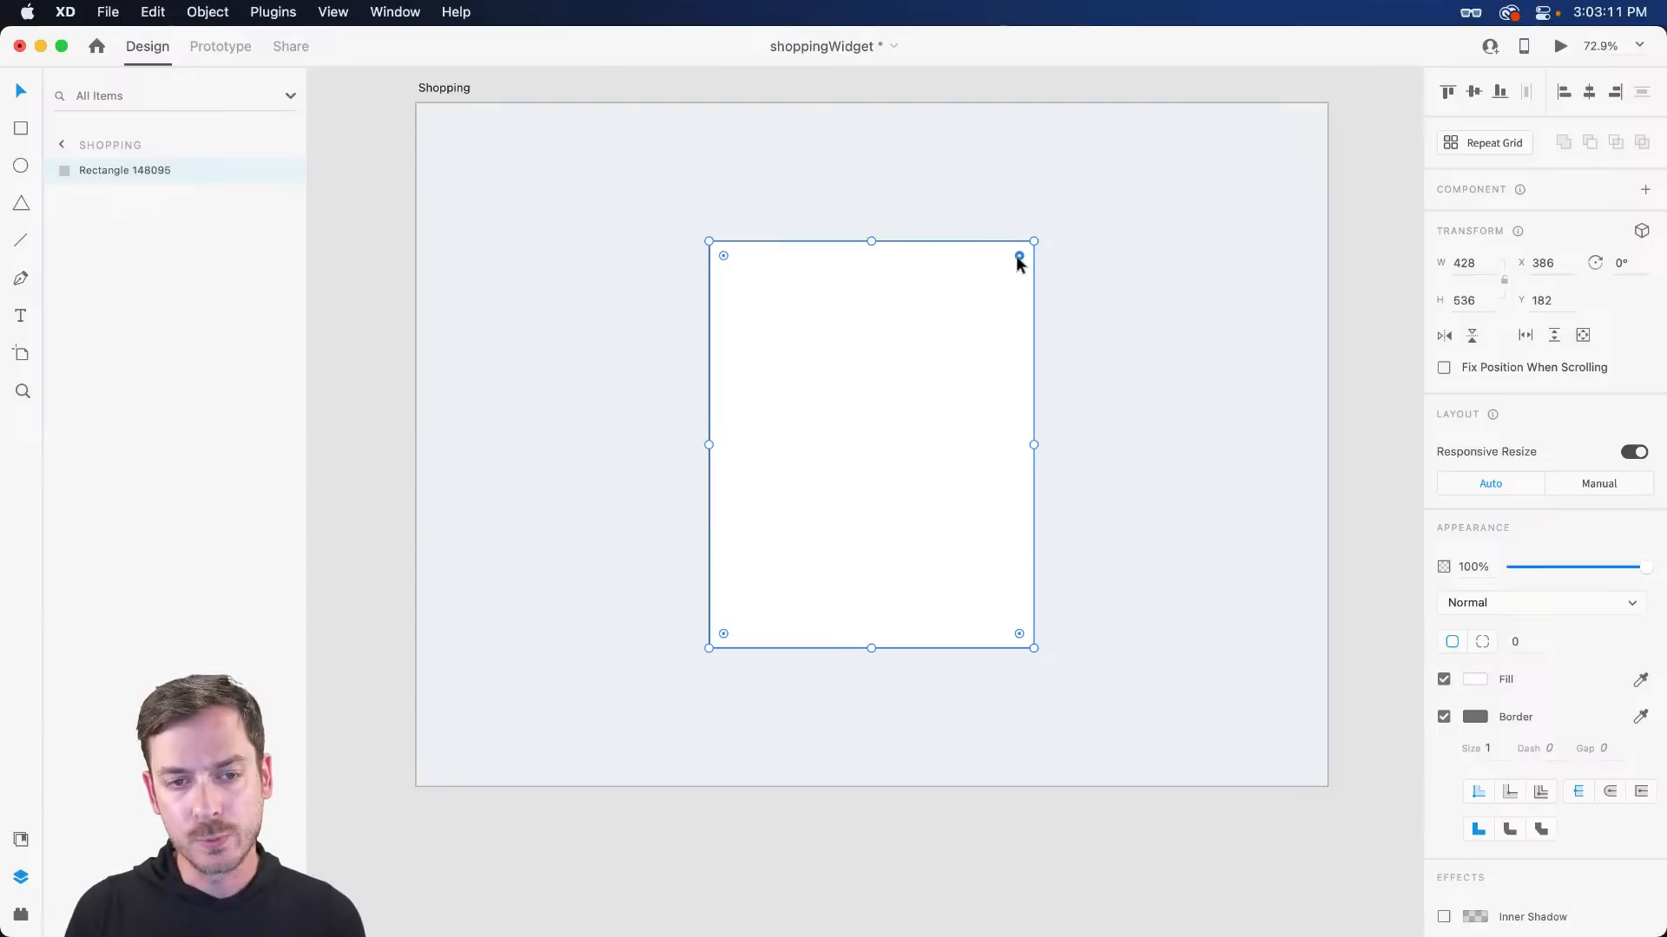
# - Round the rectangle's corners to a radius of 17
pyautogui.moveTo(1018, 256); pyautogui.dragTo(1016, 261)
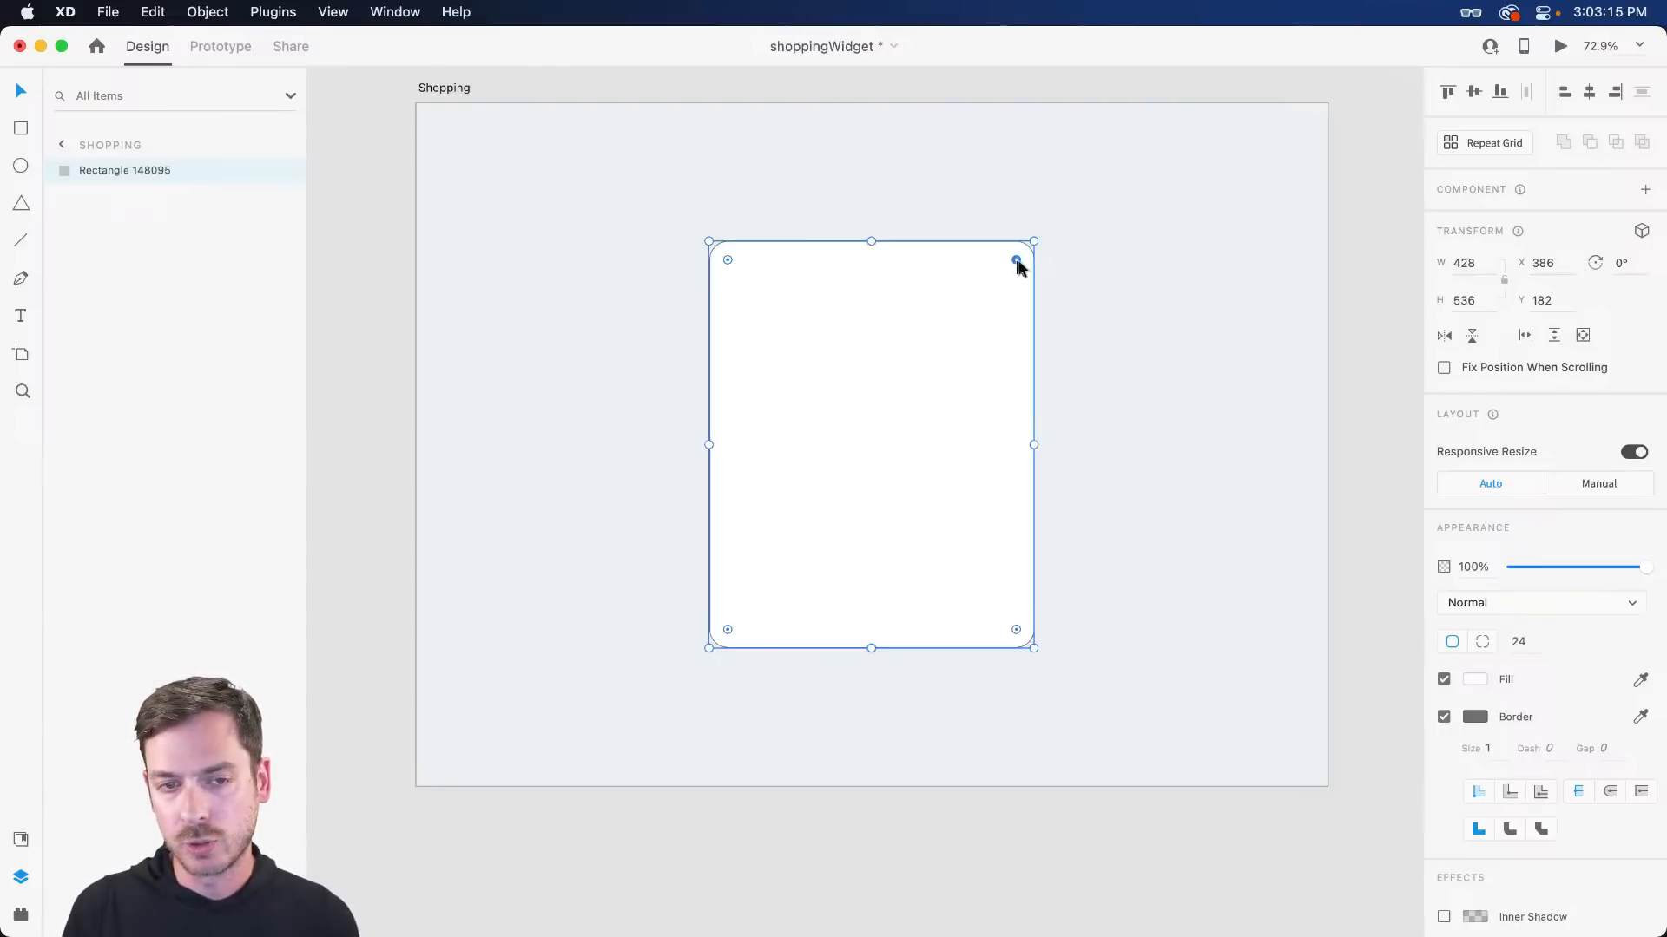
pyautogui.click(1050, 300)
pyautogui.click(1002, 295)
pyautogui.moveTo(1017, 262); pyautogui.dragTo(1027, 260)
pyautogui.scroll(-1, 1091, 314)
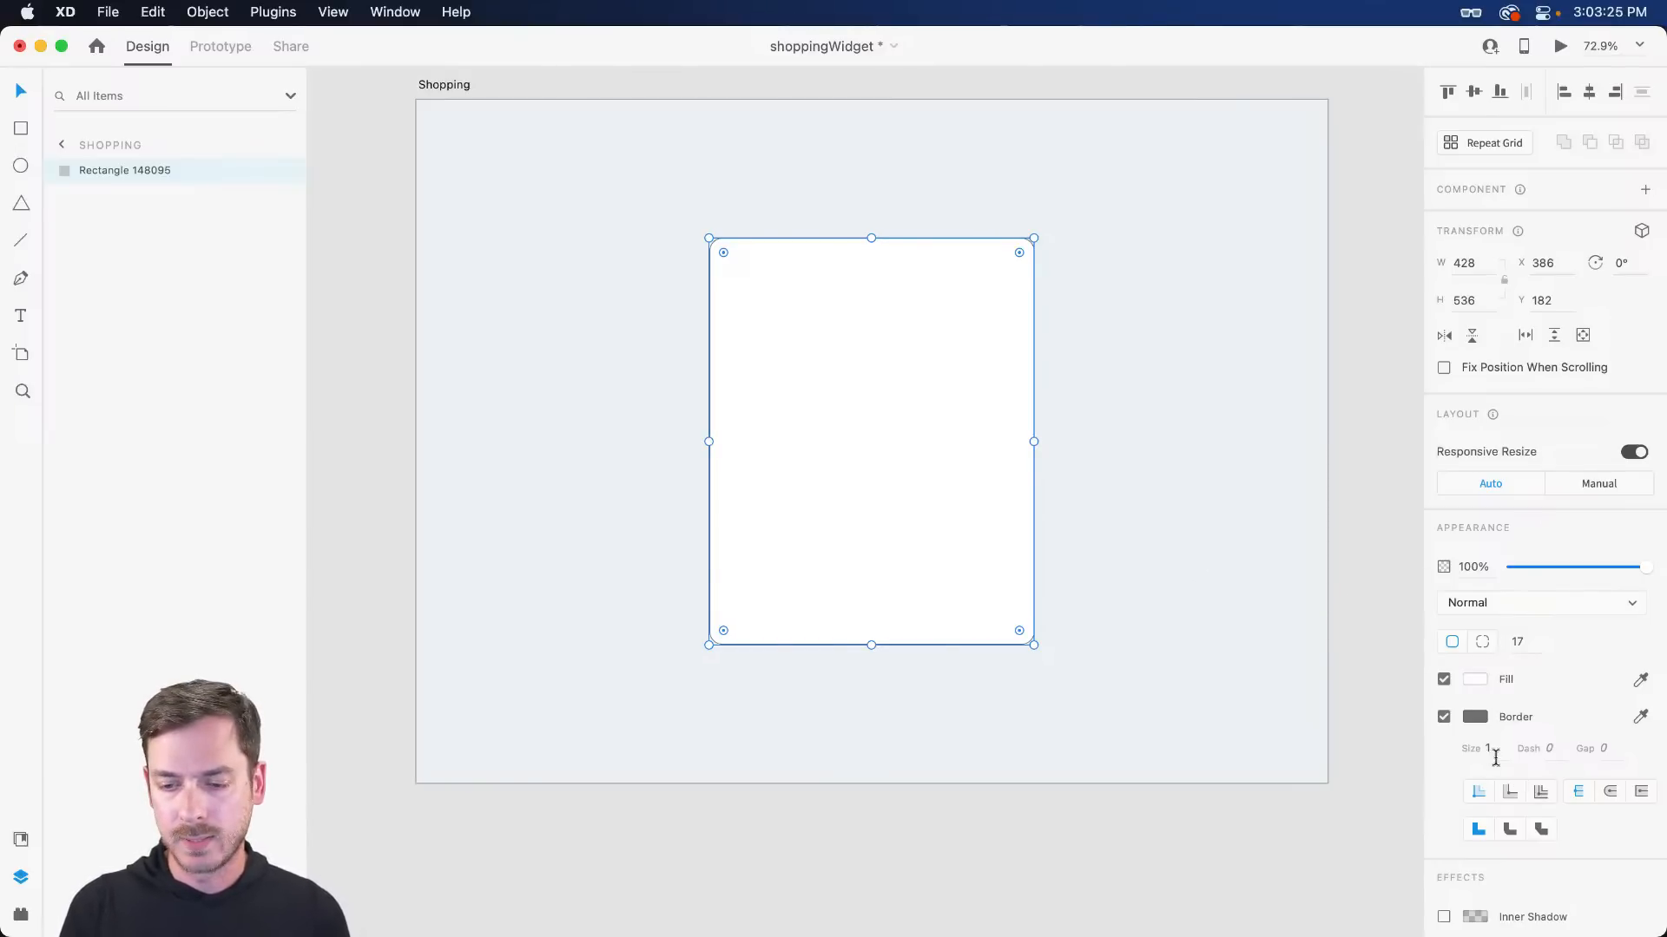
# - Try a light grey #D8D8D8 border on the card, then remove it
pyautogui.click(1444, 717)
pyautogui.click(1216, 502)
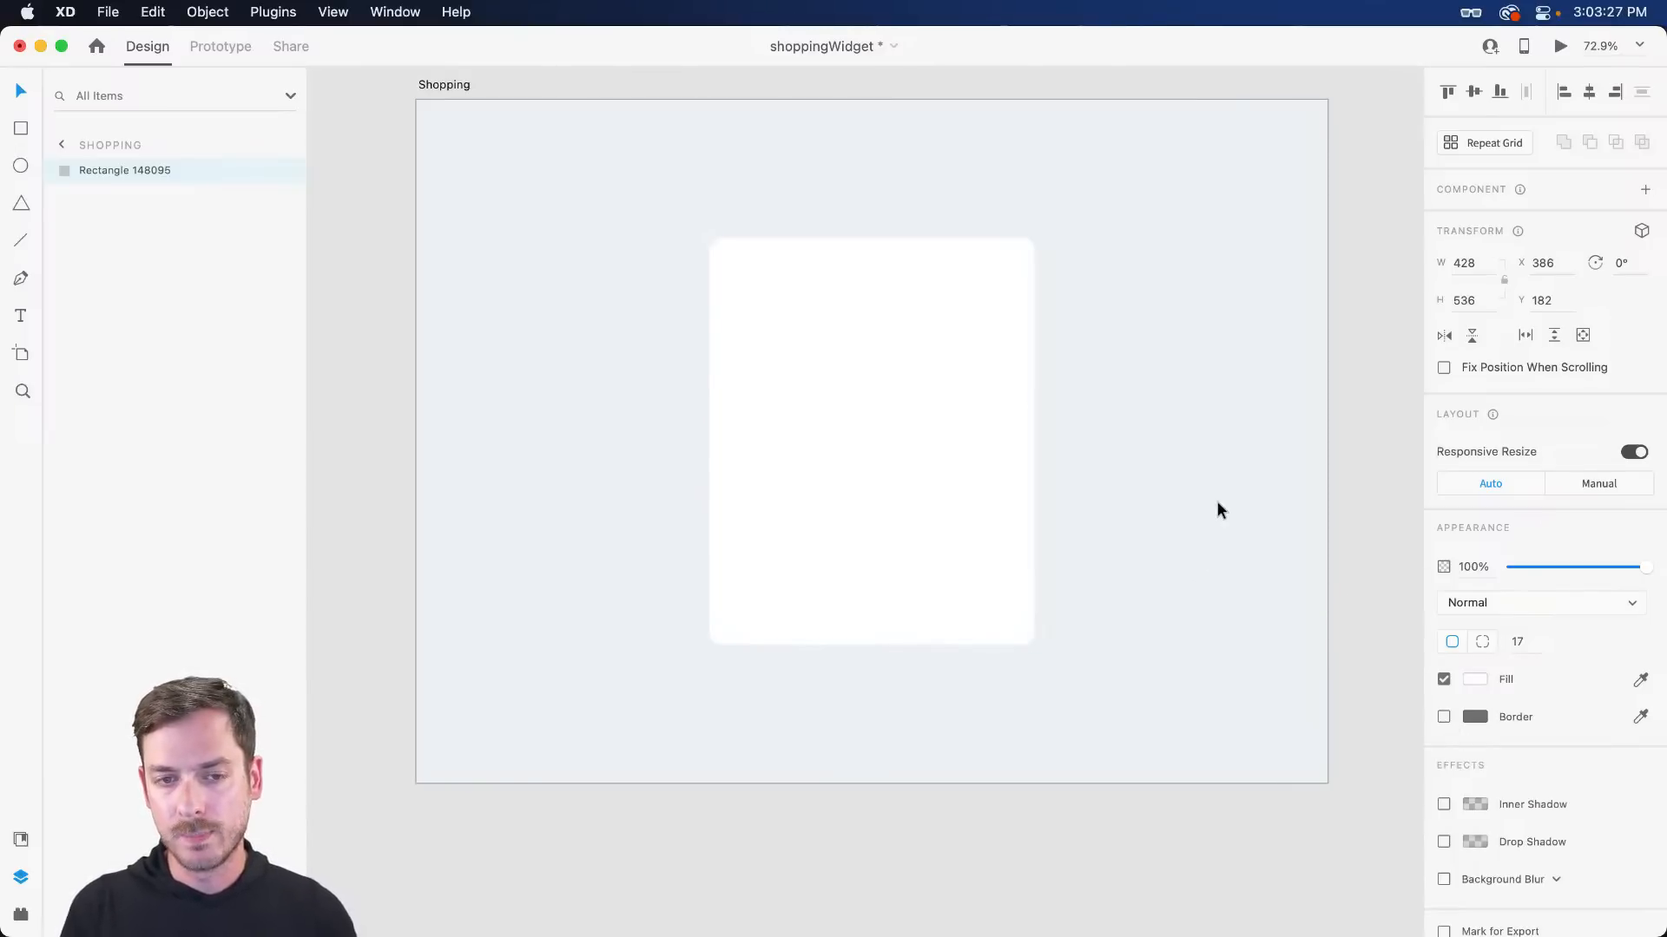
pyautogui.click(929, 376)
pyautogui.click(1150, 419)
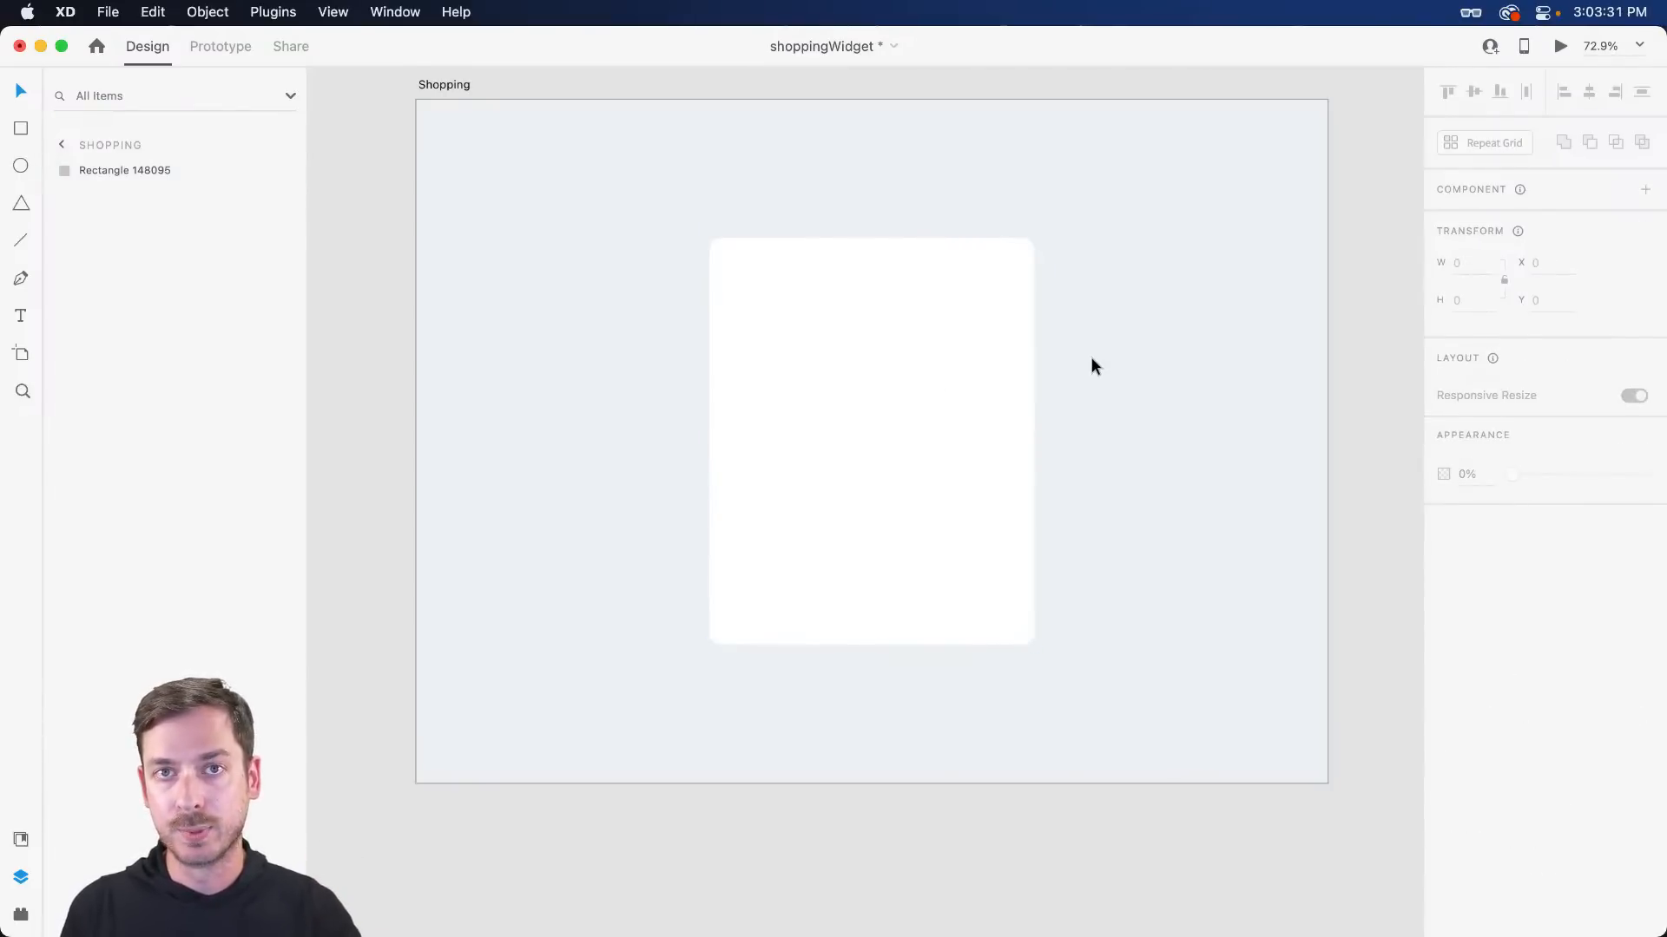
pyautogui.click(878, 327)
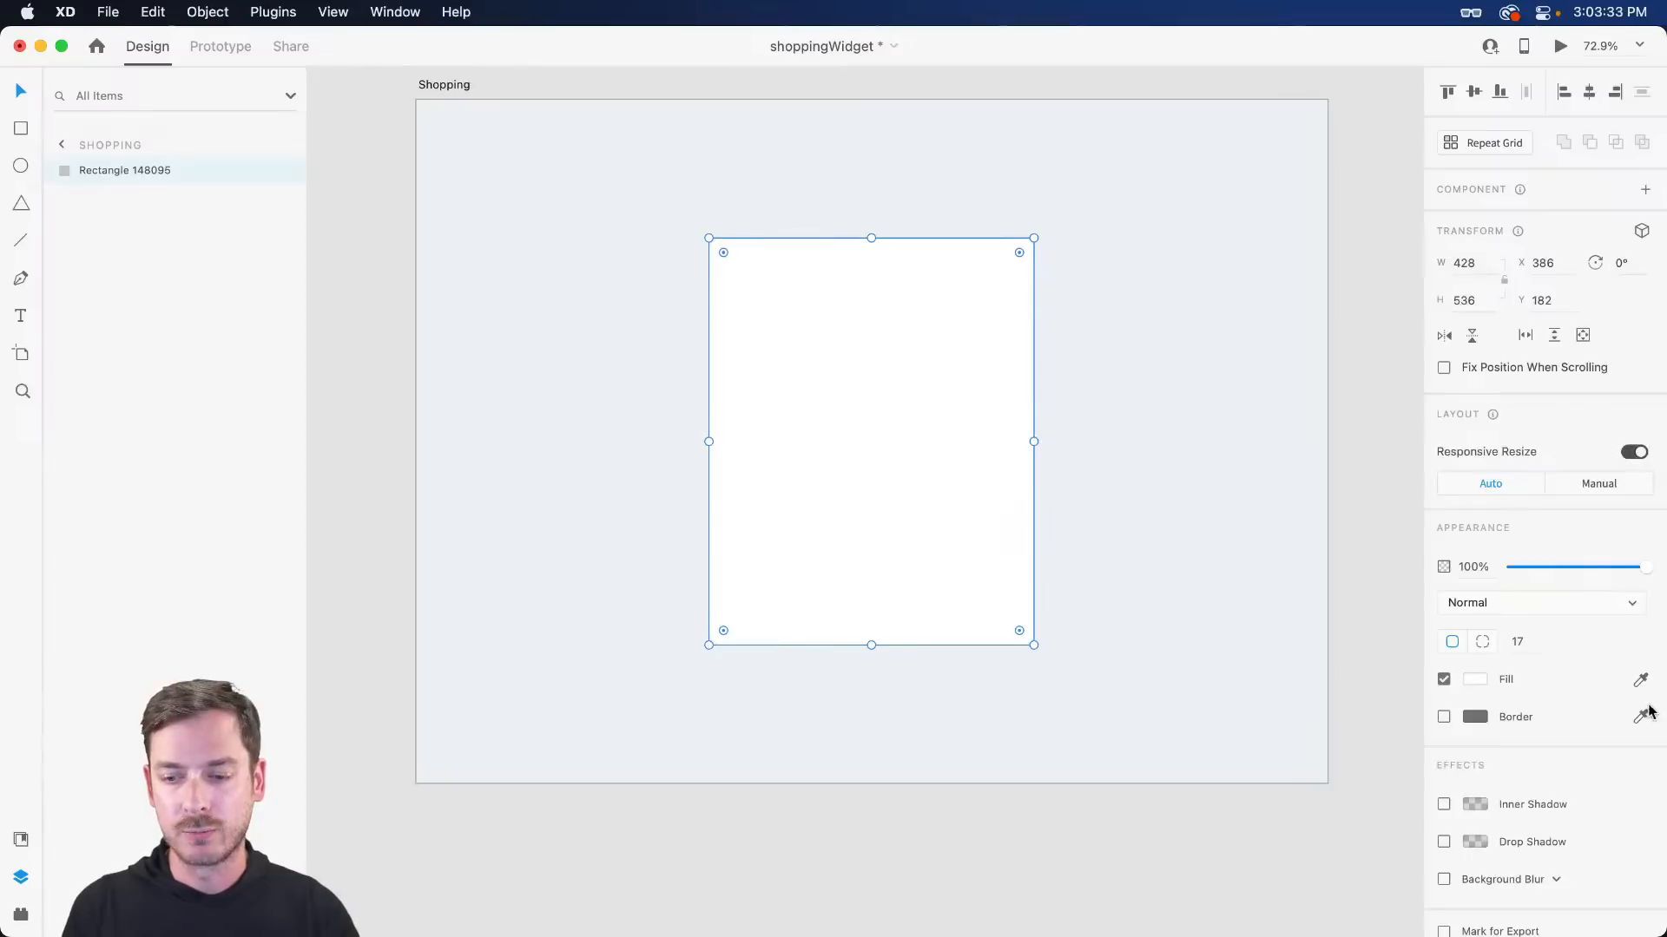
pyautogui.click(1475, 717)
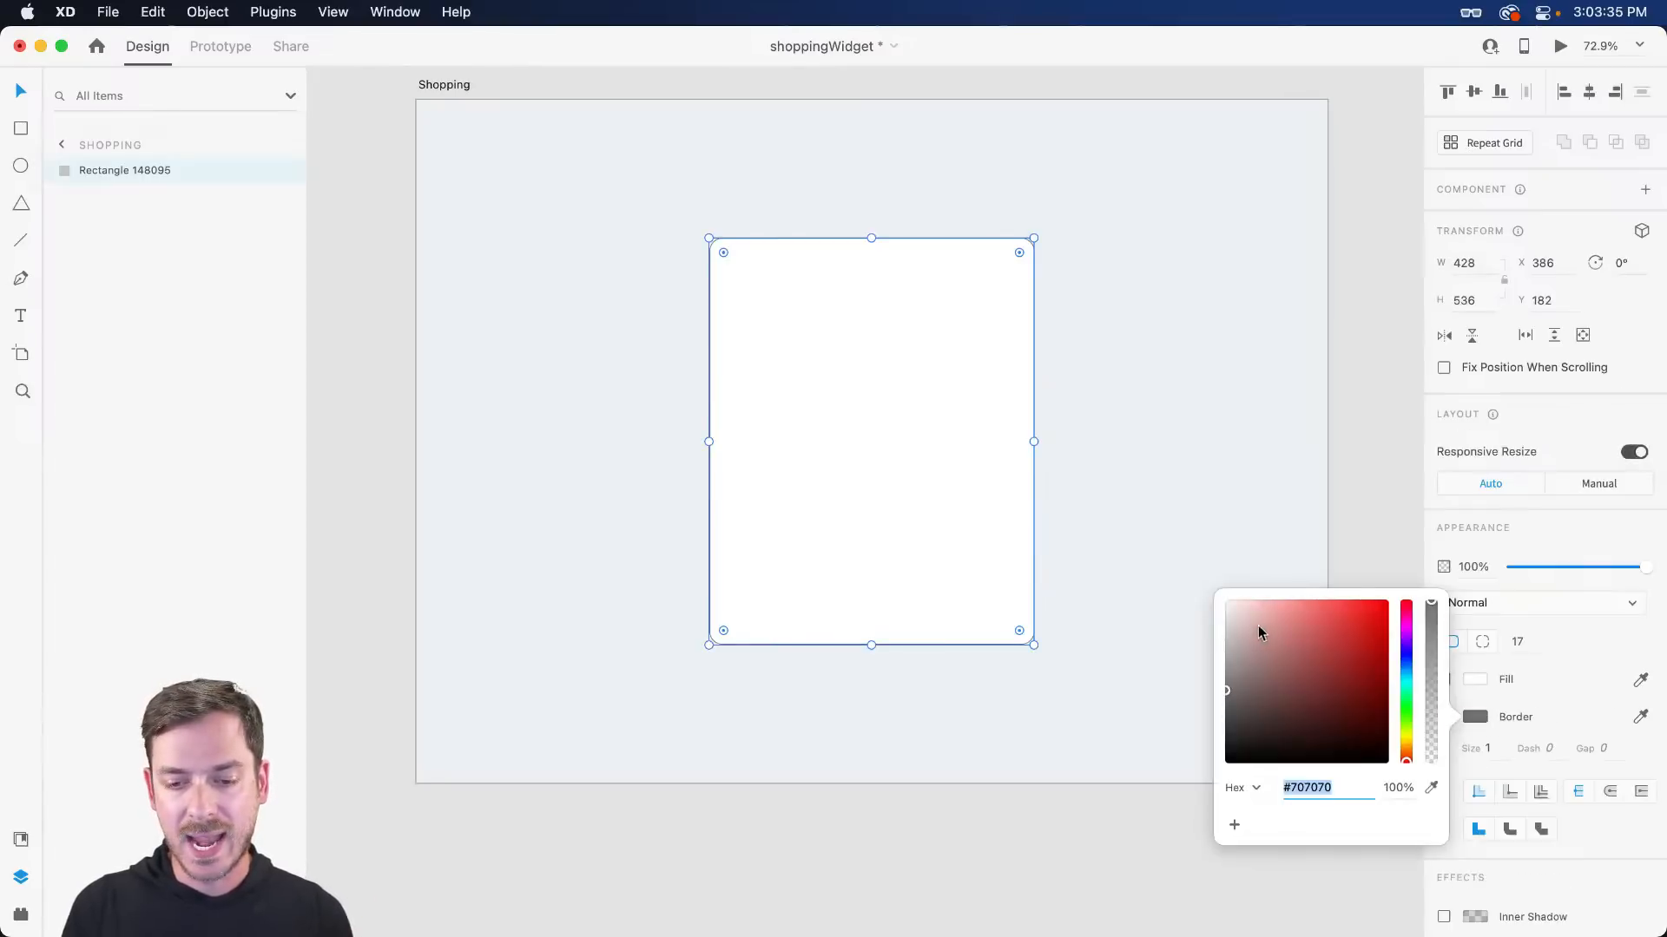
pyautogui.write('D8D8D8')
pyautogui.press('Return')
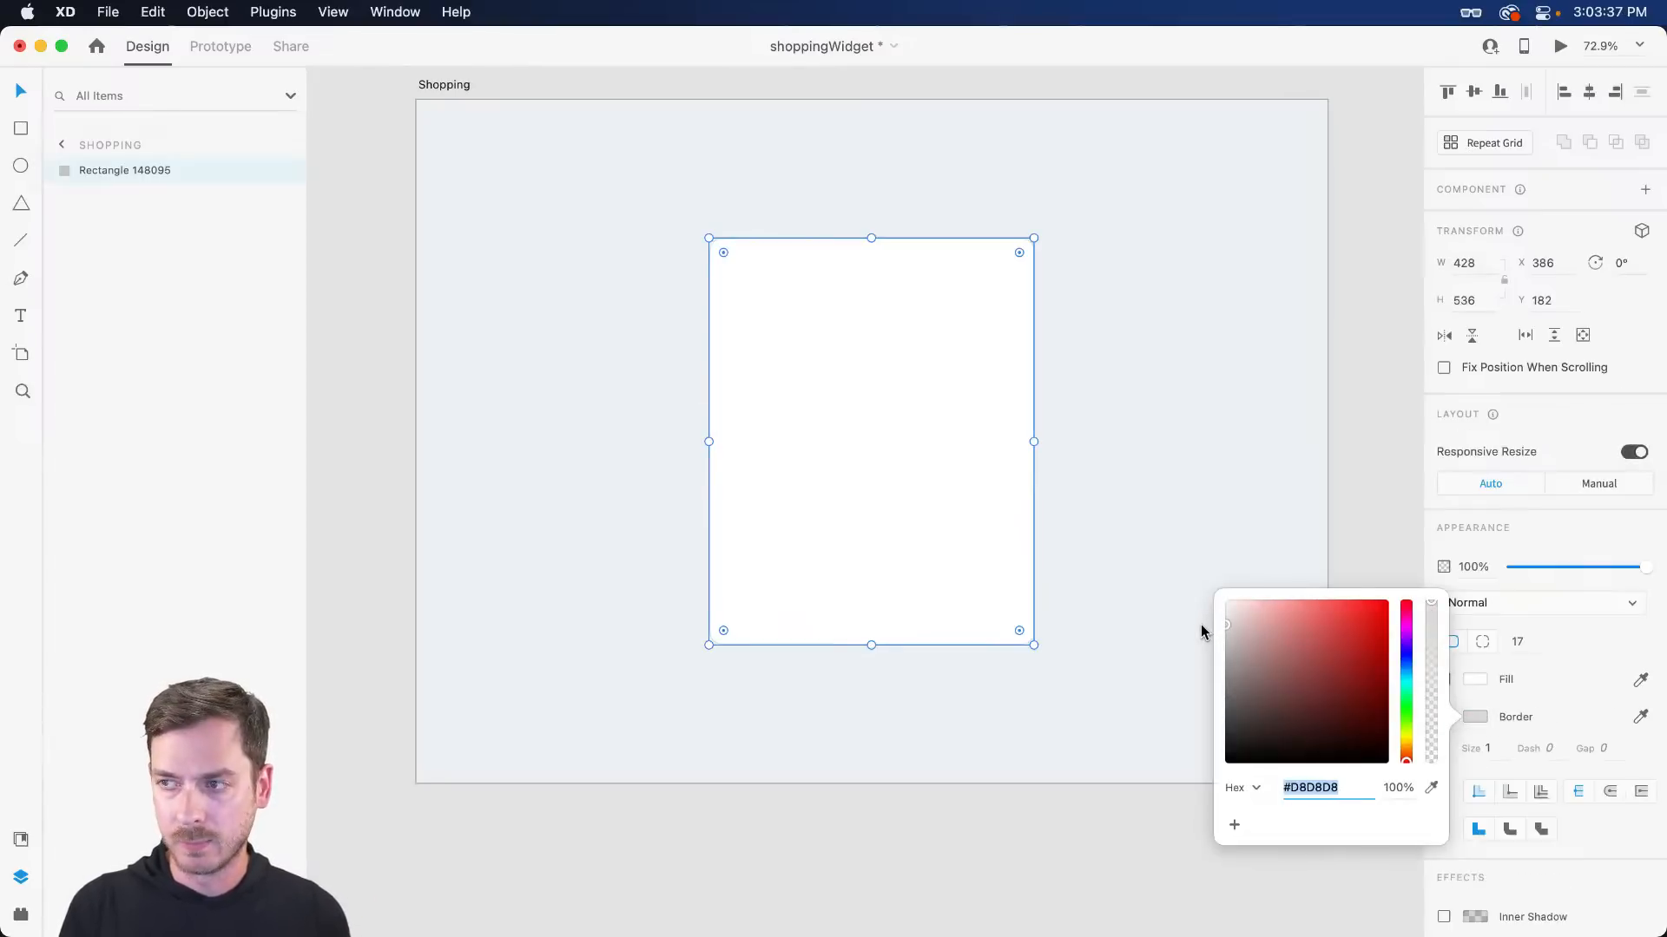
pyautogui.click(1190, 513)
pyautogui.click(919, 502)
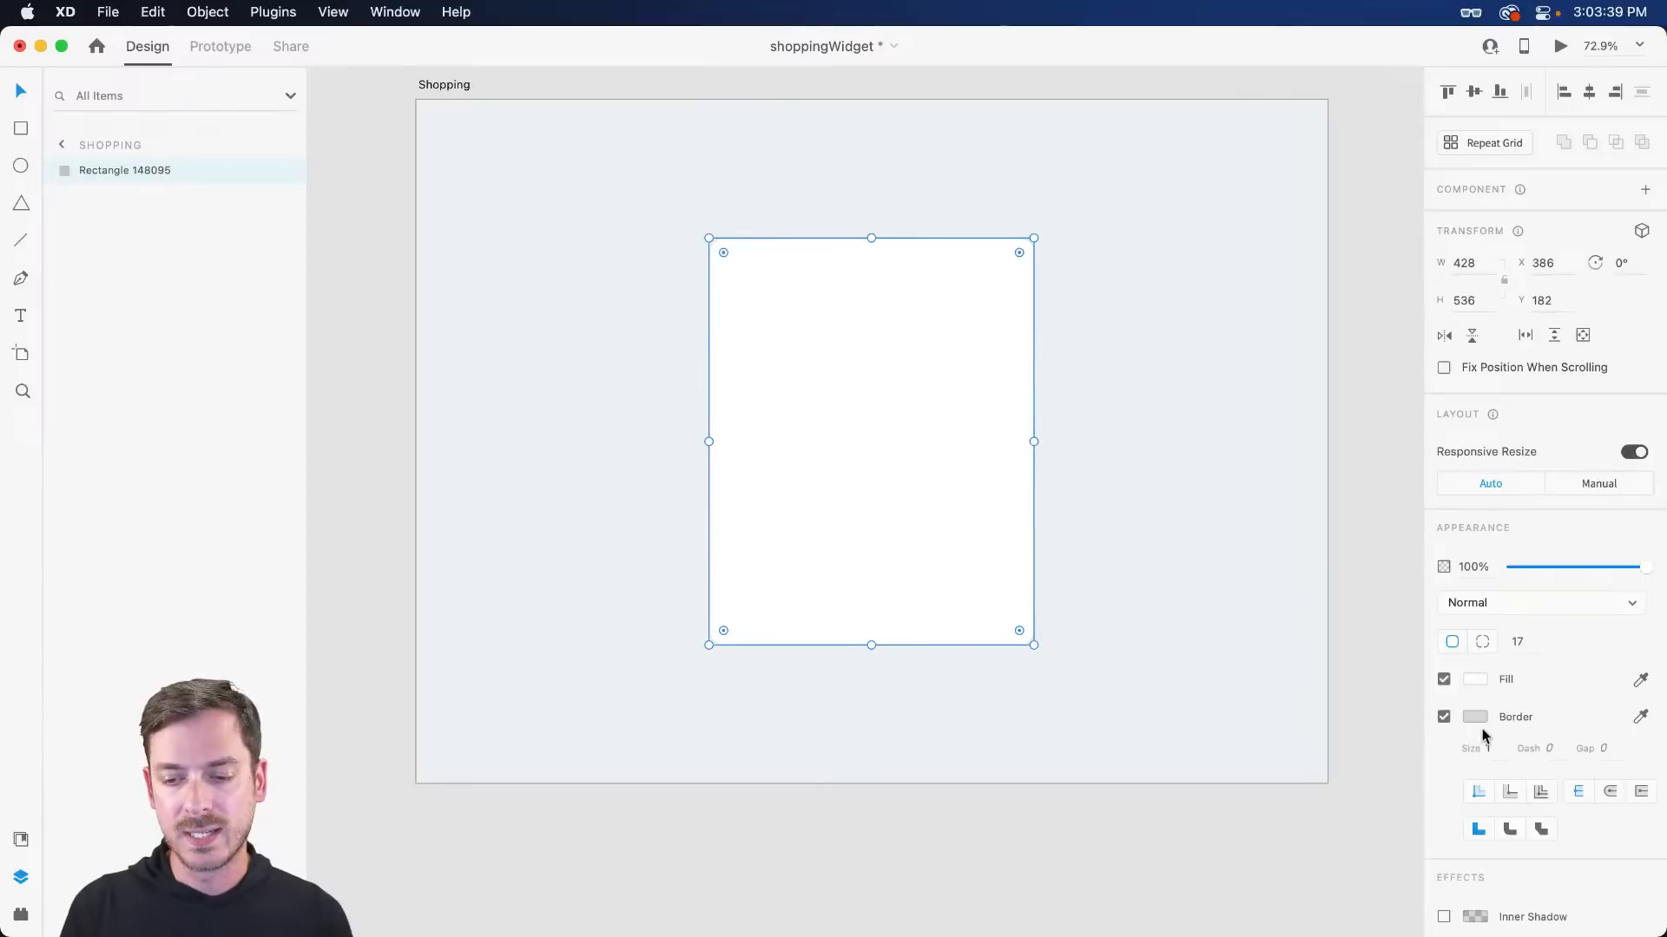
pyautogui.click(1448, 717)
pyautogui.scroll(-1, 1464, 722)
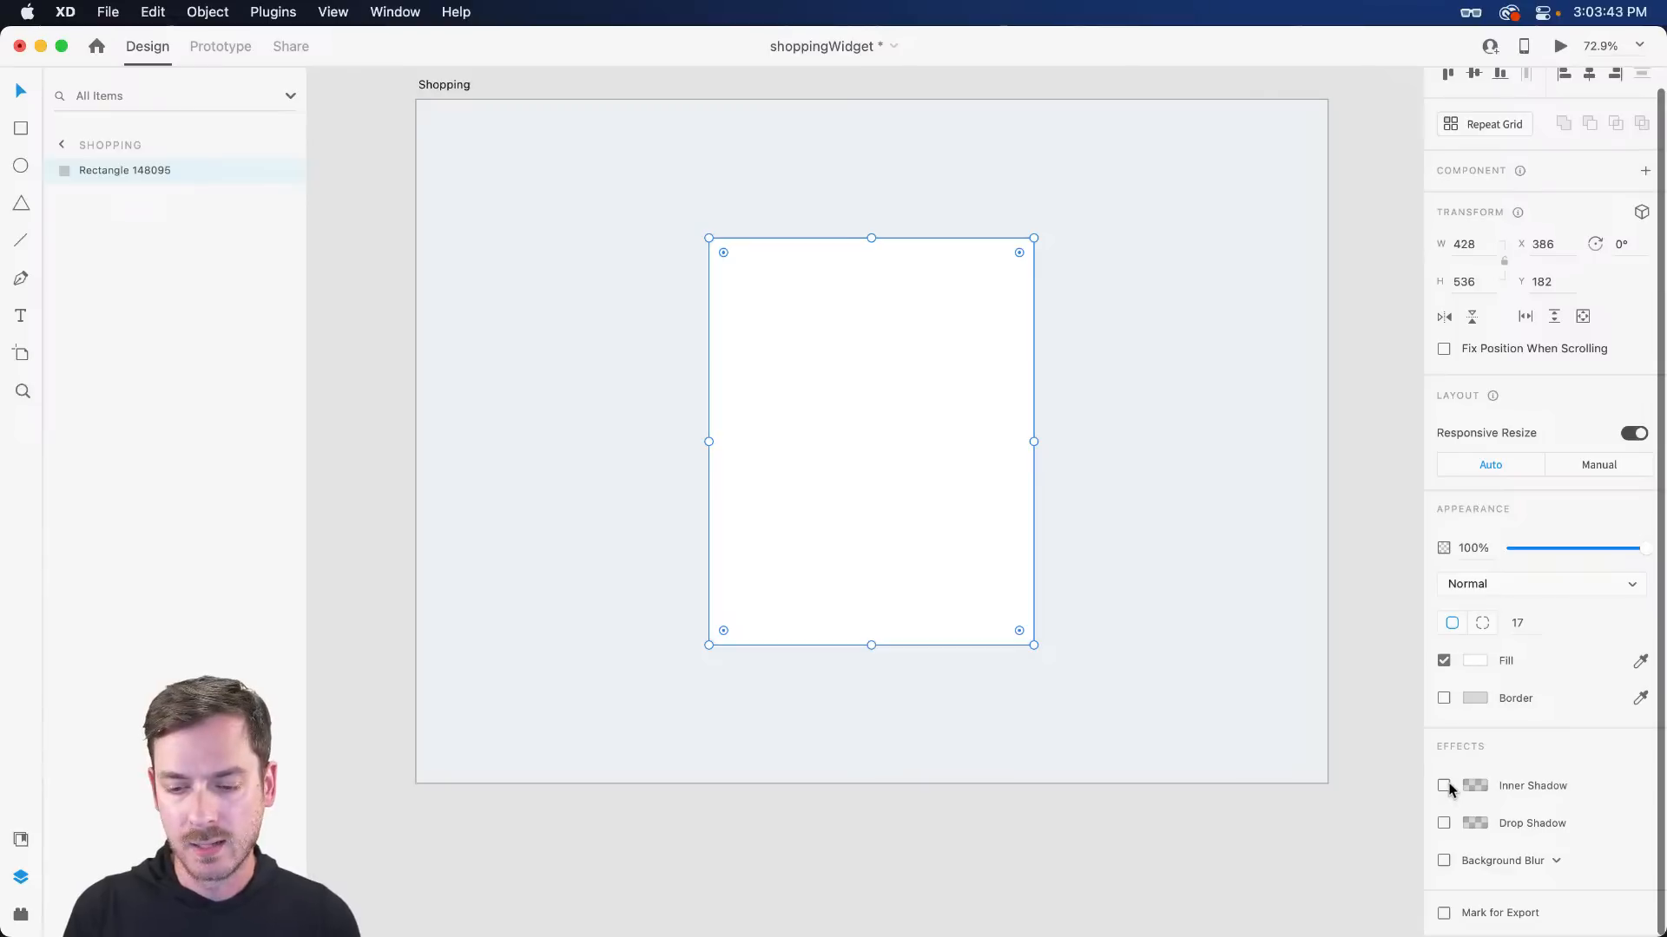
# - Add a drop shadow to the card with Y offset 24 and blur 32
pyautogui.click(1444, 824)
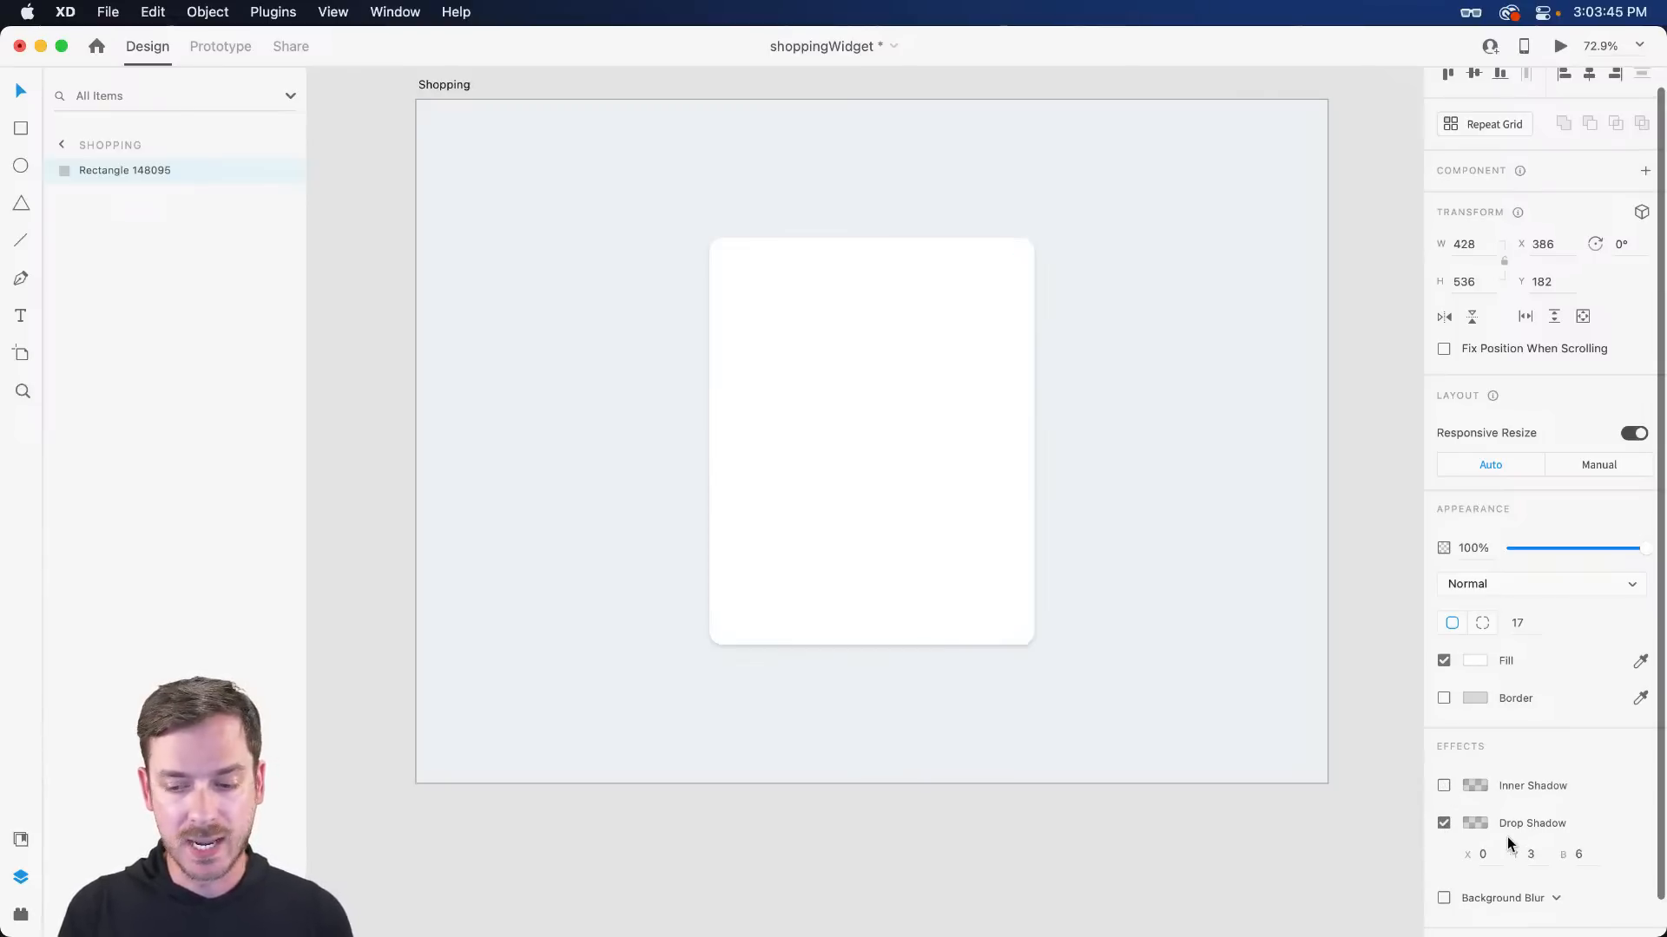
pyautogui.click(1536, 856)
pyautogui.write('20')
pyautogui.press('Return')
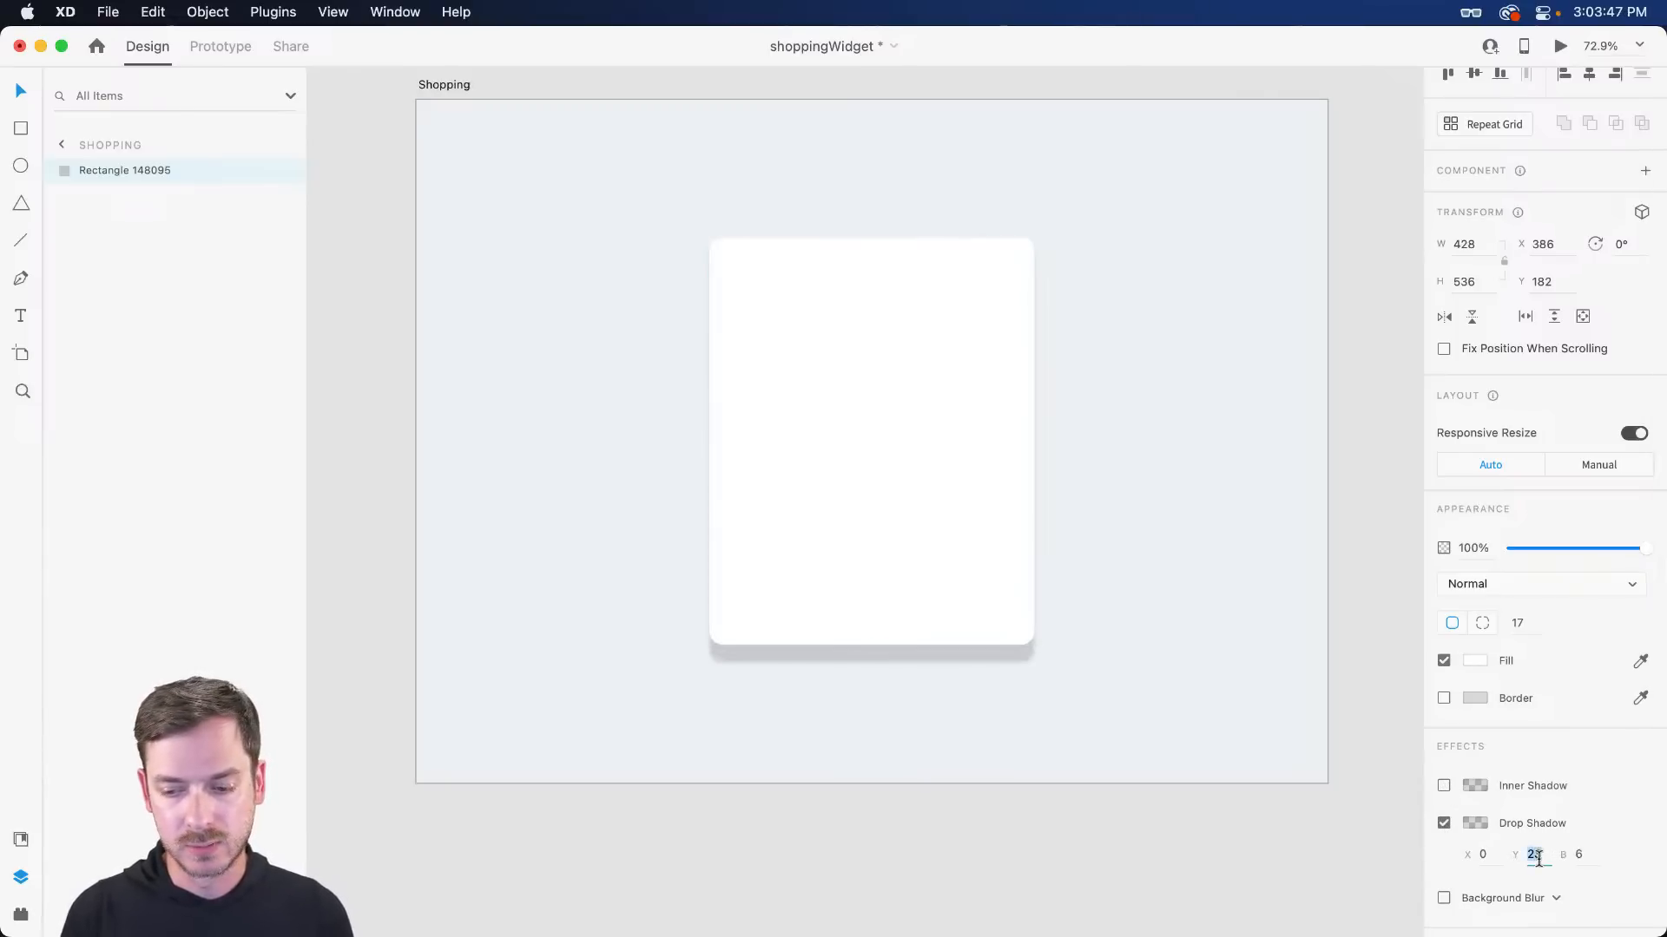
pyautogui.press('Tab')
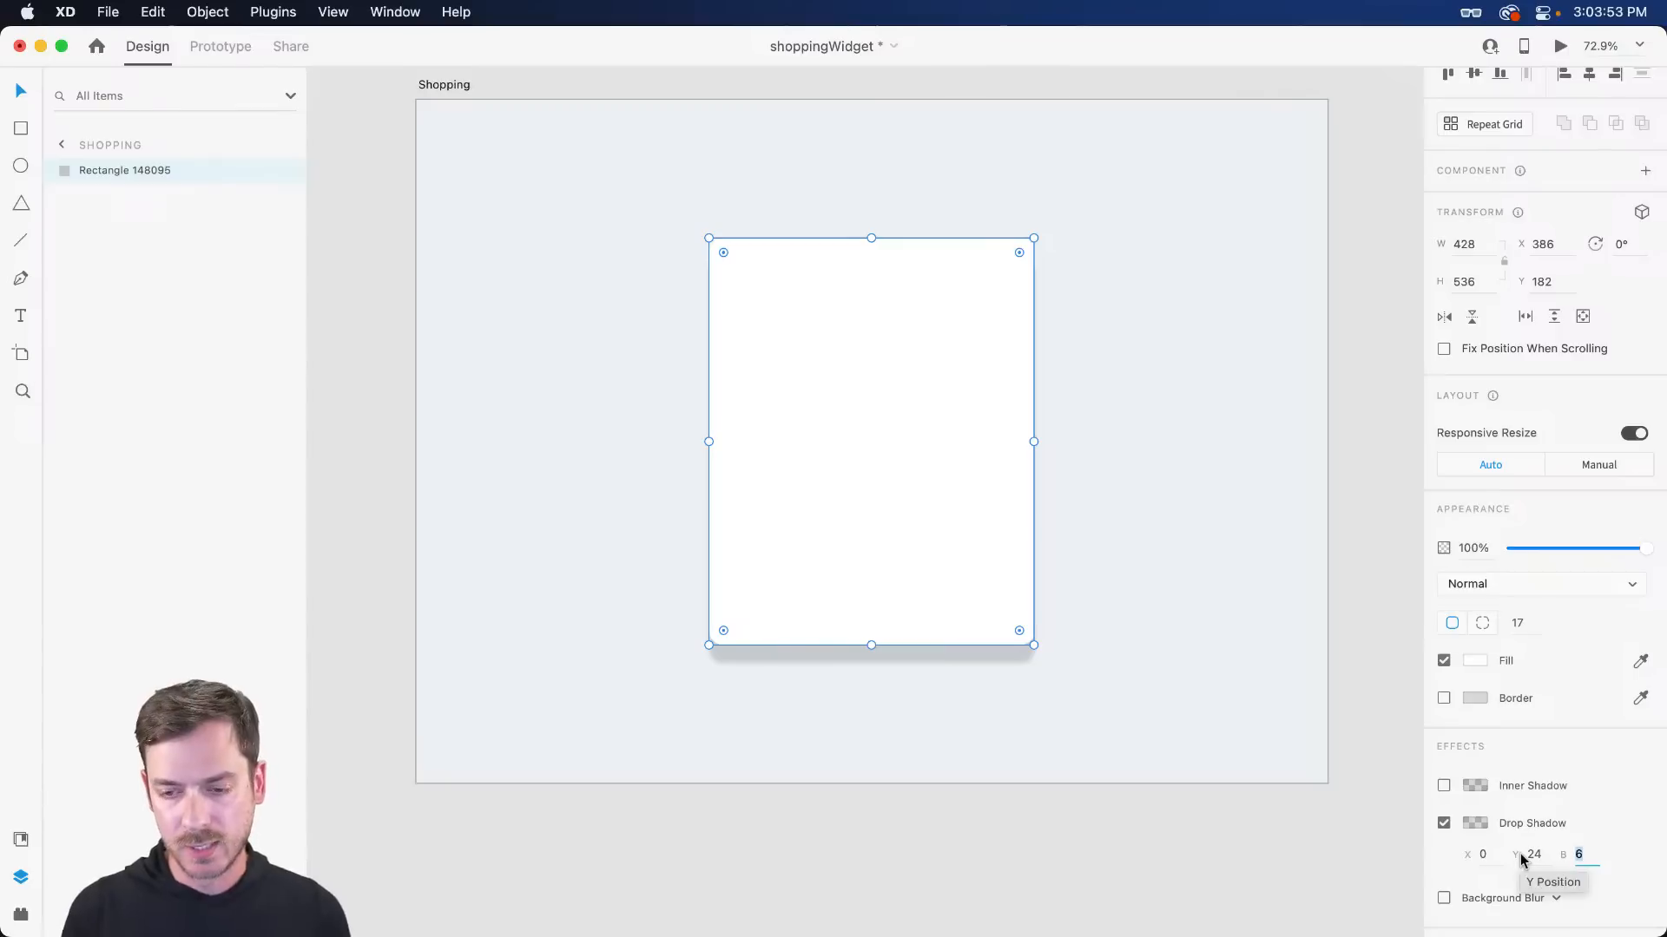
pyautogui.write('26')
pyautogui.press('Return')
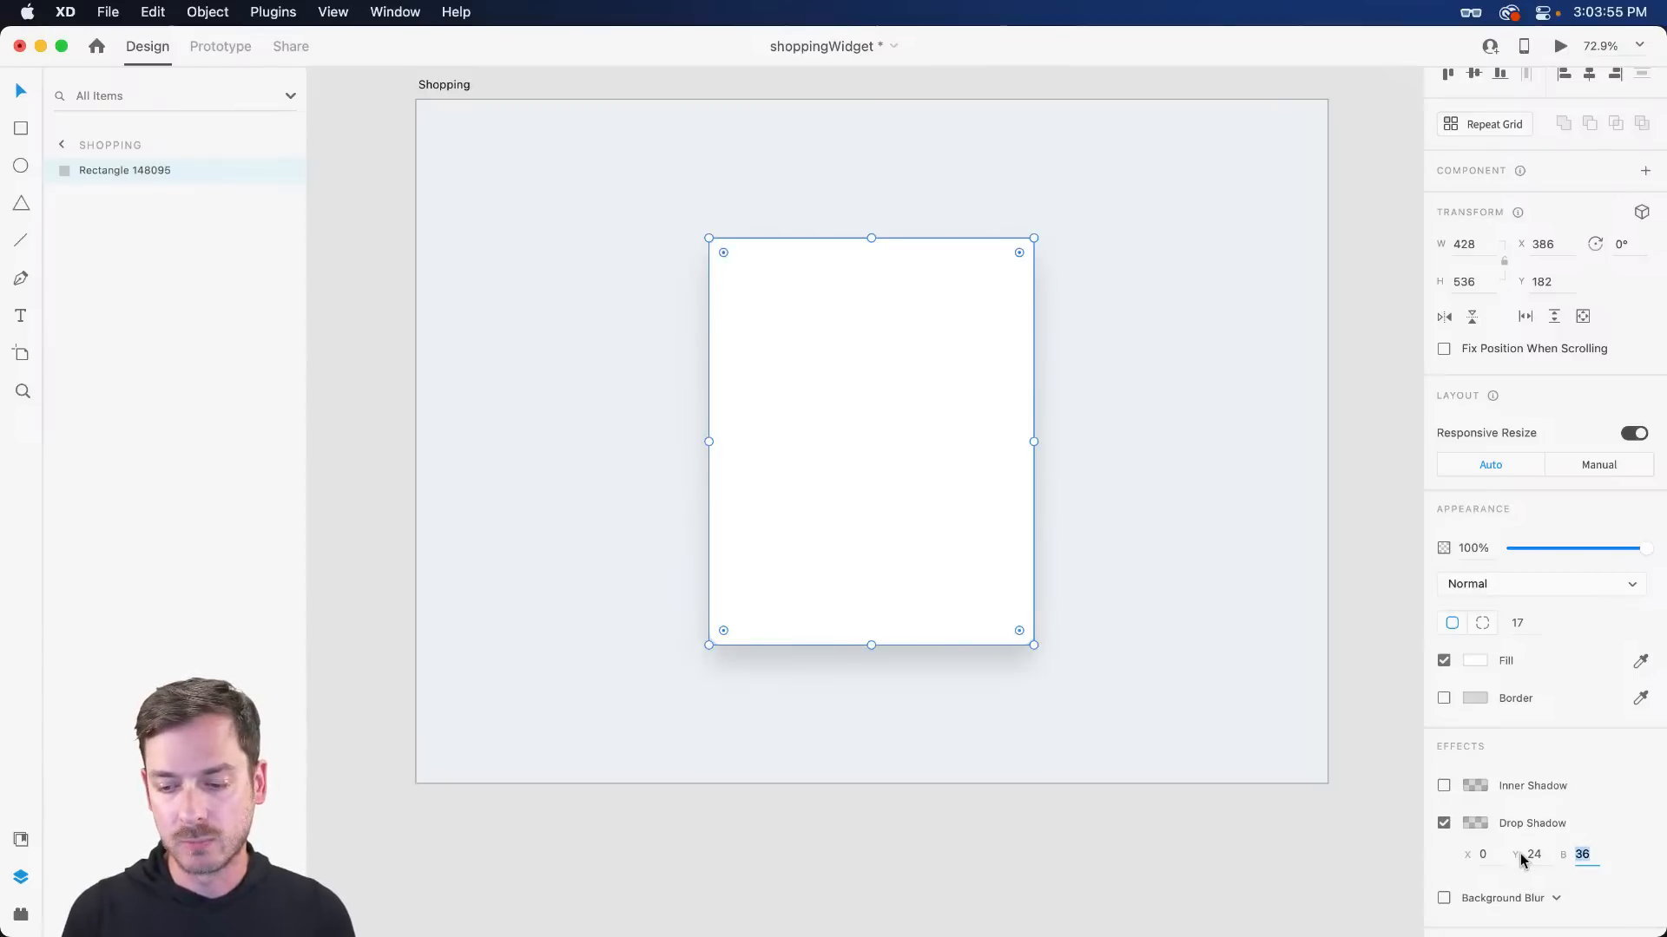
pyautogui.press('Down')
pyautogui.press('Down')
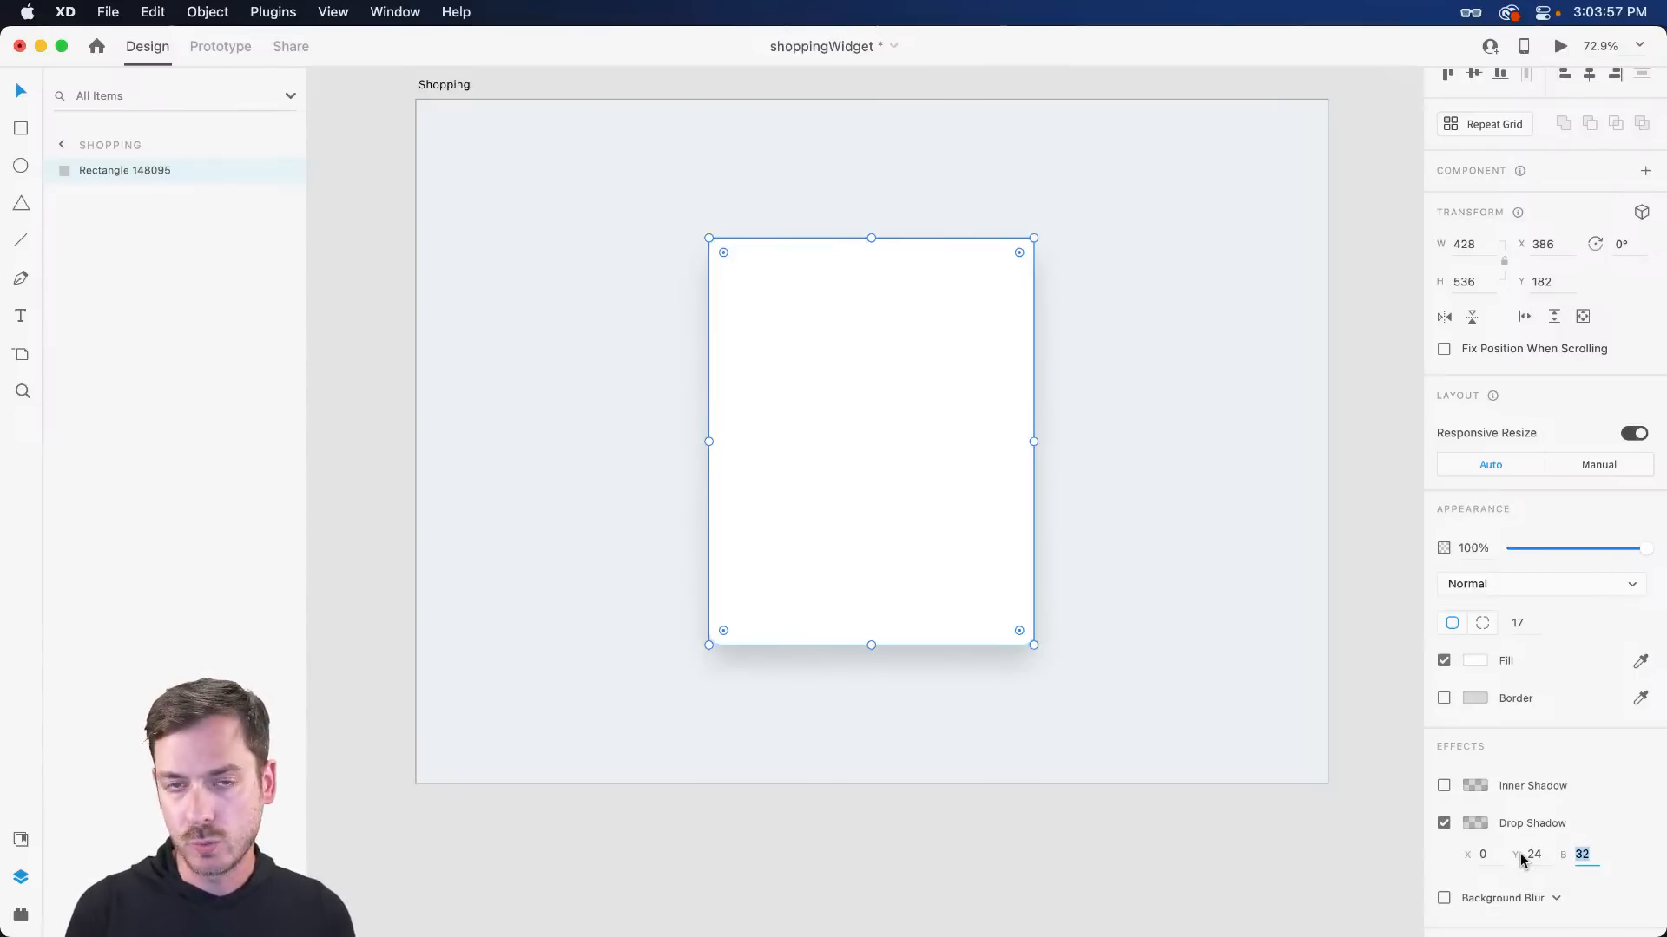
pyautogui.press('Return')
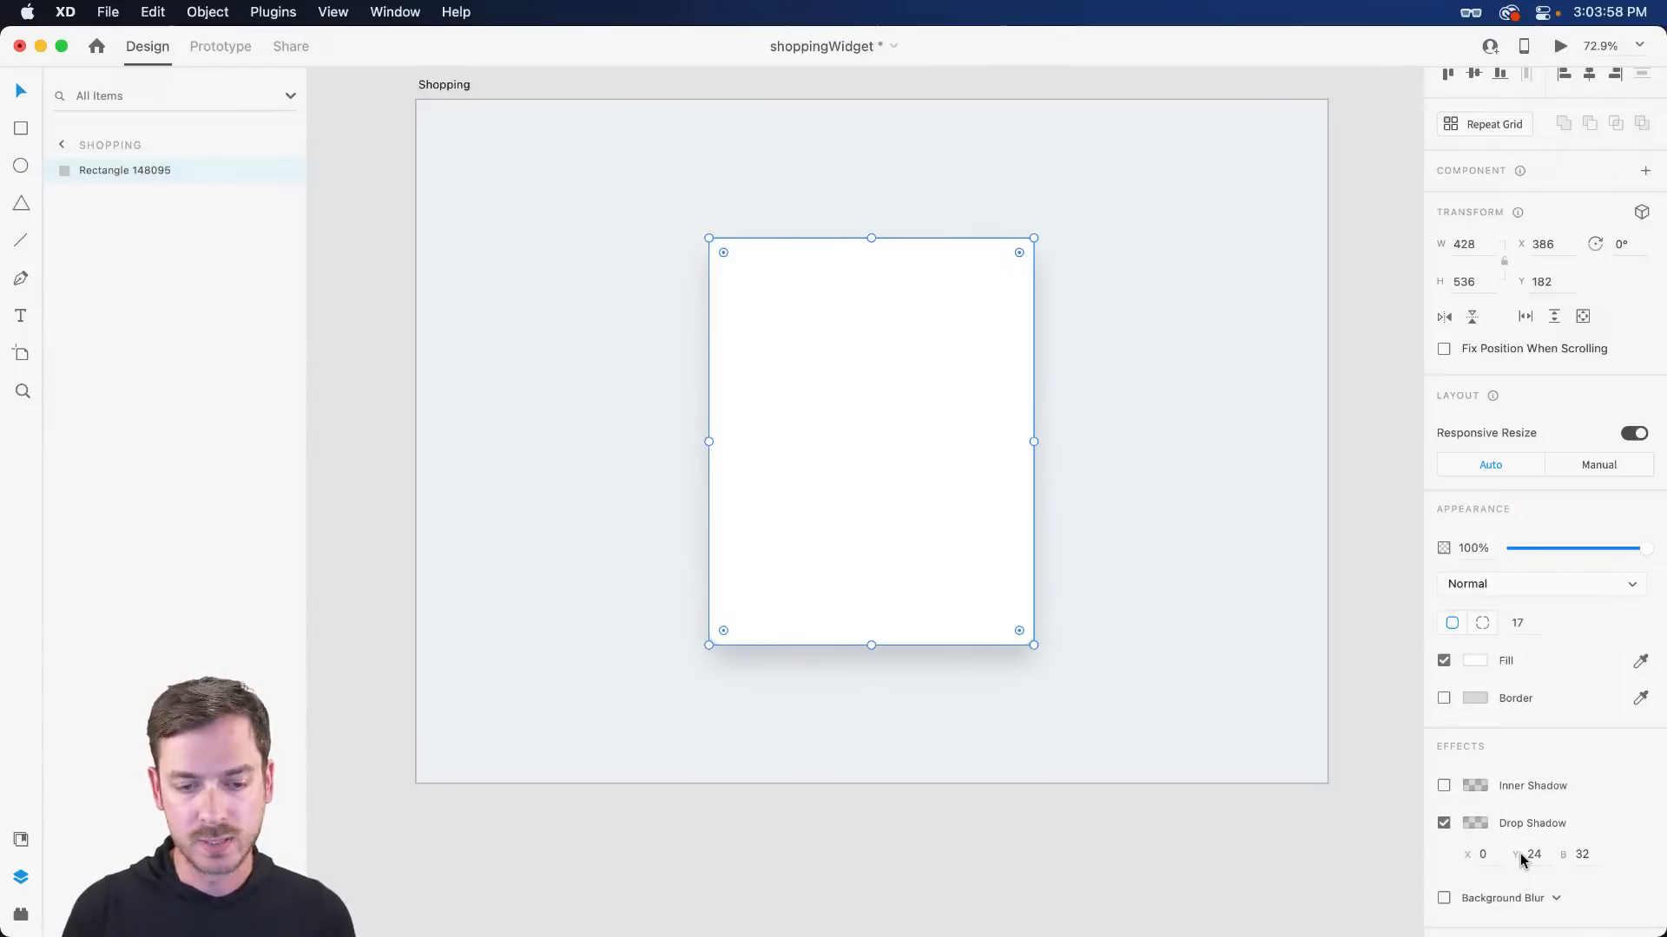
# - Tint the shadow a muted blue-grey at 16% opacity
pyautogui.click(1477, 824)
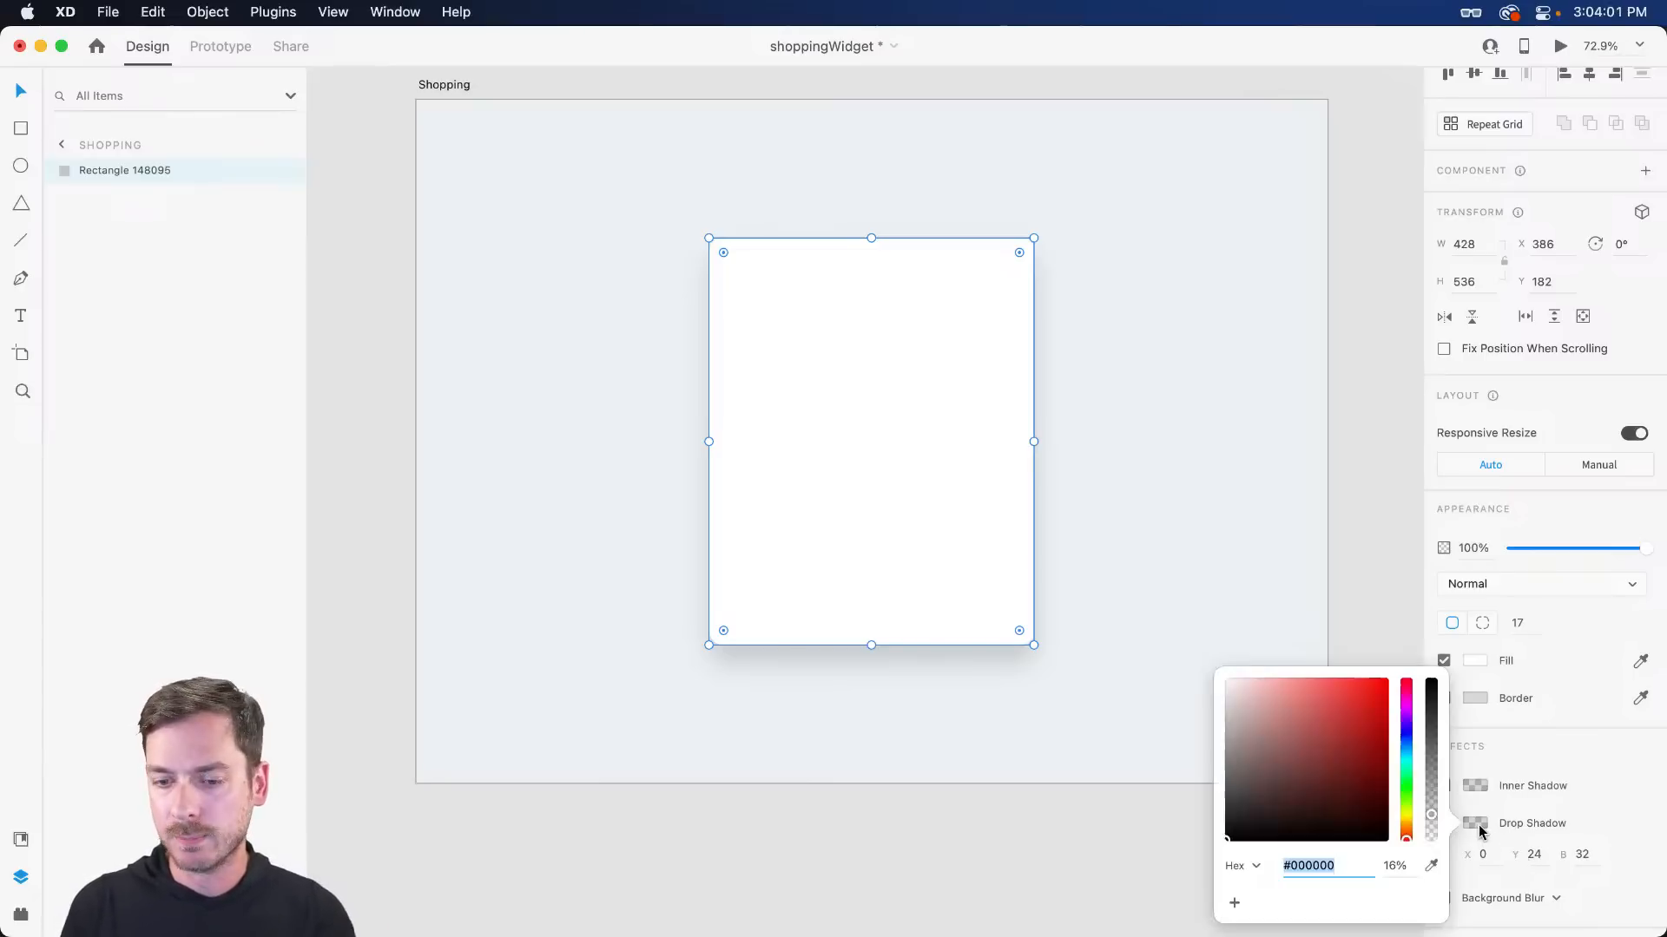
pyautogui.moveTo(1404, 747); pyautogui.dragTo(1407, 745)
pyautogui.moveTo(1318, 790)
pyautogui.mouseDown()
pyautogui.moveTo(1270, 784)
pyautogui.moveTo(1295, 752)
pyautogui.moveTo(1309, 762)
pyautogui.moveTo(1288, 760)
pyautogui.mouseUp()
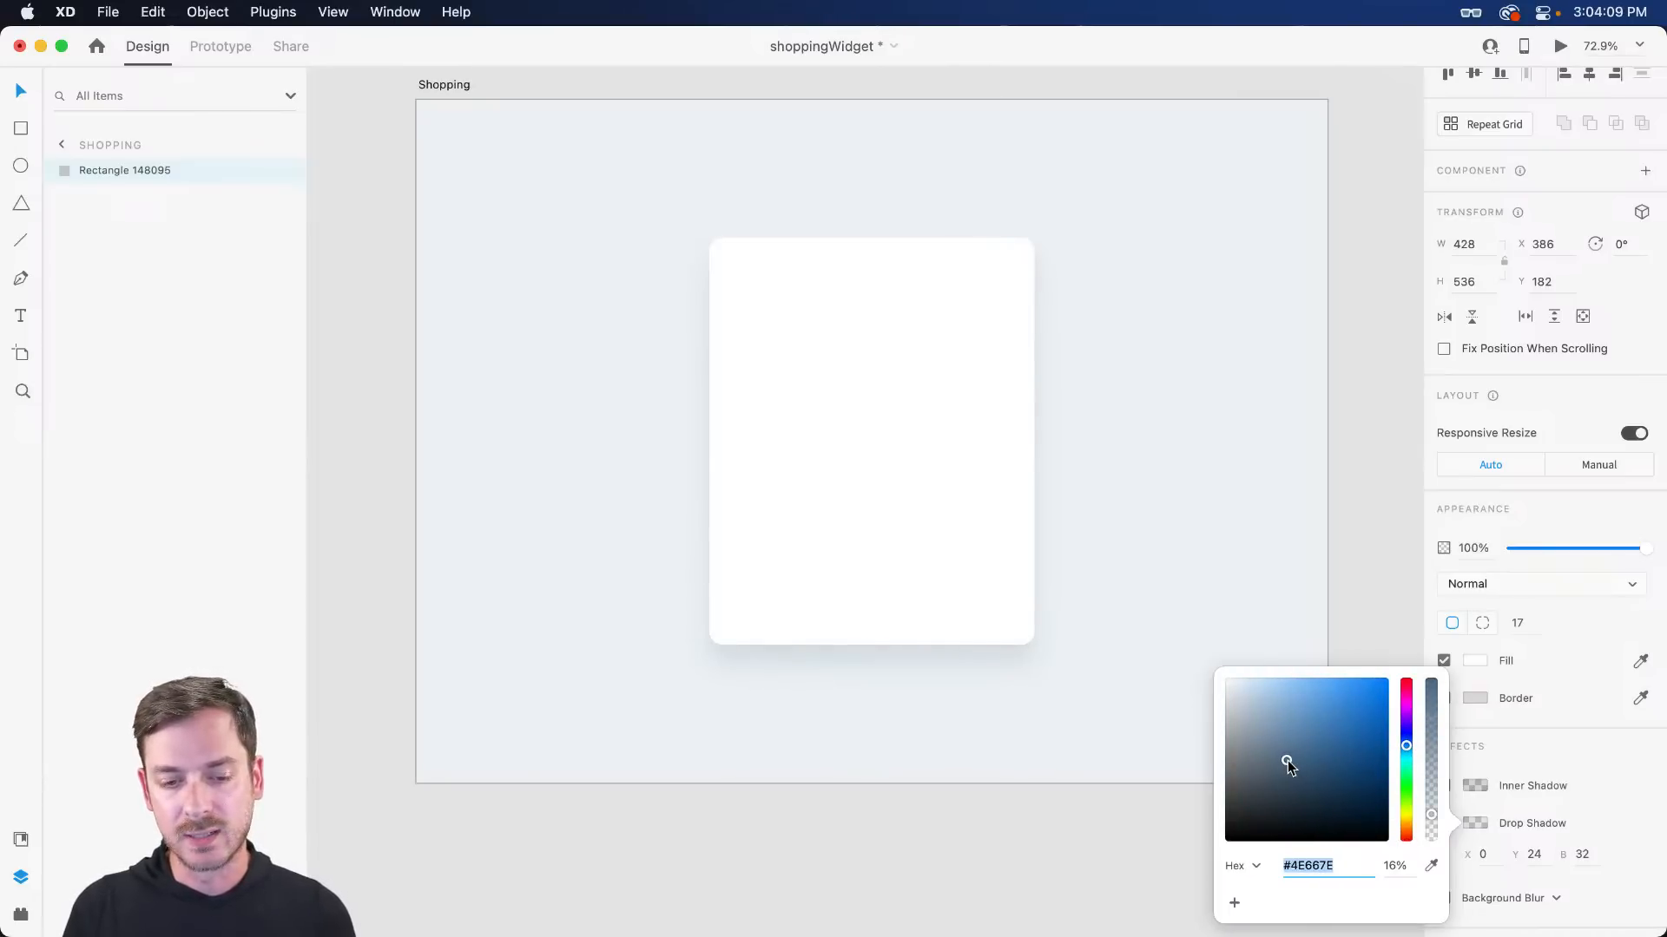
pyautogui.click(1211, 478)
# - Reselect the white card and confirm it has no border
pyautogui.click(833, 446)
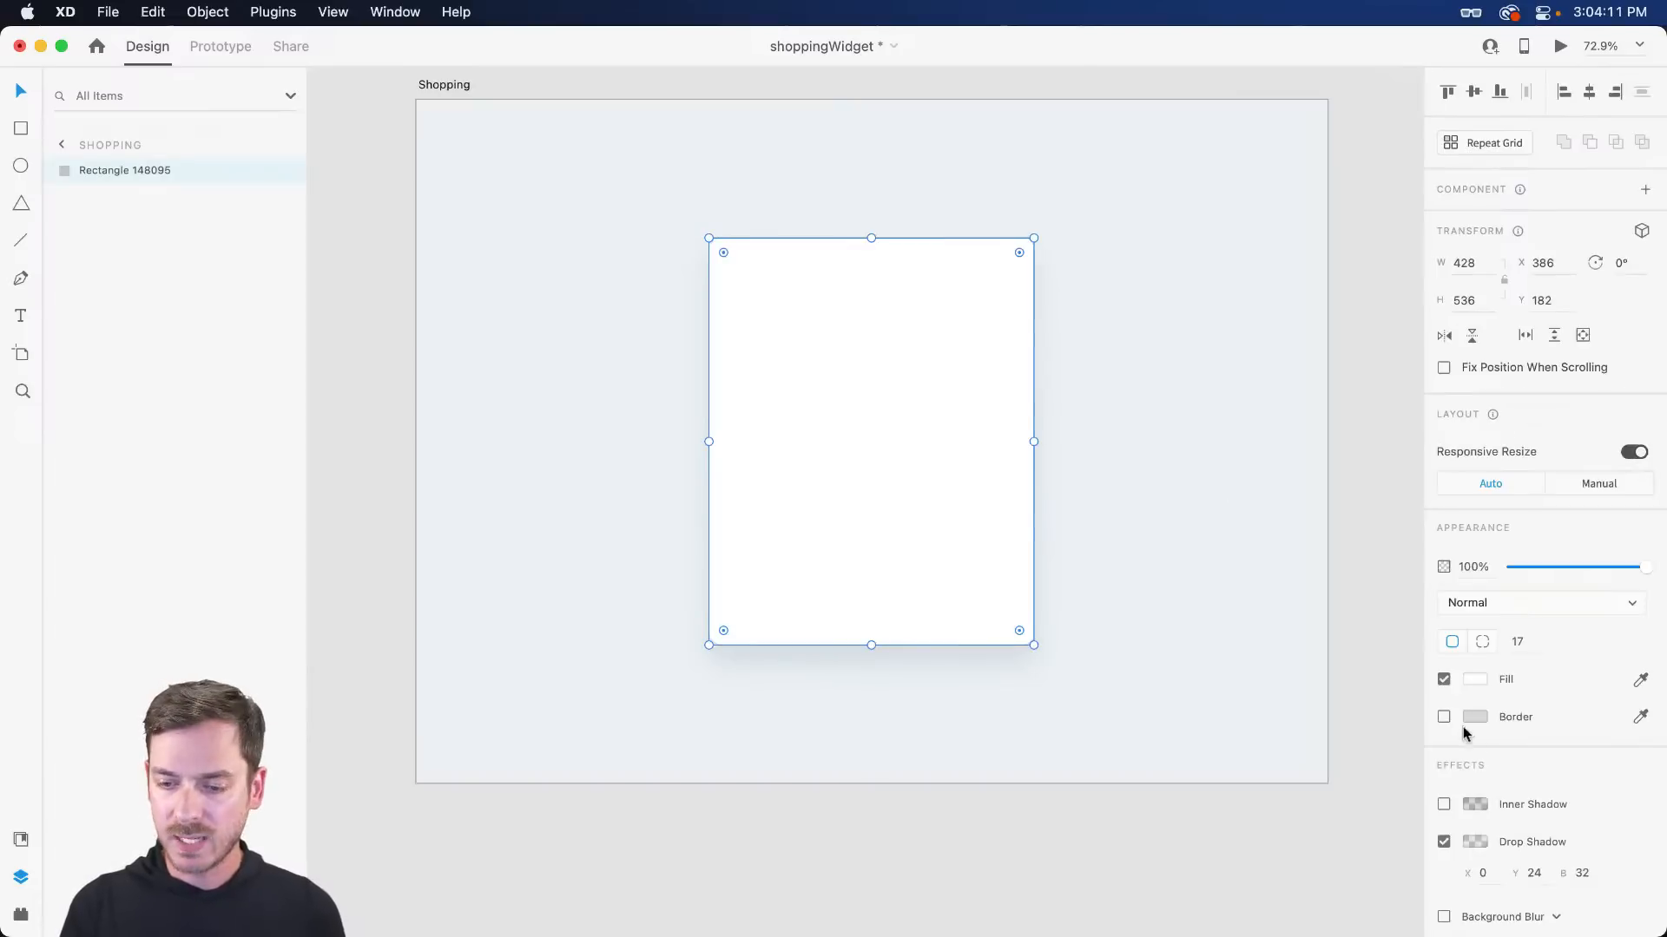
pyautogui.click(965, 482)
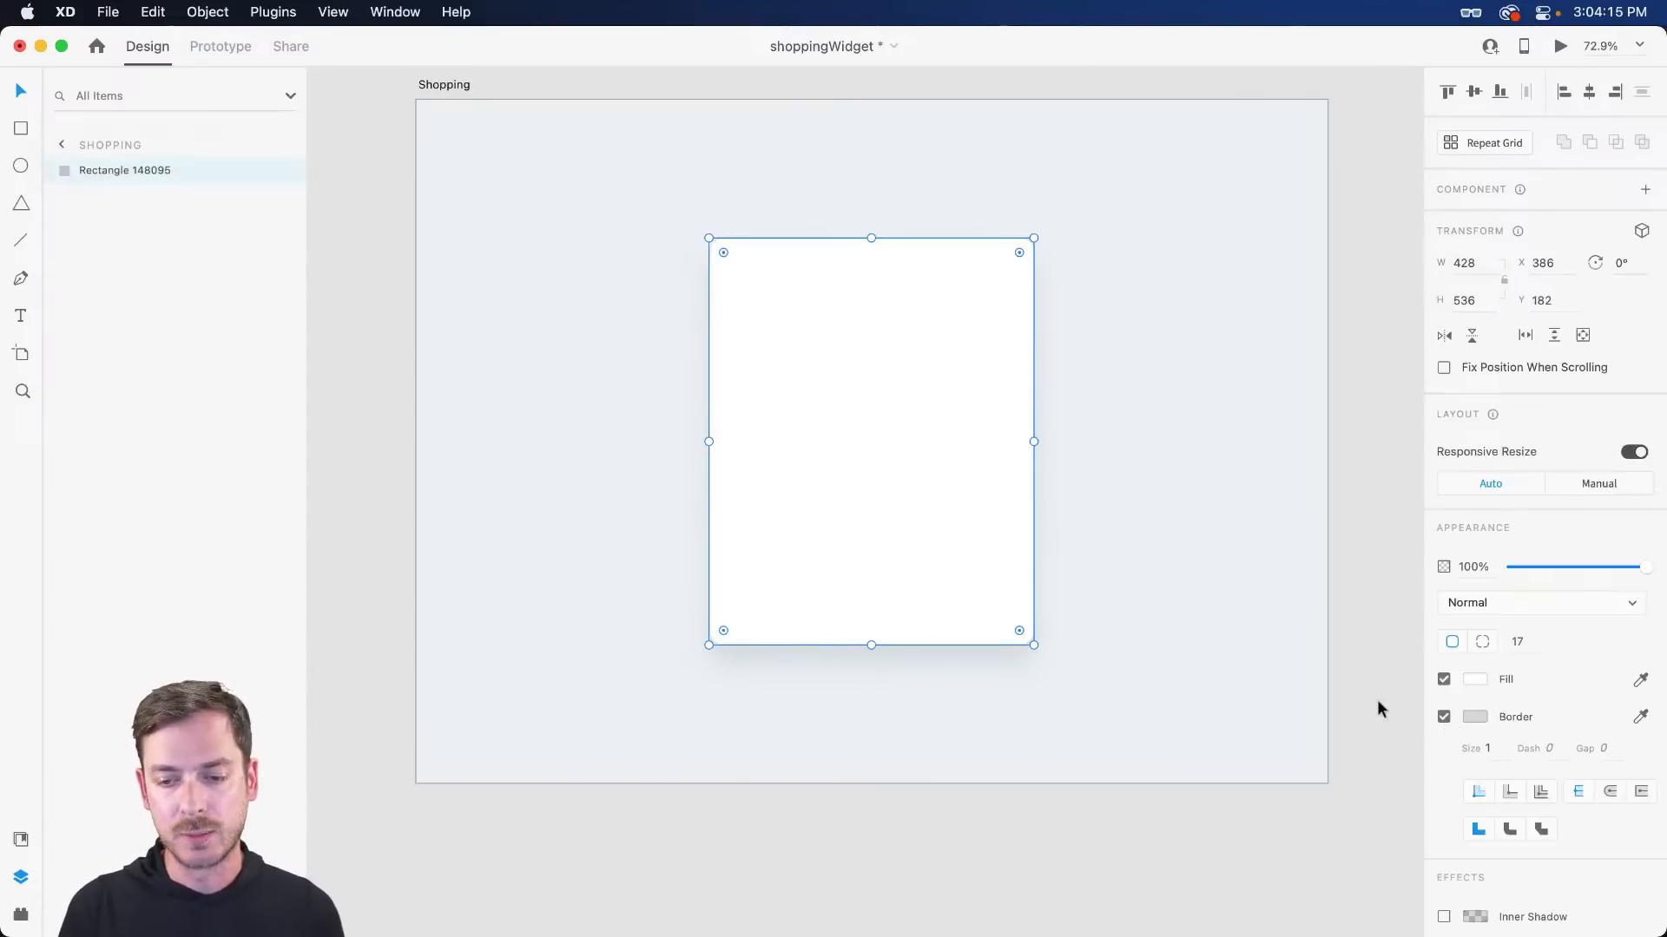
pyautogui.click(1444, 717)
pyautogui.click(1173, 532)
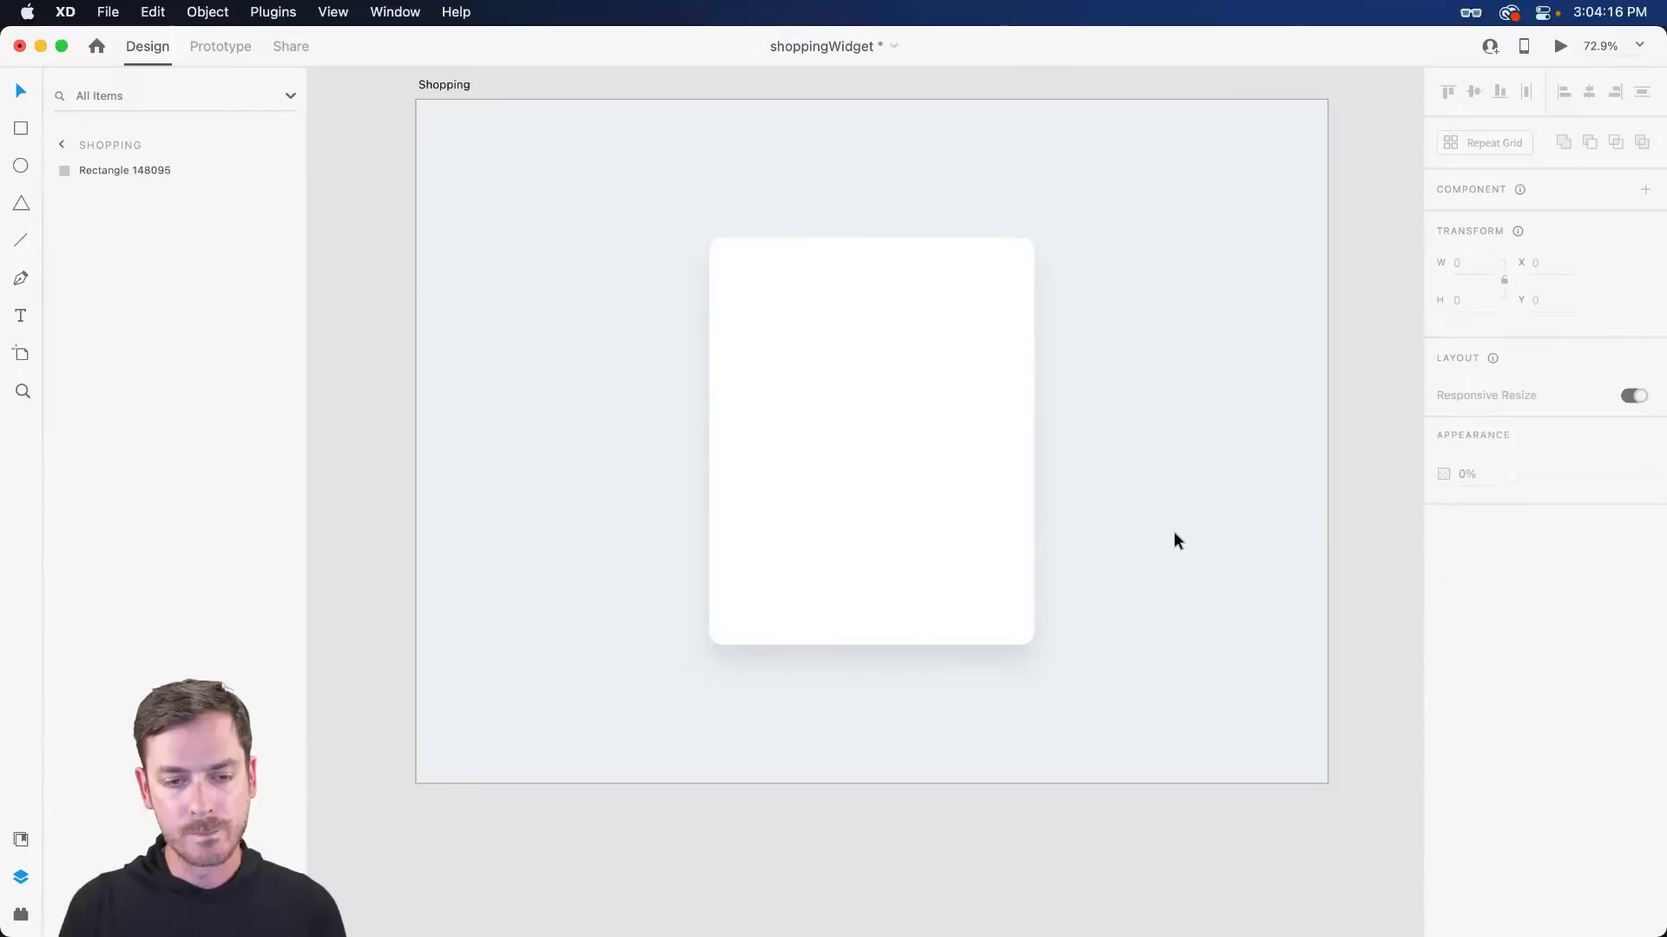
pyautogui.click(764, 387)
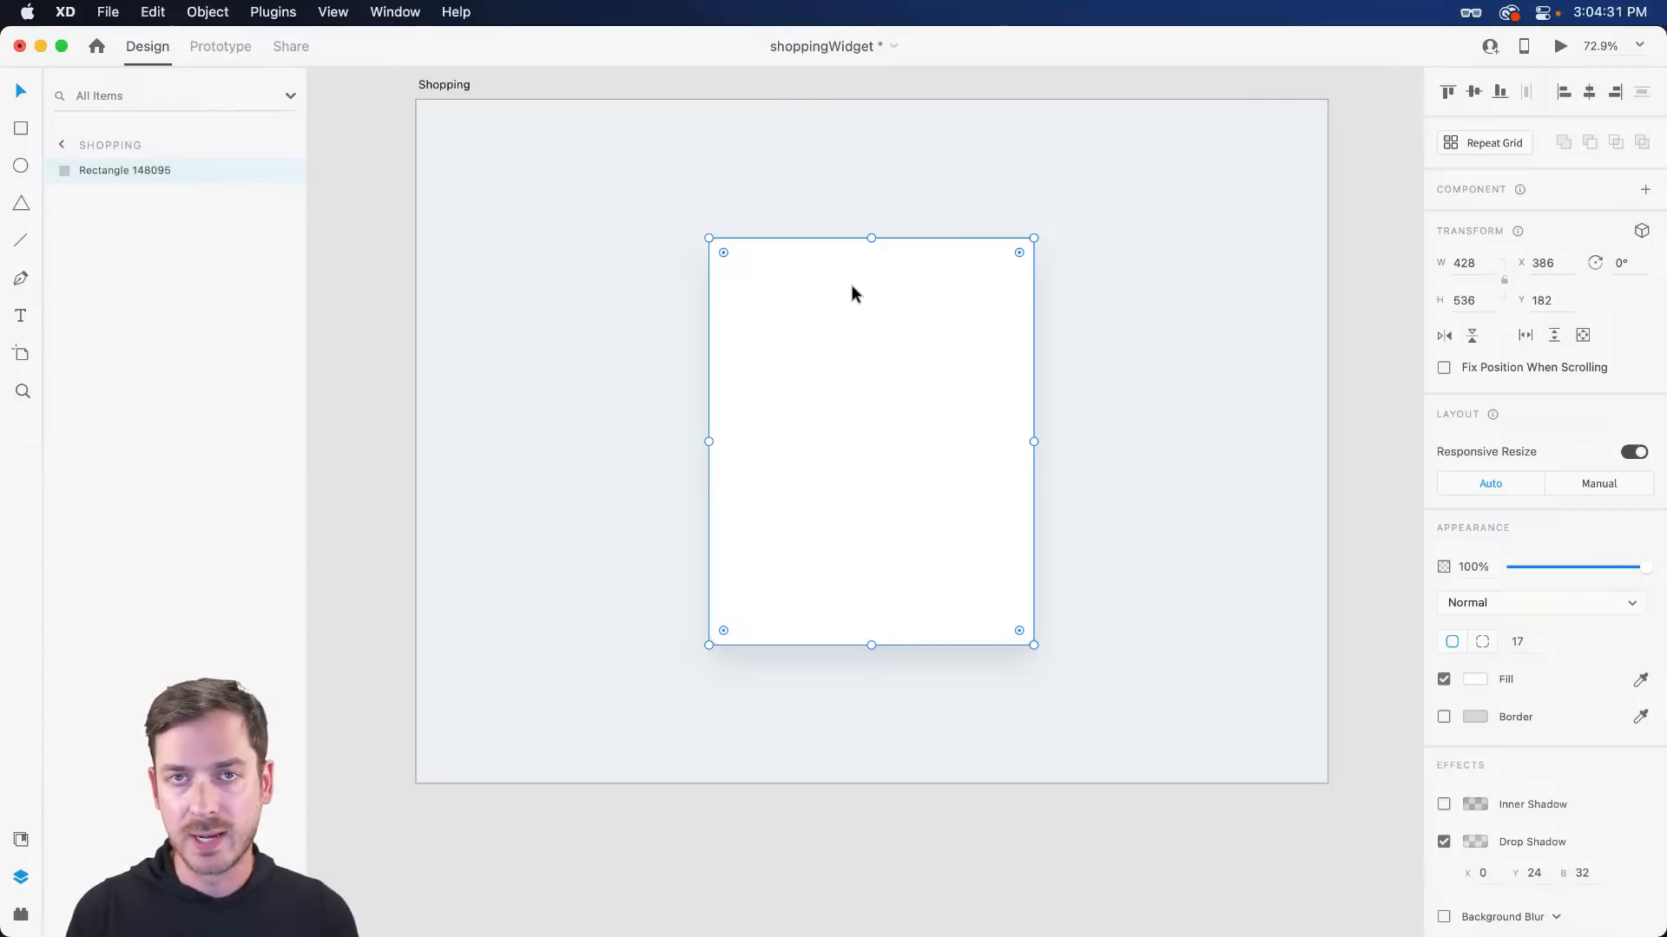
# - Duplicate the card, remove the copy's drop shadow, and fill it grey #B5B5B5
pyautogui.press('super+d')
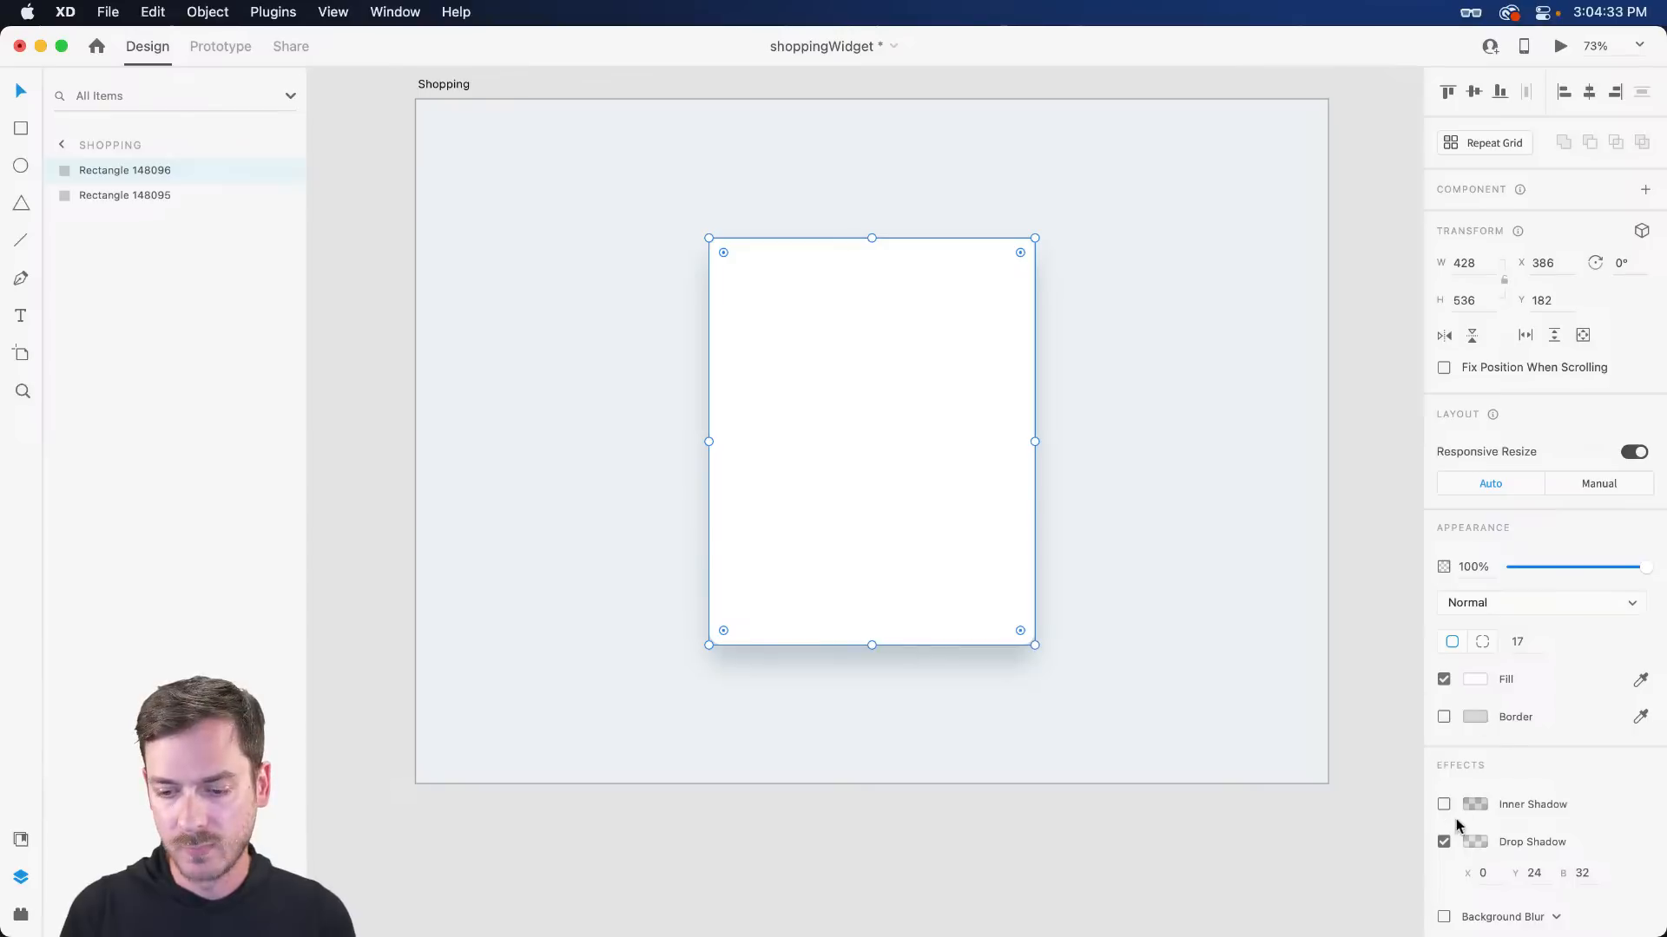
pyautogui.click(1443, 843)
pyautogui.click(1479, 680)
pyautogui.moveTo(1309, 623); pyautogui.dragTo(1221, 625)
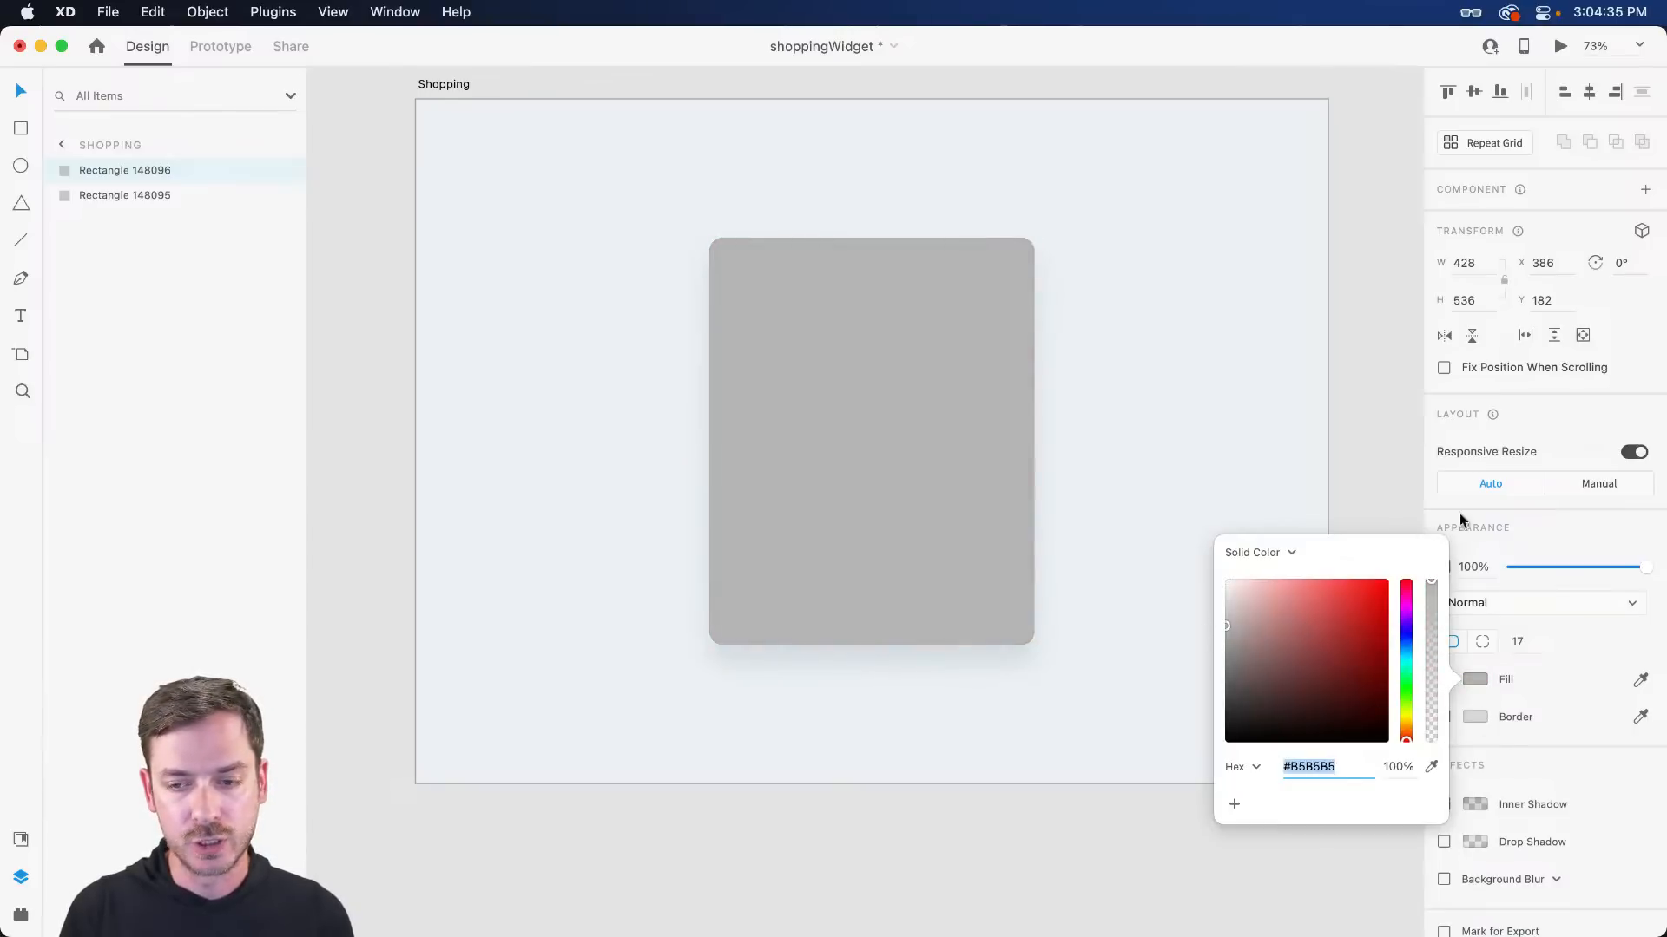
pyautogui.click(1532, 547)
# - Resize the grey copy to 398×287 across the top of the card
pyautogui.moveTo(1036, 442); pyautogui.dragTo(1025, 441)
pyautogui.scroll(3, 998, 443)
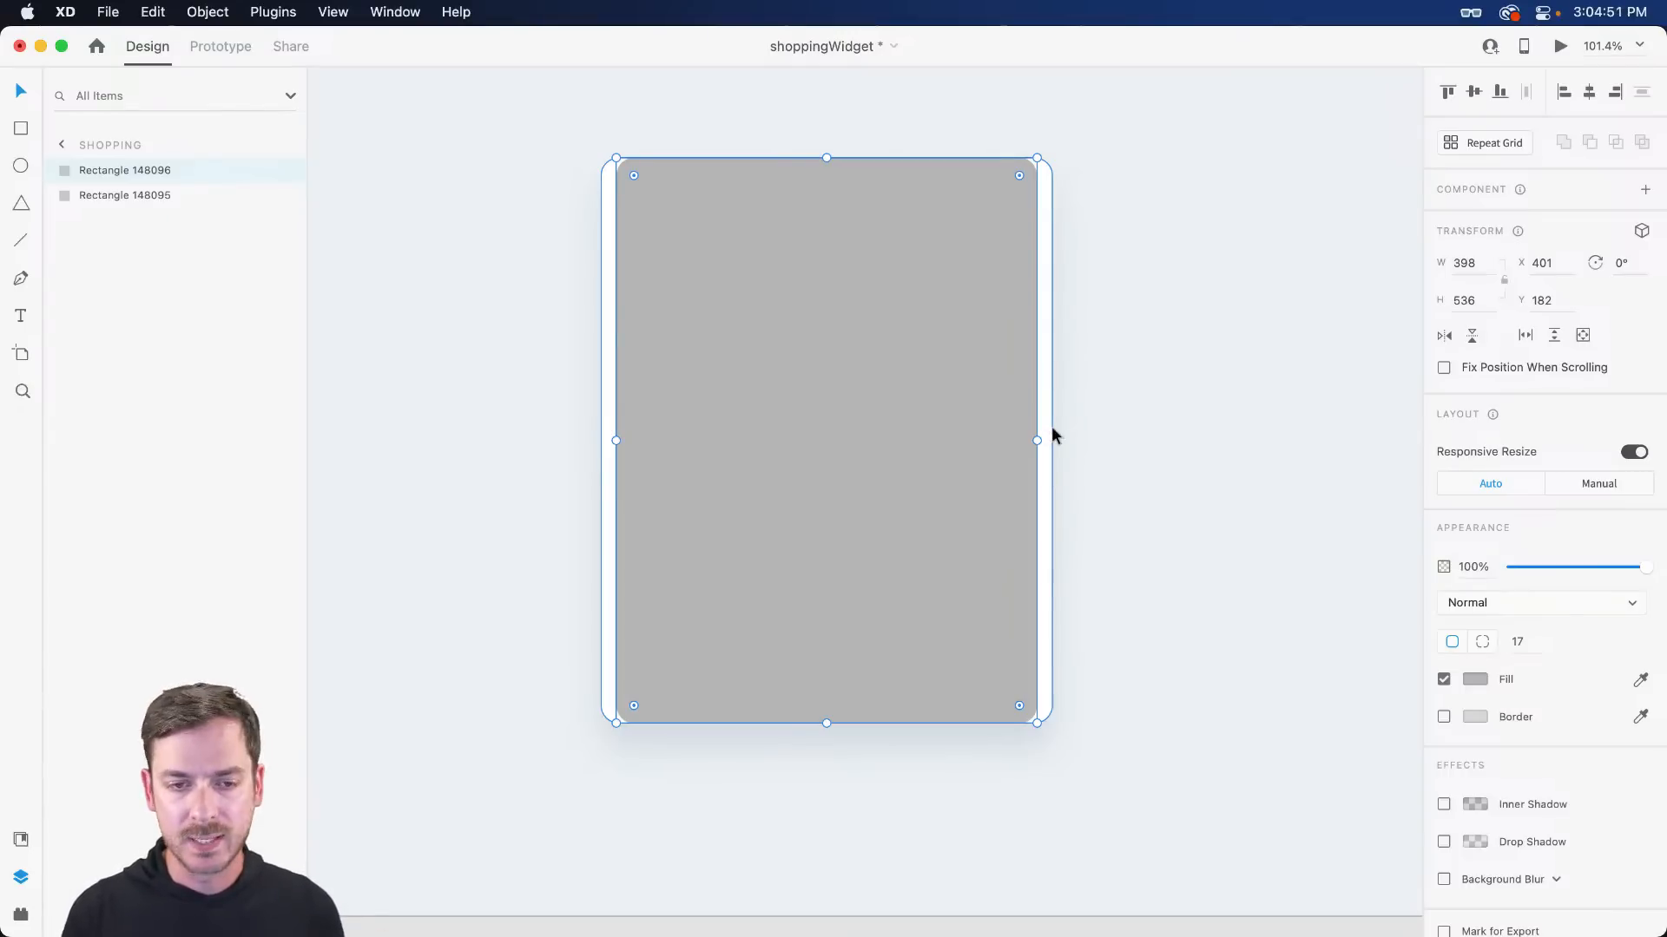
pyautogui.moveTo(831, 157); pyautogui.dragTo(821, 177)
pyautogui.moveTo(823, 722); pyautogui.dragTo(830, 478)
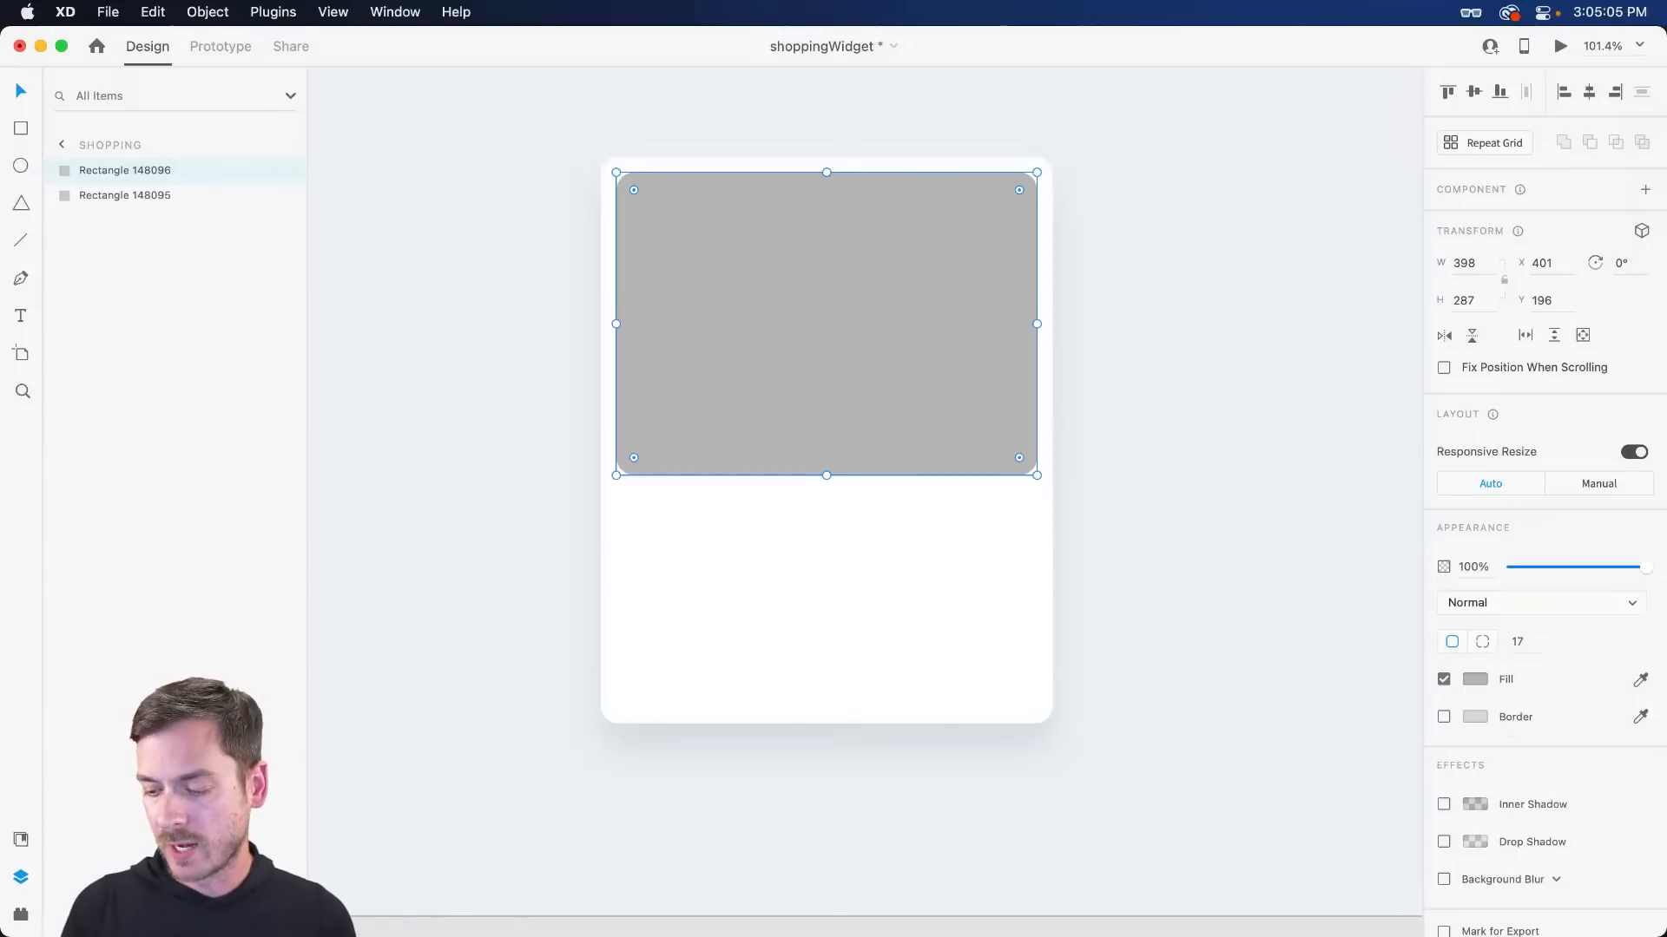
# - Find and preview buttonUp_blue.jpg in the Button Up folder
pyautogui.press('super+Tab')
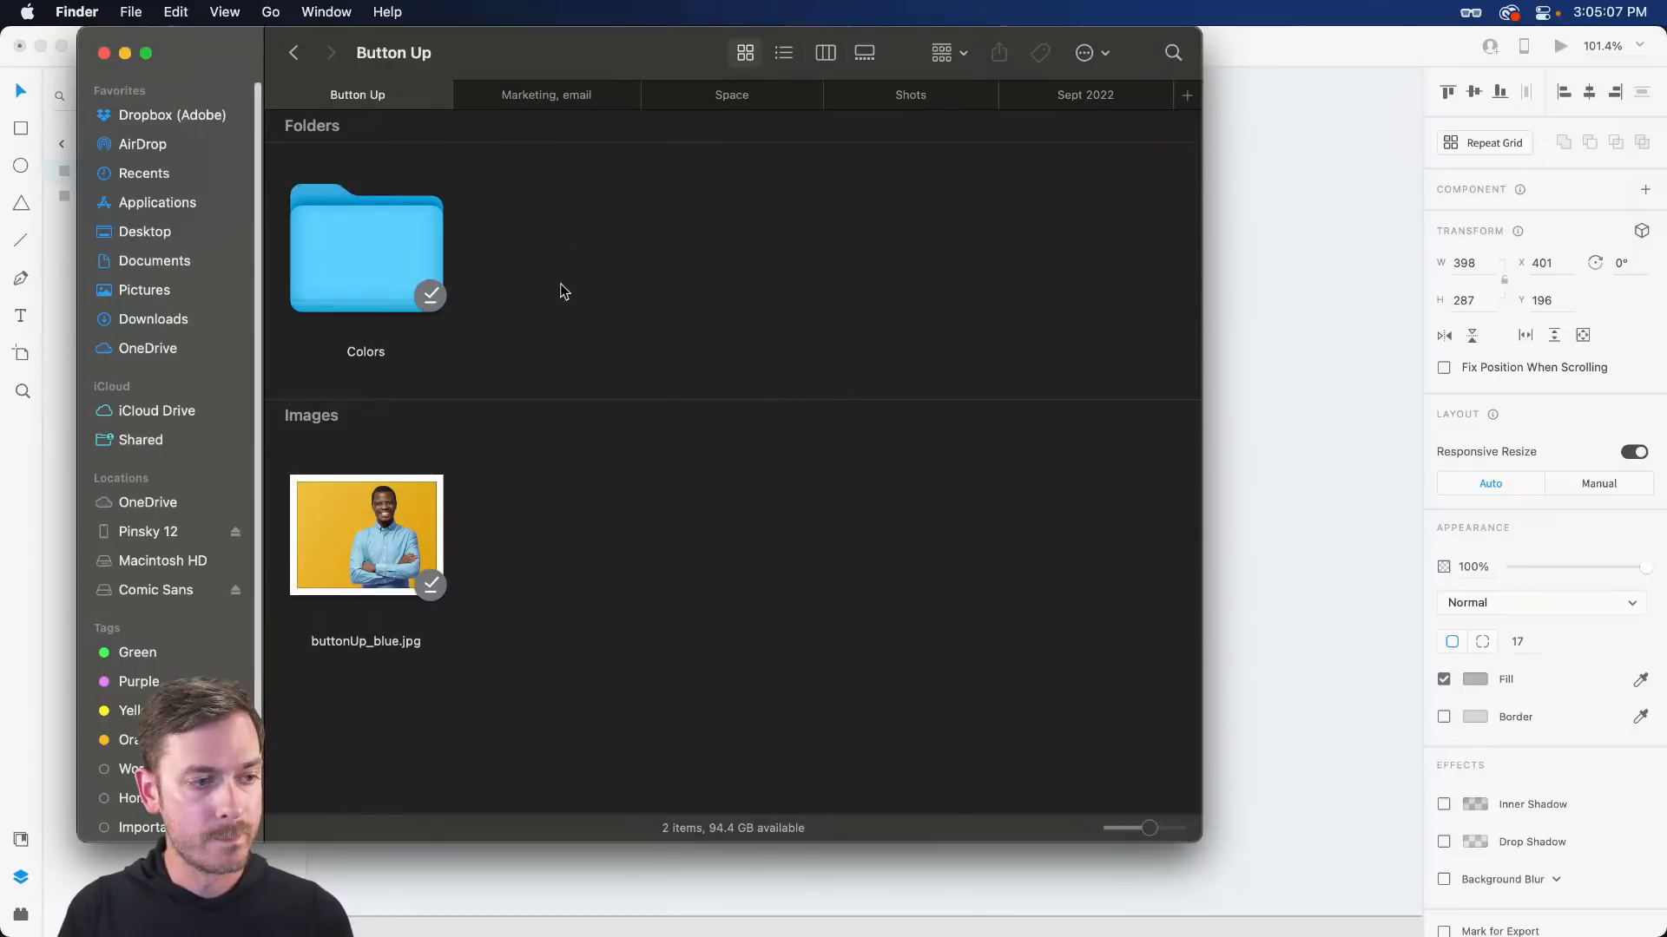
pyautogui.click(405, 483)
pyautogui.press('space')
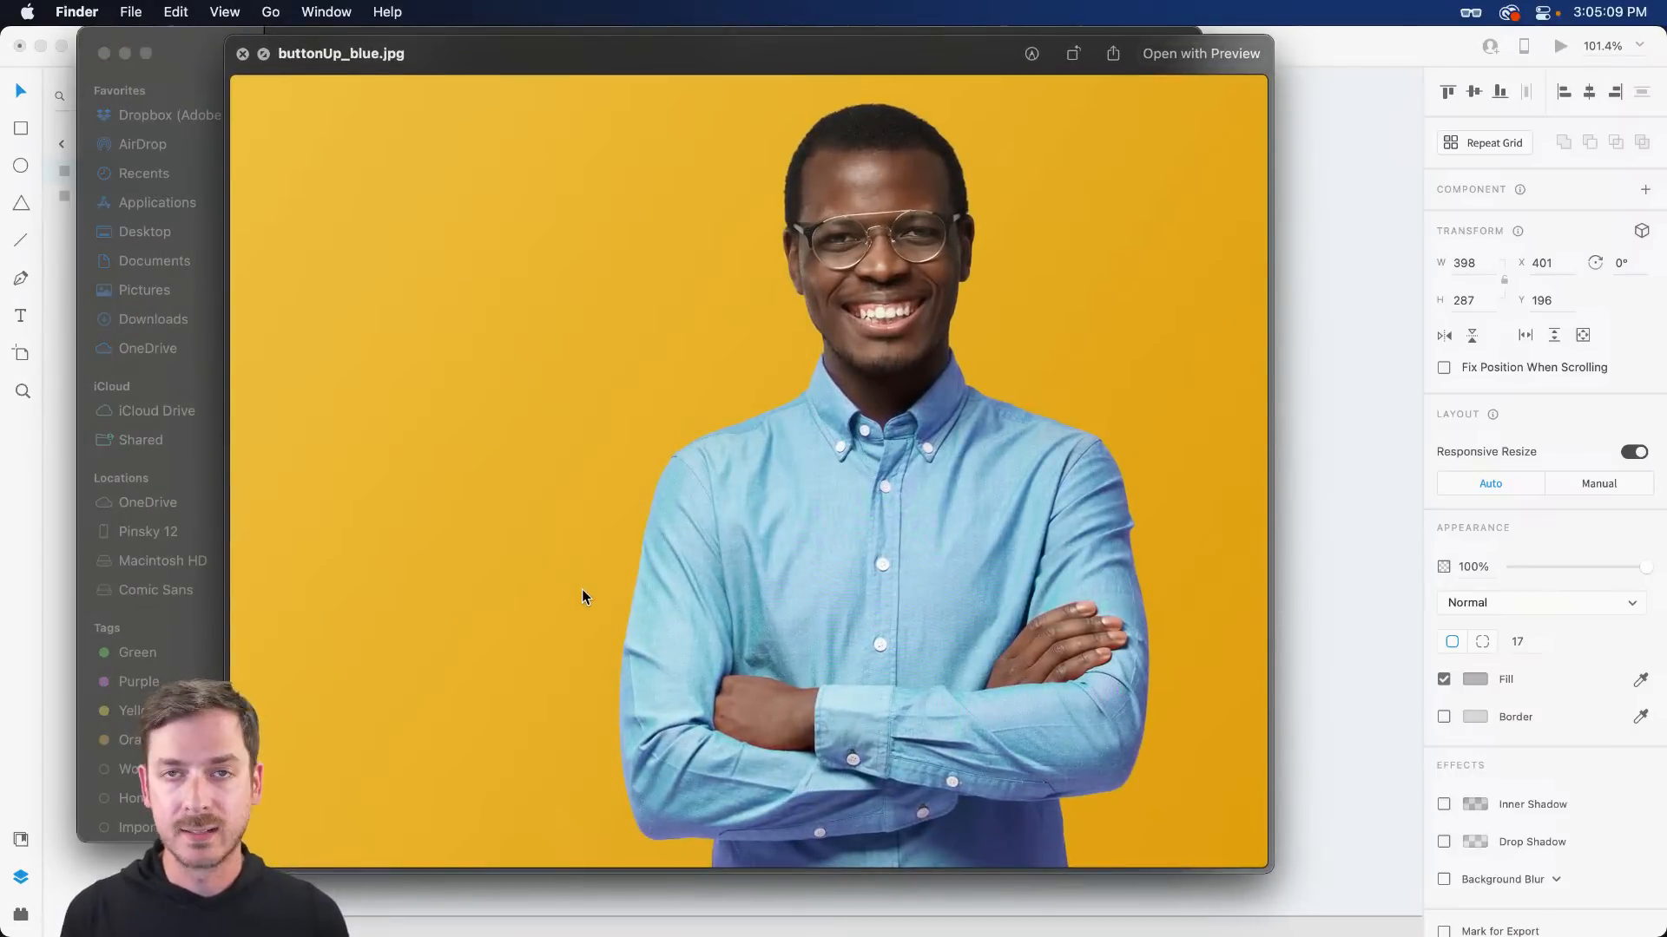
pyautogui.press('space')
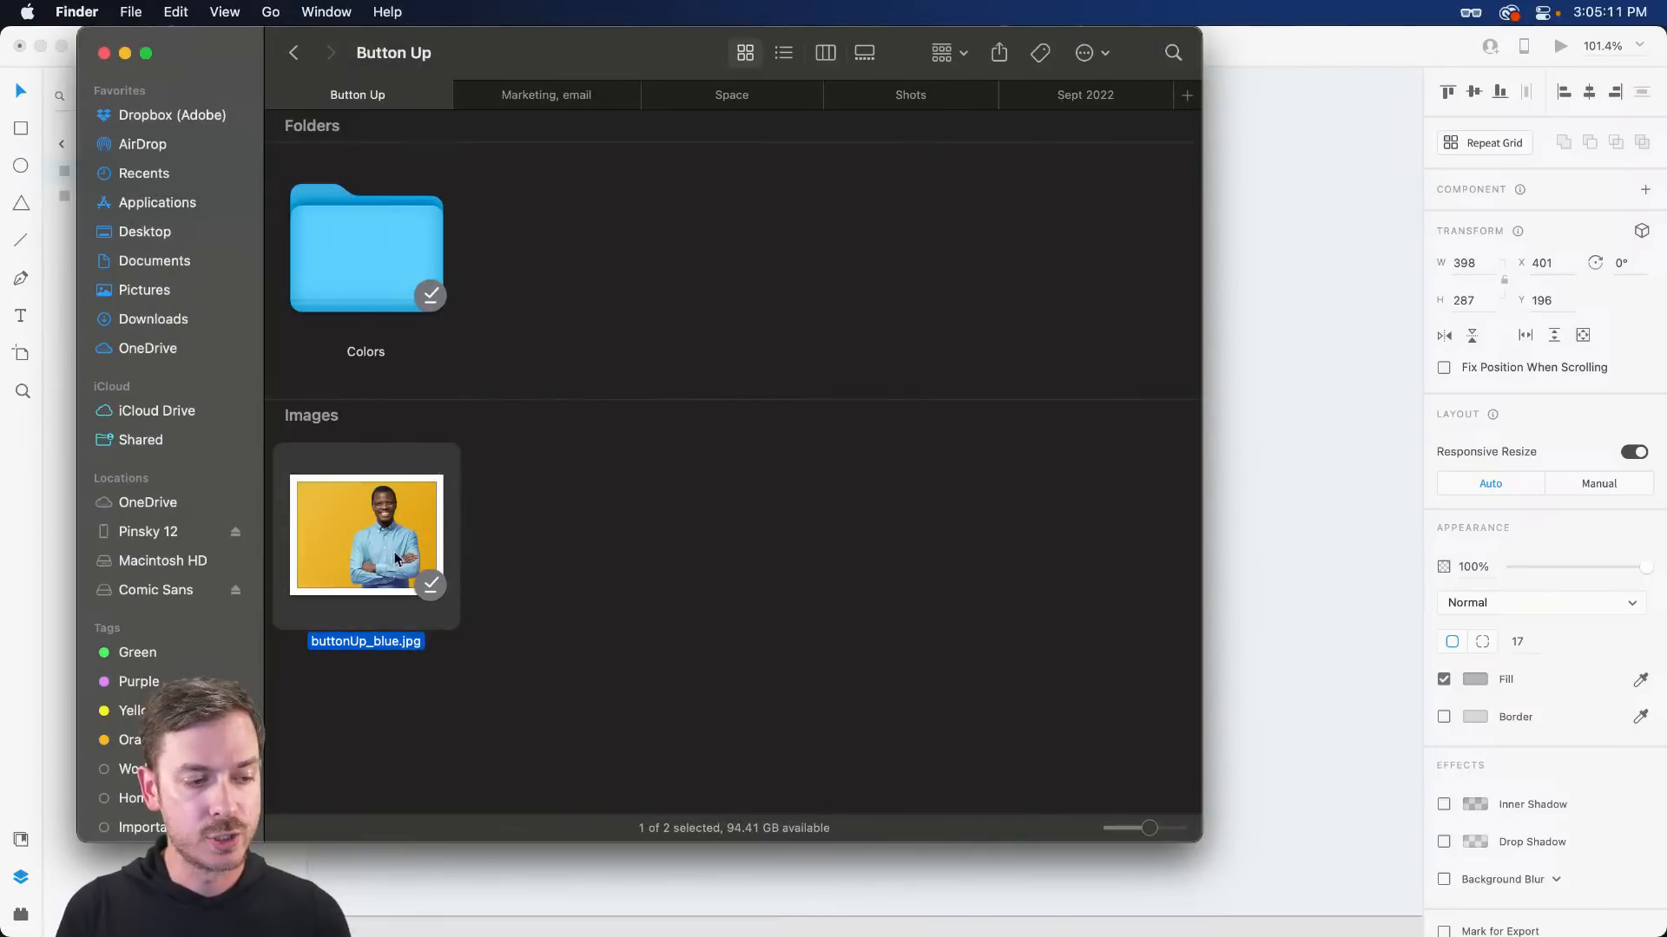
# - Place buttonUp_blue.jpg into the grey placeholder and adjust its fit
pyautogui.press('super+Tab')
pyautogui.moveTo(388, 552); pyautogui.dragTo(863, 412)
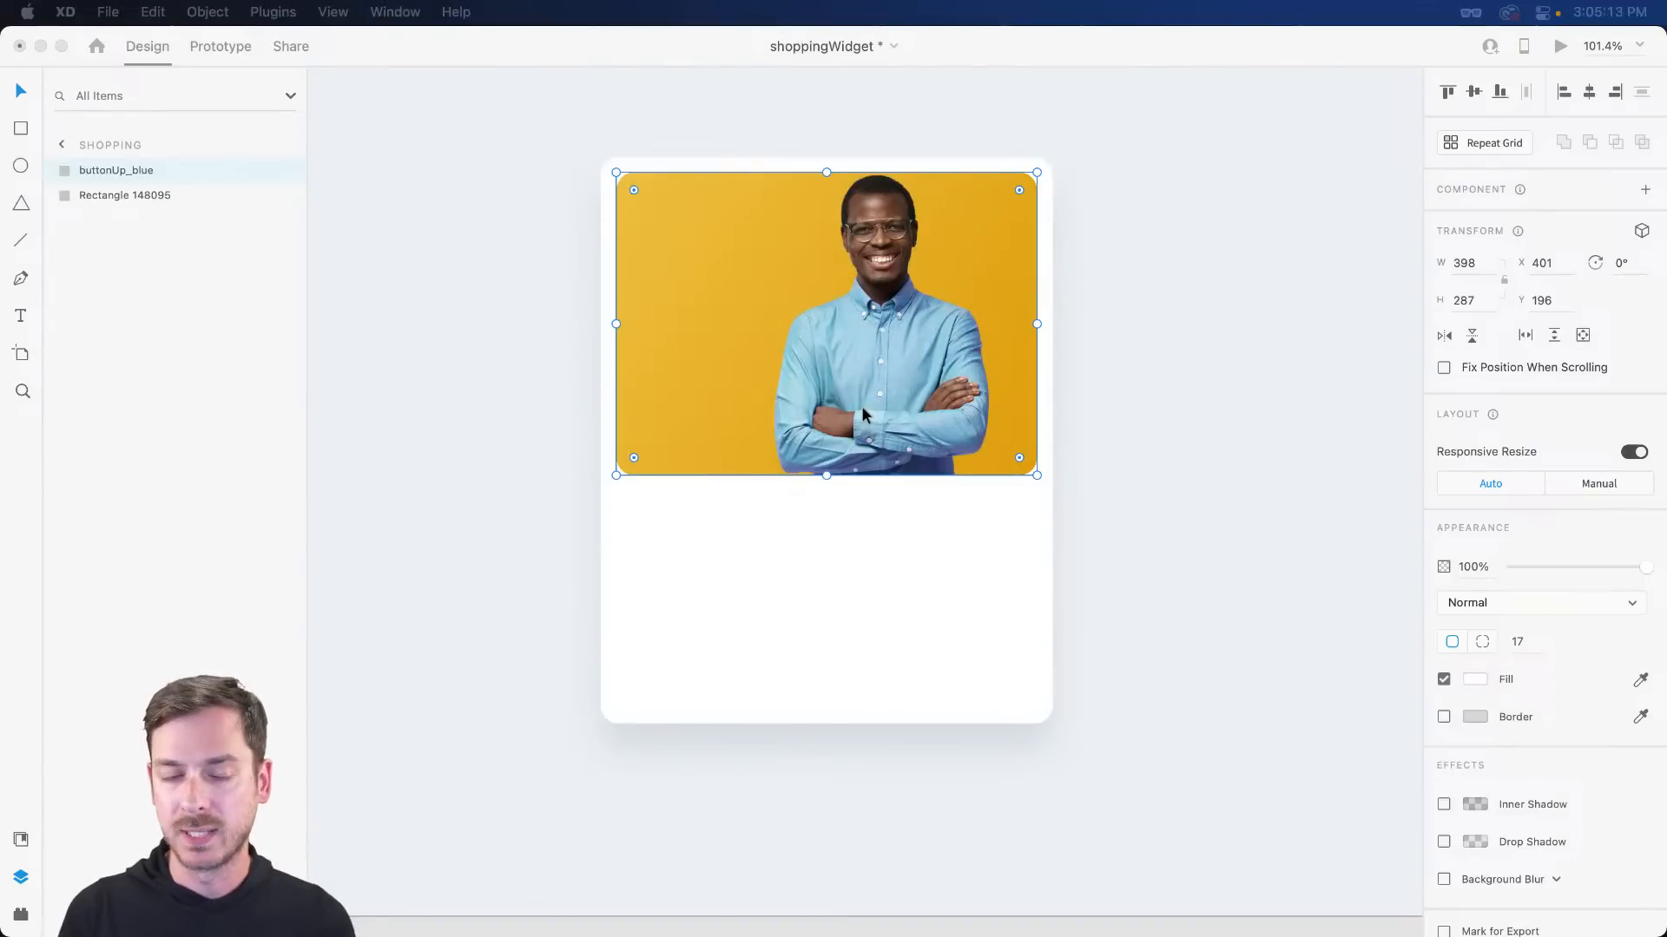
pyautogui.doubleClick(826, 347)
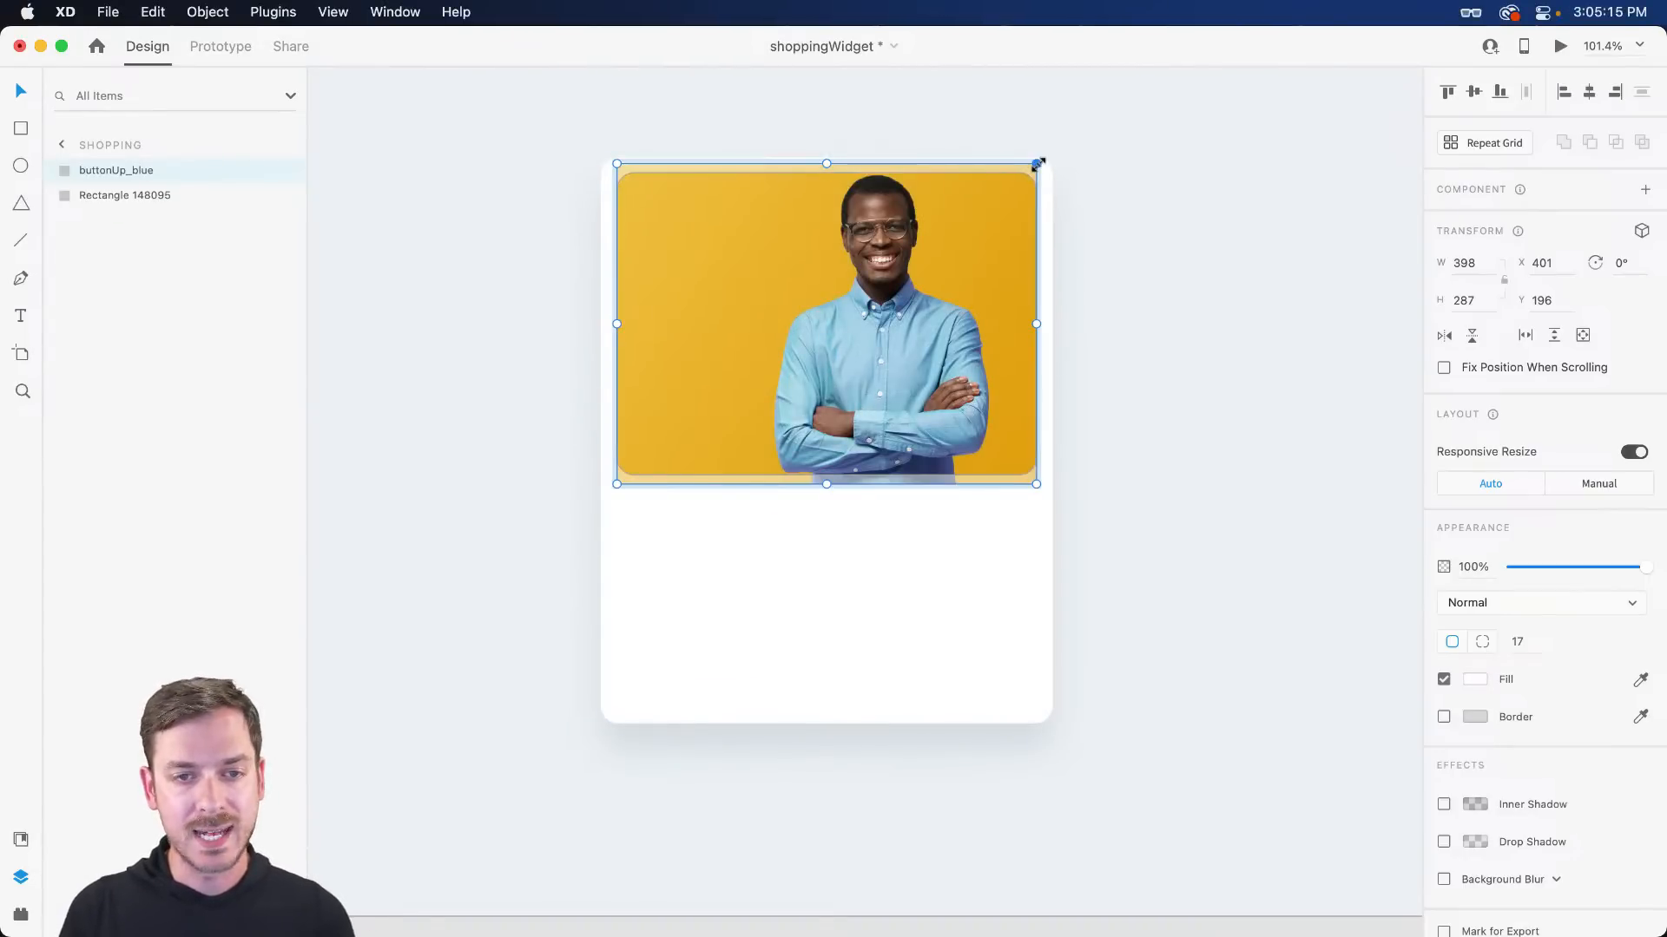
pyautogui.moveTo(1039, 165)
pyautogui.mouseDown()
pyautogui.moveTo(1020, 184)
pyautogui.moveTo(1049, 164)
pyautogui.mouseUp()
# - Search Adobe Stock's free assets for 'fashion'
pyautogui.press('Escape')
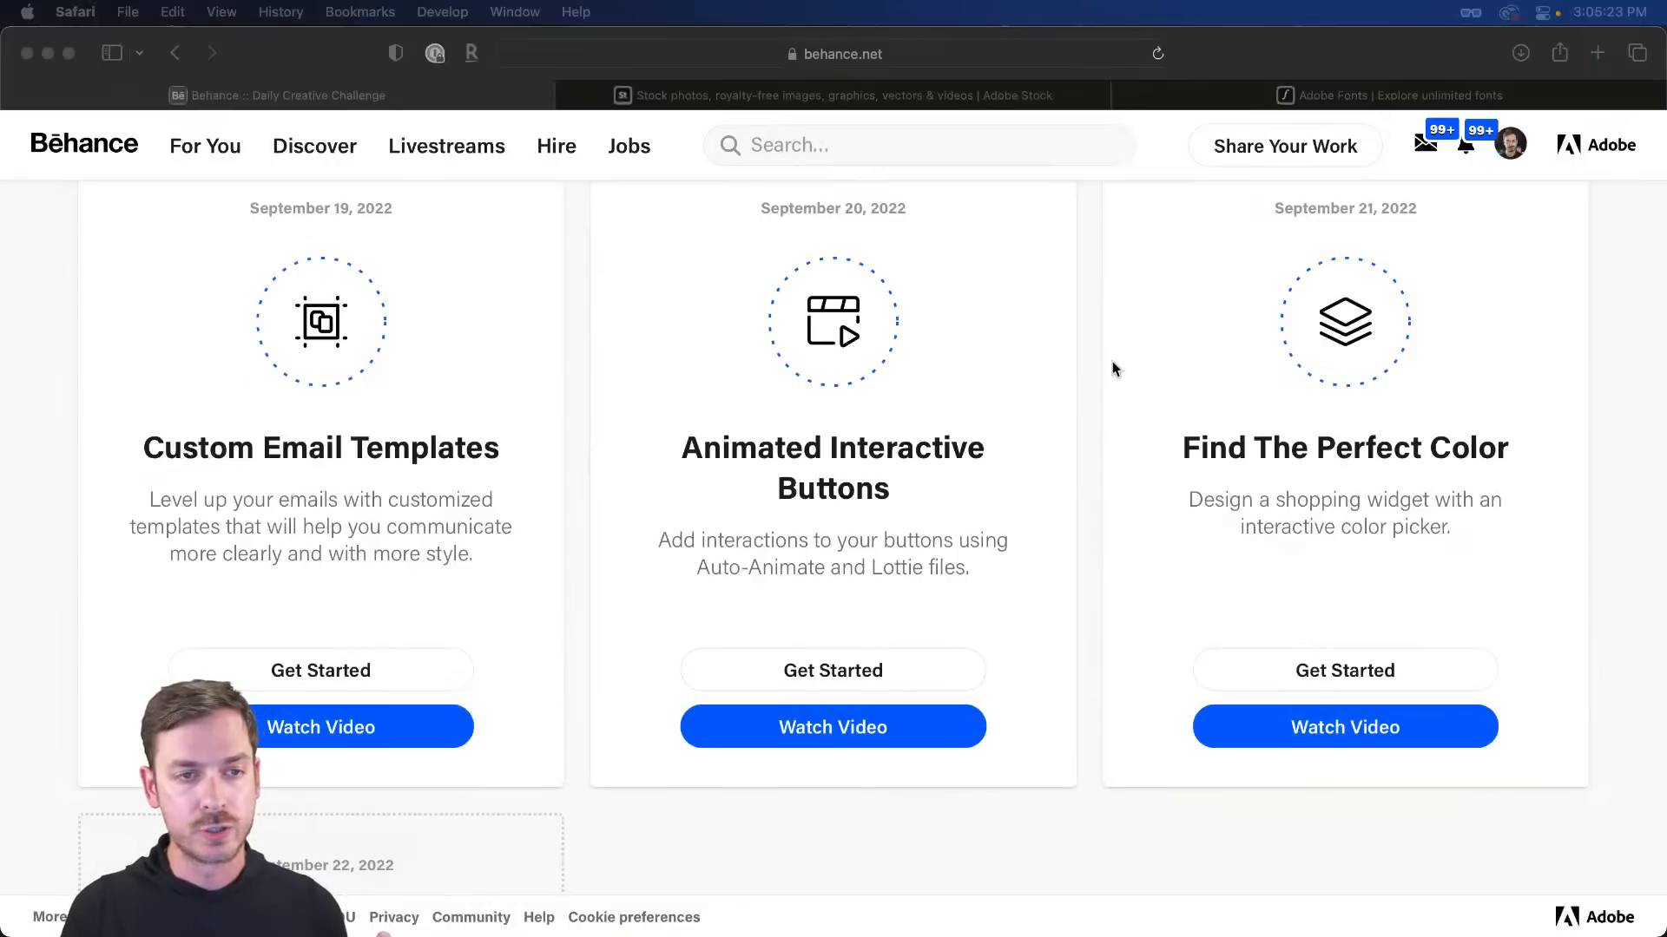
pyautogui.click(943, 90)
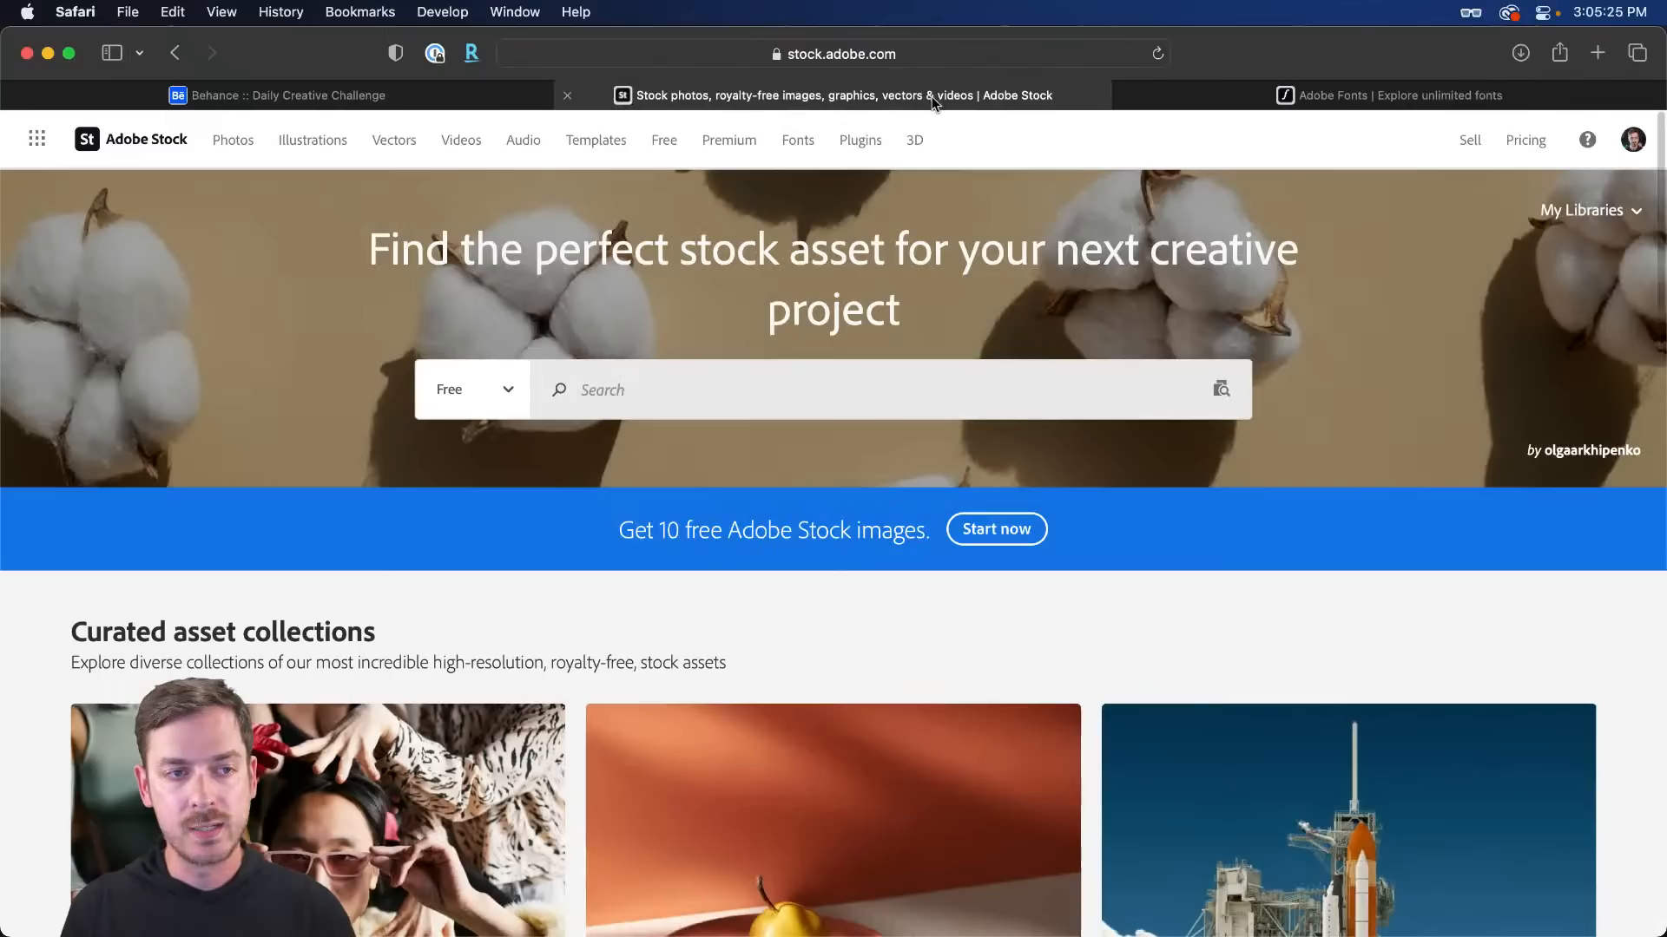
pyautogui.click(675, 141)
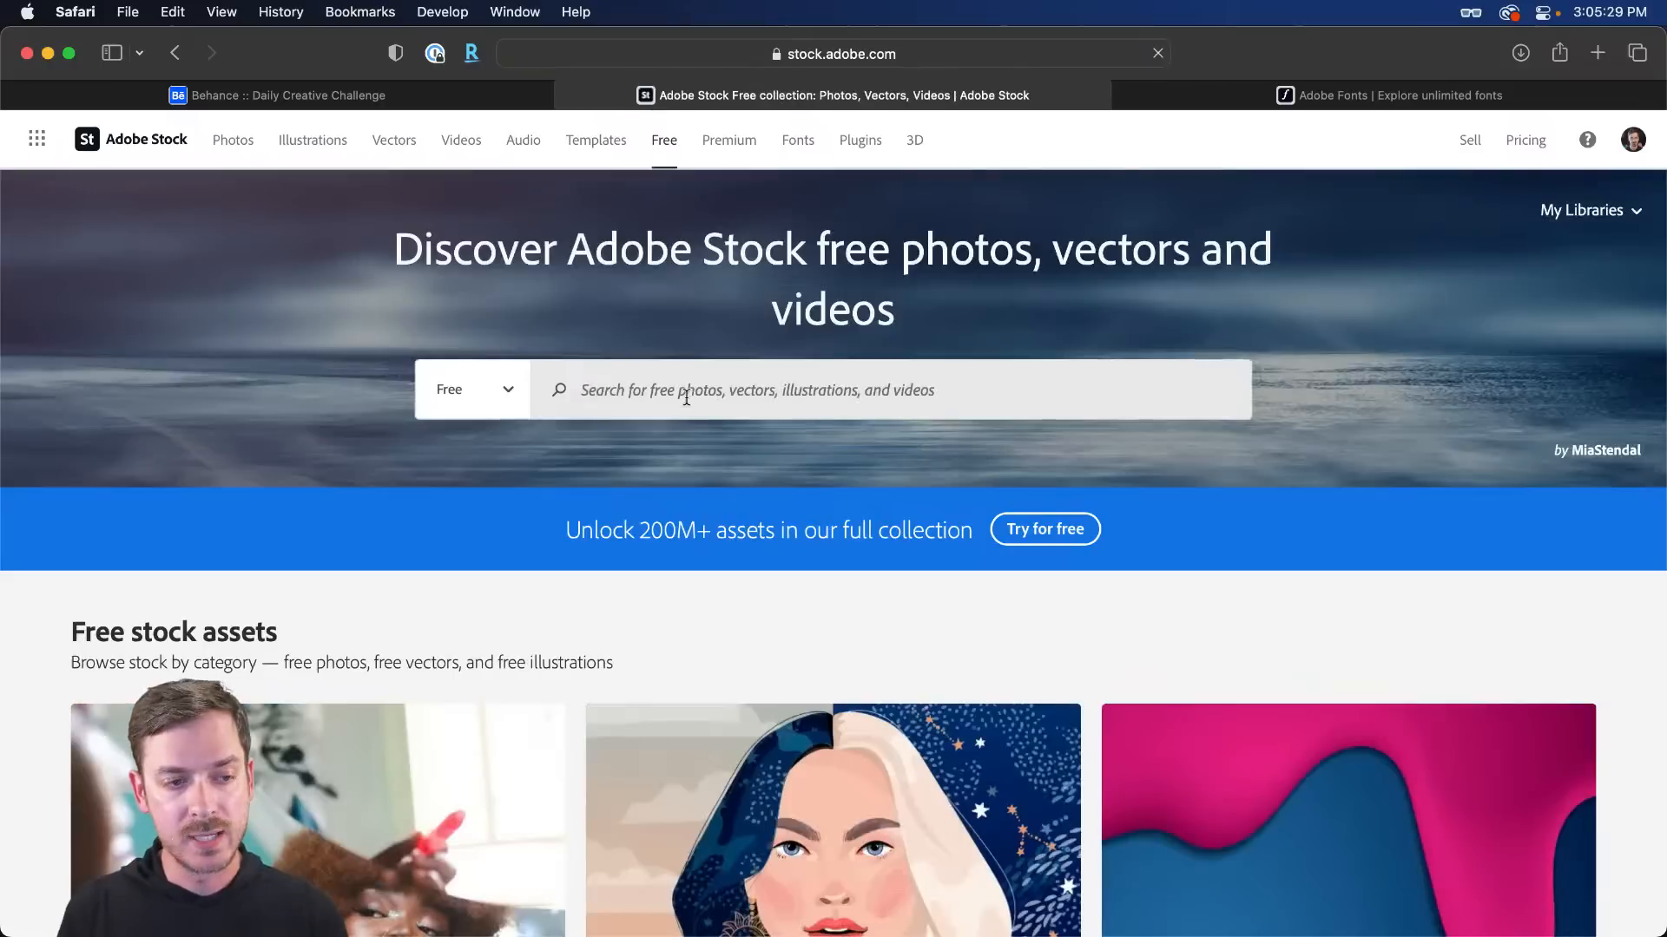
pyautogui.click(632, 382)
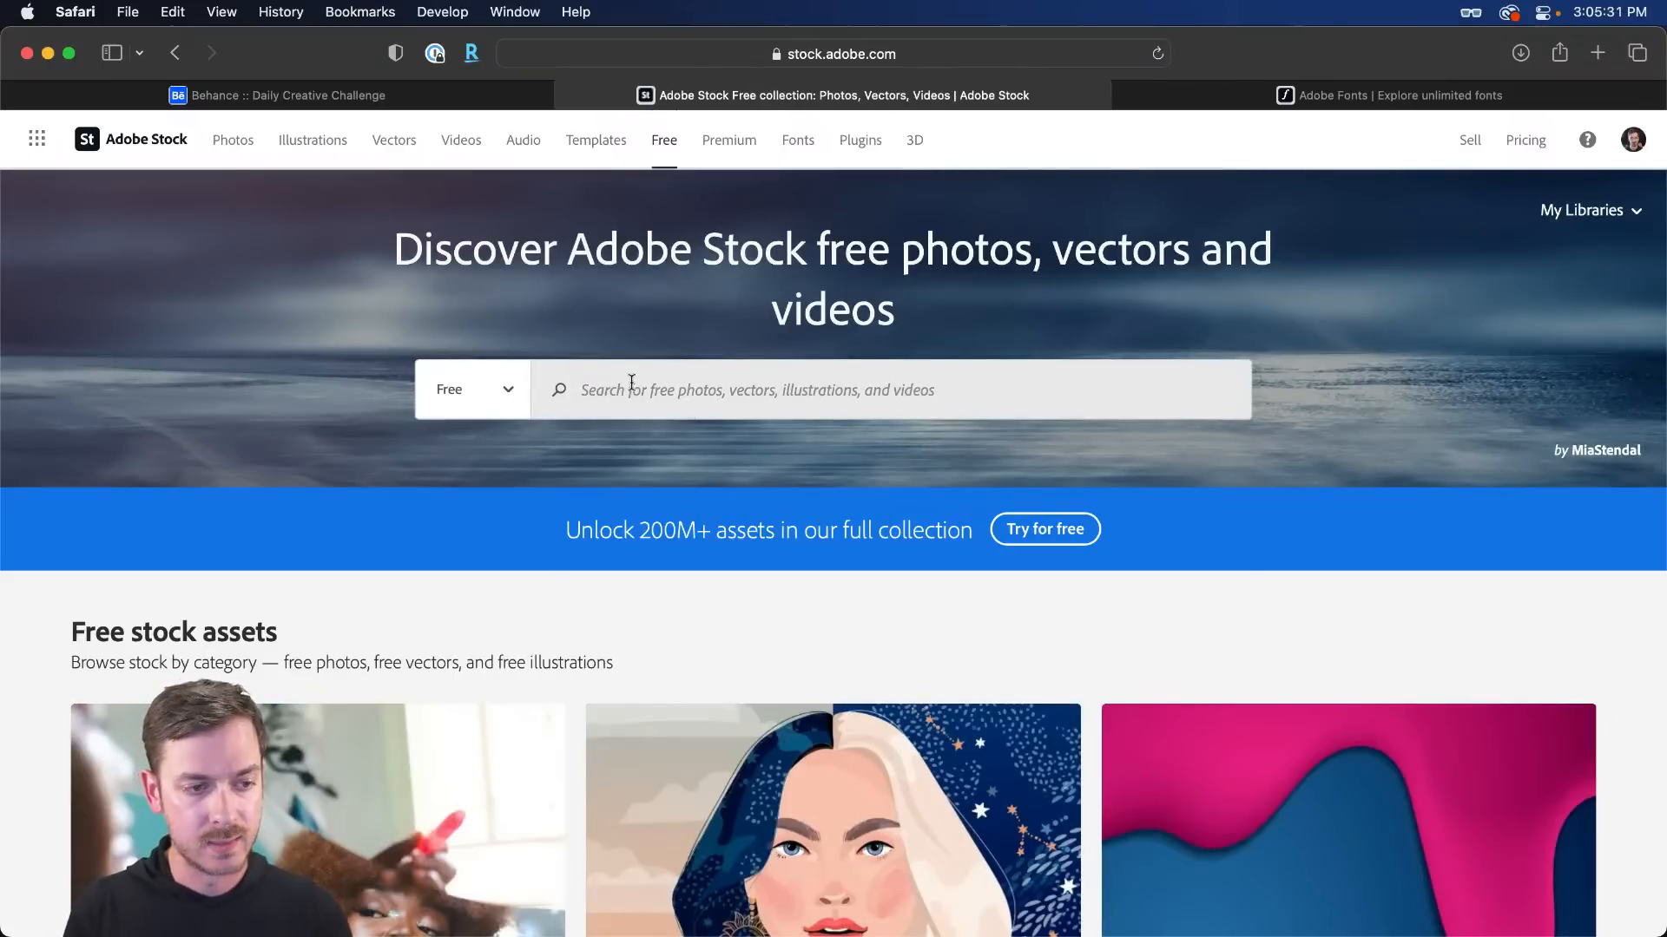
pyautogui.write('fashion')
pyautogui.press('Return')
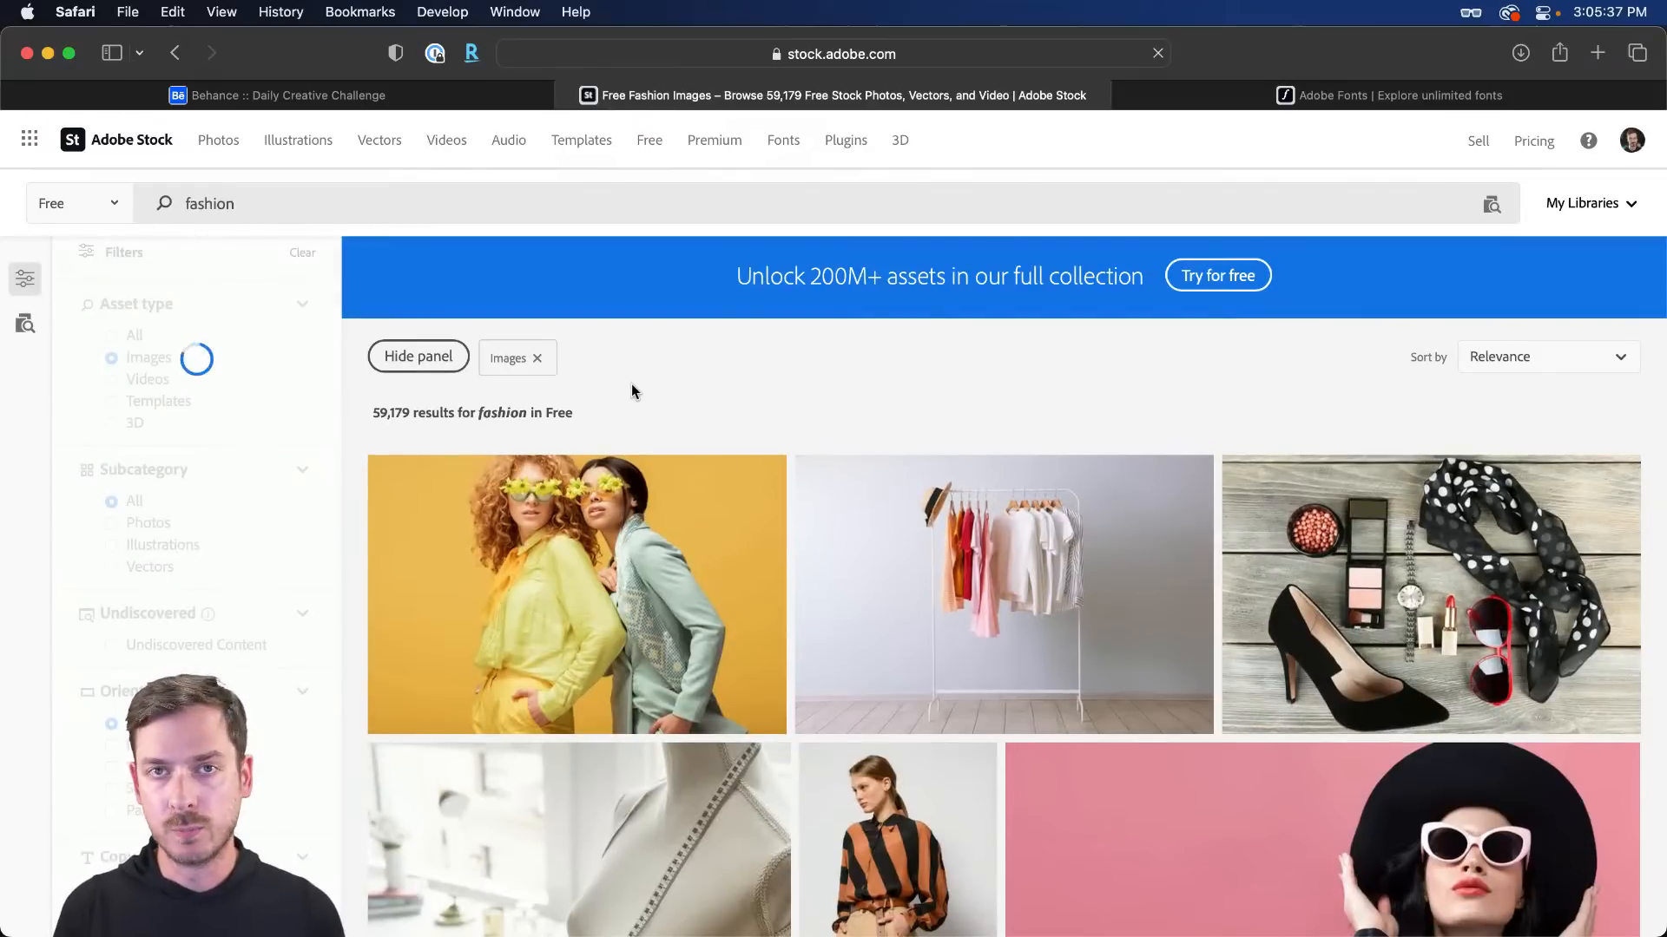
# - Browse the fashion image results, then return to Adobe XD
pyautogui.scroll(-4, 868, 330)
pyautogui.scroll(-8, 855, 343)
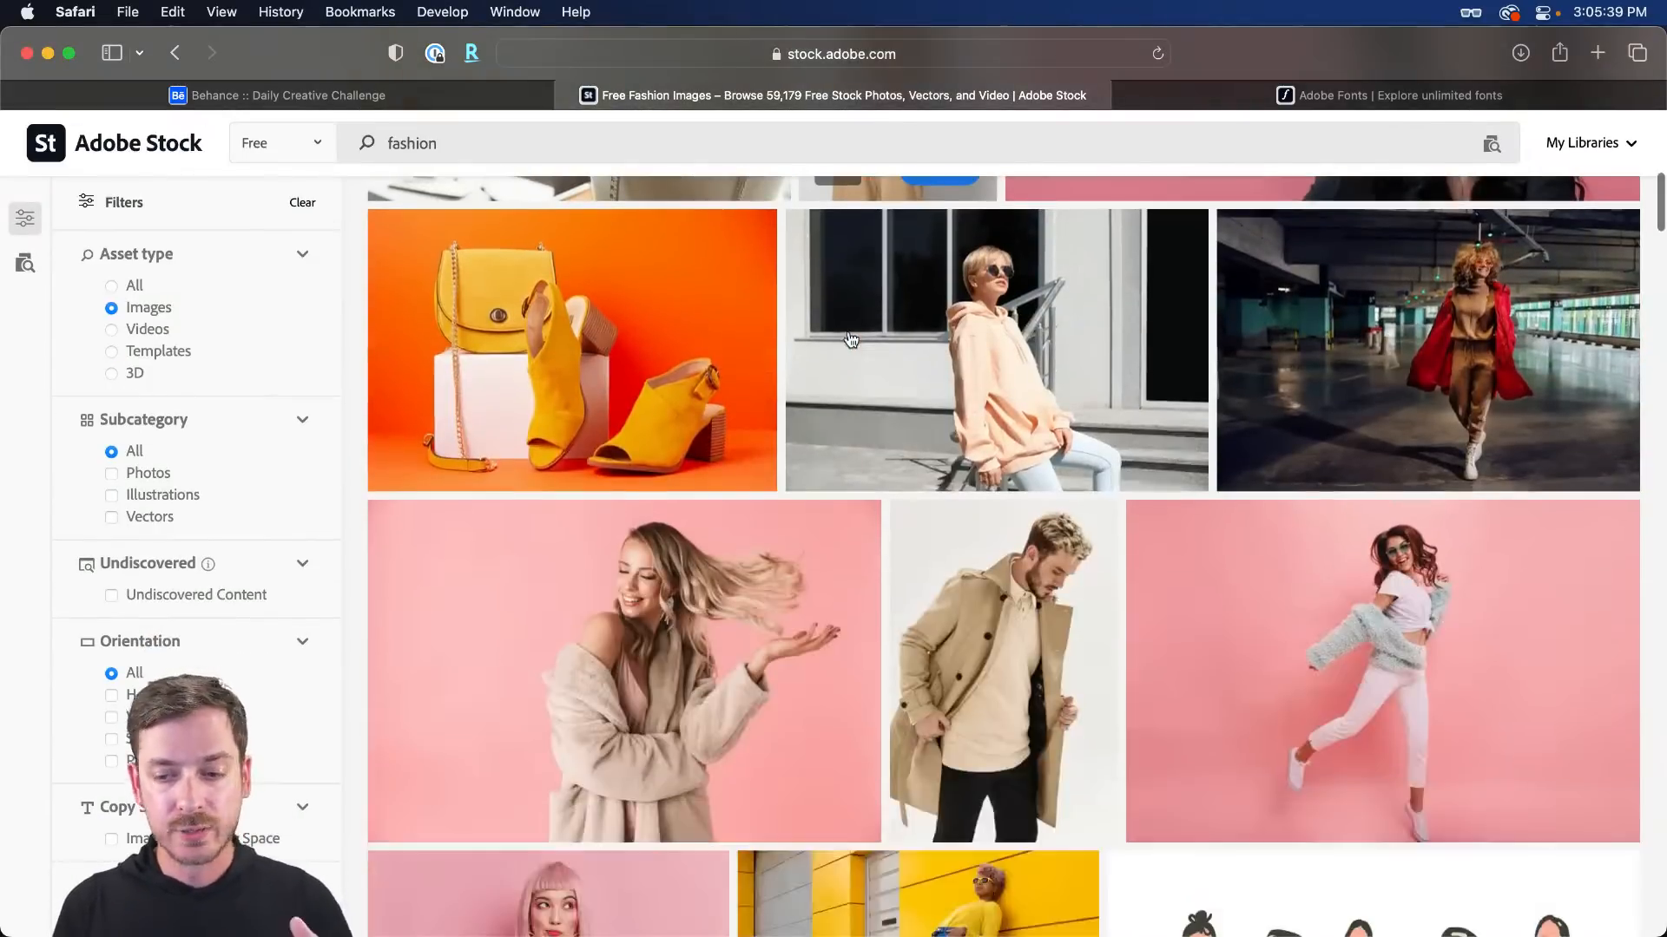
pyautogui.scroll(-6, 863, 347)
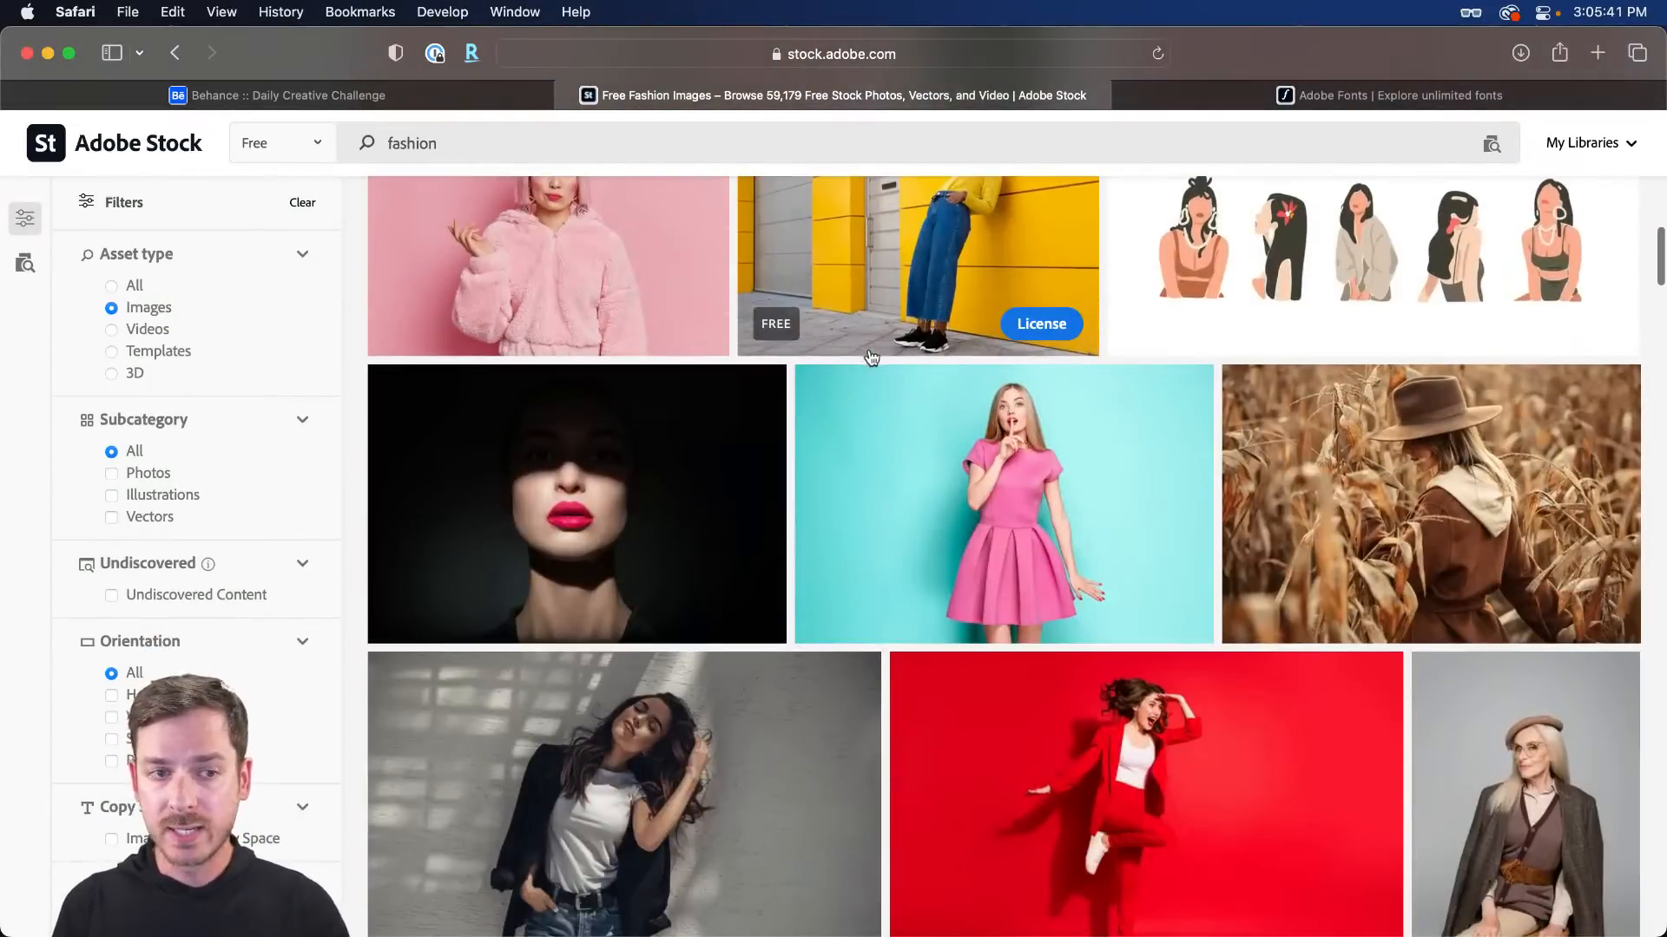
pyautogui.scroll(15, 868, 342)
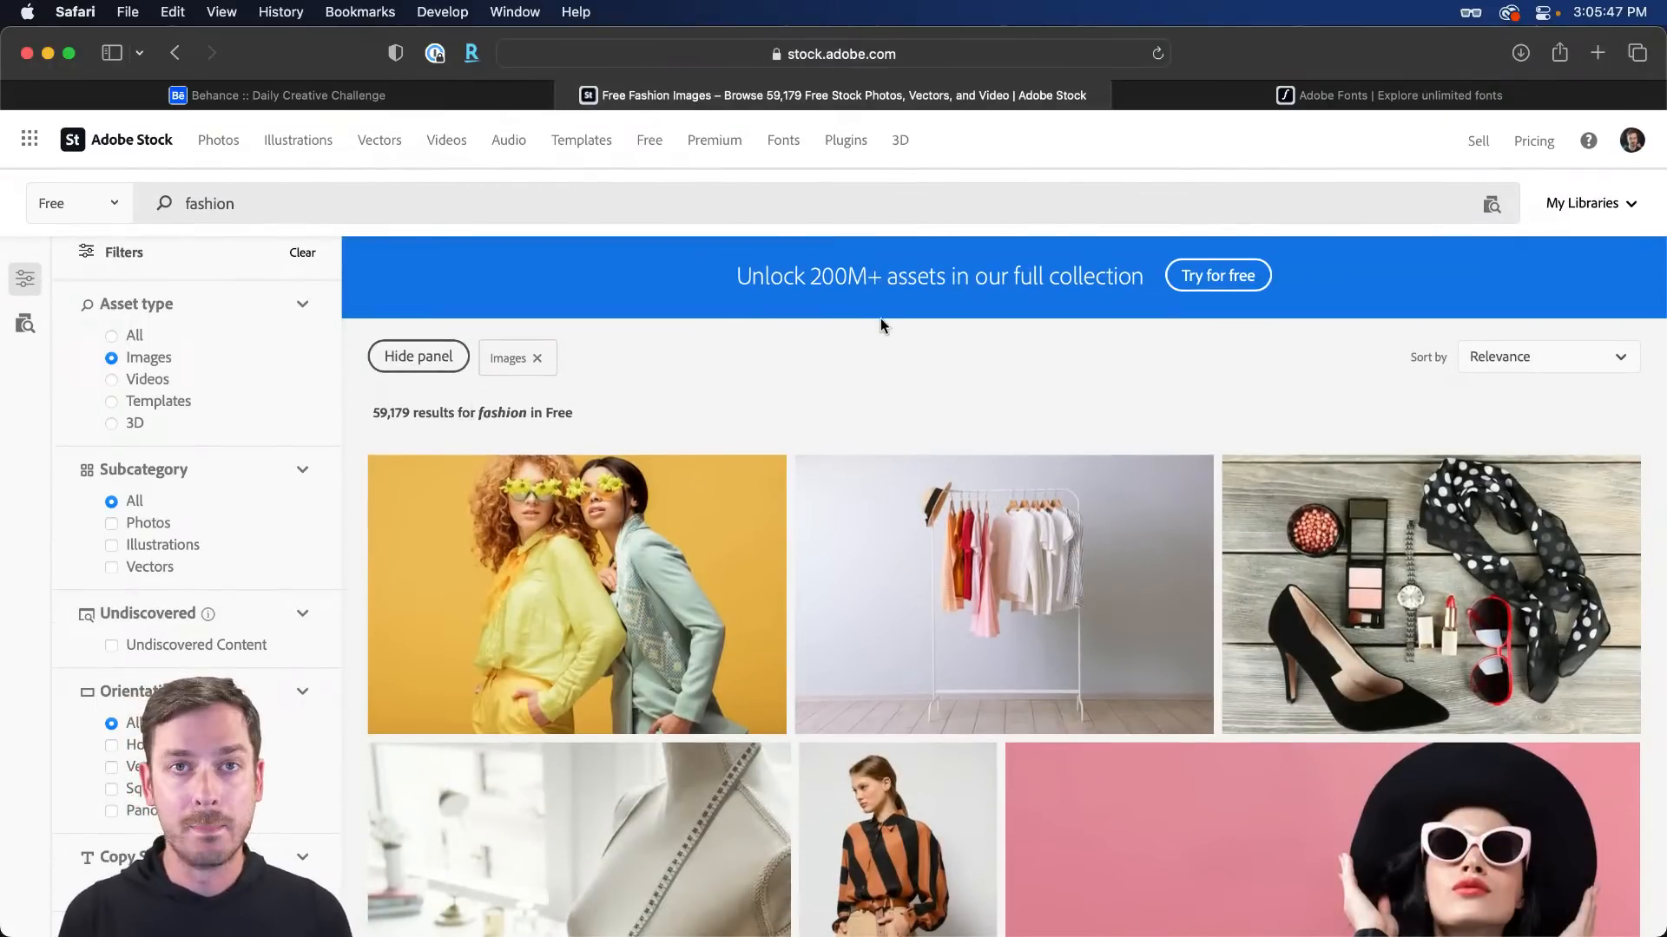
pyautogui.press('super+Tab')
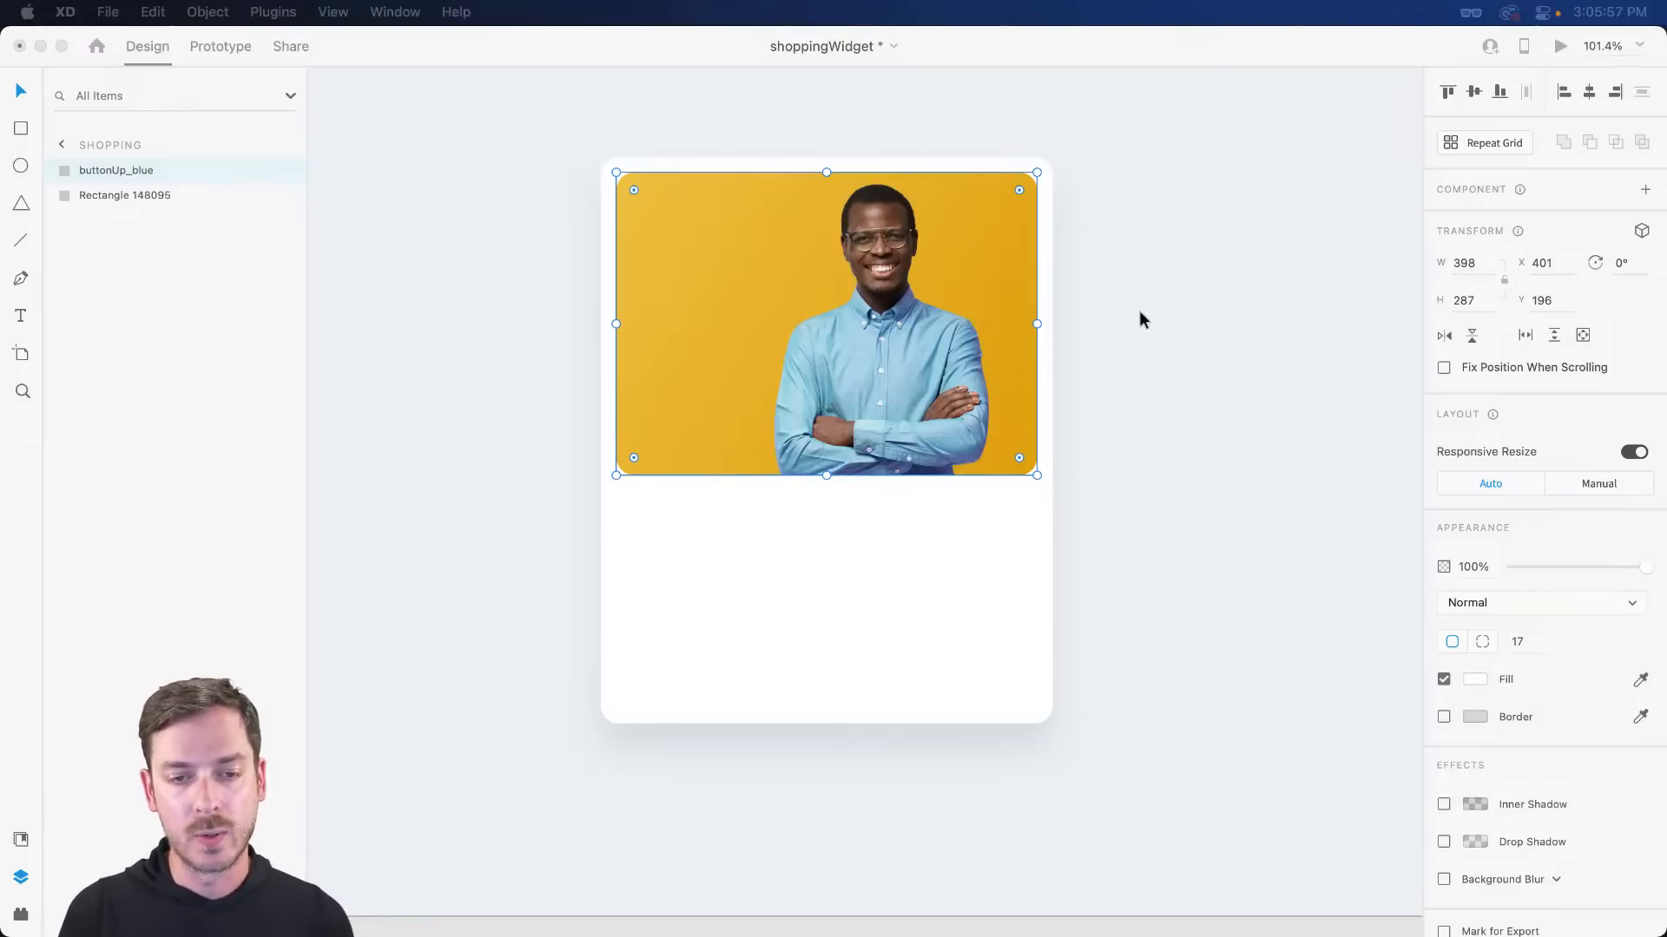
# - Group the shirt photo and white card, and name the group Widget
pyautogui.click(939, 355)
pyautogui.moveTo(1158, 252); pyautogui.dragTo(896, 436)
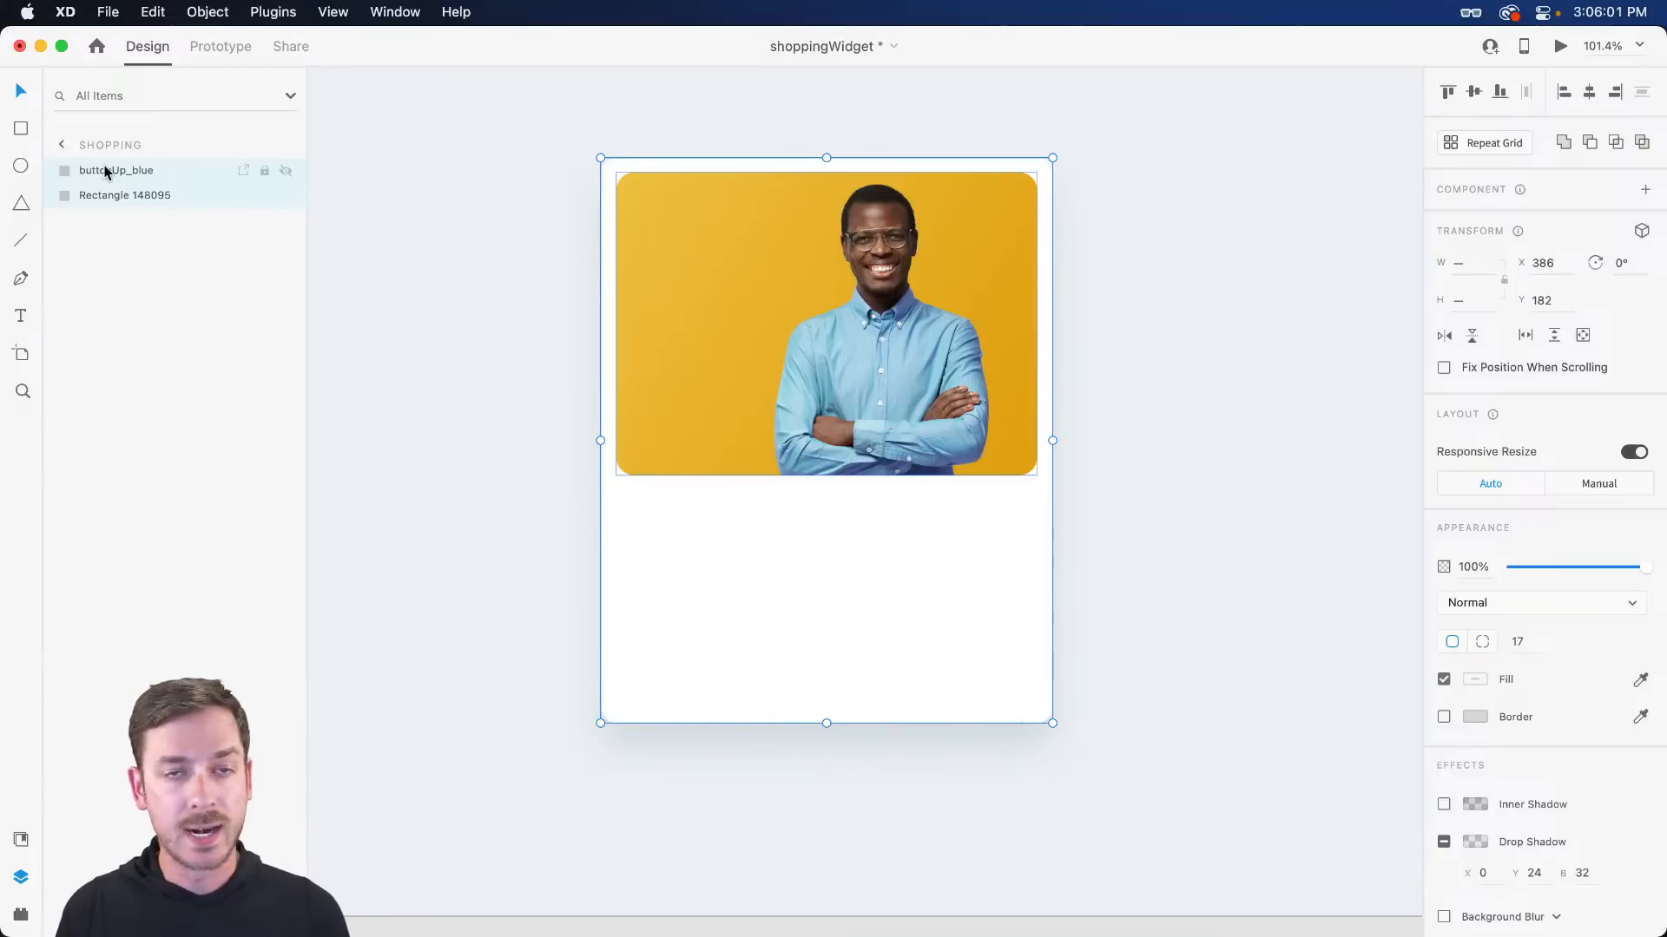
pyautogui.press('super+g')
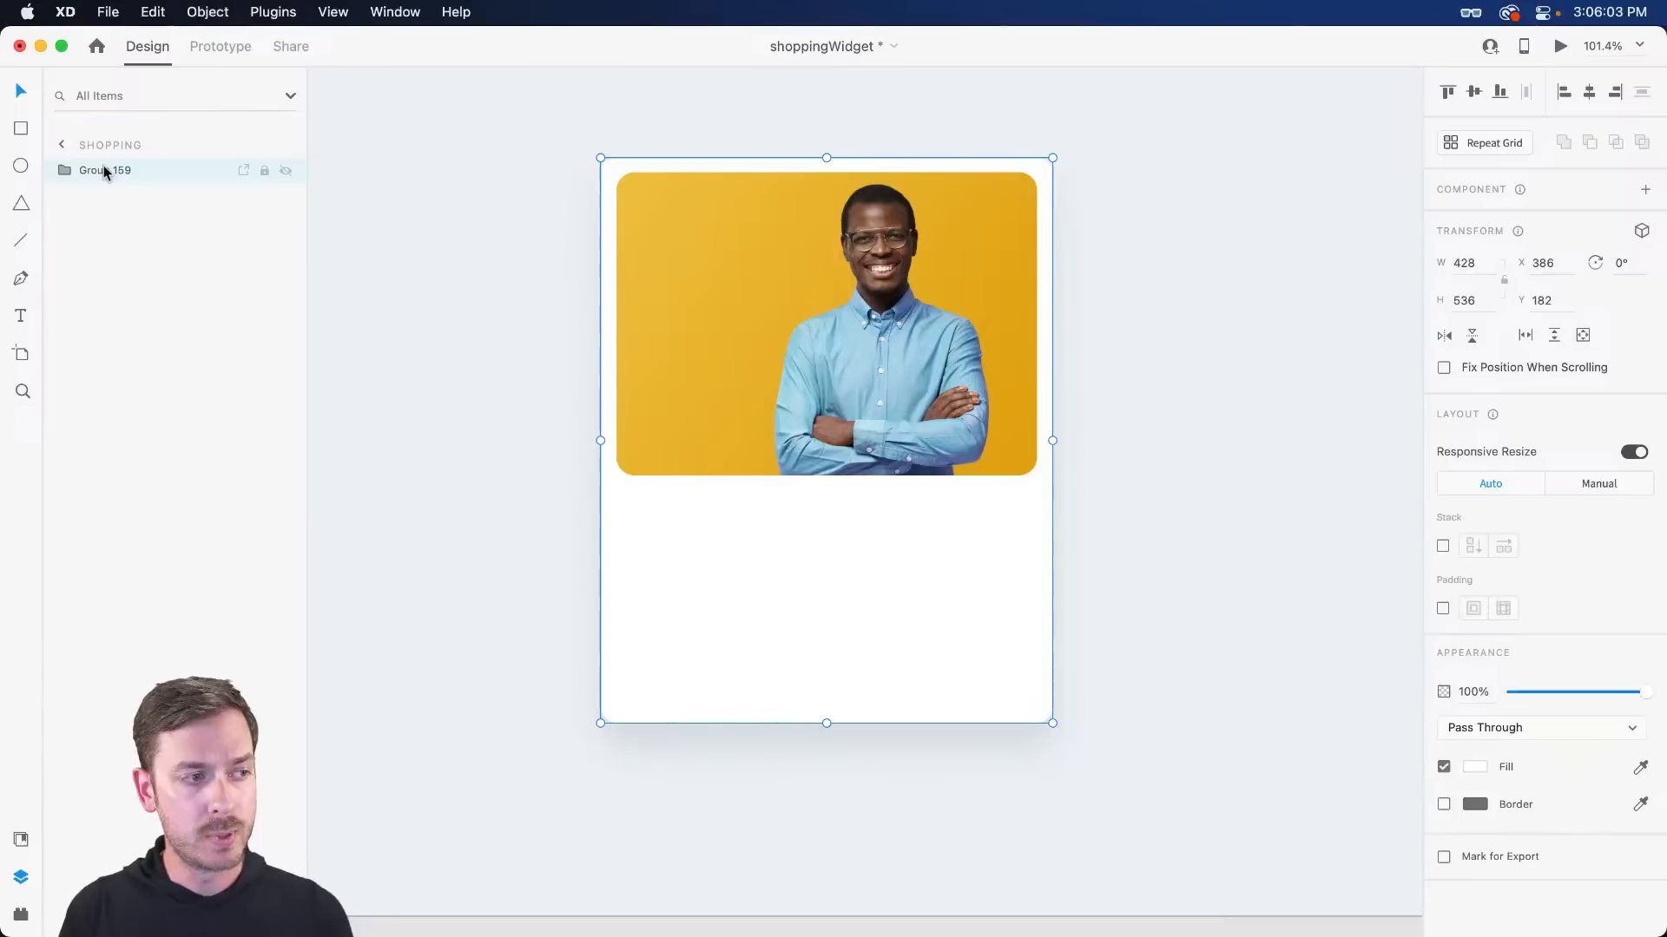
pyautogui.doubleClick(103, 168)
pyautogui.write('Widget')
pyautogui.press('Return')
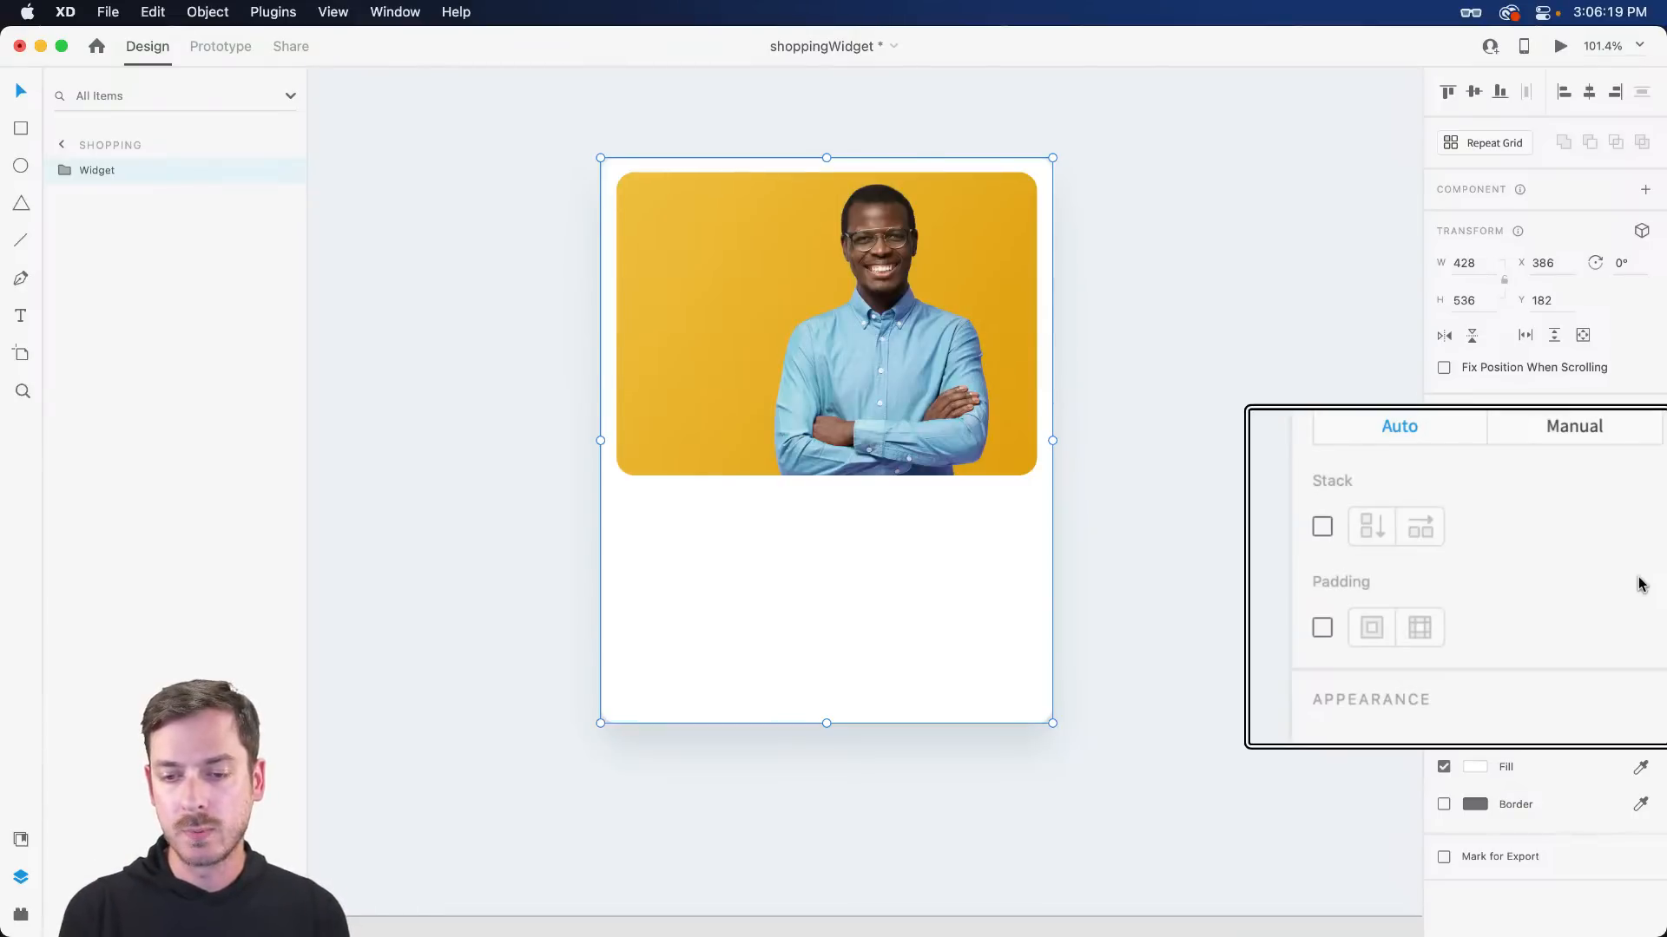
# - Turn on stack layout for Widget with 16 px padding on all sides
pyautogui.click(1328, 529)
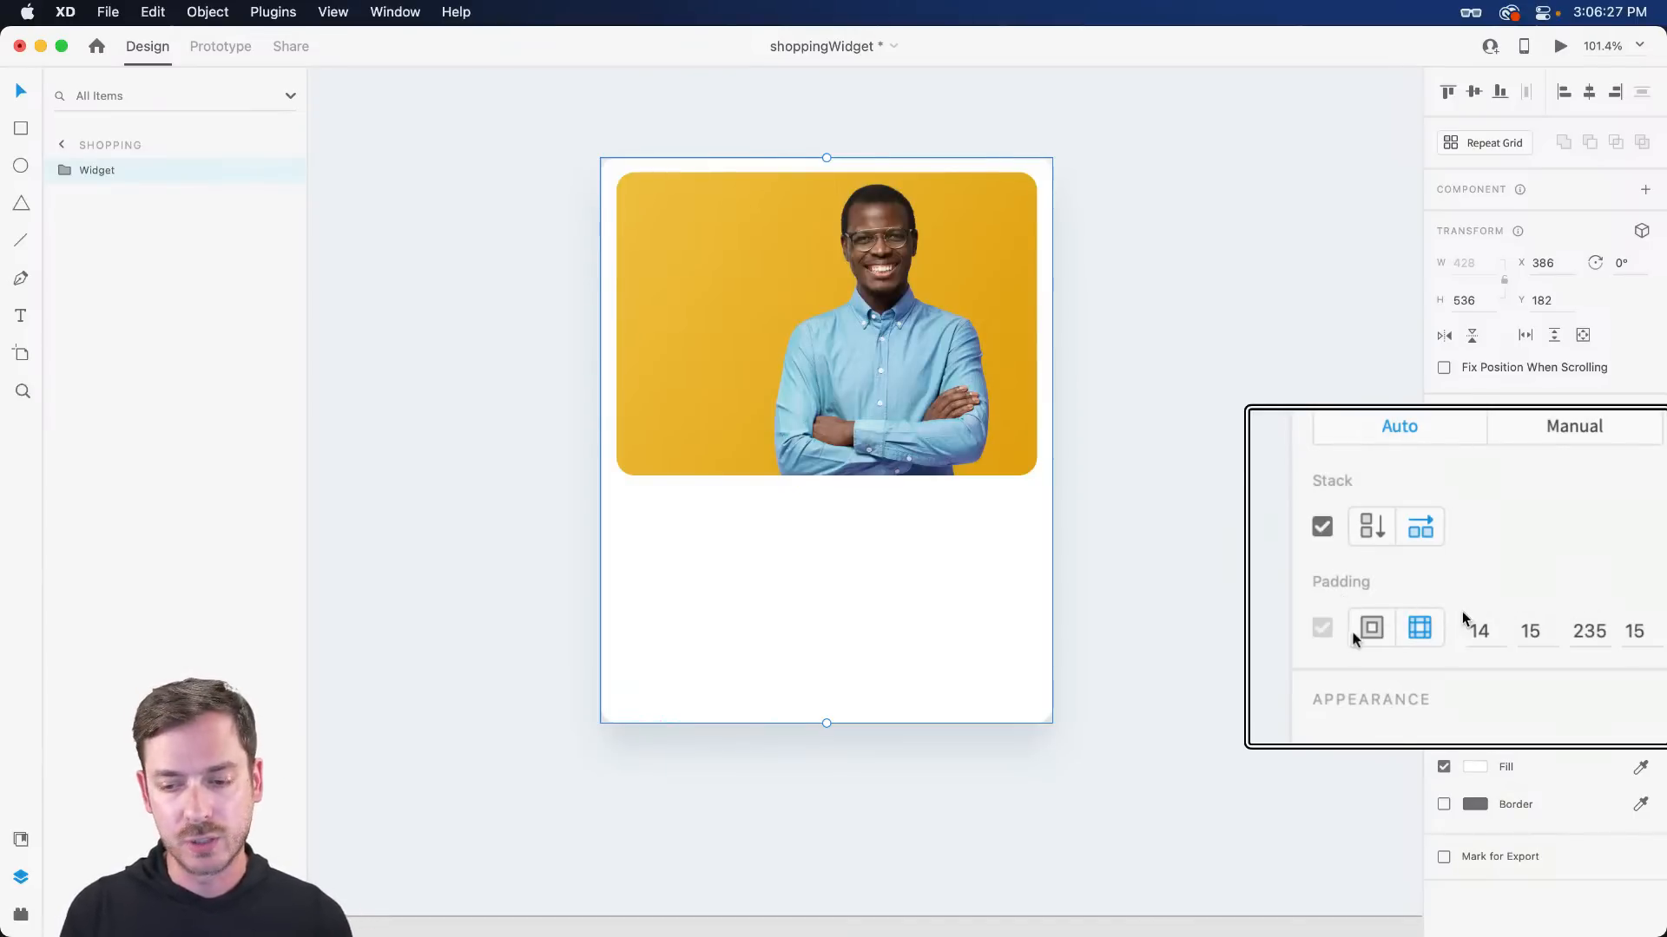
pyautogui.click(1499, 629)
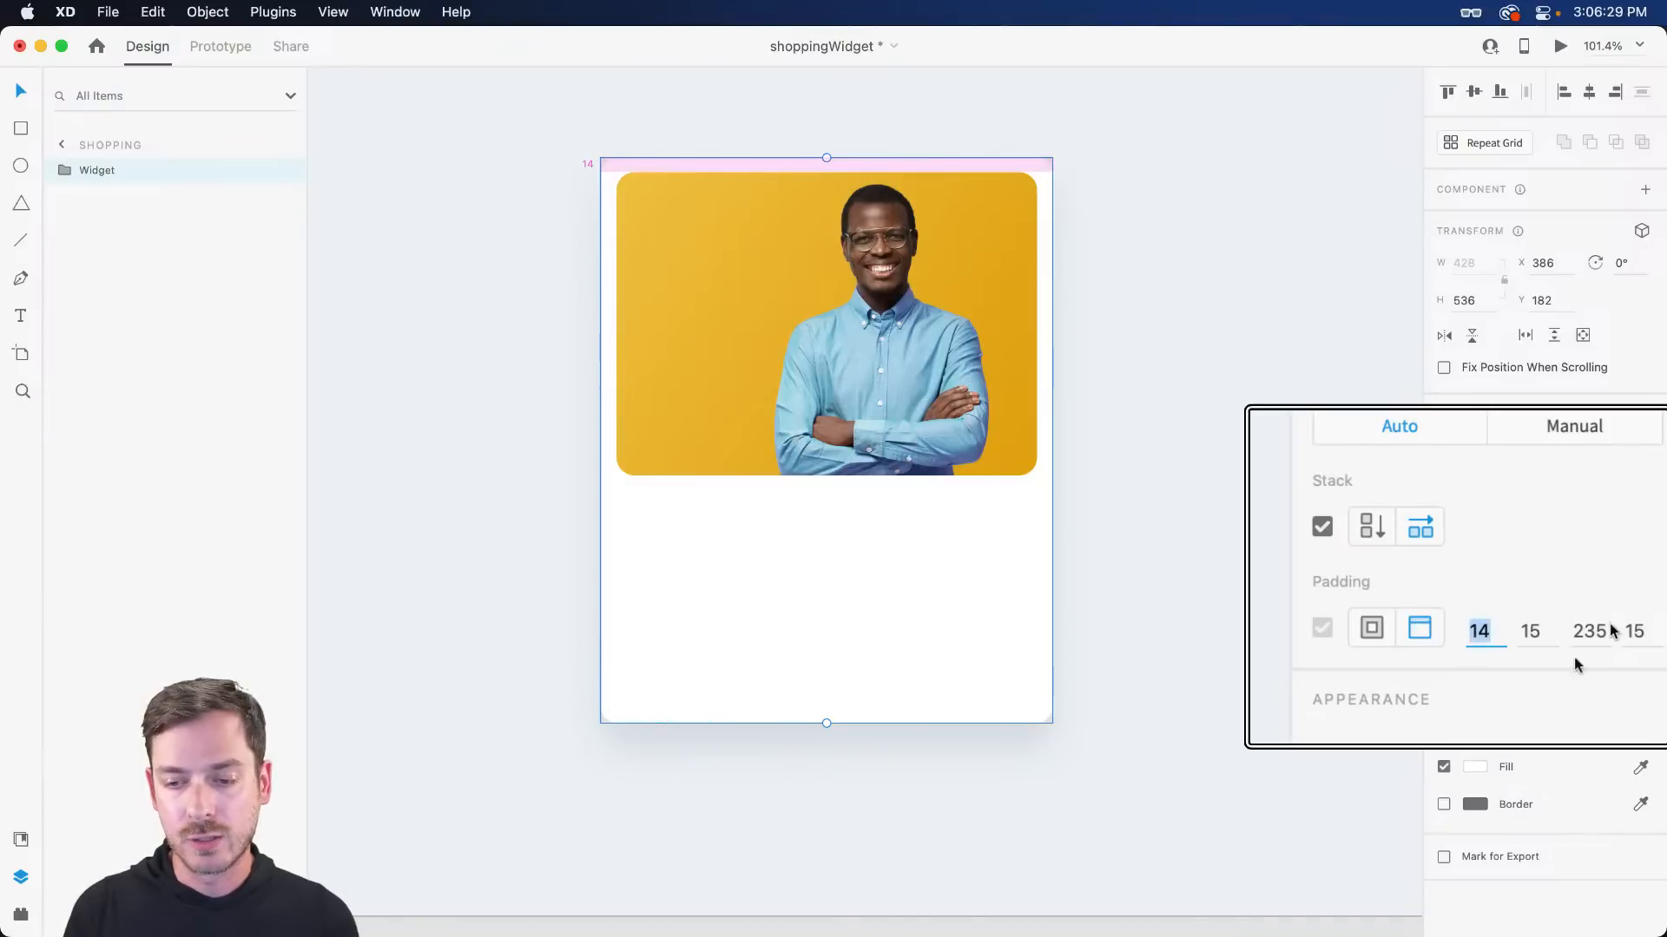
pyautogui.write('16')
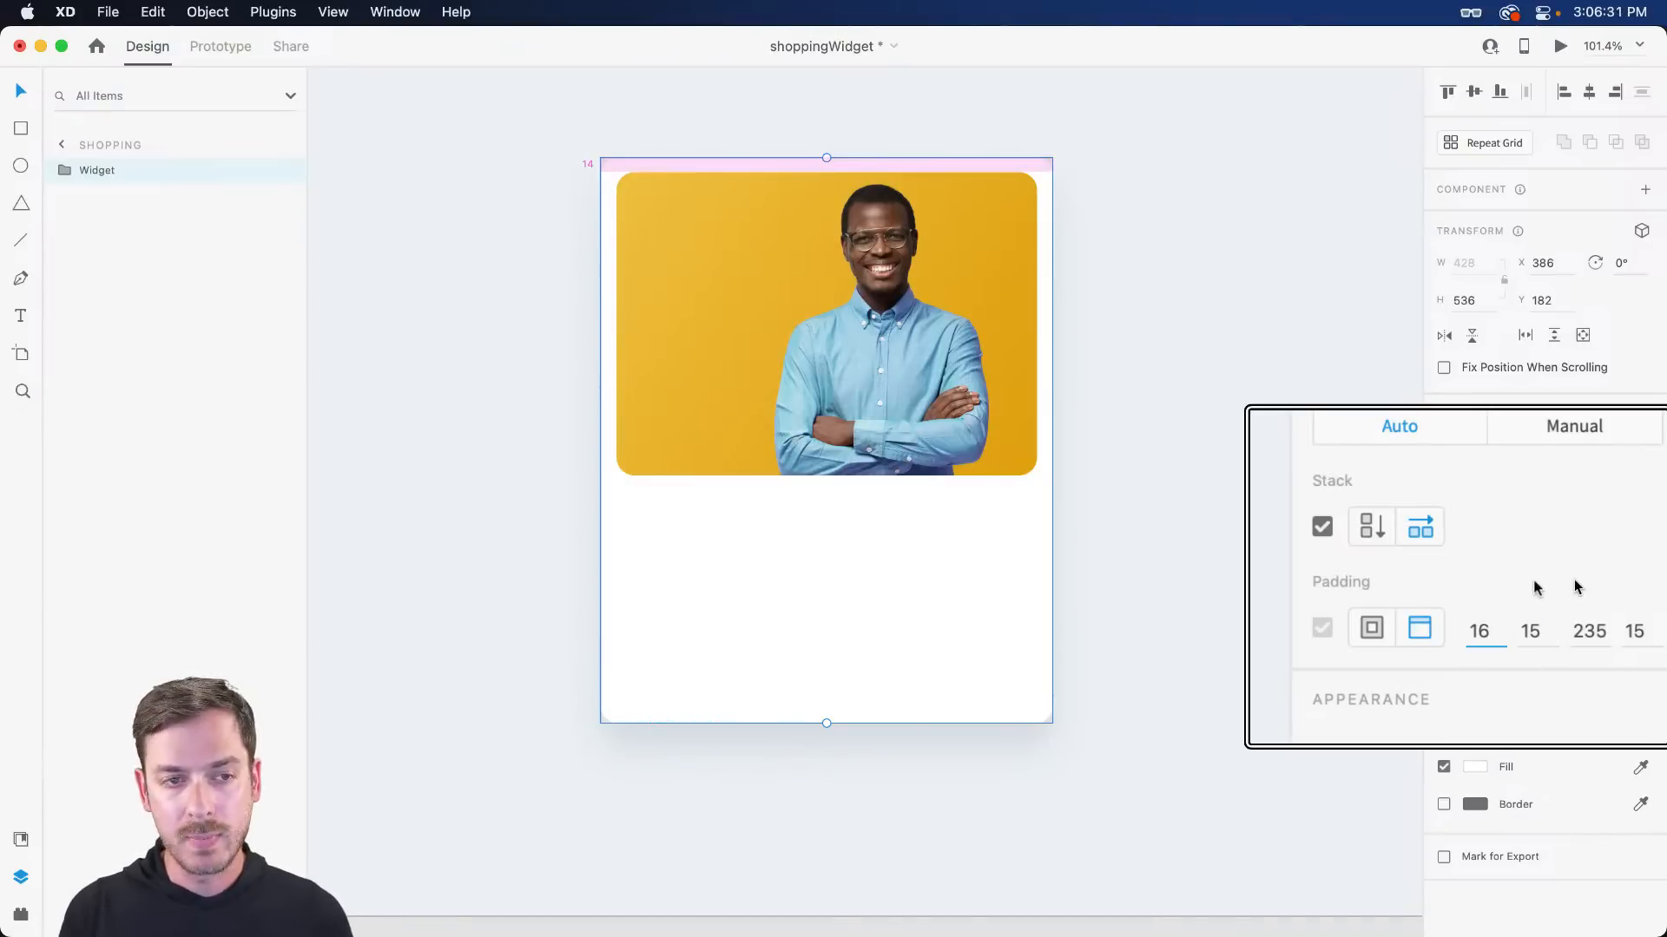
pyautogui.press('Tab')
pyautogui.write('16')
pyautogui.press('Tab')
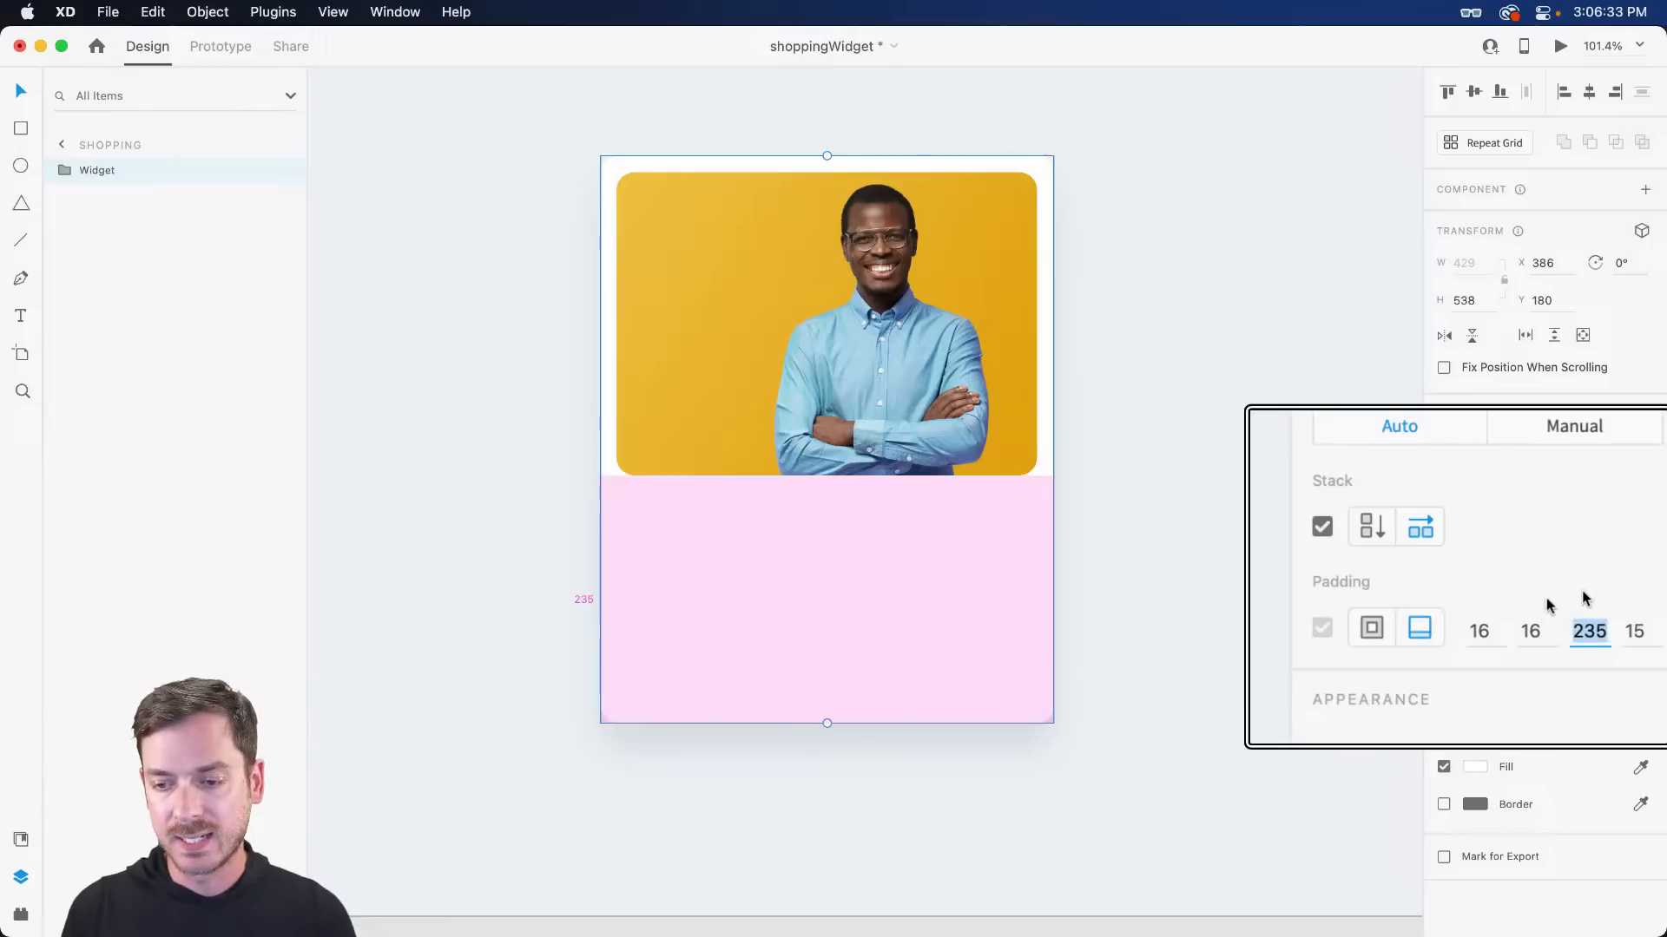
pyautogui.press('Tab')
pyautogui.write('16')
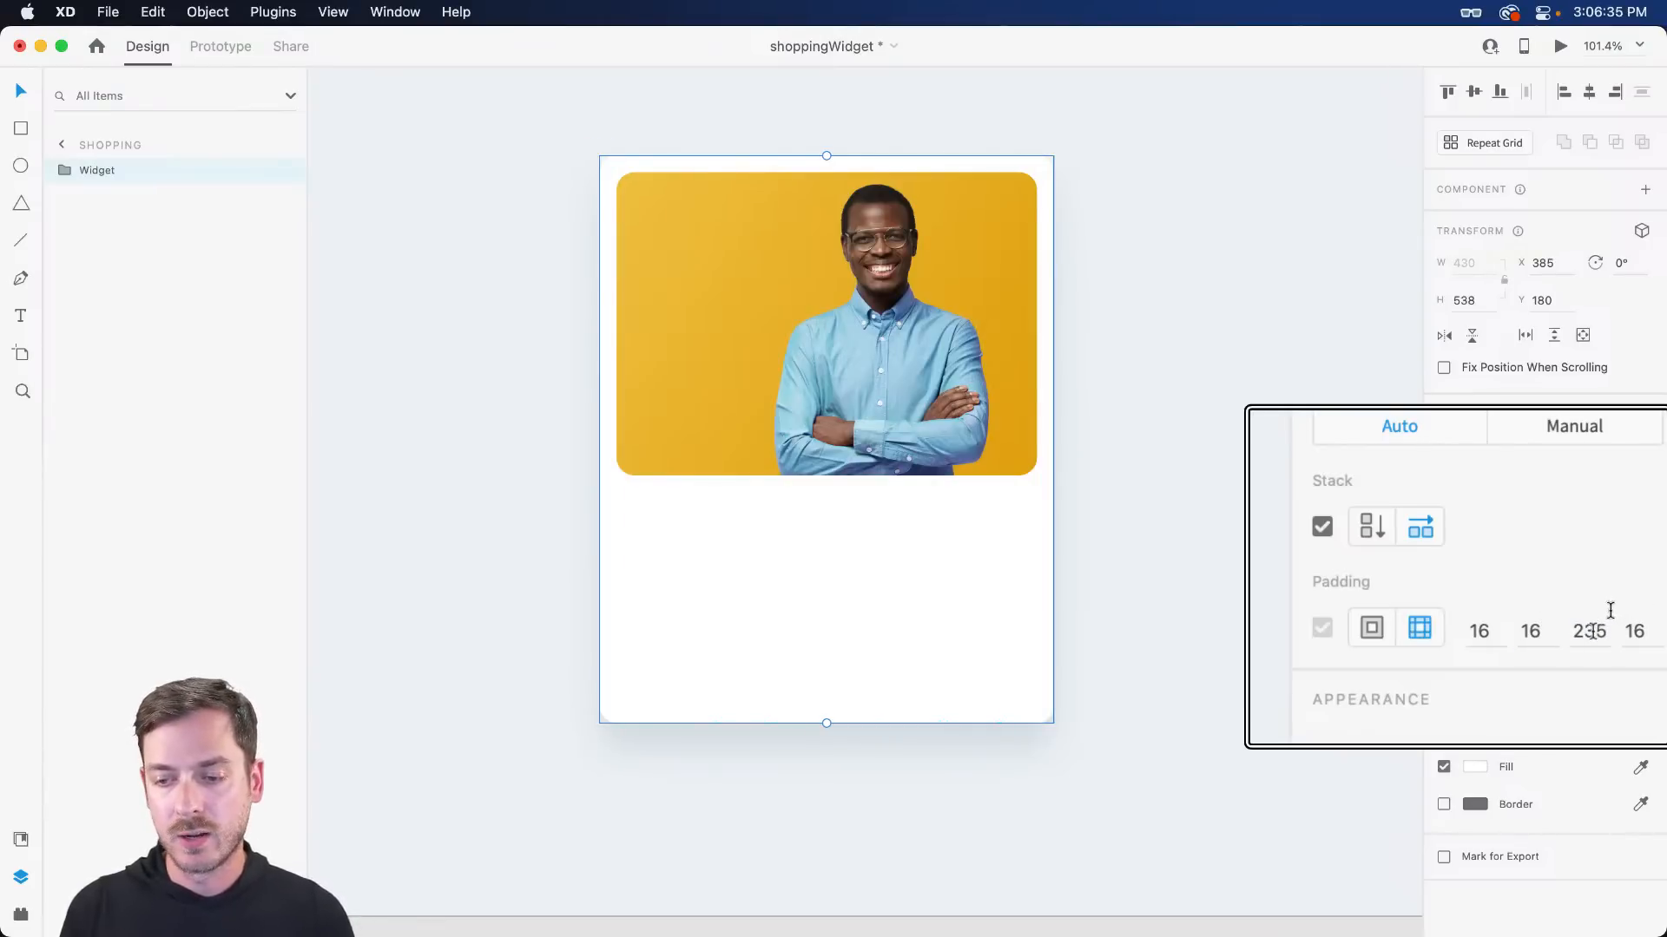
pyautogui.click(1590, 632)
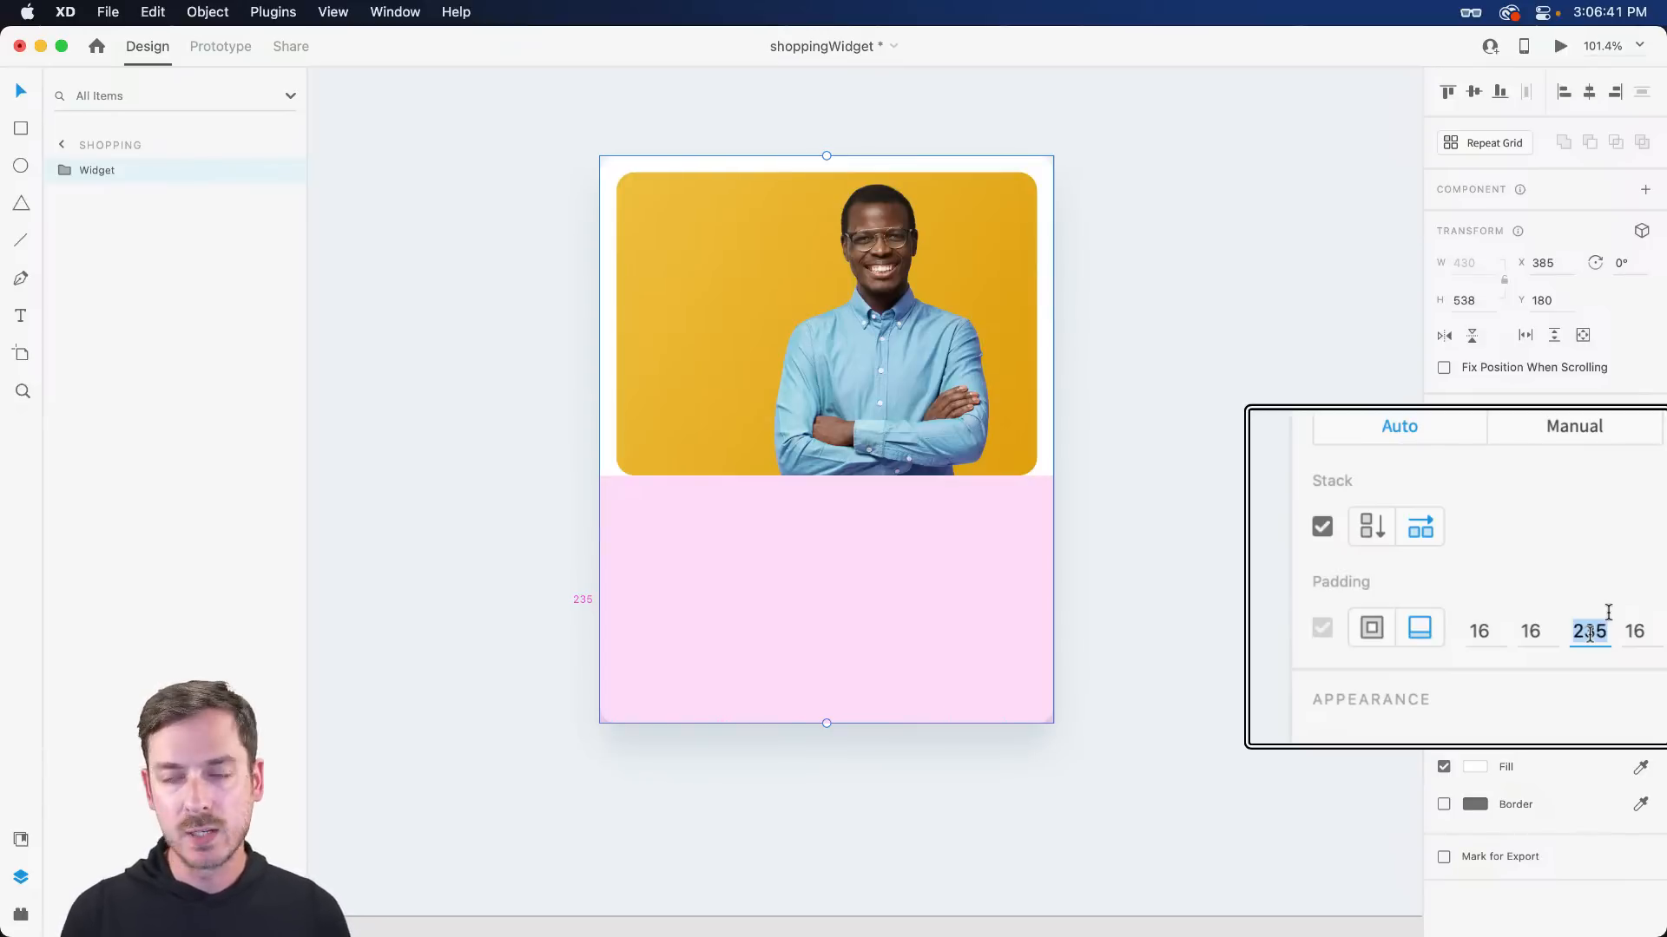
pyautogui.click(1371, 629)
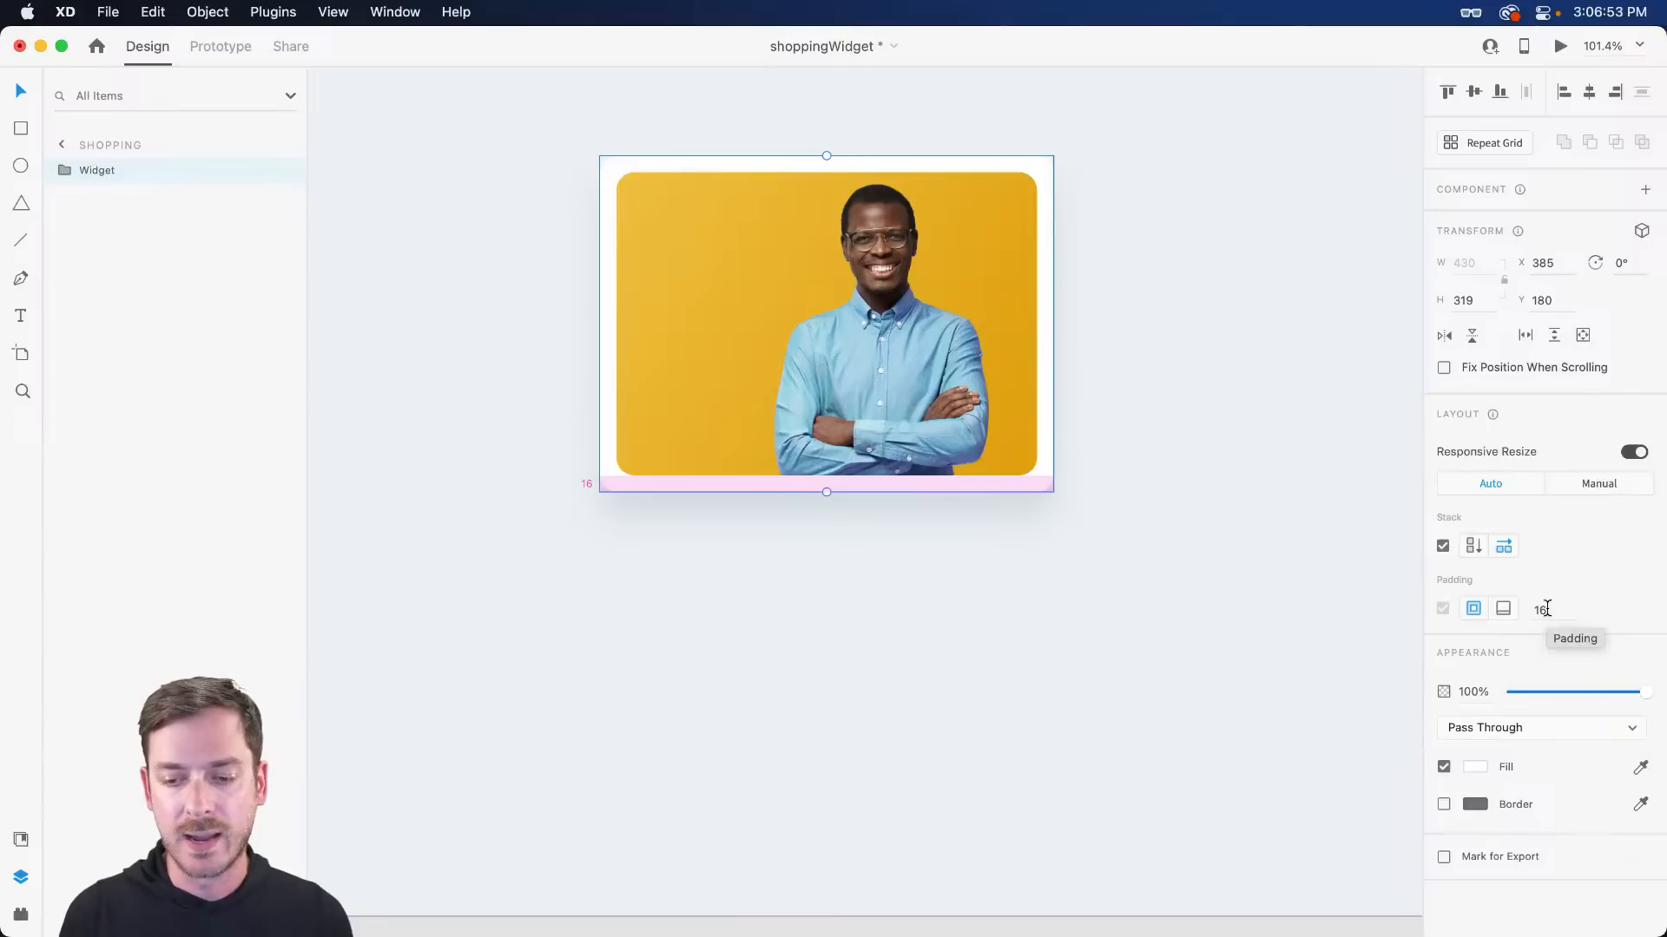
# - Center the widget in view and check the photo's corner radius, leaving it at 17
pyautogui.scroll(-3, 1096, 279)
pyautogui.scroll(3, 1174, 259)
pyautogui.click(1173, 259)
pyautogui.scroll(5, 727, 148)
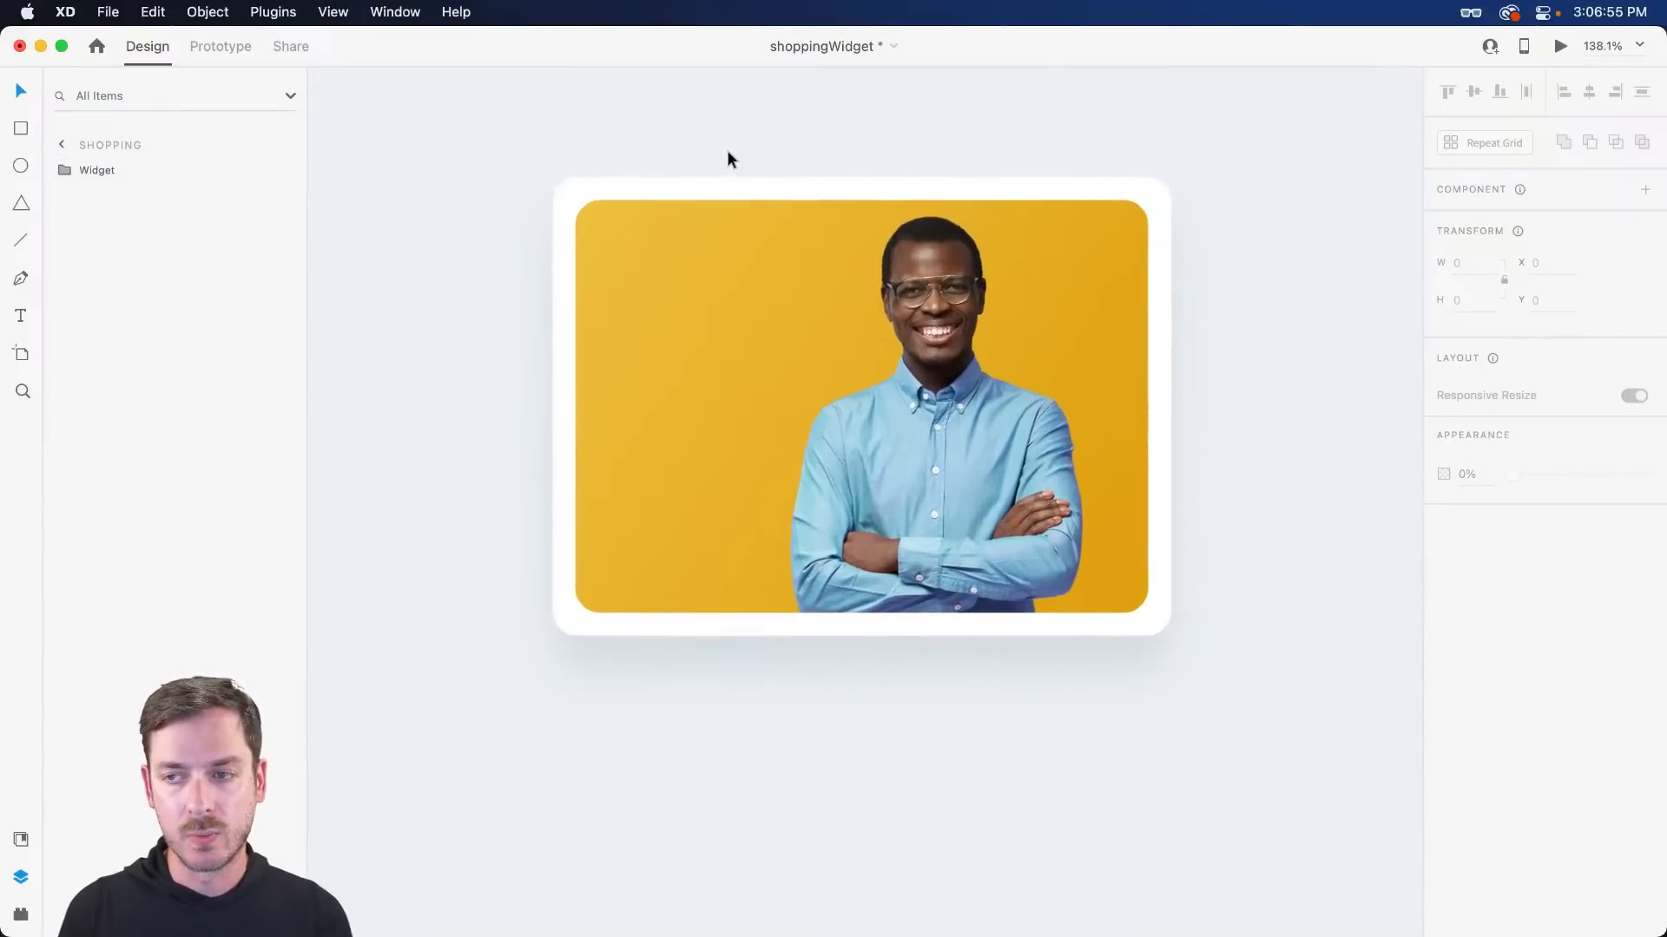
pyautogui.scroll(-2, 919, 343)
pyautogui.moveTo(919, 342); pyautogui.dragTo(913, 321)
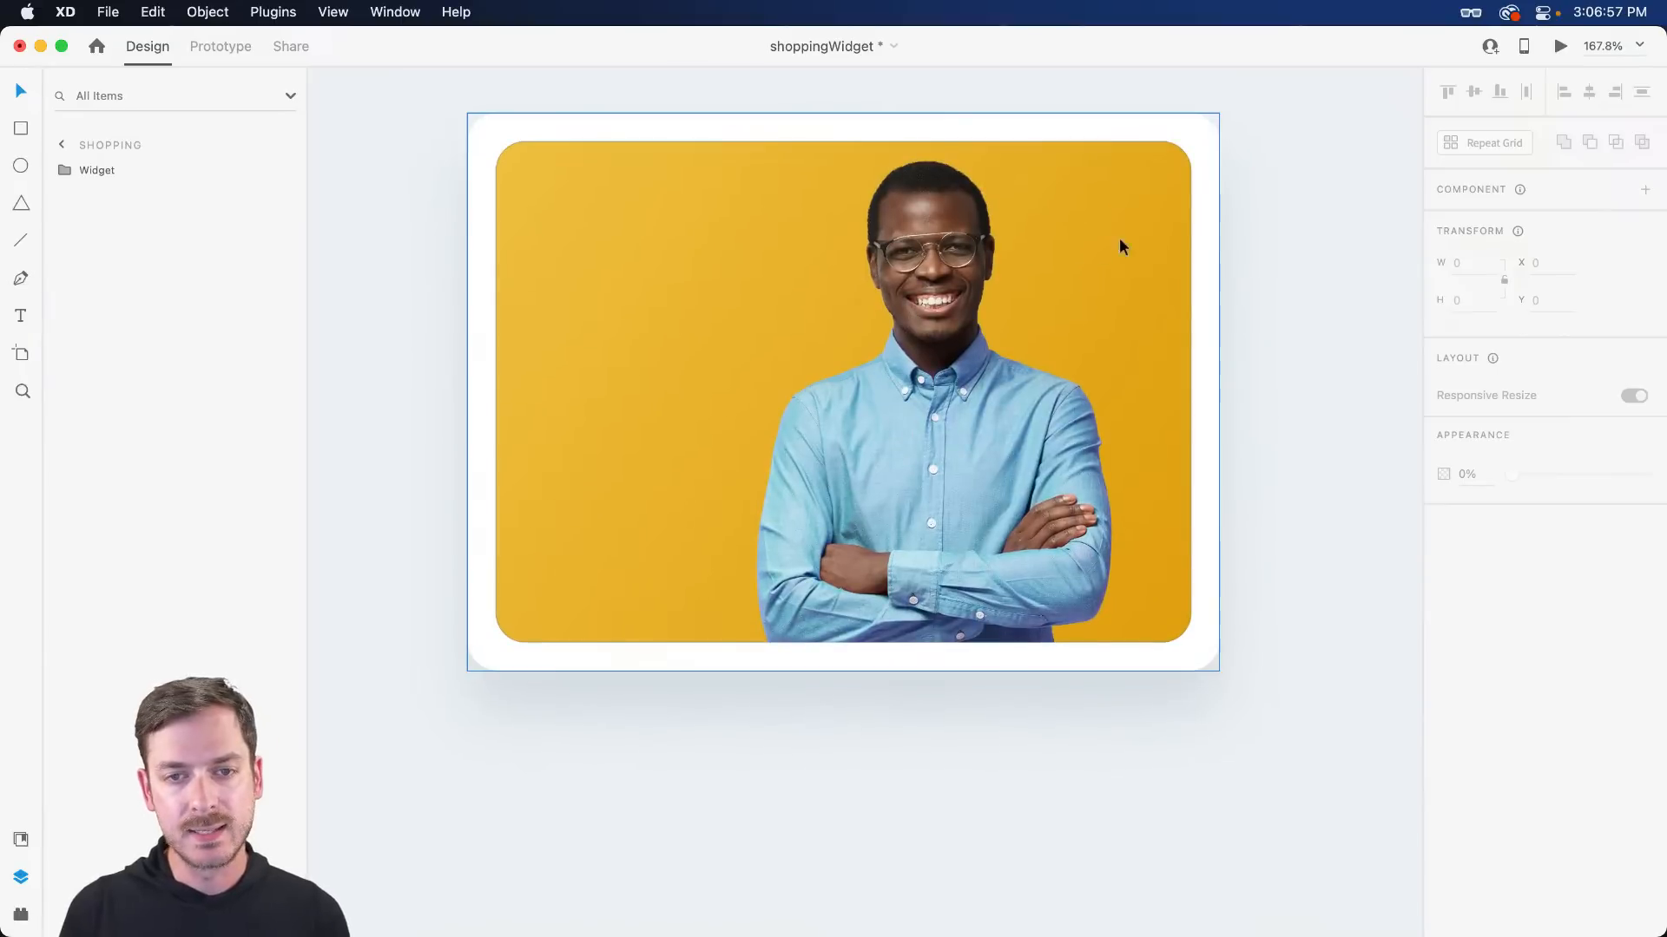
pyautogui.click(1087, 248)
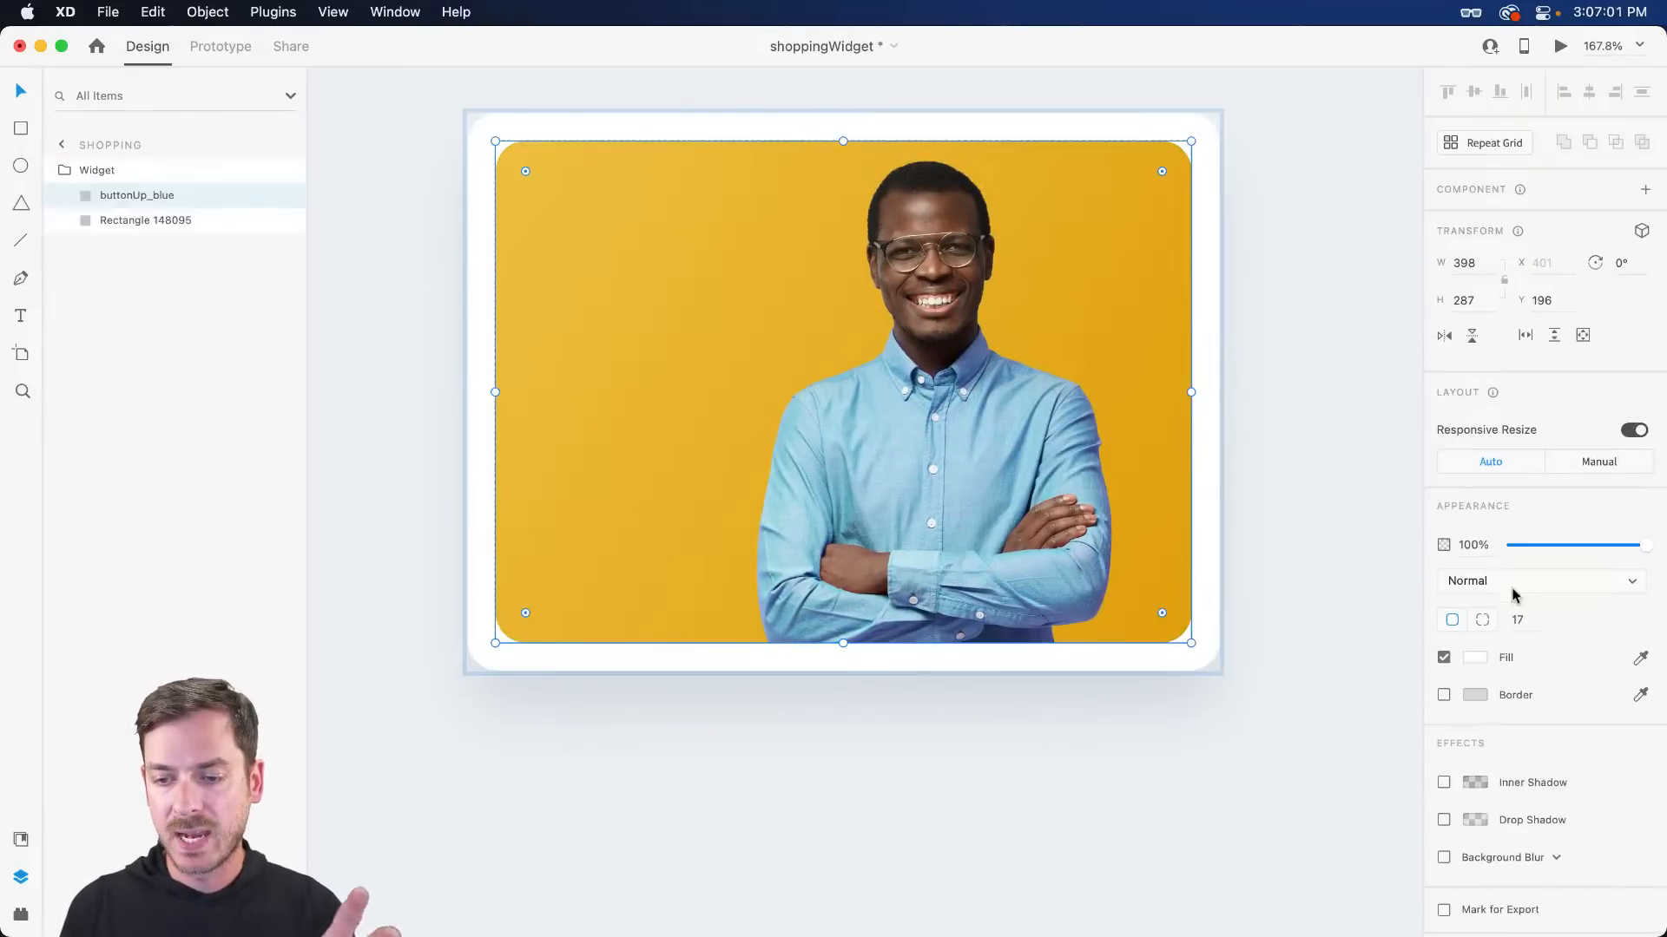
pyautogui.click(1524, 619)
pyautogui.press('Down')
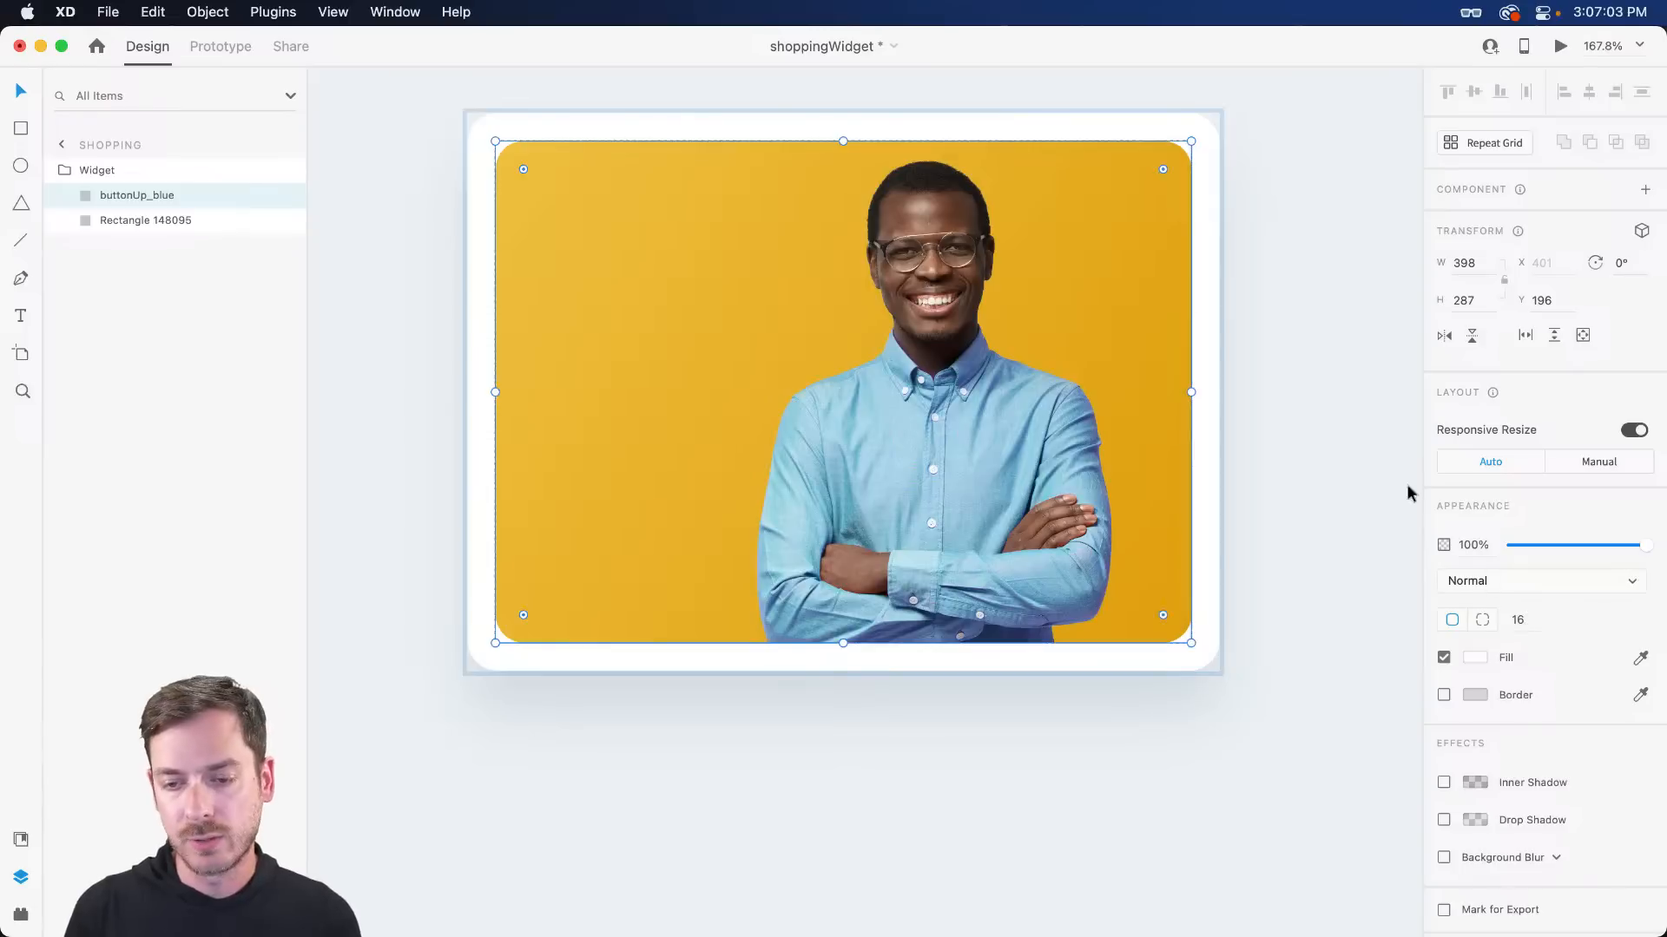
pyautogui.press('Up')
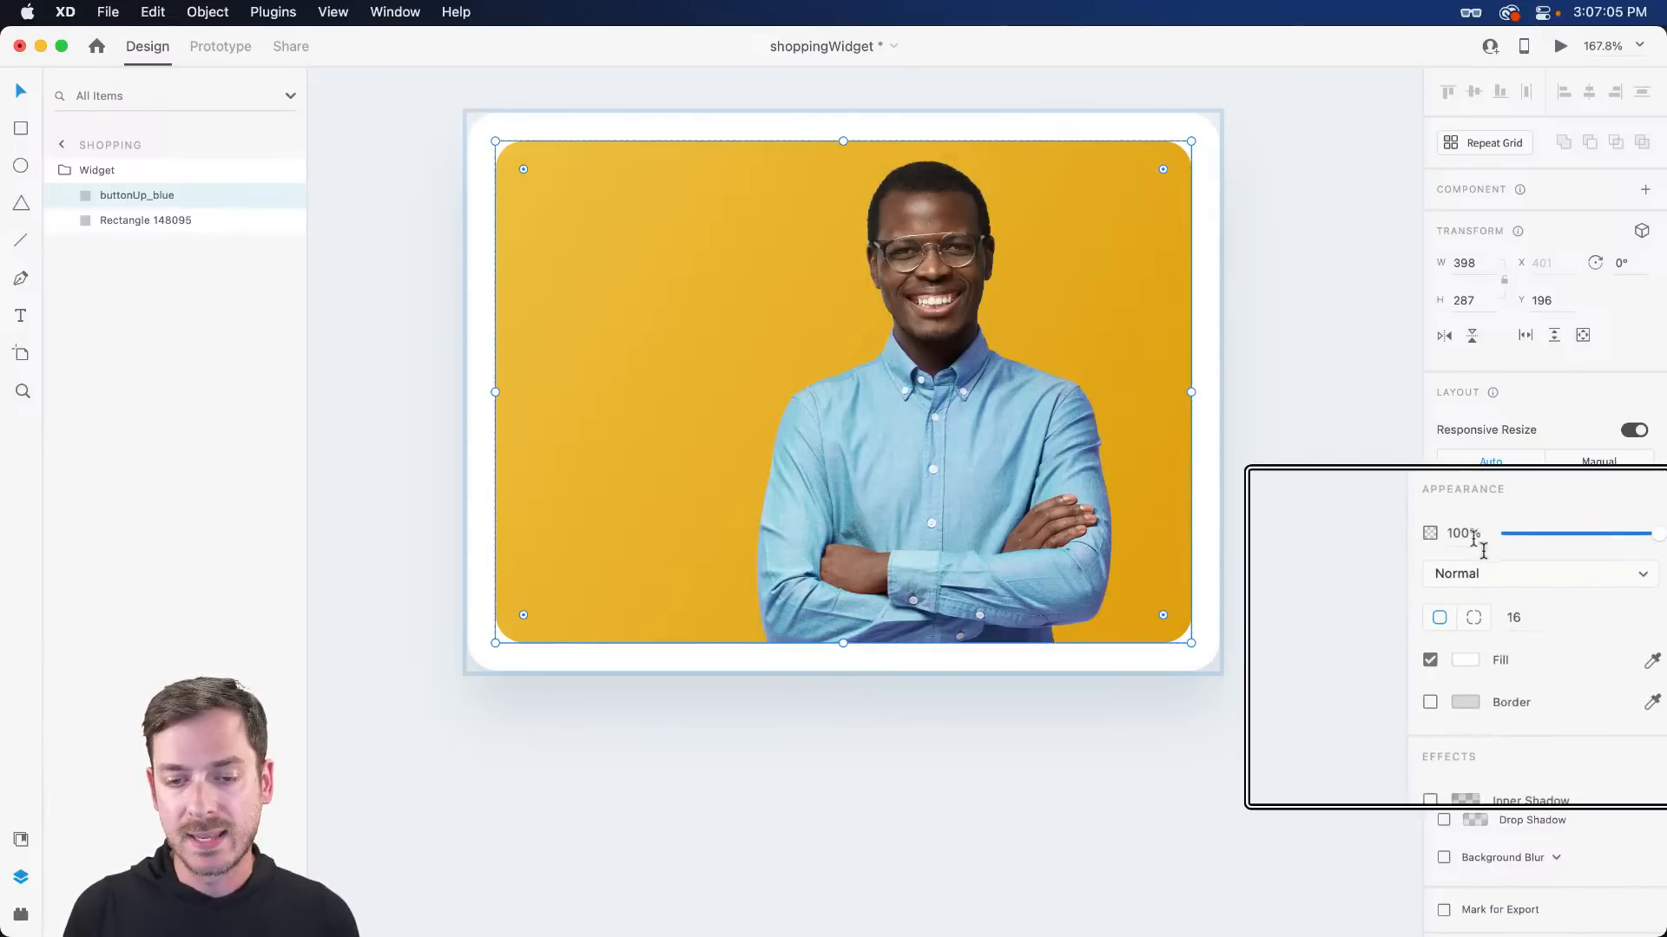
# - Set the white card's corner radius to 16
pyautogui.click(1206, 400)
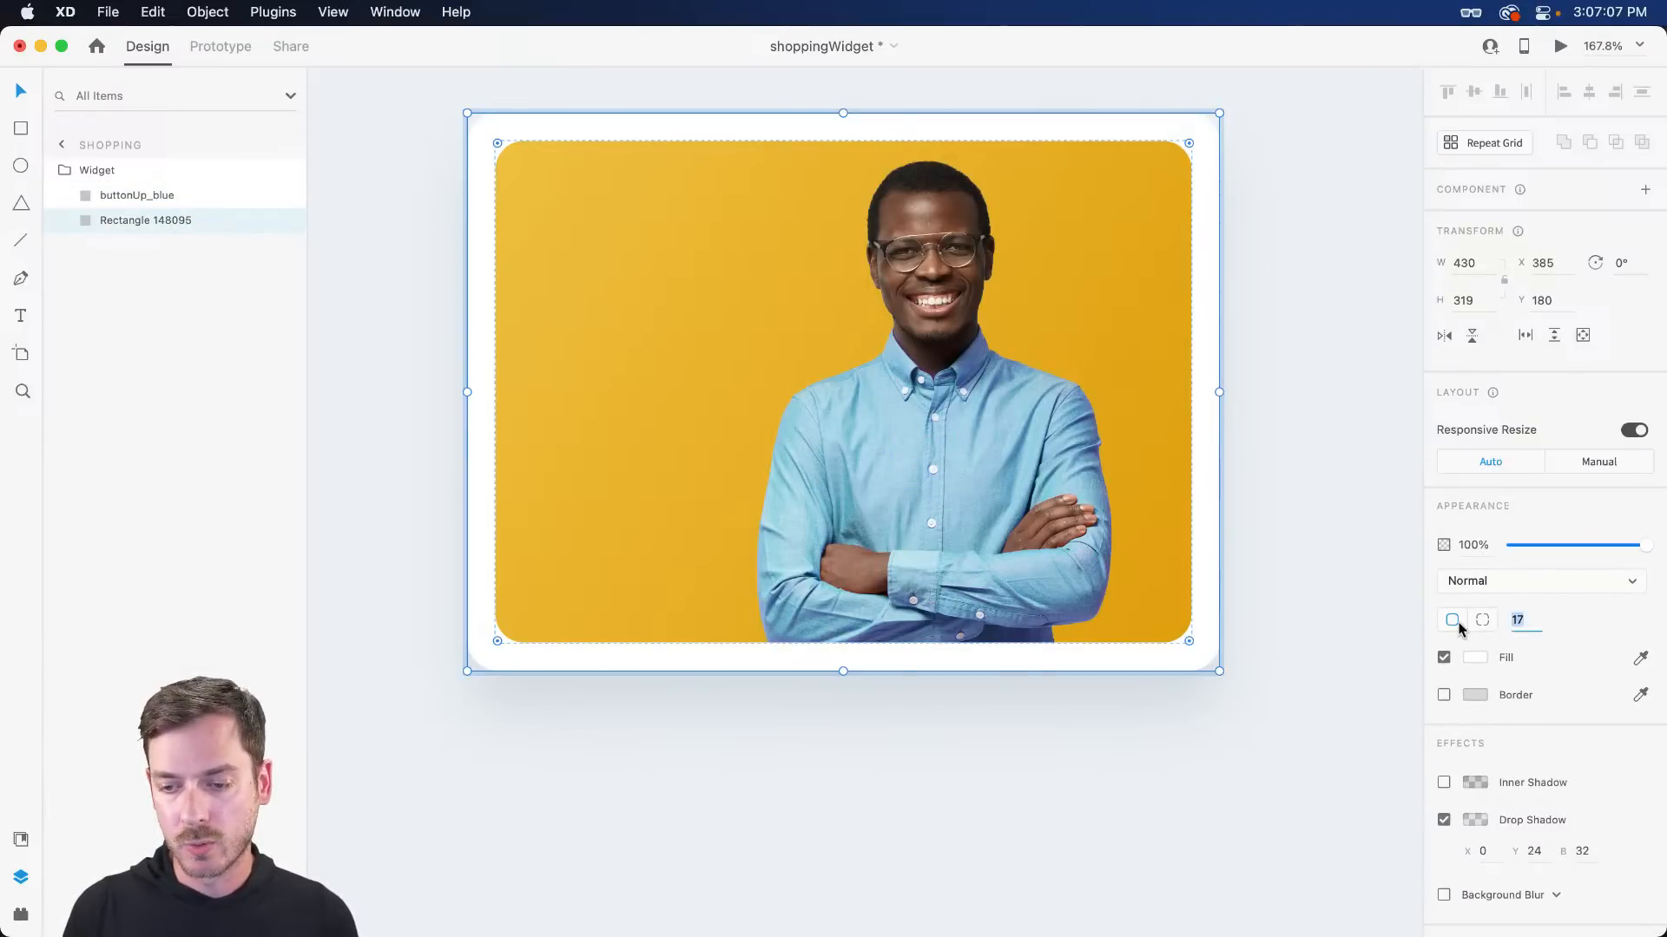
pyautogui.press('Down')
pyautogui.press('Return')
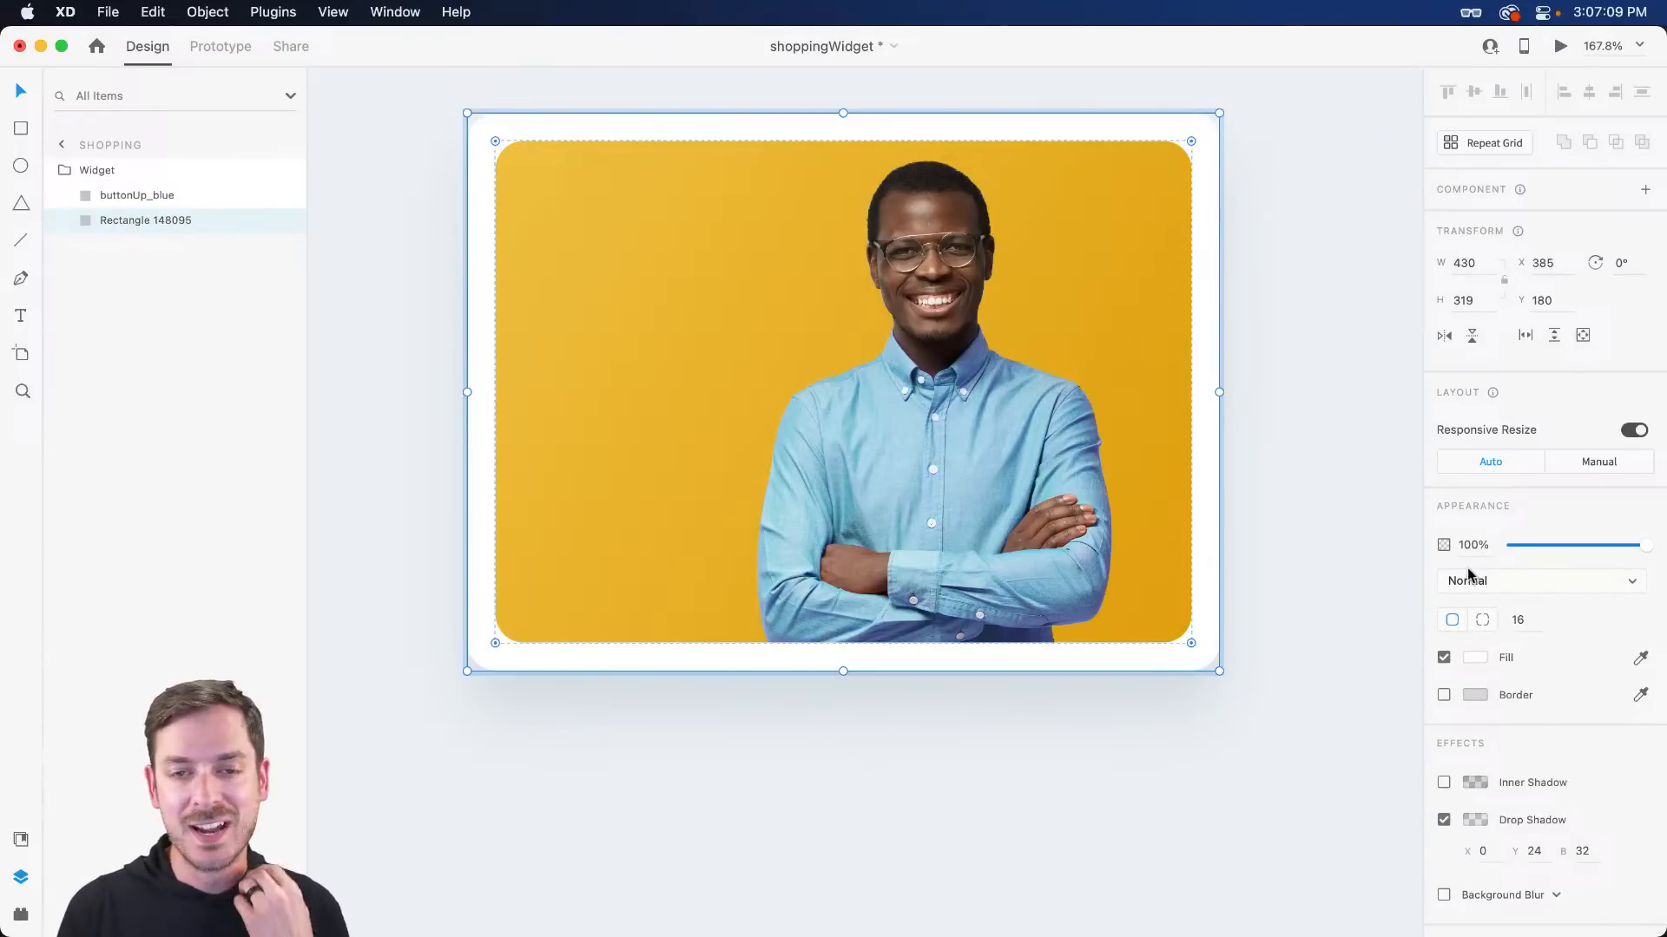
pyautogui.click(1231, 209)
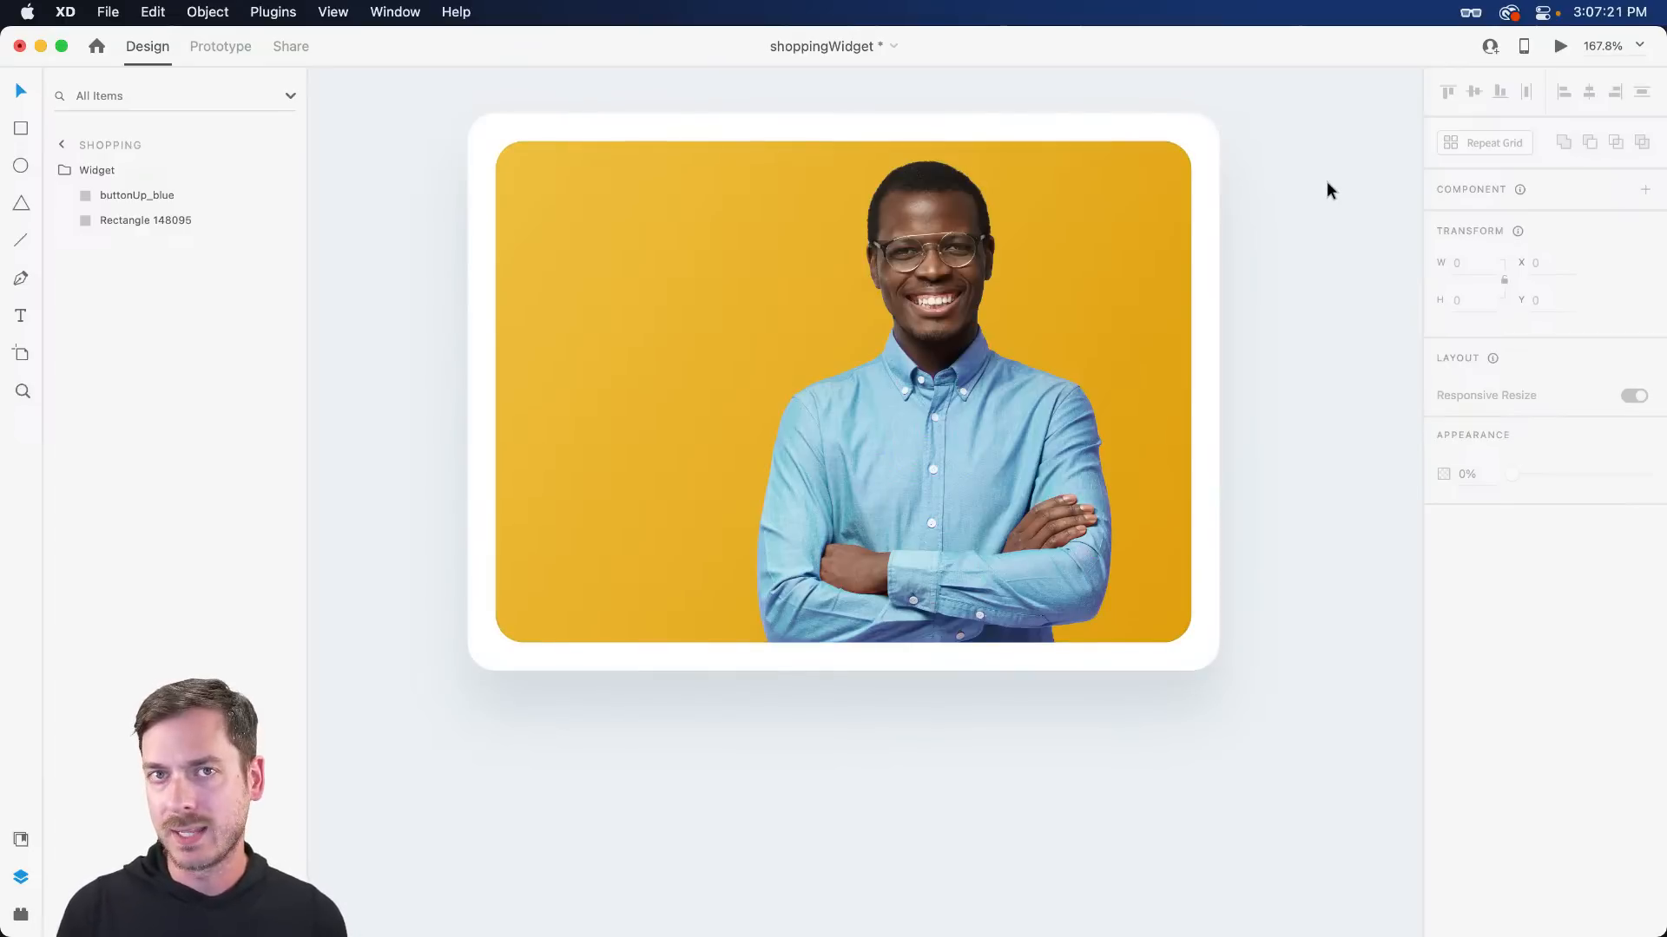
# - Tighten the photo's corner radius to about 12
pyautogui.doubleClick(1121, 196)
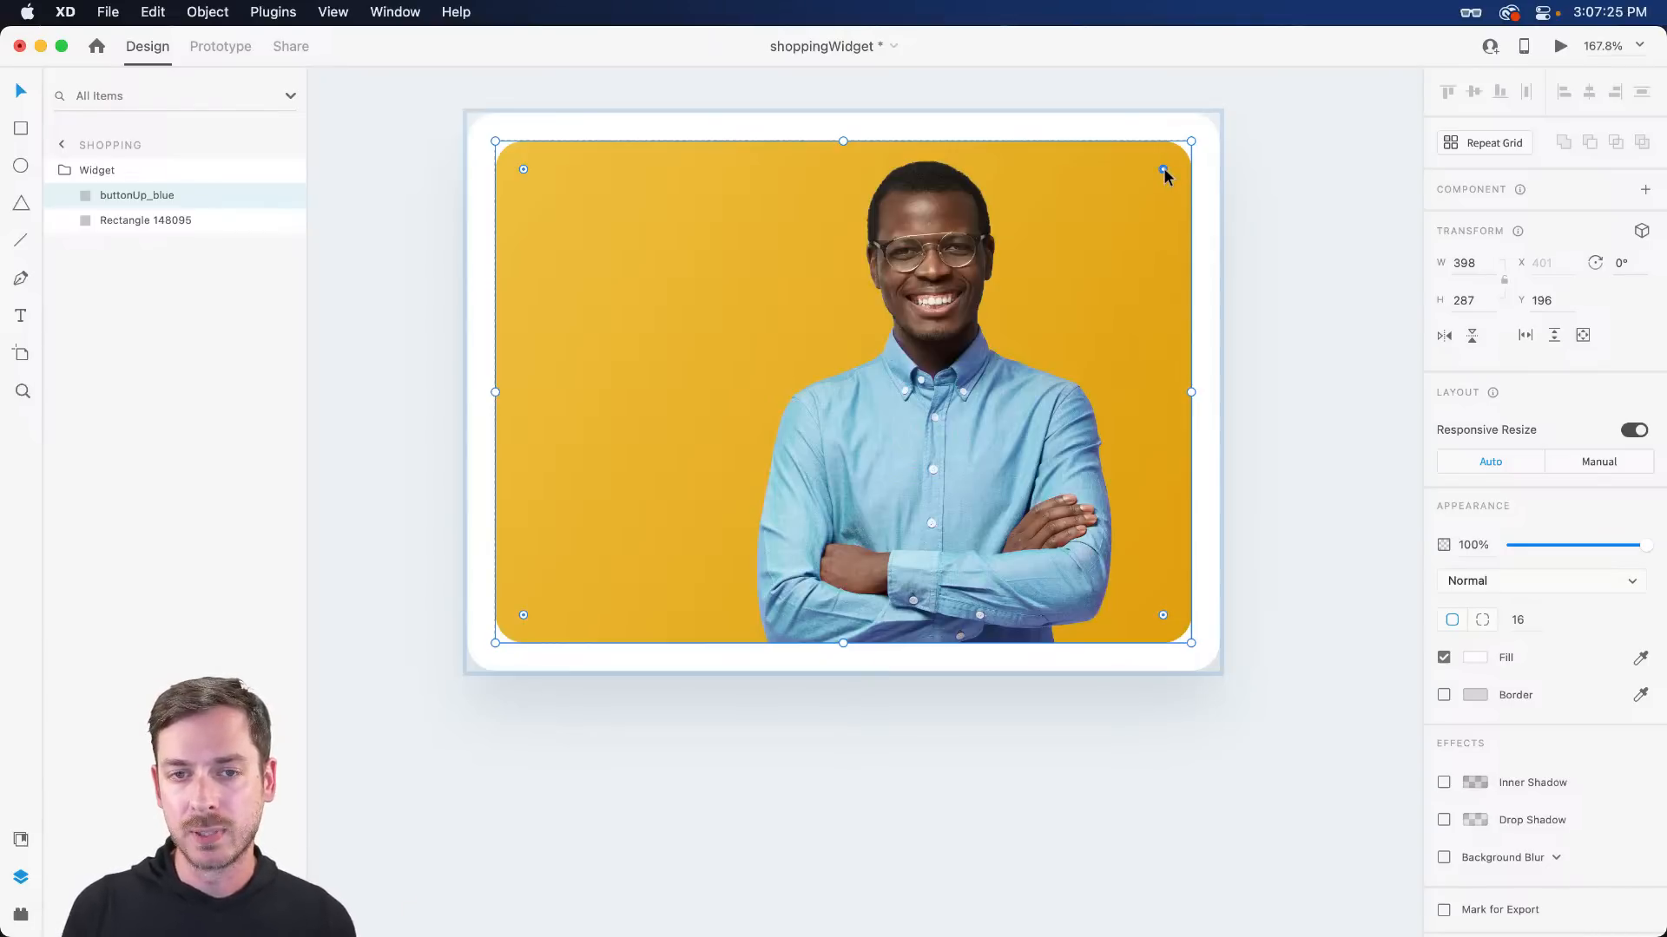
pyautogui.moveTo(1167, 177); pyautogui.dragTo(1176, 167)
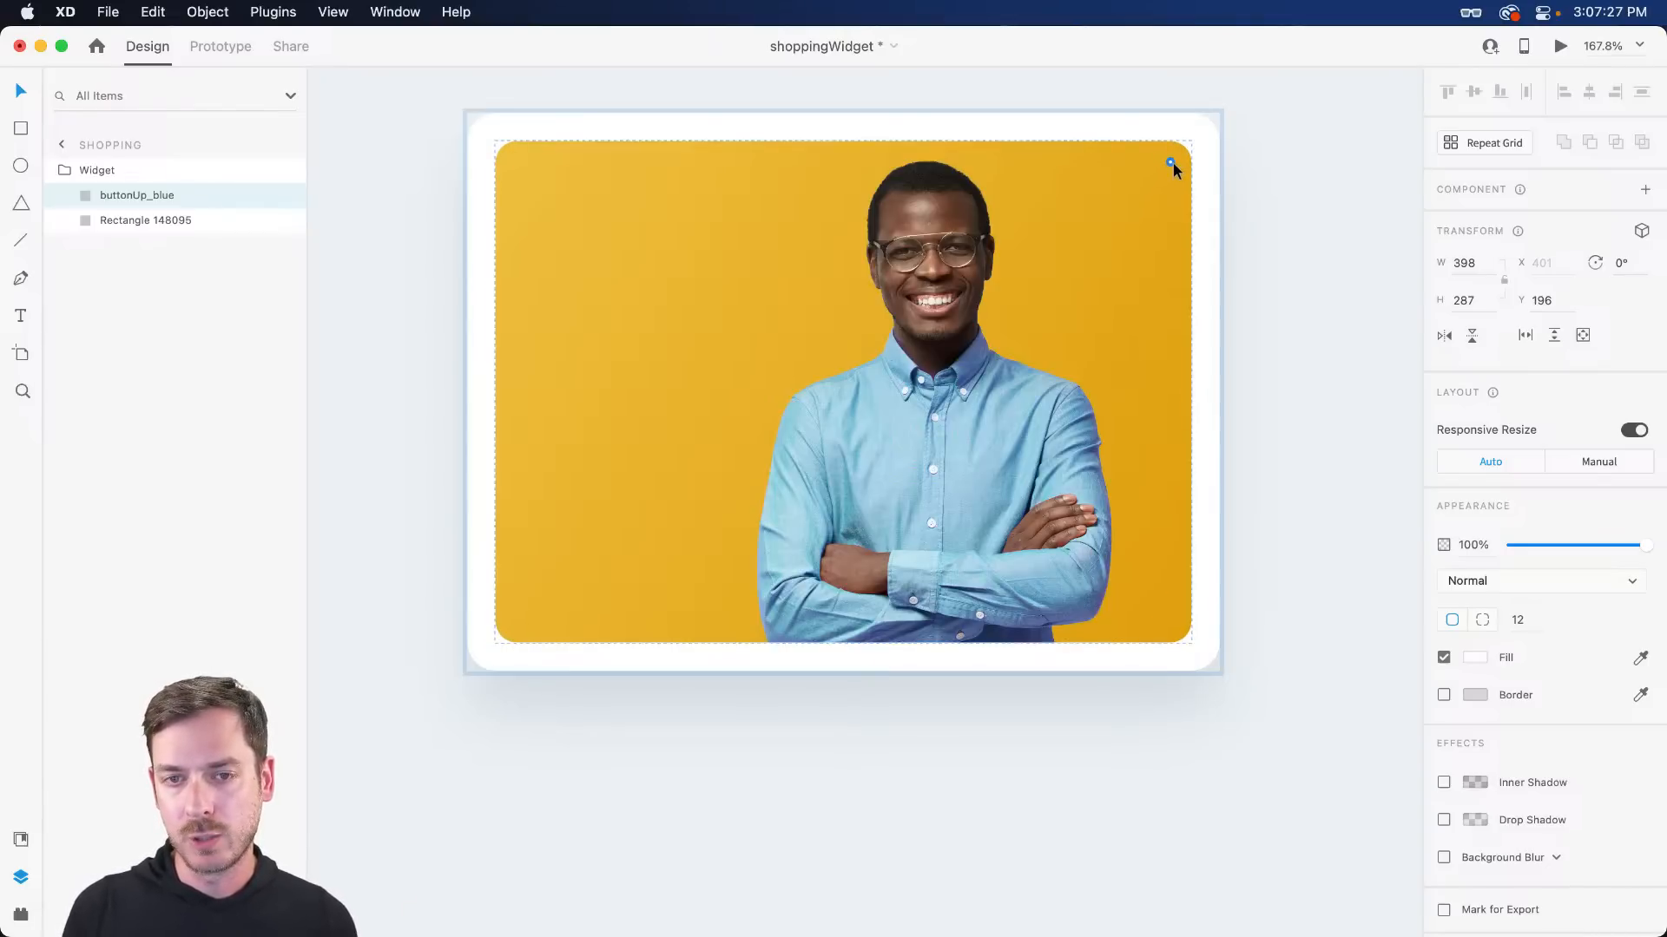
pyautogui.click(1282, 180)
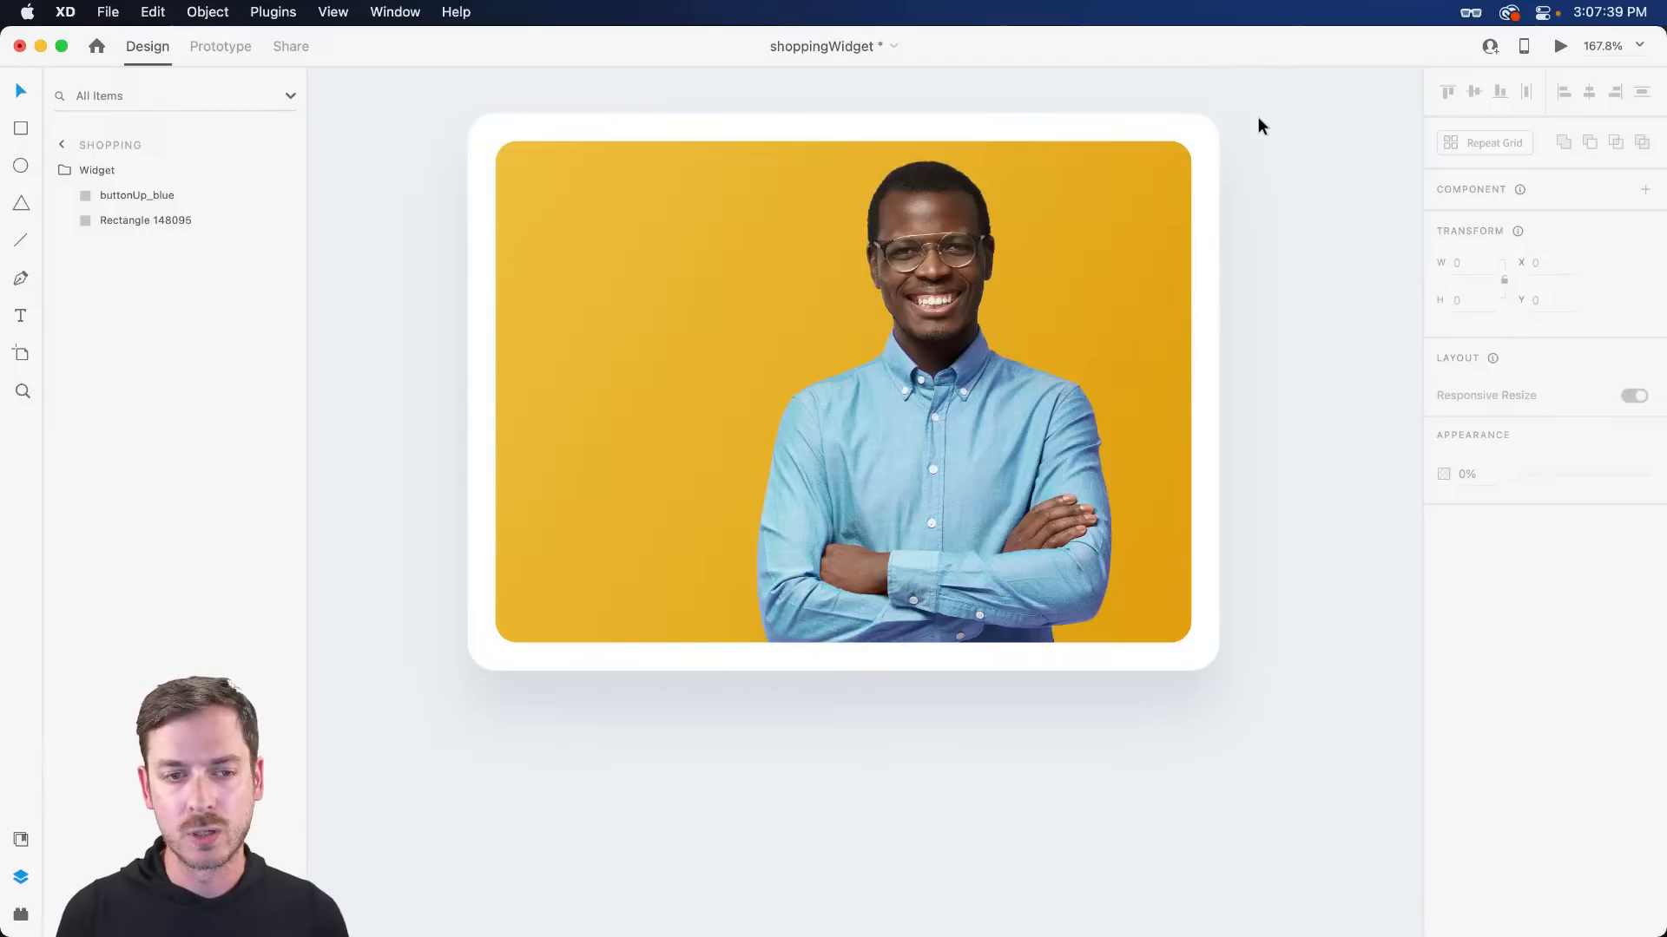
pyautogui.doubleClick(1051, 332)
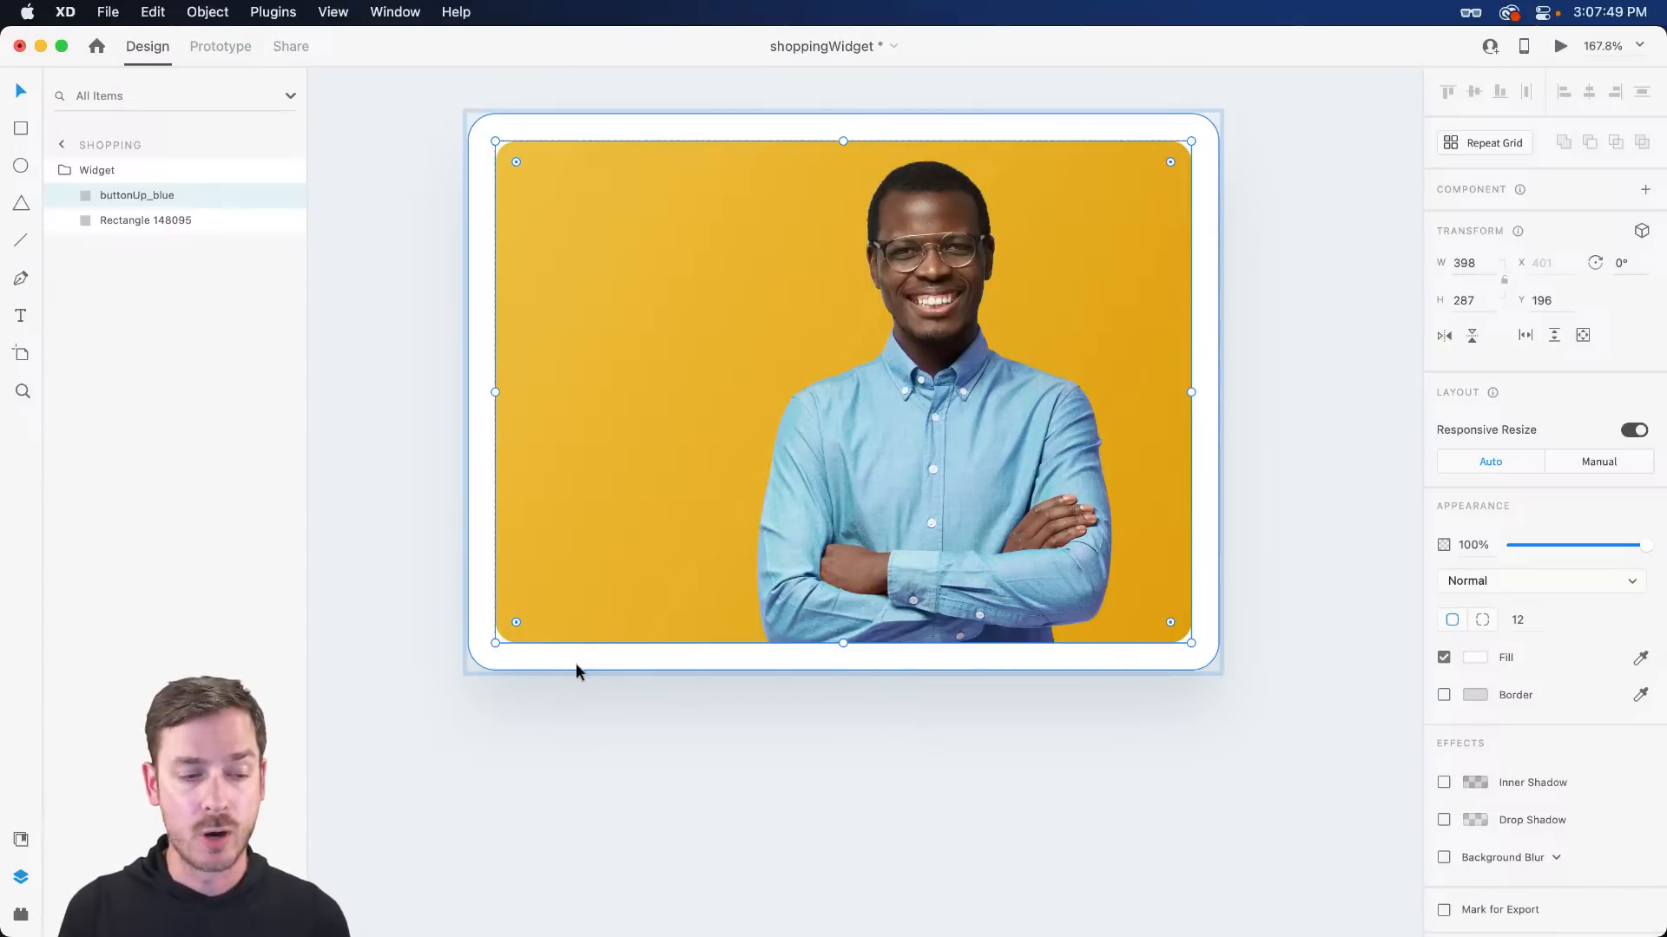
# - Add and undo a test 'St' text, then switch the Widget group to a vertical stack
pyautogui.press('t')
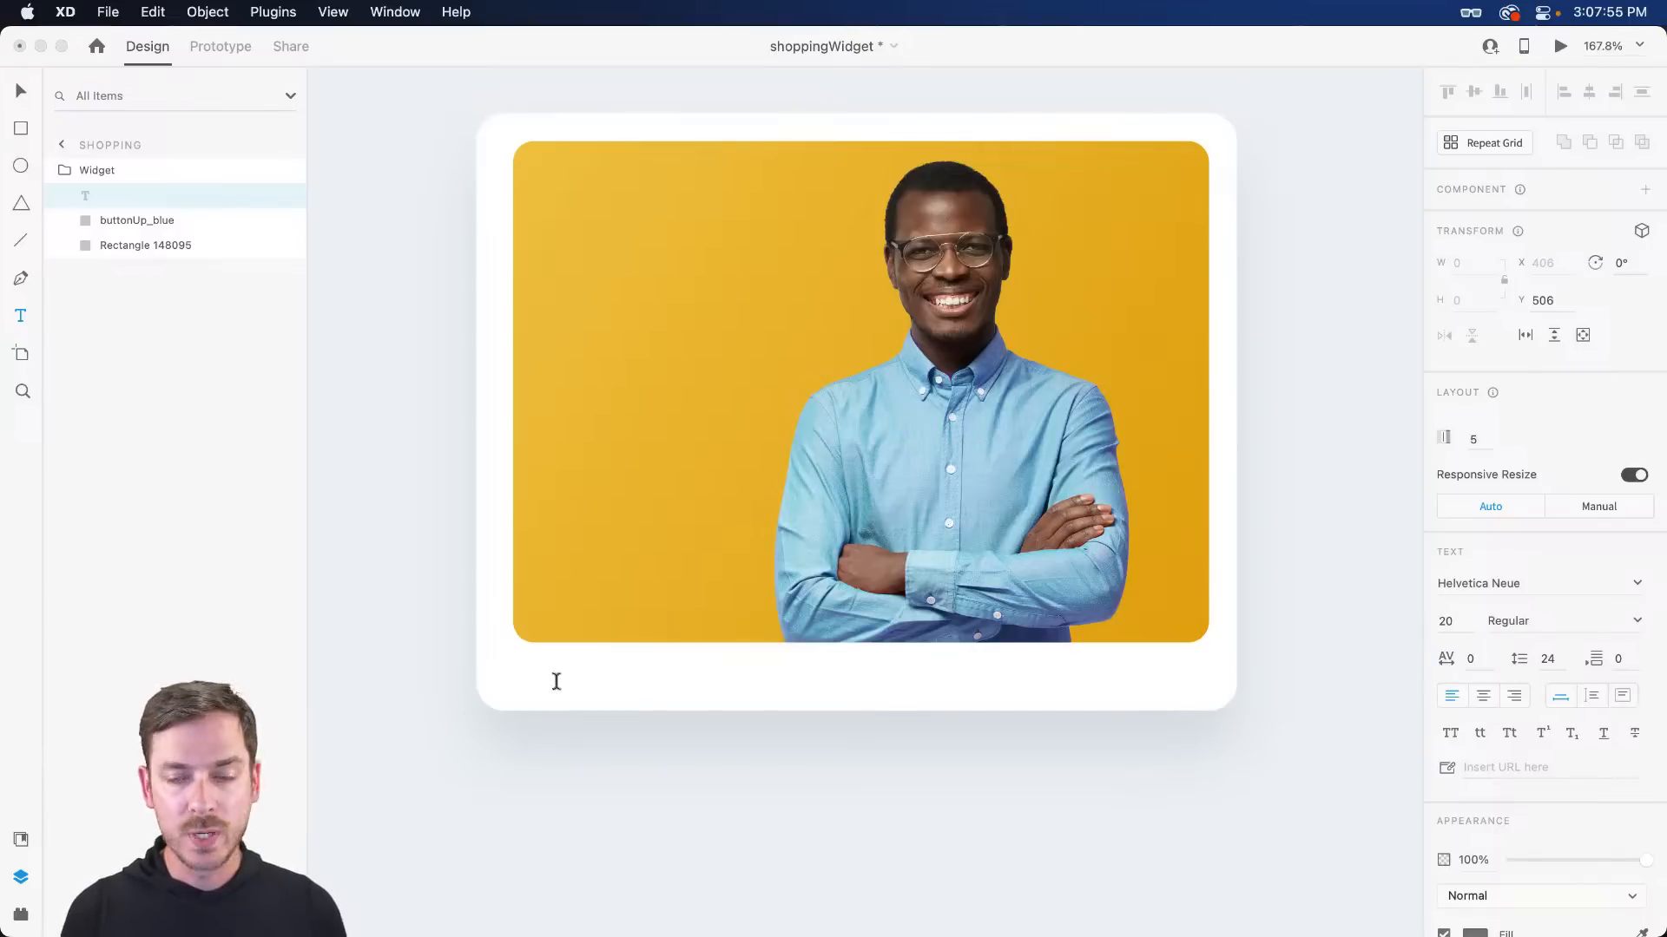
pyautogui.write('St')
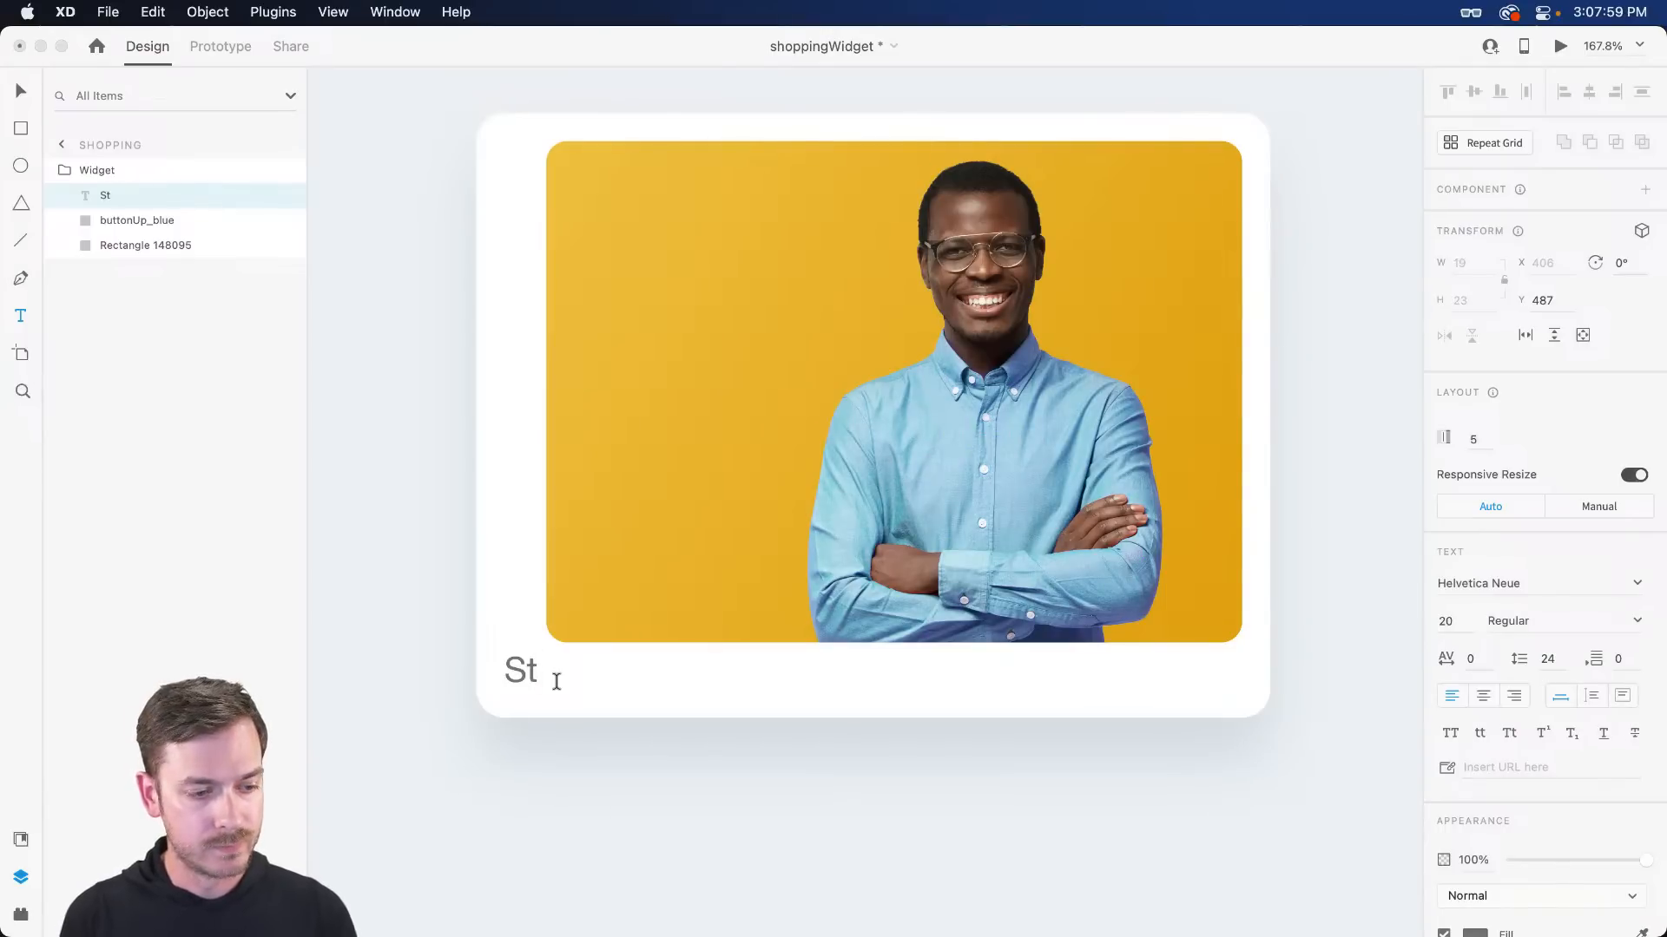
pyautogui.press('Escape')
pyautogui.moveTo(521, 678); pyautogui.dragTo(522, 691)
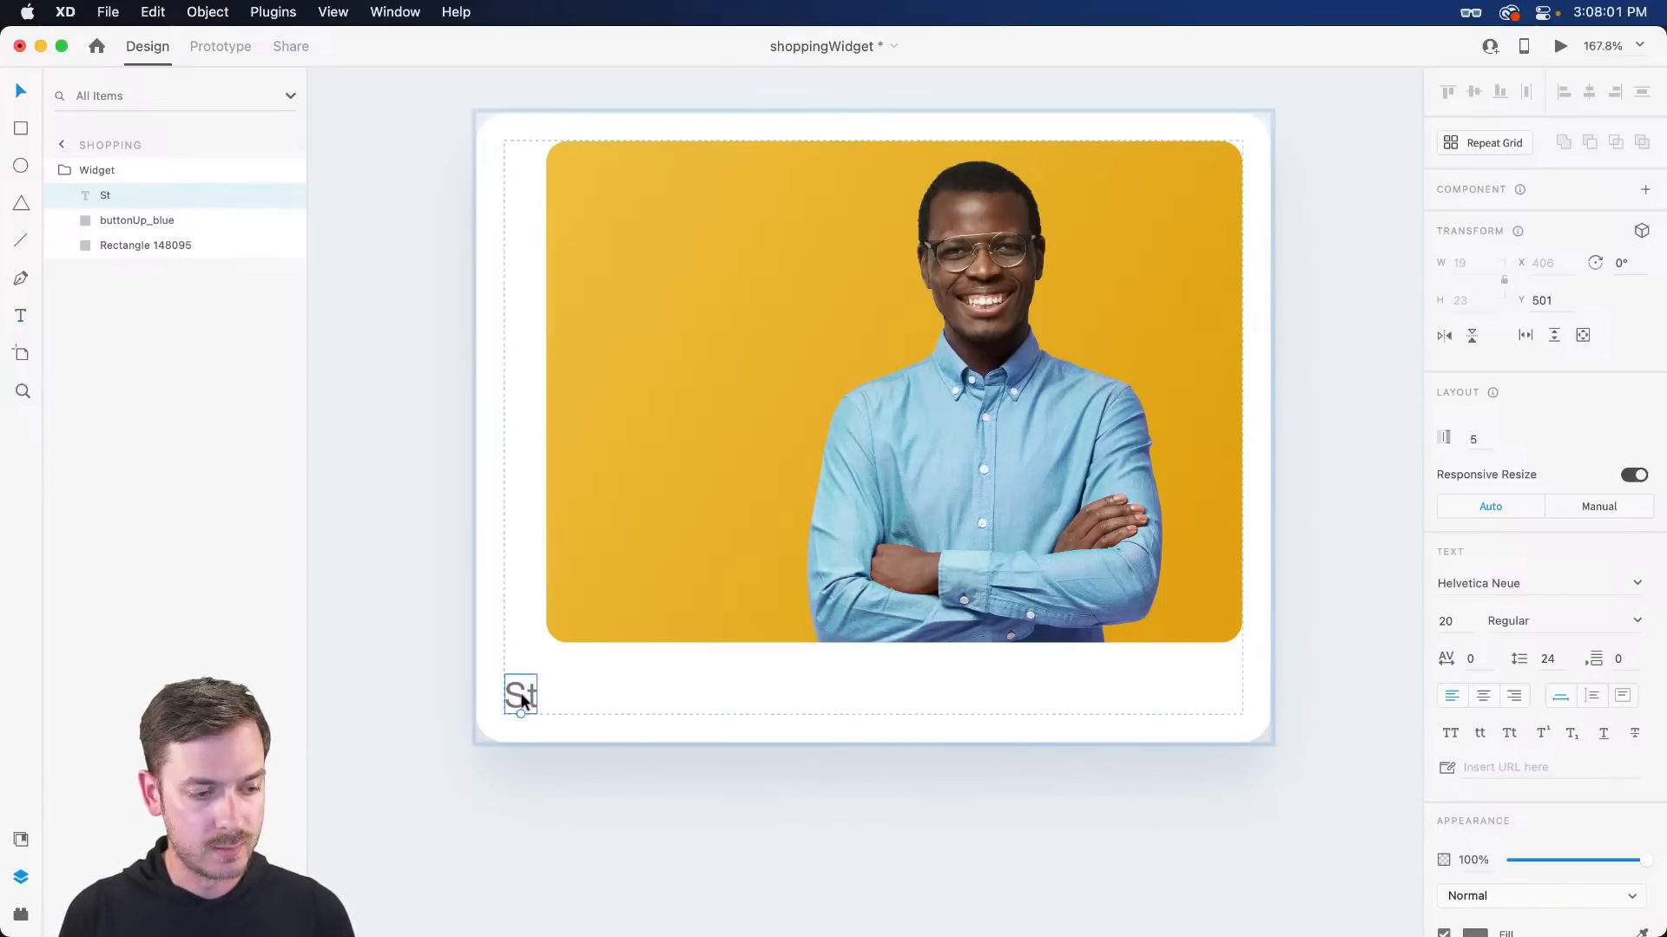
pyautogui.click(681, 550)
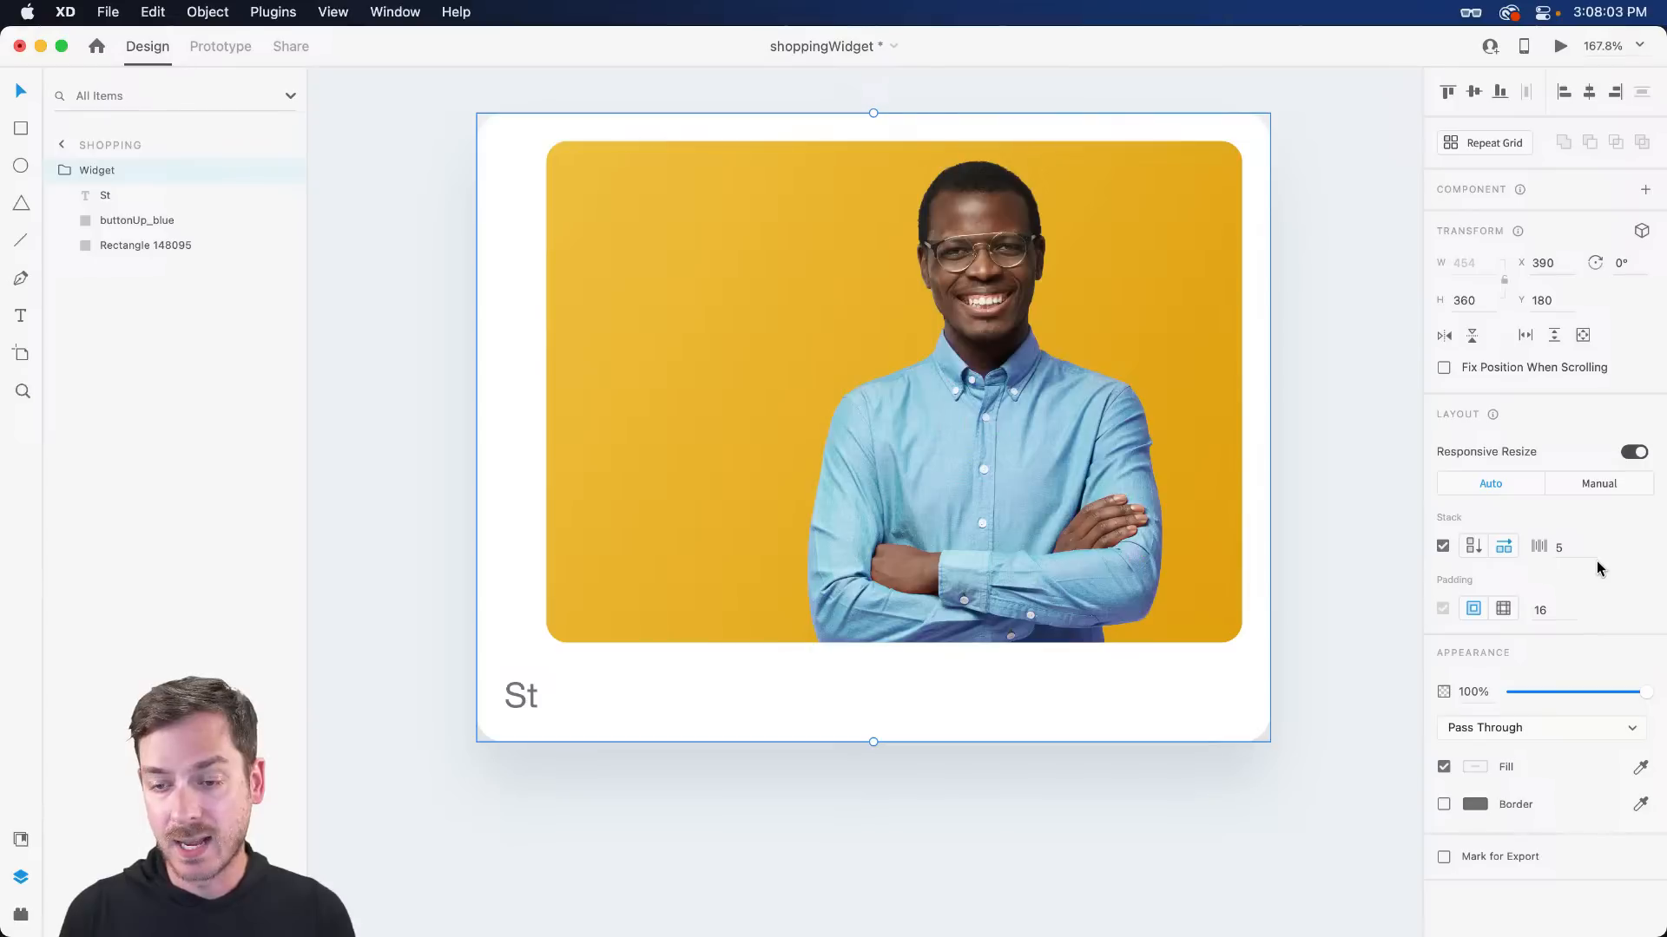
pyautogui.press('super+z')
pyautogui.press('super+z')
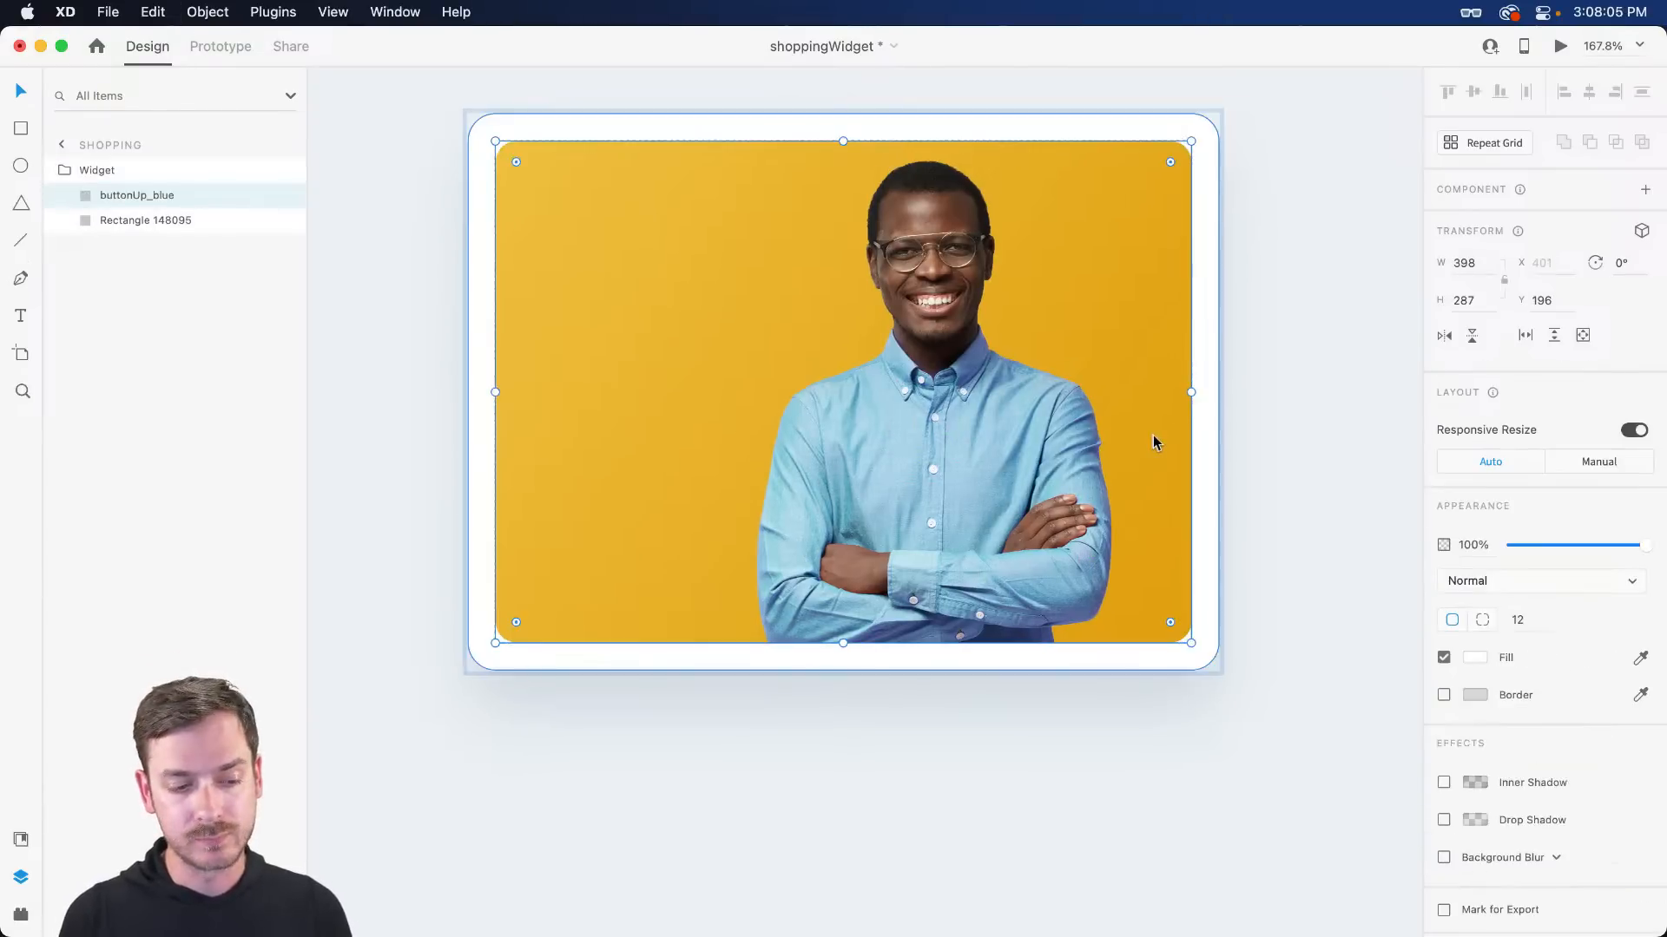
pyautogui.press('Escape')
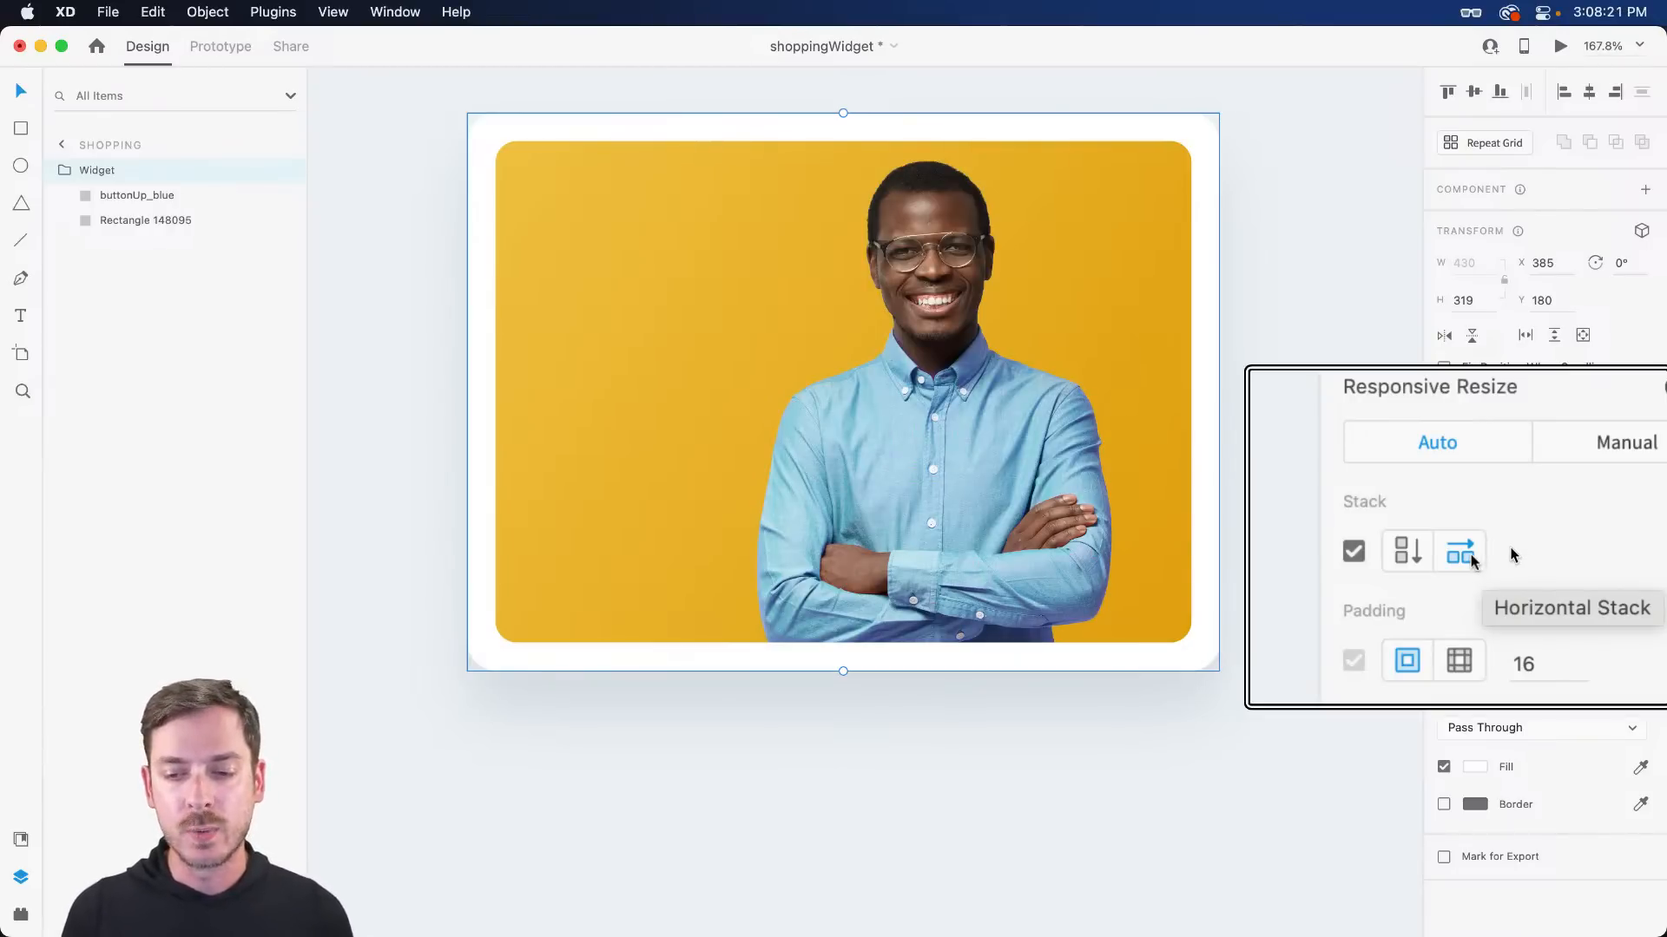
pyautogui.click(1392, 552)
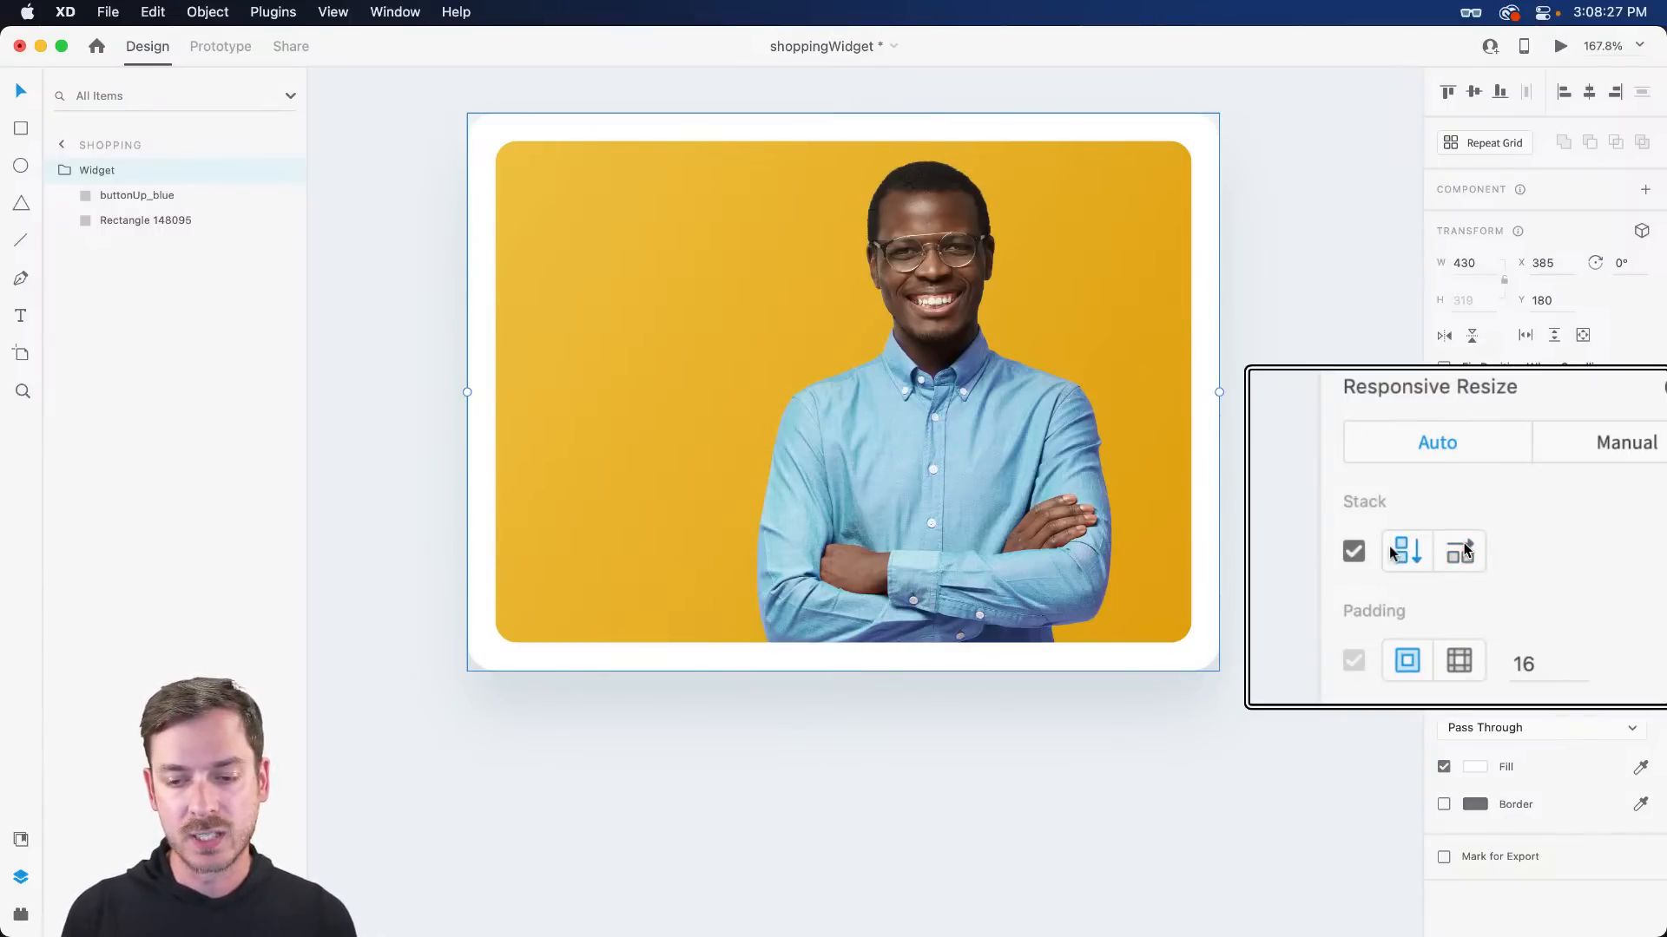
# - Add a 'Stylish Button-Up Shirt' text layer under the photo, correcting typos while typing
pyautogui.doubleClick(534, 618)
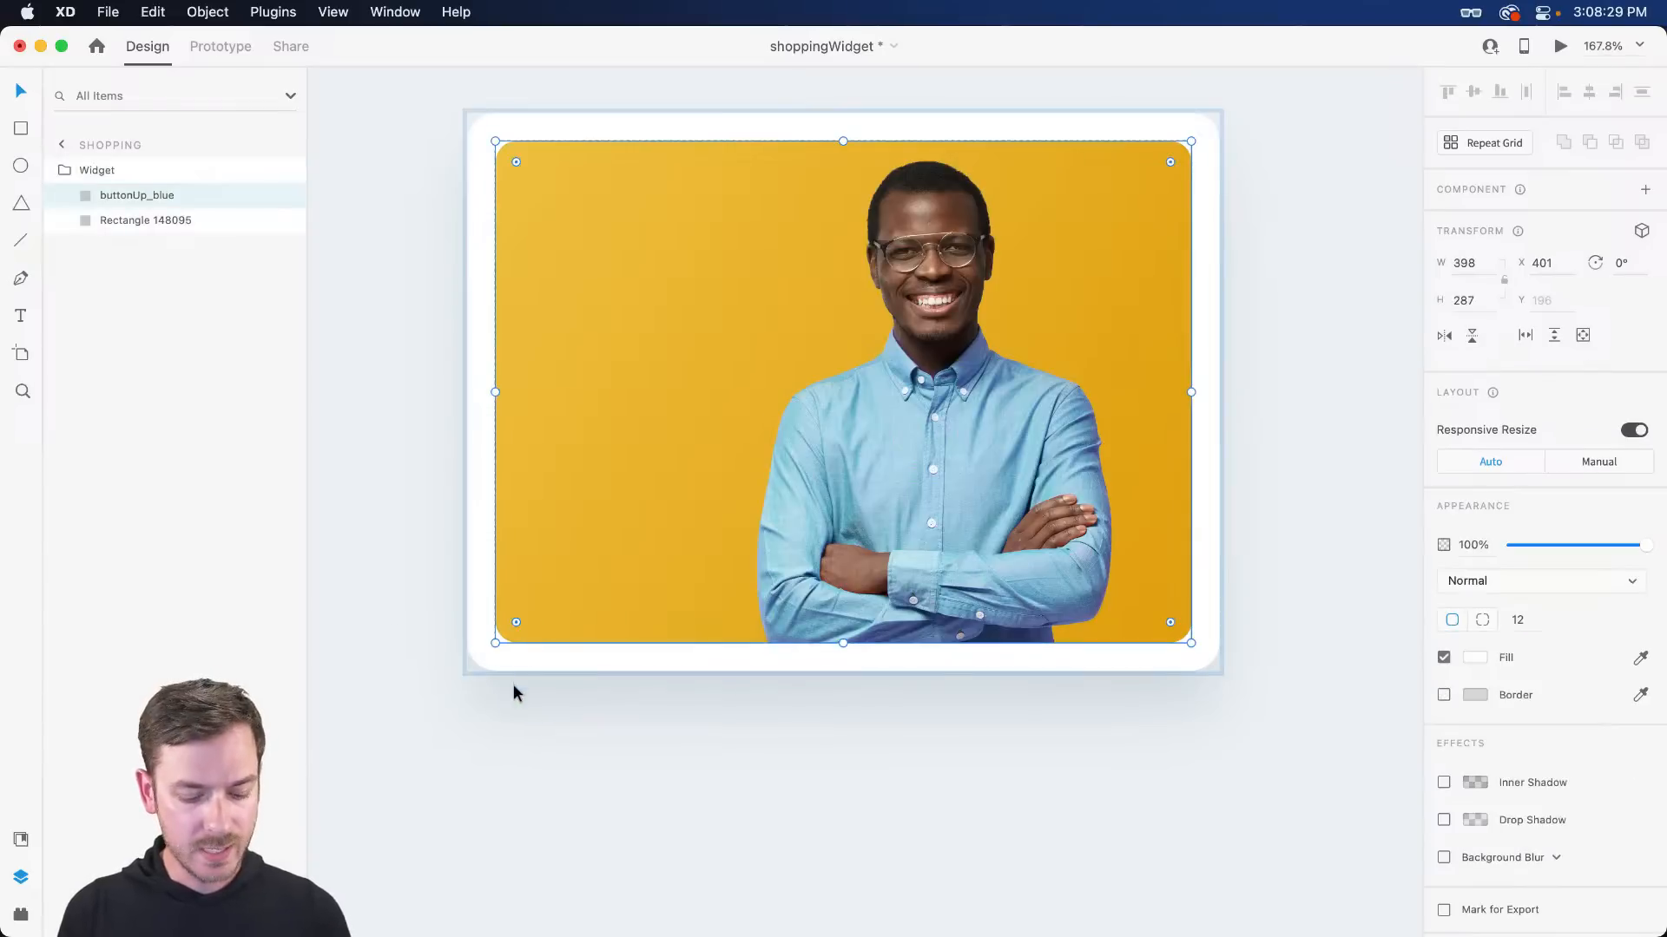
pyautogui.press('t')
pyautogui.click(512, 685)
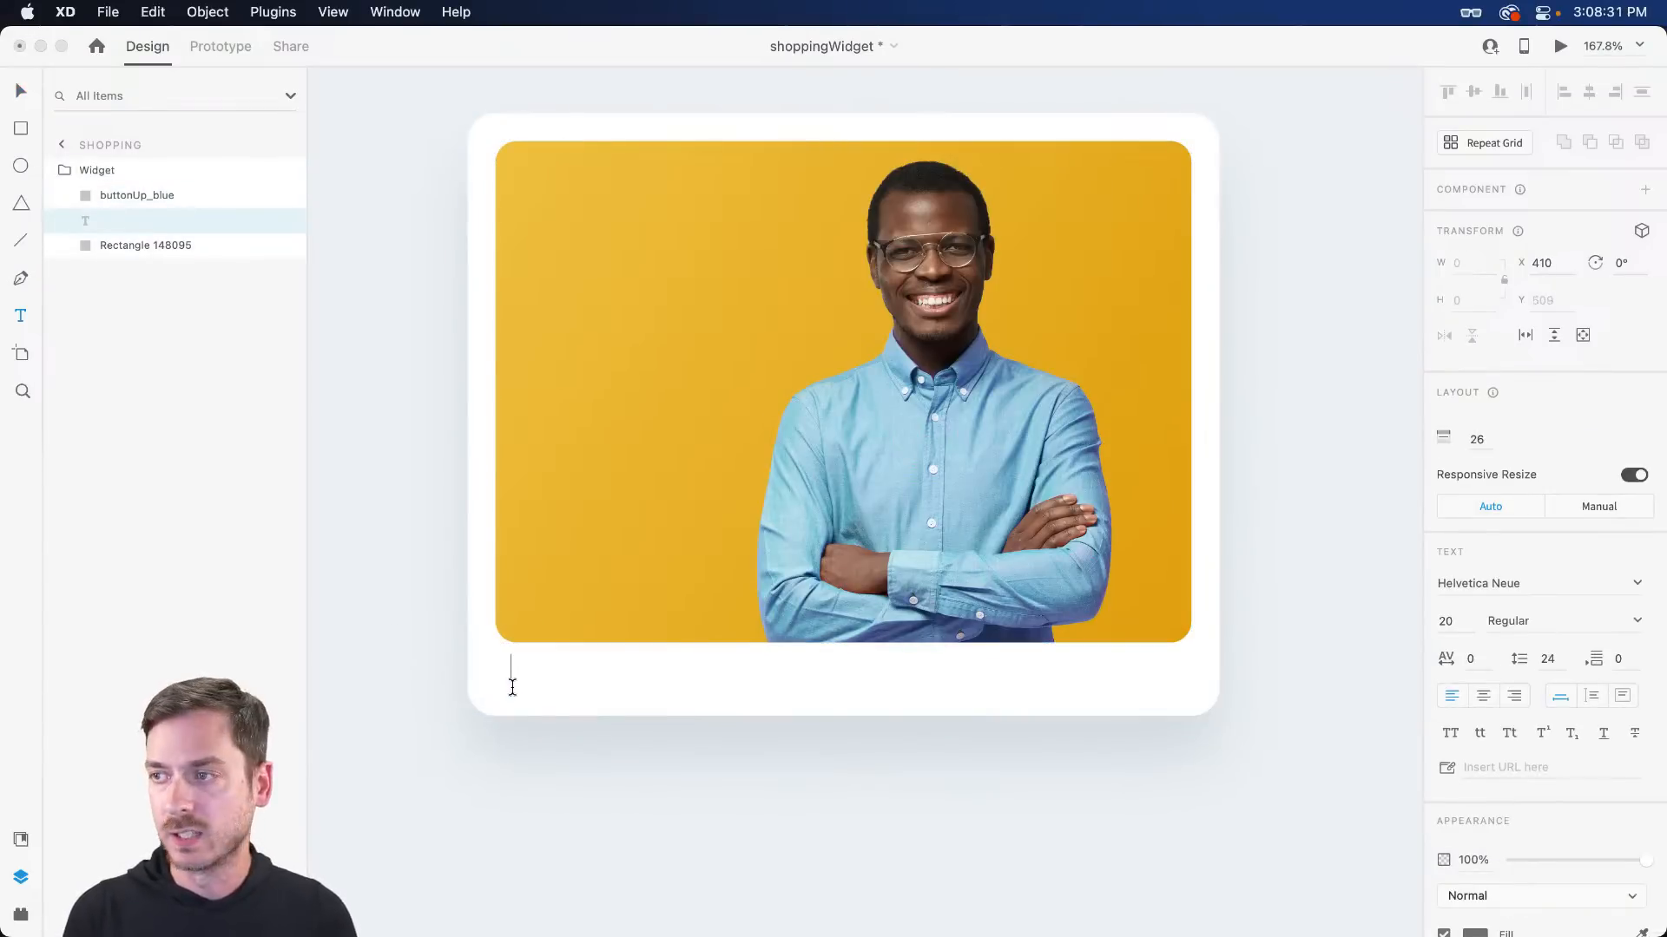
pyautogui.write('Stylish')
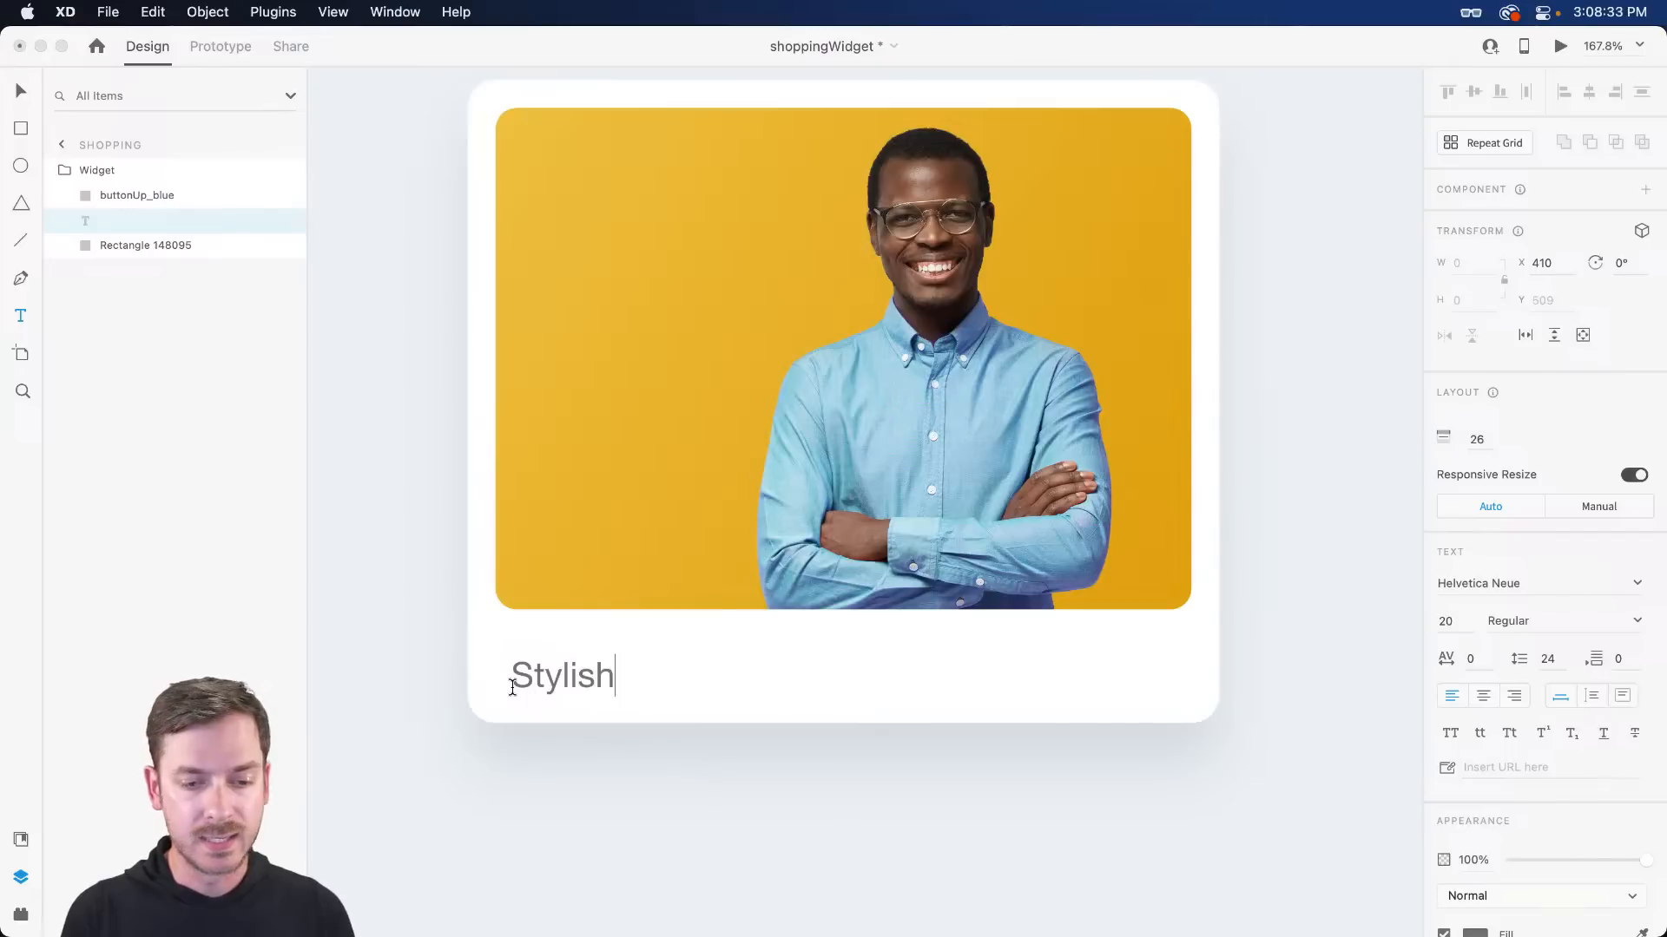
pyautogui.write(' Button-')
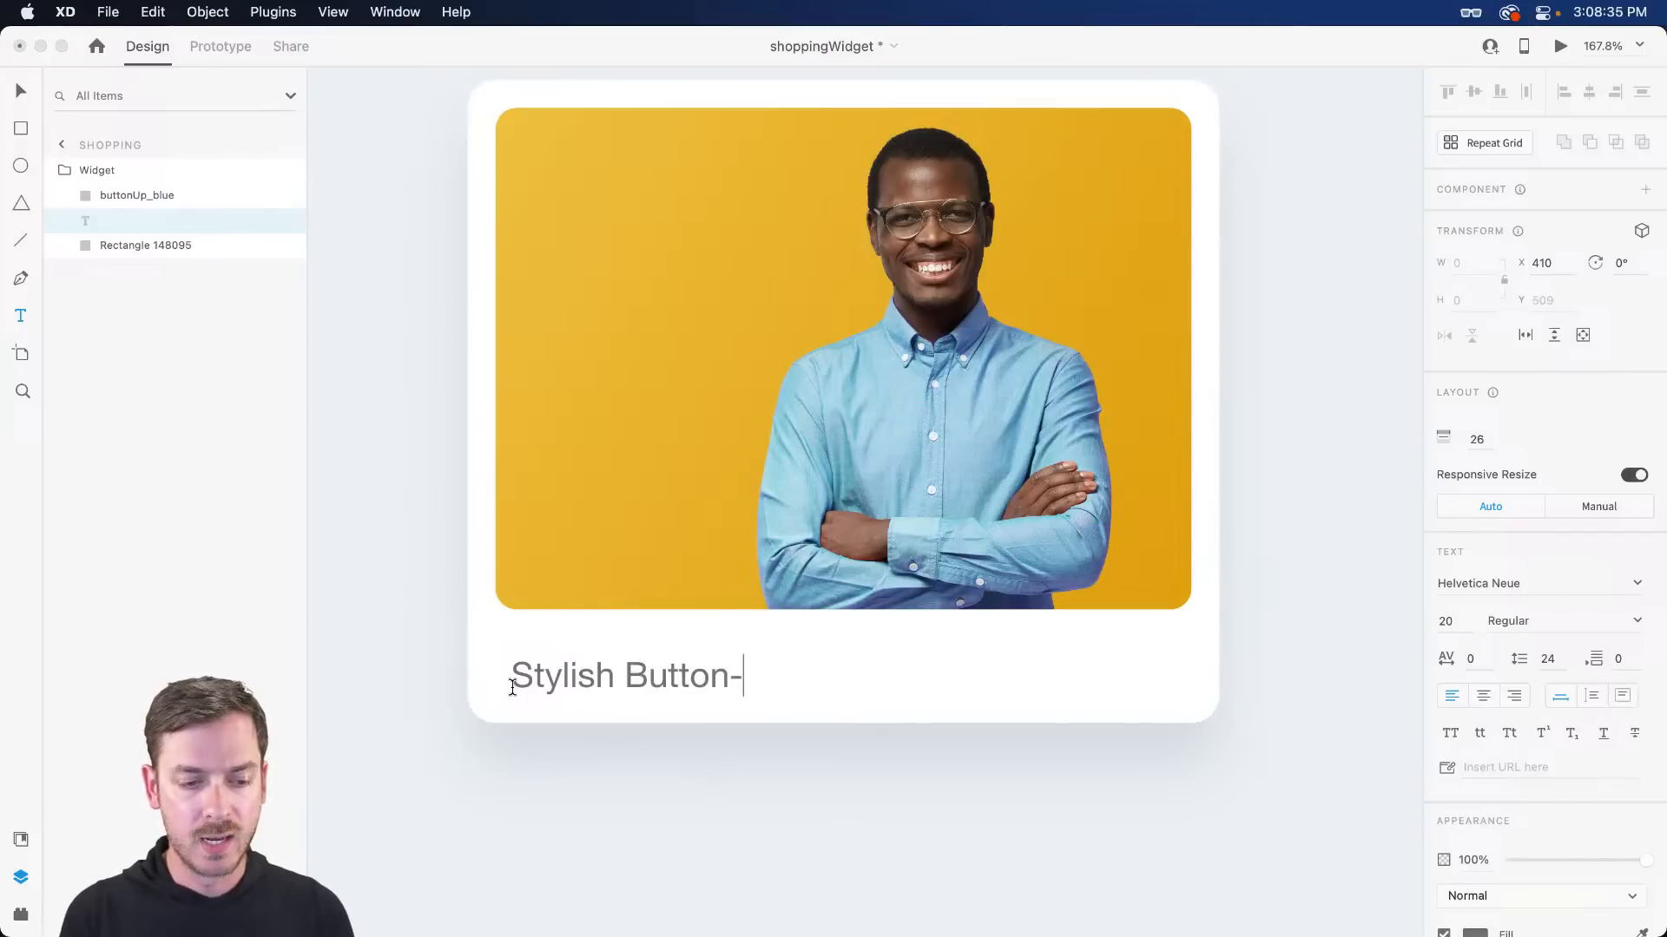
pyautogui.write('Up Shjriot')
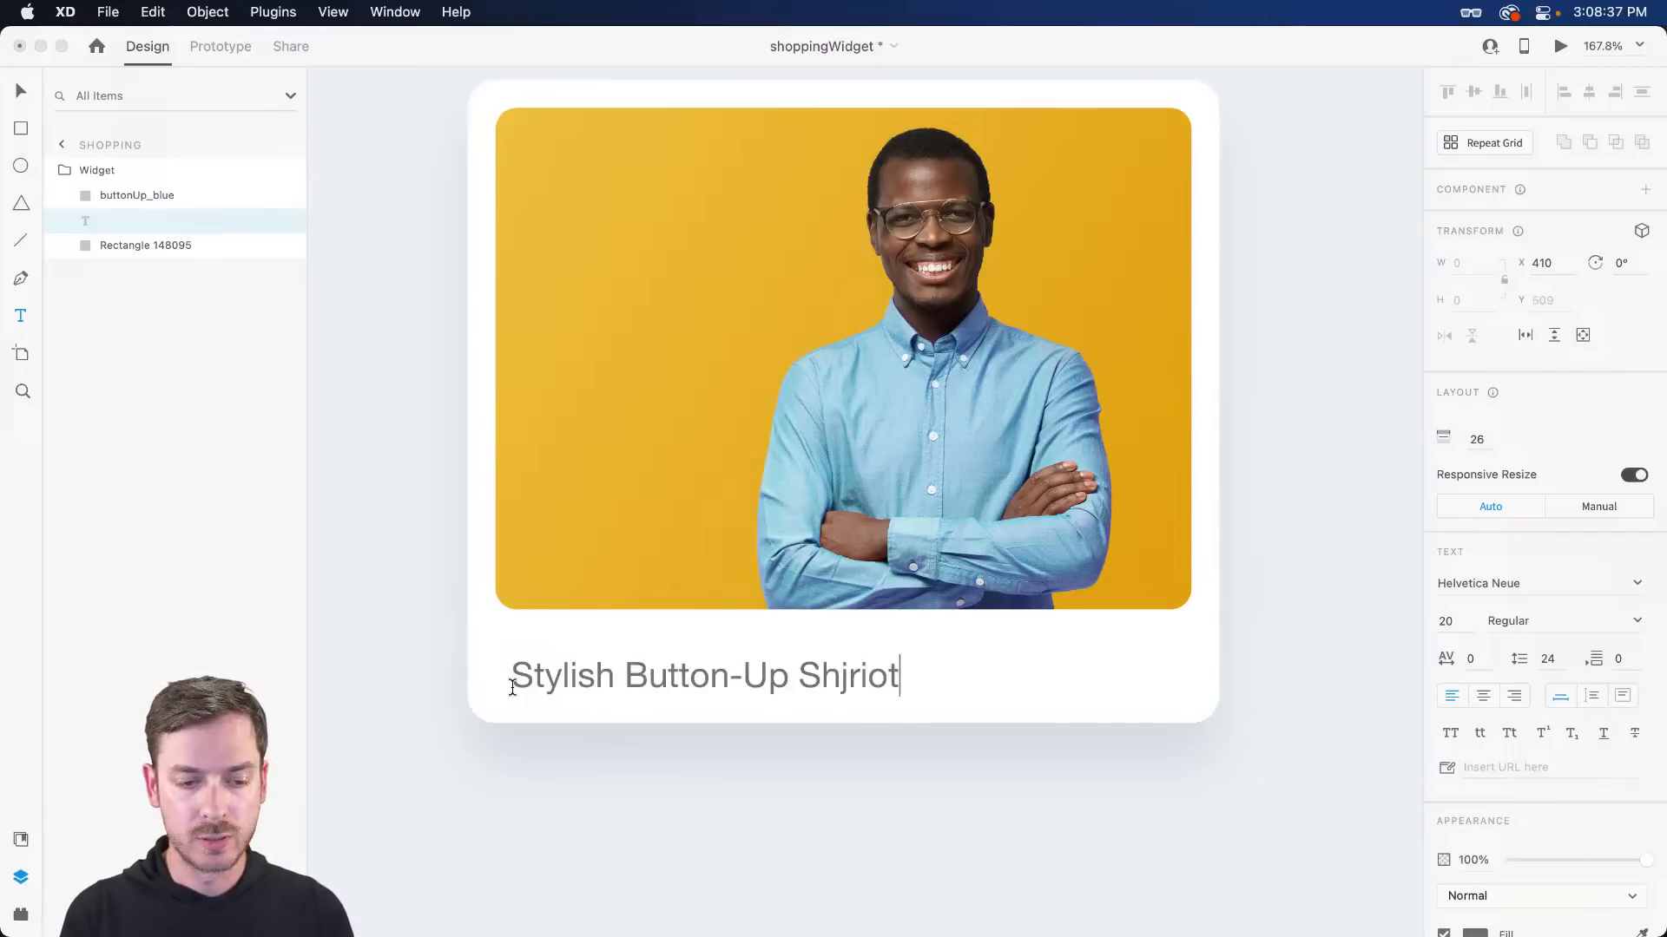
pyautogui.press('BackSpace')
pyautogui.press('BackSpace')
pyautogui.press('BackSpace')
pyautogui.press('BackSpace')
pyautogui.press('BackSpace')
pyautogui.write('irt')
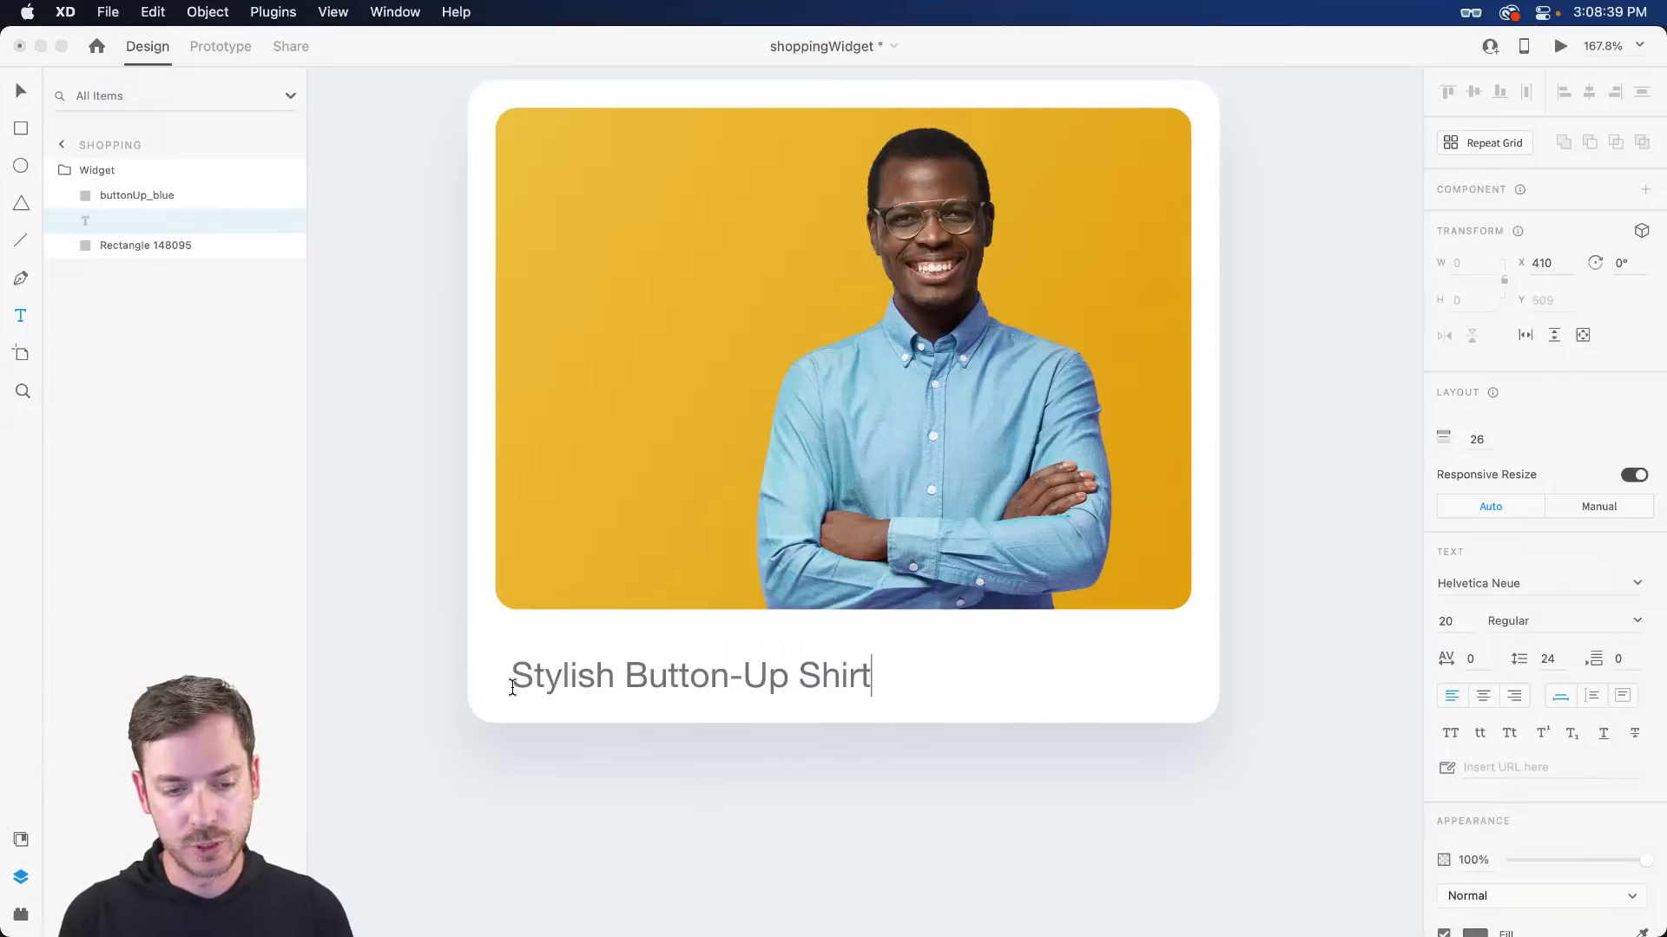
pyautogui.press('Escape')
pyautogui.hscroll(3, 508, 686)
pyautogui.hscroll(-4, 521, 681)
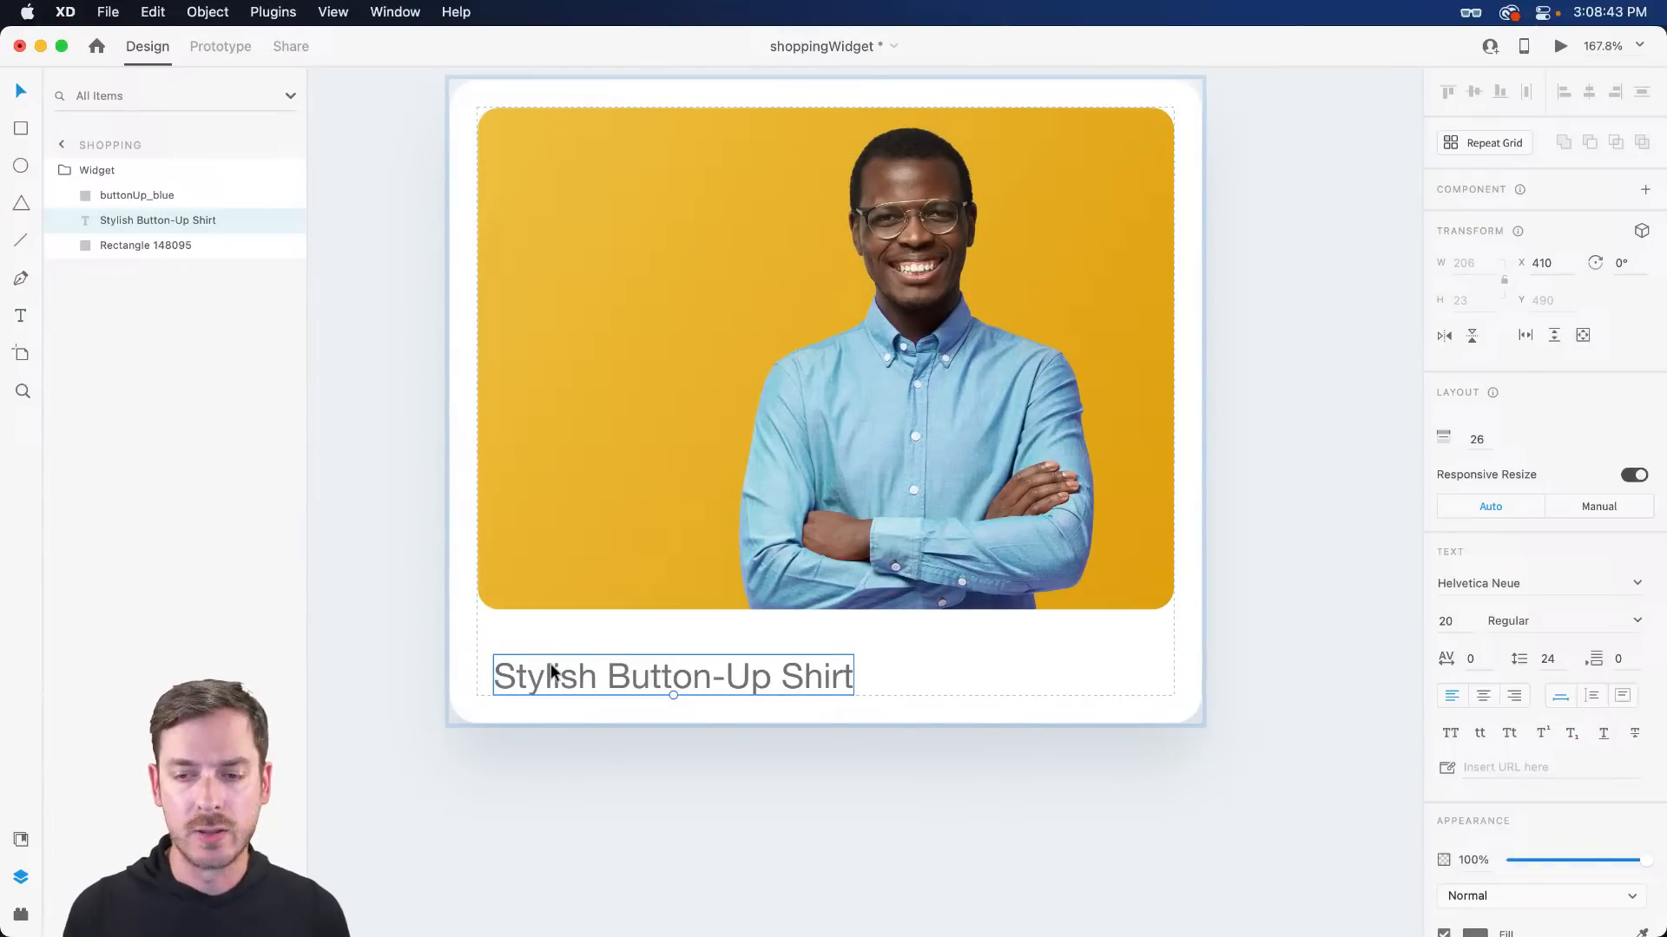
# - Align the title with the photo's left edge and set it in Jubilat Semibold
pyautogui.moveTo(625, 674); pyautogui.dragTo(609, 676)
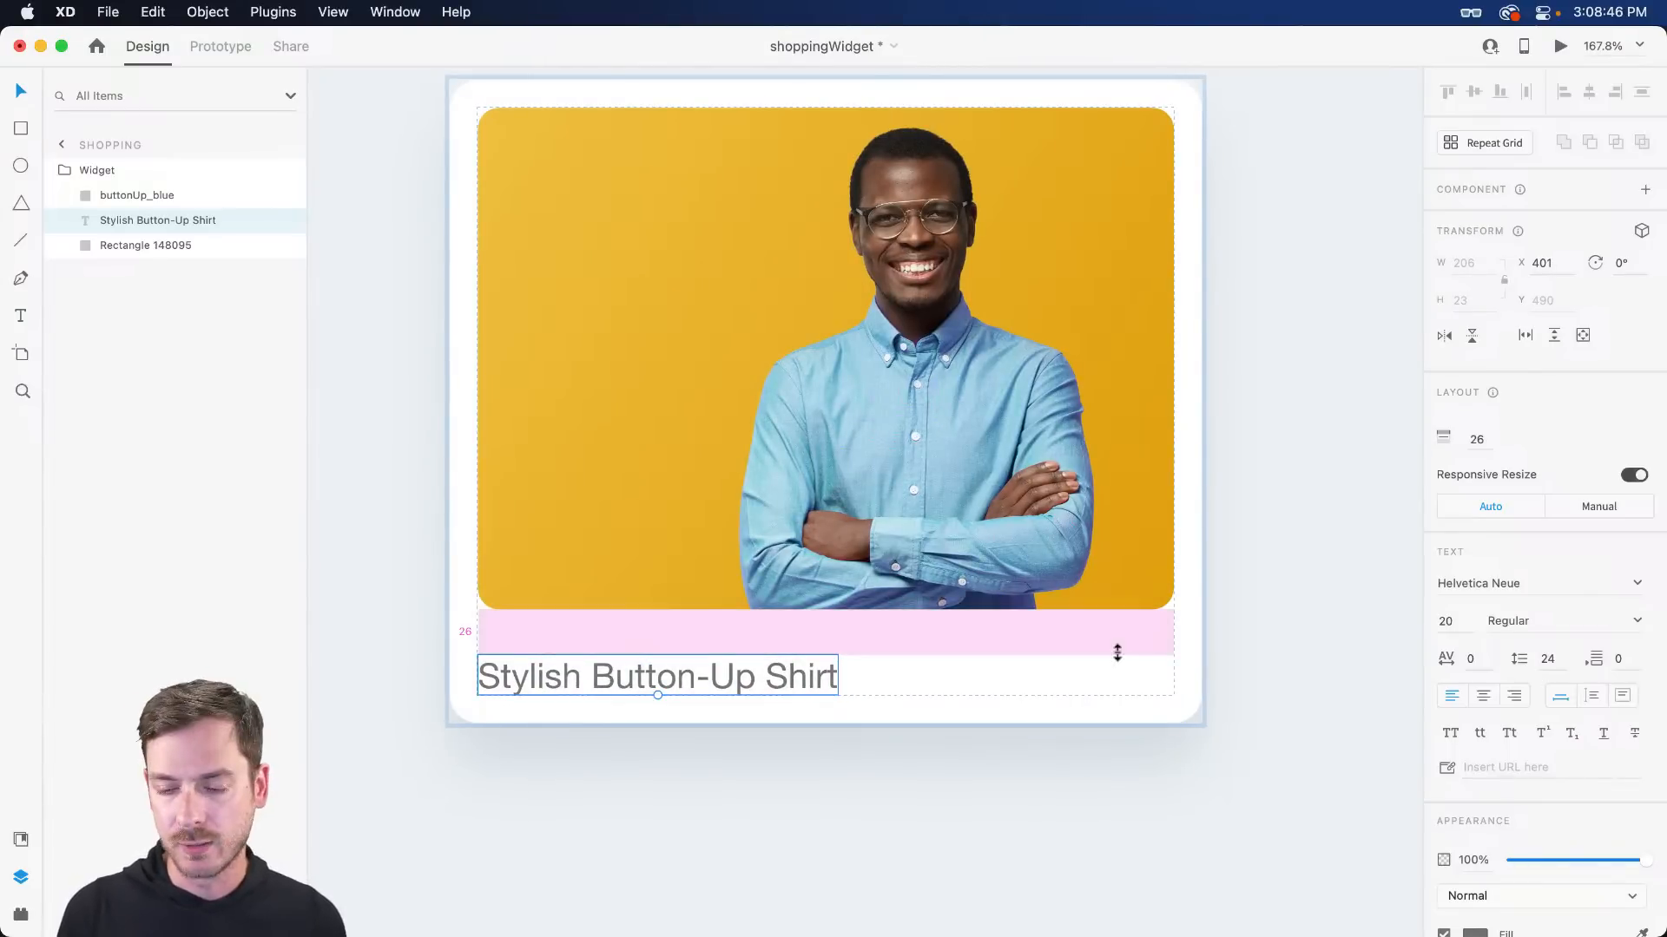
pyautogui.click(1509, 589)
pyautogui.write('Jubilat')
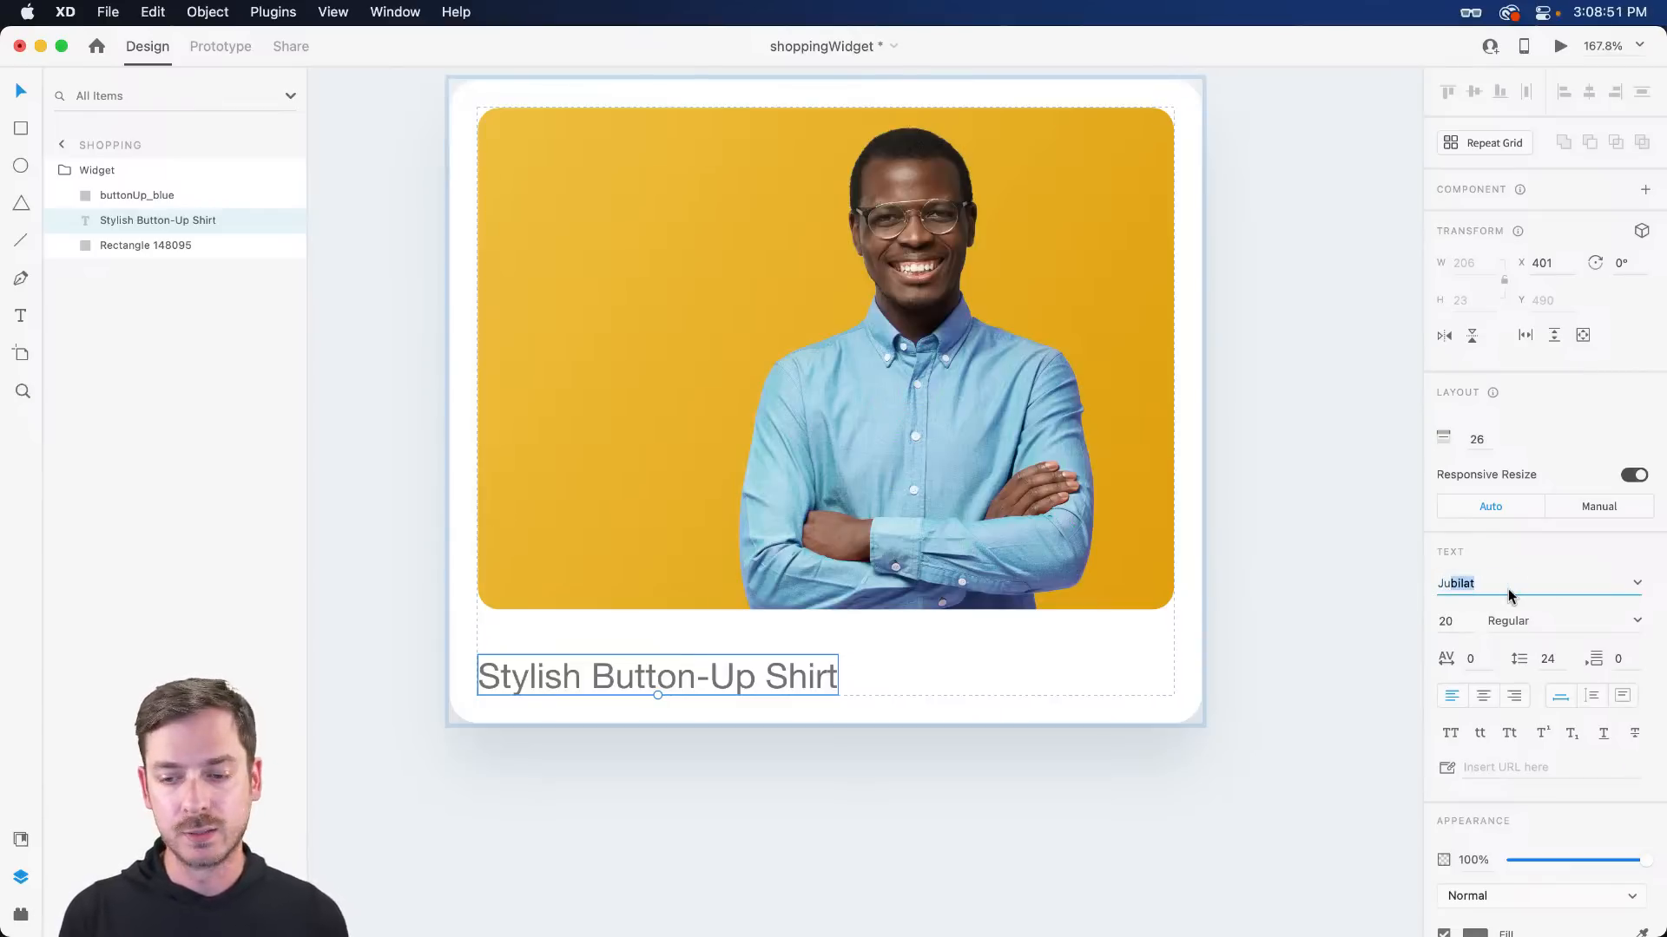
pyautogui.press('Return')
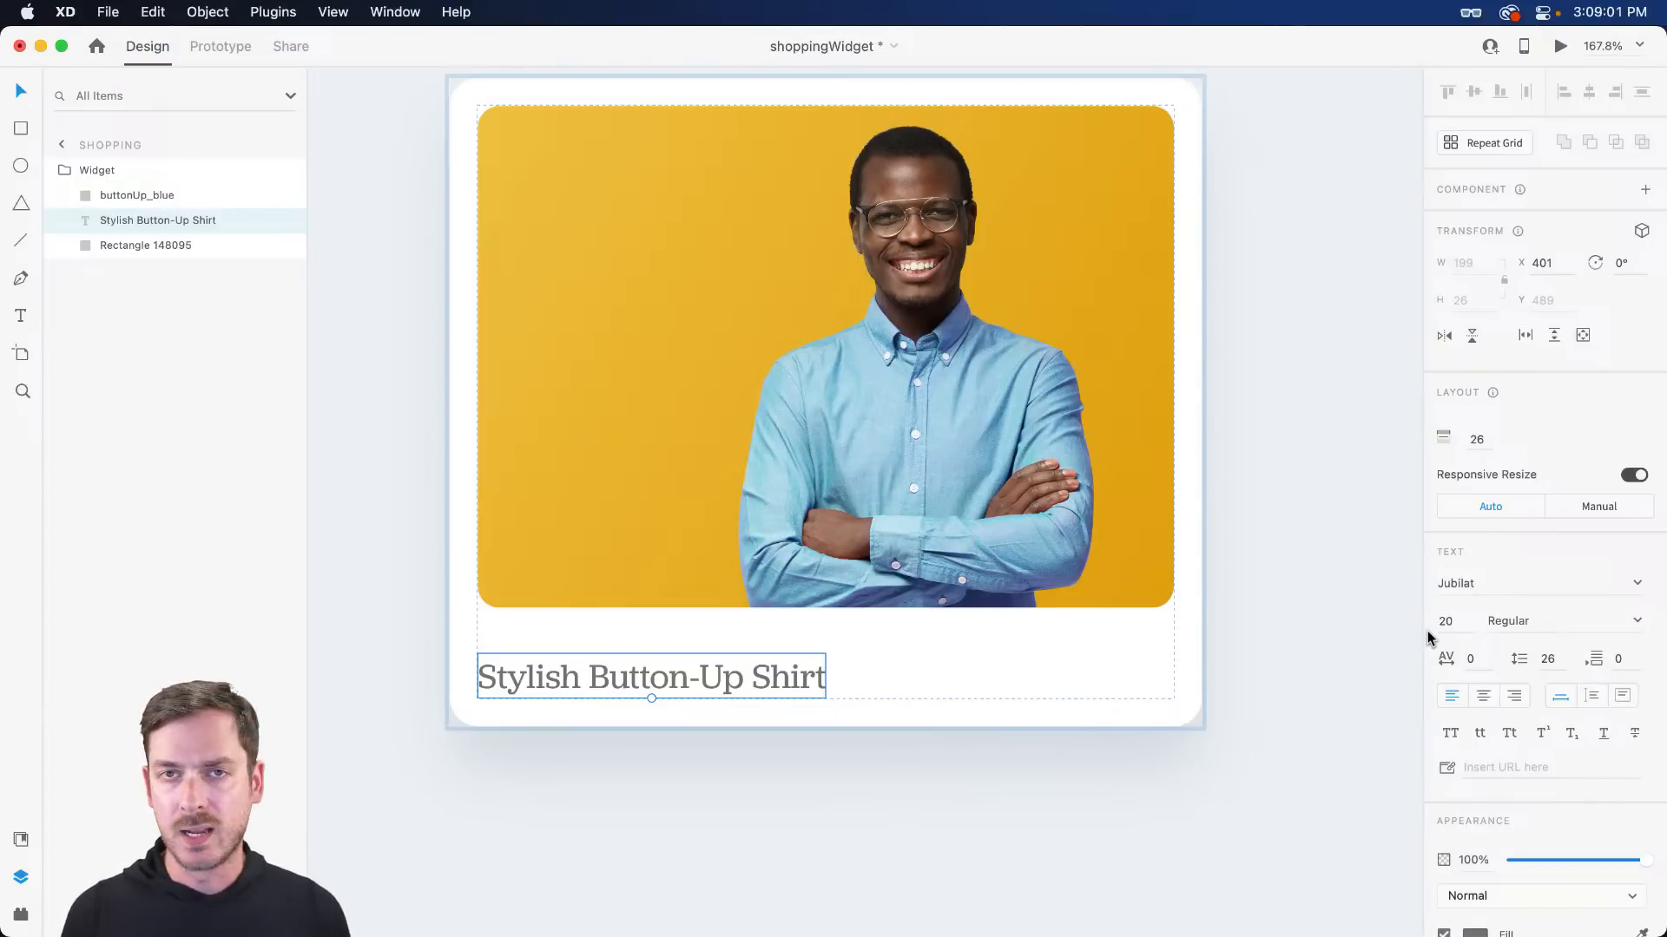
pyautogui.click(1637, 622)
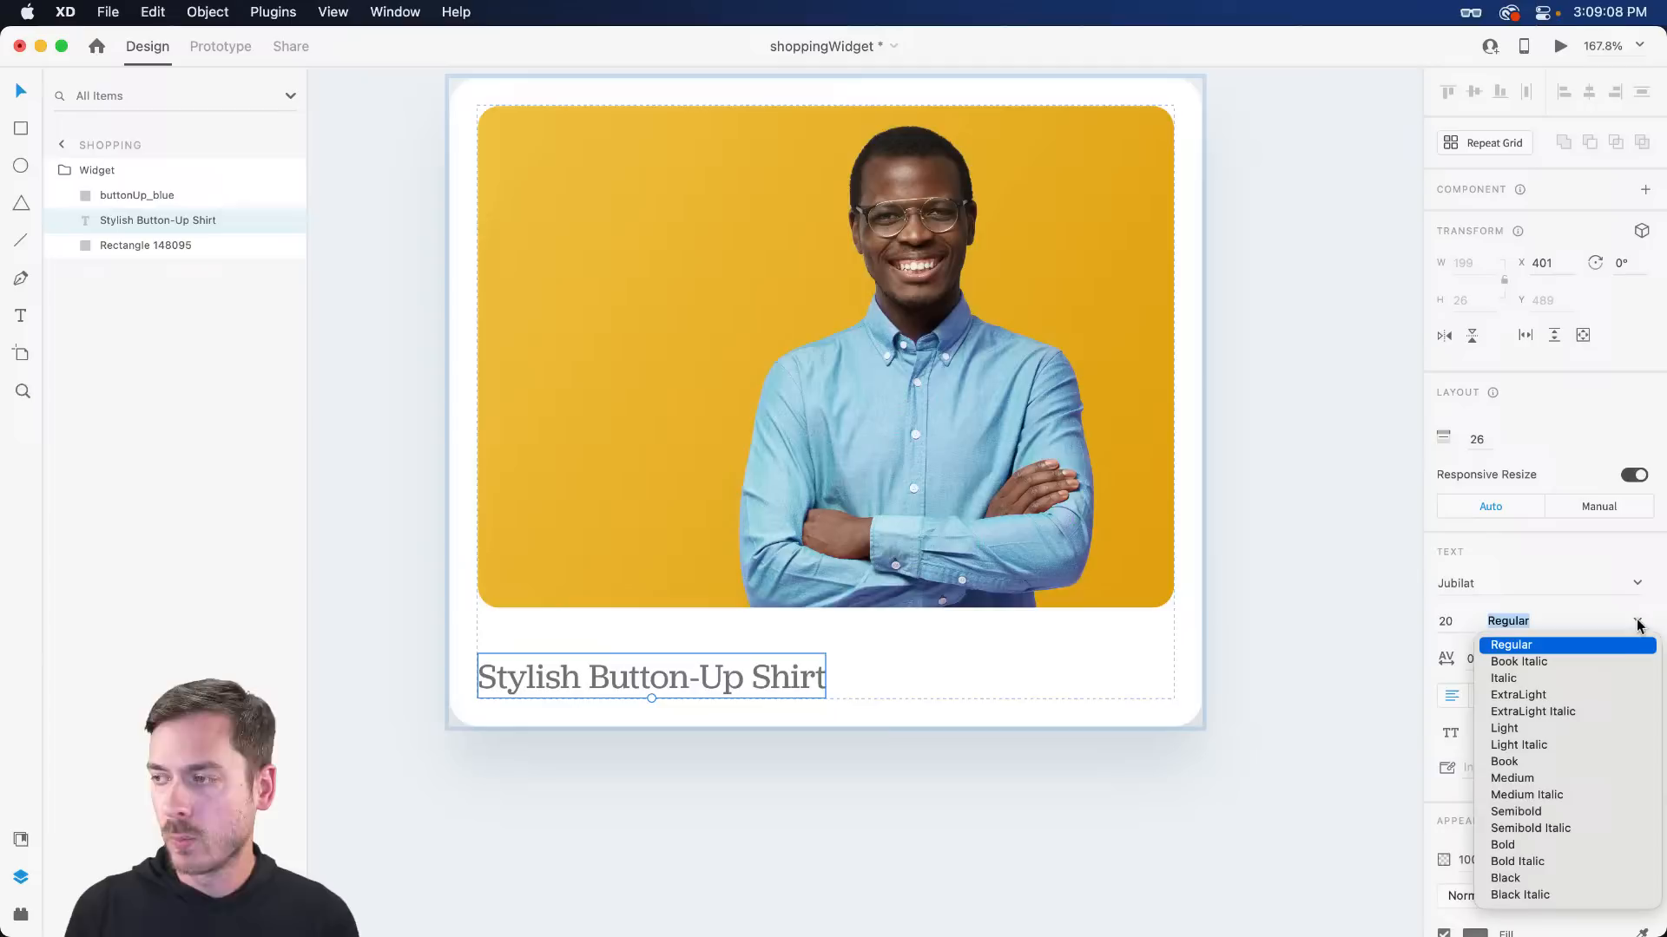
pyautogui.click(1519, 812)
# - Give the title a dark grey #3C4046 fill
pyautogui.scroll(-5, 1521, 808)
pyautogui.click(1473, 722)
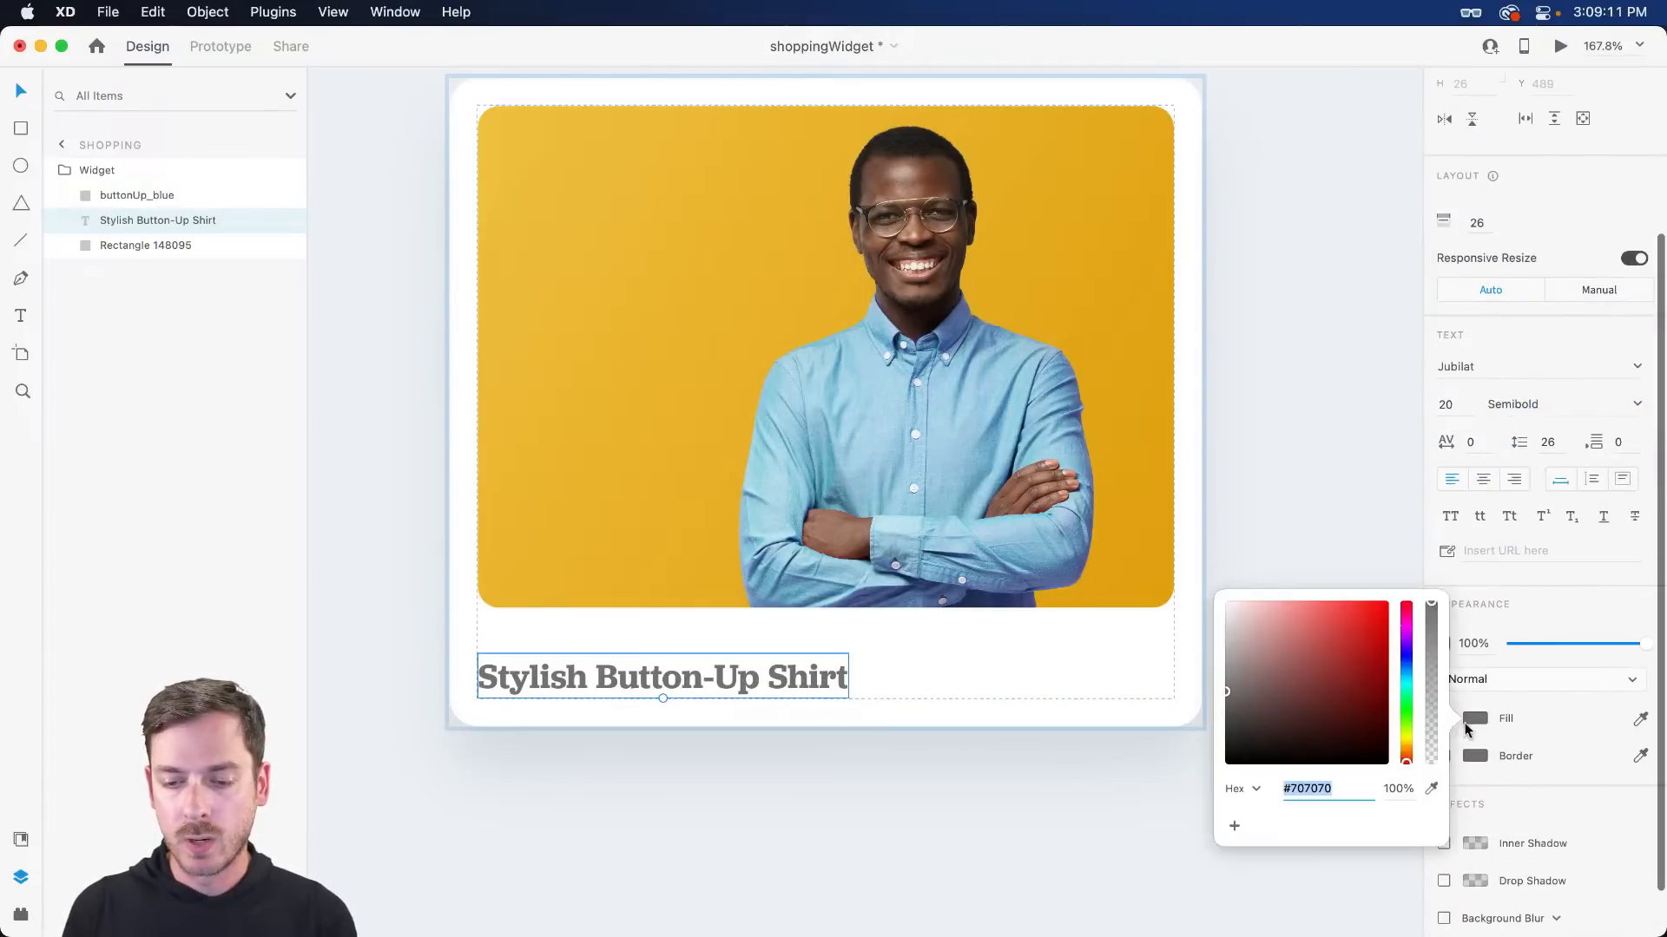
pyautogui.click(1256, 727)
pyautogui.moveTo(1405, 680); pyautogui.dragTo(1407, 665)
pyautogui.moveTo(1256, 725); pyautogui.dragTo(1250, 722)
pyautogui.click(1533, 617)
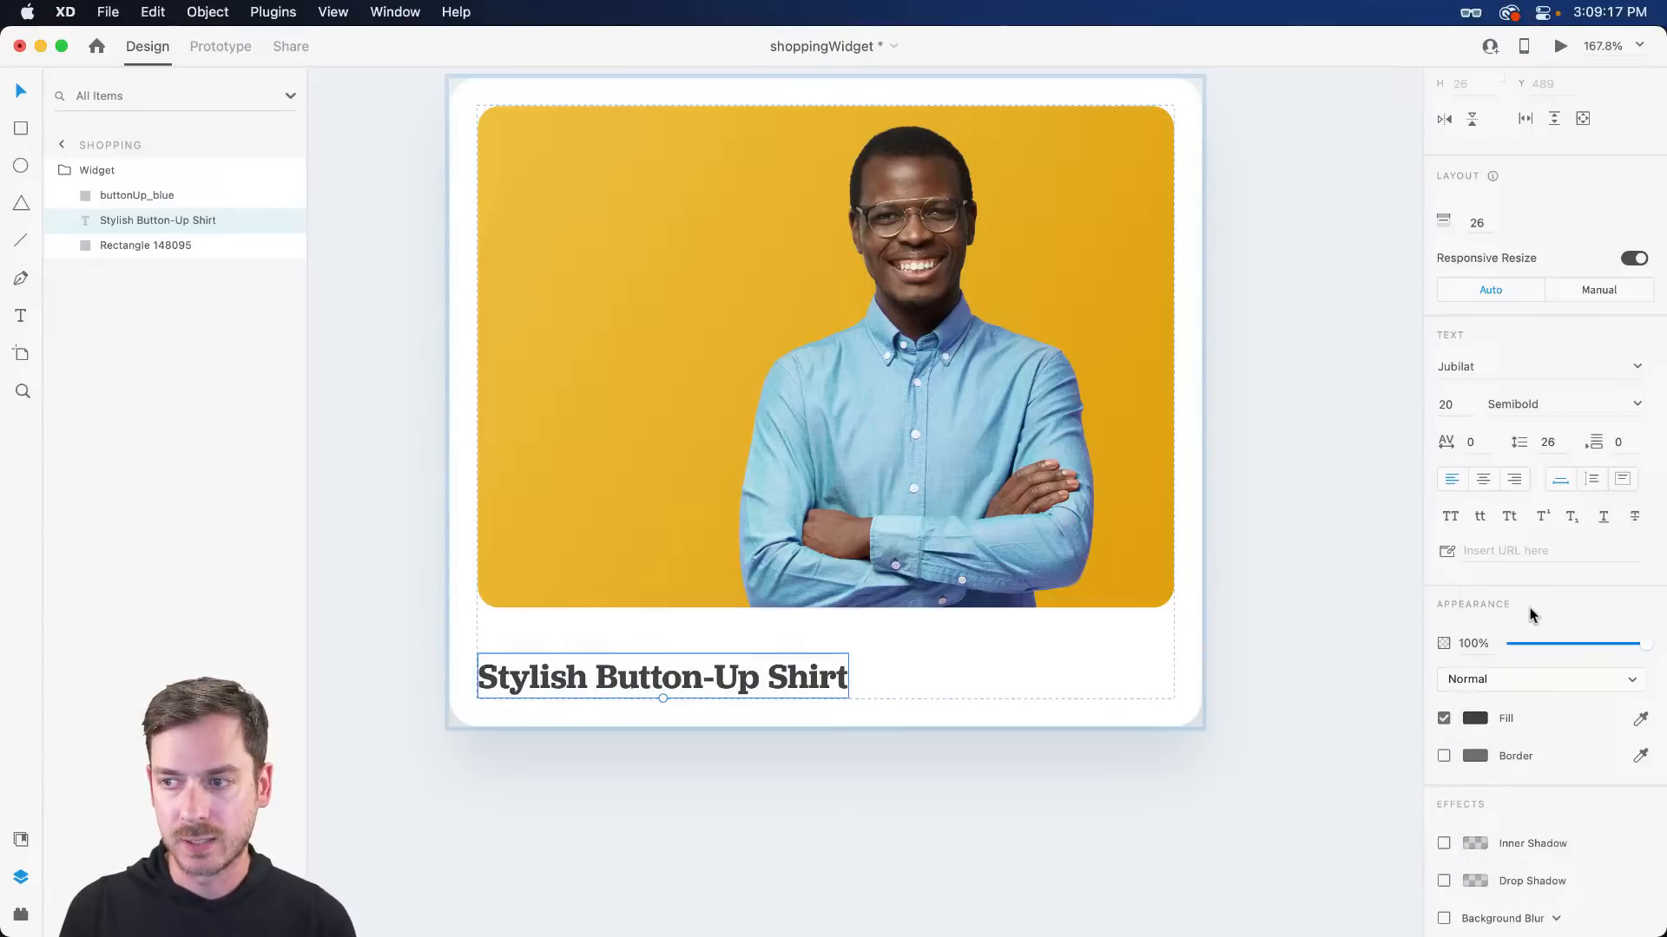
# - Reduce the photo-to-title gap to 16 and check the card in a live preview
pyautogui.moveTo(659, 632); pyautogui.dragTo(666, 613)
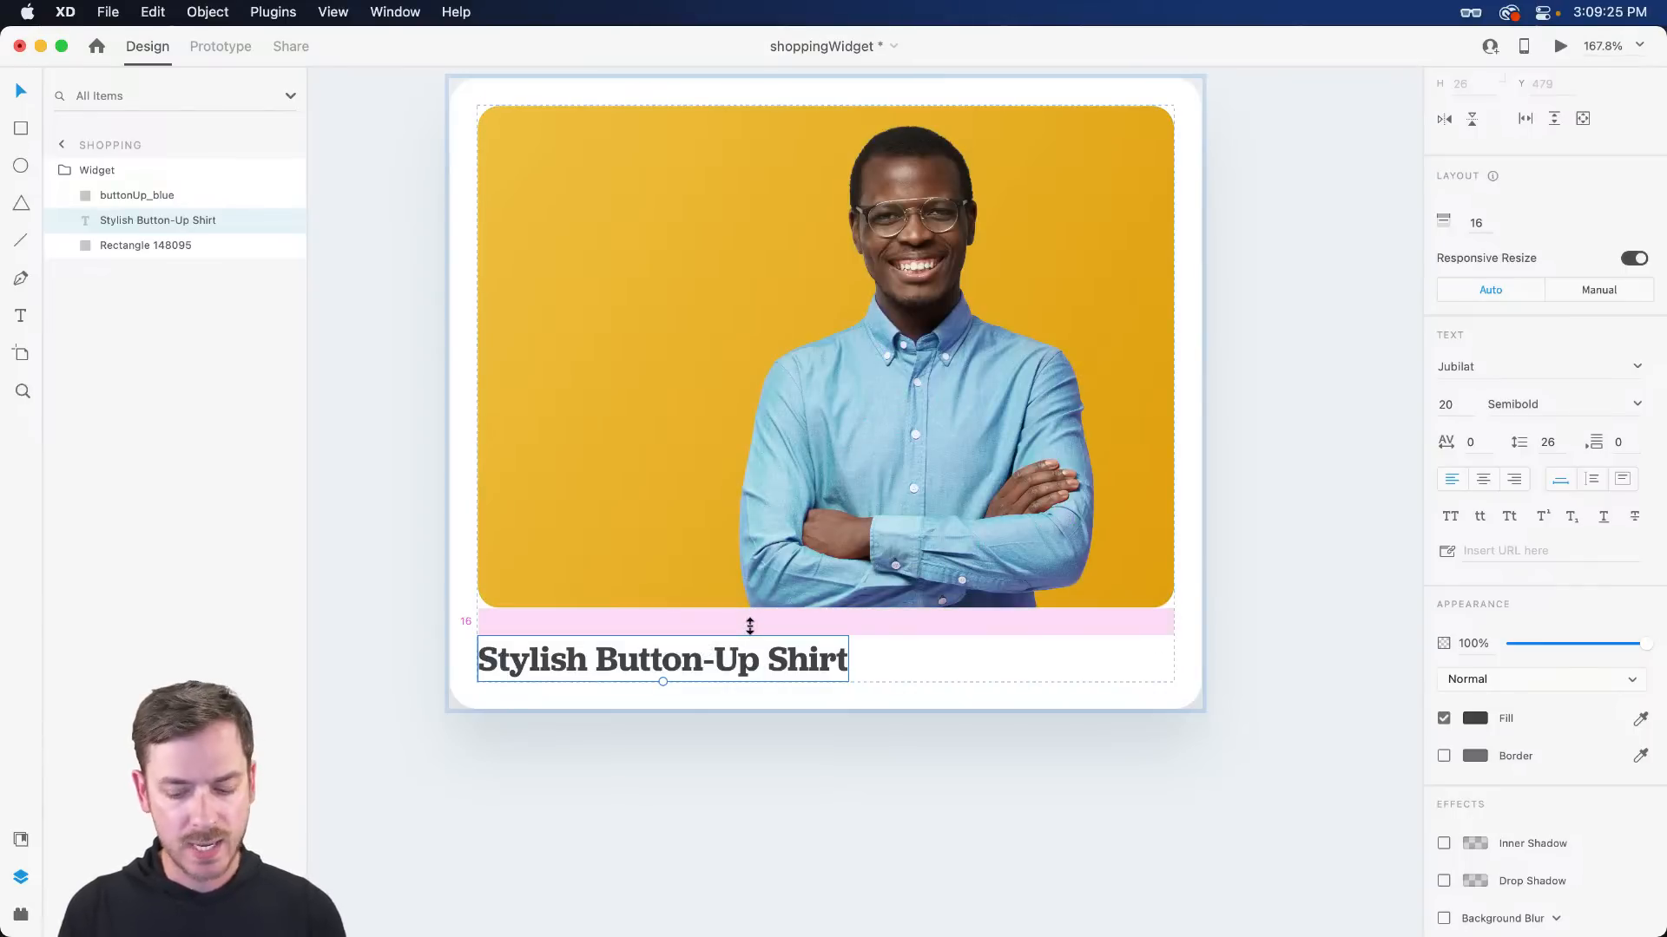
pyautogui.press('super+Return')
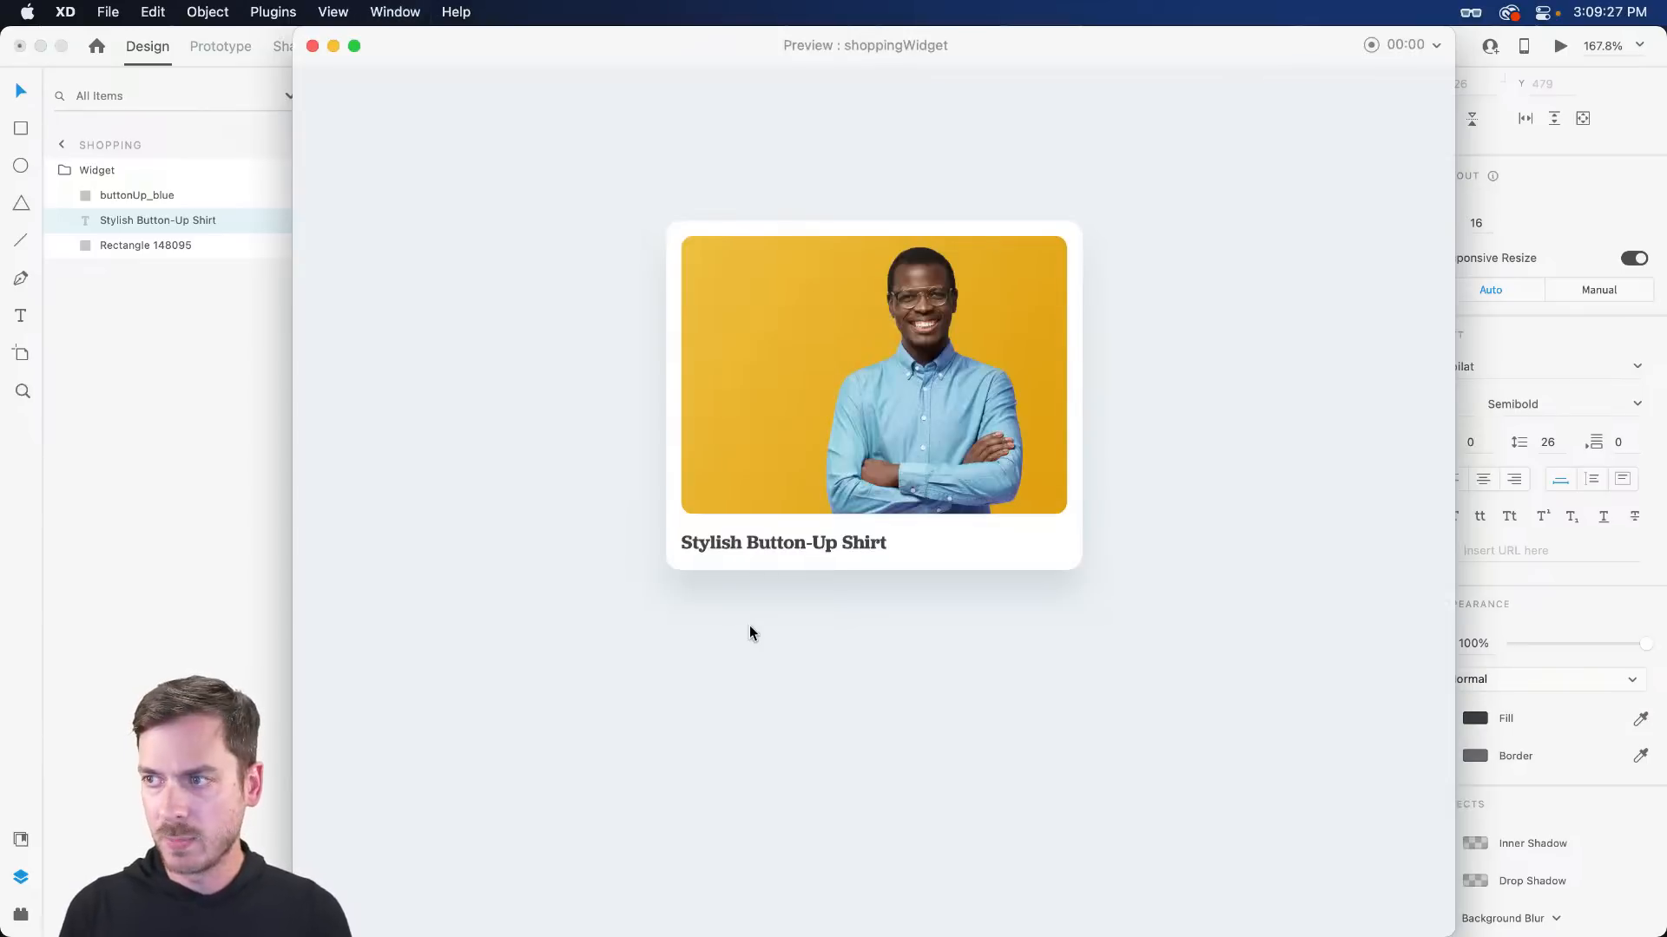
pyautogui.press('super+w')
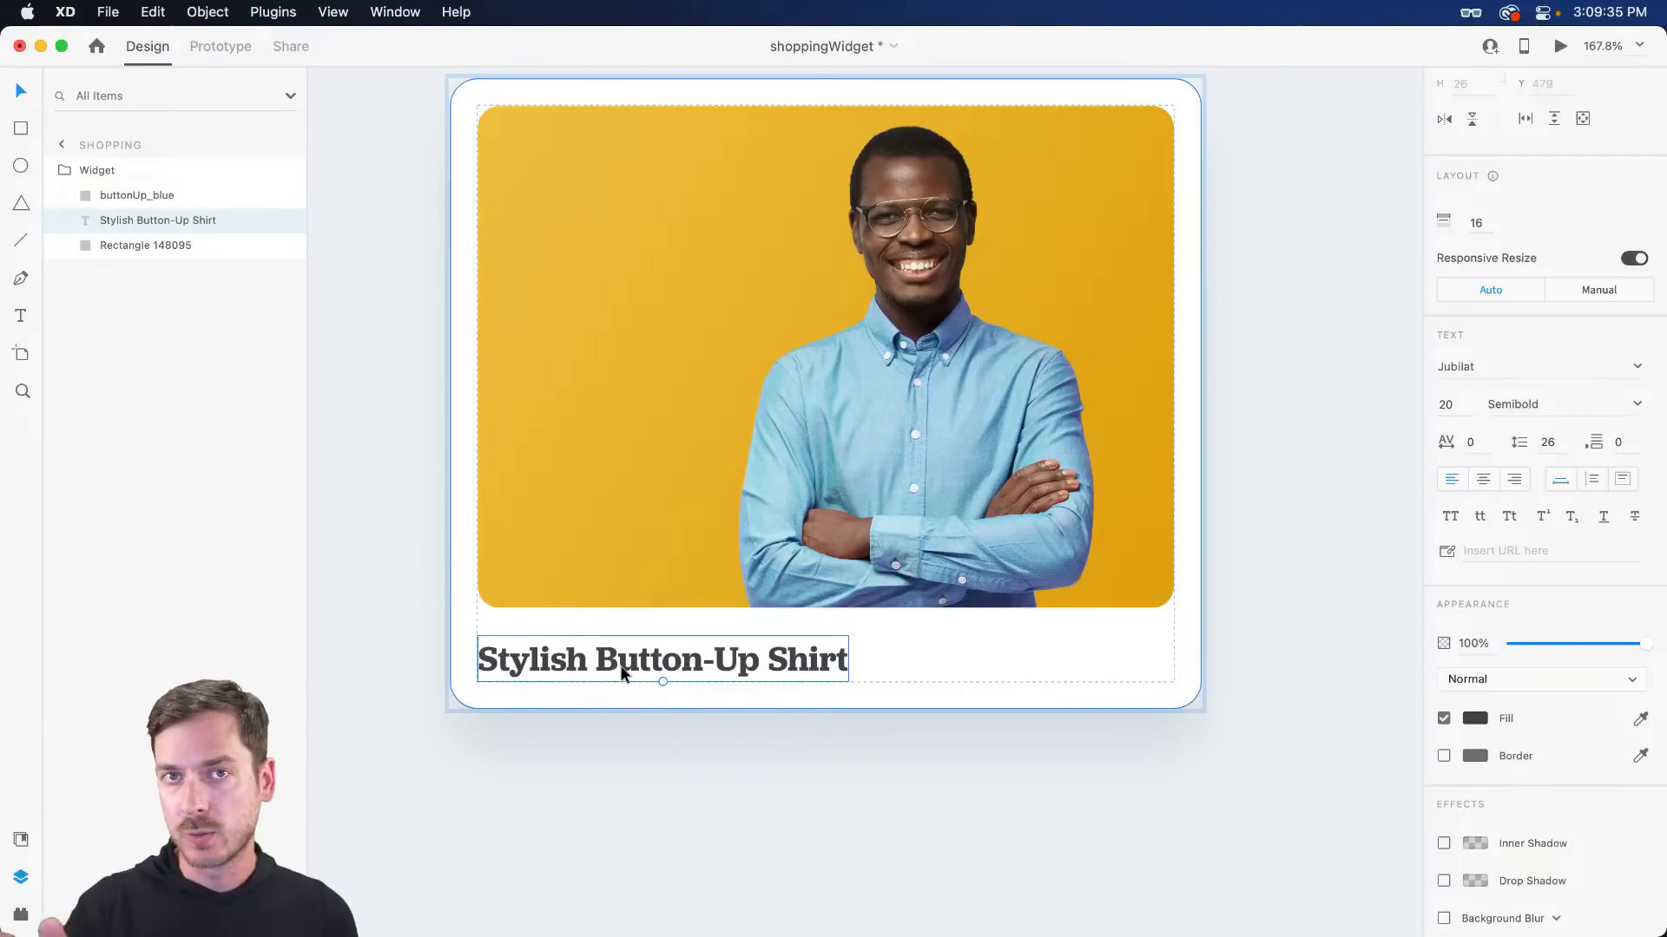
# - Duplicate the title and change the copy's text to $49.99
pyautogui.press('super+d')
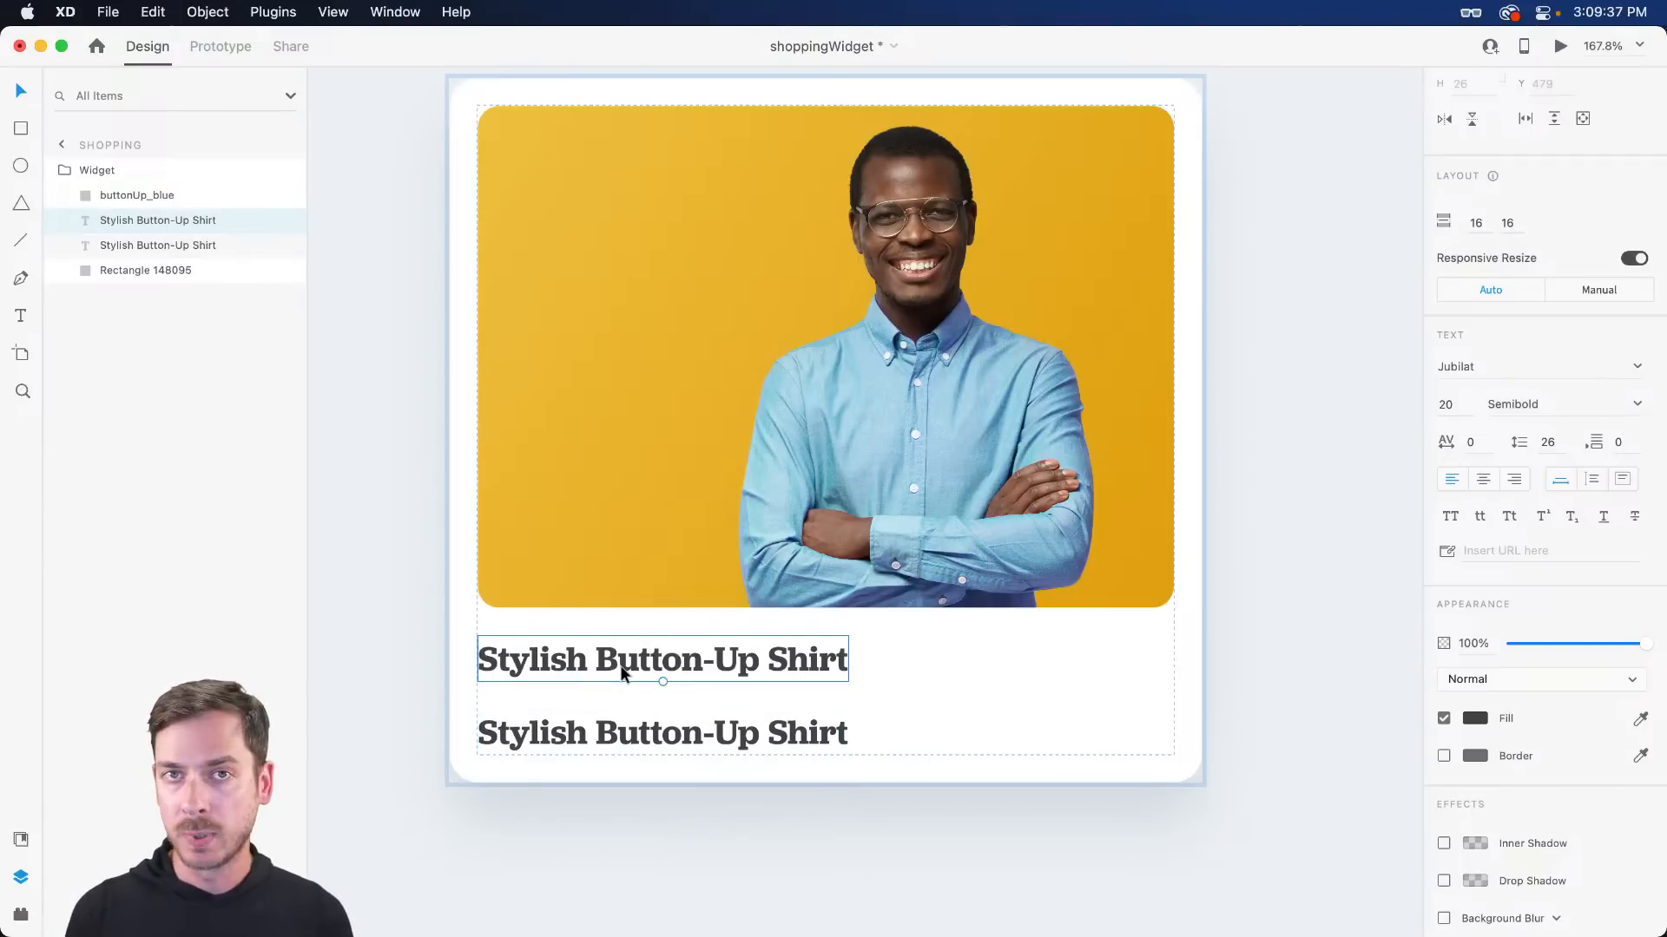
pyautogui.scroll(-4, 647, 677)
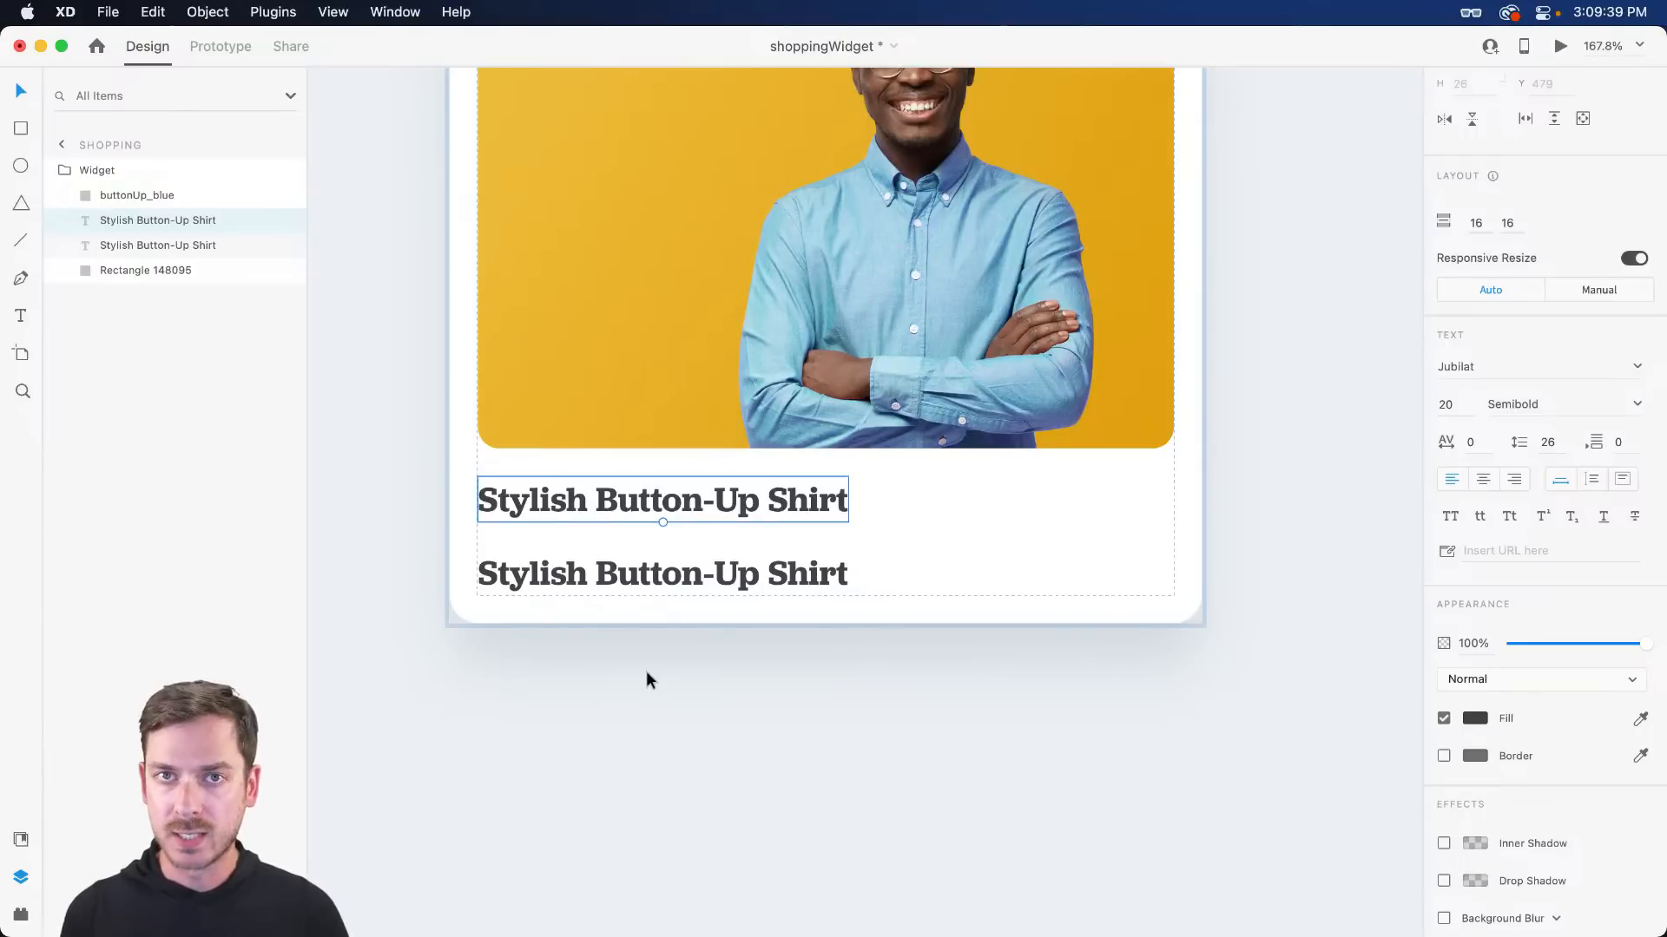
pyautogui.doubleClick(616, 578)
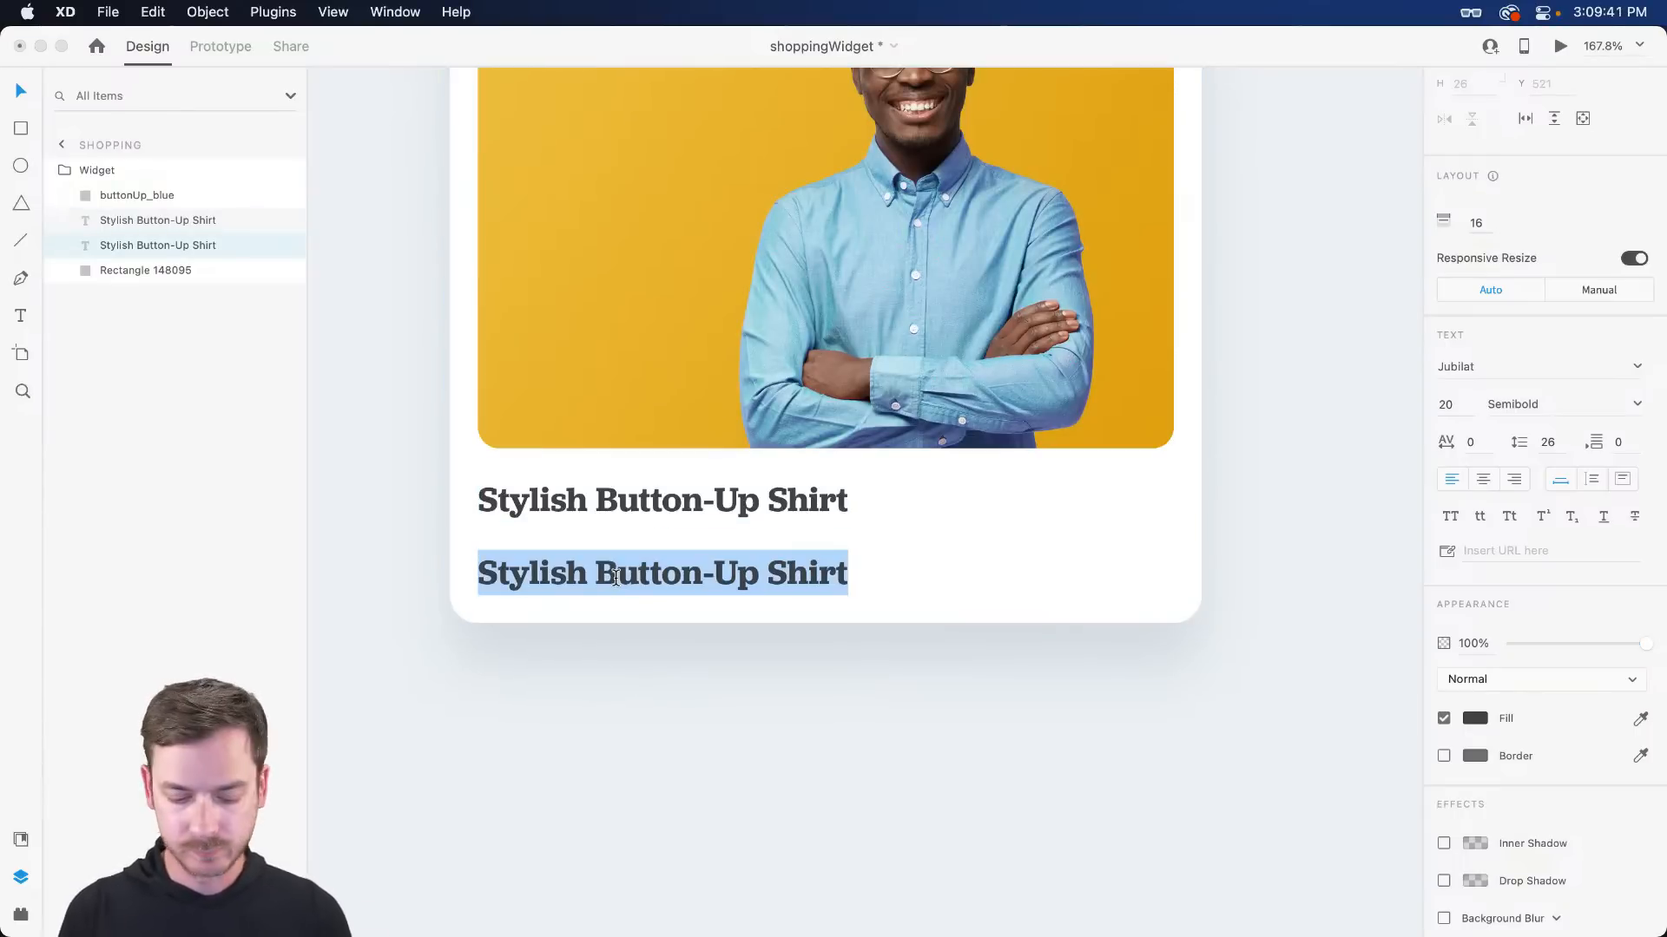
pyautogui.write('$49')
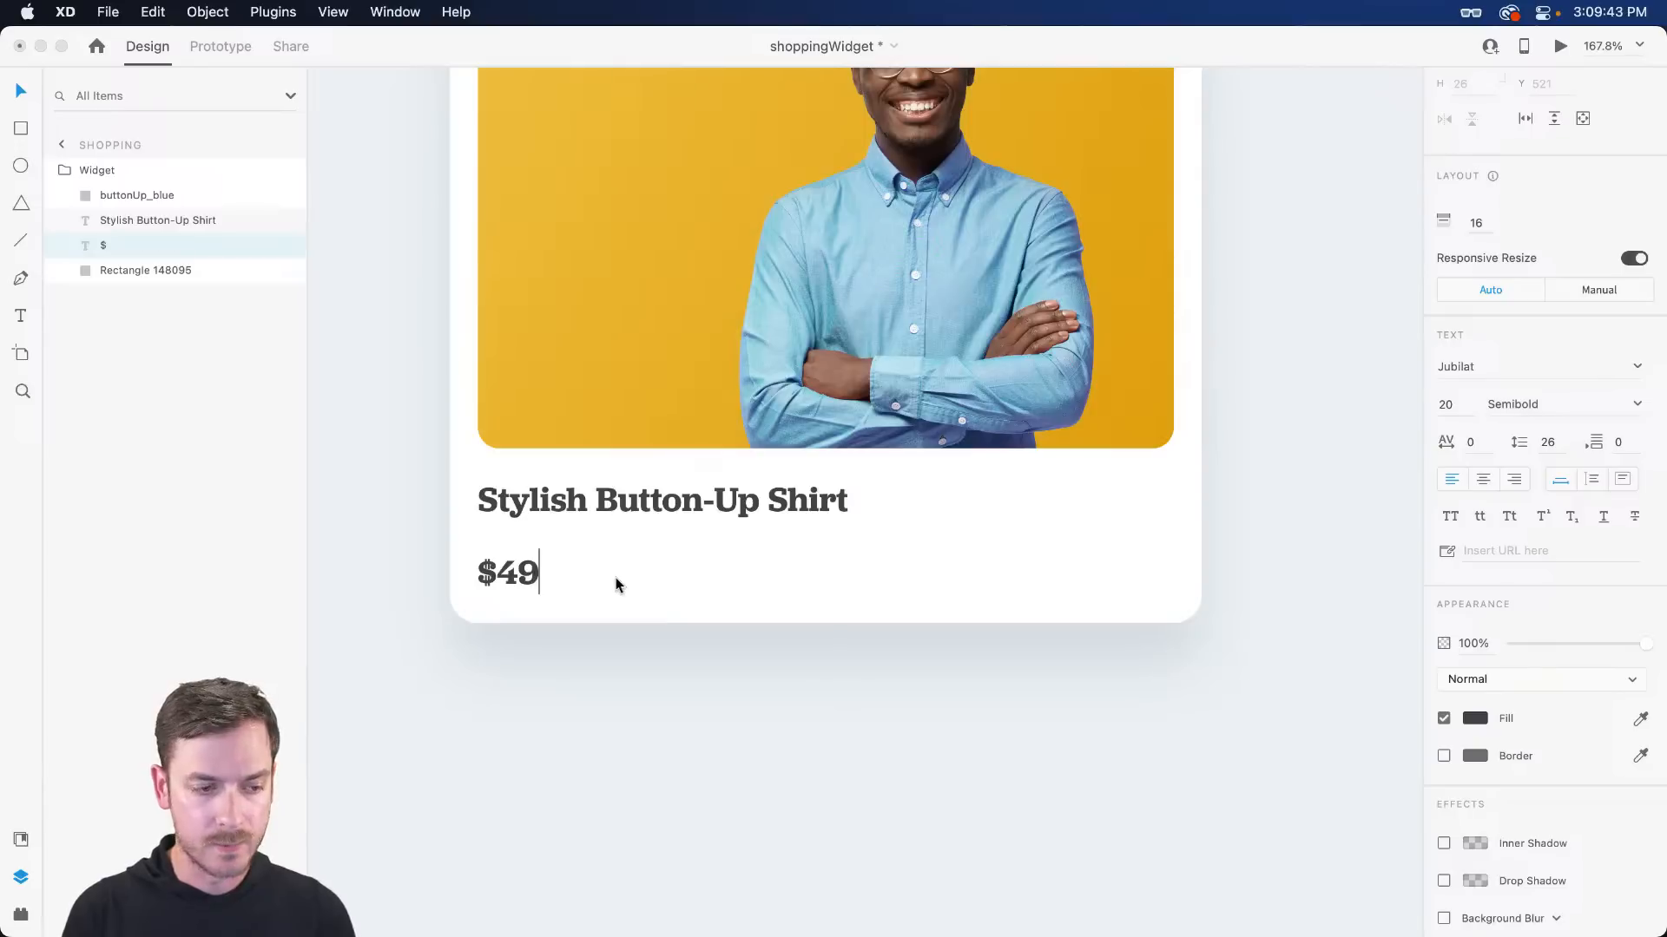
pyautogui.write('.99')
pyautogui.press('Escape')
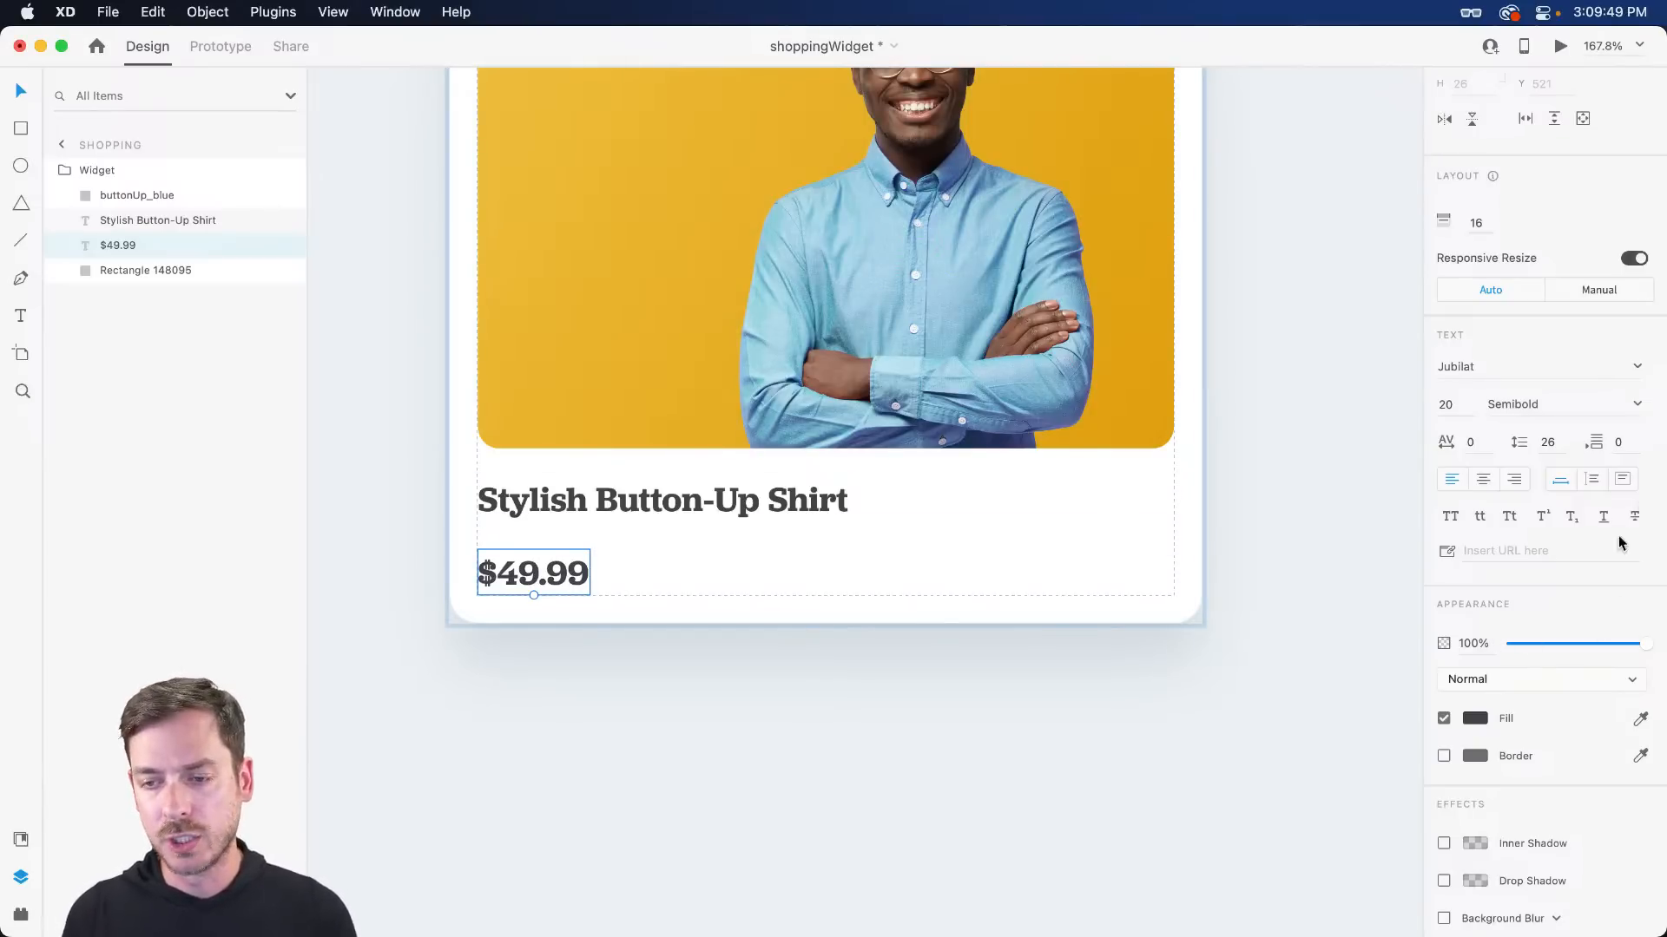
# - Set the price to Jubilat Medium size 18, spaced 8 below the title
pyautogui.click(1635, 406)
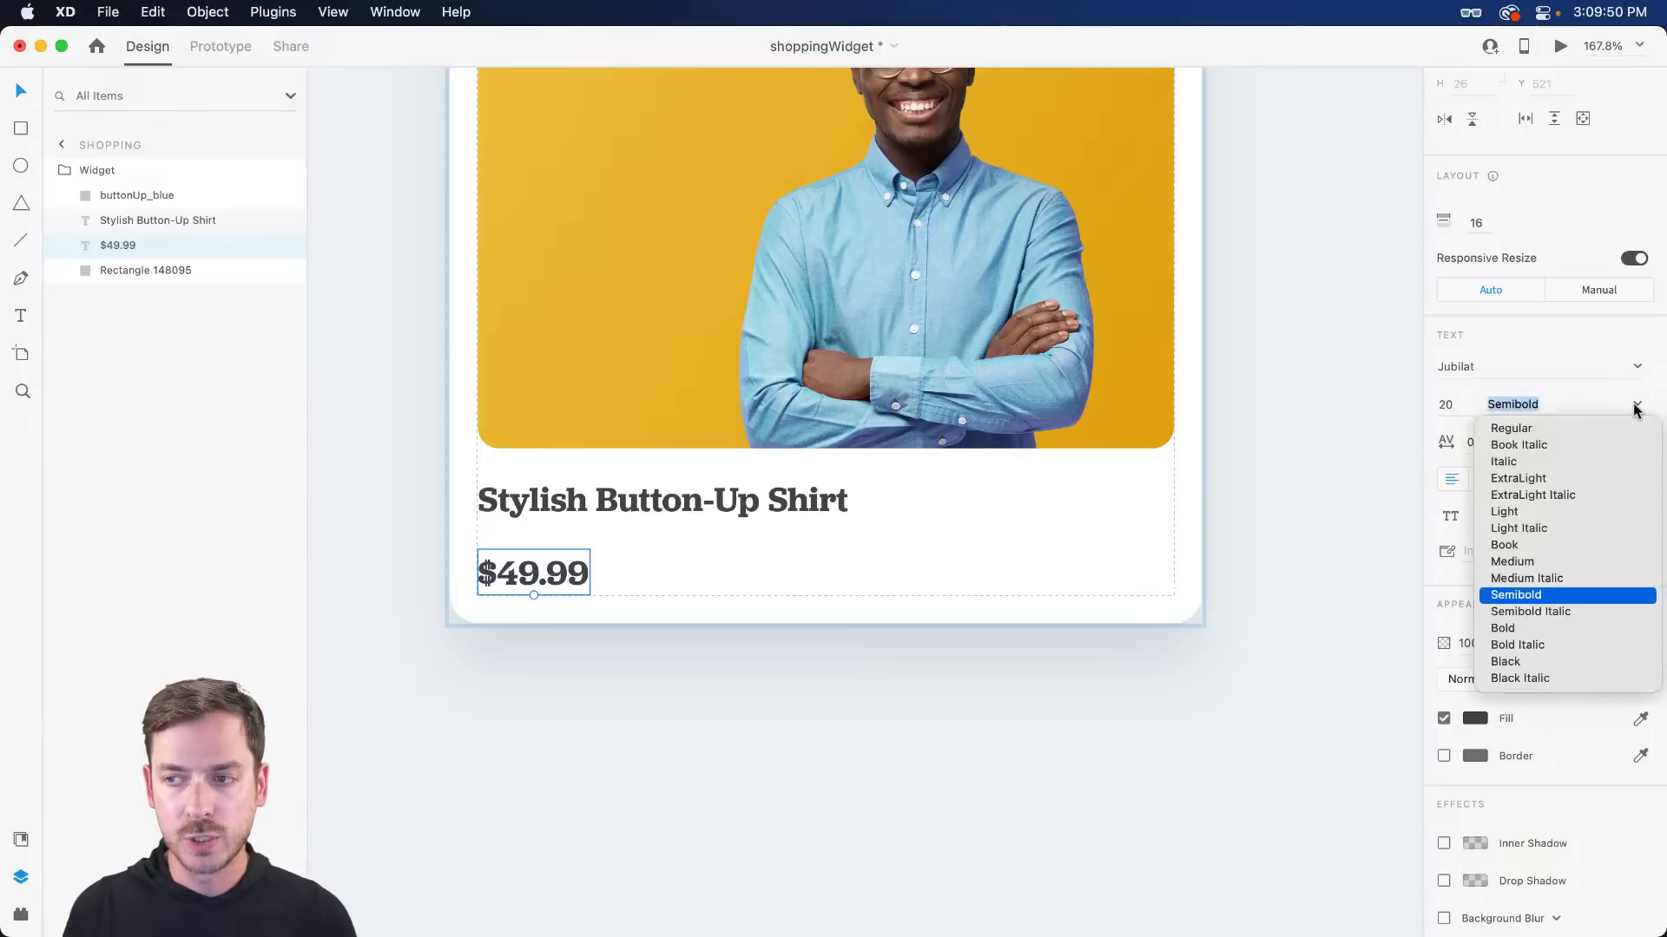
pyautogui.click(1521, 563)
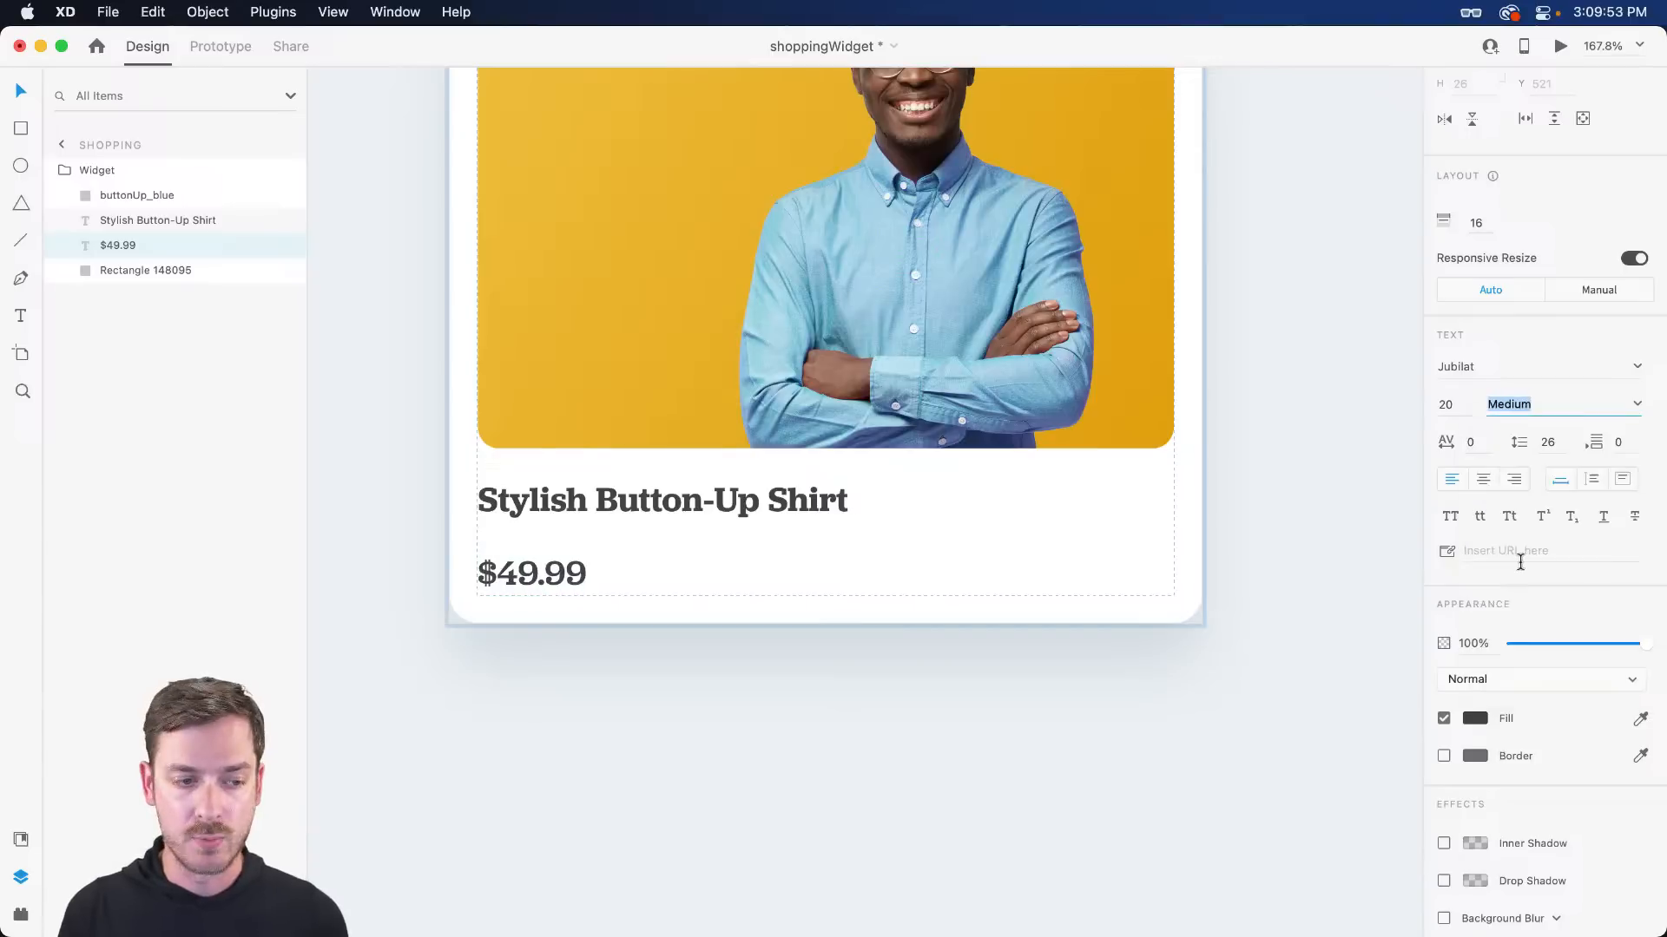
pyautogui.click(1458, 406)
pyautogui.write('18')
pyautogui.press('Return')
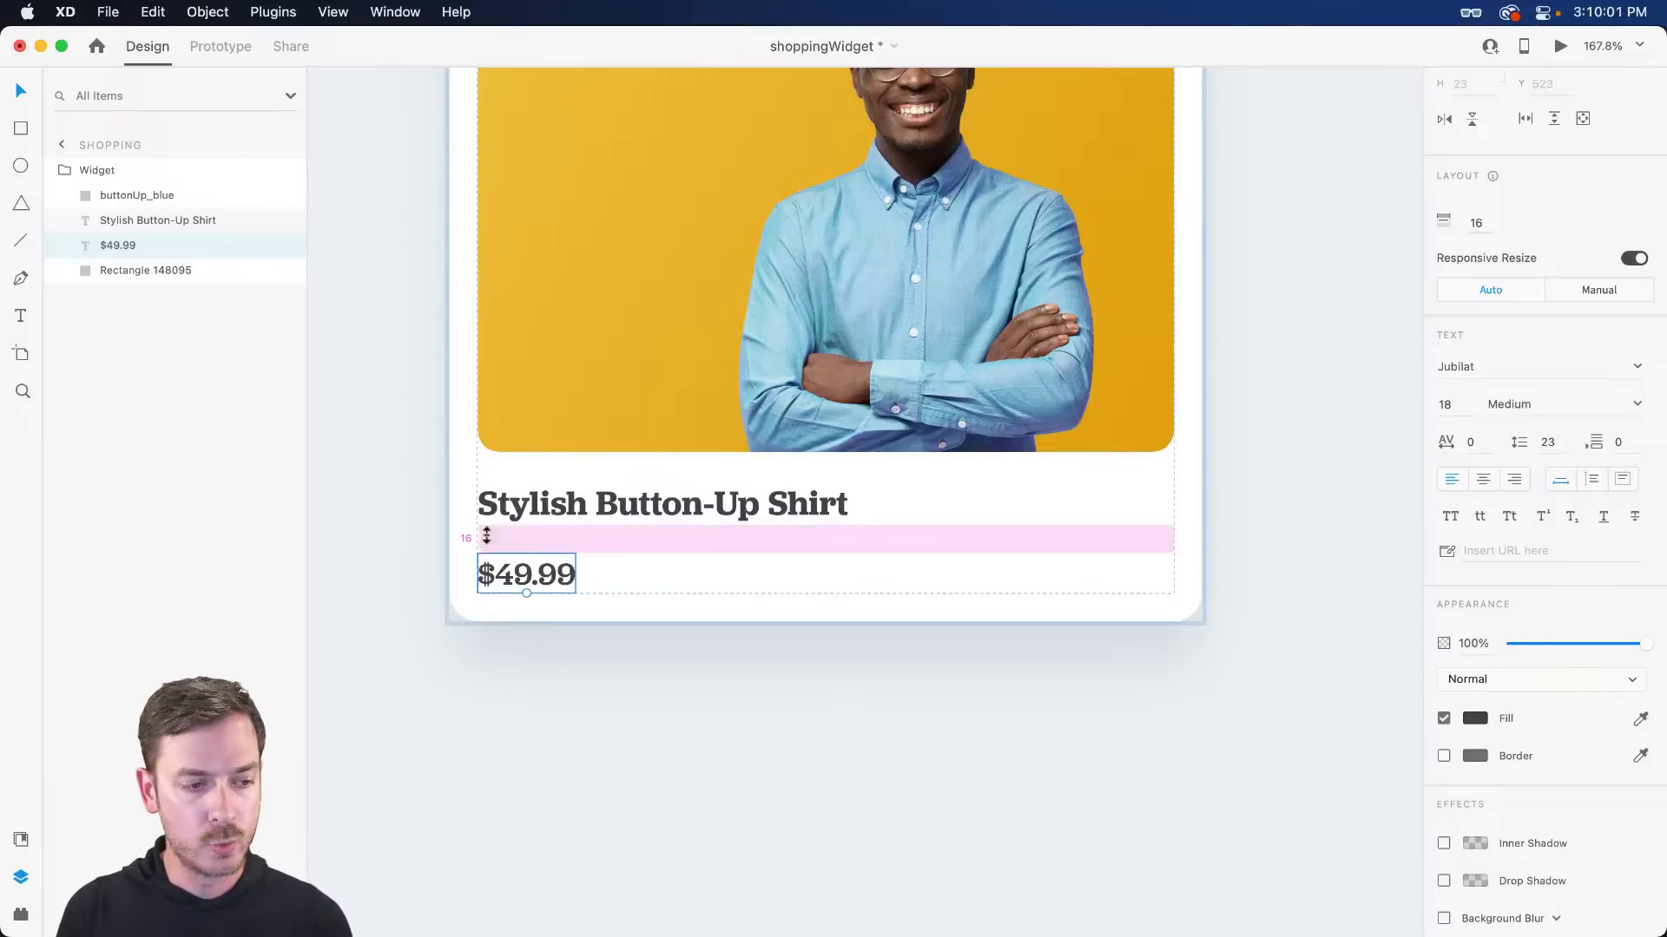
pyautogui.moveTo(539, 536); pyautogui.dragTo(542, 524)
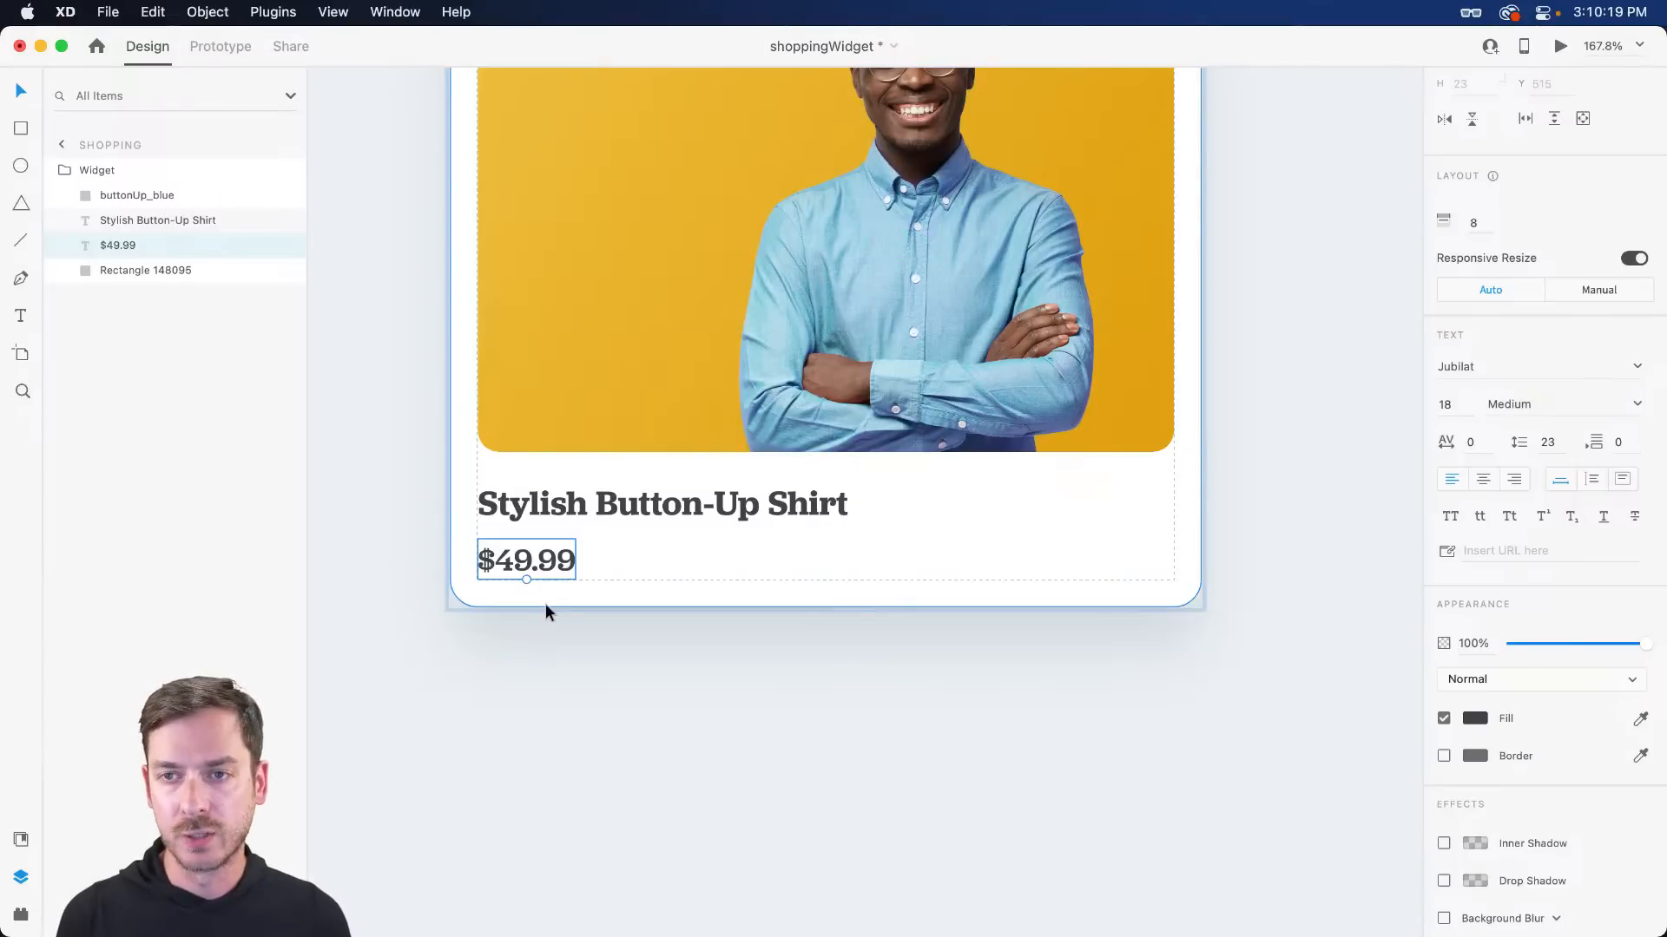
pyautogui.press('r')
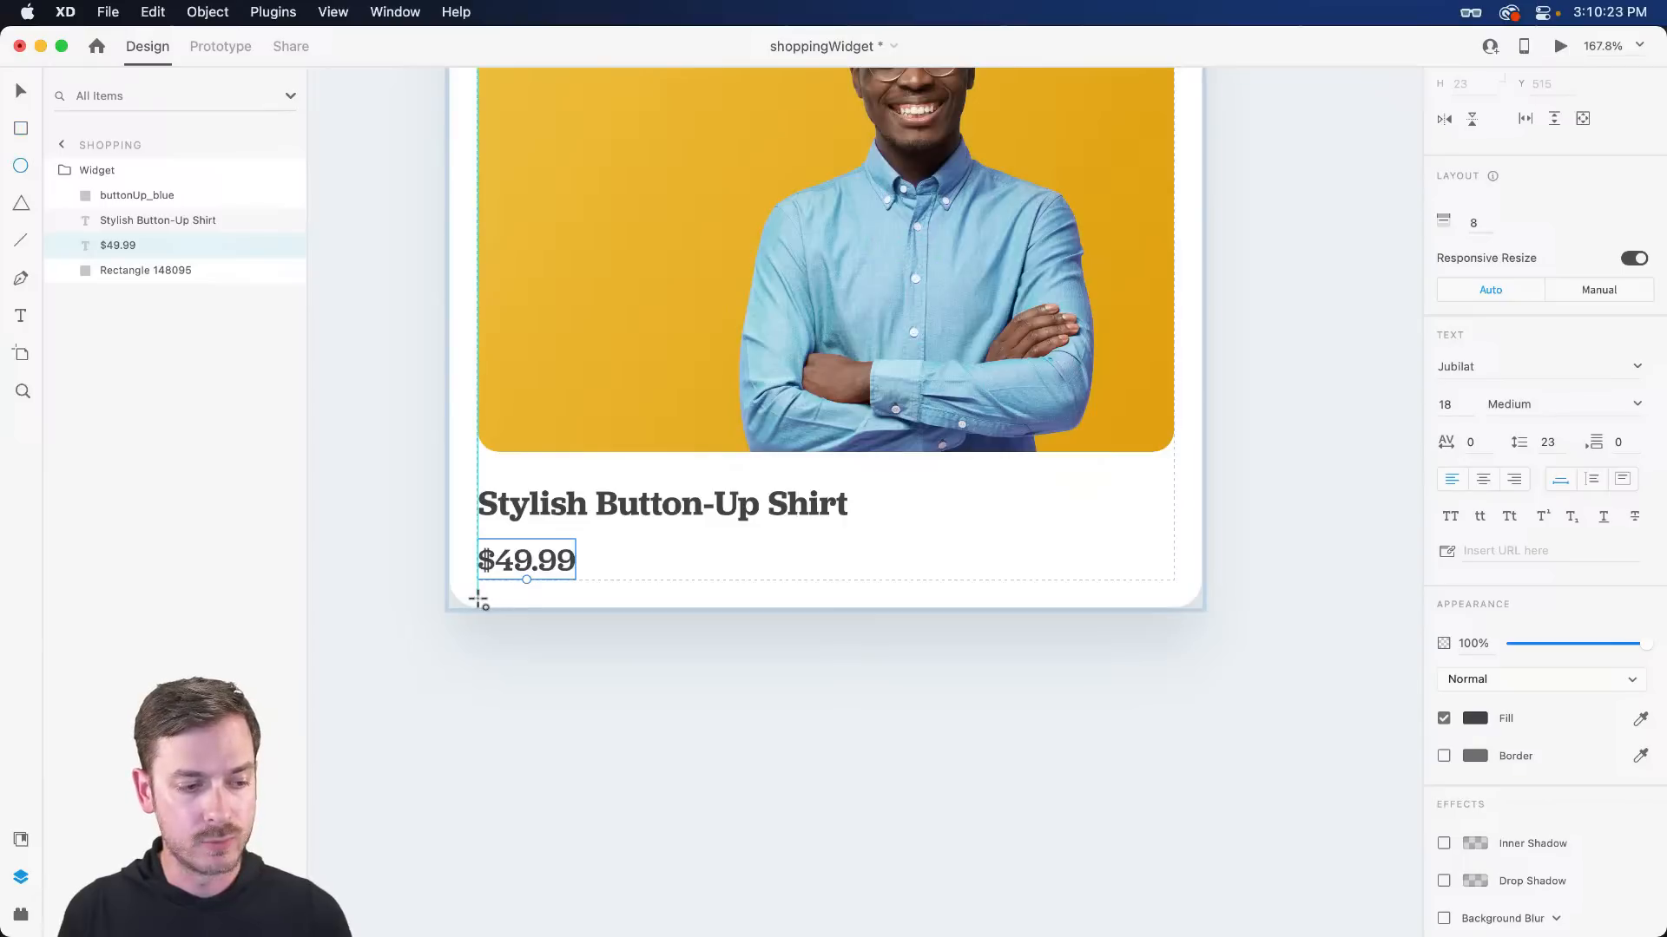
# - Draw a circle below the price with a bright blue fill and no border
pyautogui.press('e')
pyautogui.moveTo(476, 597); pyautogui.dragTo(541, 658)
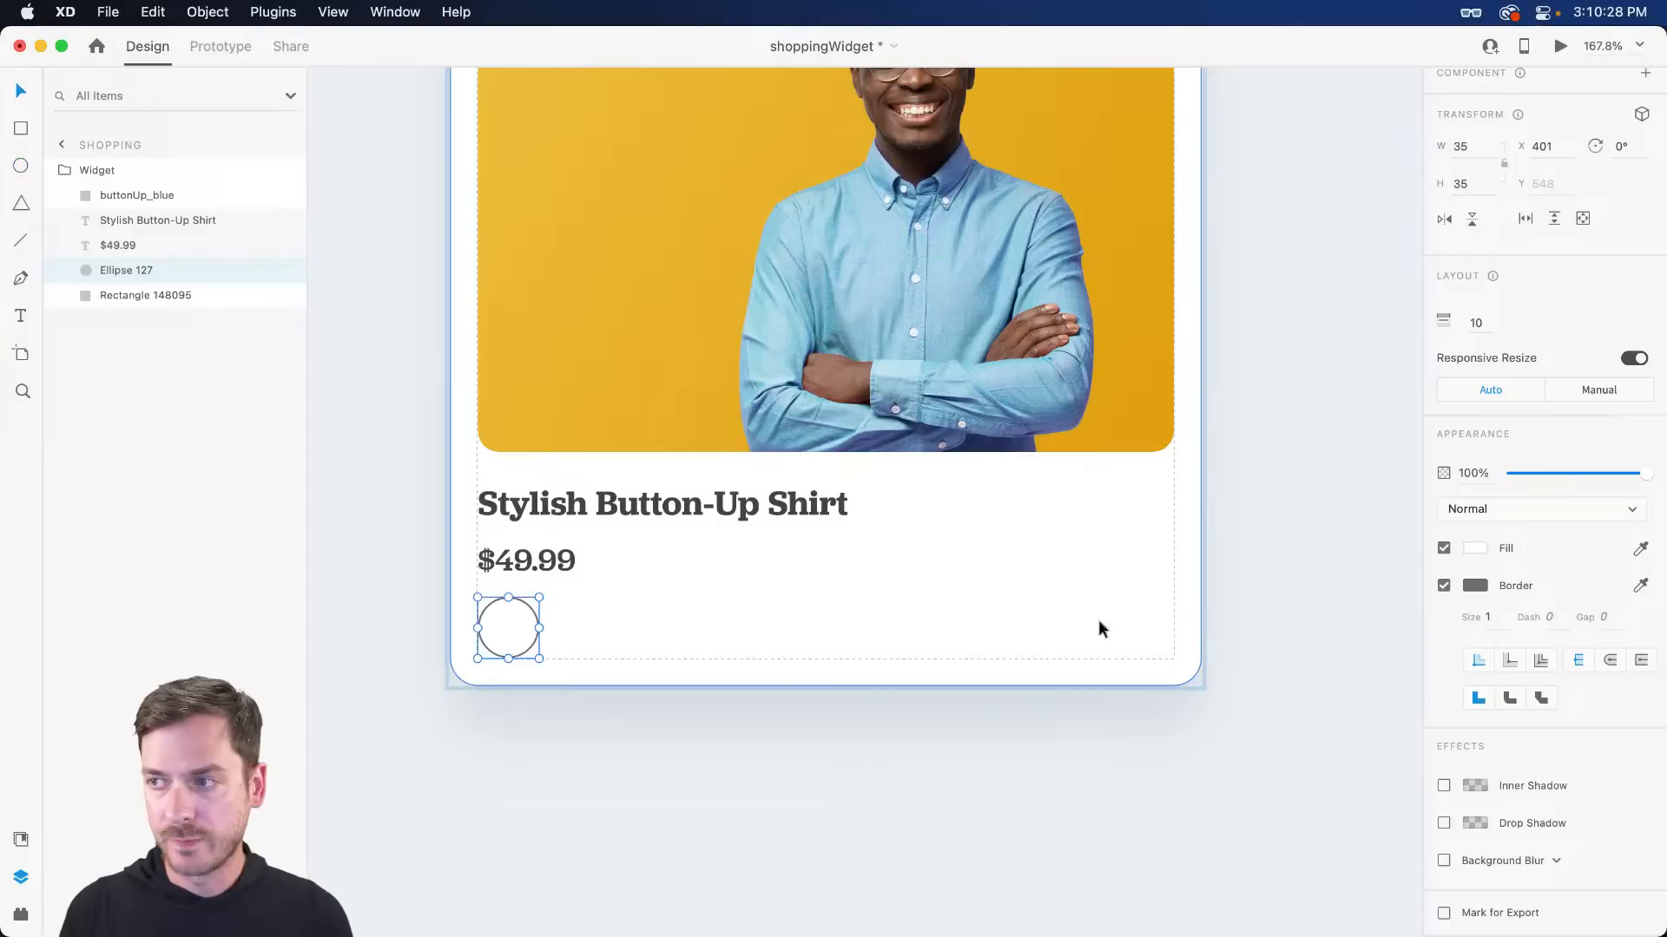
pyautogui.click(1479, 550)
pyautogui.click(1355, 468)
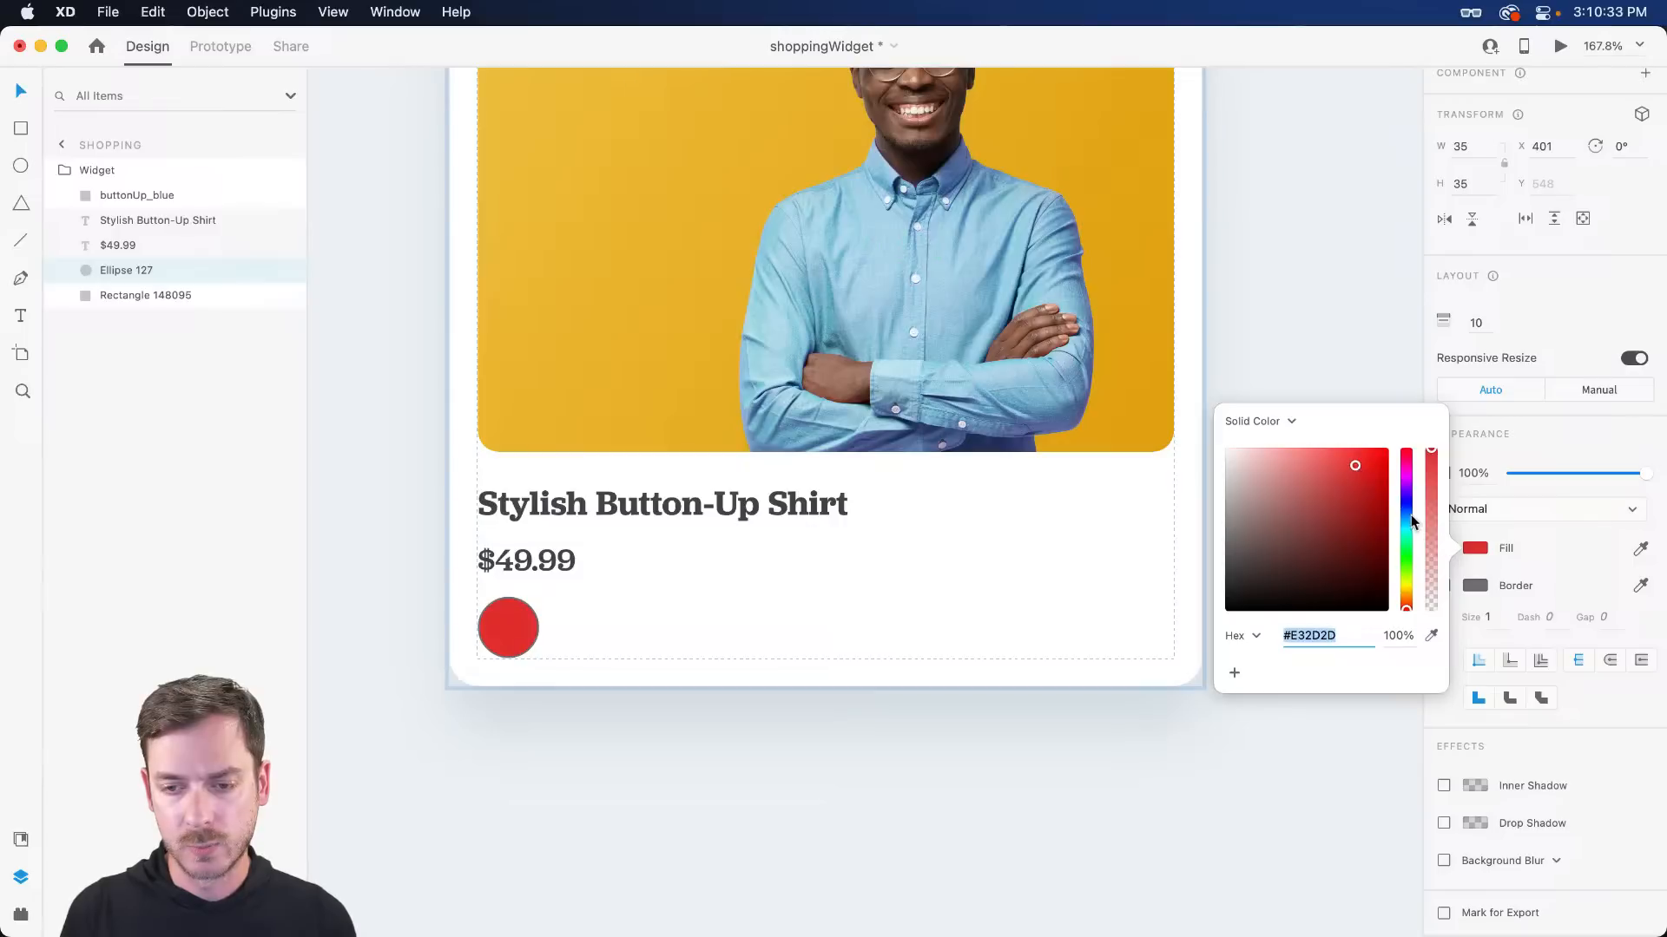
pyautogui.moveTo(1408, 514); pyautogui.dragTo(1407, 512)
pyautogui.click(1355, 455)
pyautogui.click(1603, 452)
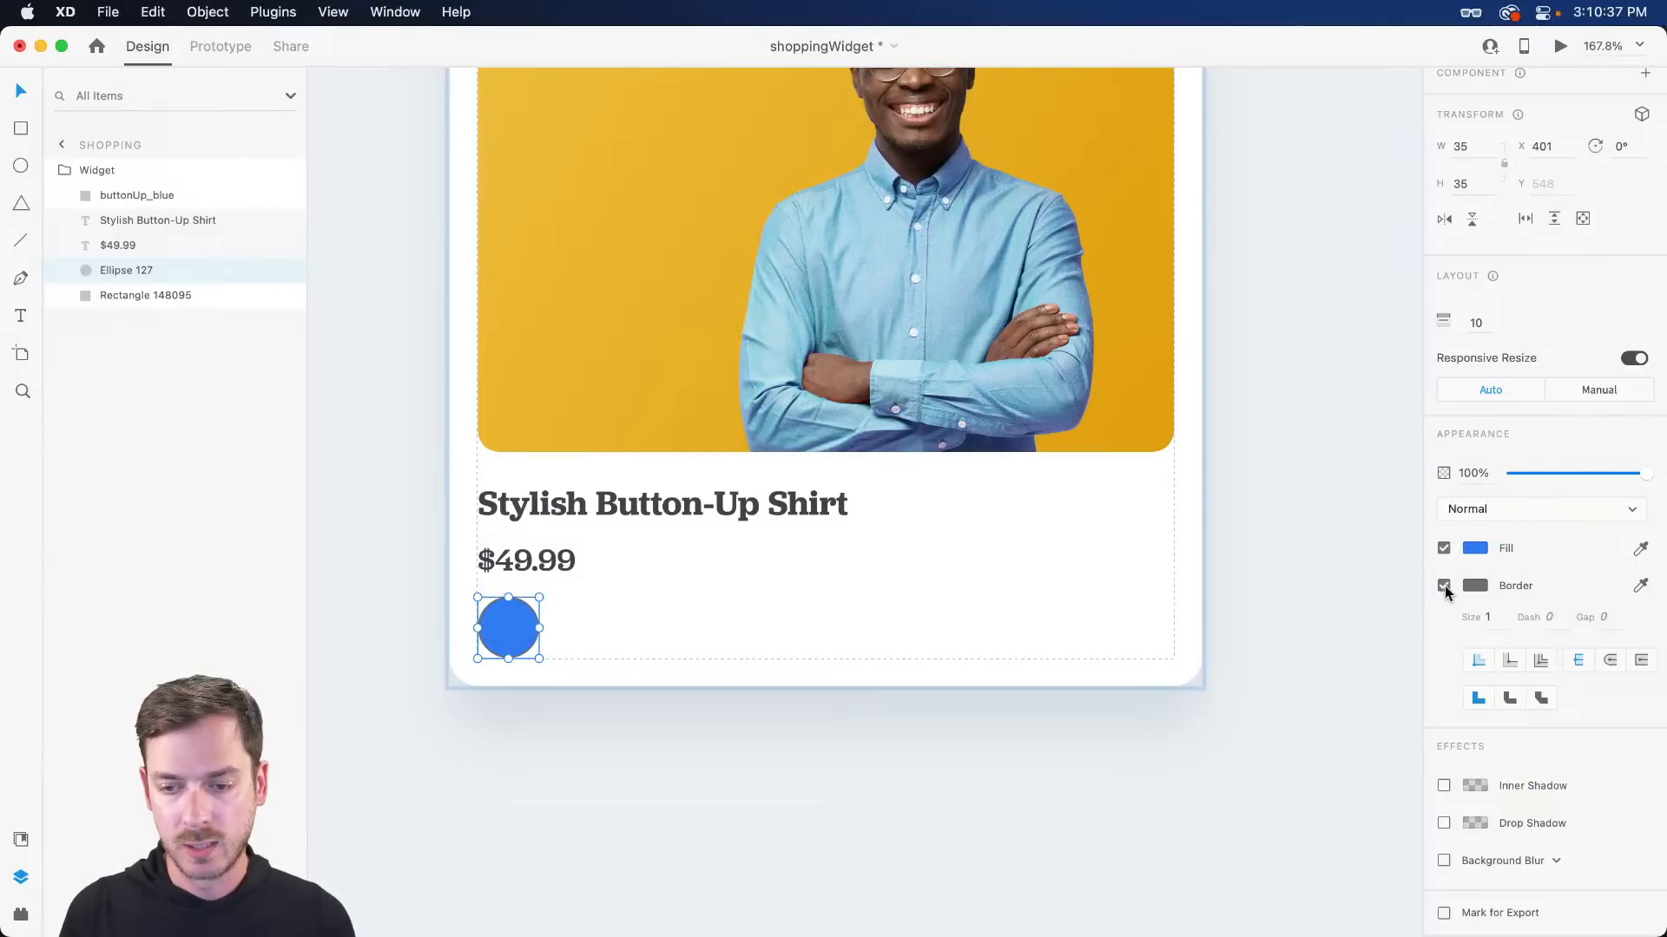
pyautogui.click(531, 643)
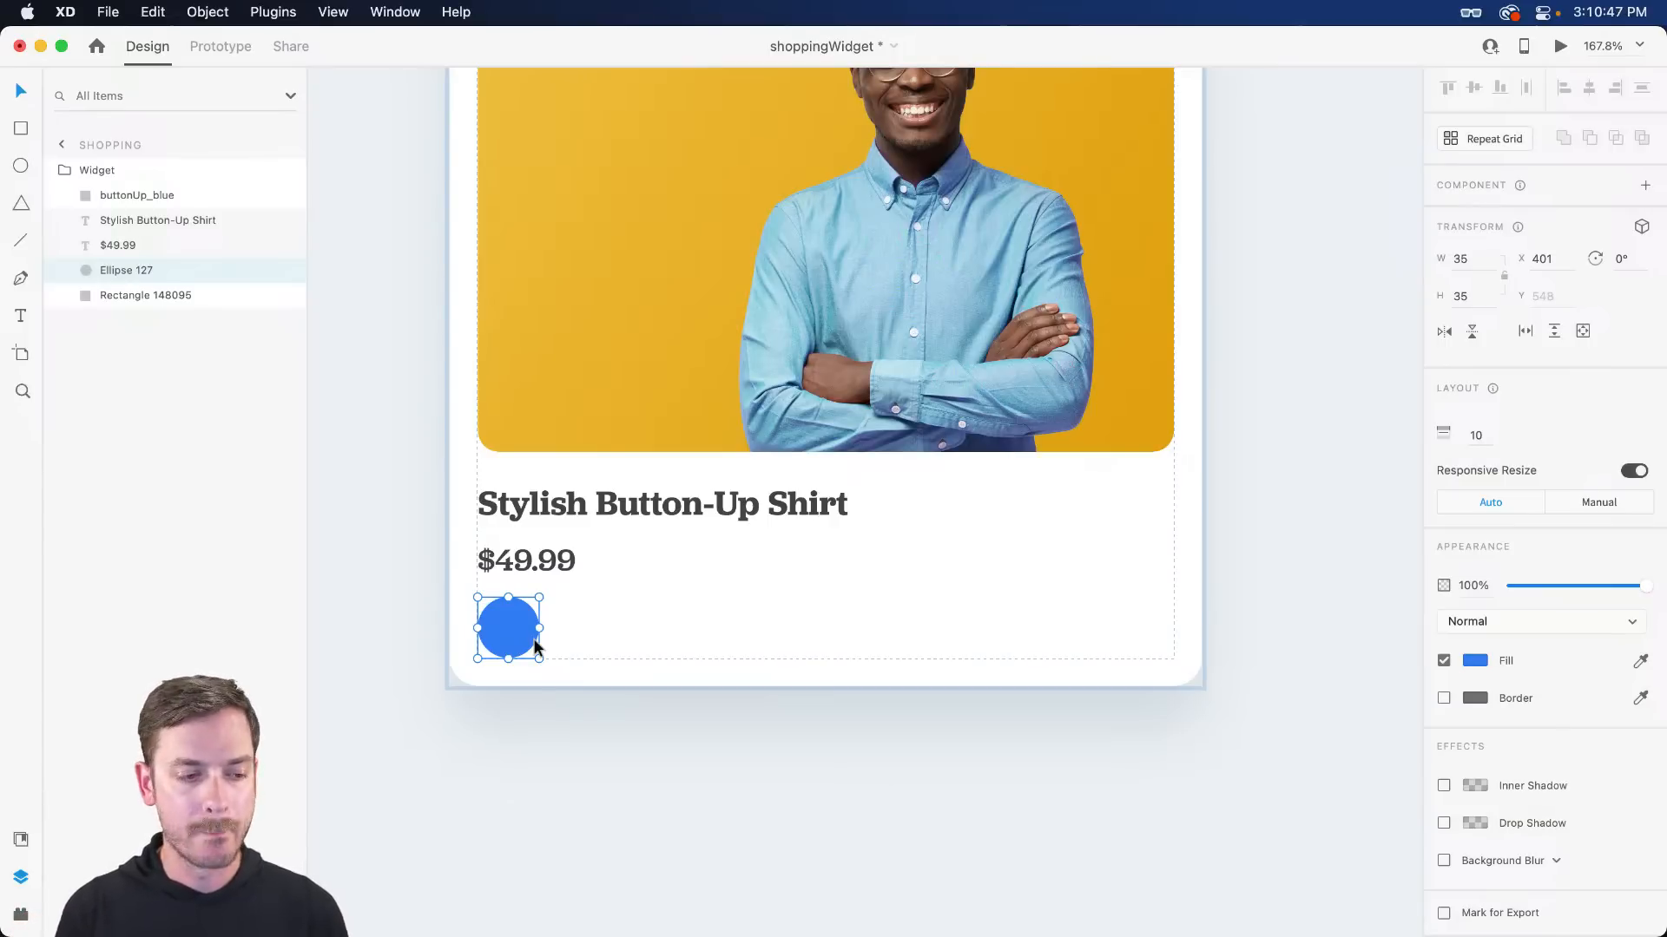
# - Try a lower opacity then restore it to full, and group the single blue circle
pyautogui.scroll(5, 503, 631)
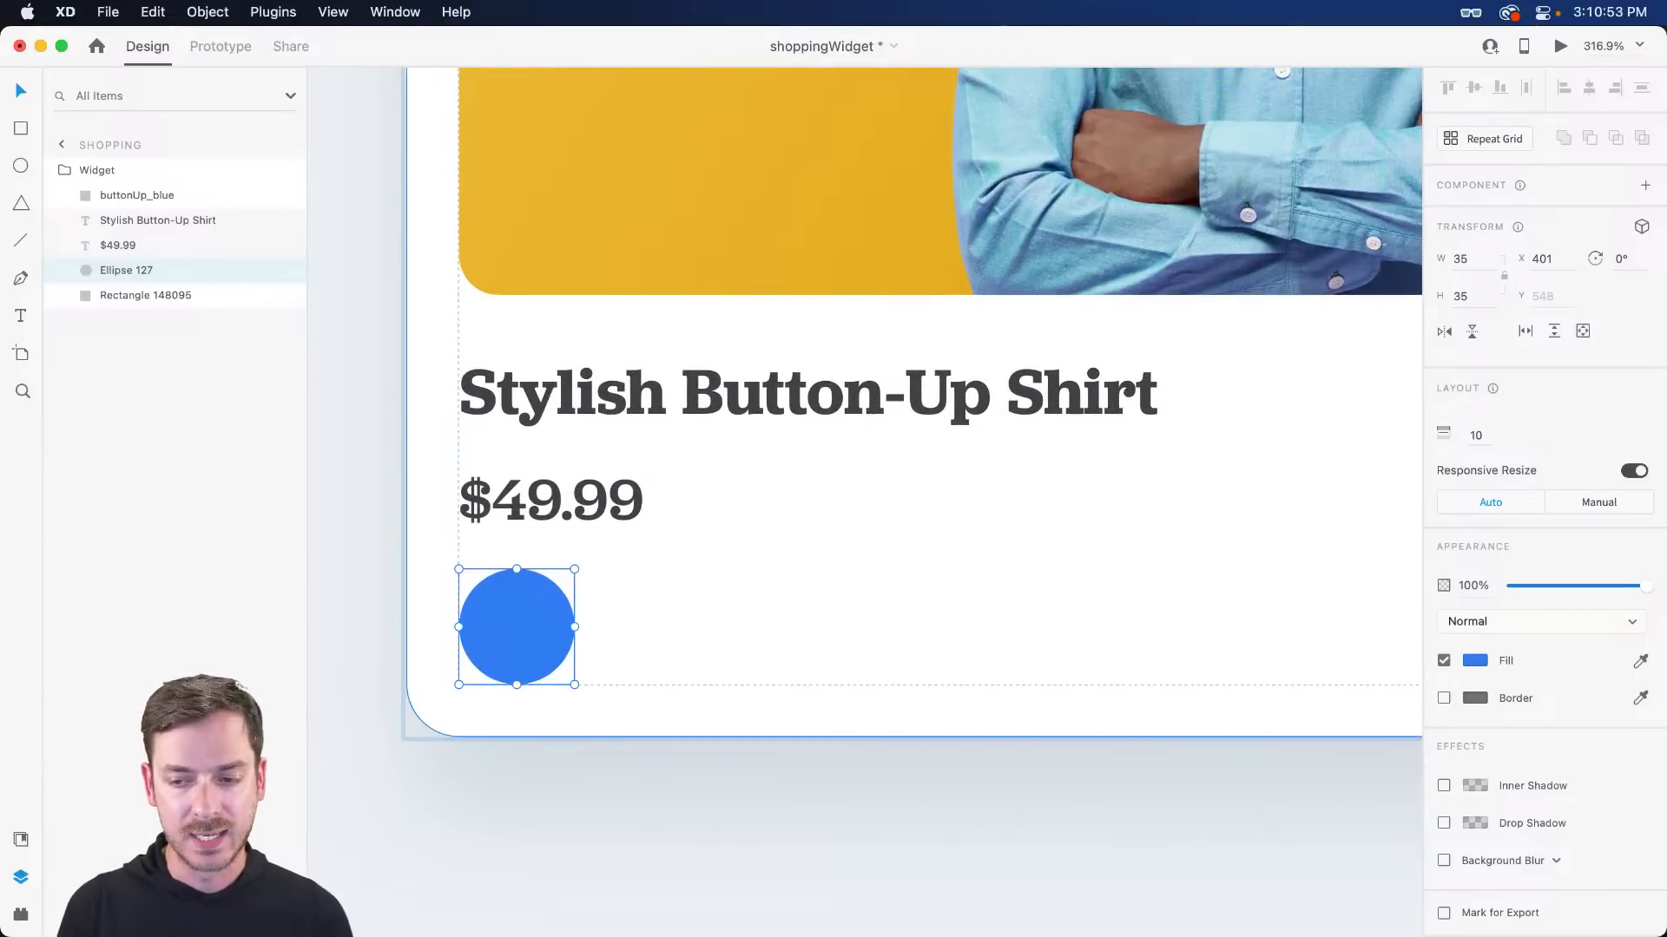
pyautogui.moveTo(1646, 586); pyautogui.dragTo(1573, 588)
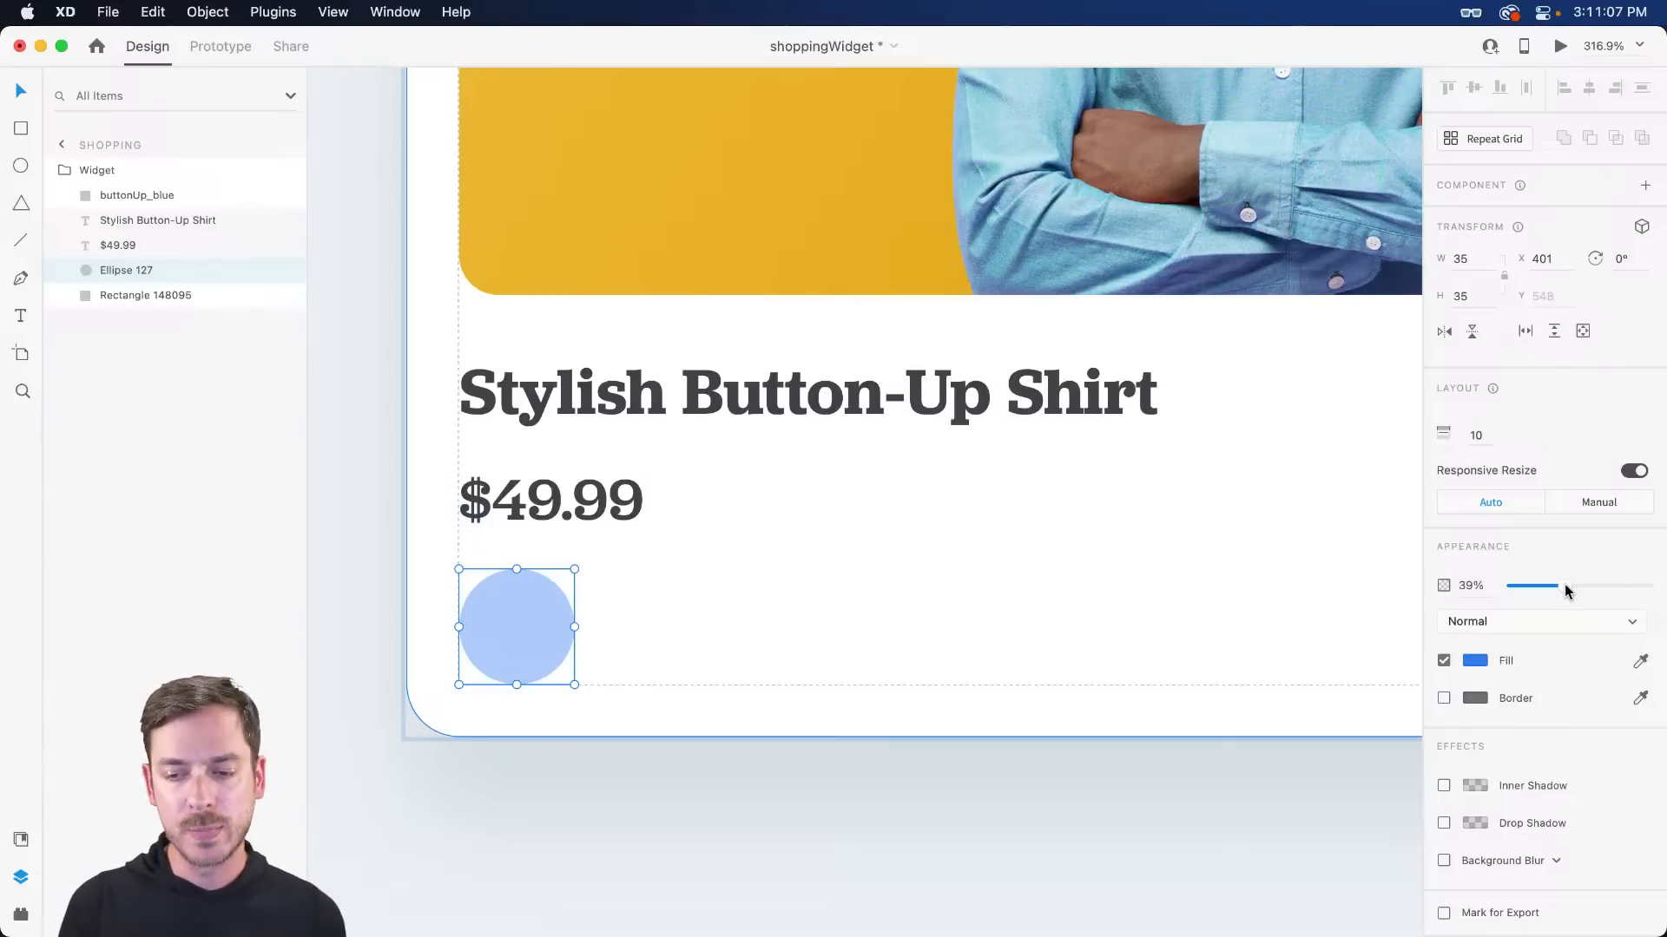
pyautogui.moveTo(1562, 588); pyautogui.dragTo(1649, 585)
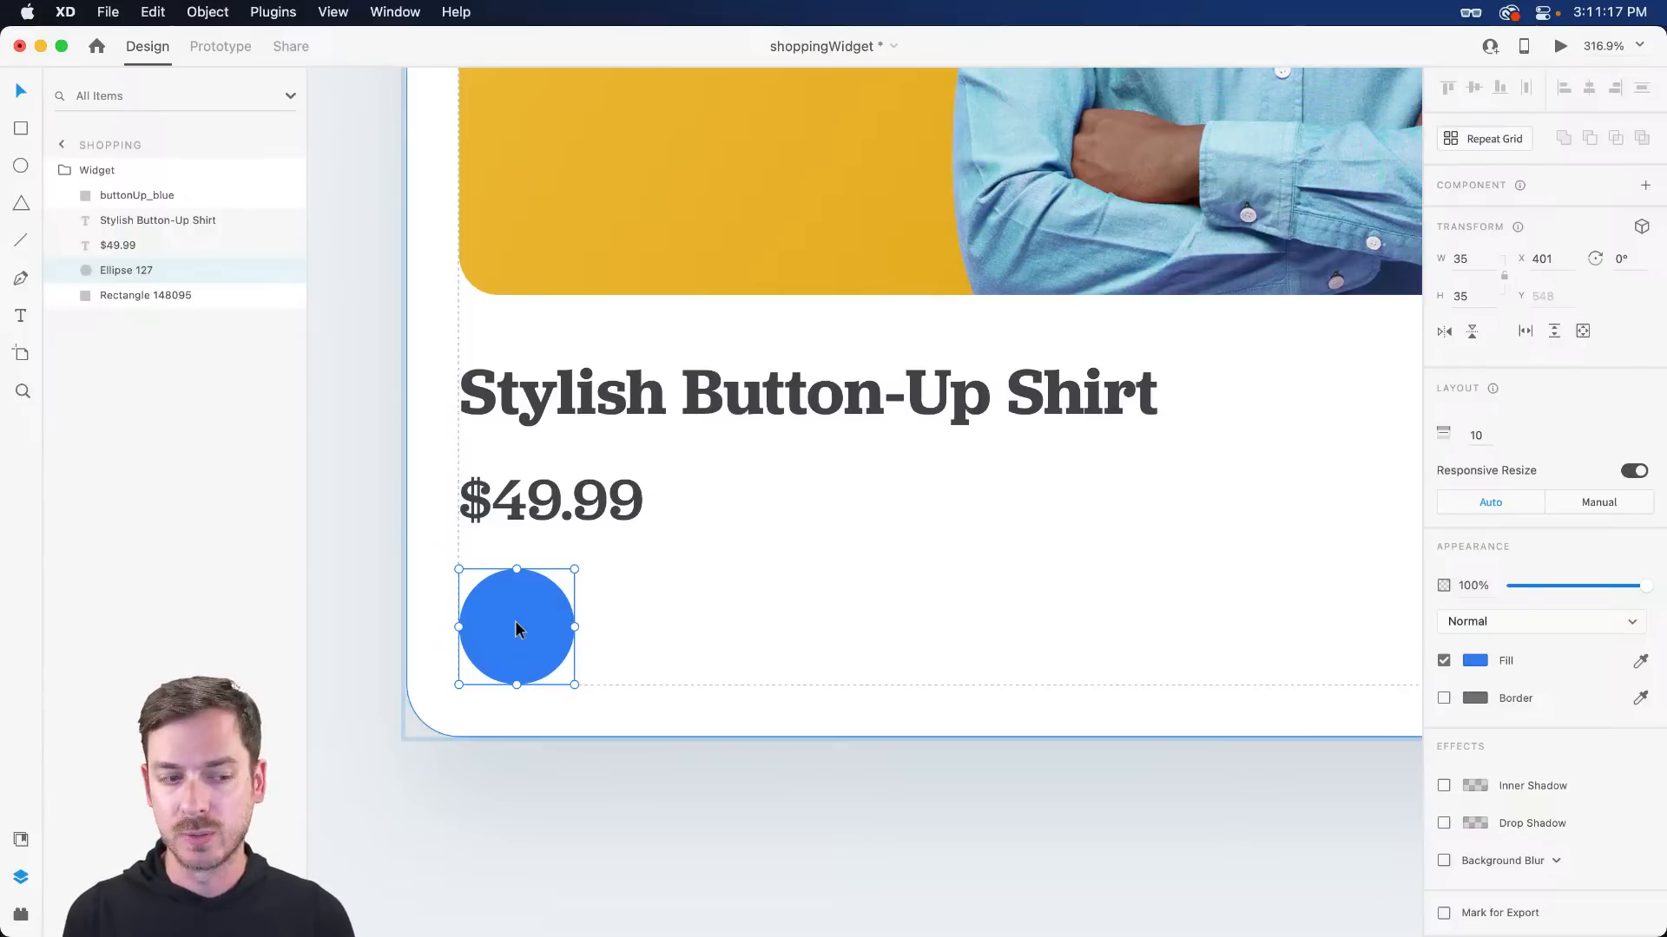
pyautogui.press('super+d')
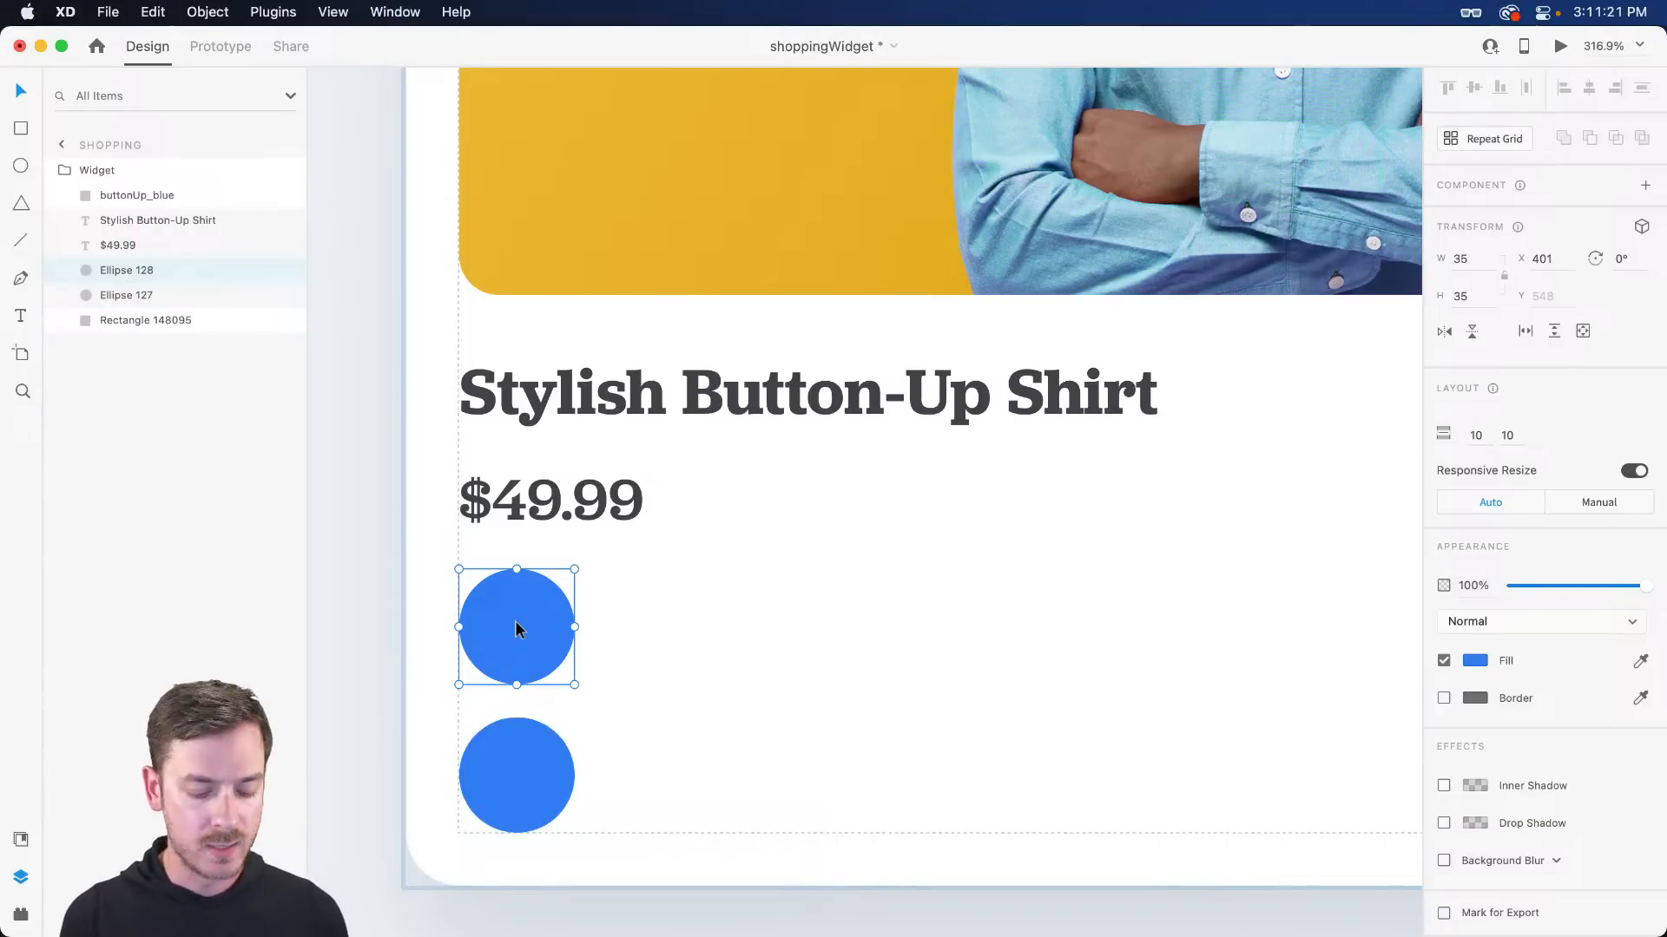
pyautogui.press('super+z')
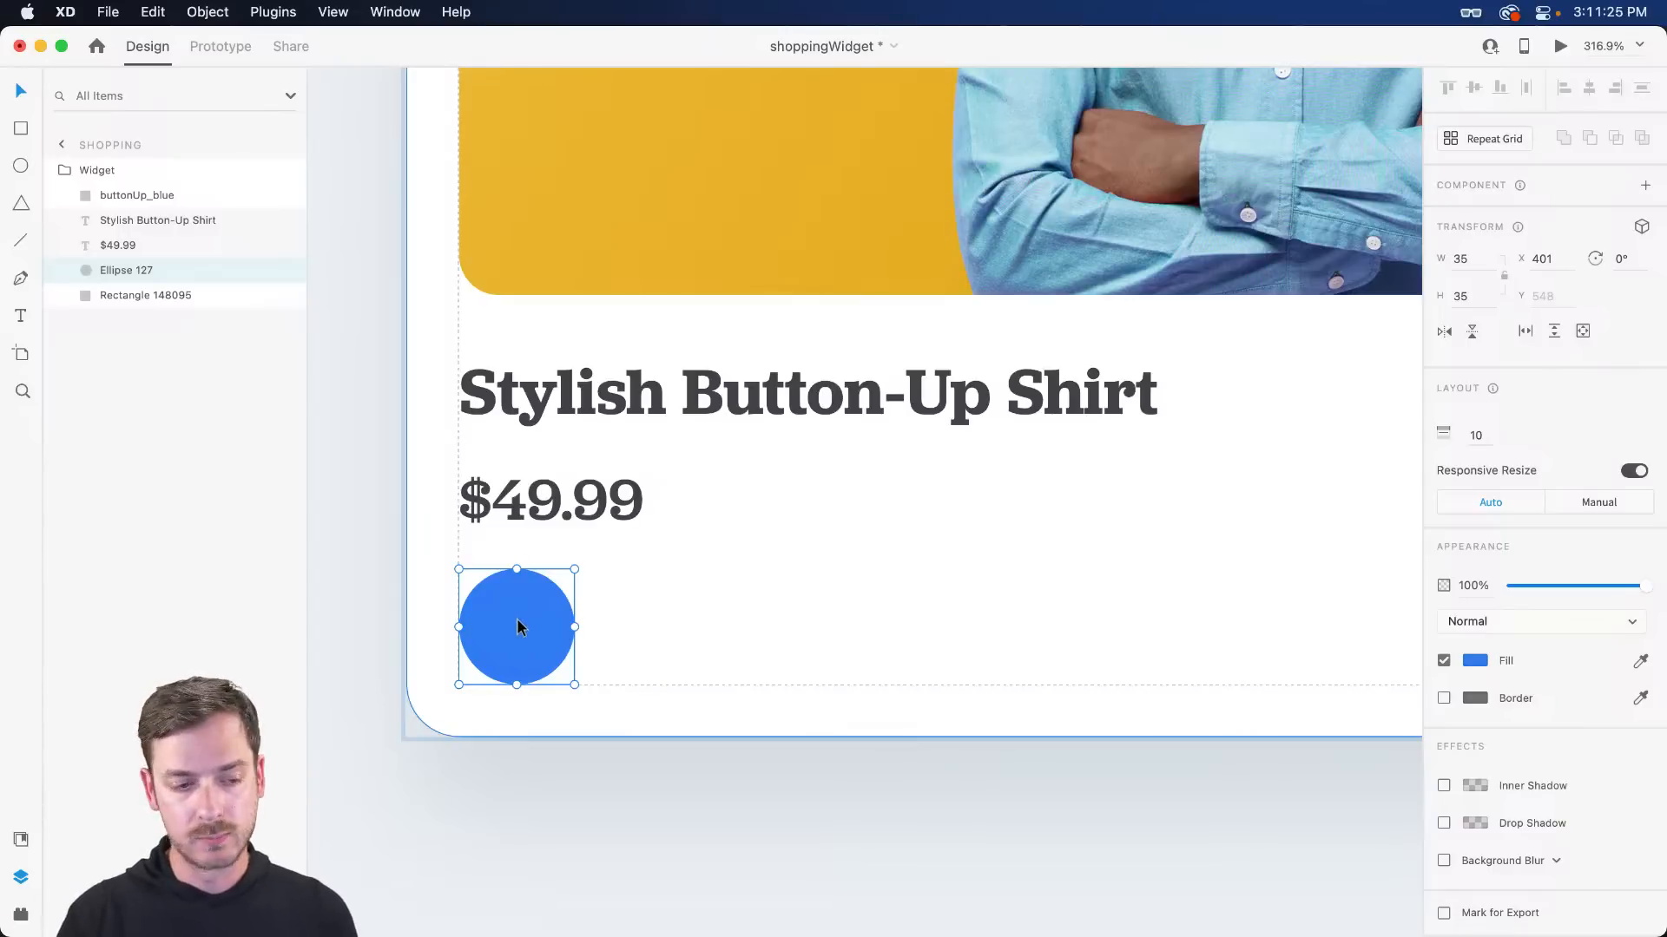
pyautogui.press('super+g')
# - Rename the new group 'Color' and duplicate the circle inside it in place
pyautogui.doubleClick(137, 268)
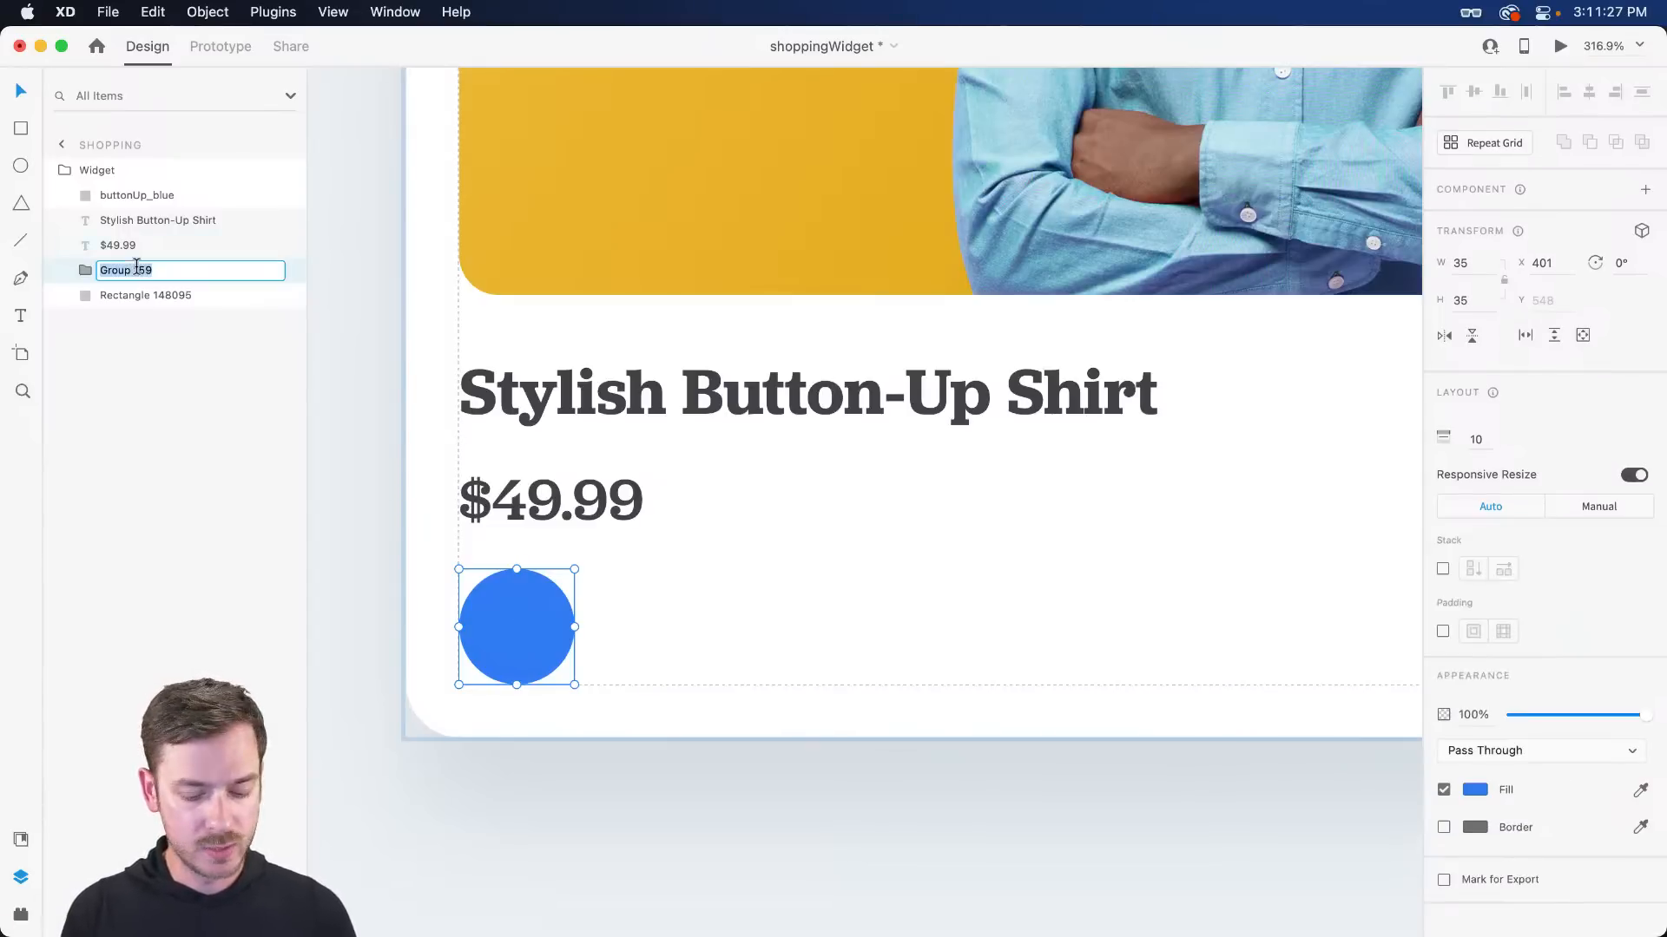
pyautogui.write('Color')
pyautogui.press('Return')
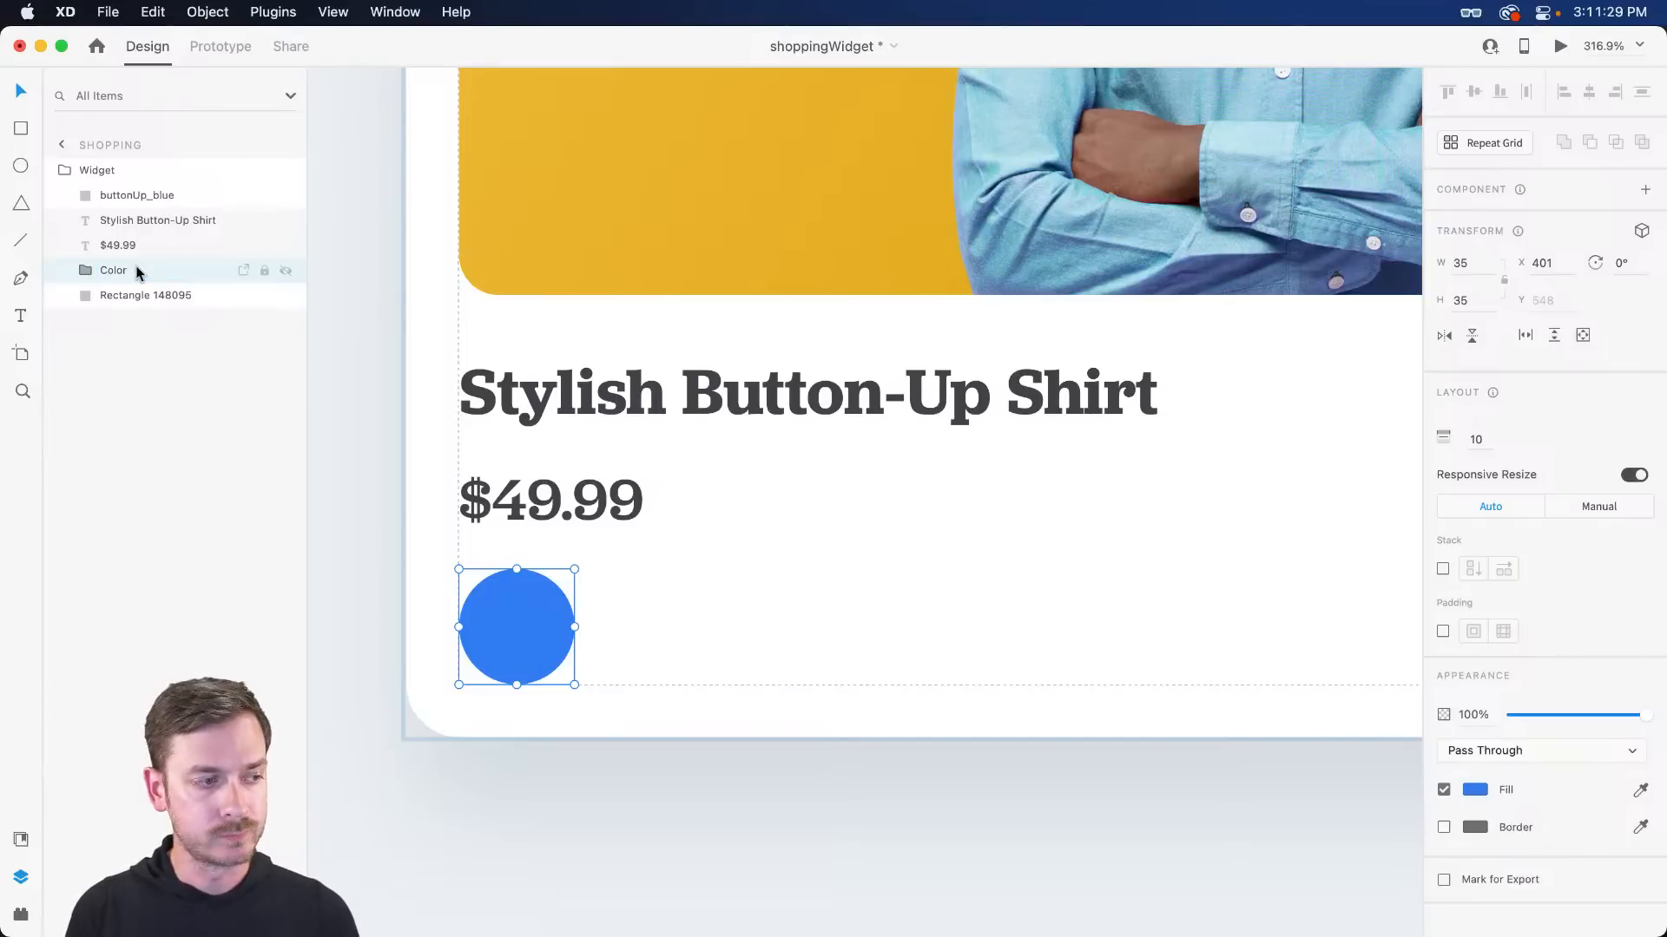
pyautogui.click(88, 271)
pyautogui.click(123, 297)
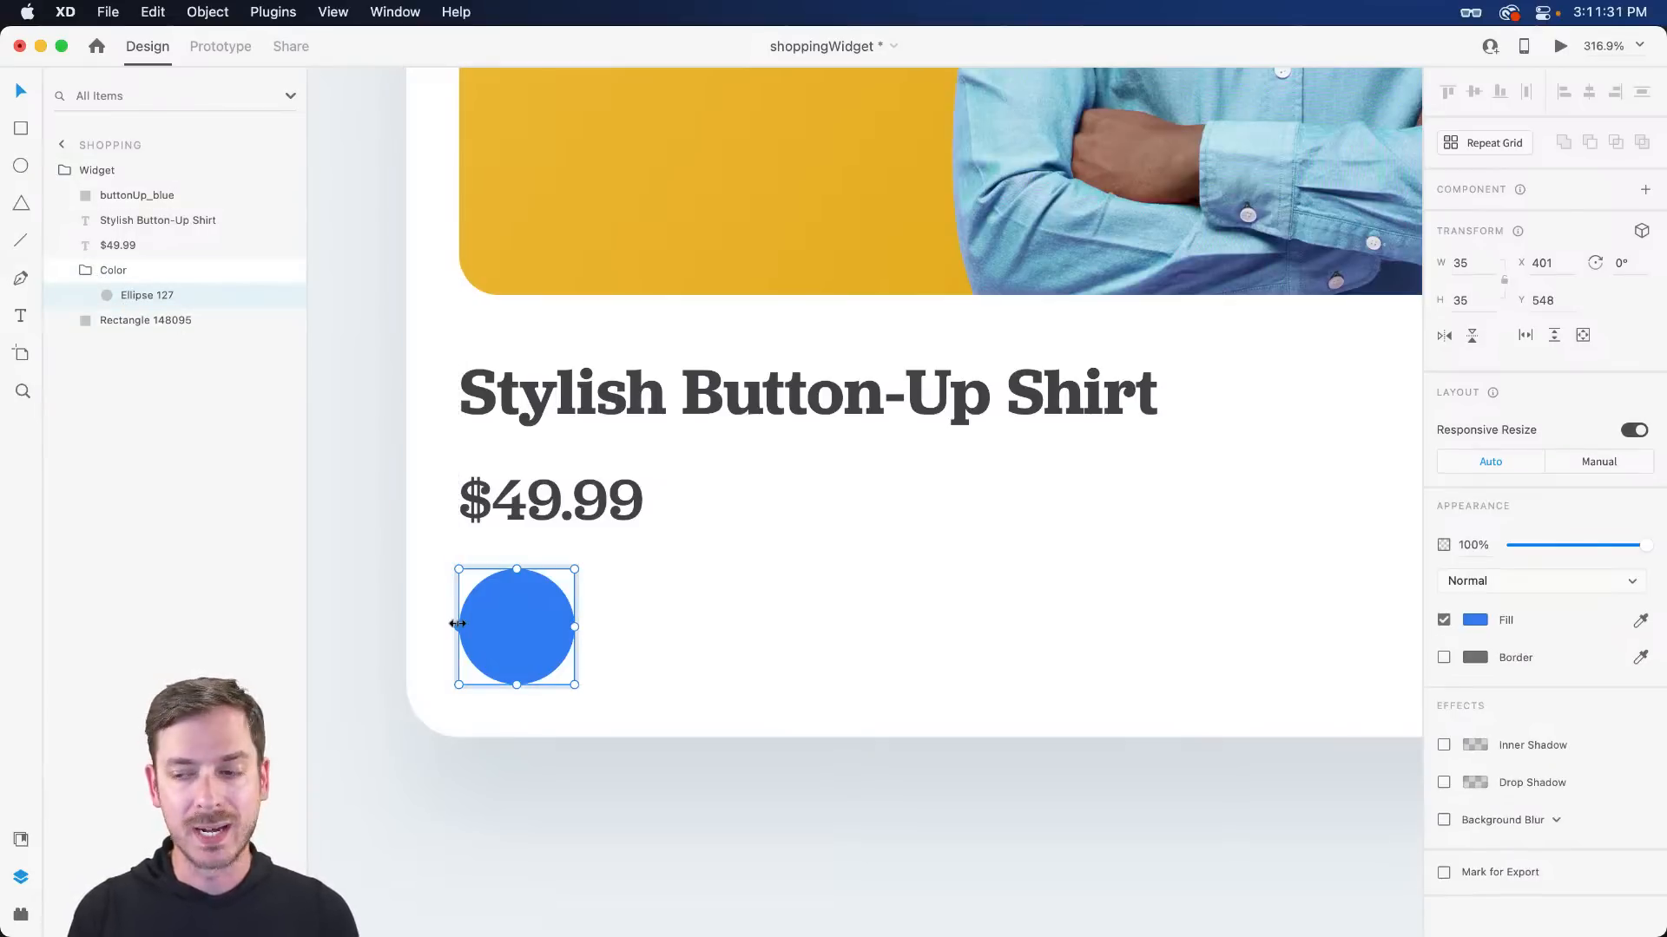
pyautogui.press('super+d')
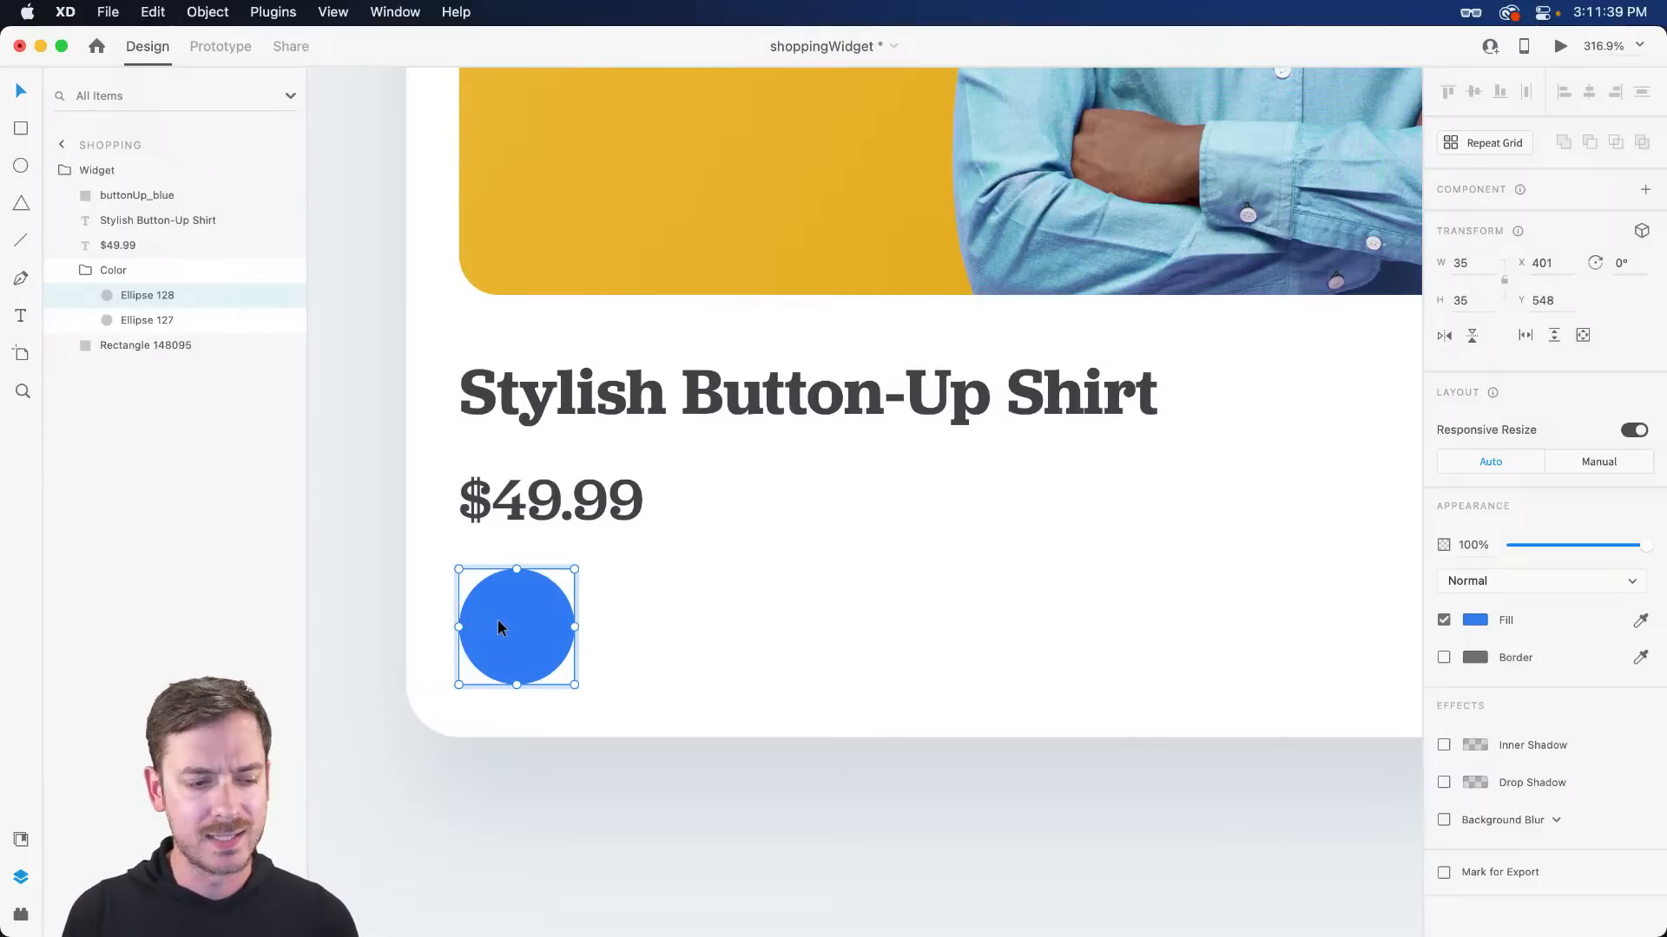
# - Shrink the top circle to 29 px and turn the lower circle into a borderless-fill ring
pyautogui.scroll(5, 425, 642)
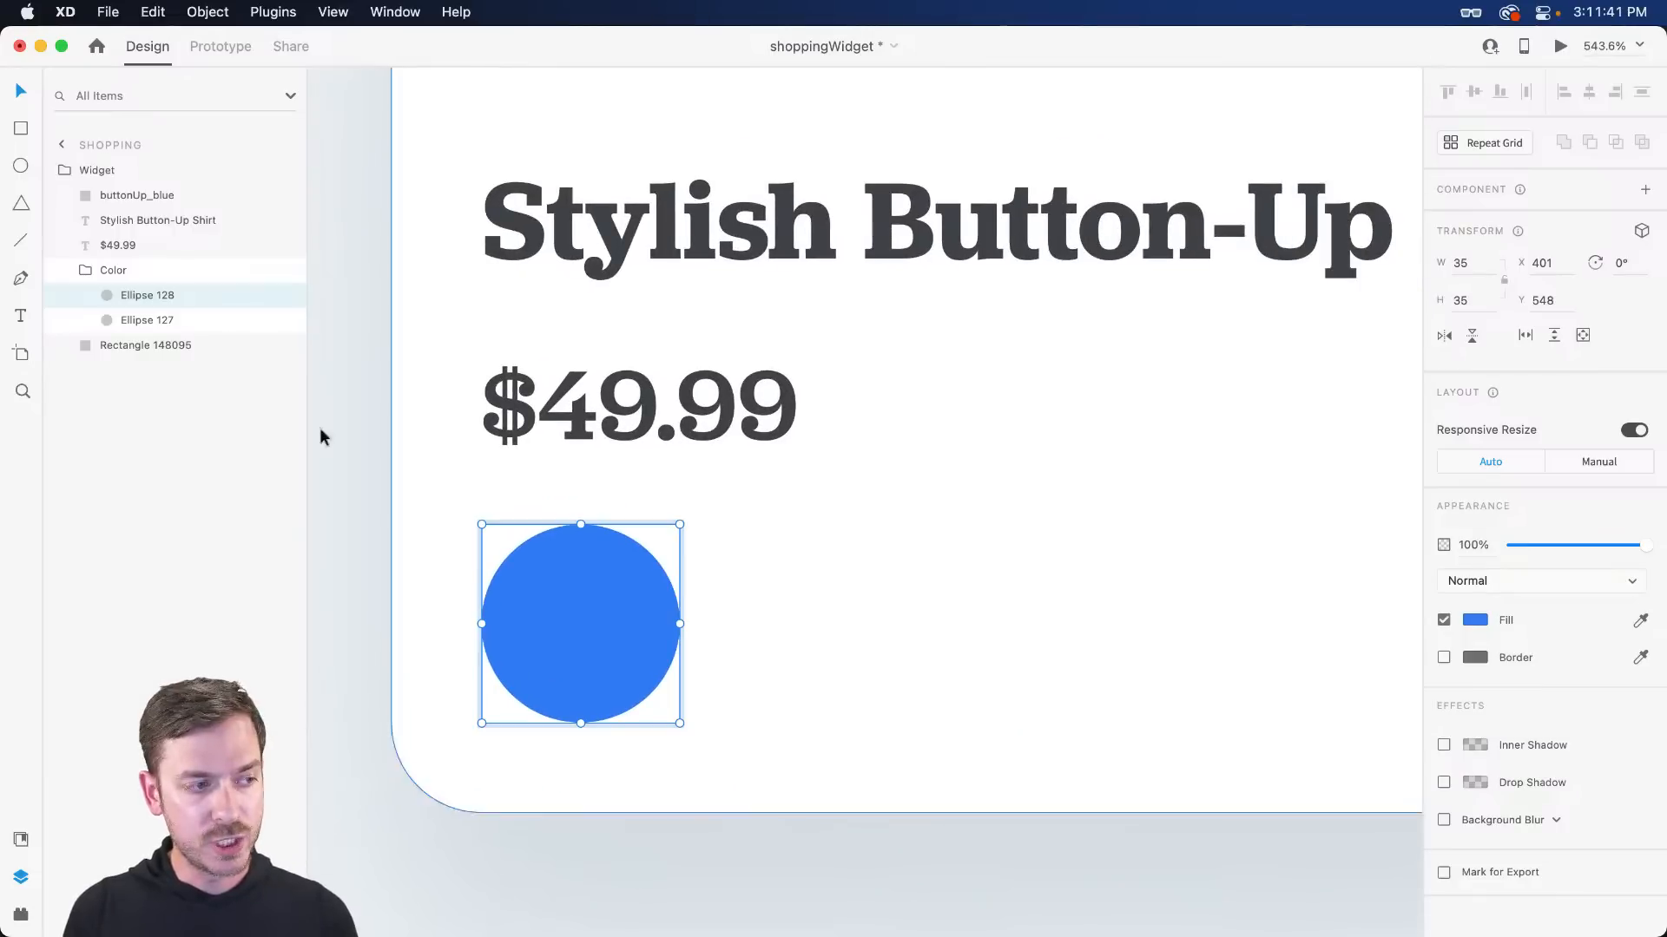
pyautogui.press('alt')
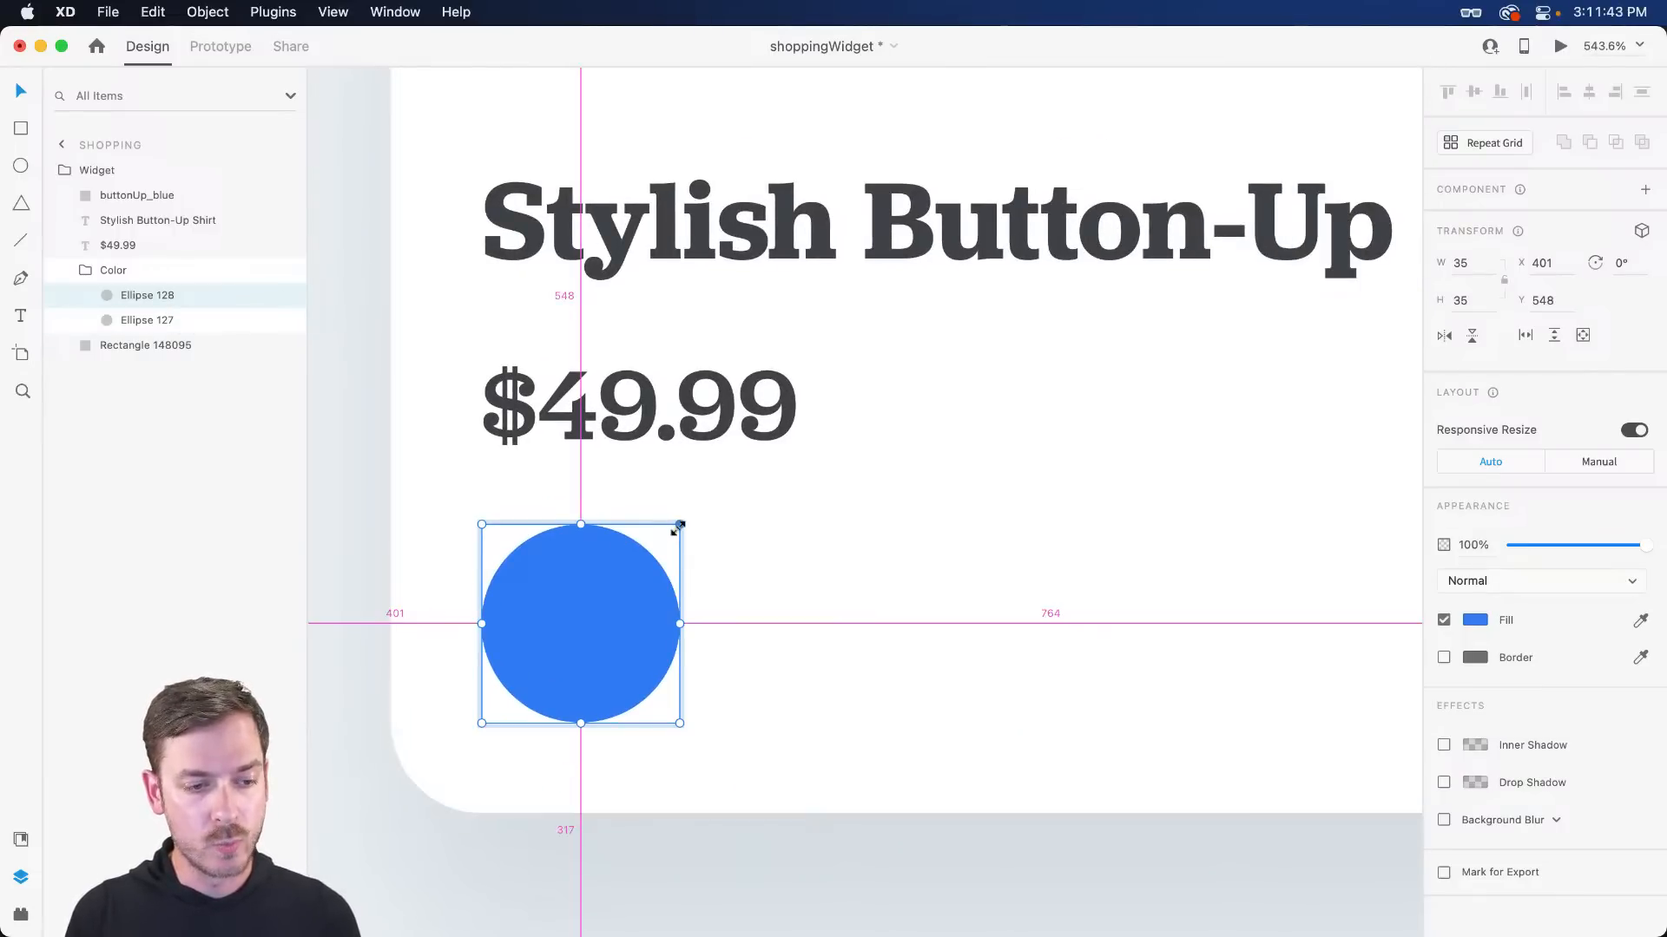
pyautogui.moveTo(677, 526); pyautogui.dragTo(663, 539)
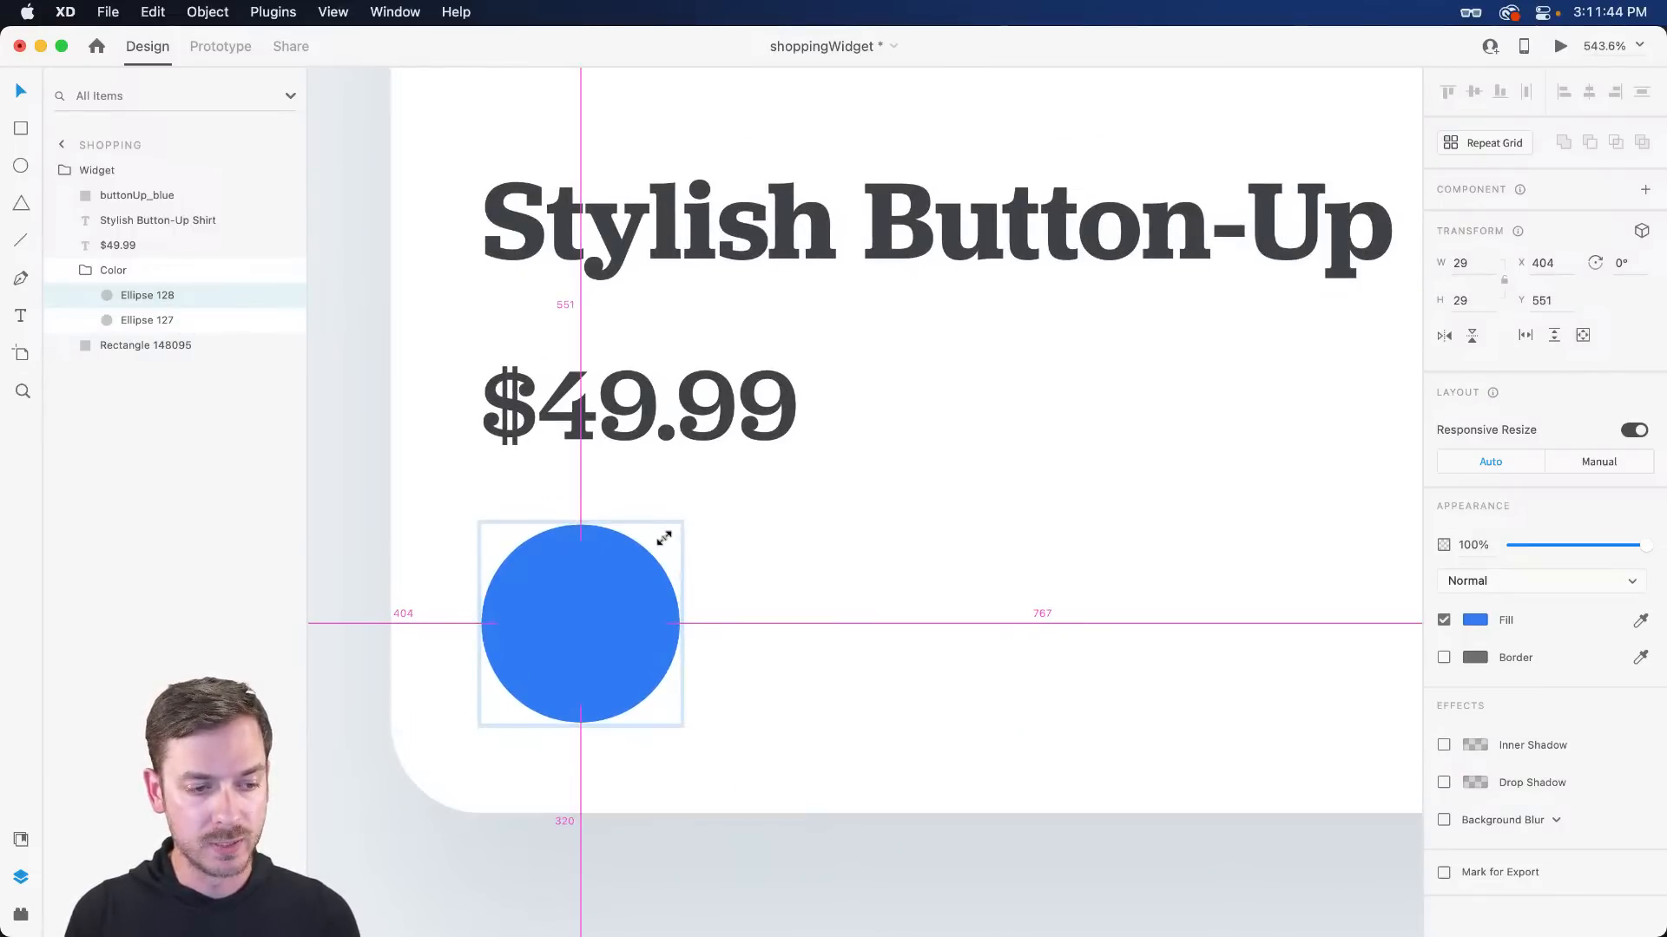
pyautogui.click(674, 604)
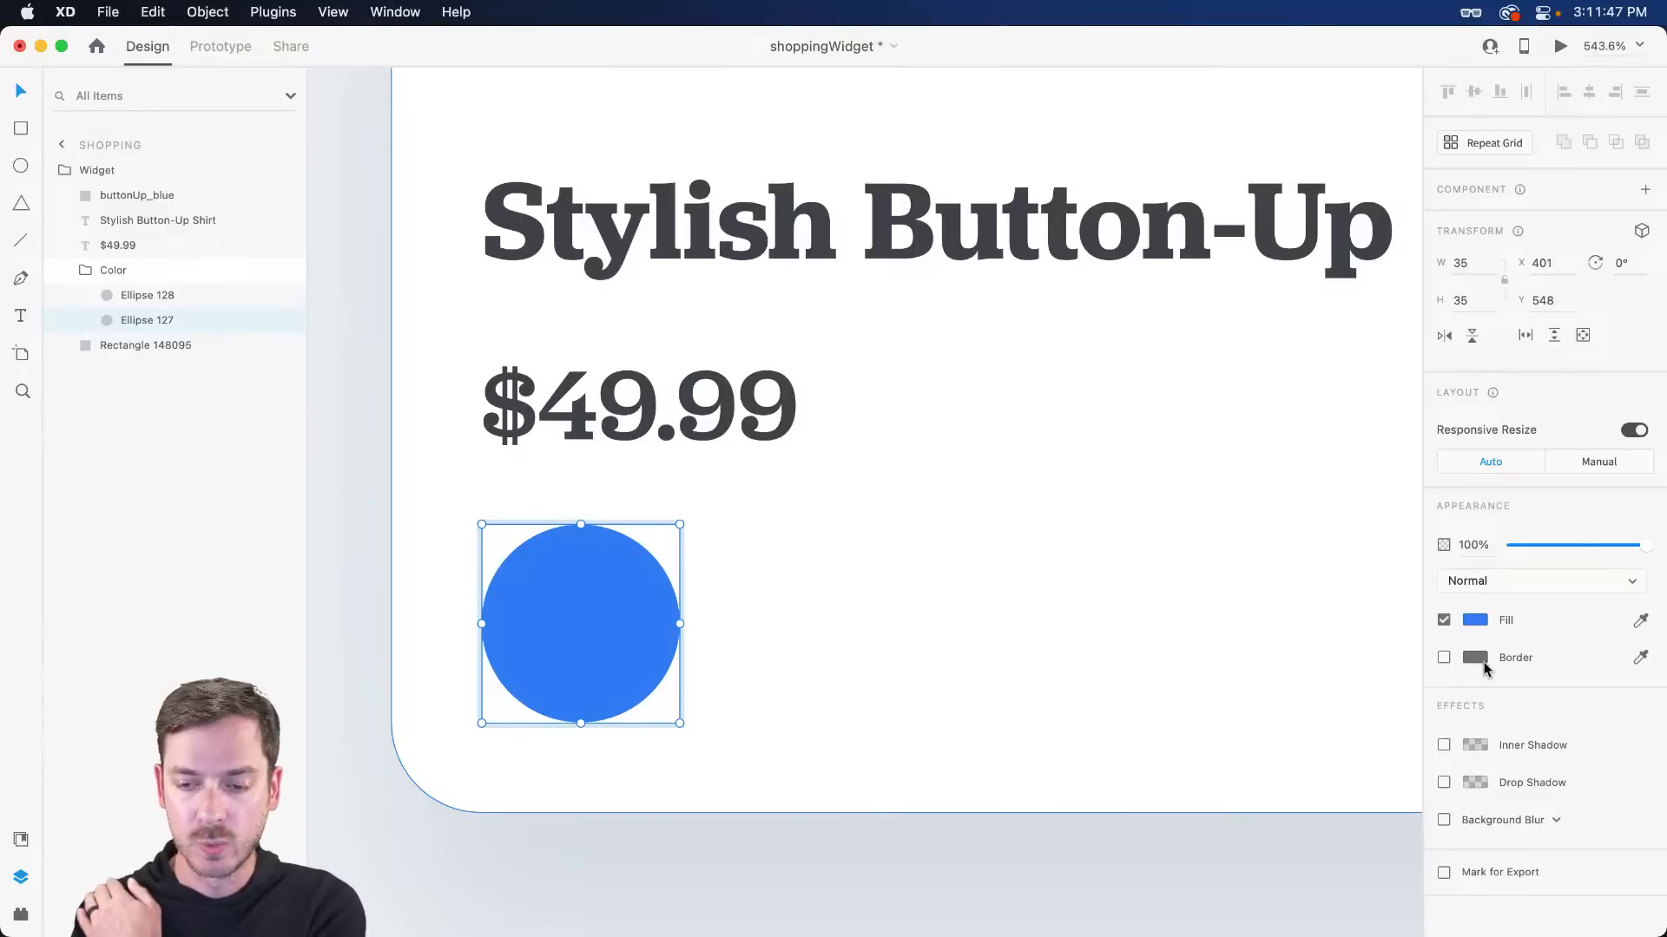
pyautogui.click(1444, 657)
pyautogui.click(1444, 622)
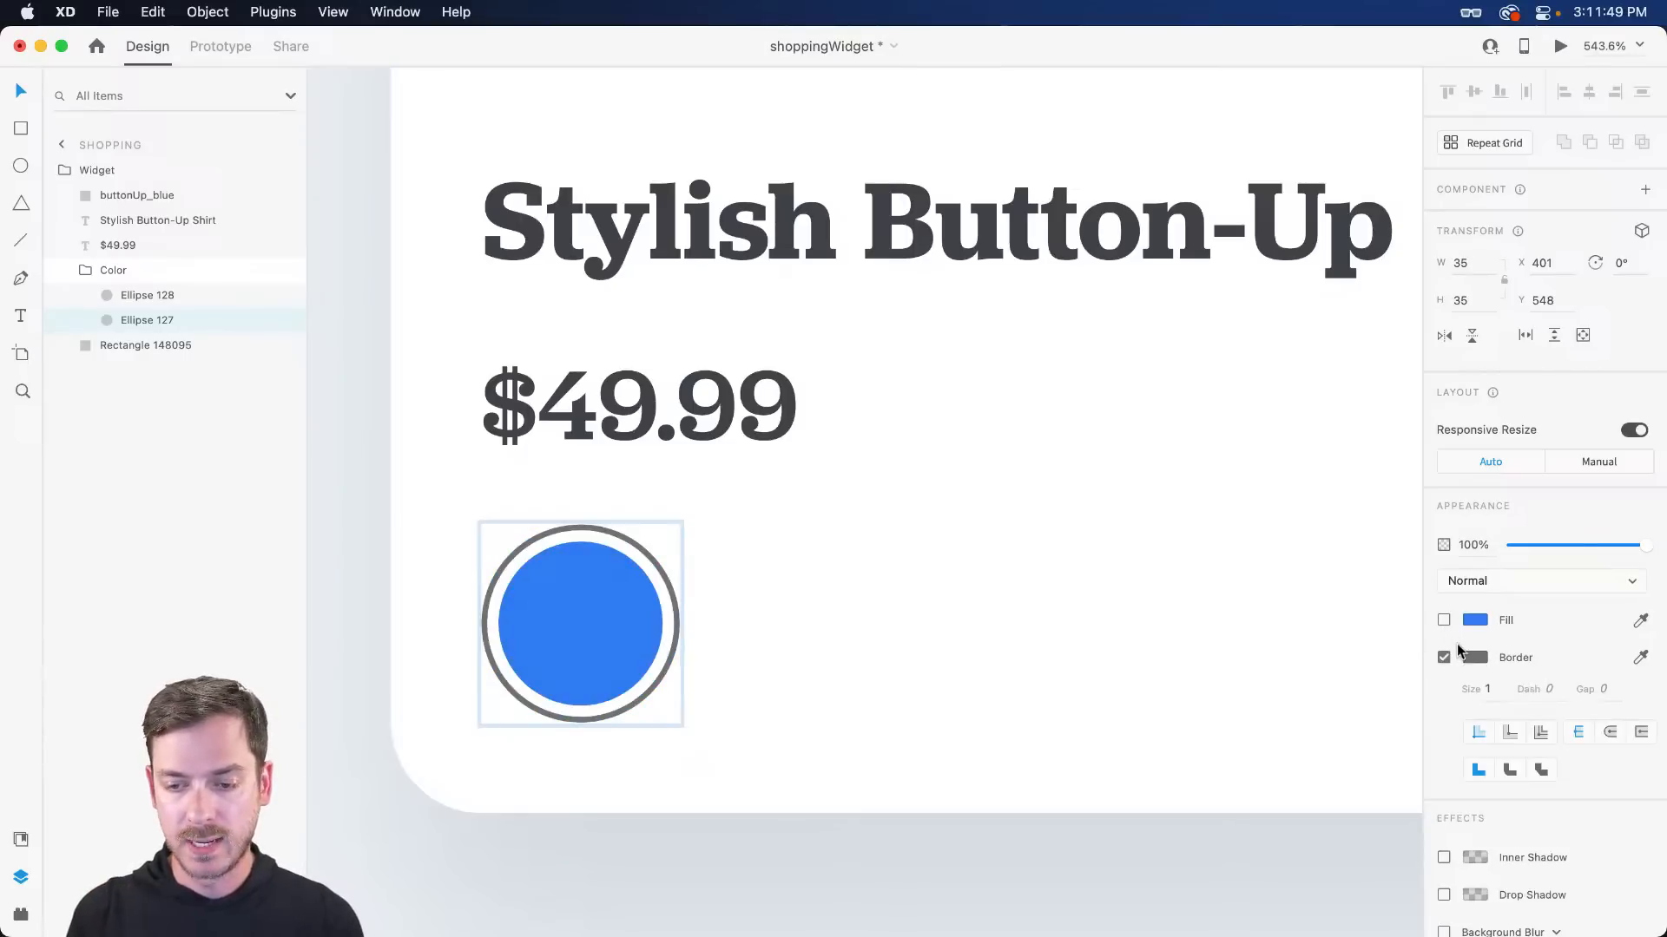
# - Match the ring colour to the title's dark grey and preview the swatch
pyautogui.click(1474, 656)
pyautogui.moveTo(1285, 579)
pyautogui.mouseDown()
pyautogui.moveTo(1219, 591)
pyautogui.moveTo(1175, 571)
pyautogui.moveTo(1171, 585)
pyautogui.mouseUp()
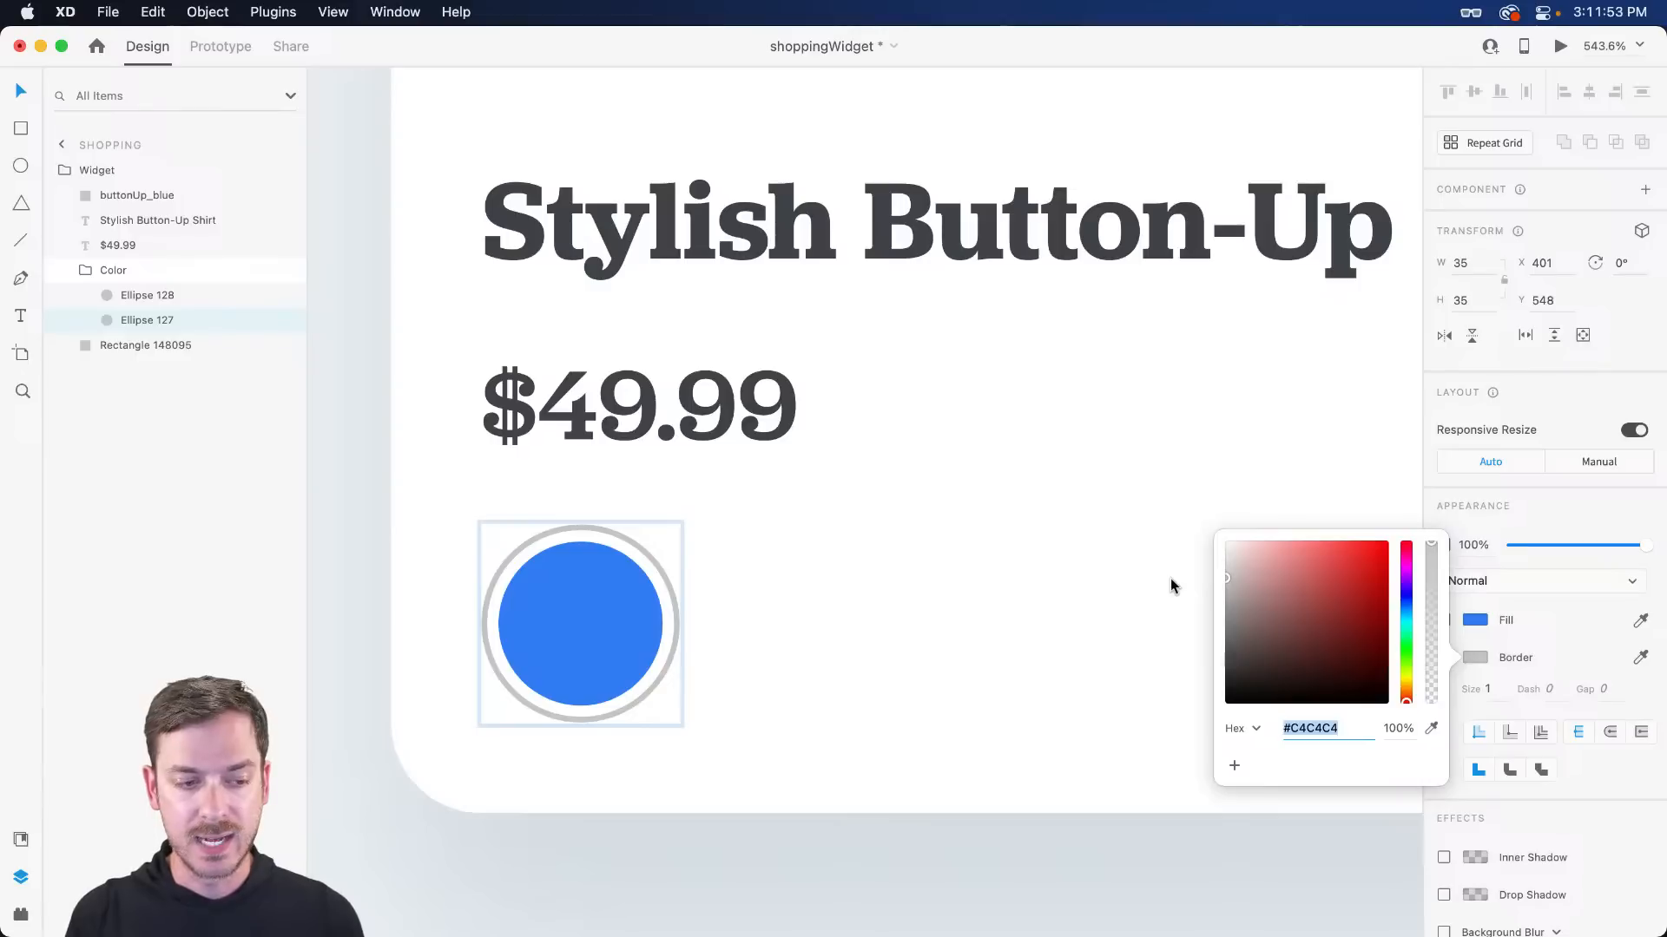
pyautogui.click(1431, 728)
pyautogui.click(1277, 255)
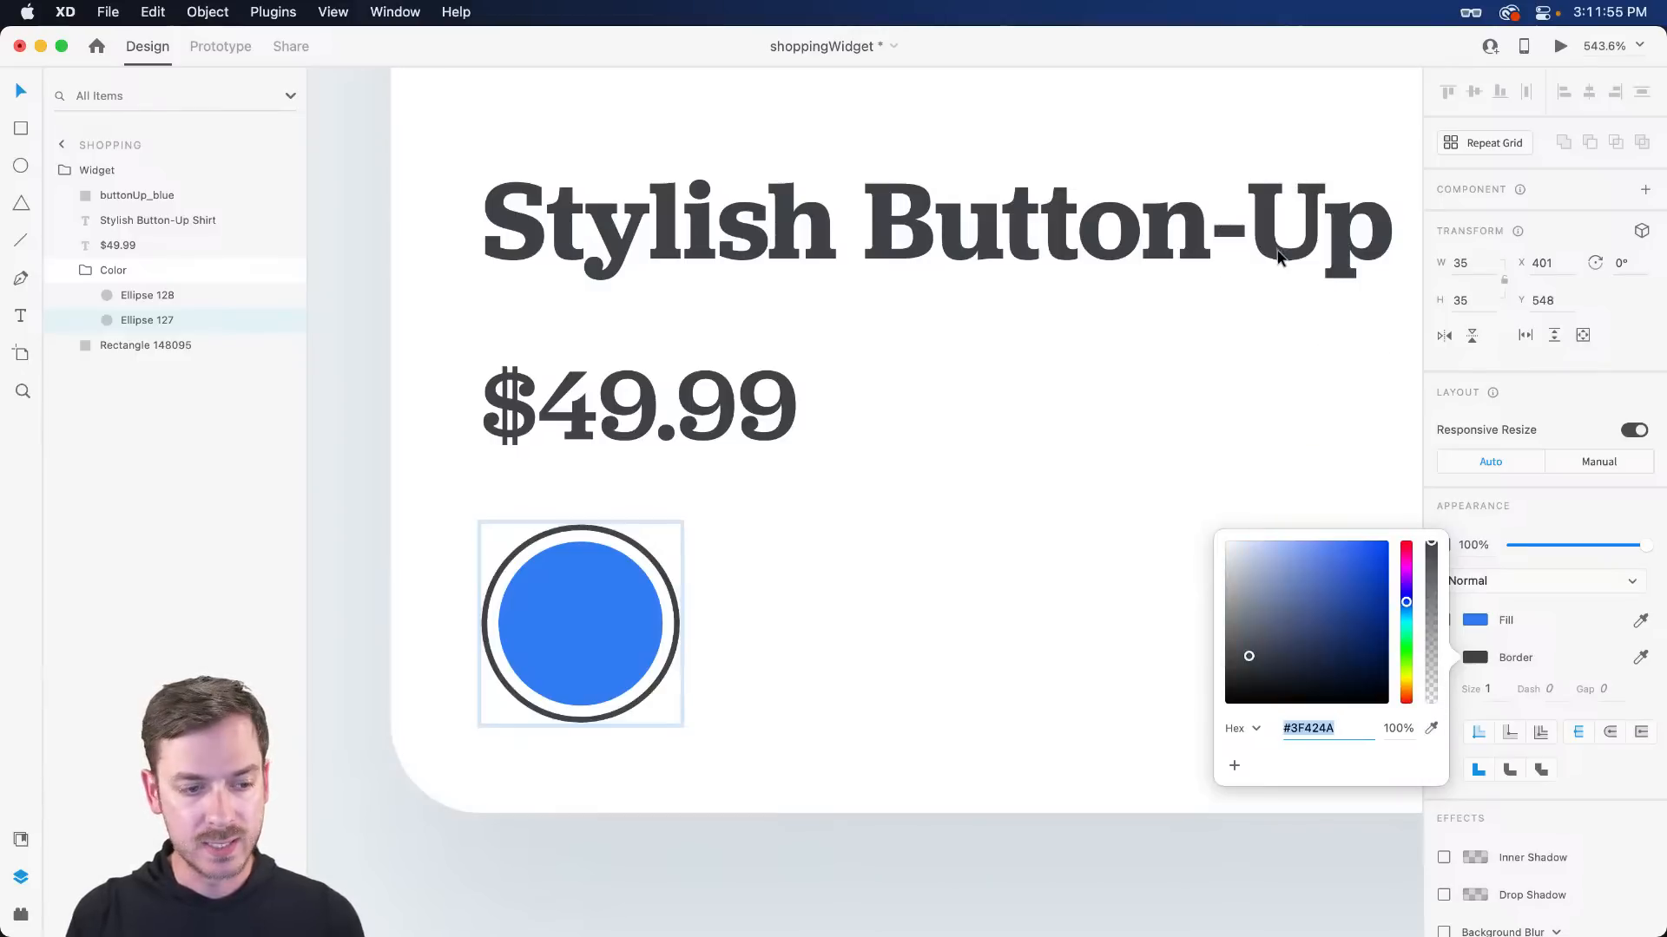
pyautogui.click(605, 618)
pyautogui.press('super+Return')
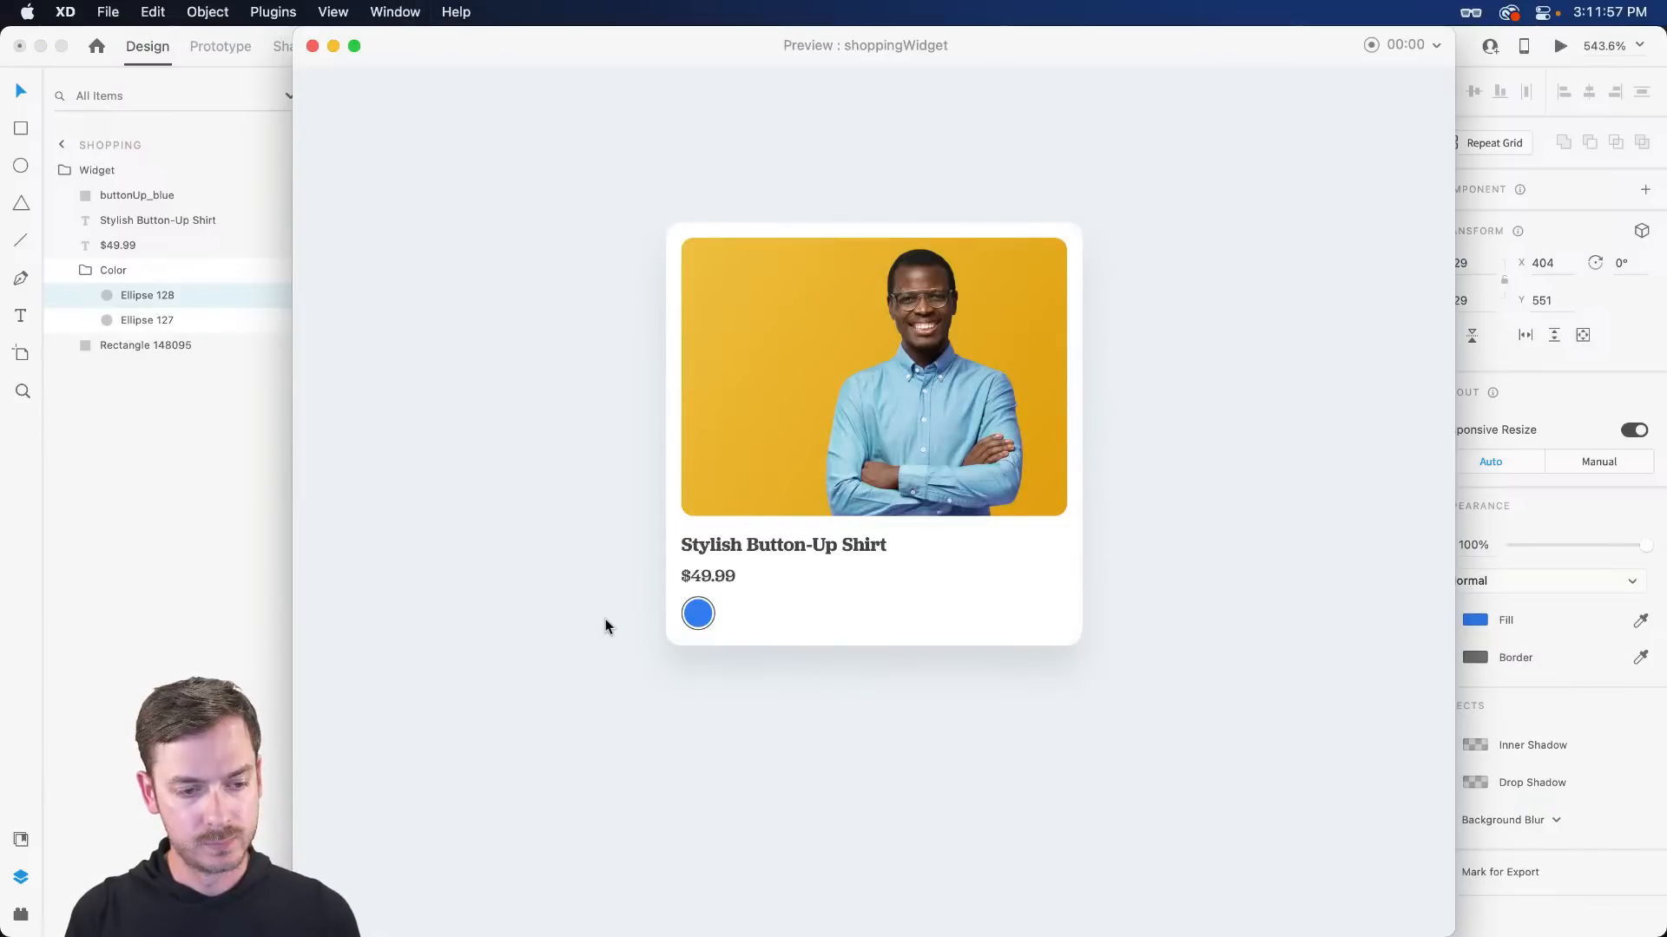
pyautogui.press('super+w')
# - Set the ring thickness to 2 and shrink the inner blue circle to 27 px
pyautogui.click(599, 530)
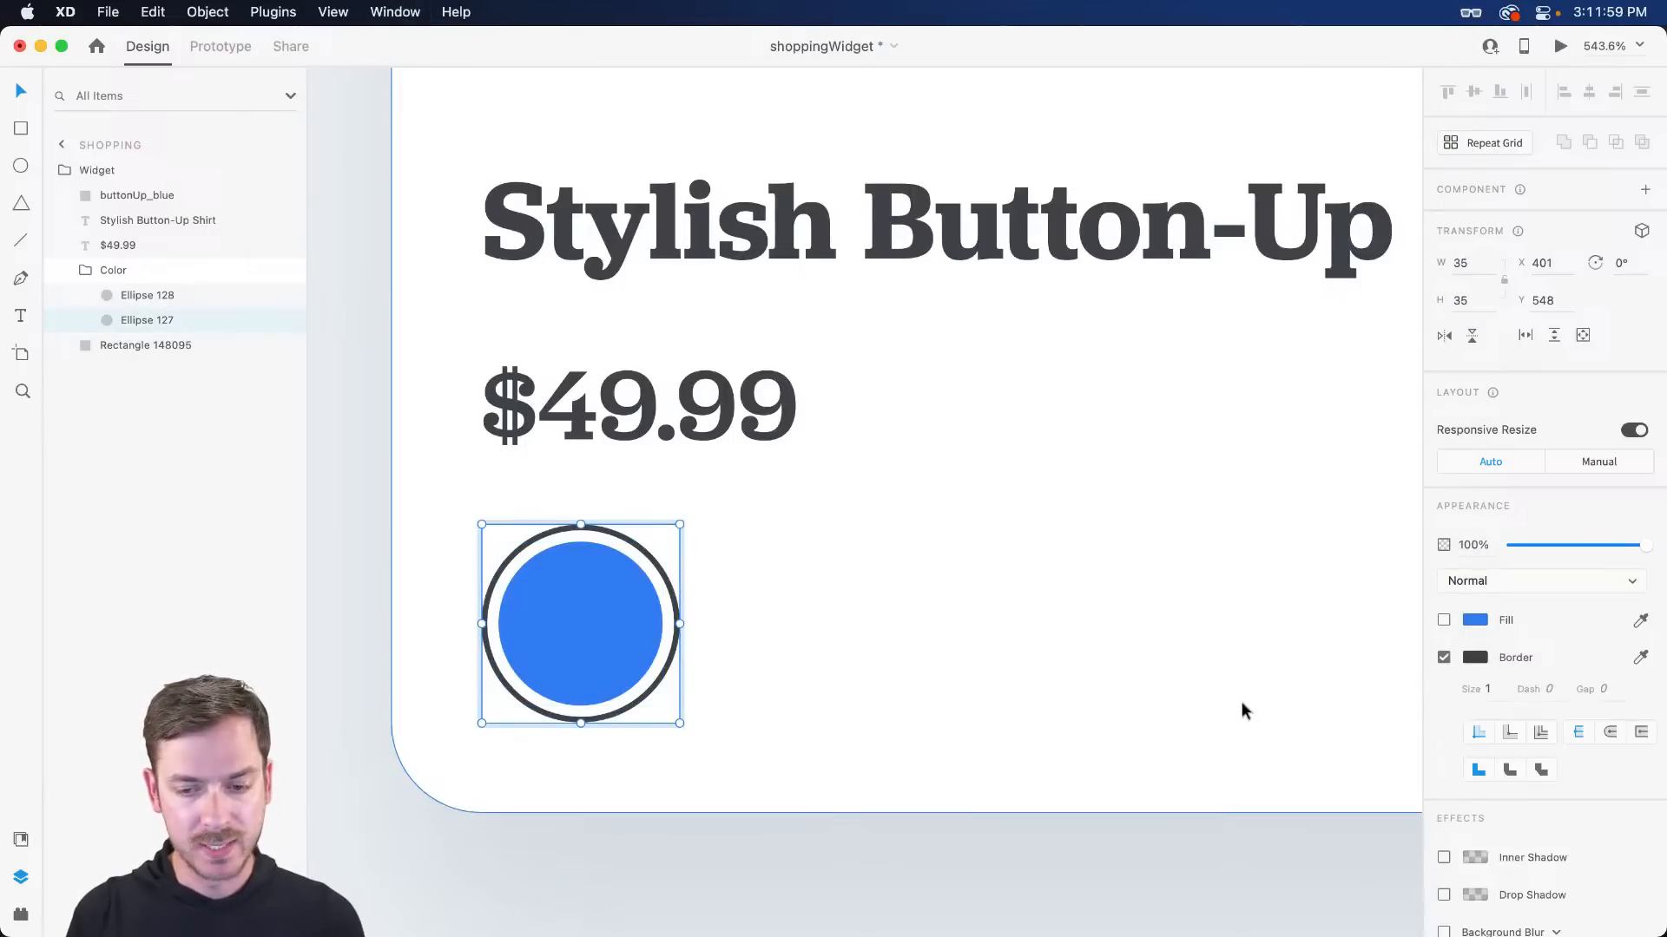
pyautogui.write('2')
pyautogui.press('Return')
pyautogui.press('super+Return')
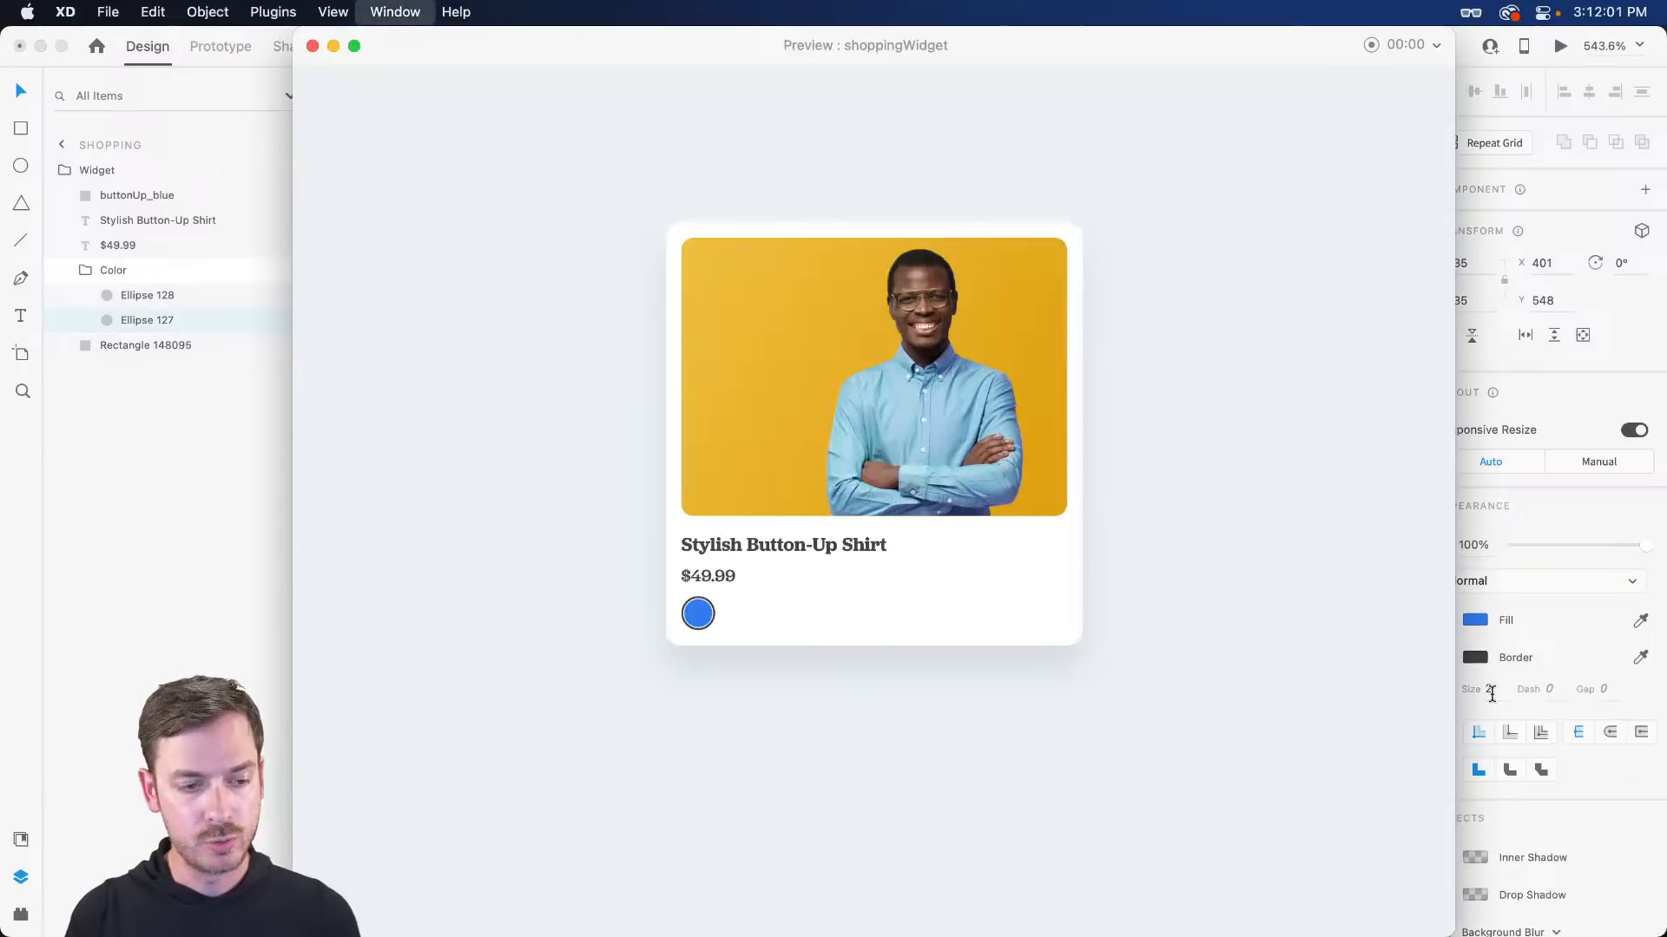
pyautogui.press('super+w')
pyautogui.click(576, 605)
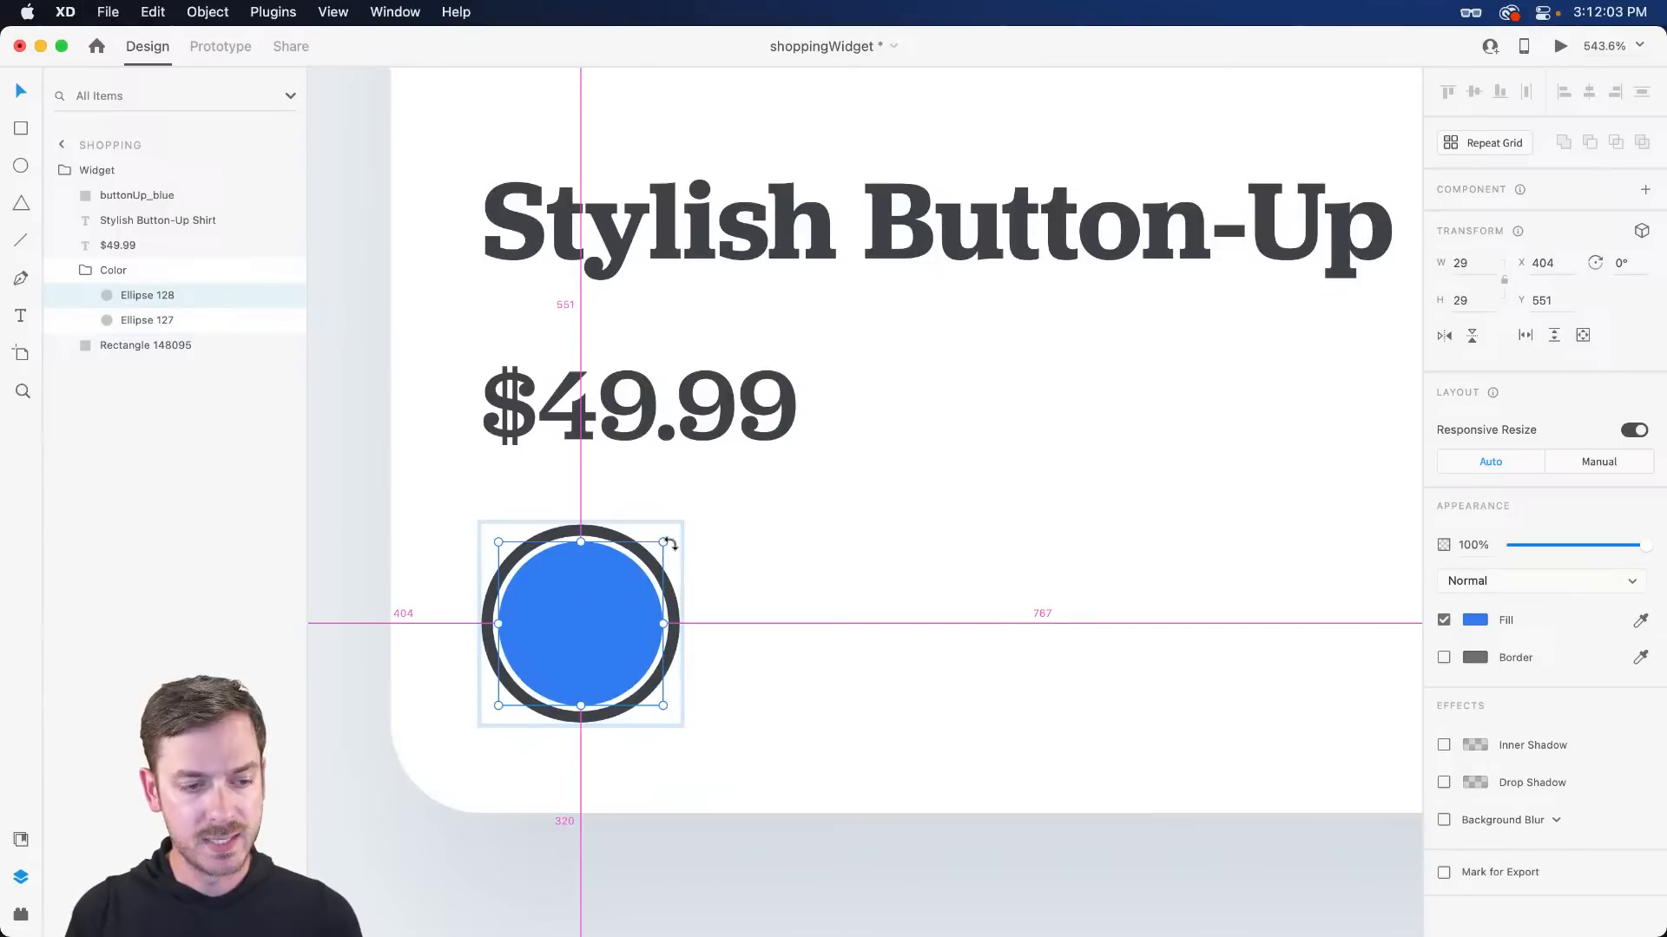
pyautogui.moveTo(662, 541); pyautogui.dragTo(654, 549)
pyautogui.press('super+Return')
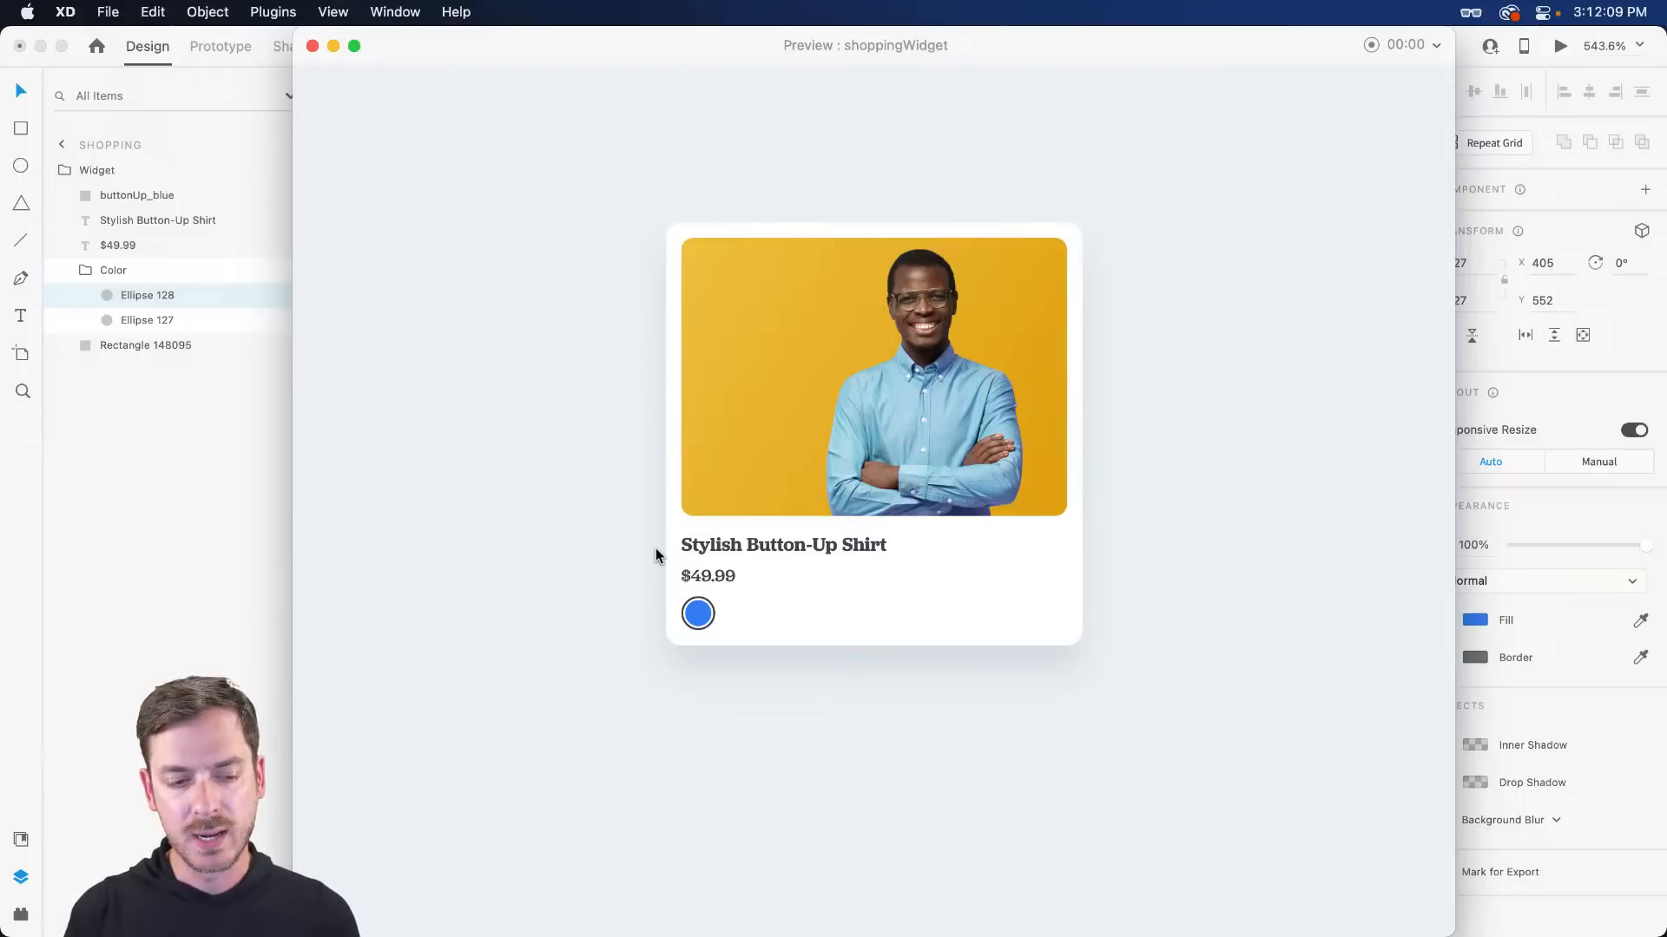
pyautogui.press('super+w')
pyautogui.press('Escape')
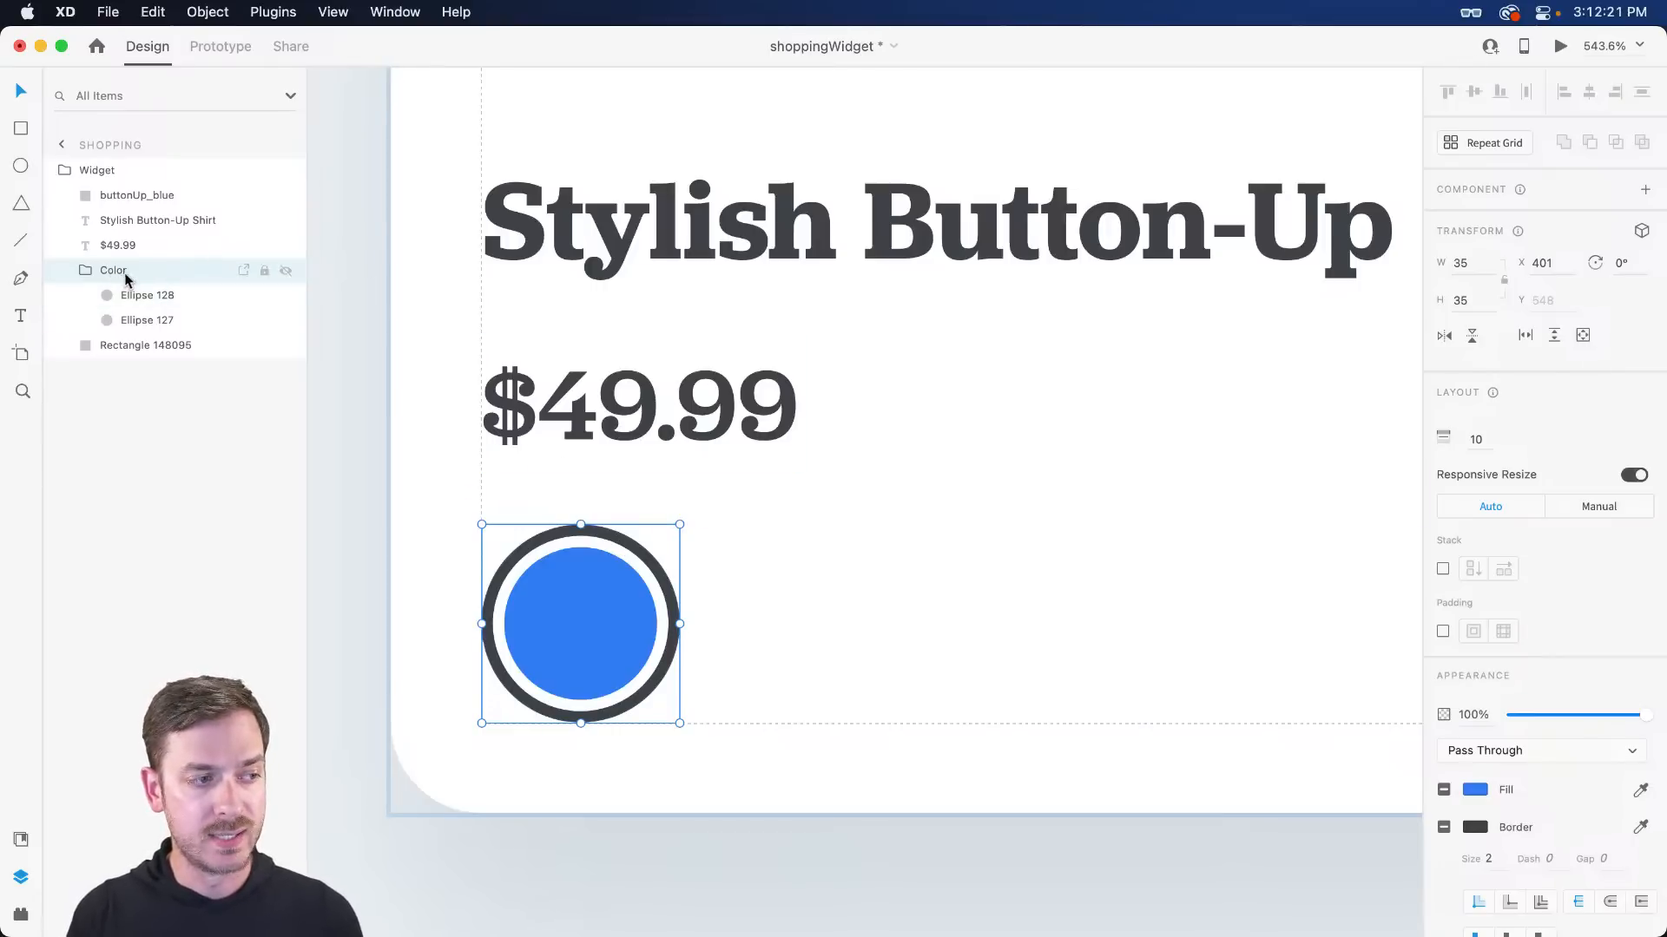
# - Wrap the Color group in a parent group named 'Colors' with stack layout on
pyautogui.click(85, 270)
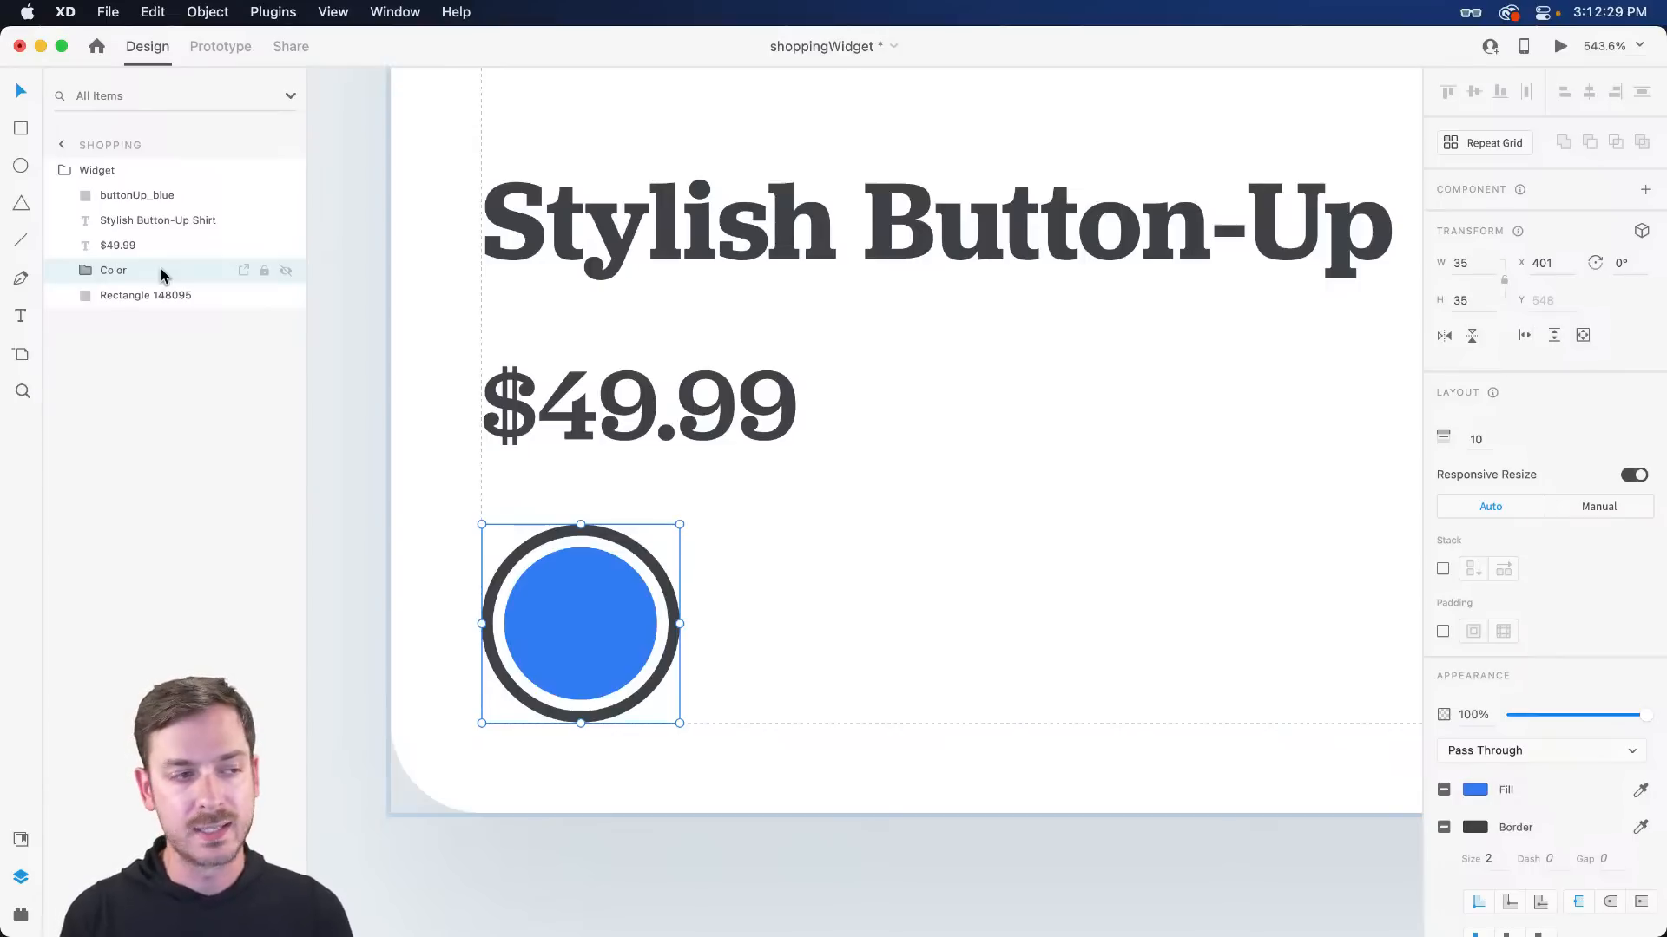
pyautogui.press('super+z')
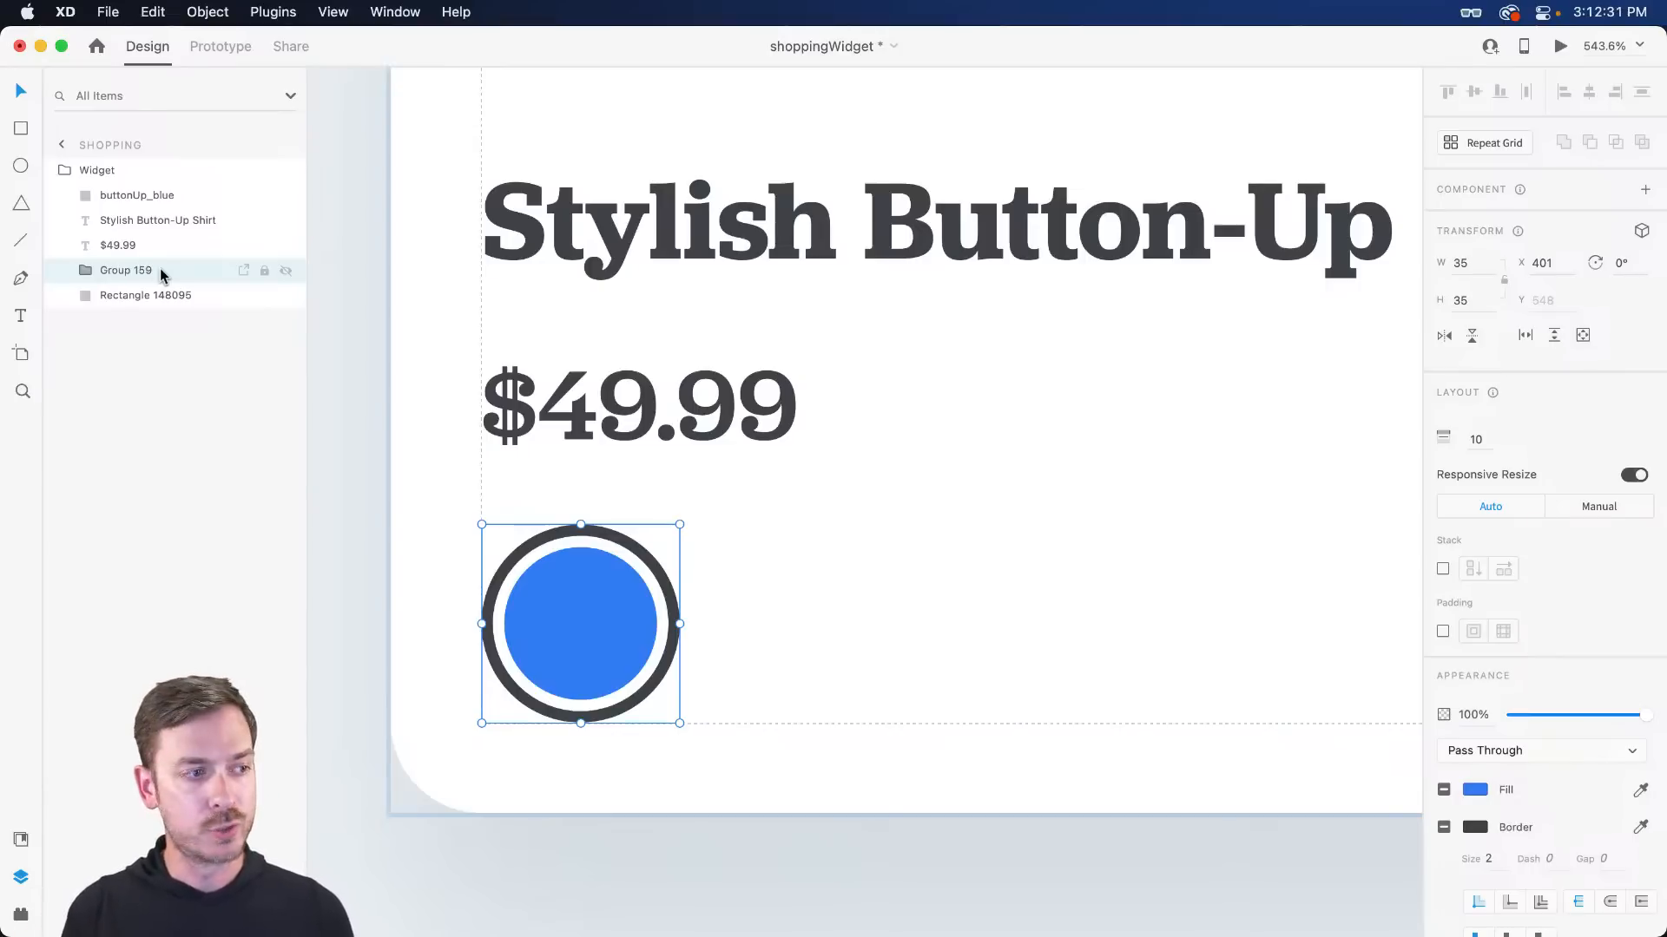
pyautogui.doubleClick(127, 271)
pyautogui.write('Colors')
pyautogui.press('Return')
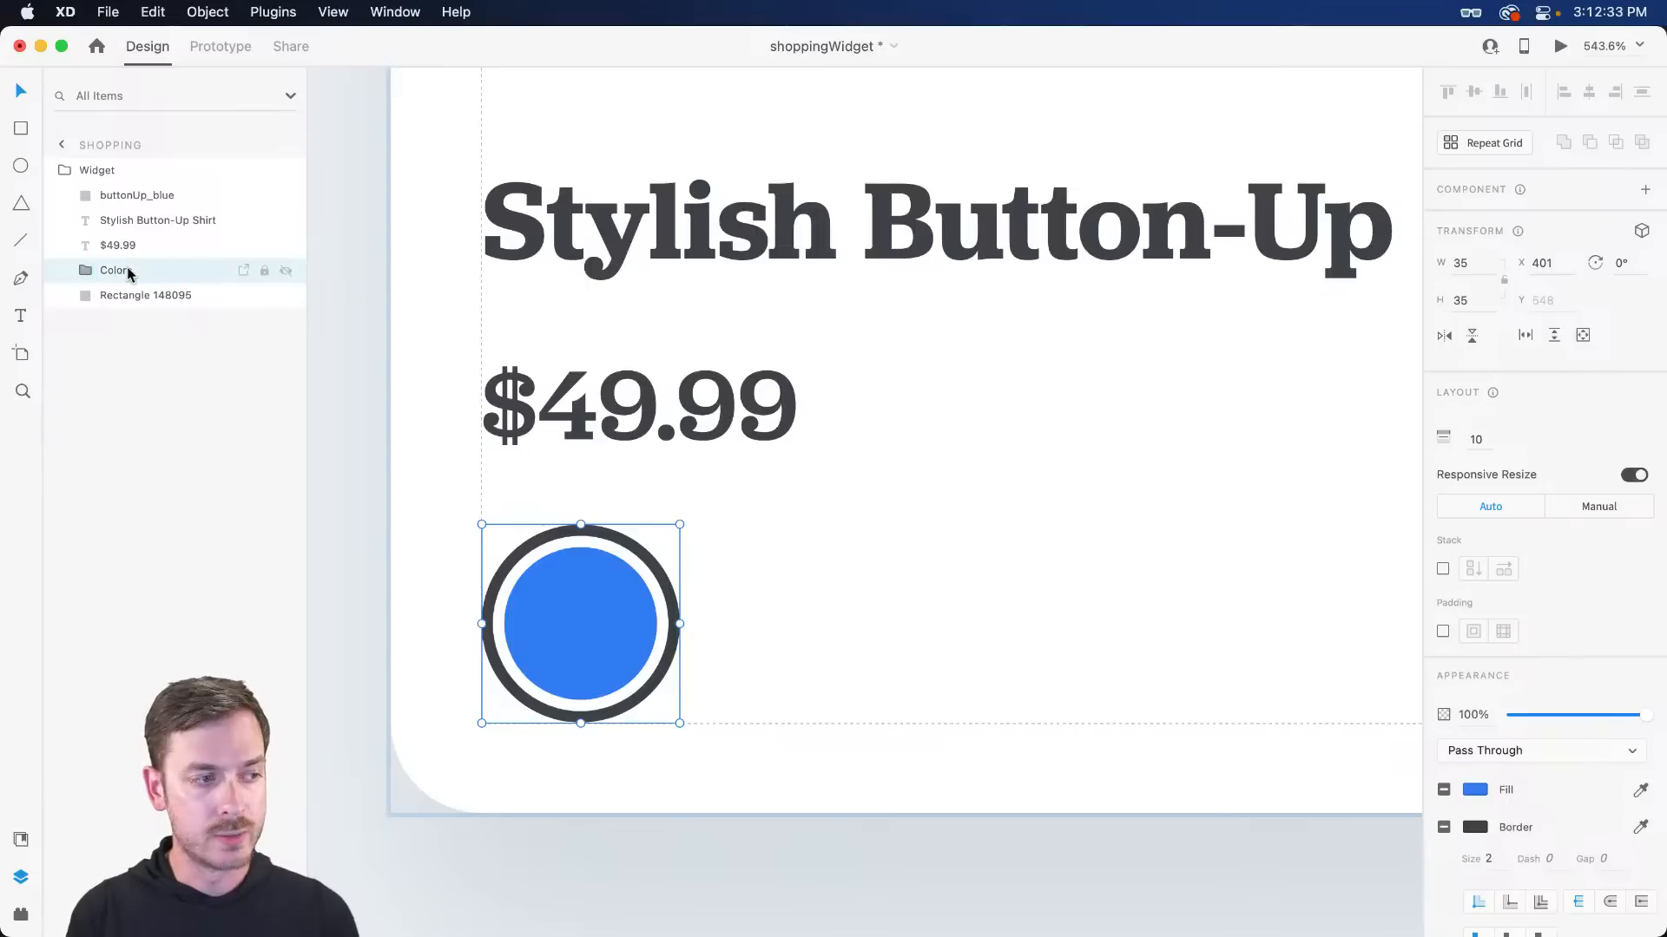
pyautogui.click(1443, 571)
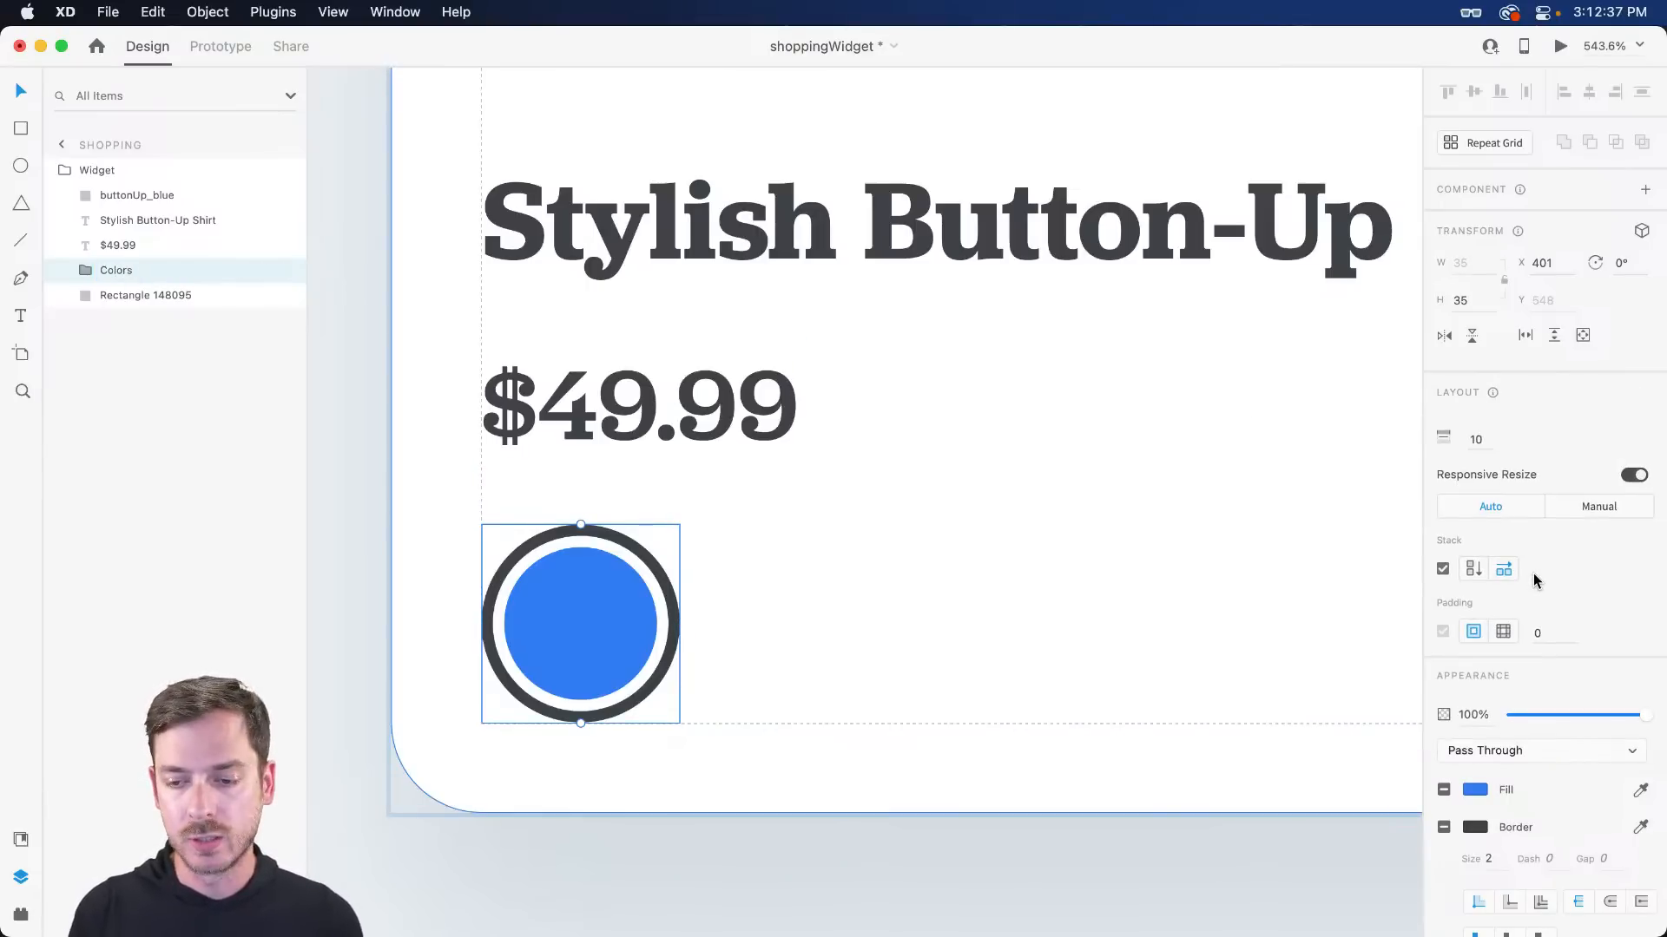
# - Duplicate the swatch once and hide the second copy's ring with 0% opacity
pyautogui.doubleClick(621, 613)
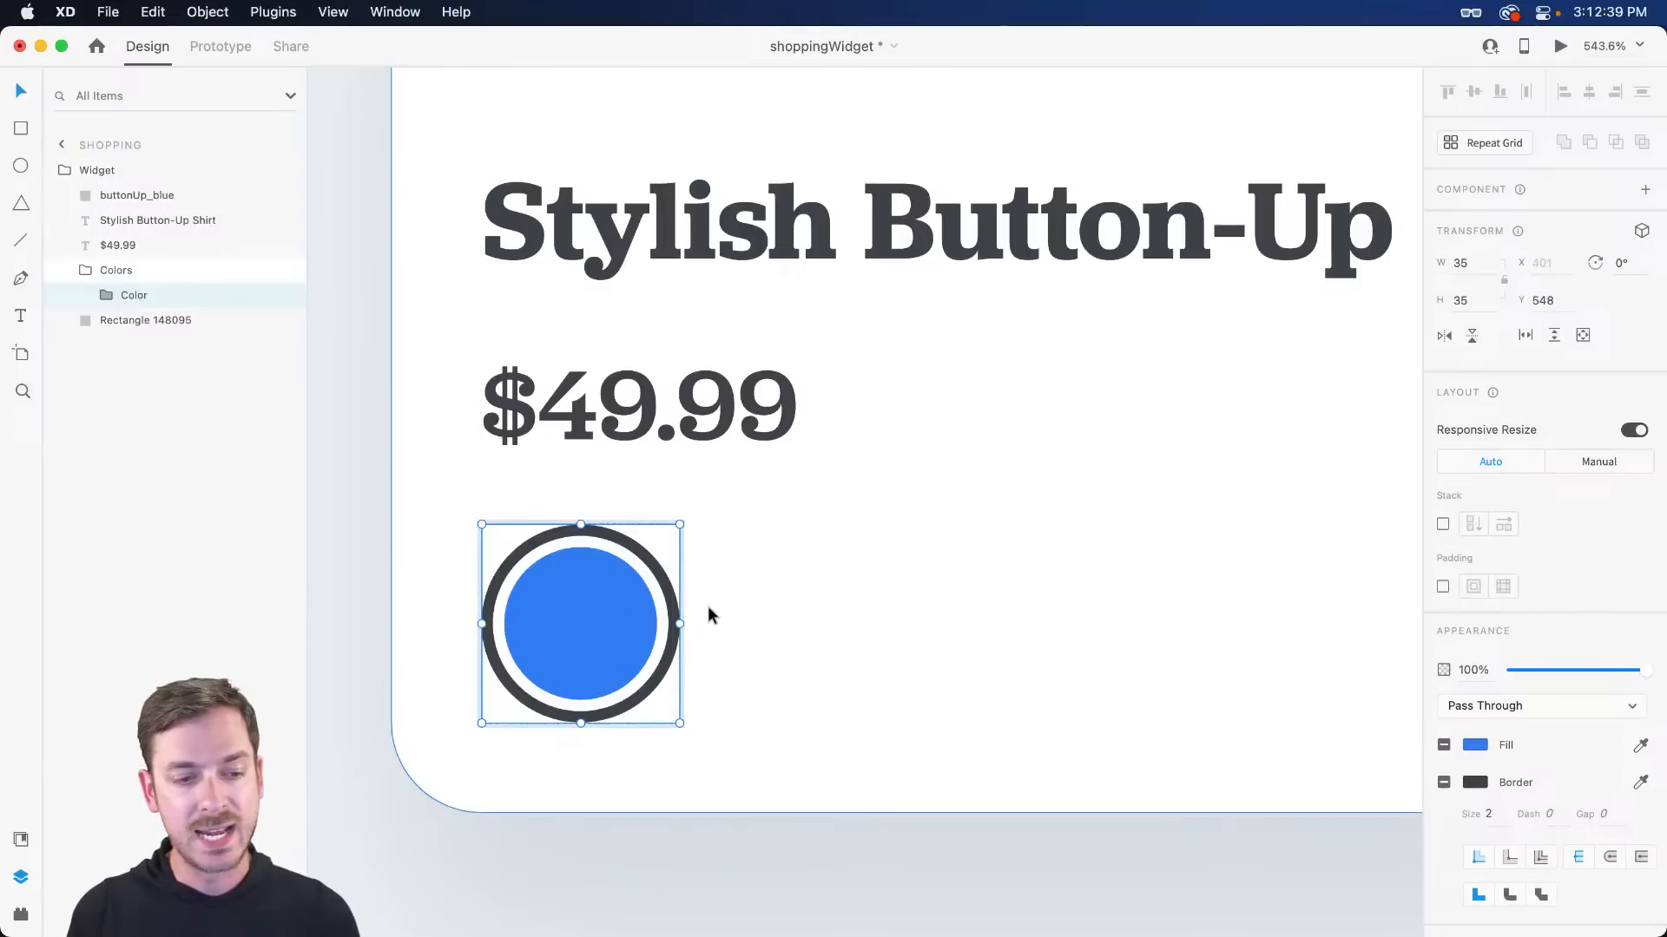
pyautogui.press('super+d')
pyautogui.press('super+d')
pyautogui.scroll(-3, 706, 606)
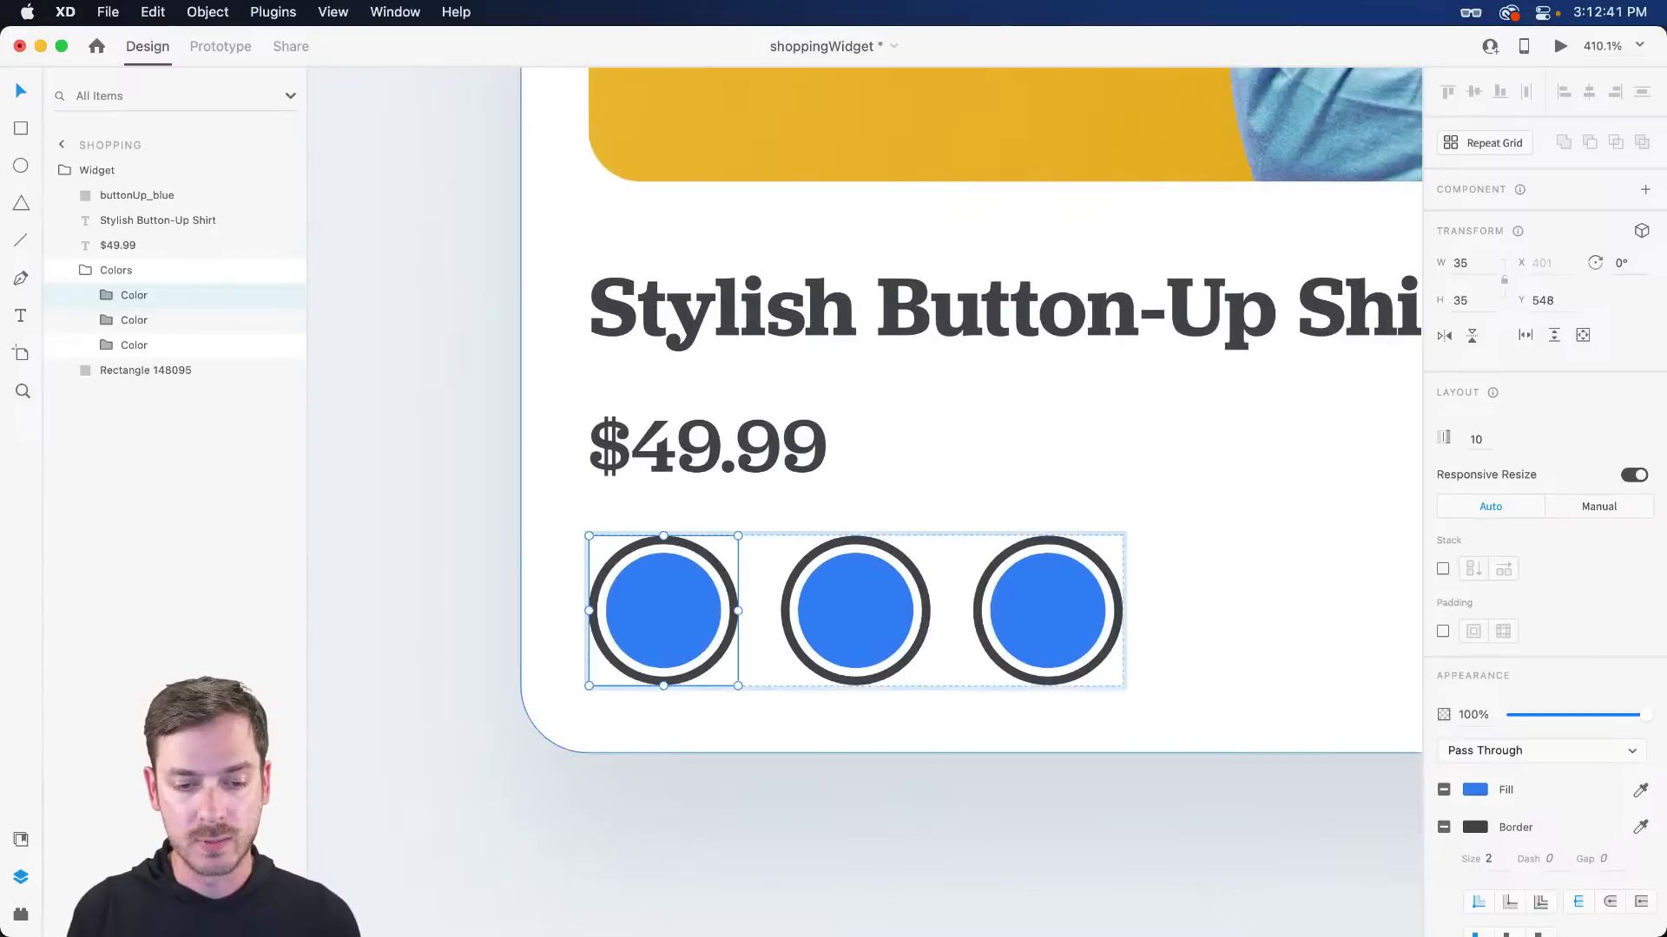
pyautogui.hscroll(4, 919, 616)
pyautogui.scroll(-1, 917, 615)
pyautogui.press('super+z')
pyautogui.hscroll(-2, 584, 595)
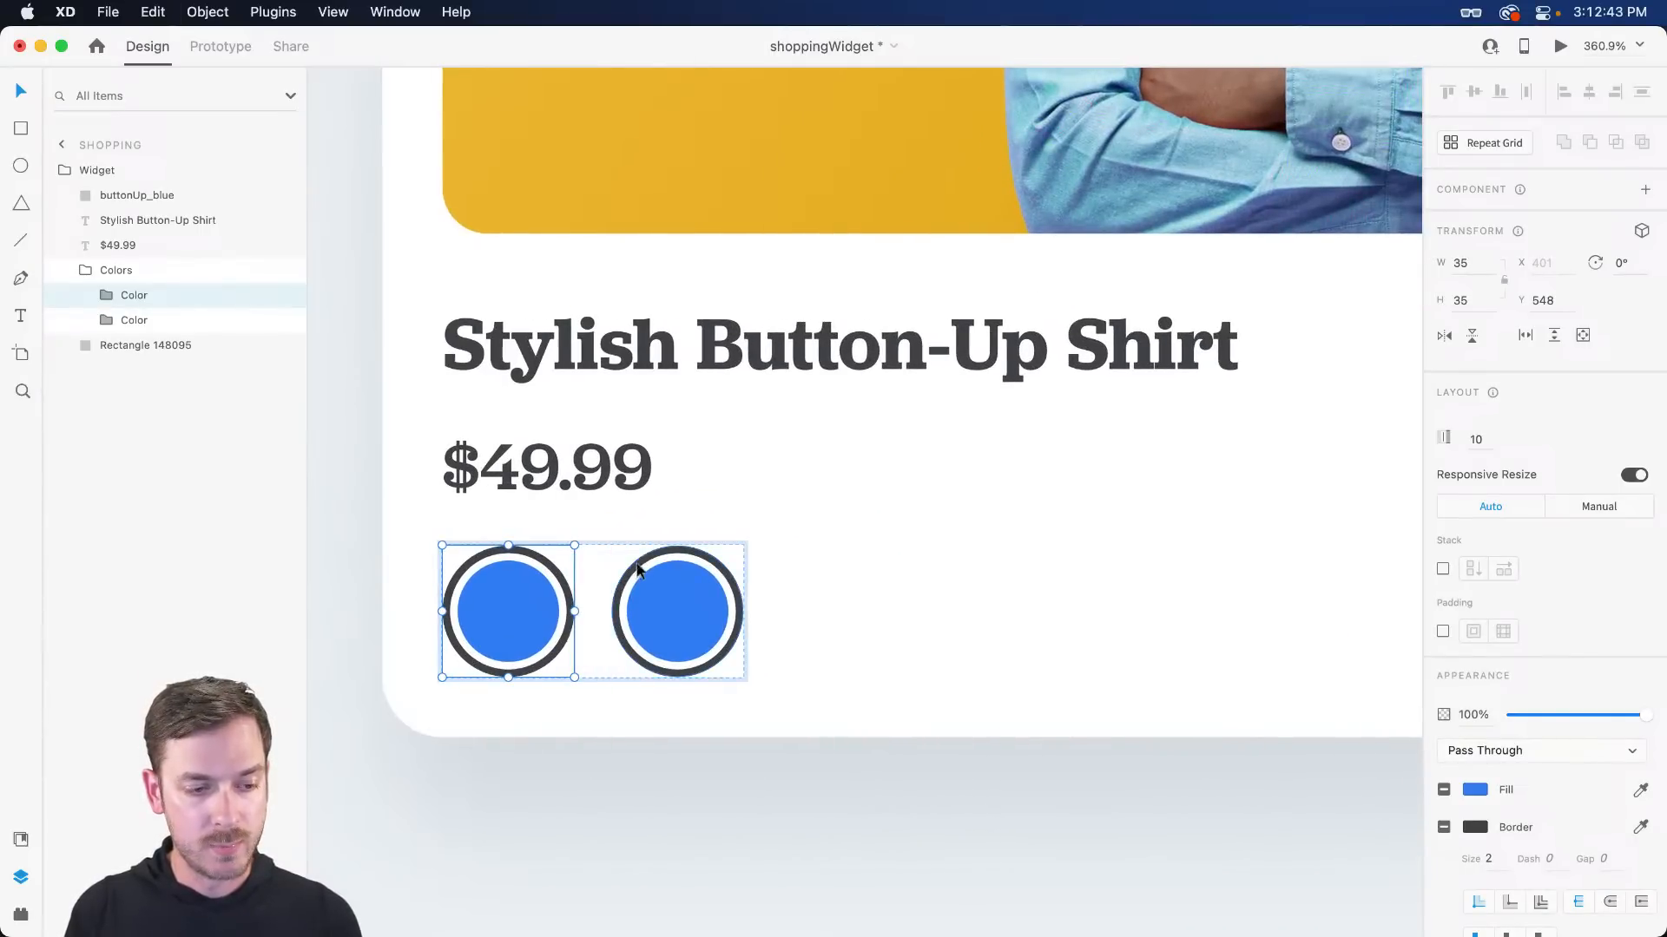
pyautogui.click(943, 602)
pyautogui.doubleClick(668, 562)
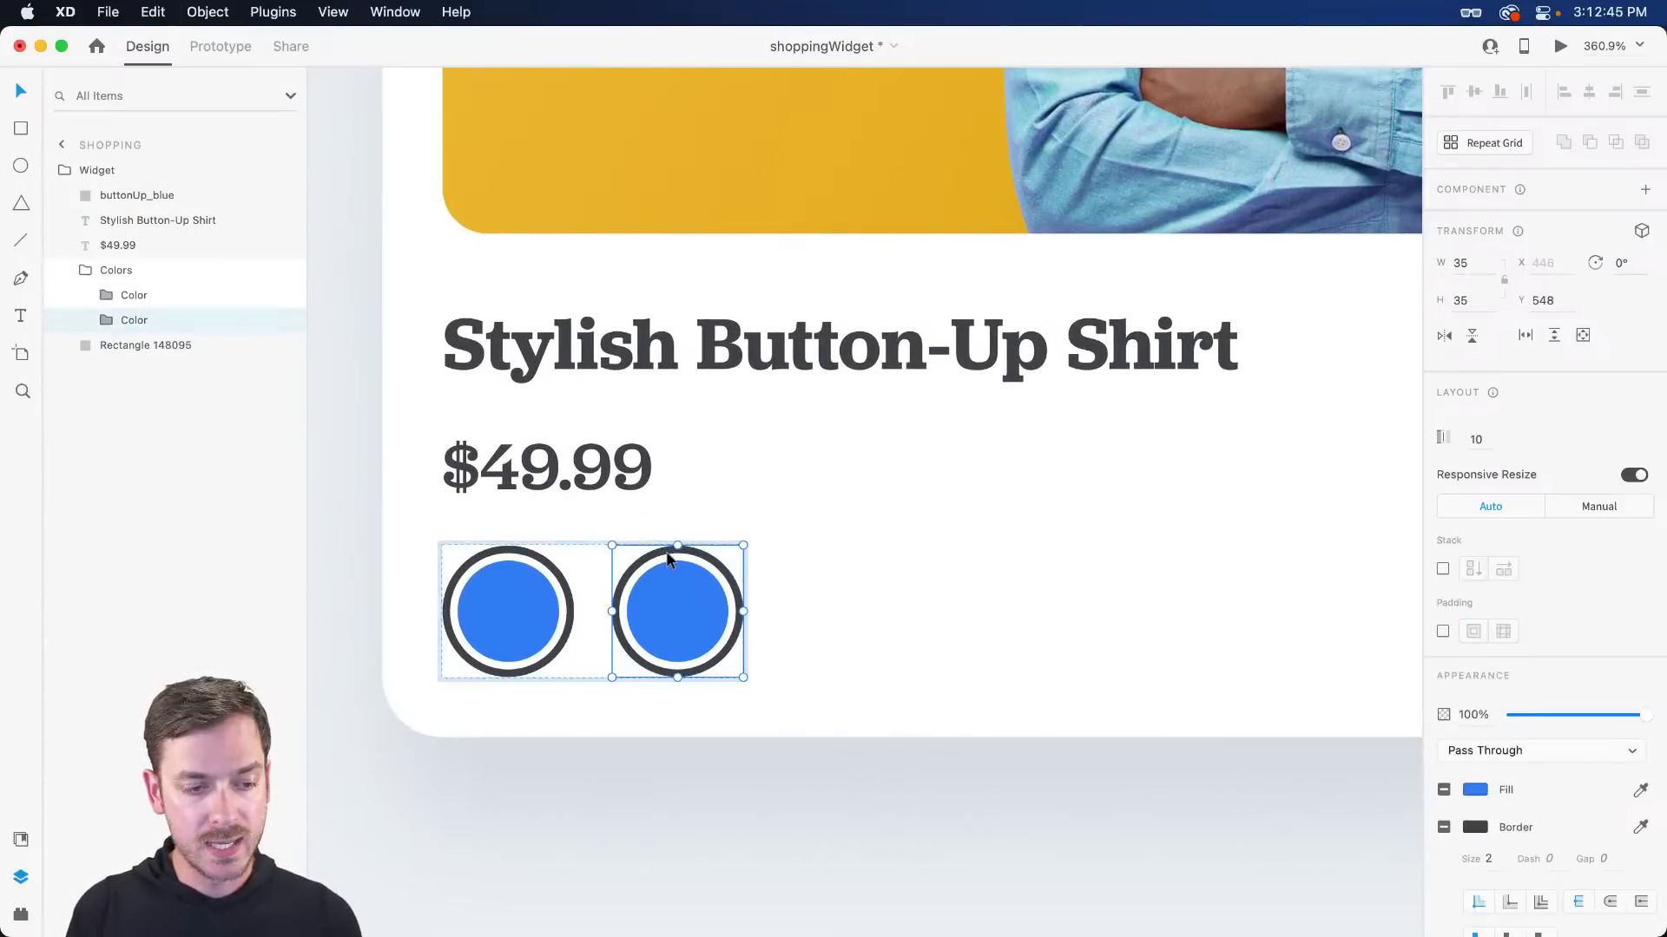
pyautogui.doubleClick(690, 558)
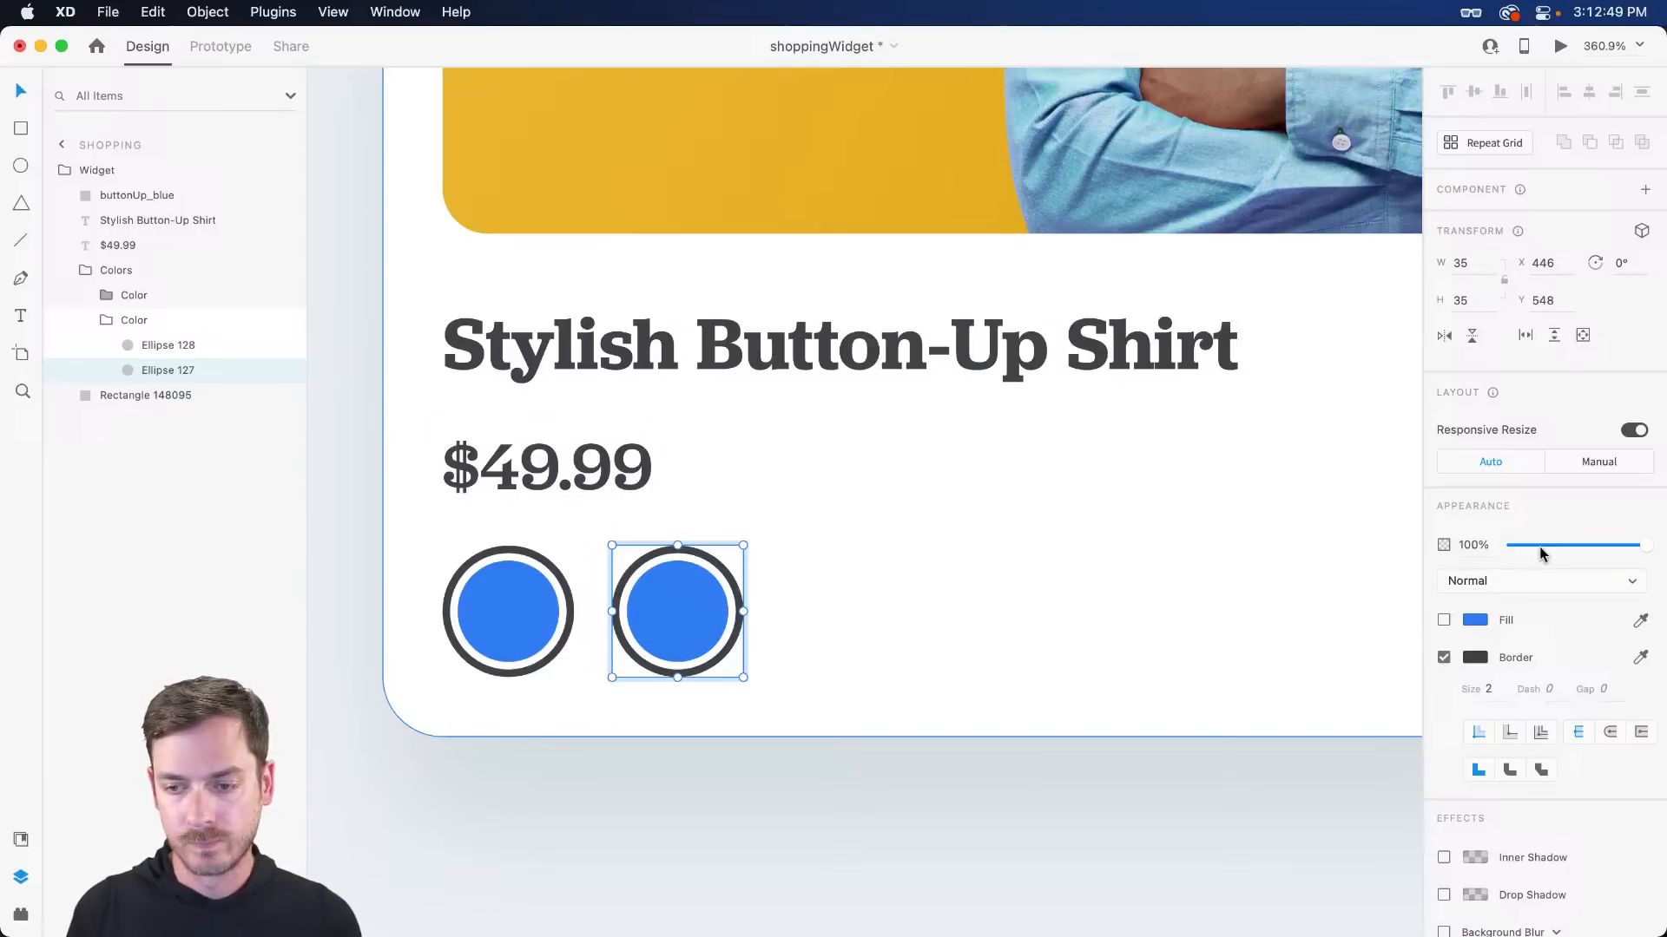
pyautogui.moveTo(1540, 546); pyautogui.dragTo(1488, 548)
pyautogui.press('Escape')
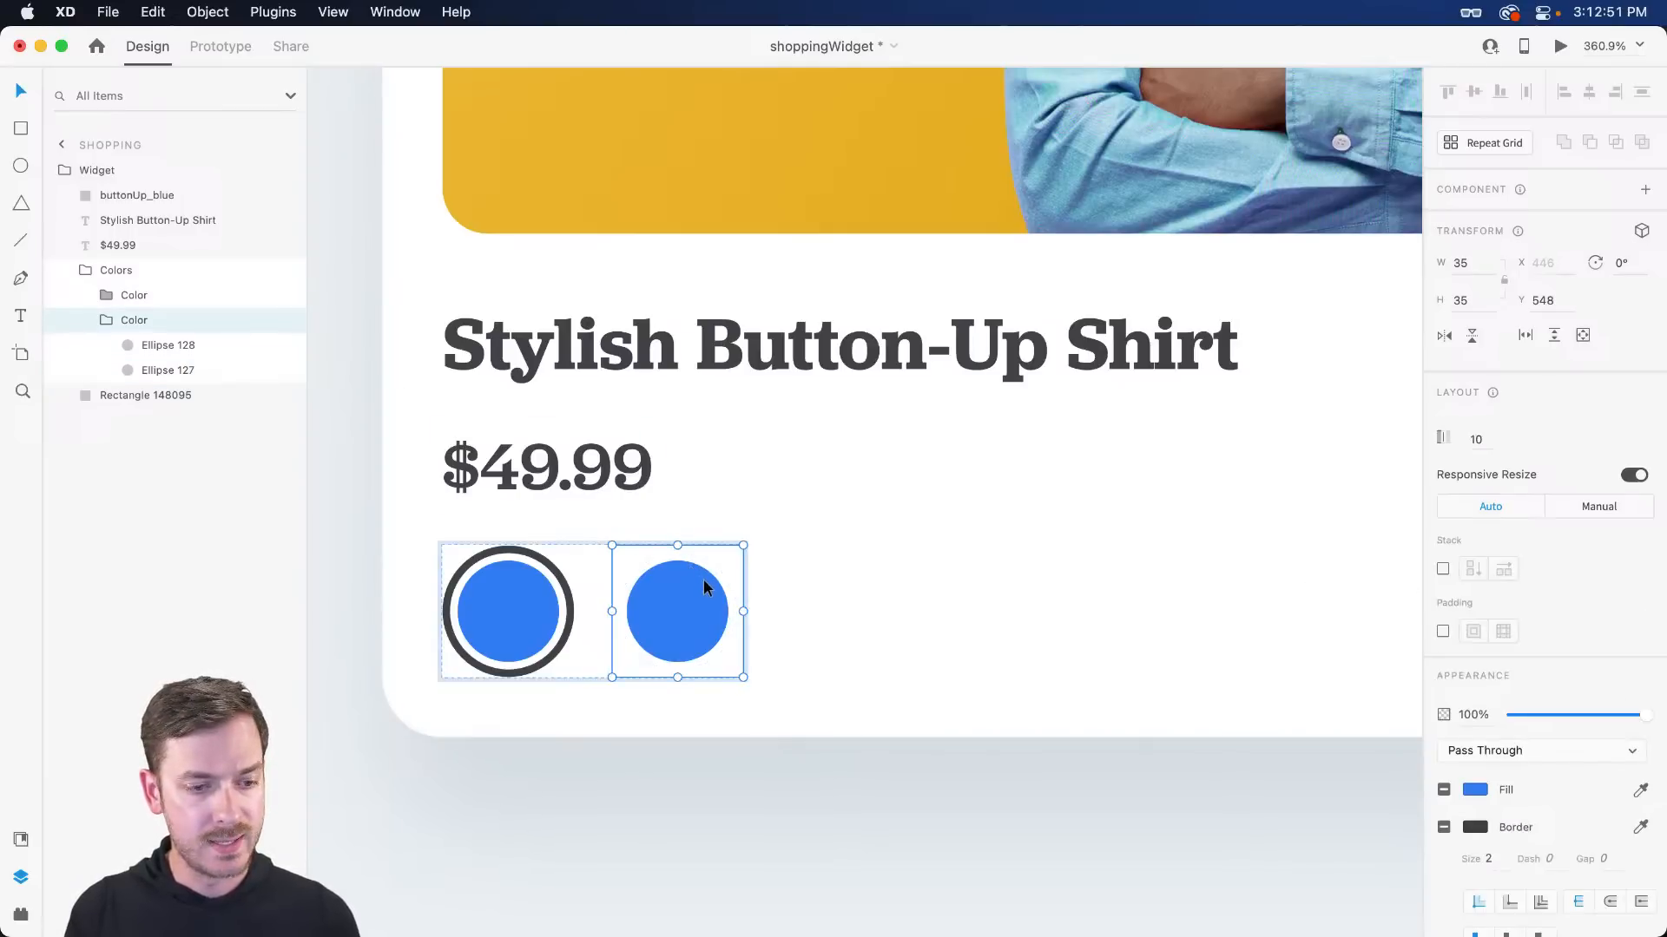
# - Duplicate the ringless swatch to five in total and widen their spacing to 55
pyautogui.press('super+d')
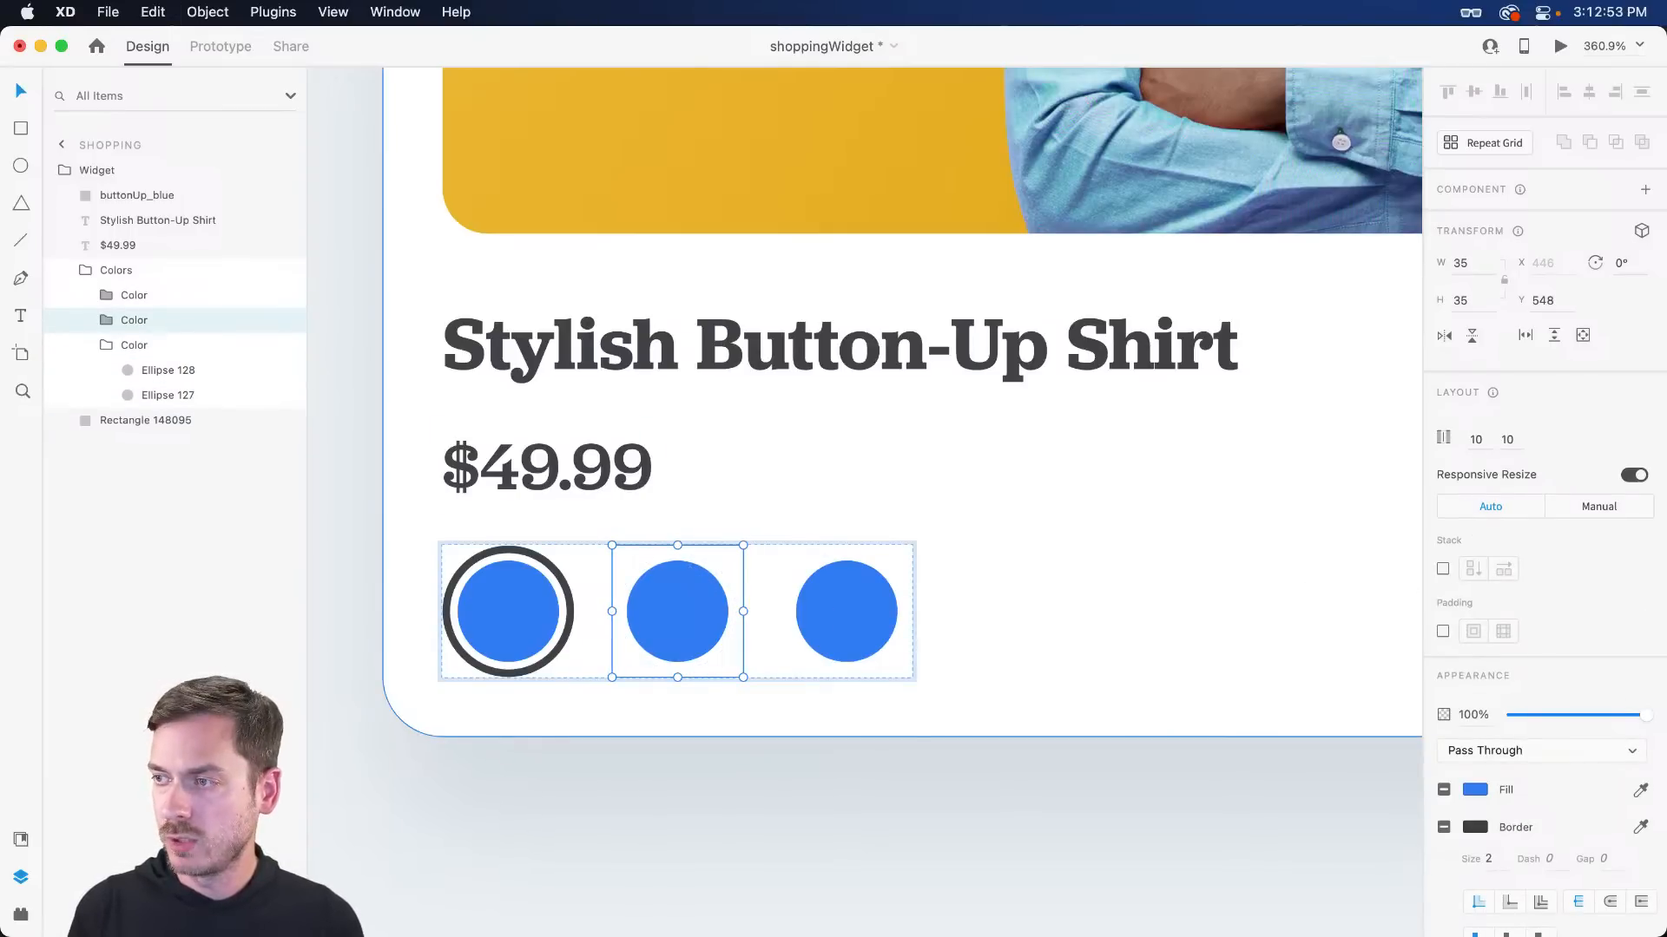
pyautogui.press('super+d')
pyautogui.scroll(-3, 1068, 701)
pyautogui.scroll(3, 849, 681)
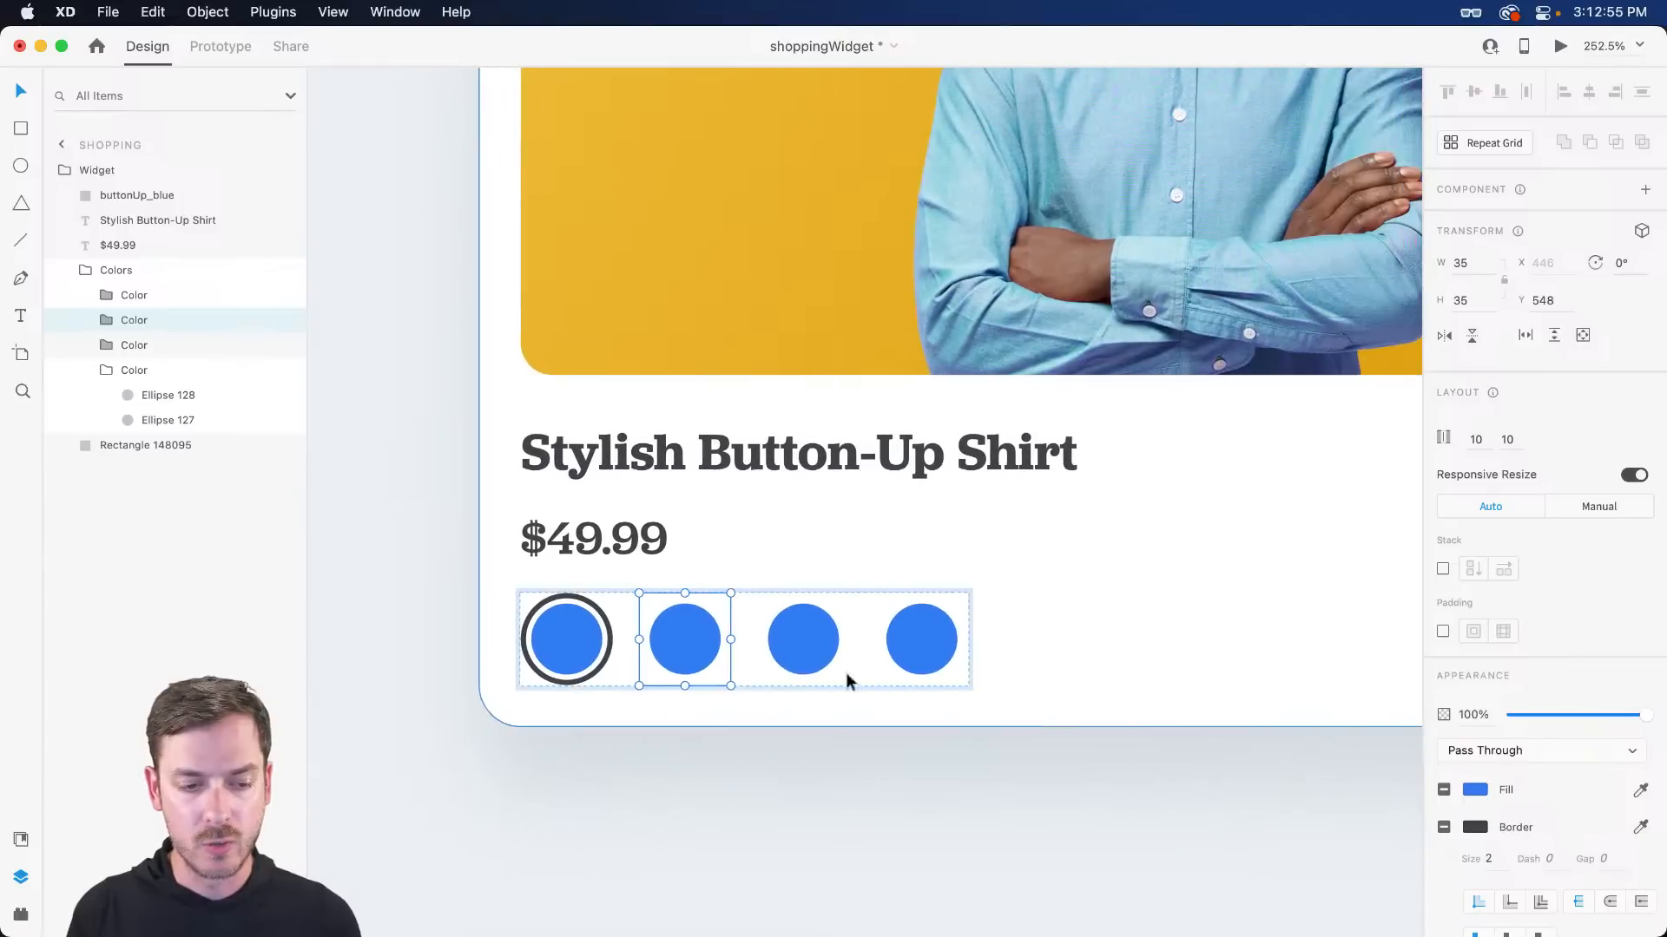
pyautogui.press('super+d')
pyautogui.scroll(-3, 1124, 668)
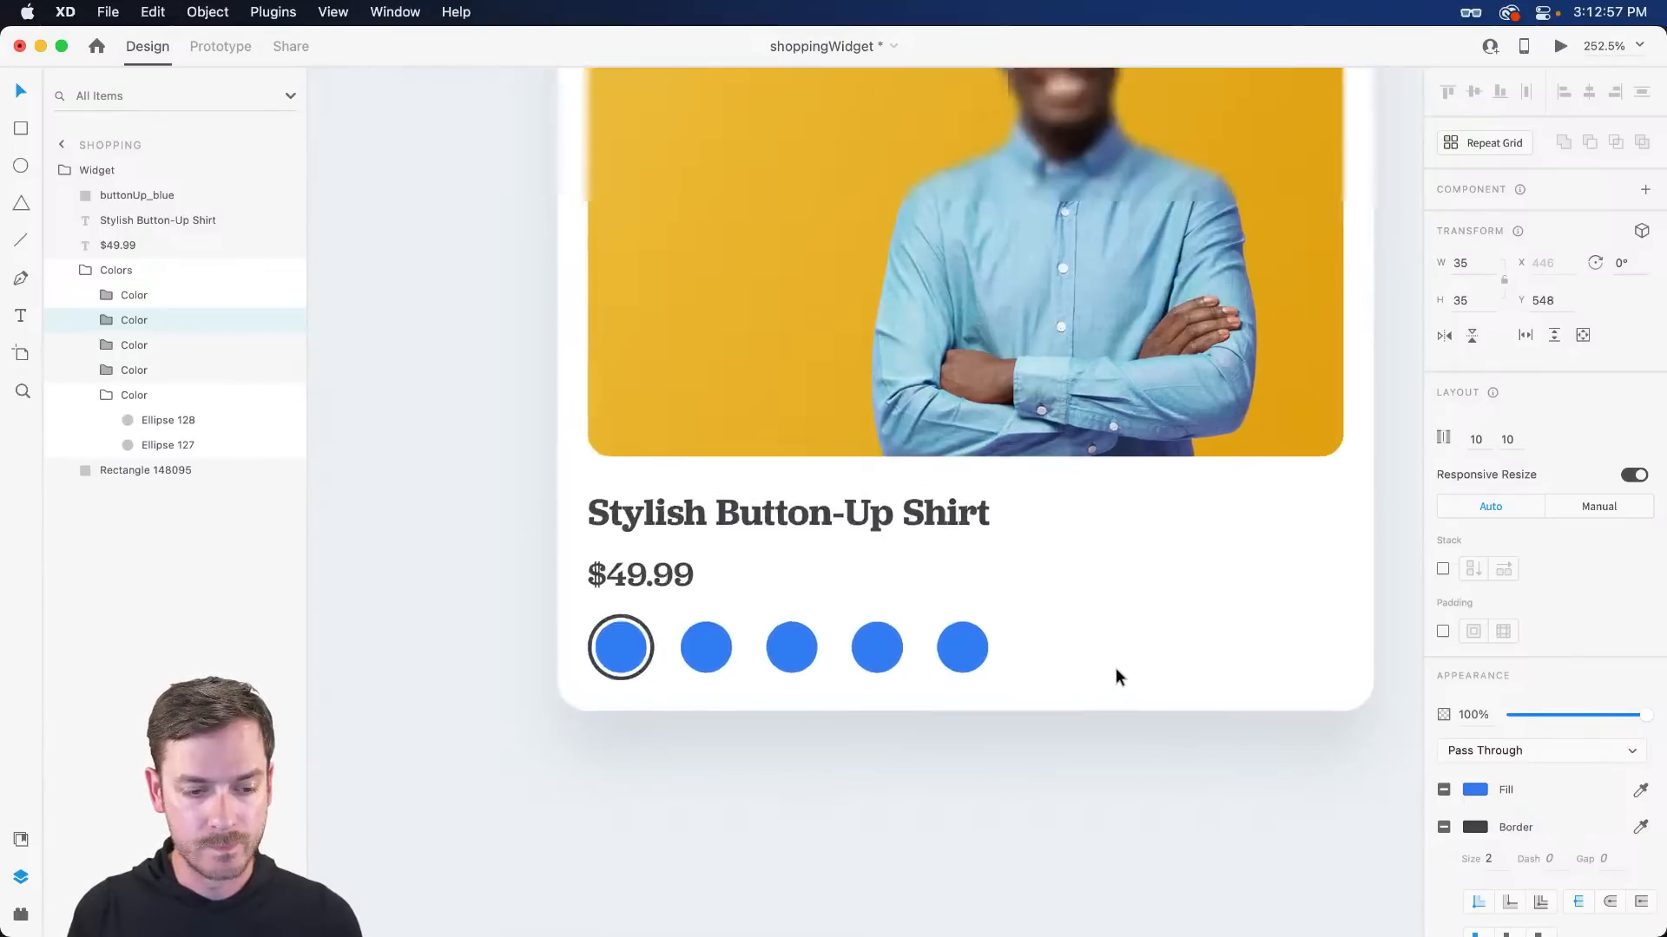
pyautogui.moveTo(861, 653); pyautogui.dragTo(939, 646)
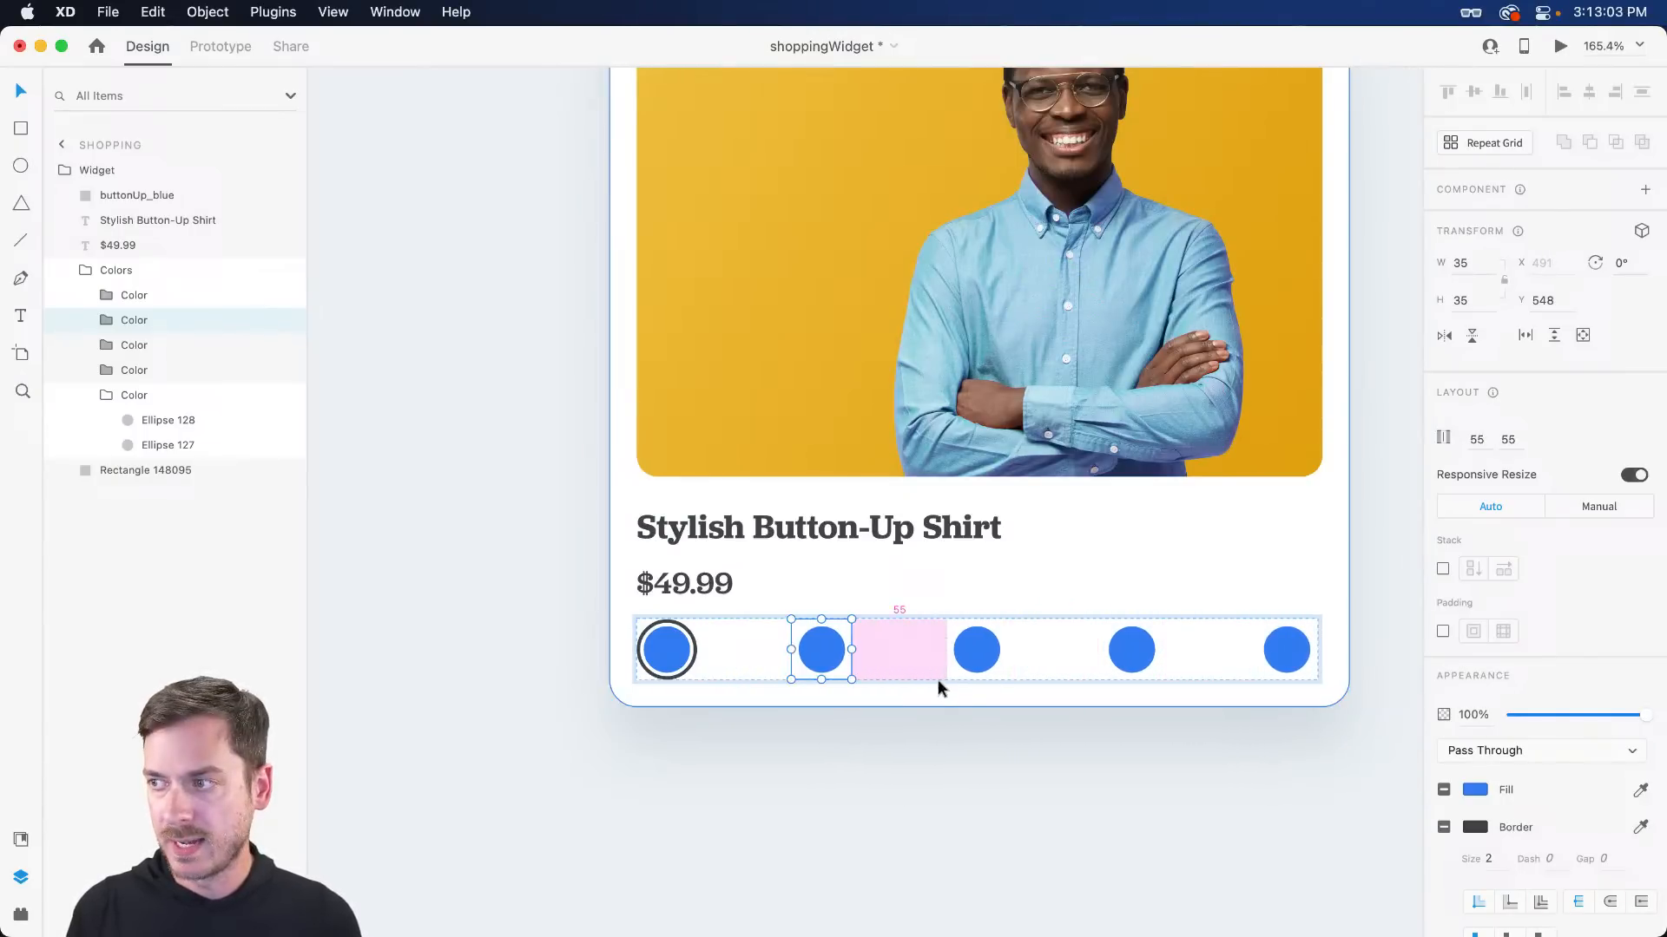
# - Undo back to fewer swatches and resize the Color group to 44×44
pyautogui.click(822, 646)
pyautogui.scroll(-3, 812, 698)
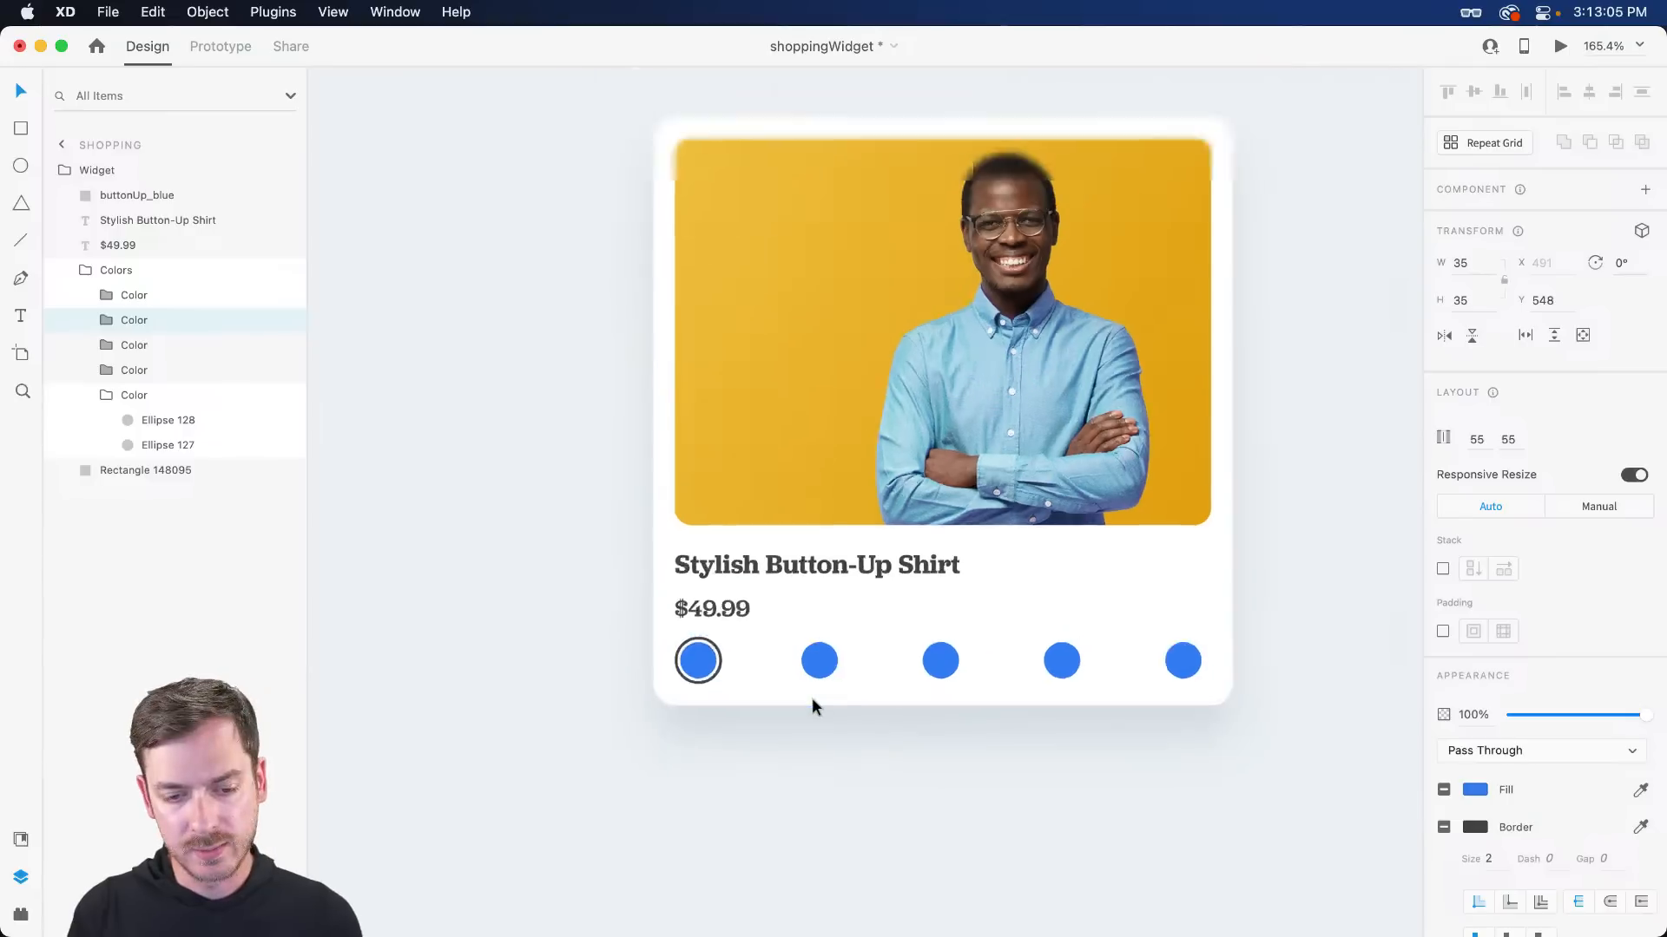
pyautogui.scroll(2, 812, 698)
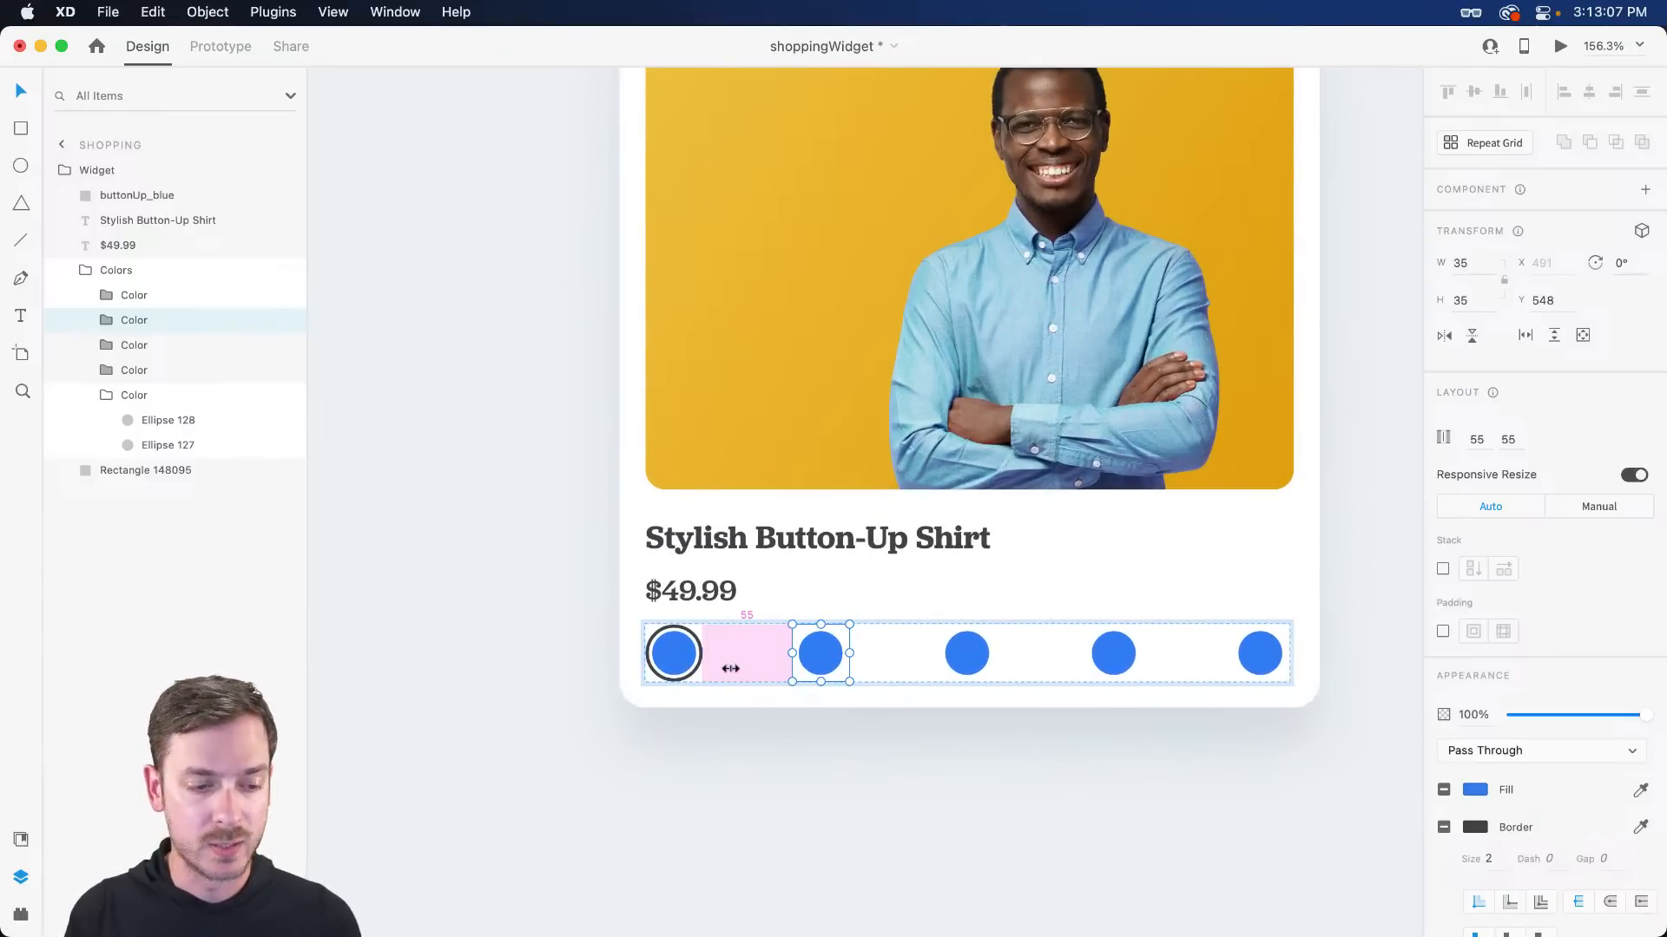
pyautogui.press('super+z')
pyautogui.press('super+z')
pyautogui.press('super+z')
pyautogui.press('super+z')
pyautogui.press('super+z')
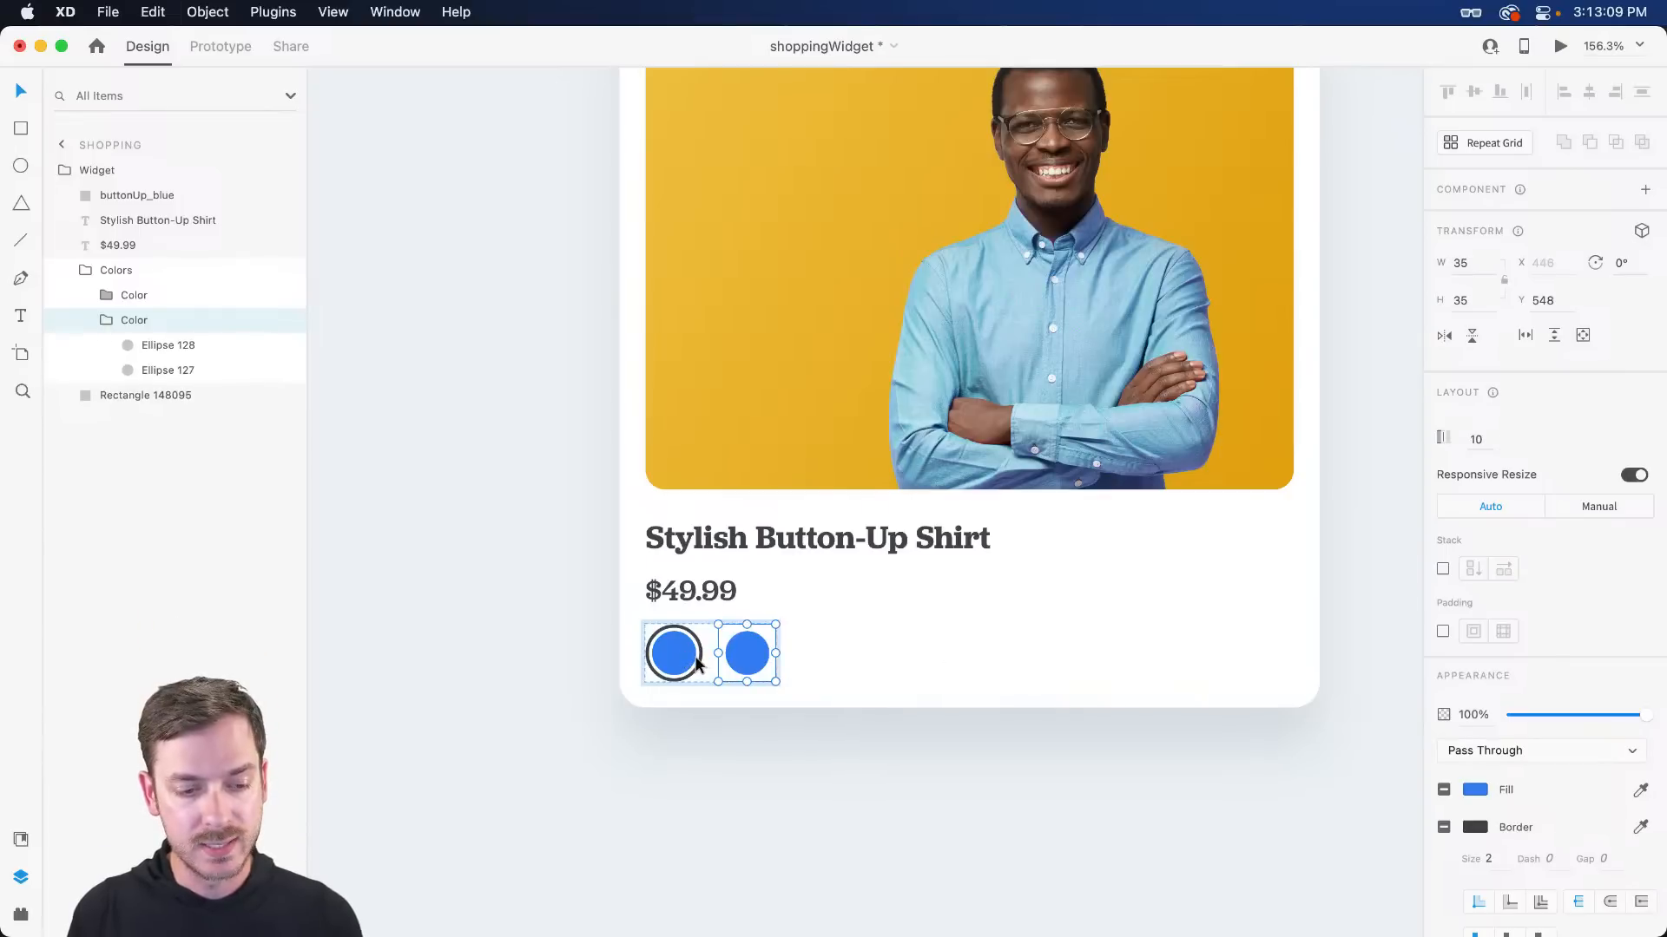
pyautogui.press('super+z')
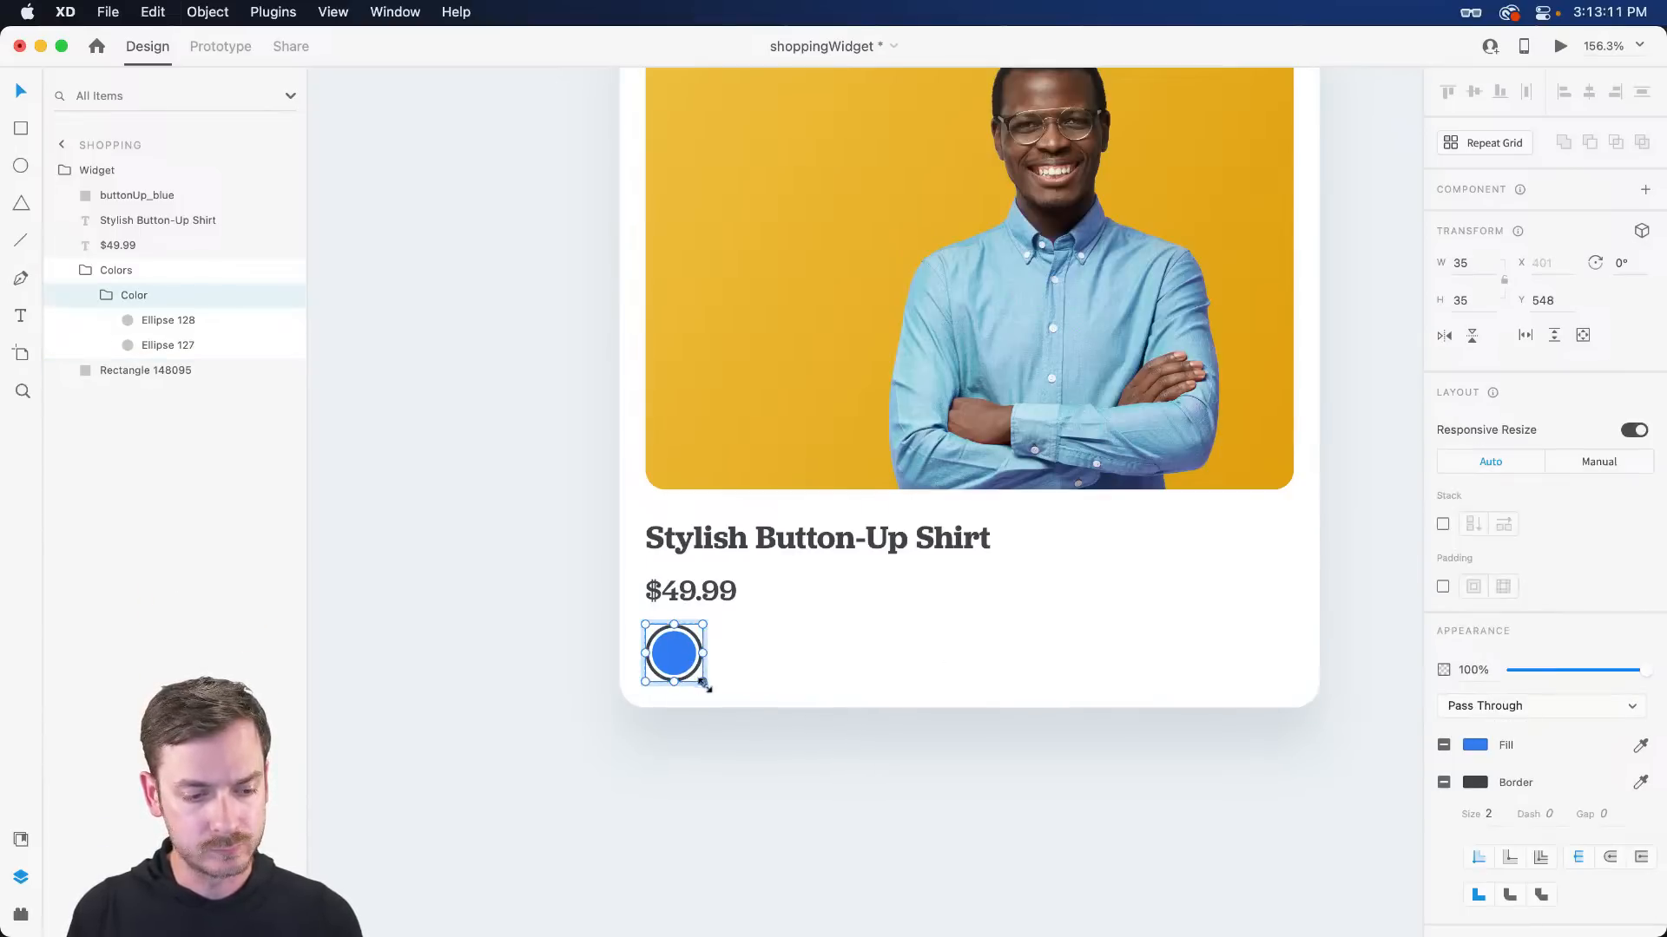
pyautogui.moveTo(705, 686); pyautogui.dragTo(767, 660)
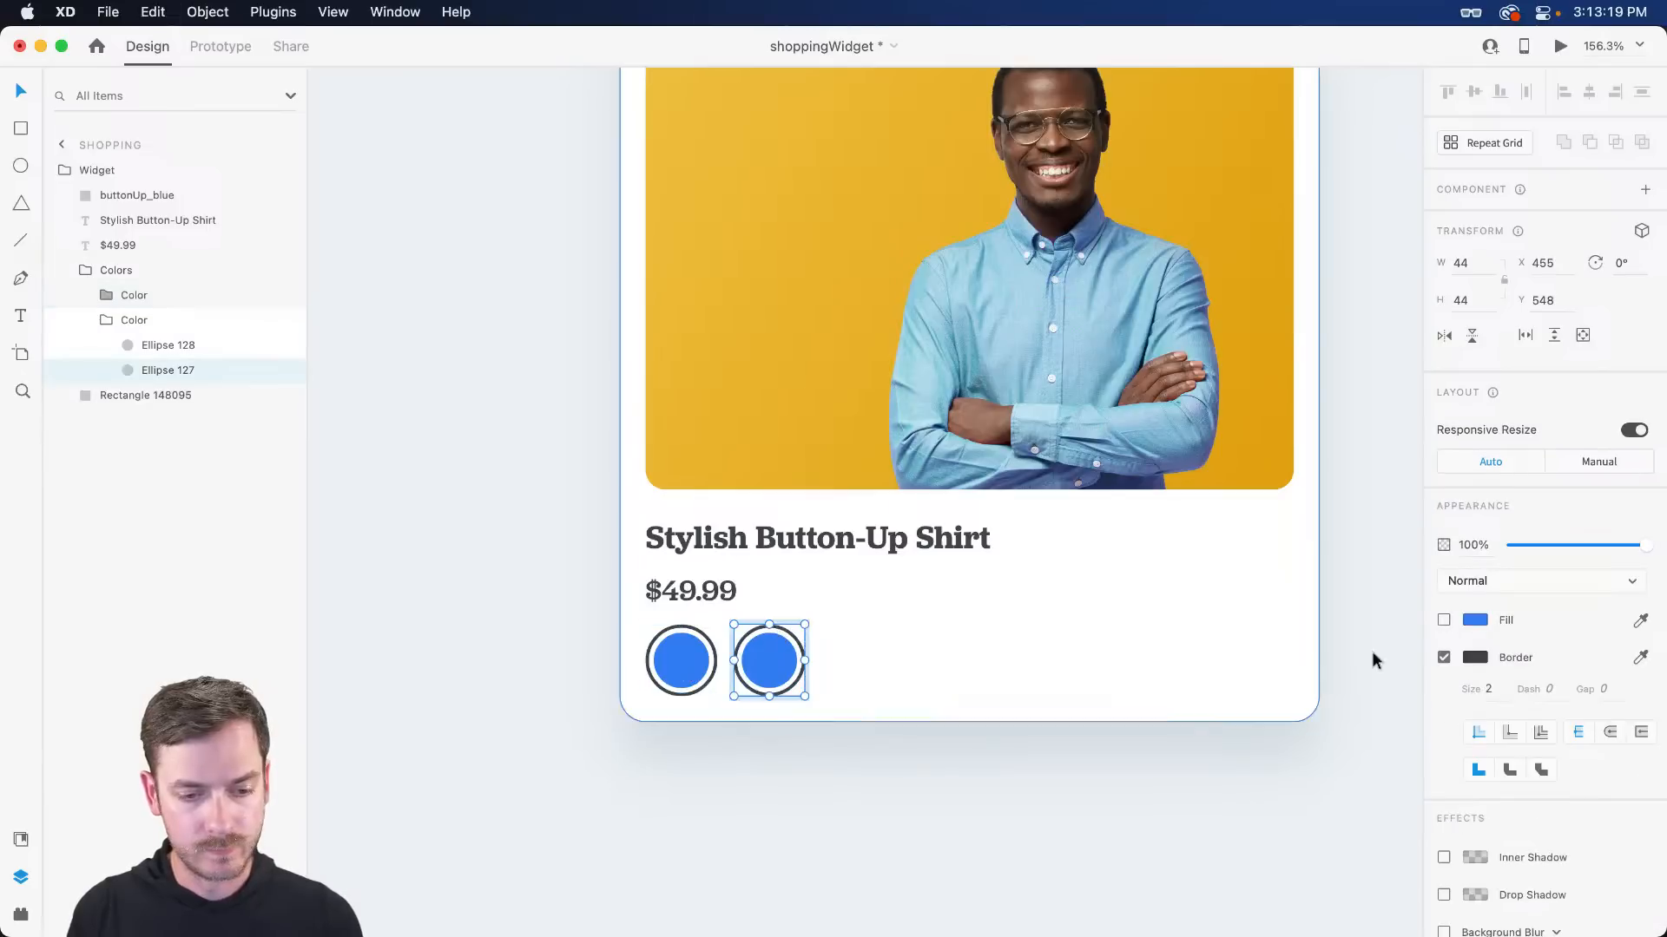
# - Remove the second swatch's ring, duplicate to five swatches, and space them 44 apart
pyautogui.click(1443, 657)
pyautogui.press('Escape')
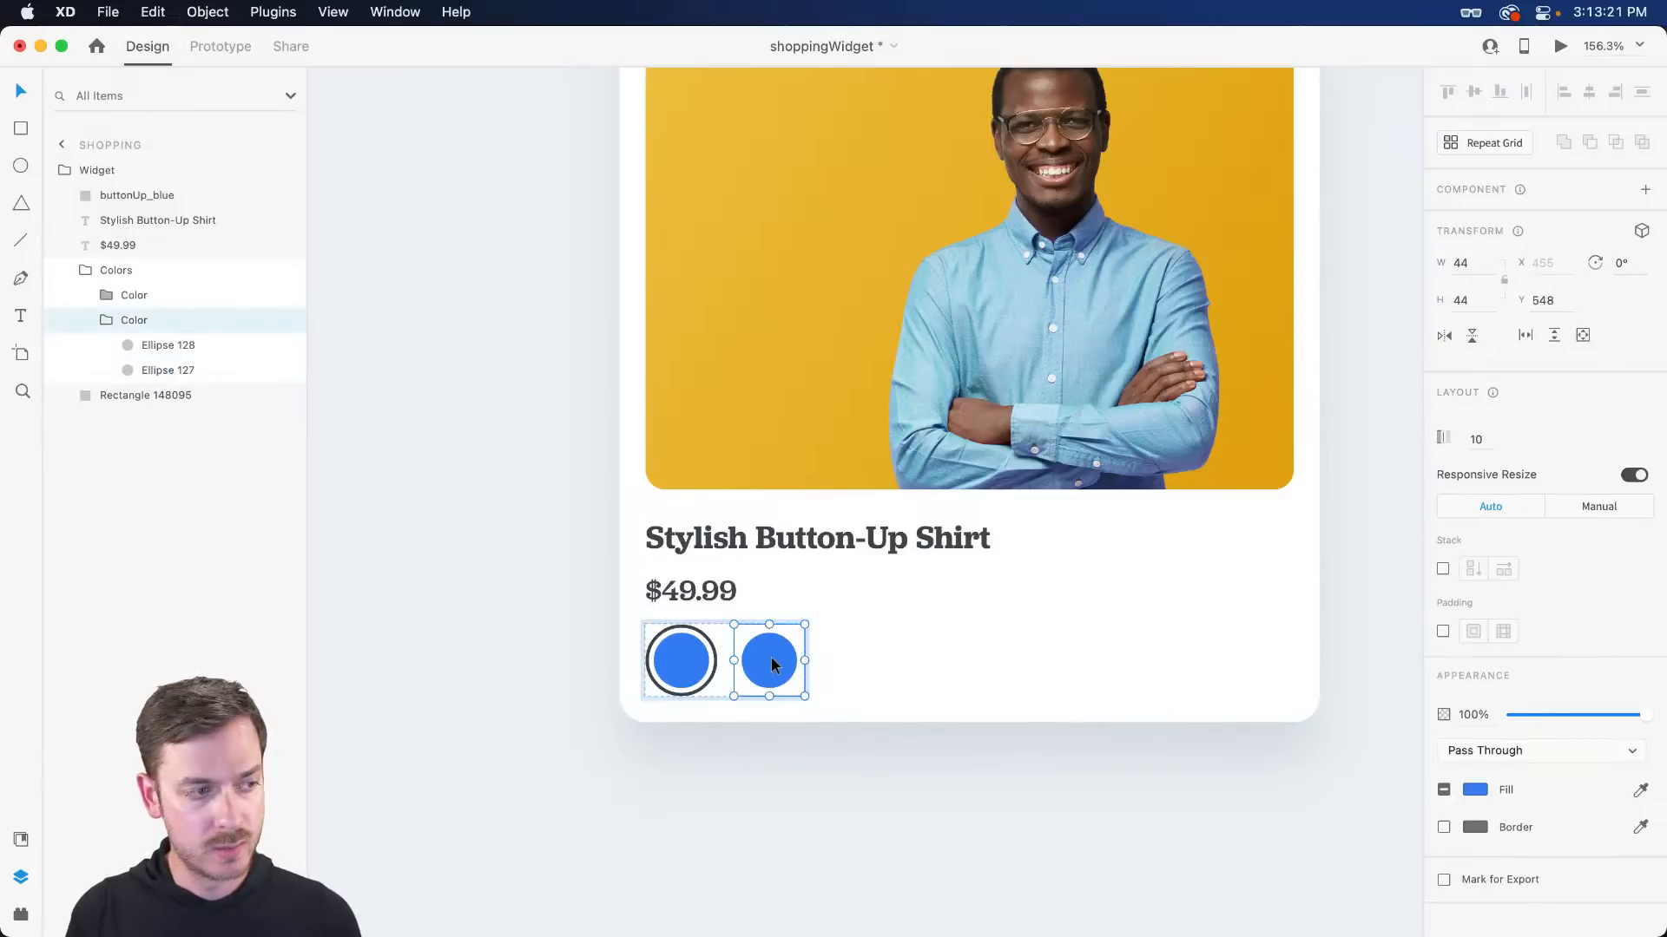
pyautogui.press('cmd+d')
pyautogui.press('super+d')
pyautogui.press('super+d')
pyautogui.moveTo(900, 662); pyautogui.dragTo(965, 668)
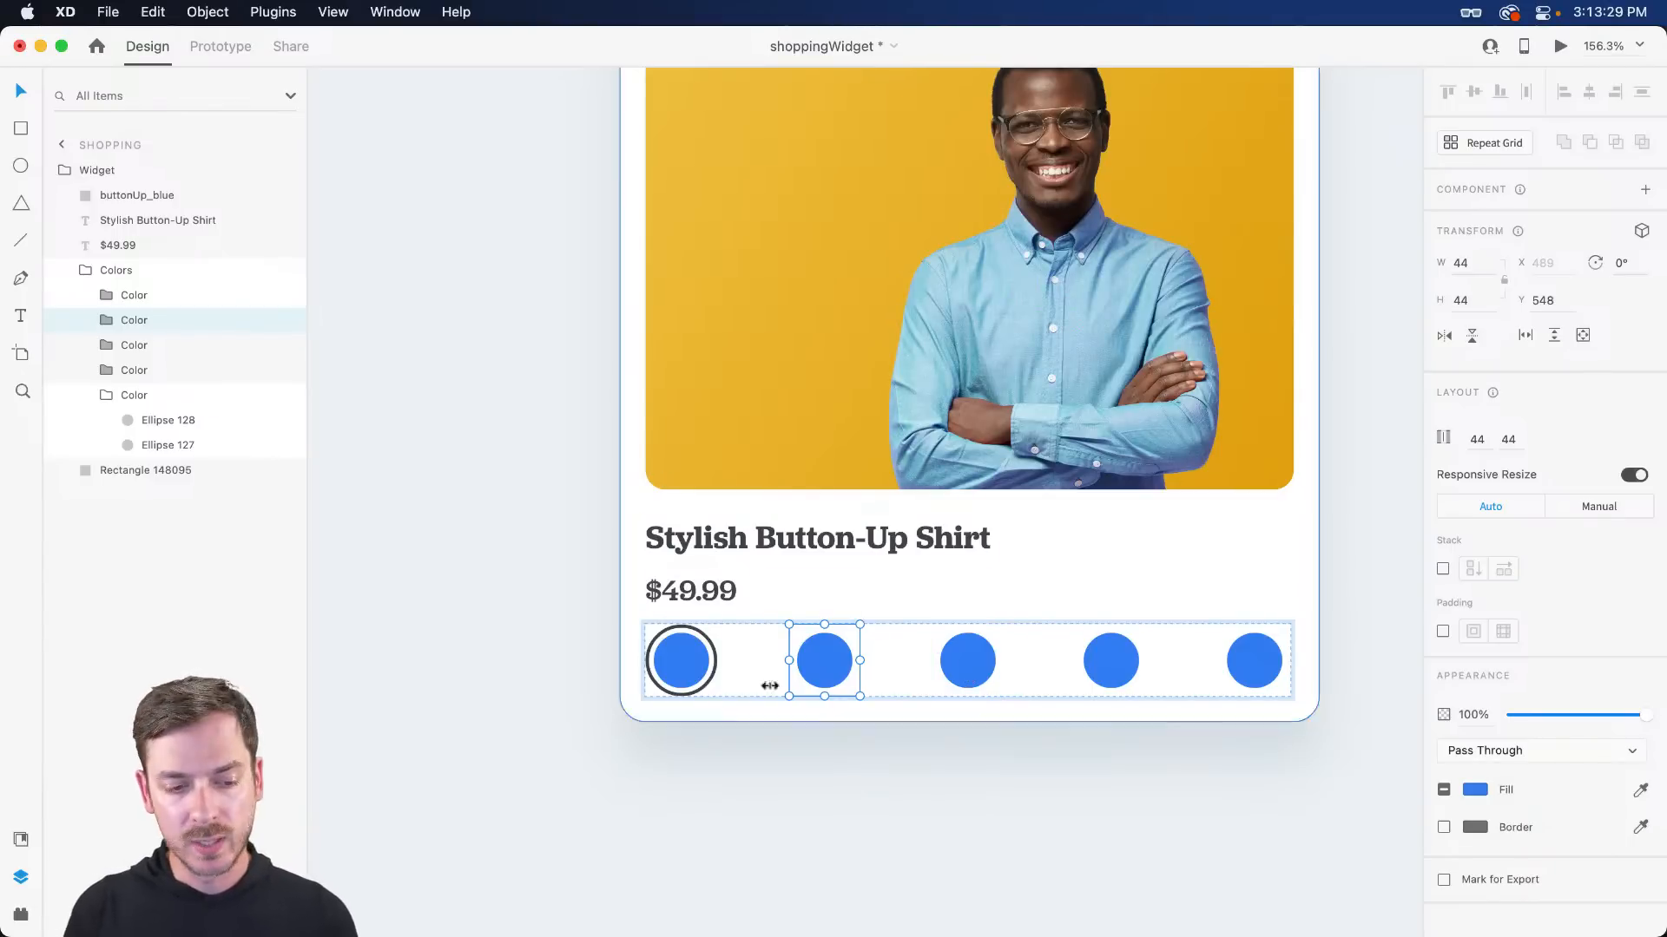
pyautogui.scroll(3, 899, 644)
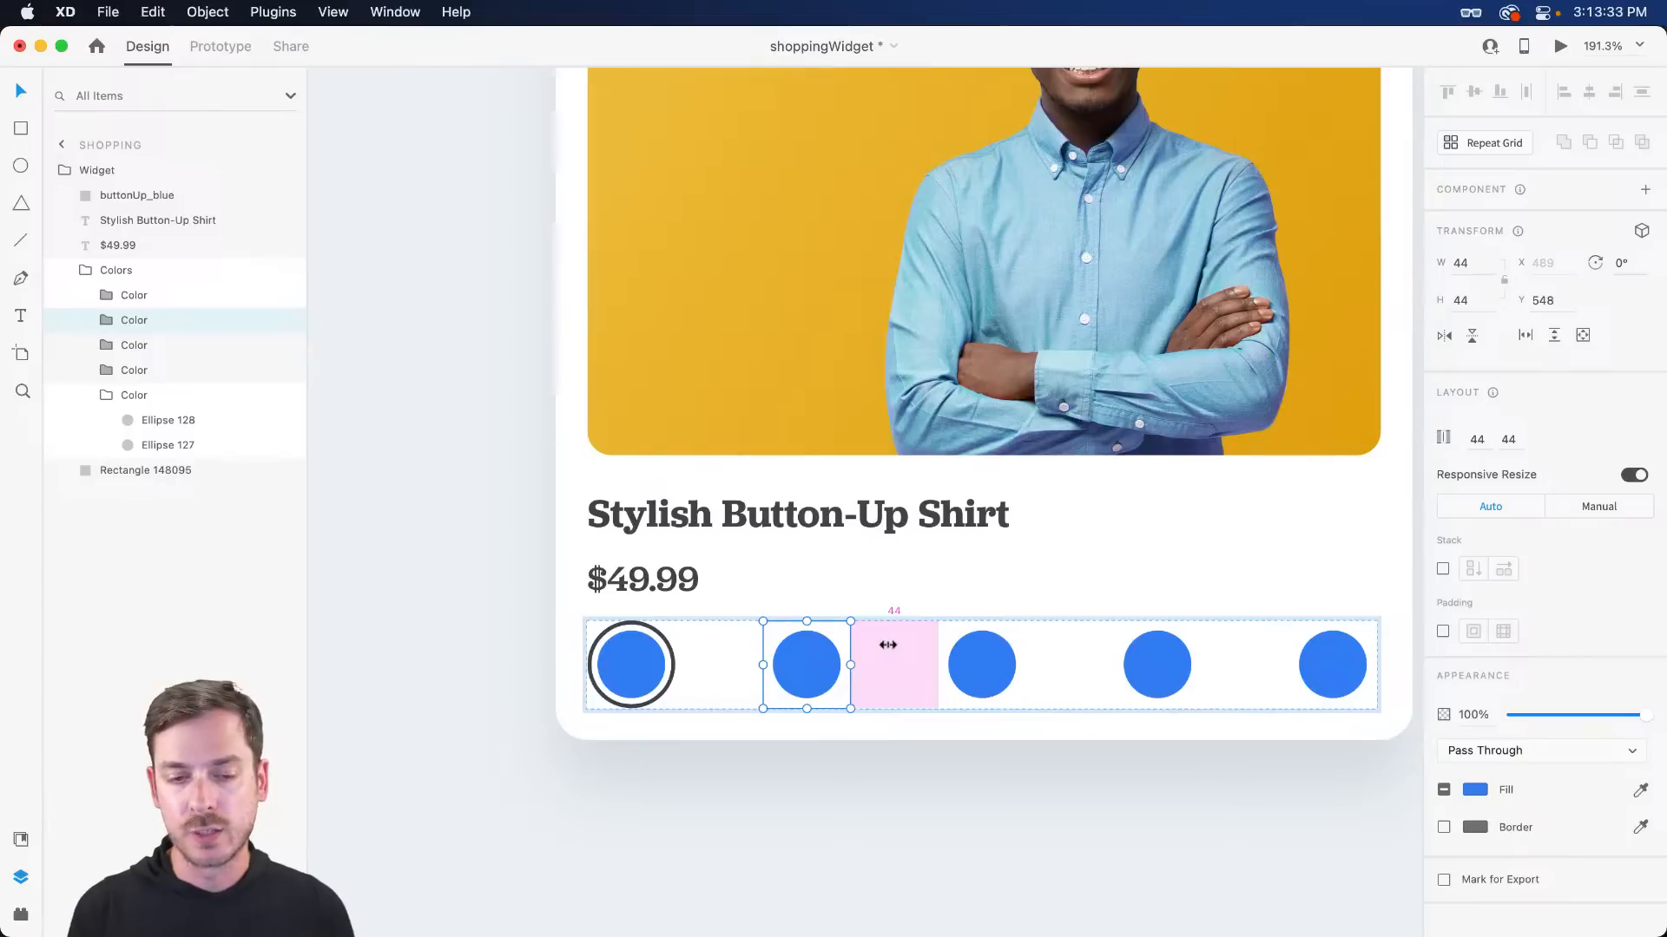
# - Recolour the second swatch's inner circle pink and the third's a light green
pyautogui.doubleClick(812, 664)
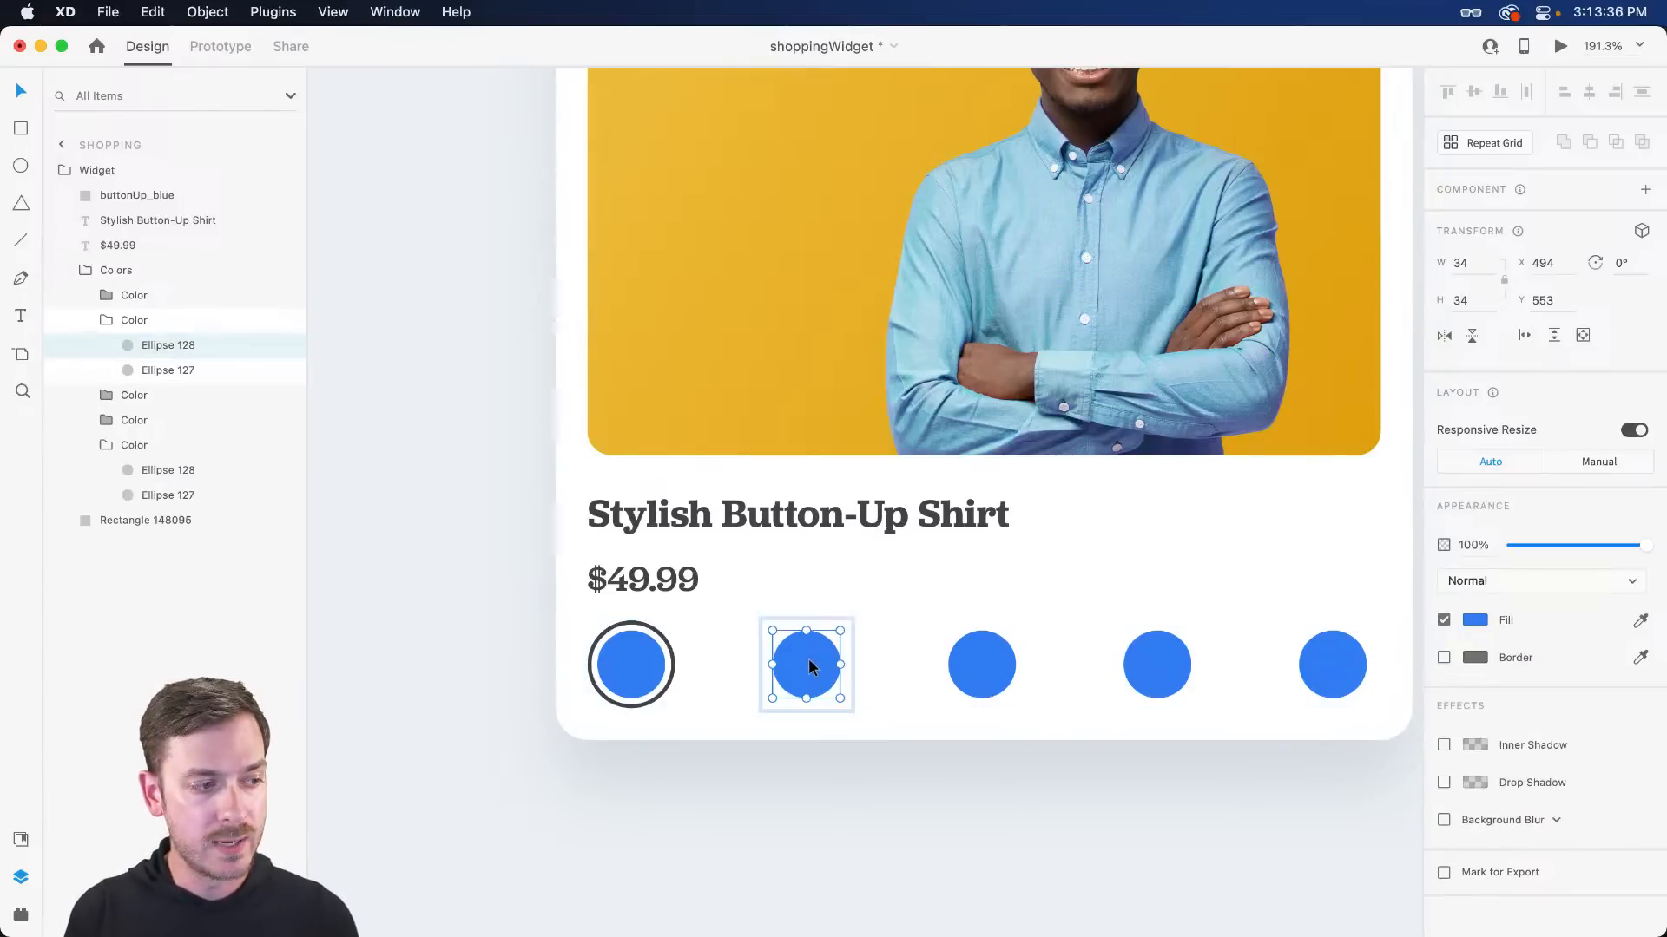
pyautogui.click(1473, 621)
pyautogui.moveTo(1406, 553); pyautogui.dragTo(1335, 522)
pyautogui.doubleClick(985, 674)
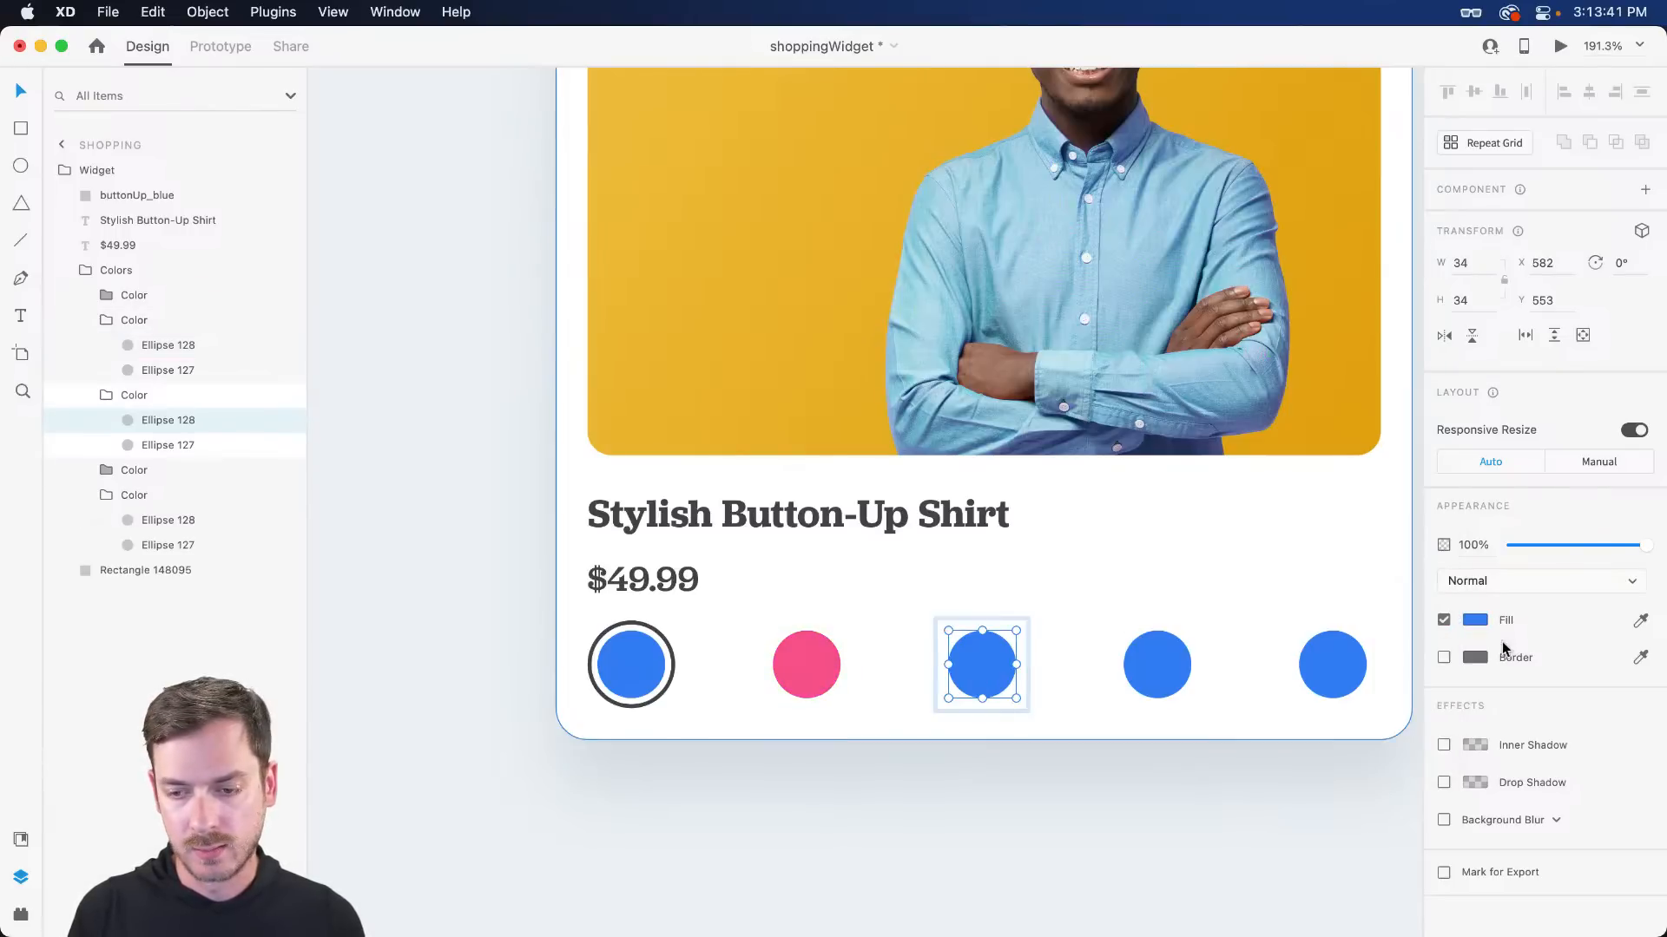
pyautogui.click(1474, 619)
pyautogui.moveTo(1406, 588); pyautogui.dragTo(1408, 641)
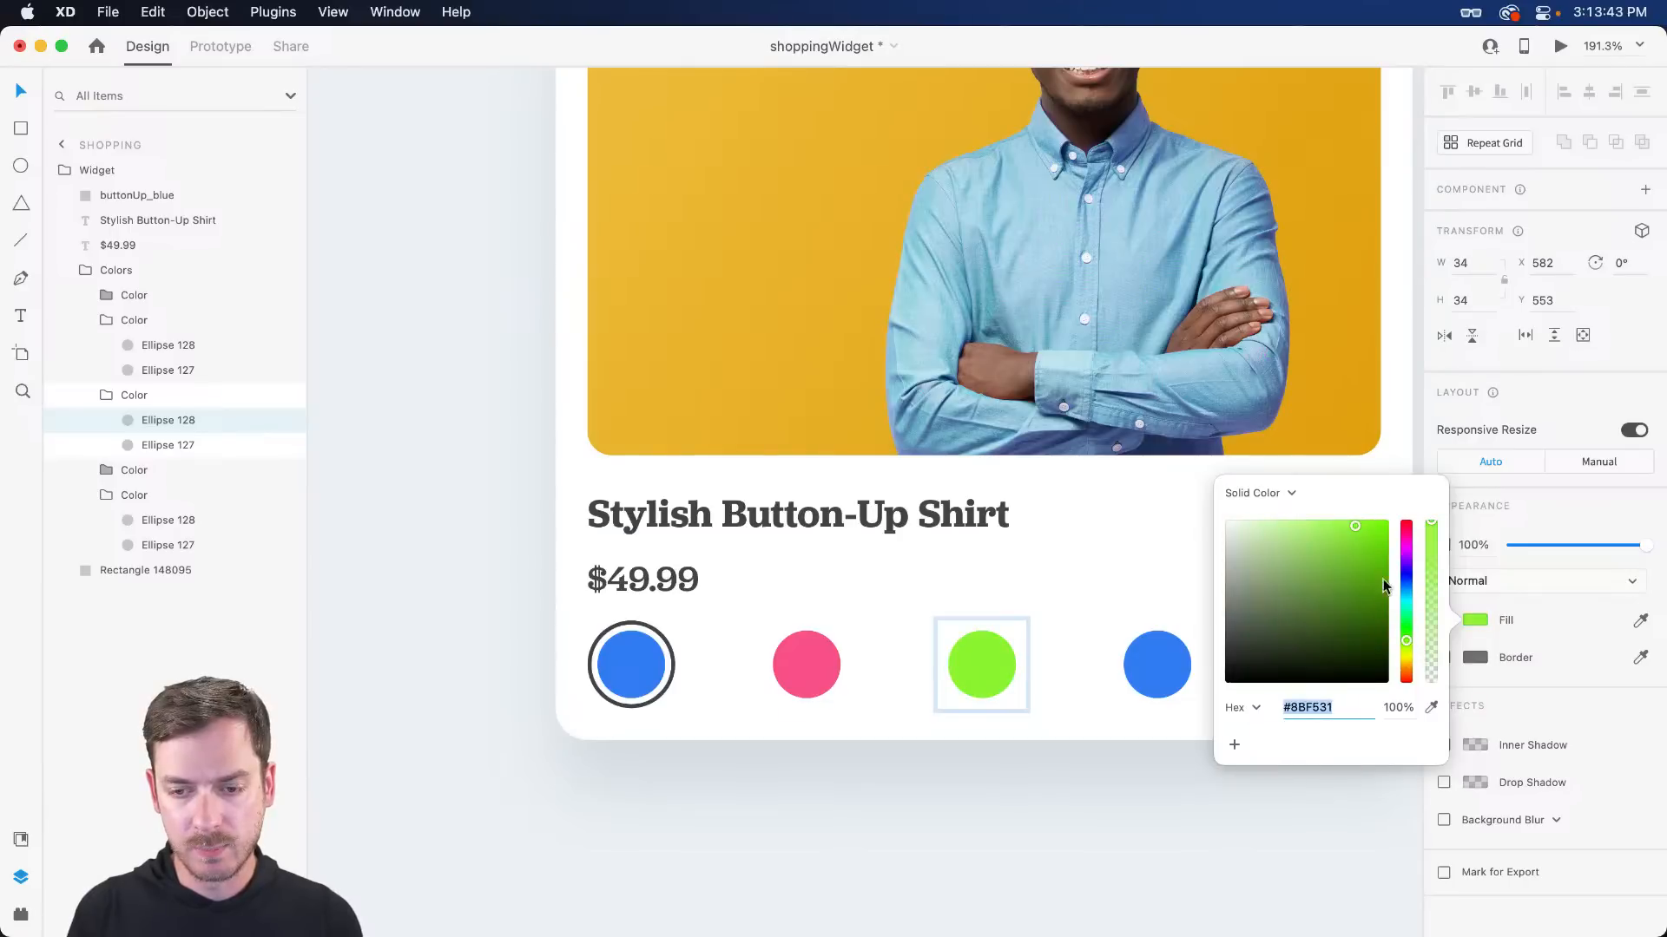
pyautogui.moveTo(1355, 547); pyautogui.dragTo(1321, 542)
# - Recolour the fourth swatch orange and the fifth purple #CC52F0
pyautogui.hscroll(3, 983, 592)
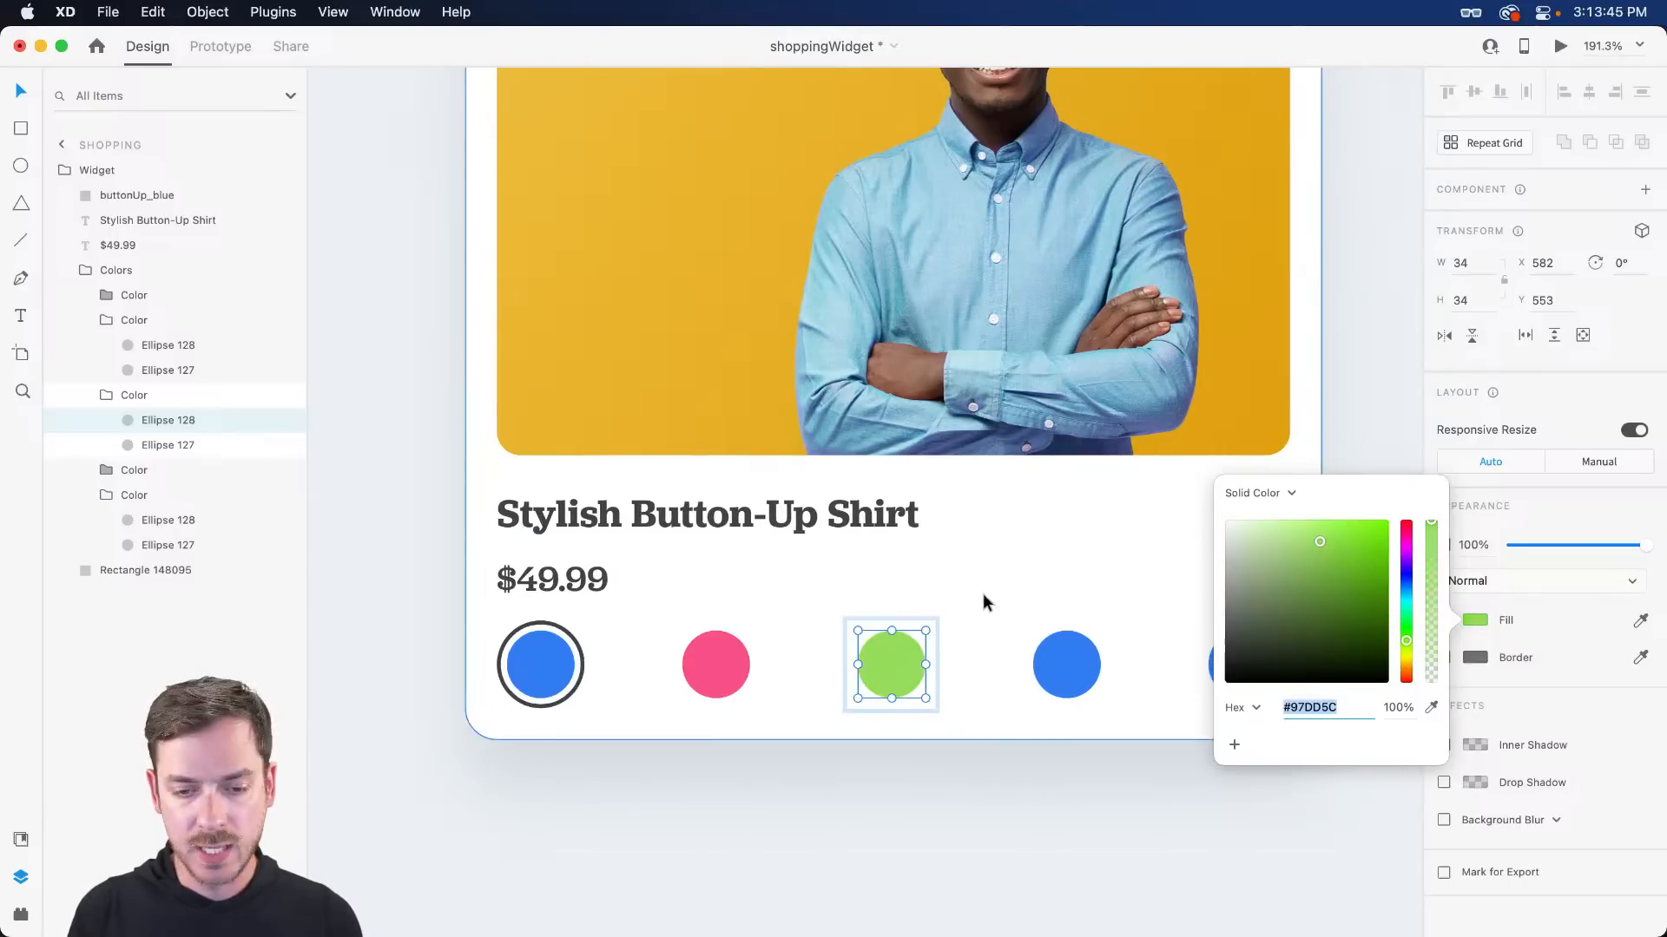
pyautogui.doubleClick(1068, 663)
pyautogui.click(1475, 620)
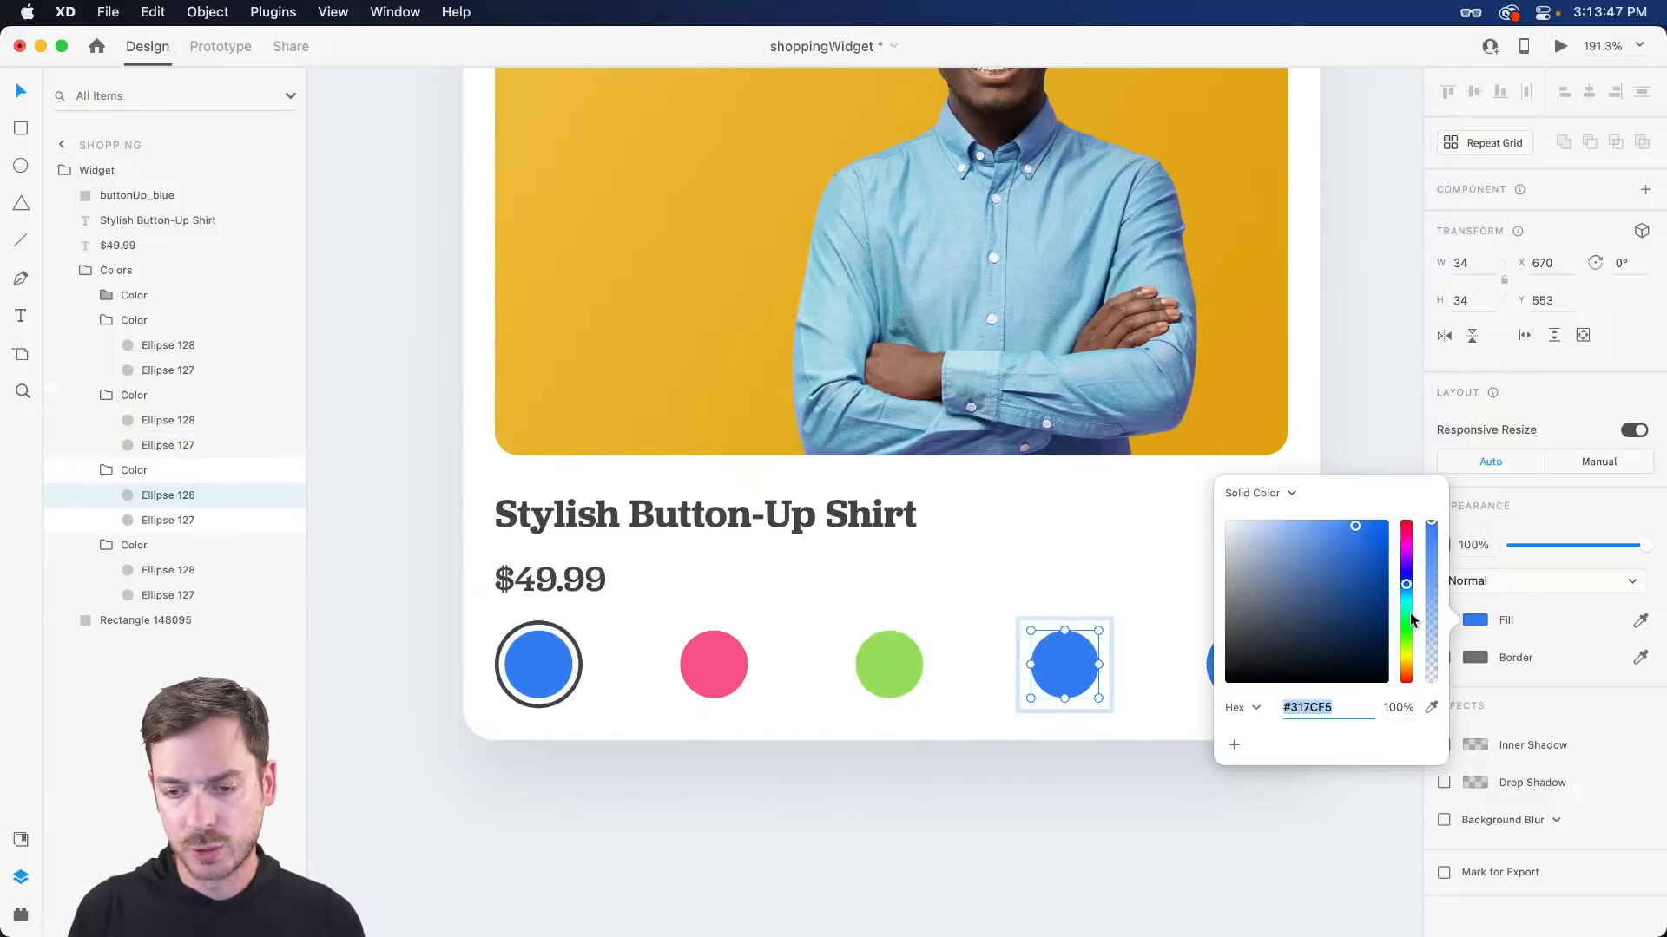
pyautogui.moveTo(1406, 587); pyautogui.dragTo(1406, 660)
pyautogui.moveTo(1367, 542); pyautogui.dragTo(1335, 526)
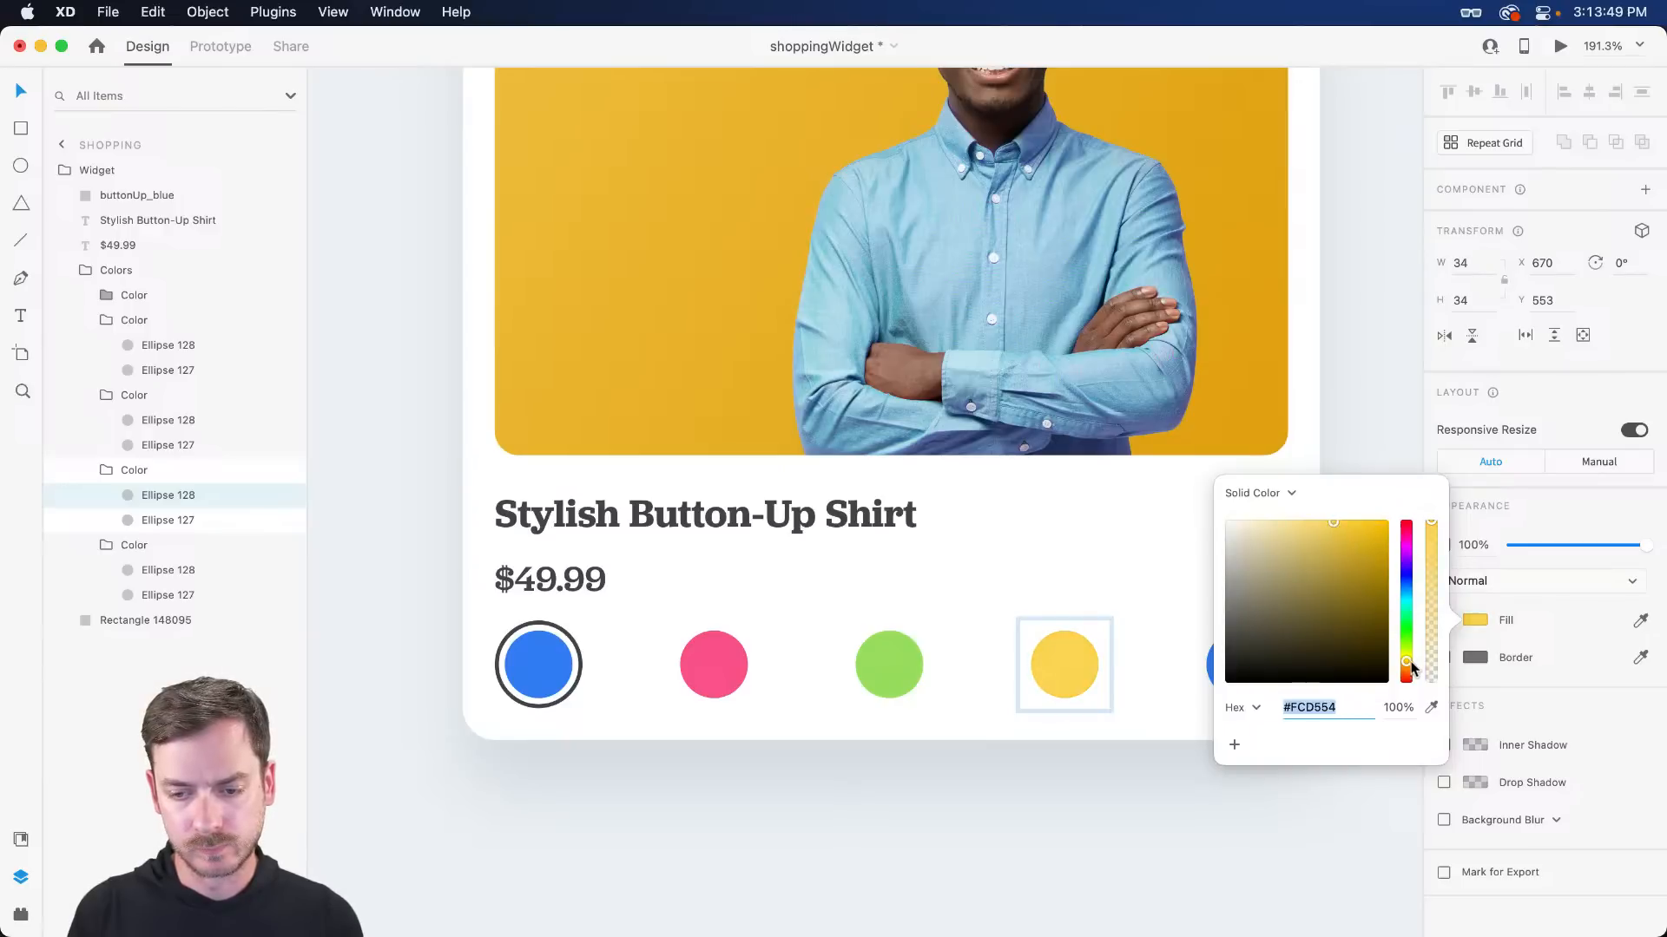
pyautogui.moveTo(1407, 662); pyautogui.dragTo(1408, 554)
pyautogui.hscroll(5, 1077, 670)
pyautogui.doubleClick(1066, 664)
pyautogui.click(1475, 620)
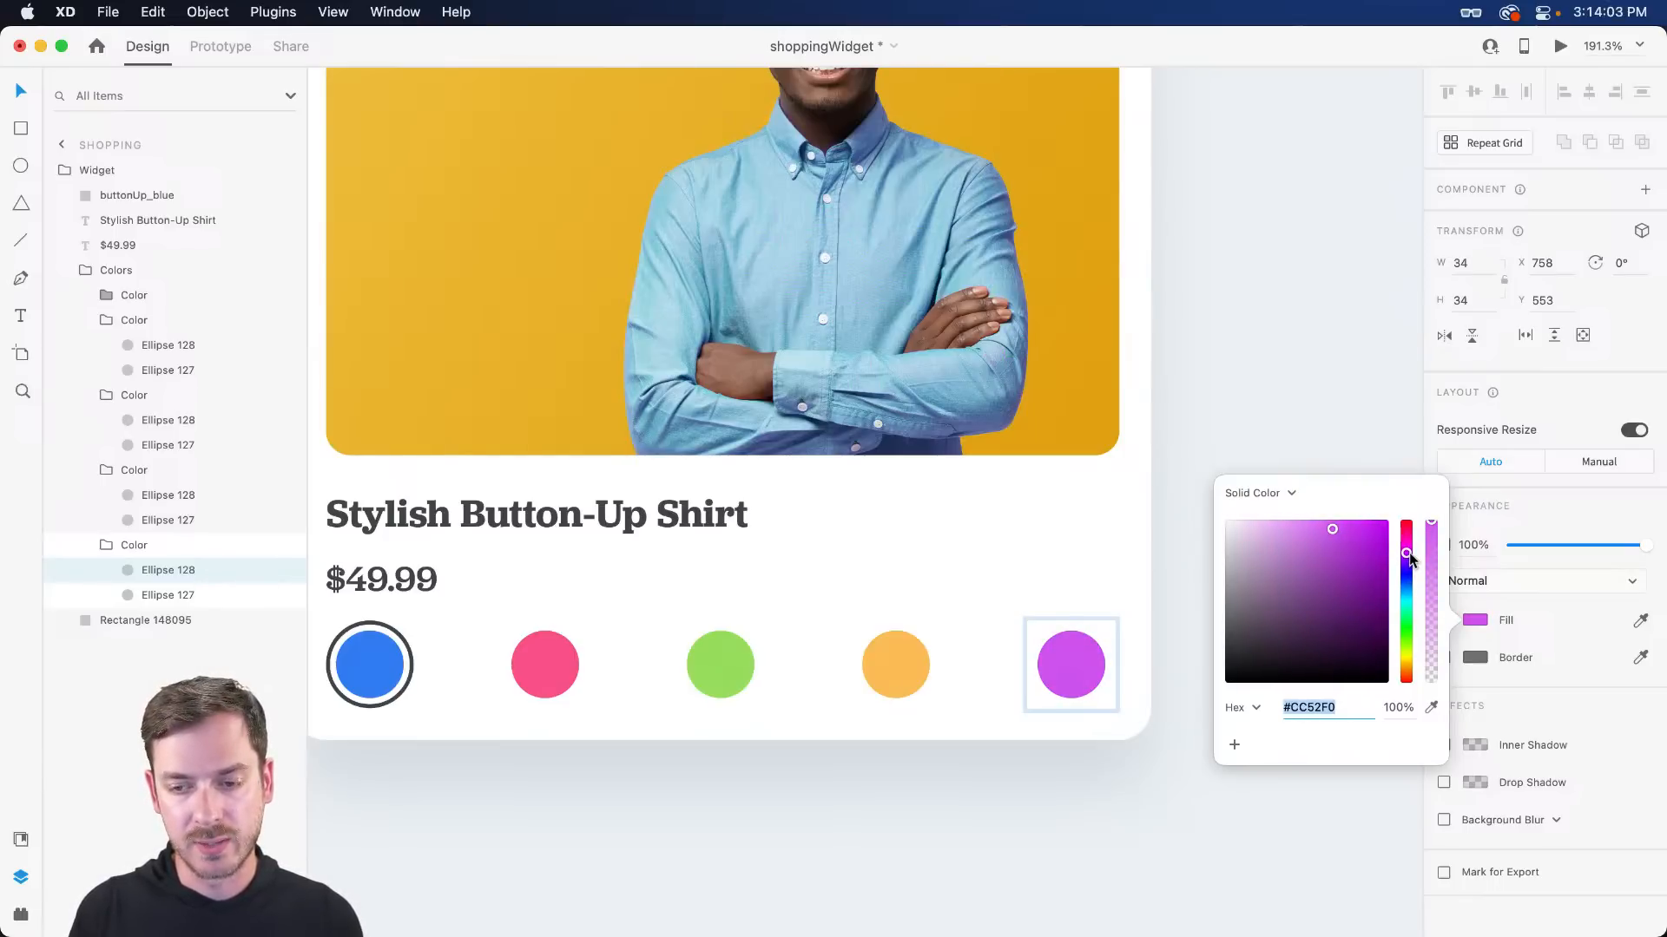
pyautogui.click(1509, 523)
pyautogui.click(1189, 564)
pyautogui.scroll(-5, 1189, 564)
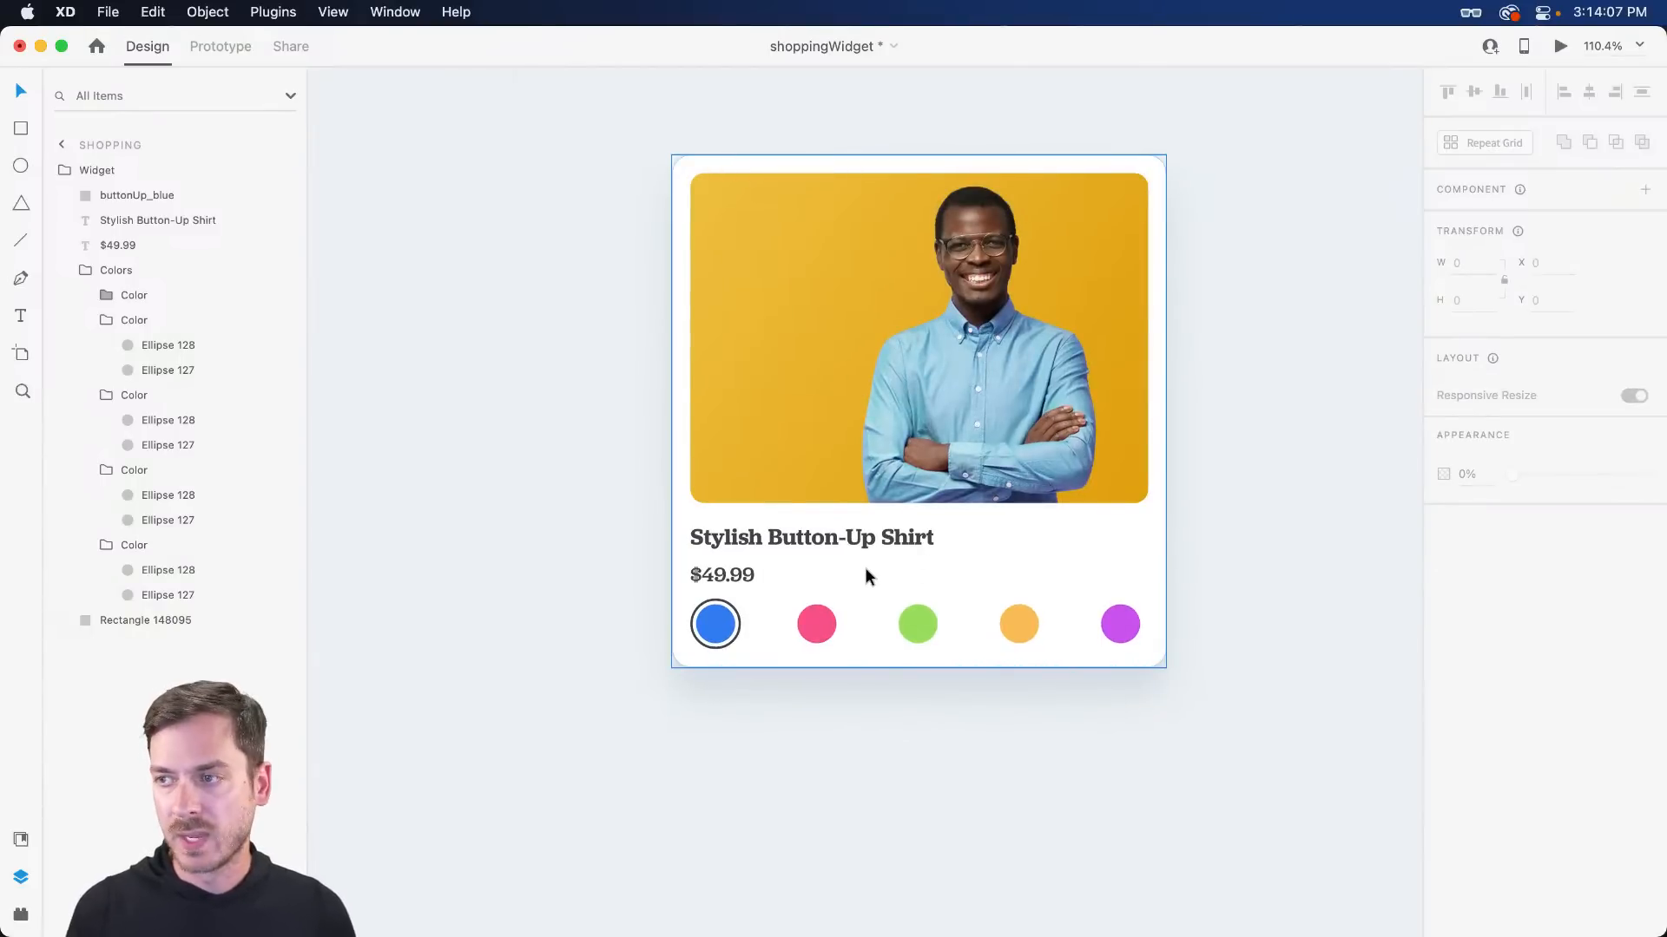
# - Raise the Colors stack's top gap from 10 to 16, then select the whole Widget card
pyautogui.click(714, 612)
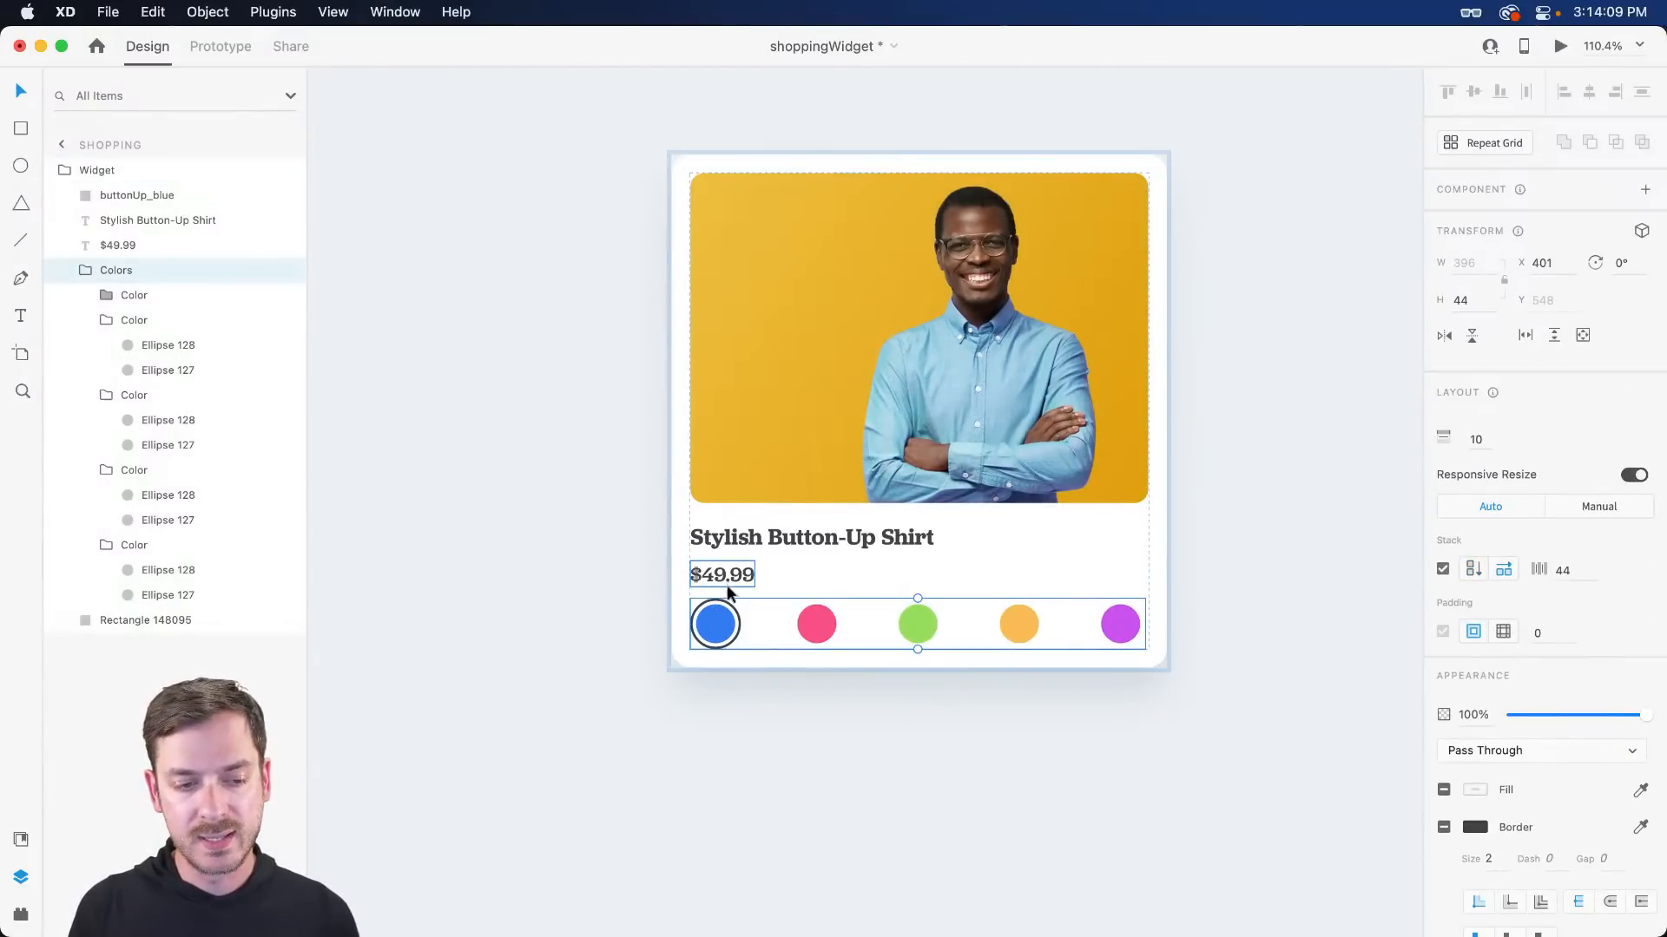
pyautogui.moveTo(728, 590); pyautogui.dragTo(729, 597)
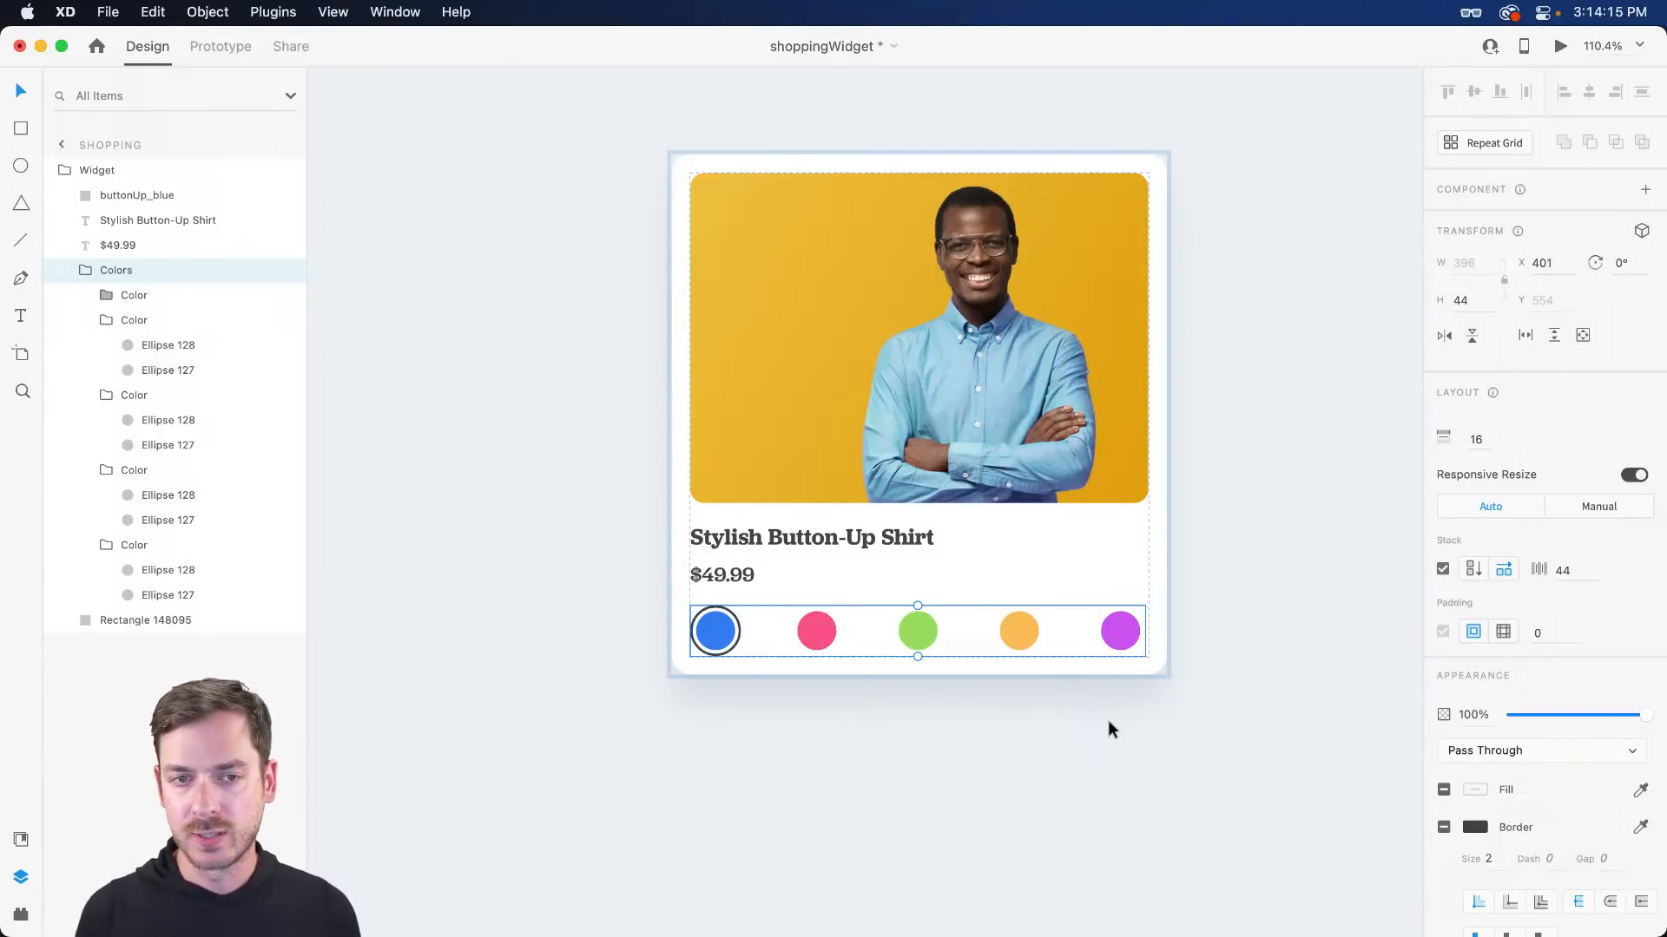
pyautogui.click(1108, 727)
pyautogui.click(1112, 472)
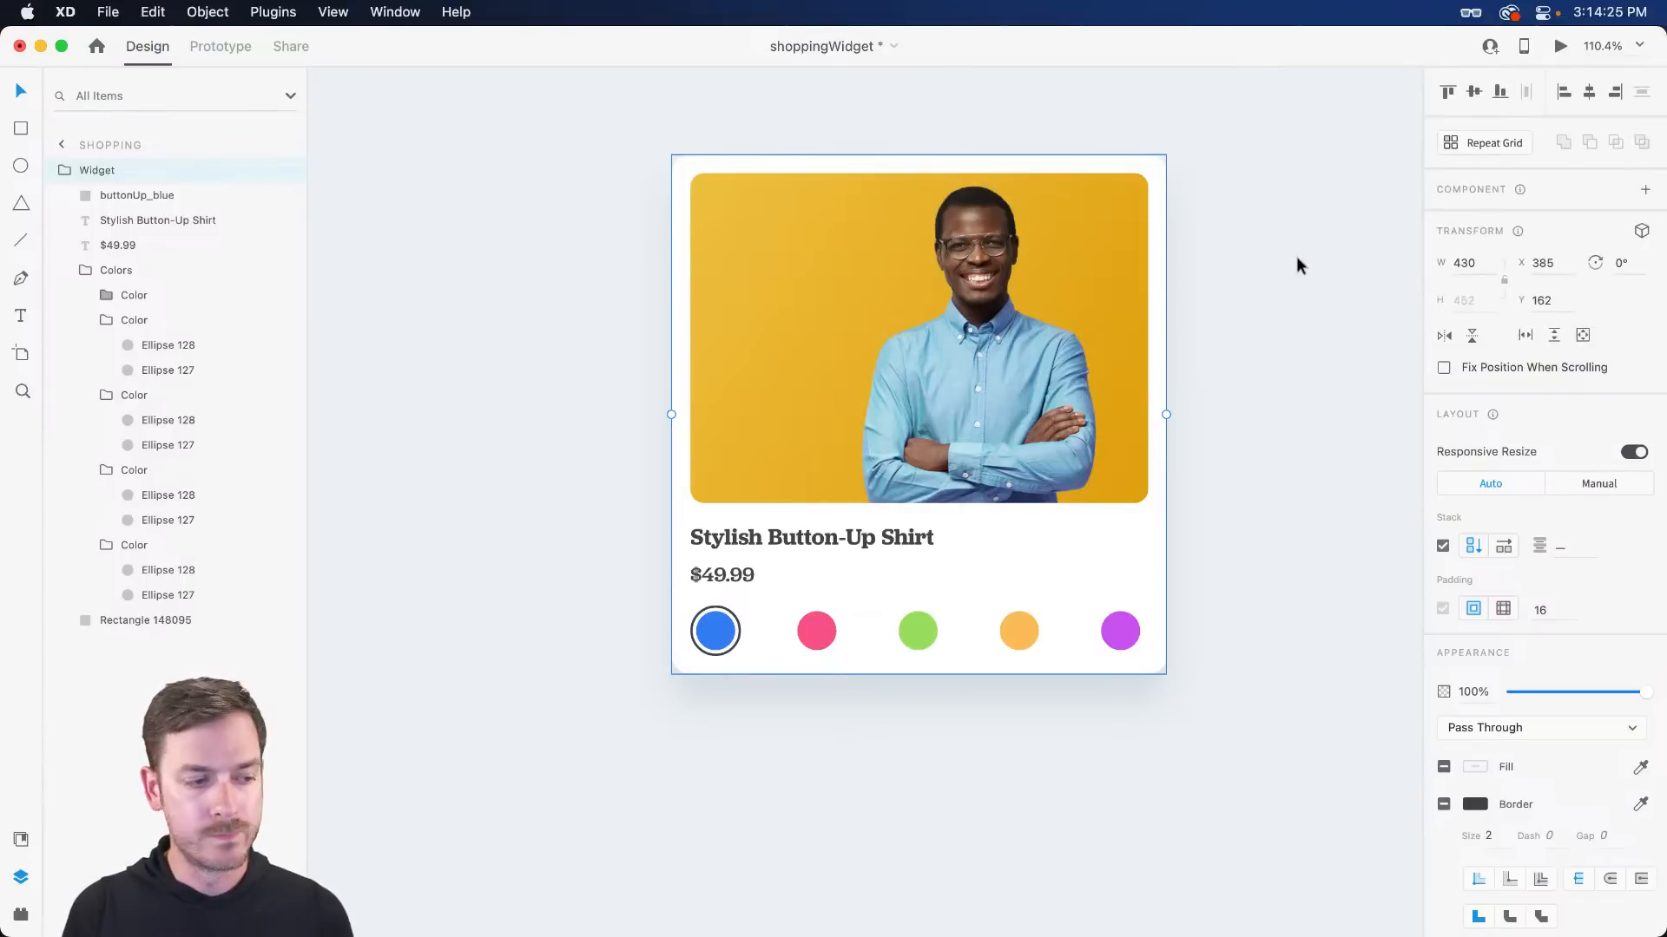
# - Make the Widget card a main component, shown under Components in Assets
pyautogui.click(21, 839)
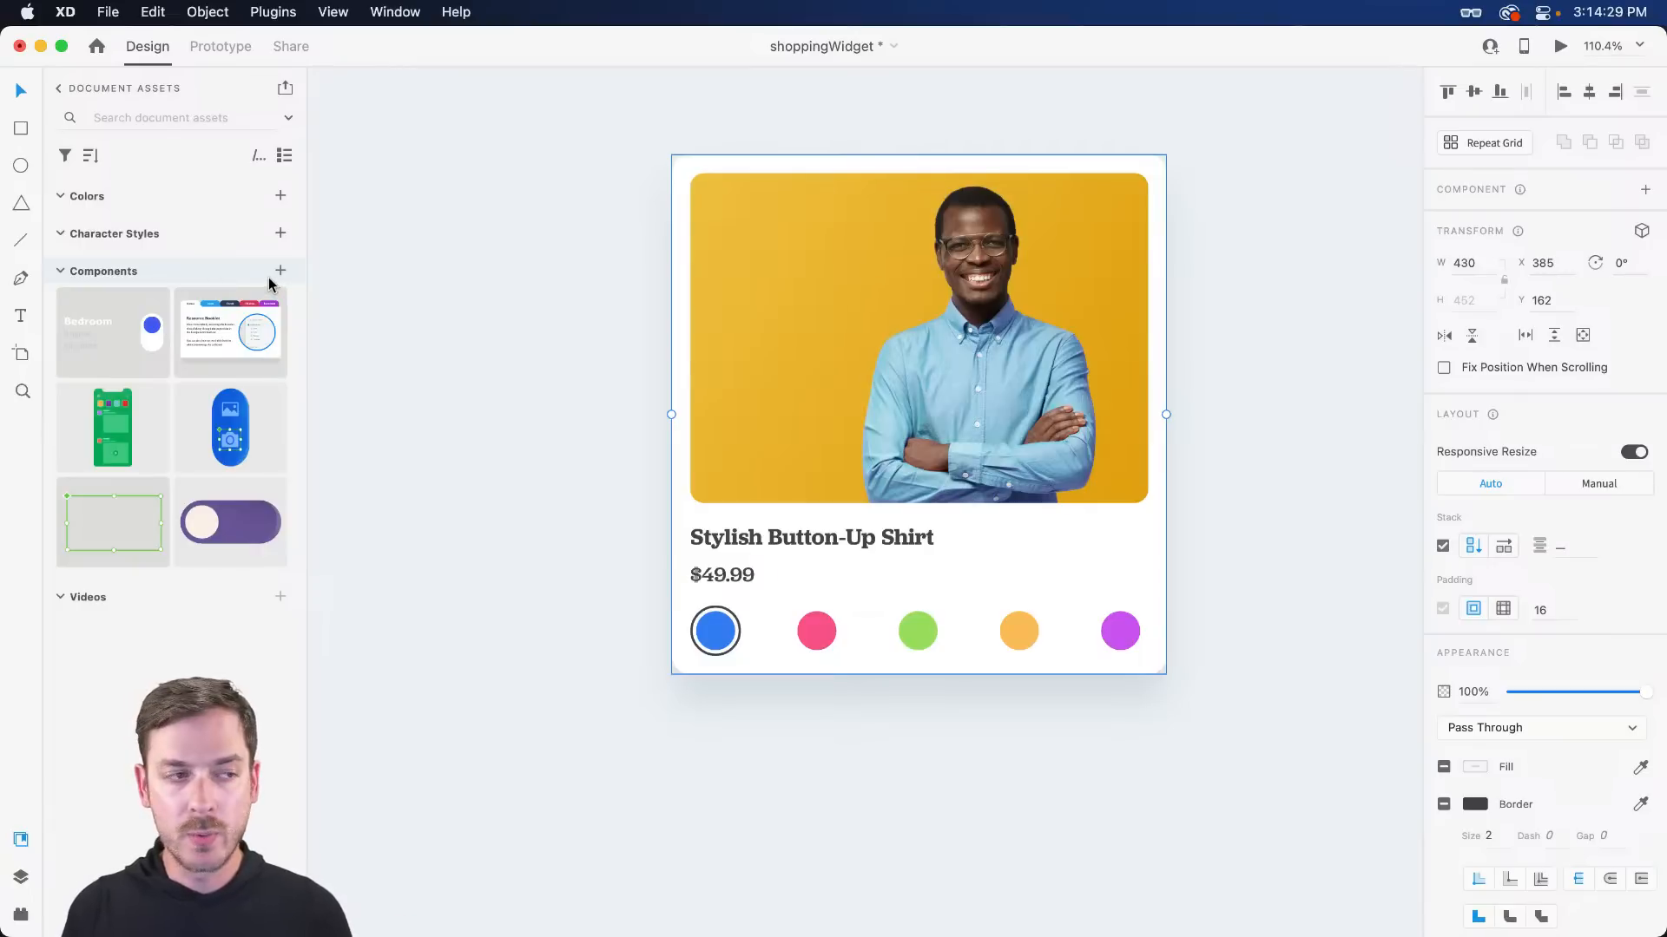
pyautogui.click(1639, 190)
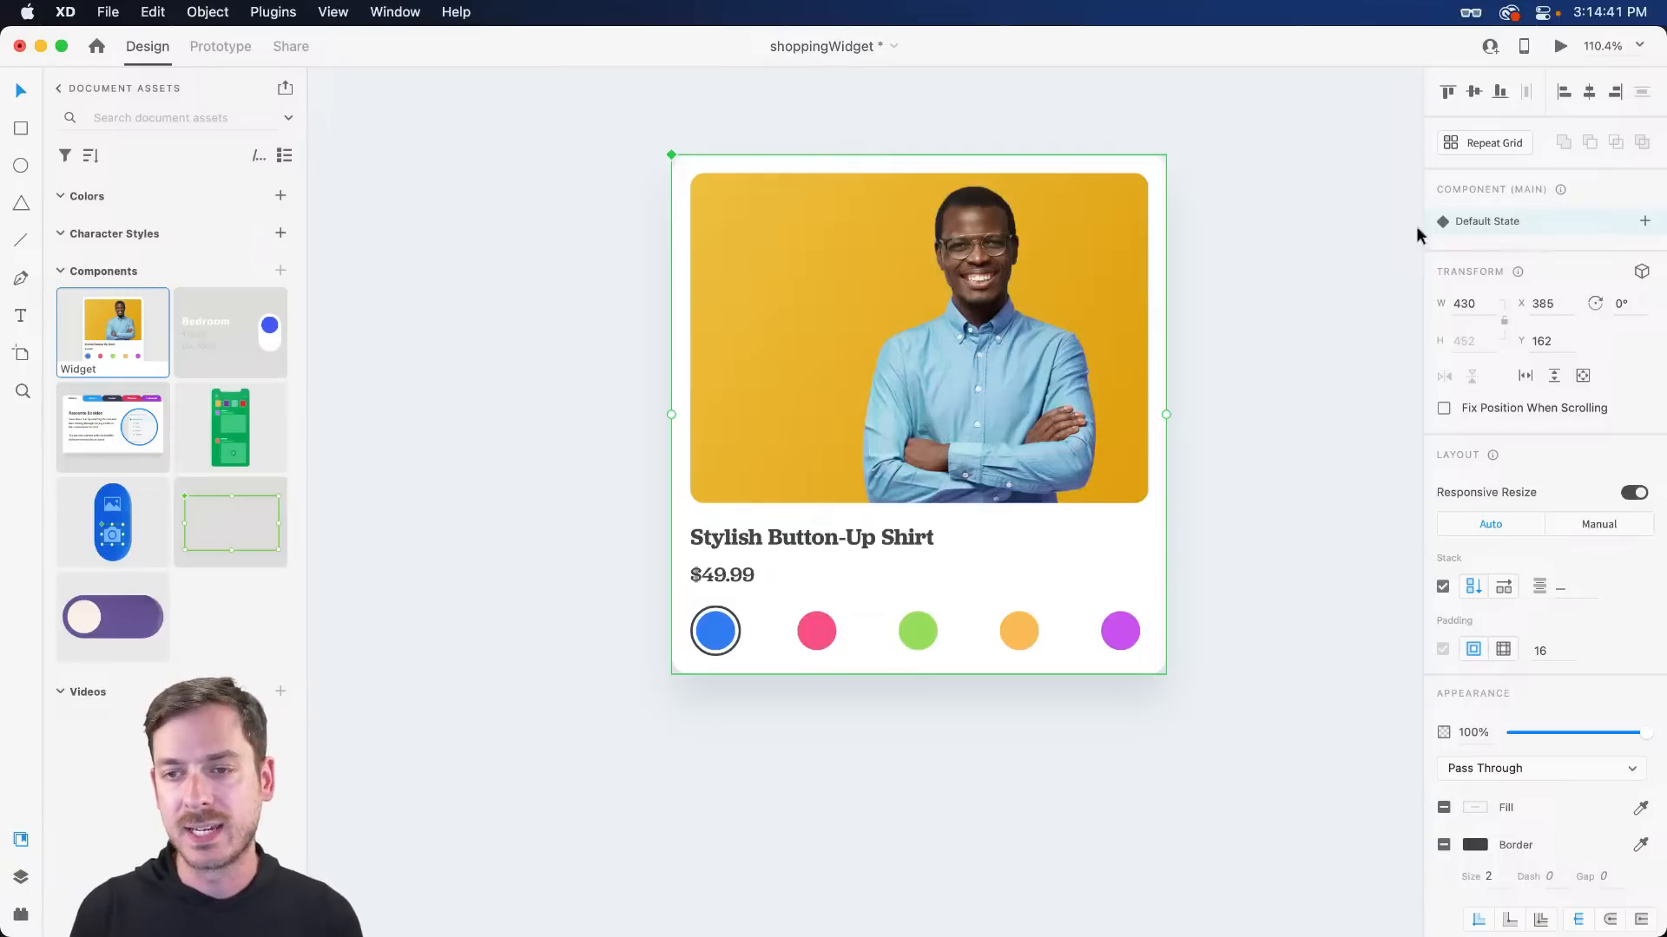
# - Add a new state named Red to the Widget component alongside Default State
pyautogui.click(1644, 222)
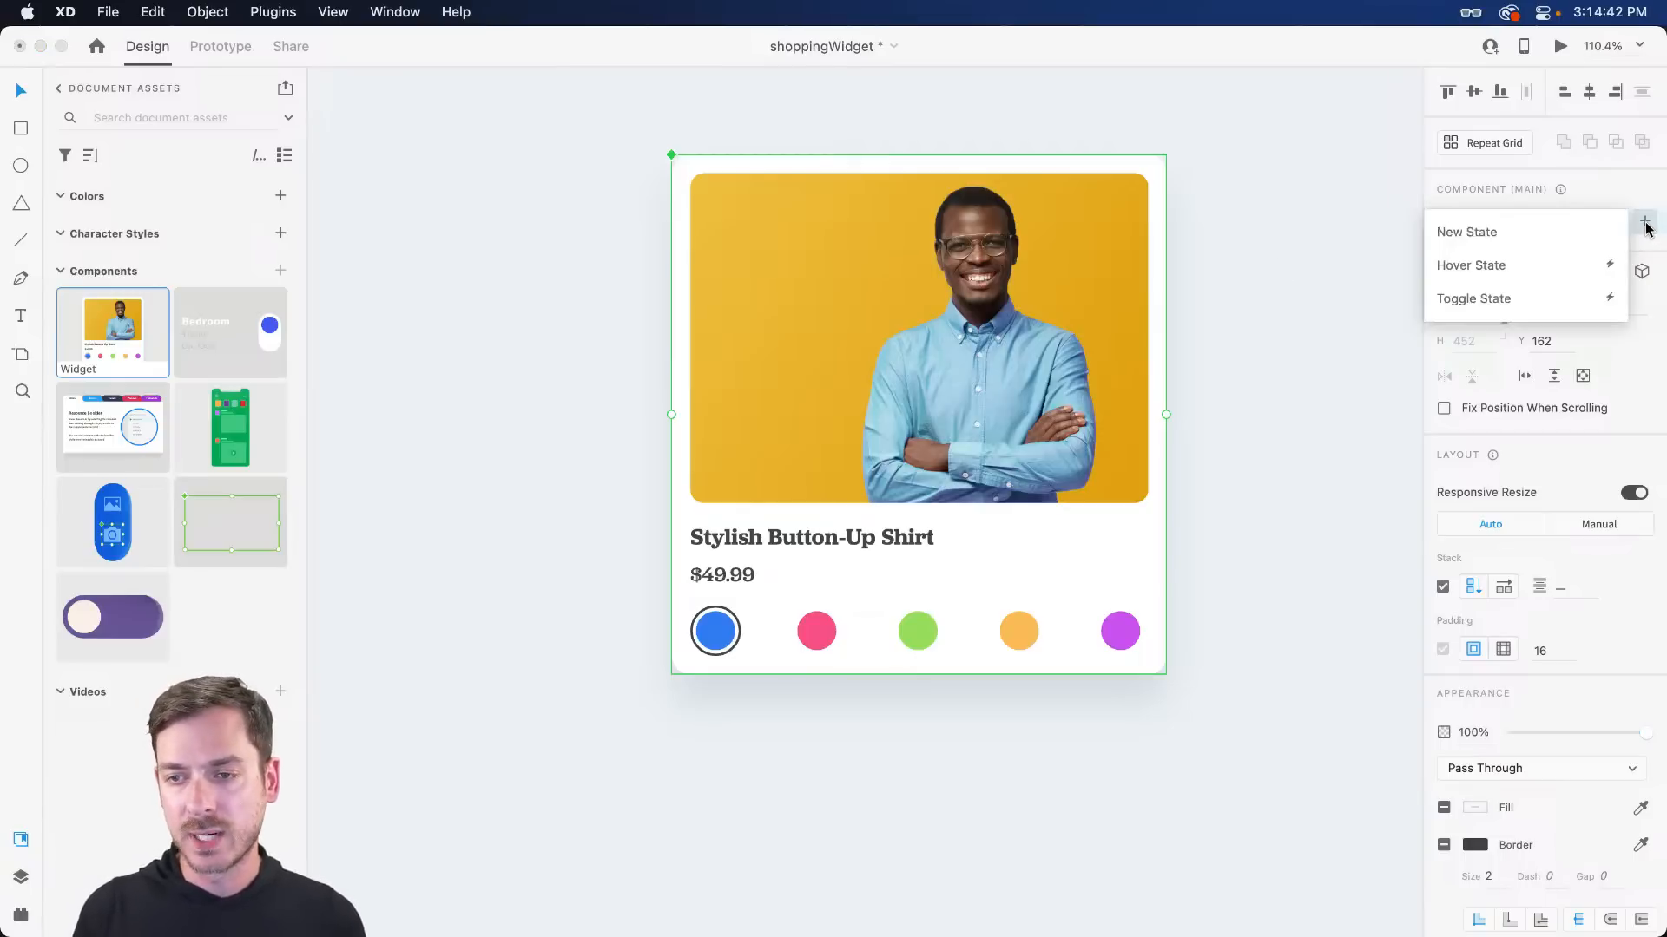
pyautogui.click(1514, 242)
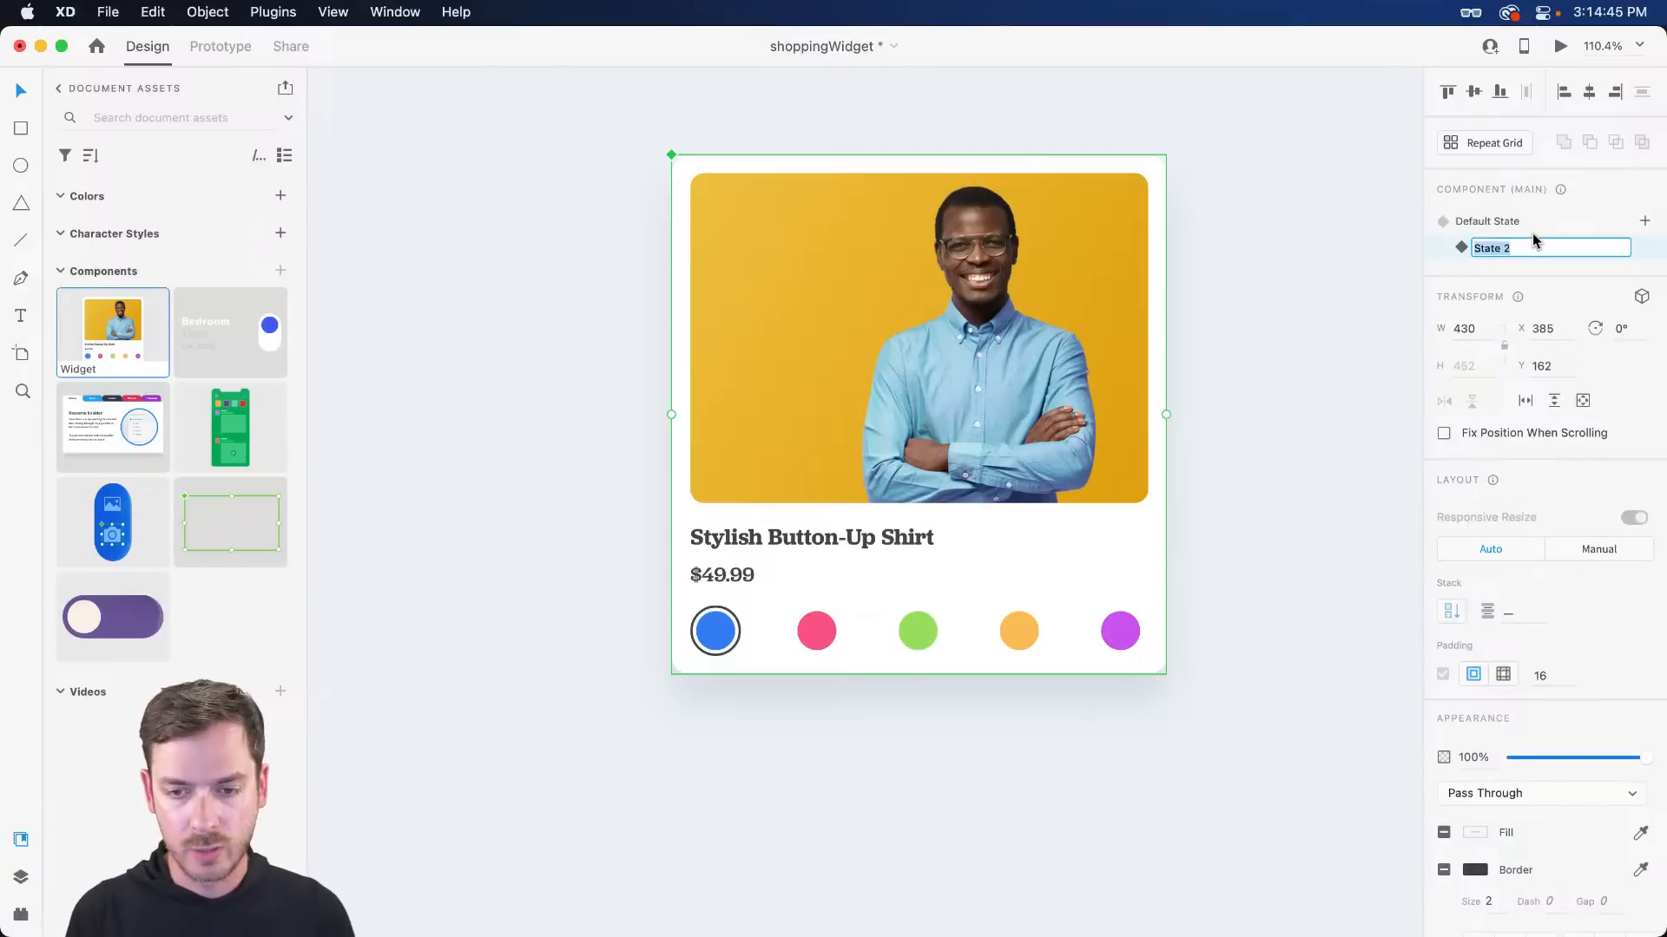
pyautogui.write('Red')
pyautogui.press('Return')
pyautogui.scroll(3, 811, 622)
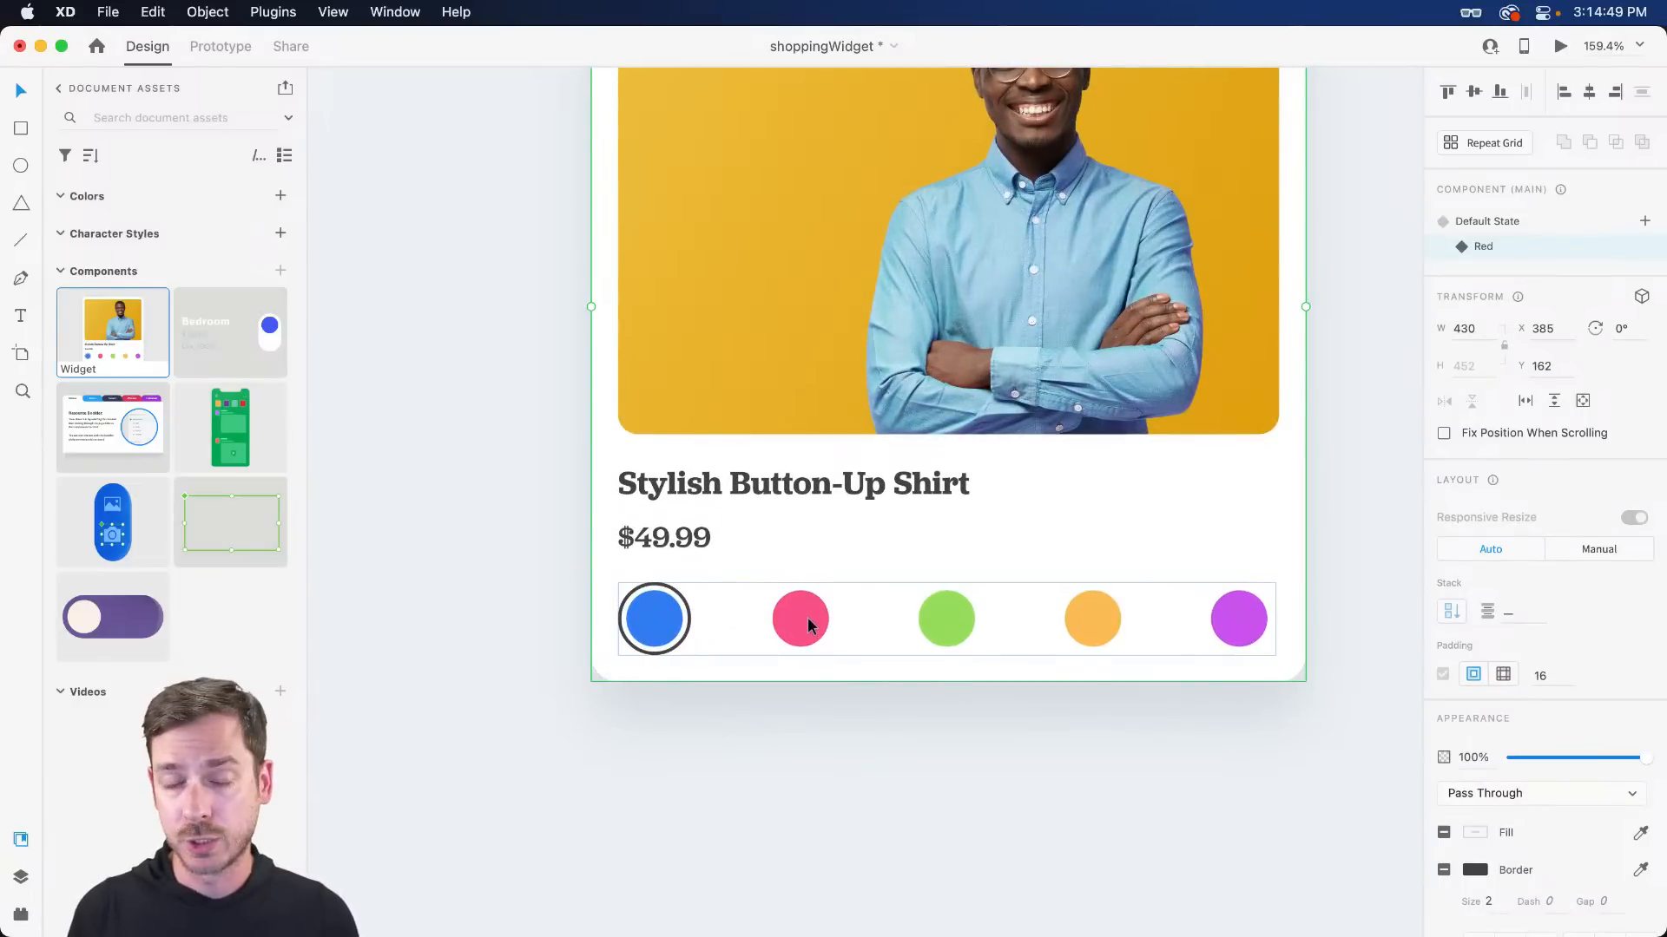
# - In the Red state, move the dark selection ring from the blue swatch to the pink one
pyautogui.doubleClick(664, 600)
pyautogui.click(1443, 738)
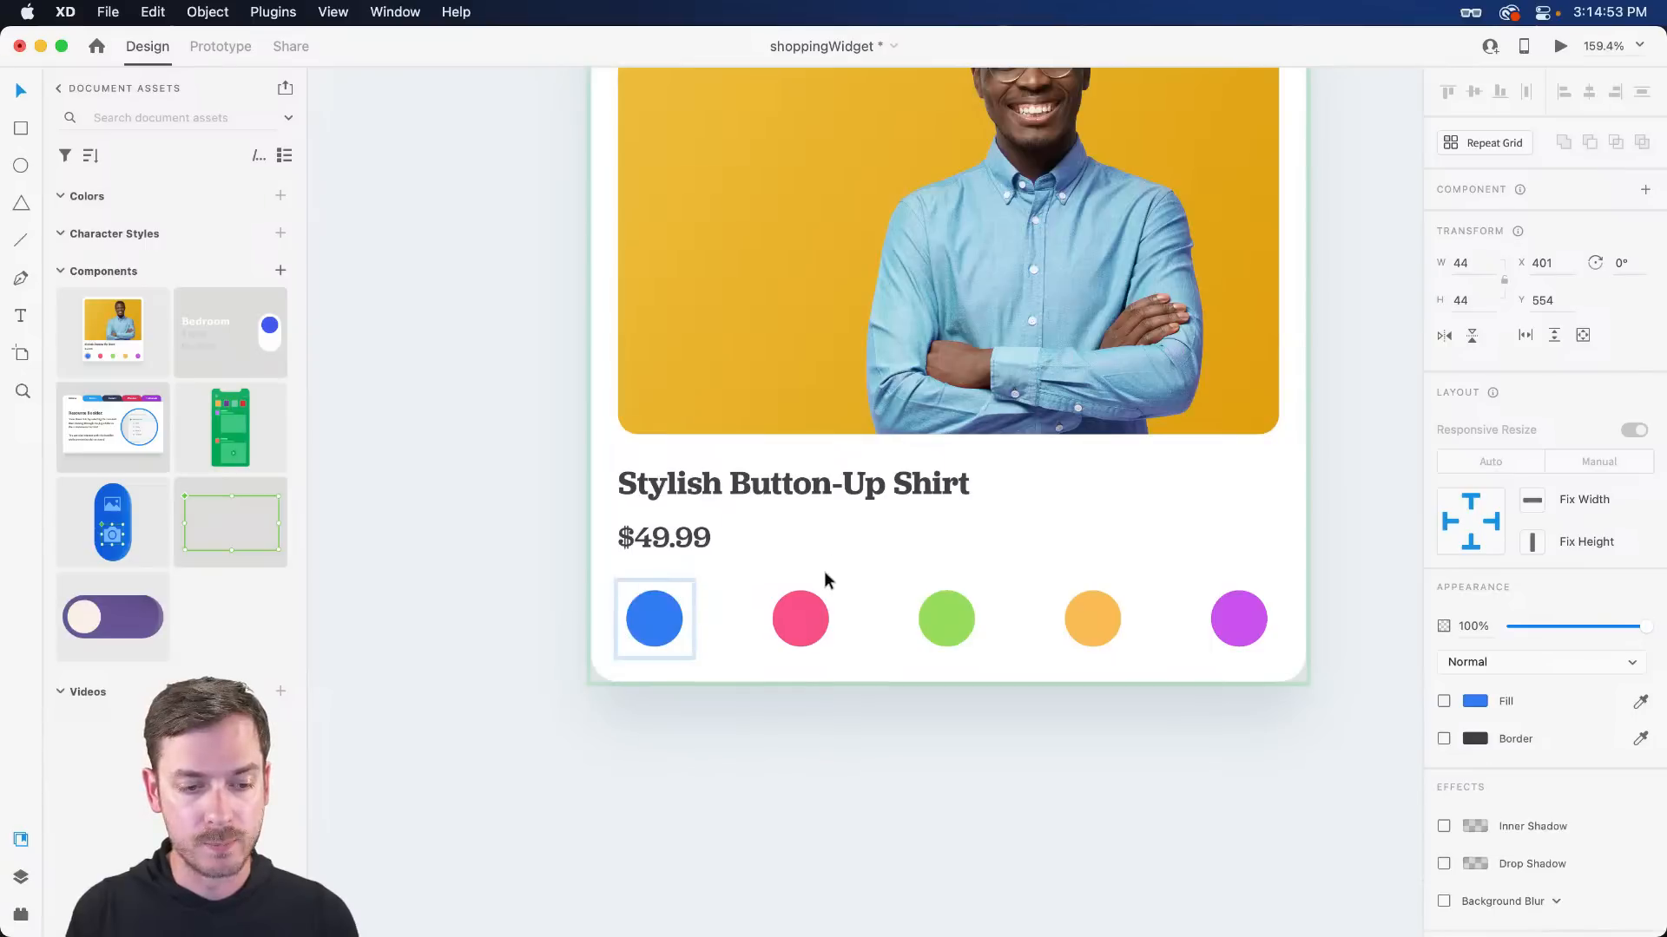
pyautogui.click(806, 605)
pyautogui.press('super+y')
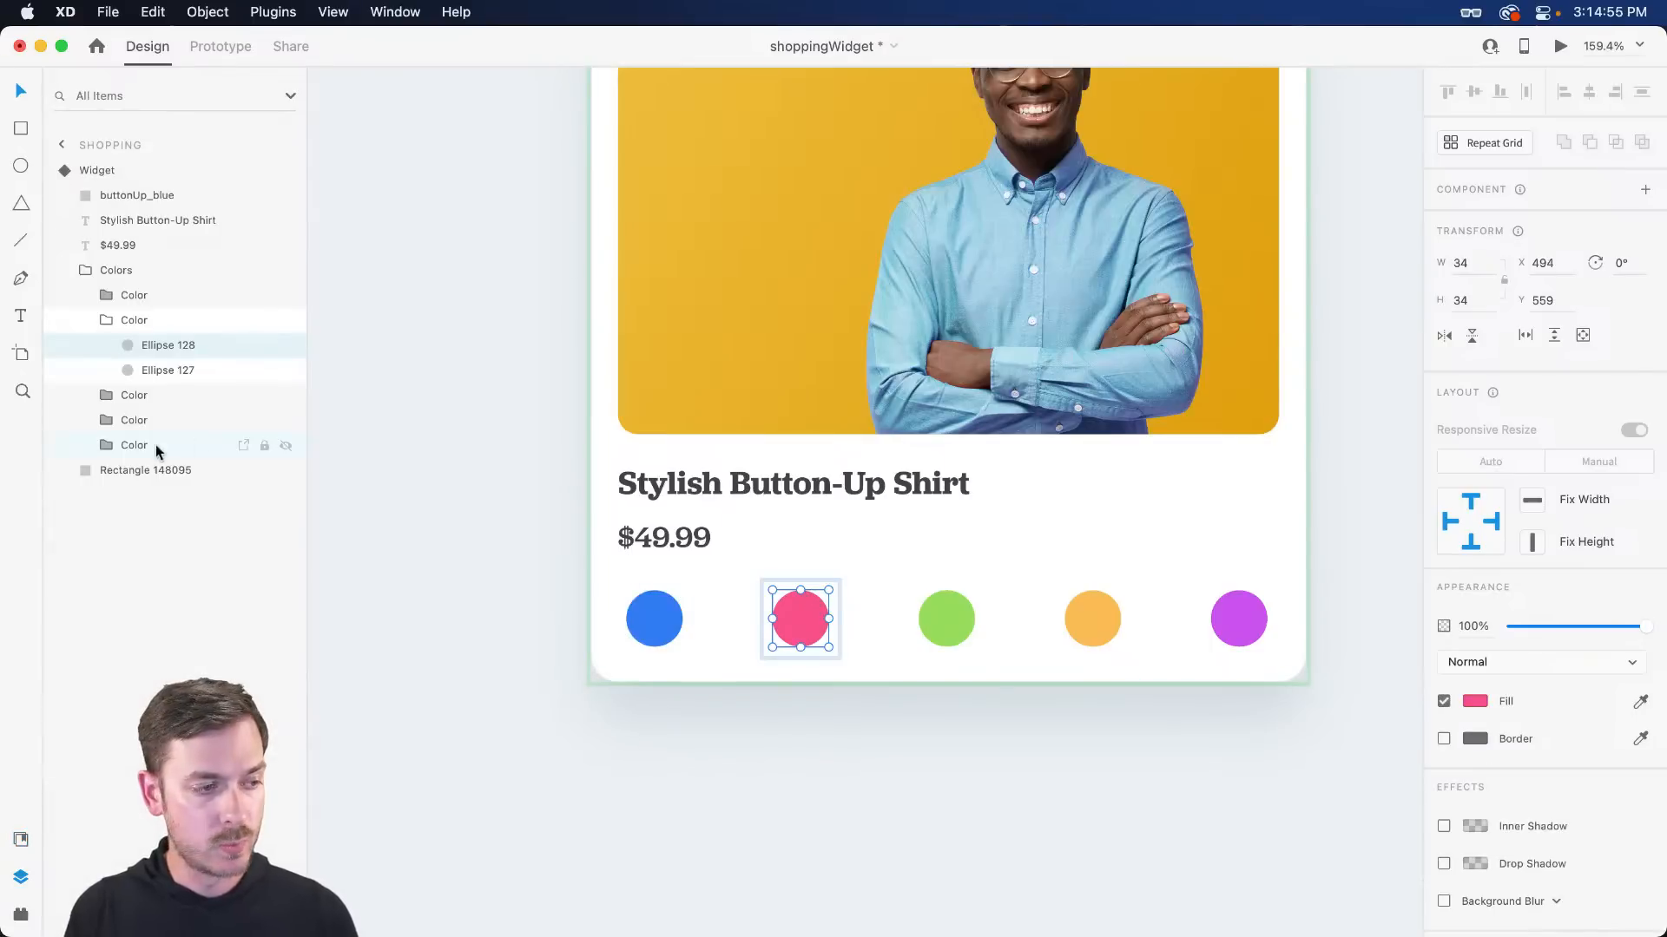
pyautogui.click(164, 371)
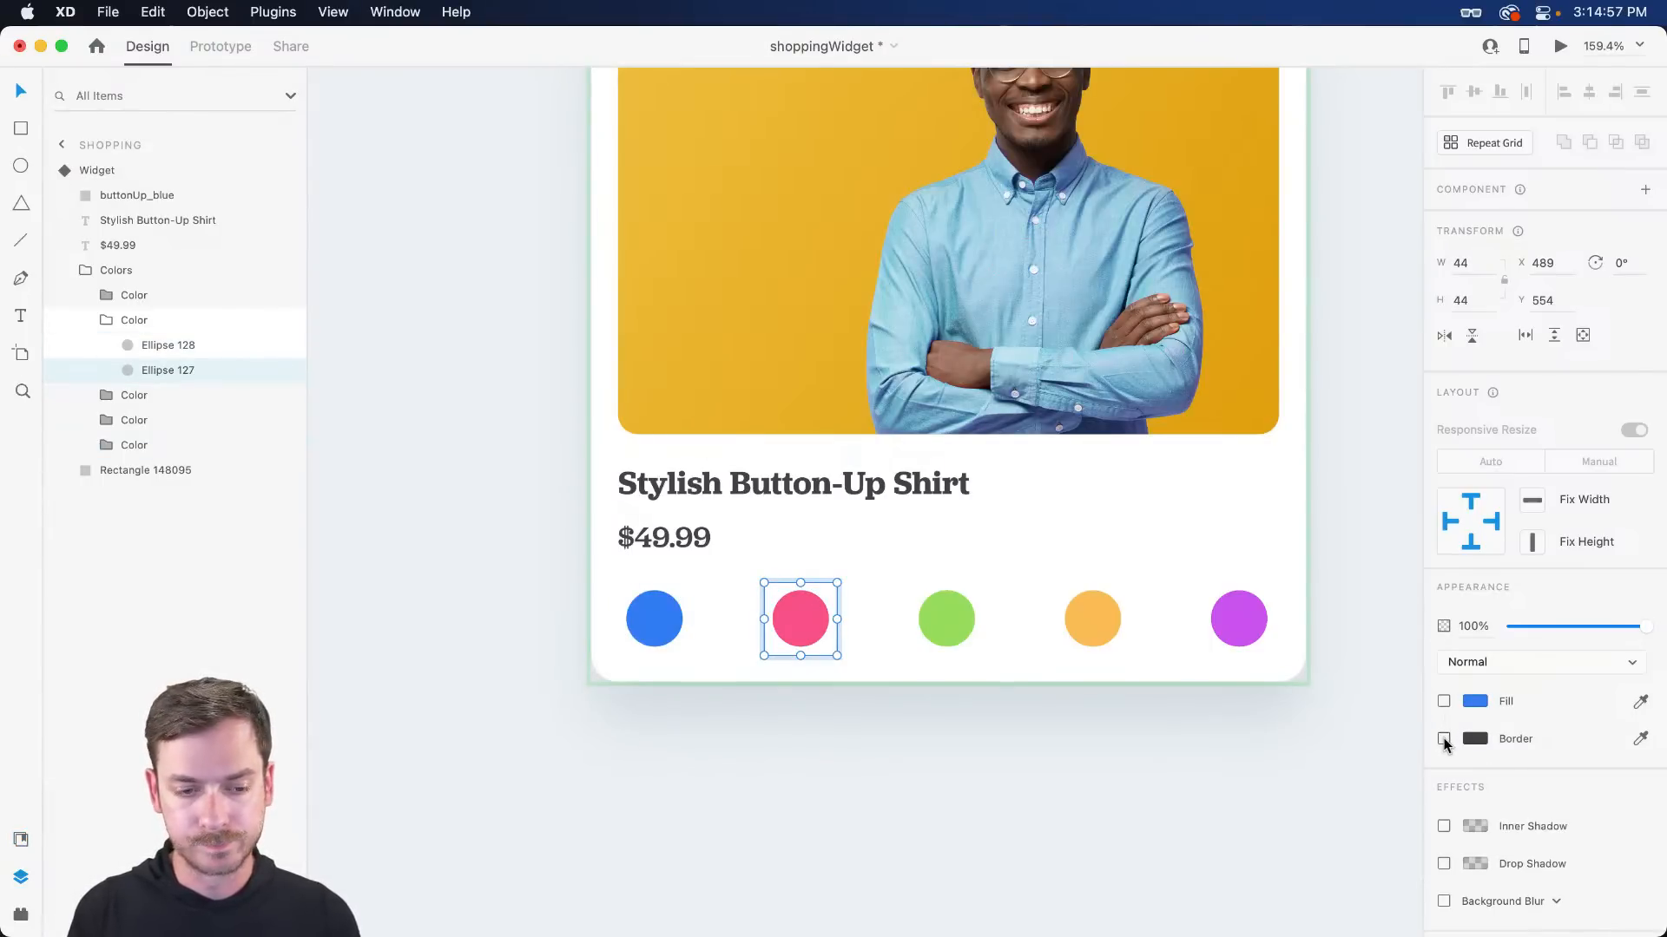
pyautogui.click(1443, 739)
pyautogui.scroll(4, 1082, 631)
pyautogui.scroll(-2, 1083, 631)
pyautogui.click(1348, 587)
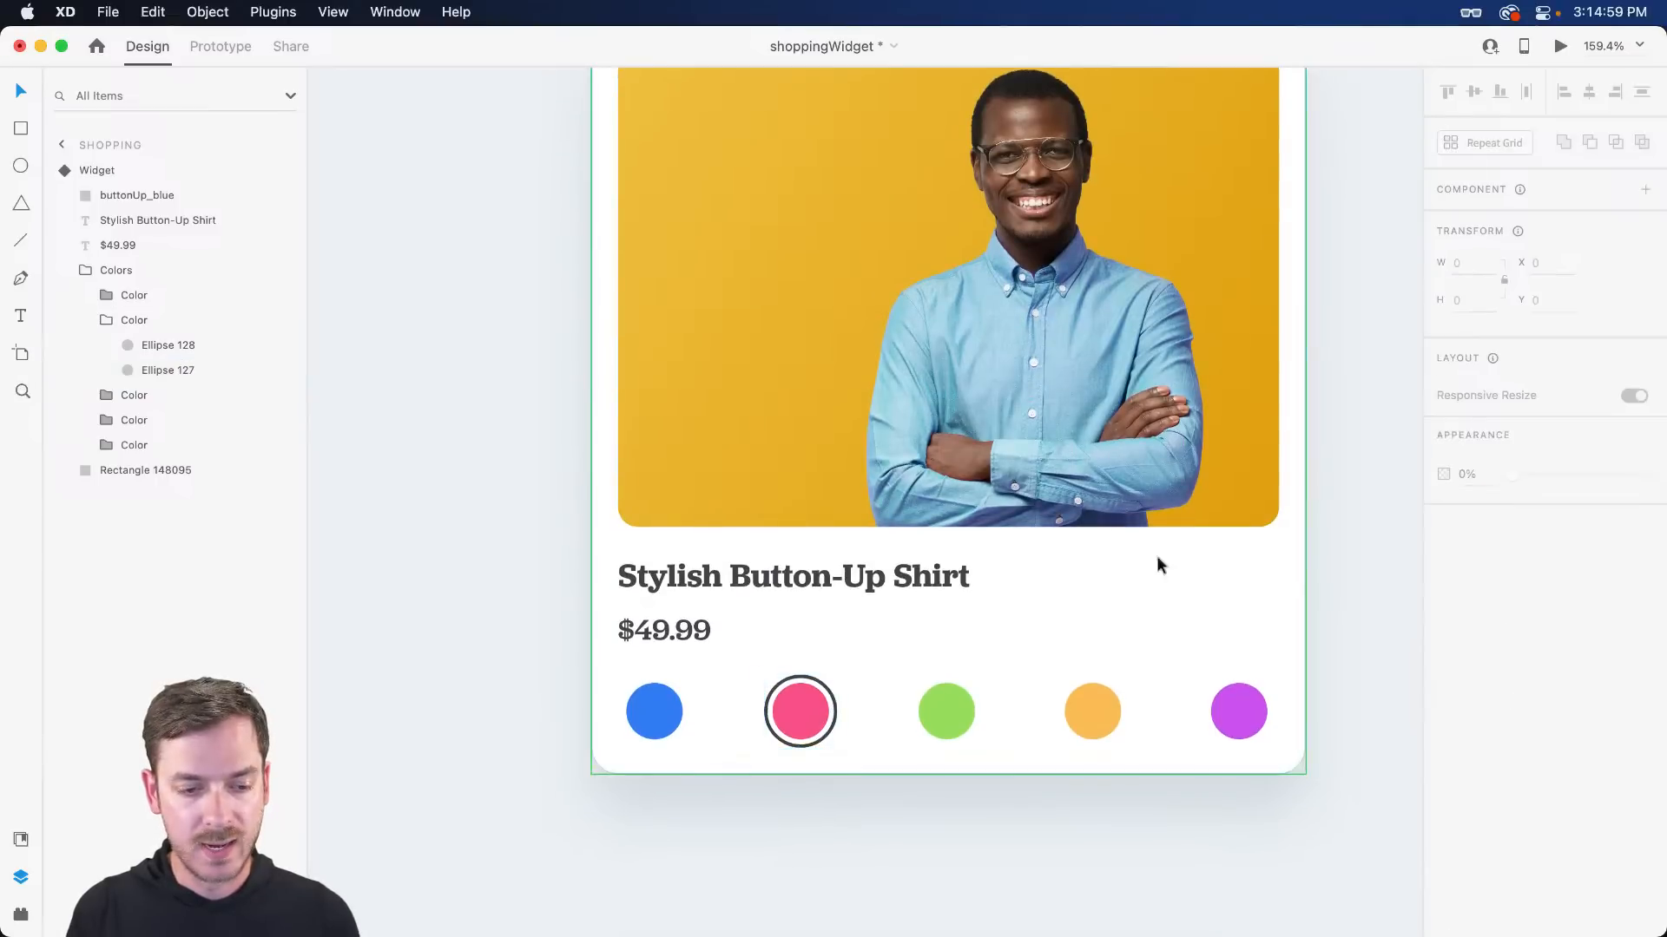
# - Switch between Default and Red states to compare the ringed swatch
pyautogui.click(1157, 565)
pyautogui.click(1524, 227)
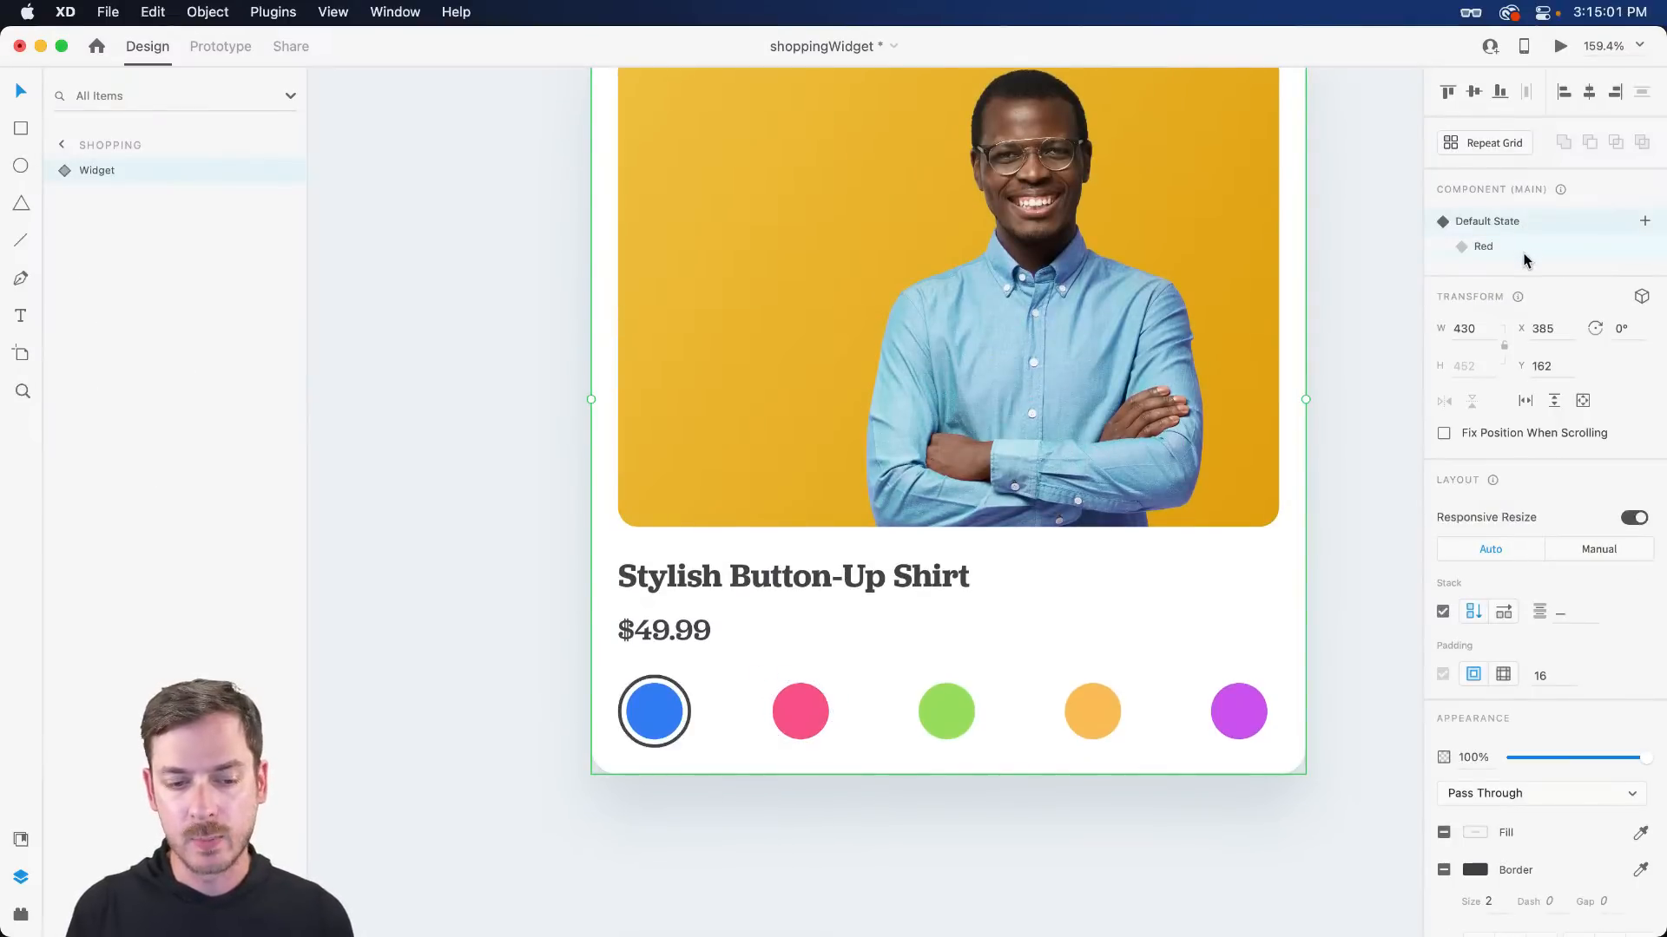
pyautogui.click(1525, 257)
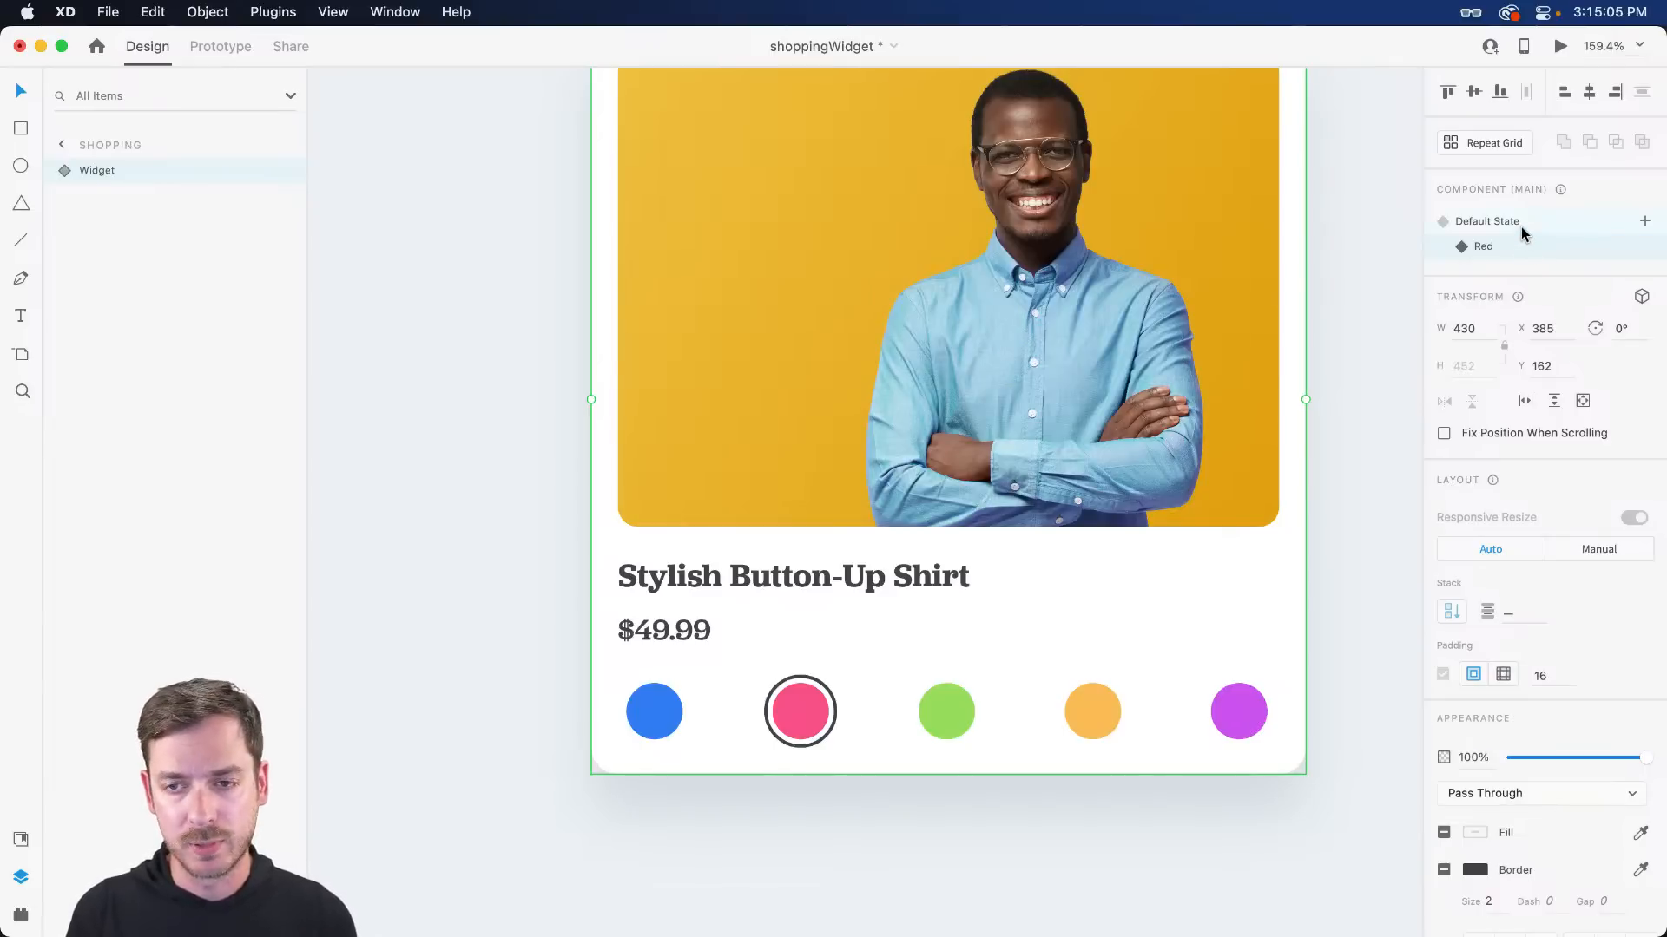
pyautogui.click(1521, 226)
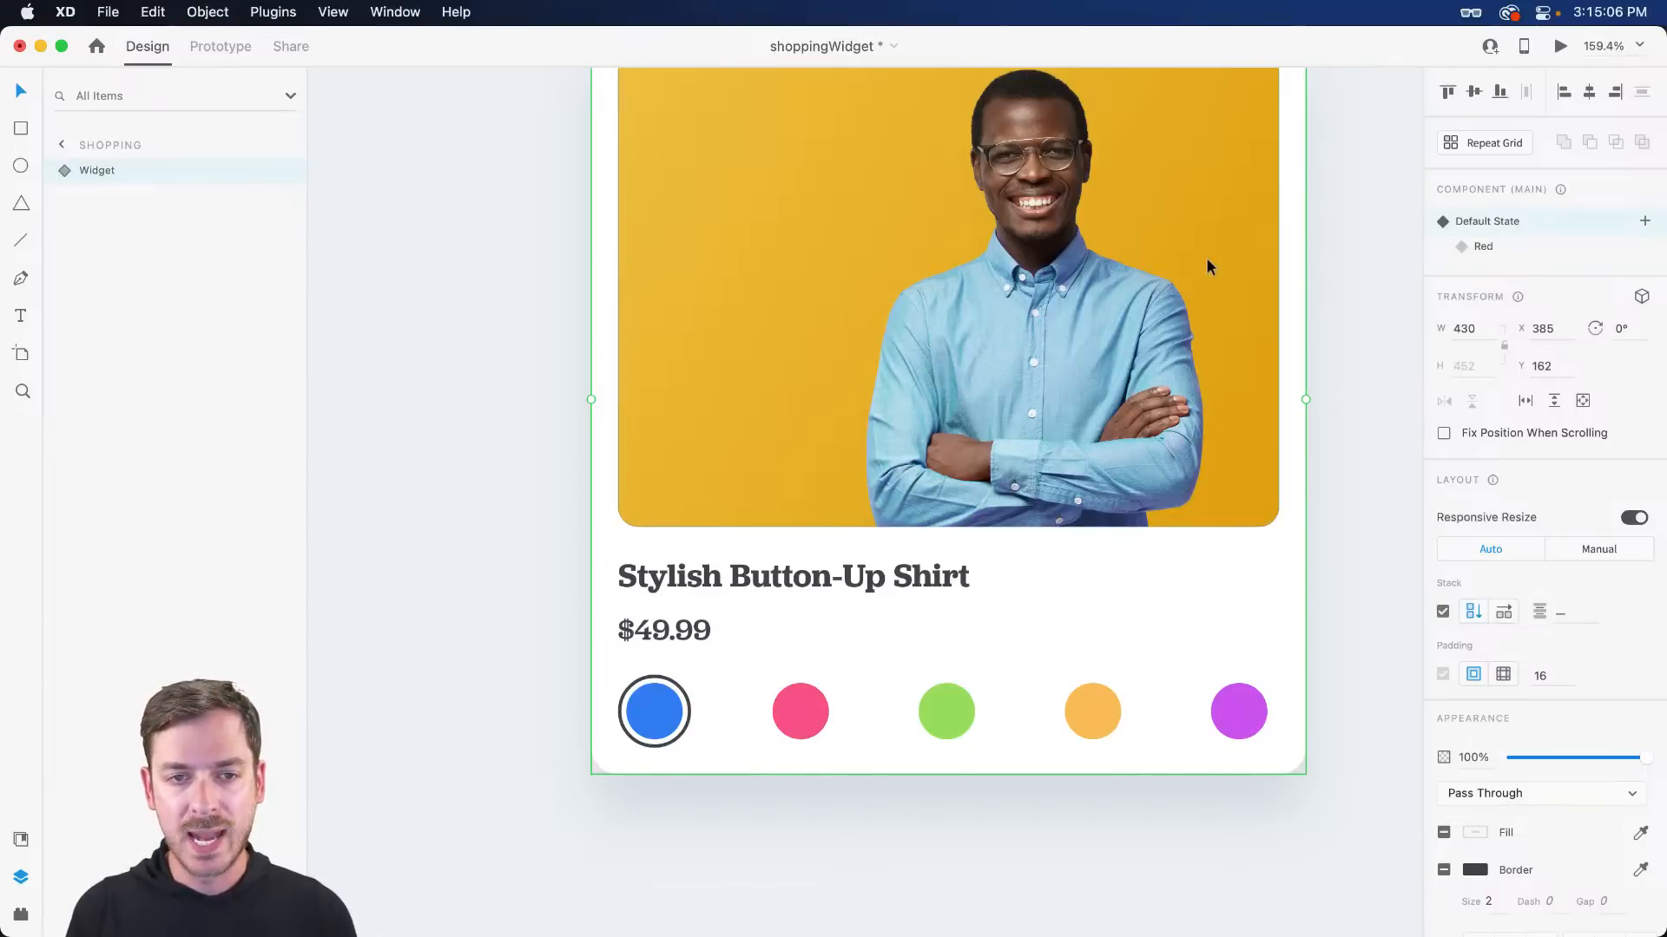
pyautogui.click(1520, 248)
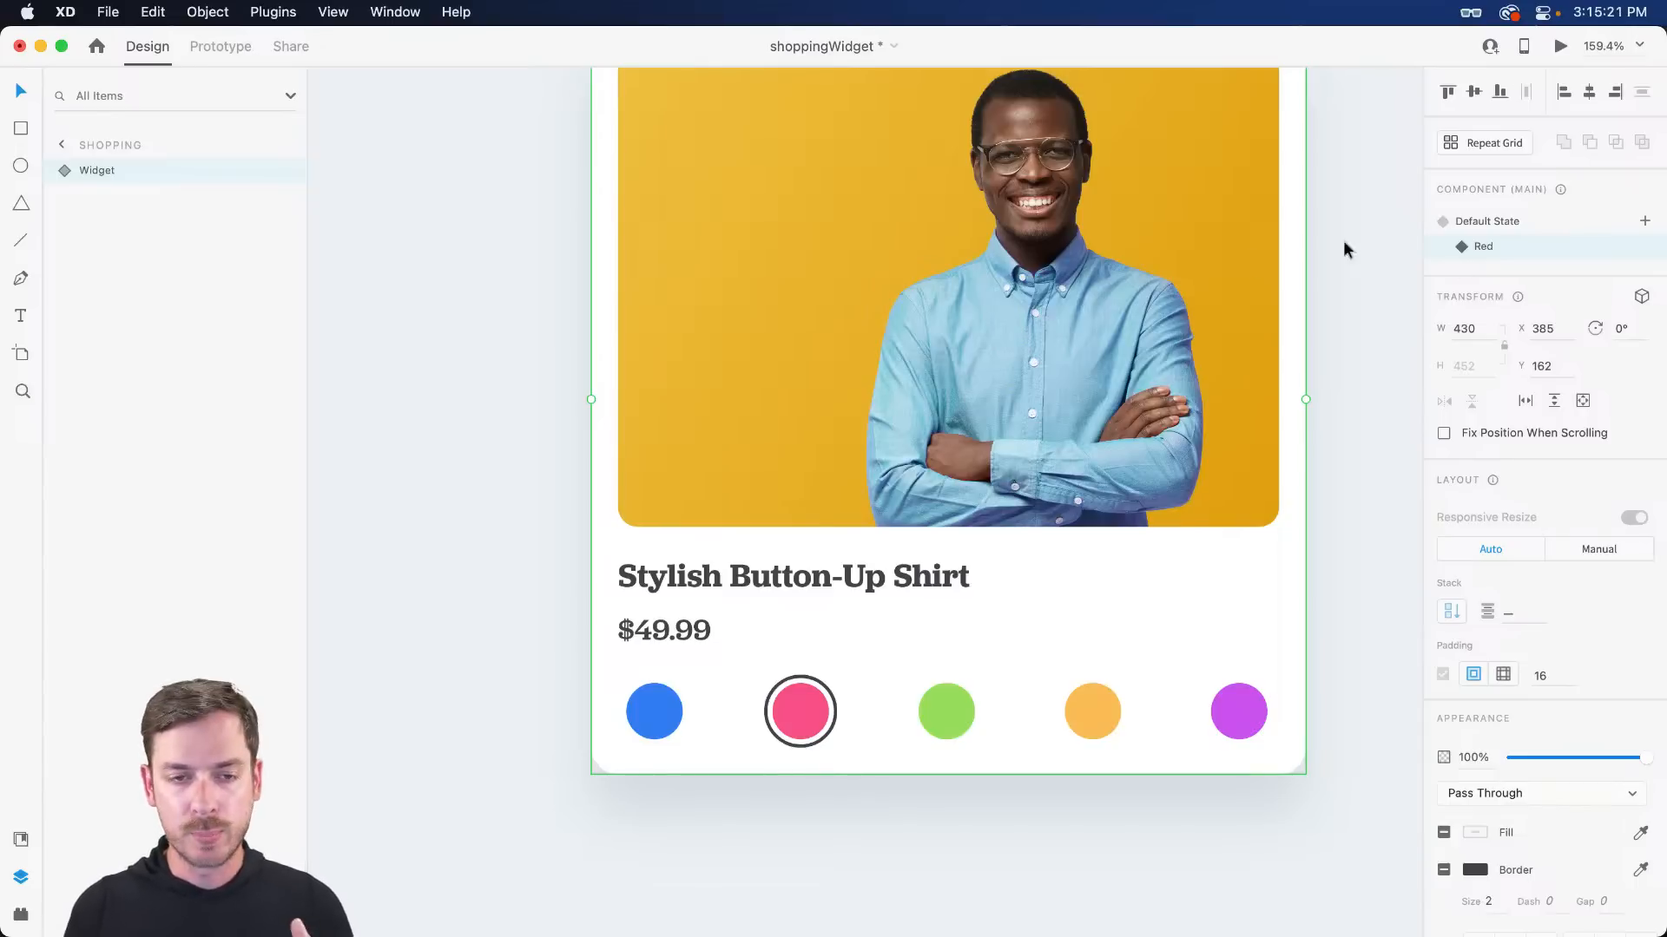
pyautogui.scroll(2, 1071, 284)
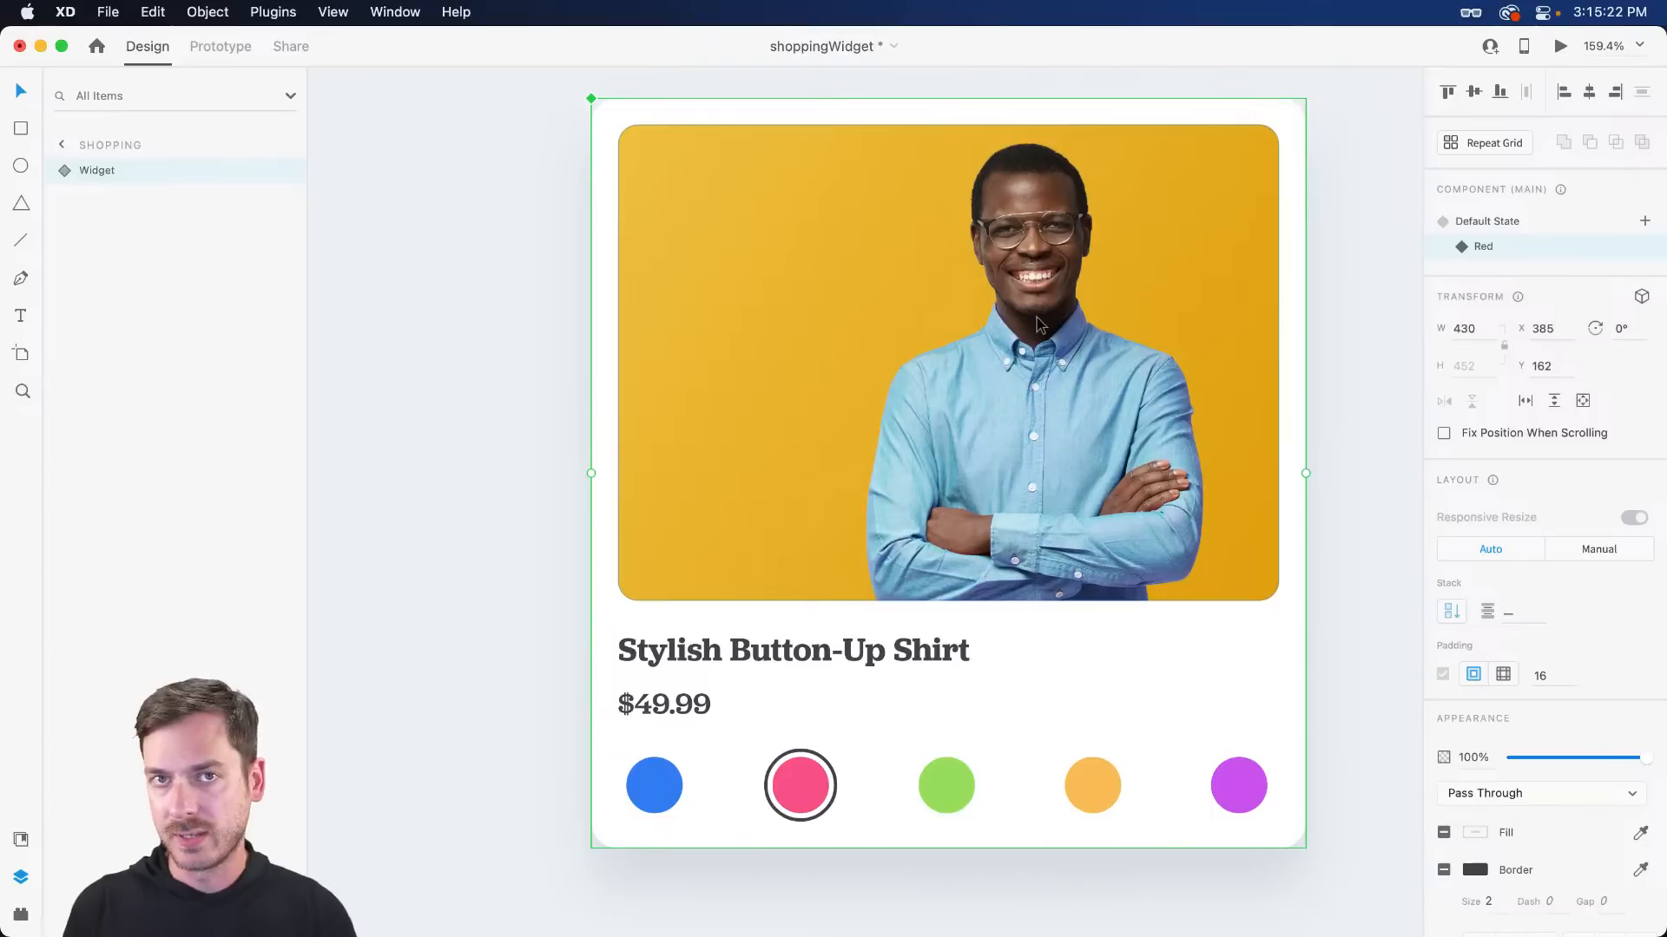
# - Send the Widget component's blue-shirt photo to Photoshop with Edit in Photoshop
pyautogui.doubleClick(1036, 414)
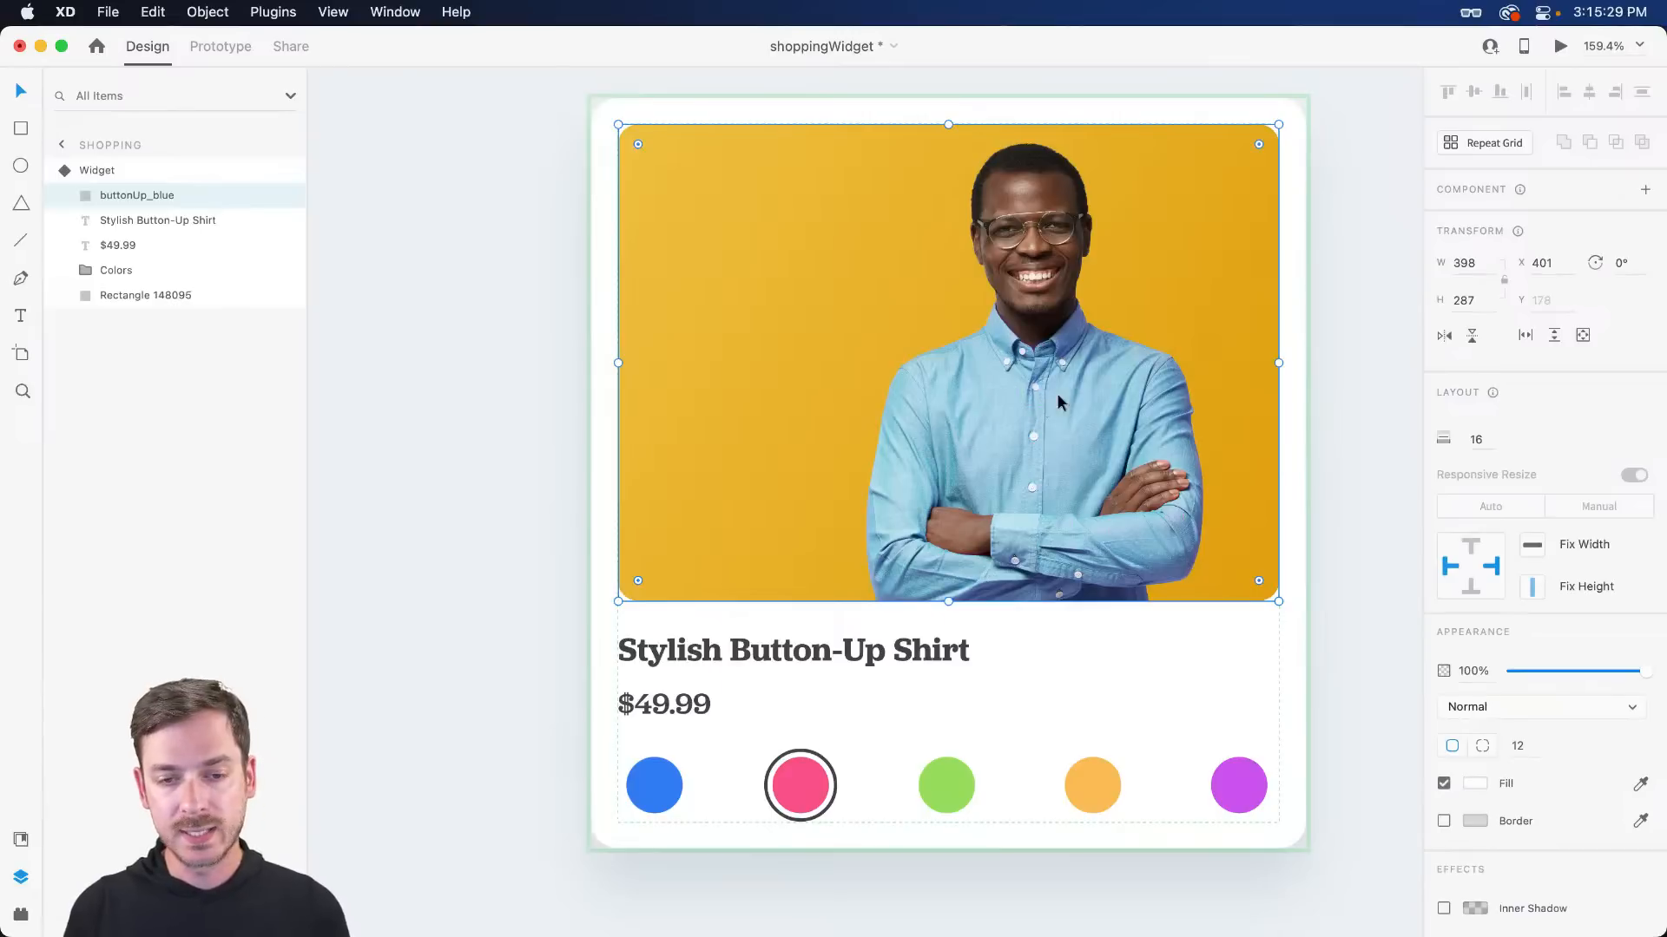
pyautogui.doubleClick(1070, 351)
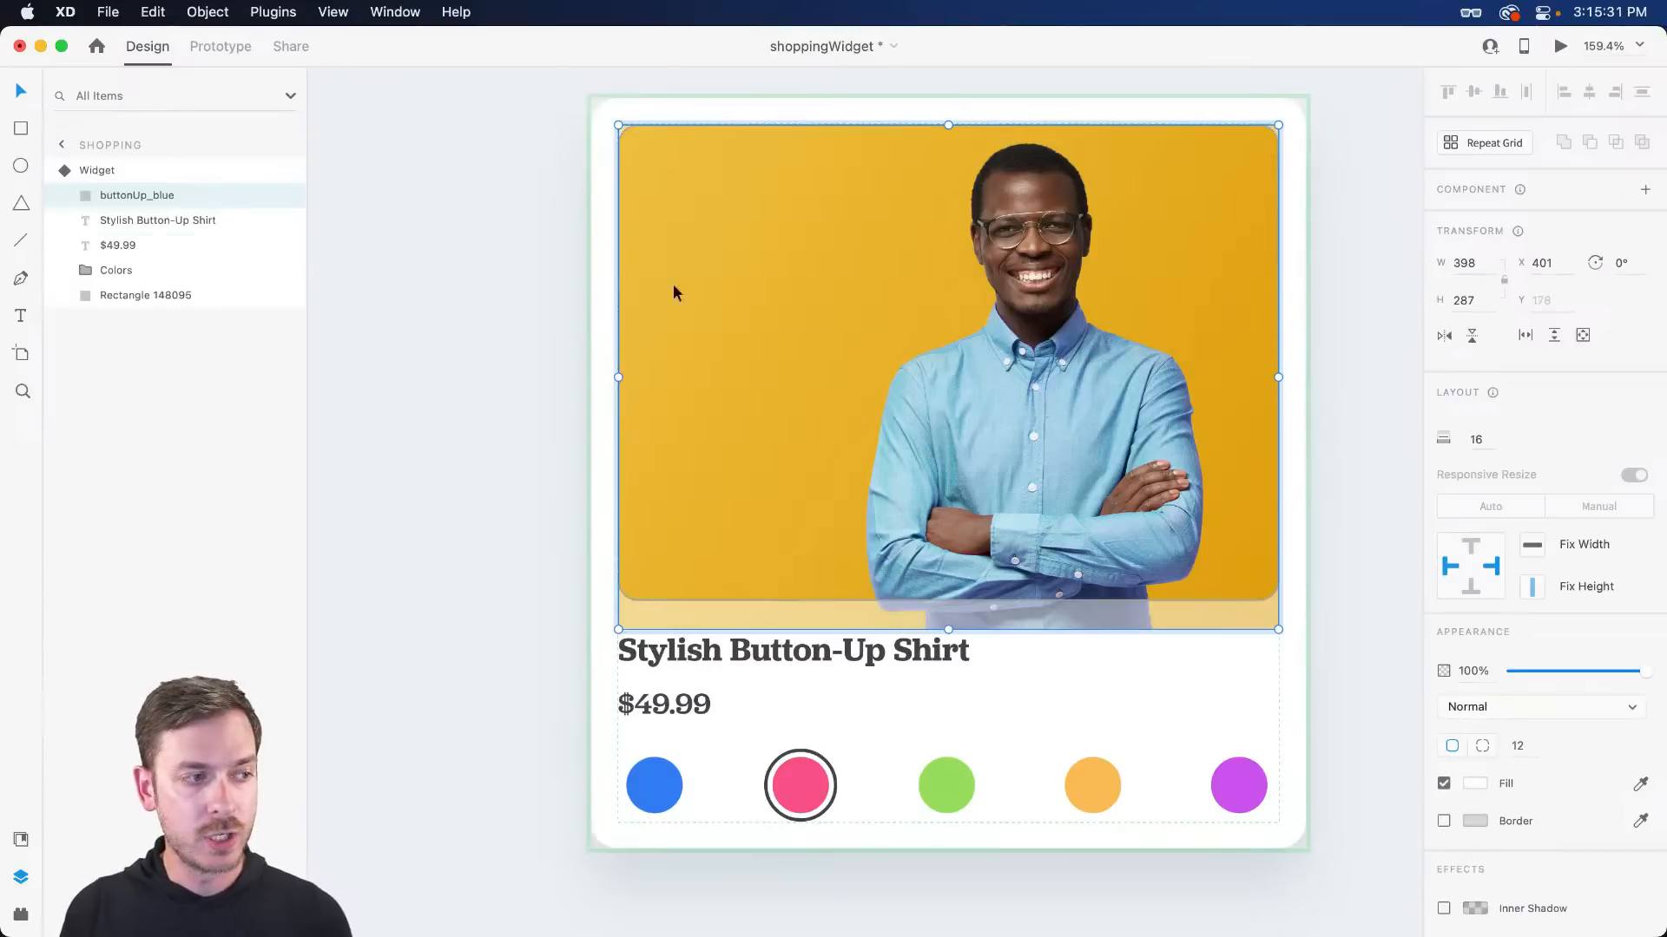
pyautogui.rightClick(1029, 309)
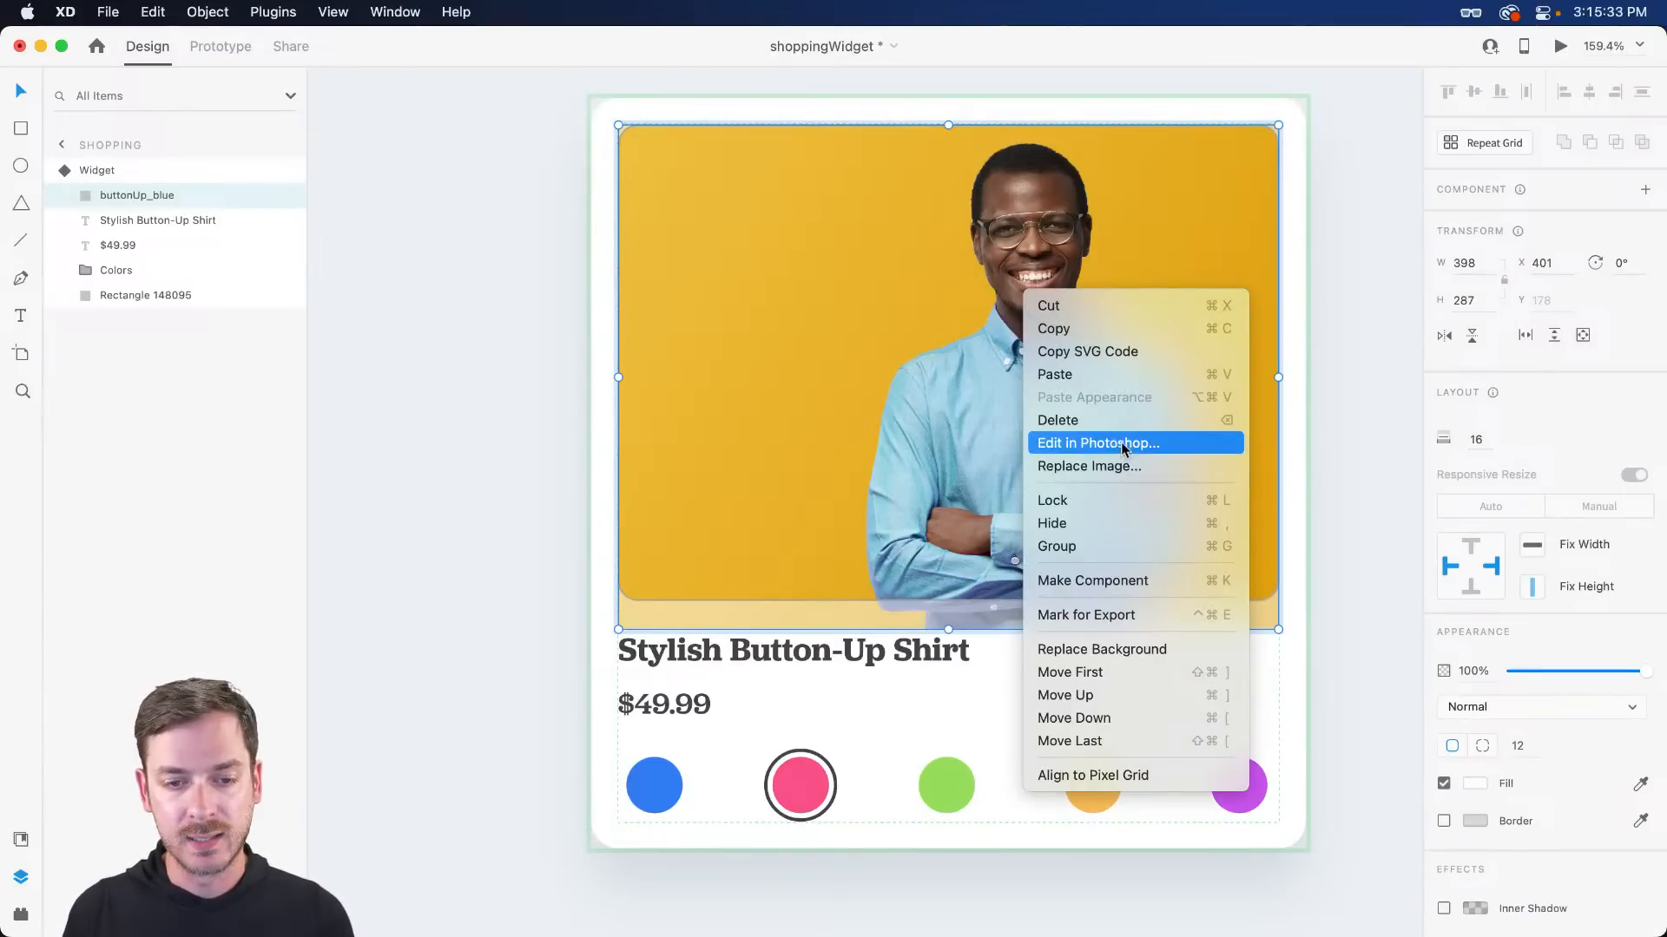
pyautogui.click(1104, 469)
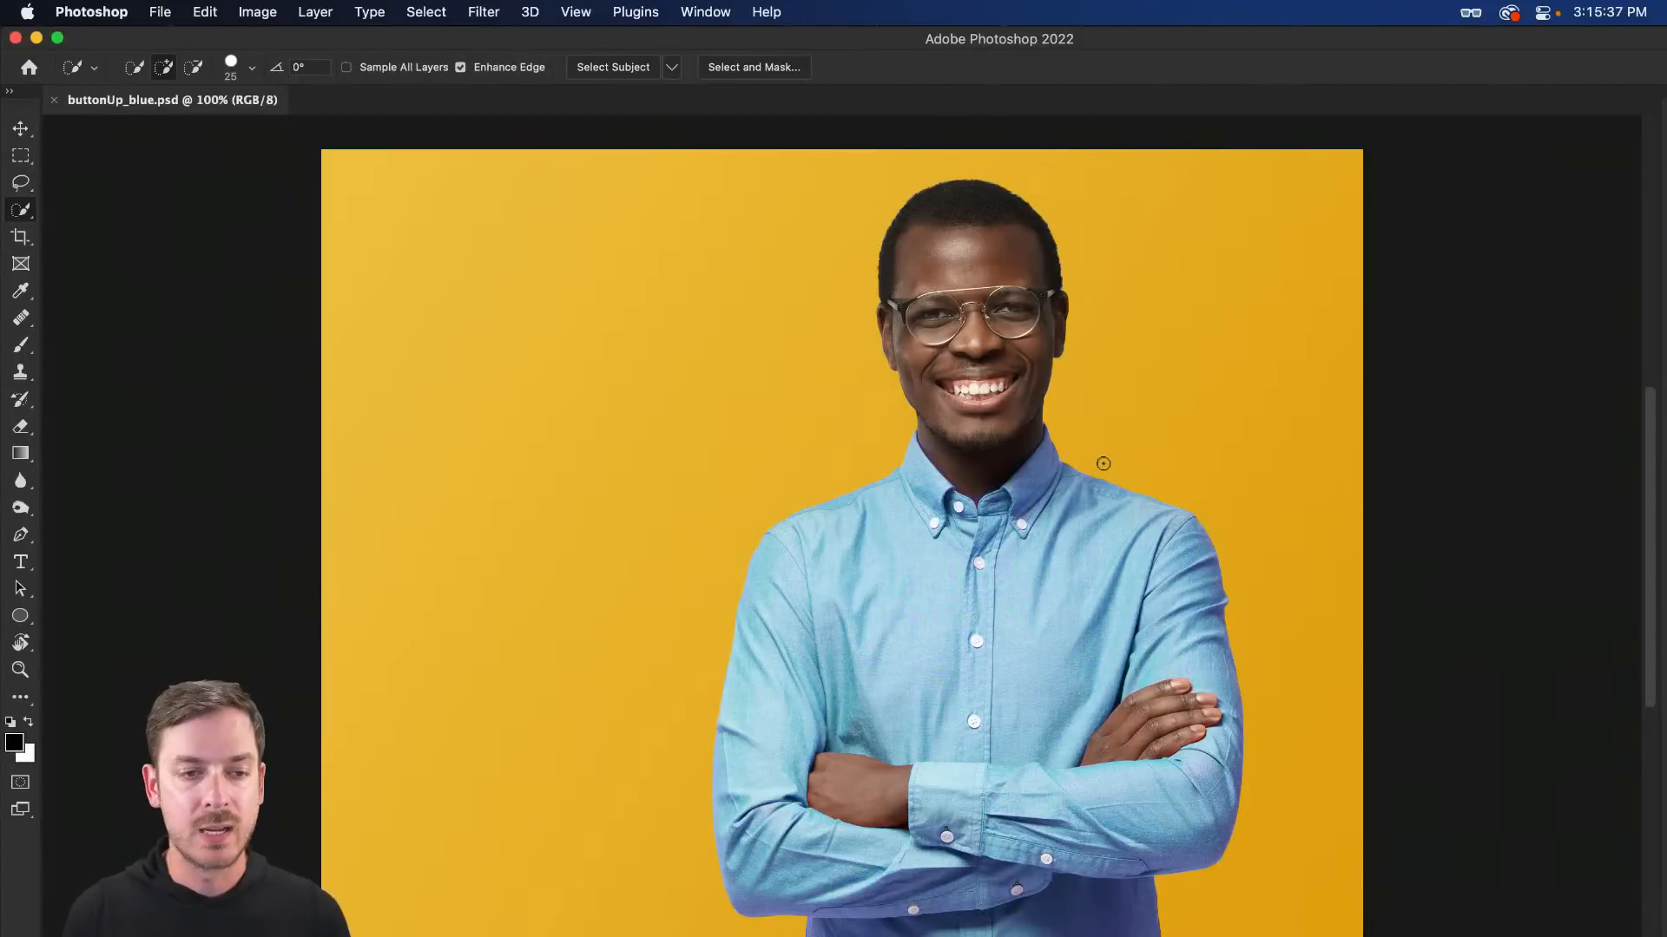
# - Maximise the buttonUp_blue.psd window, pick the Move tool and open the adjustment-layer list
pyautogui.click(57, 39)
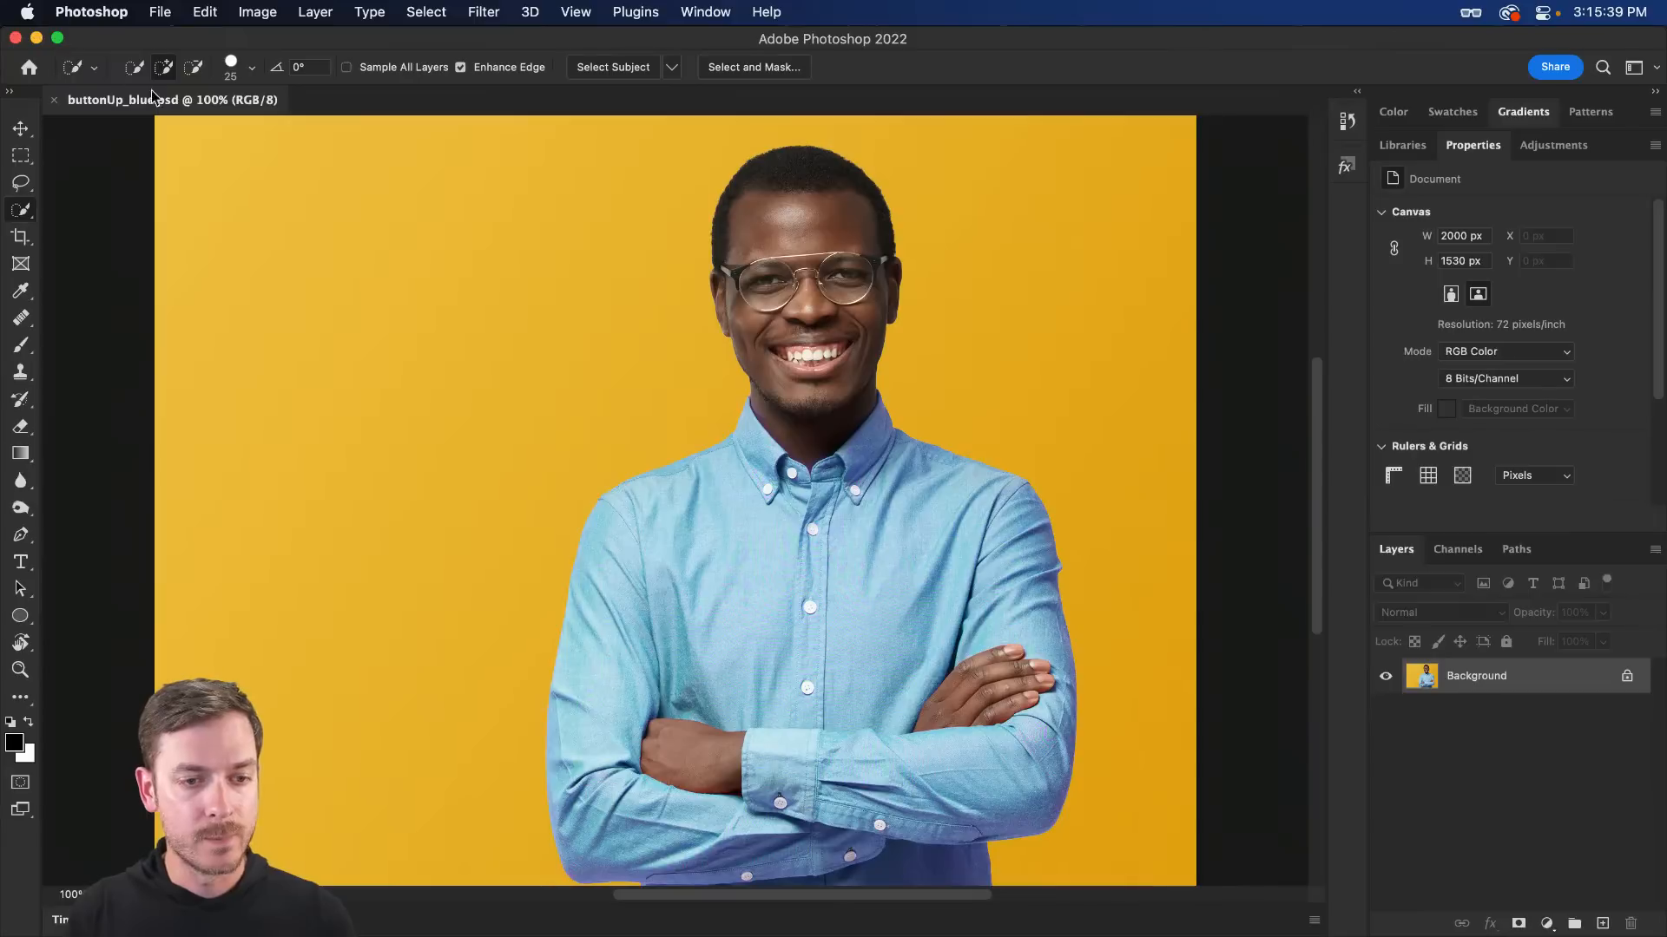
pyautogui.press('v')
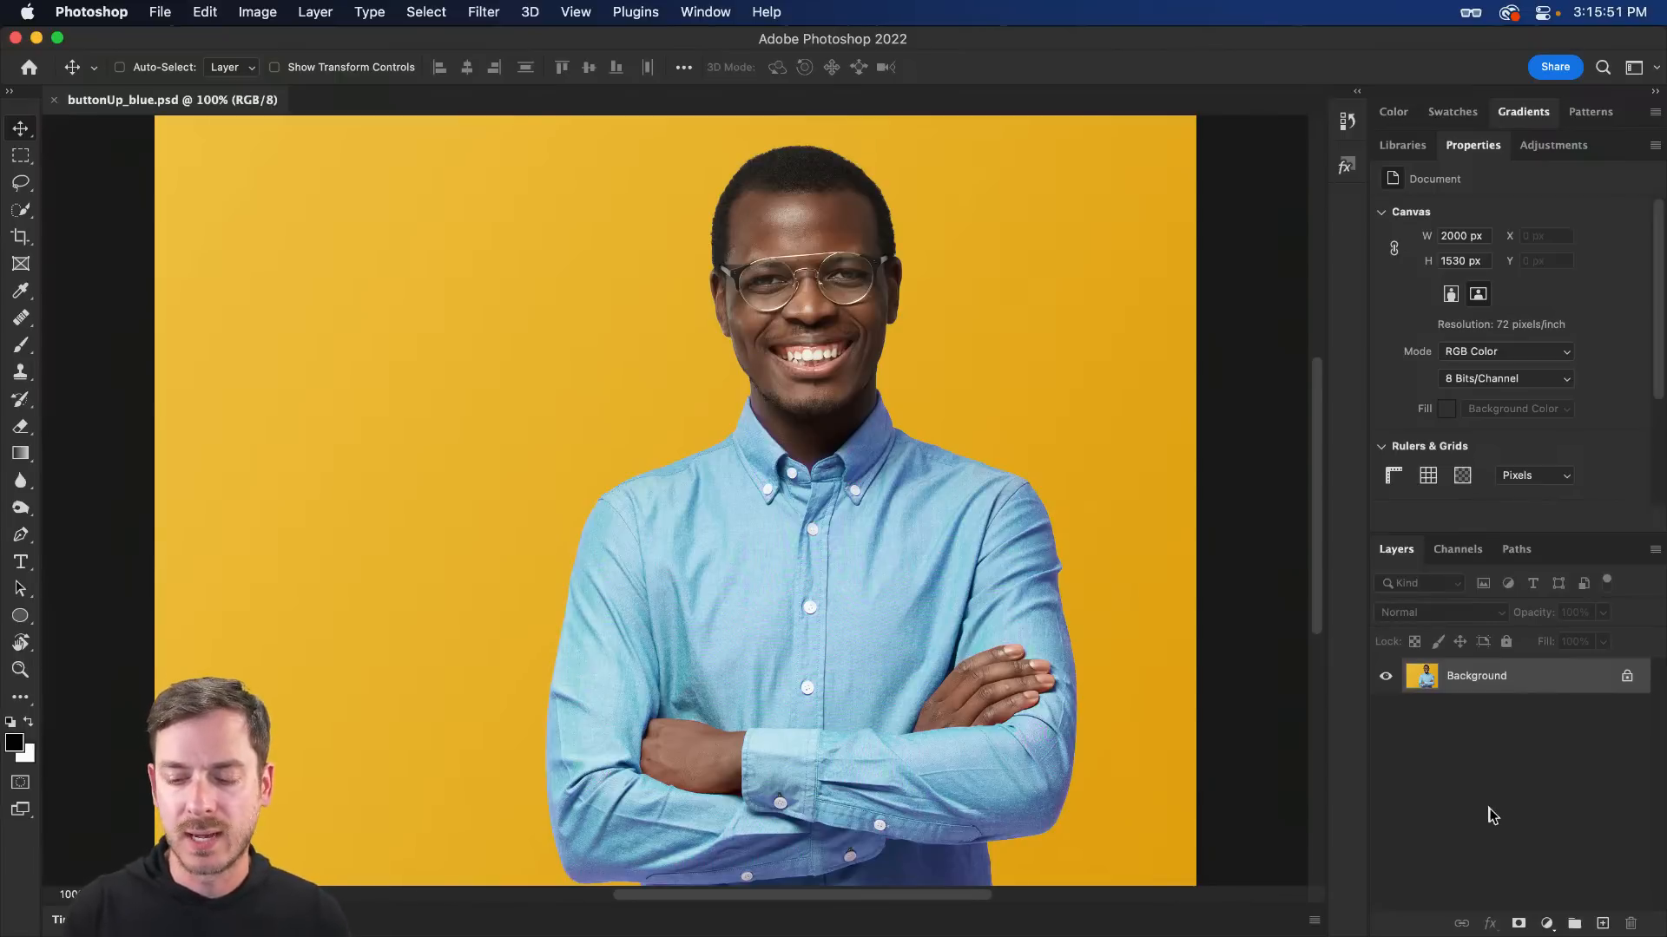
pyautogui.click(1548, 923)
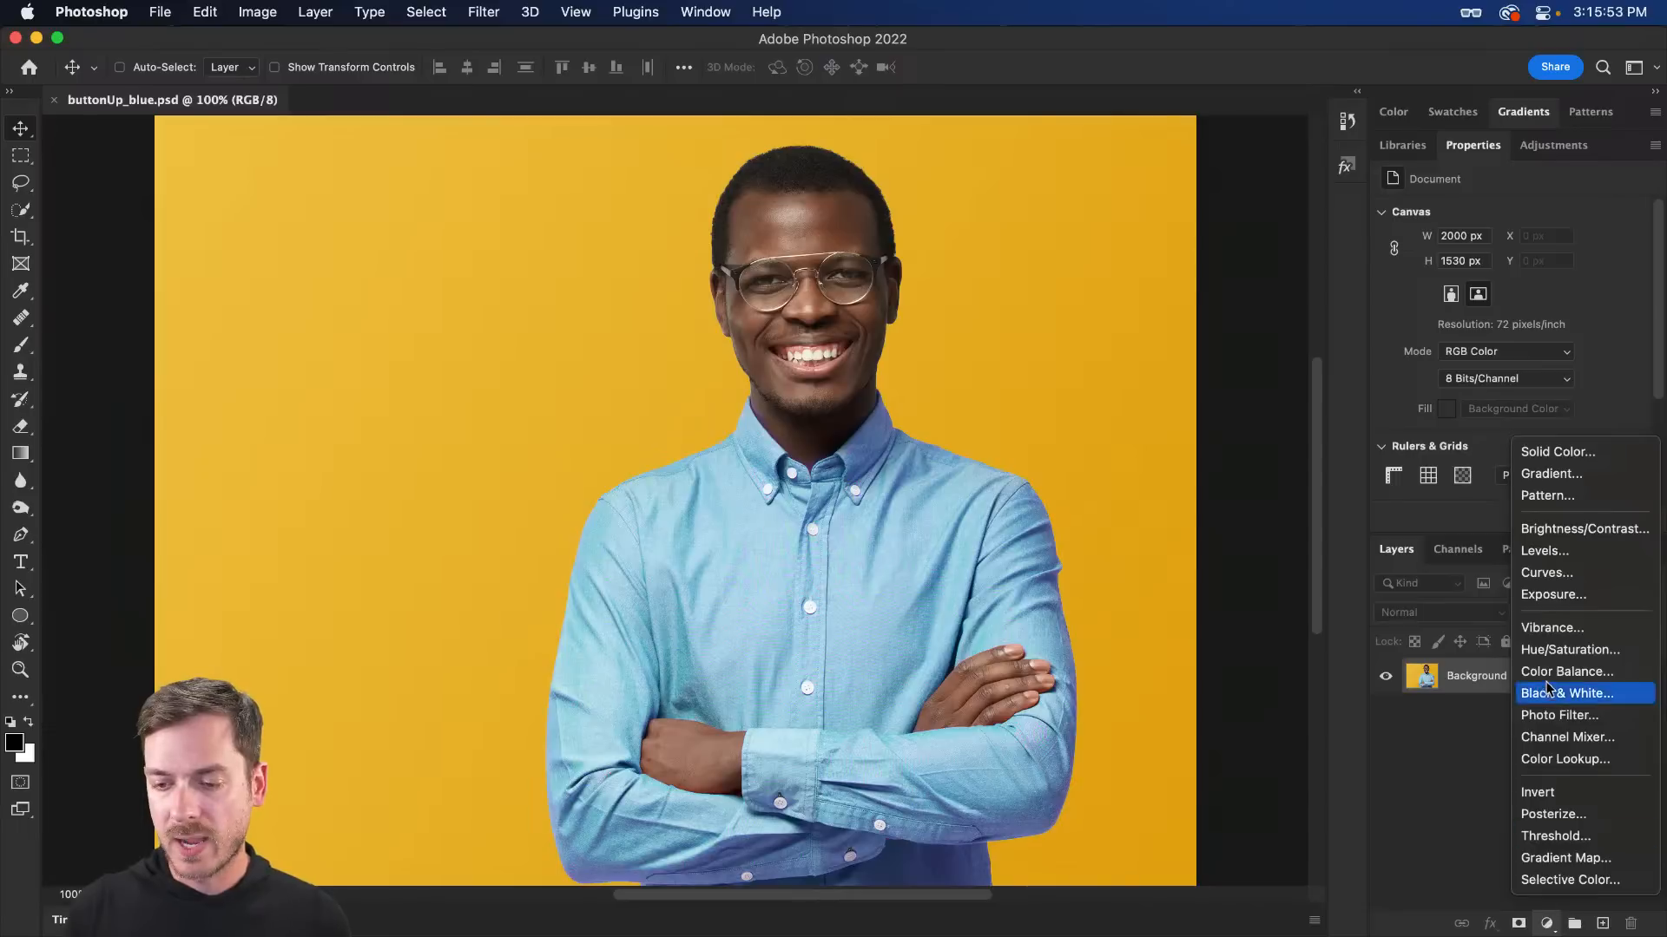
# - Add a Hue/Saturation layer shifting Cyans by Hue -100 with a widened colour range
pyautogui.click(1553, 651)
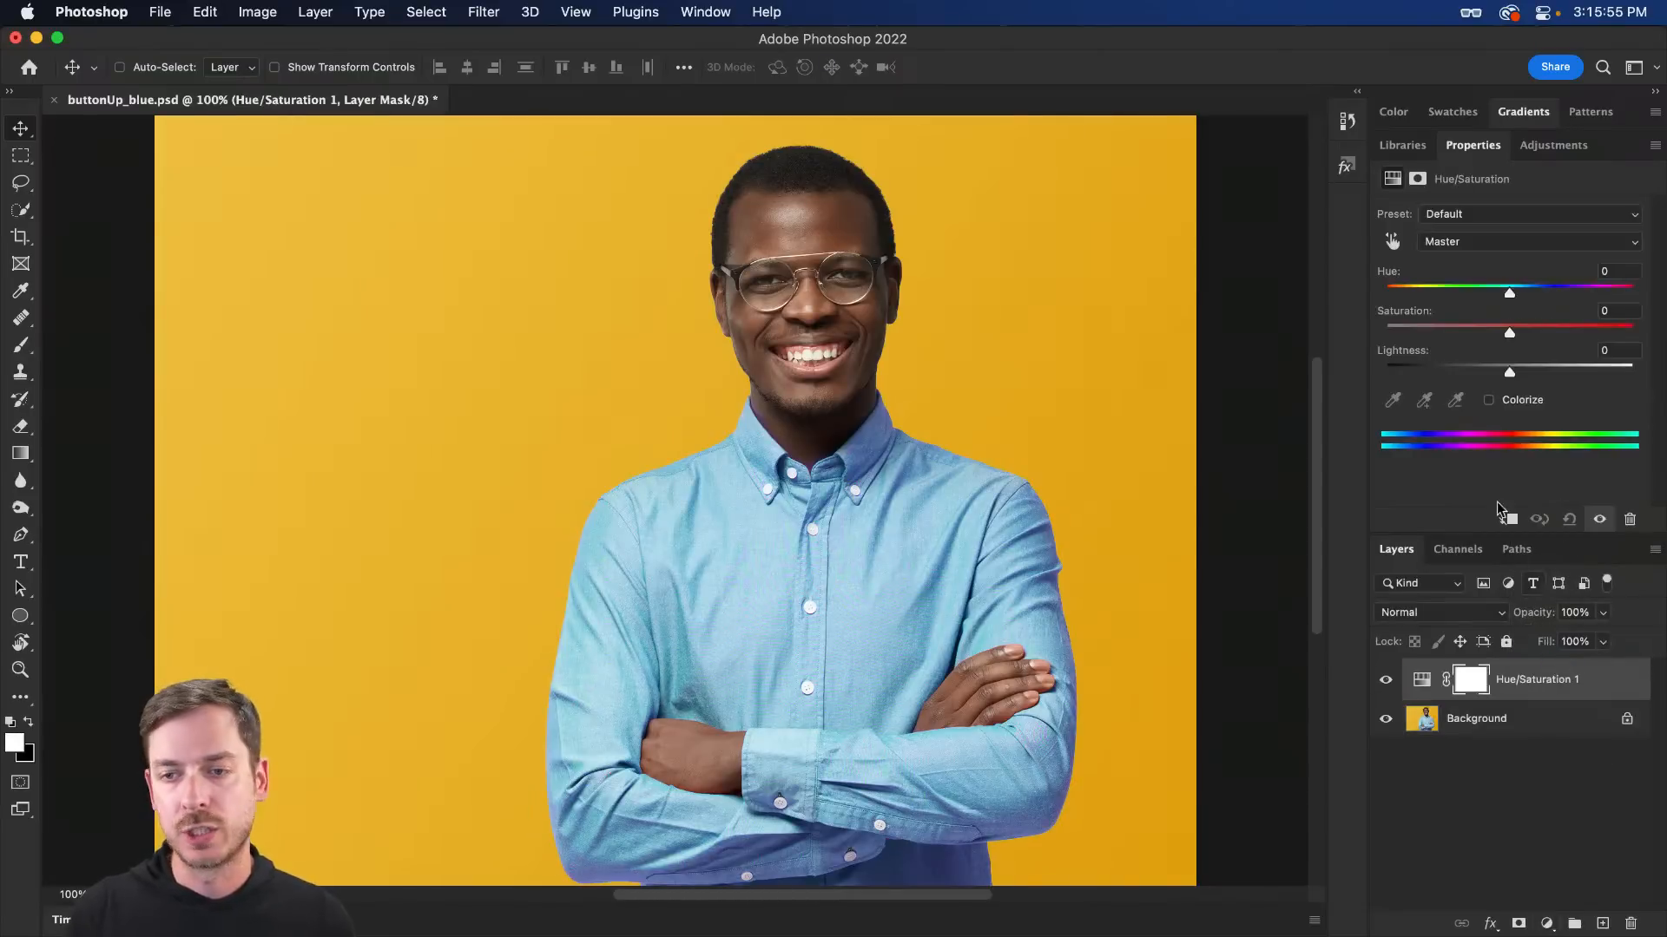
pyautogui.click(1470, 249)
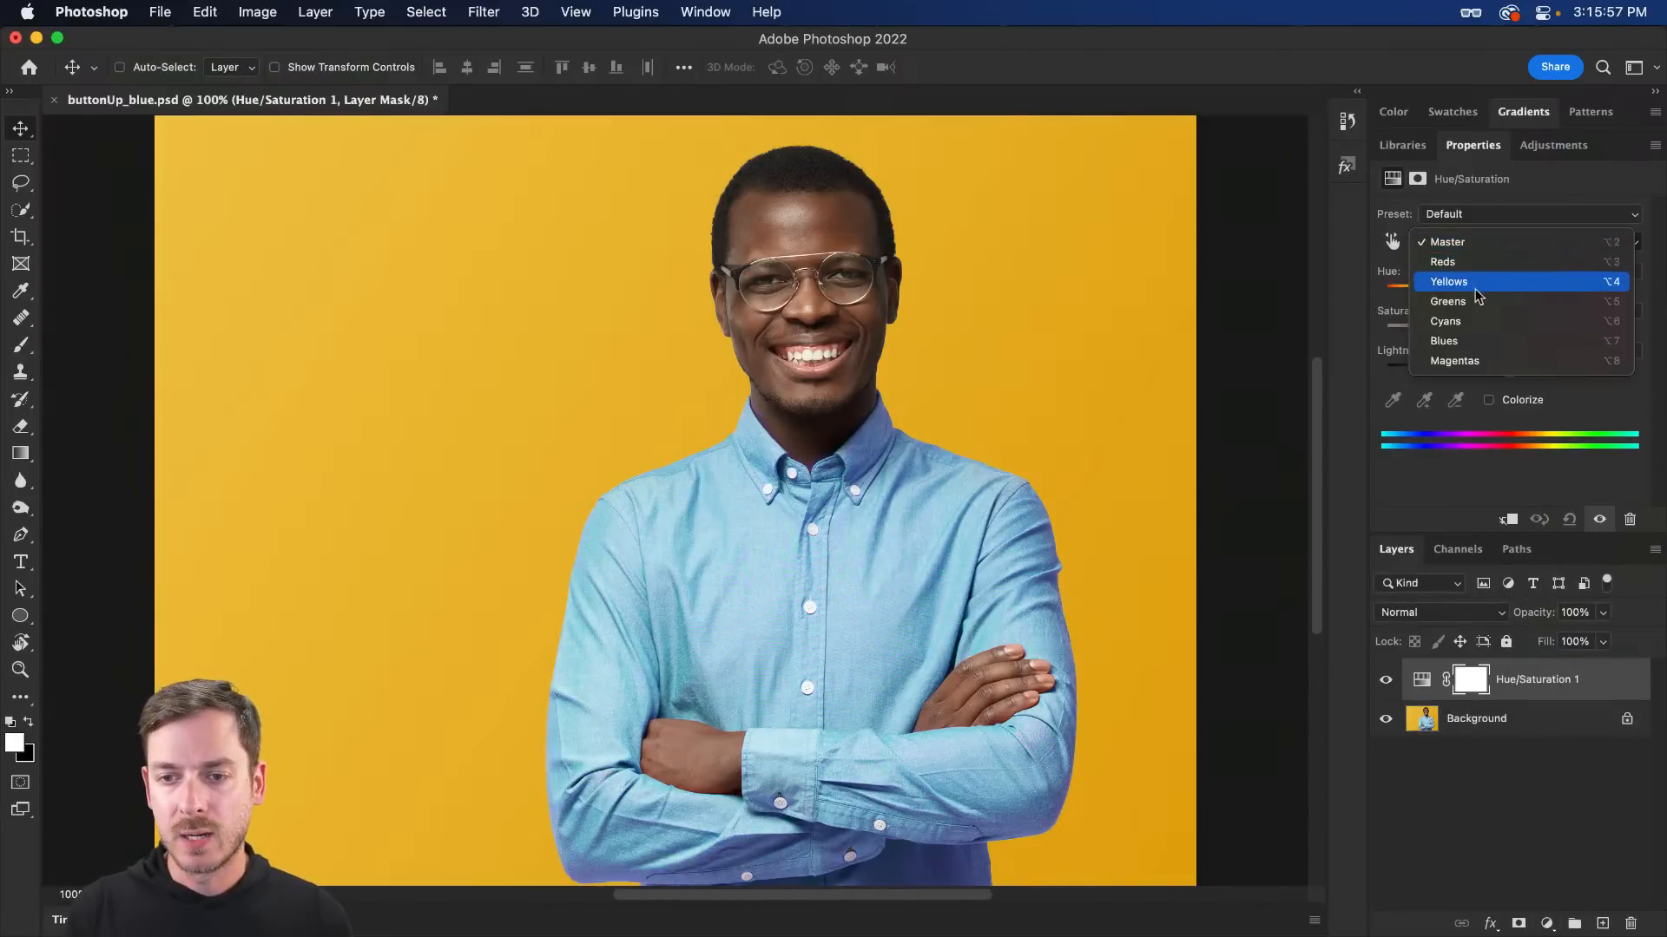
pyautogui.click(1473, 322)
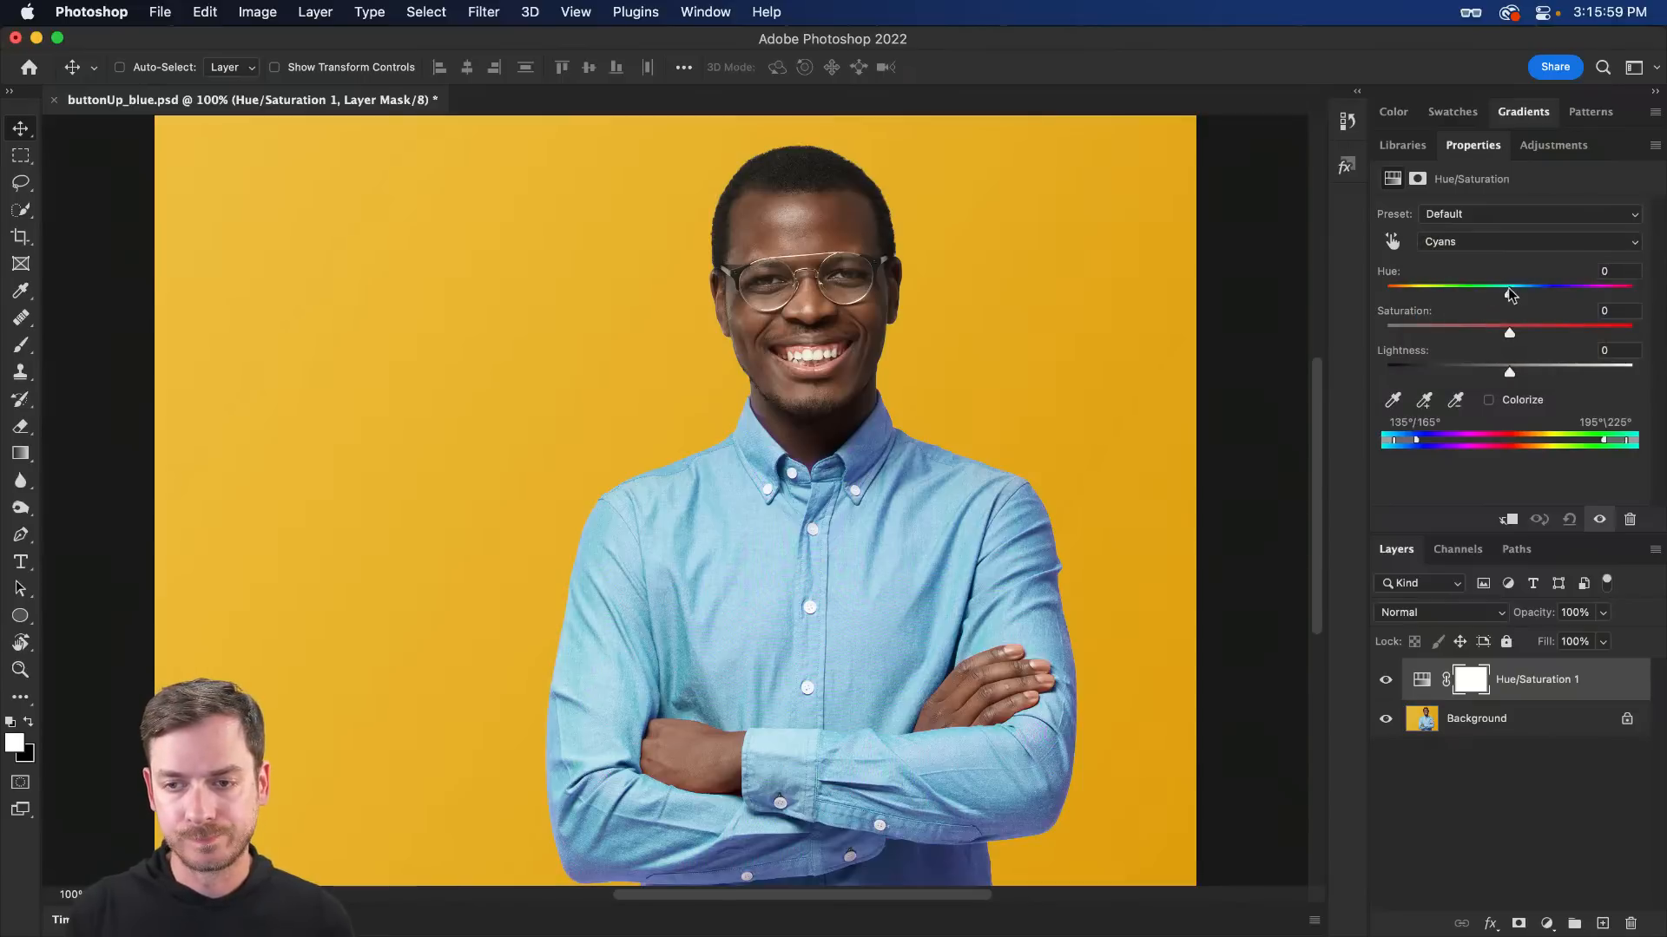
pyautogui.moveTo(1509, 292); pyautogui.dragTo(1426, 304)
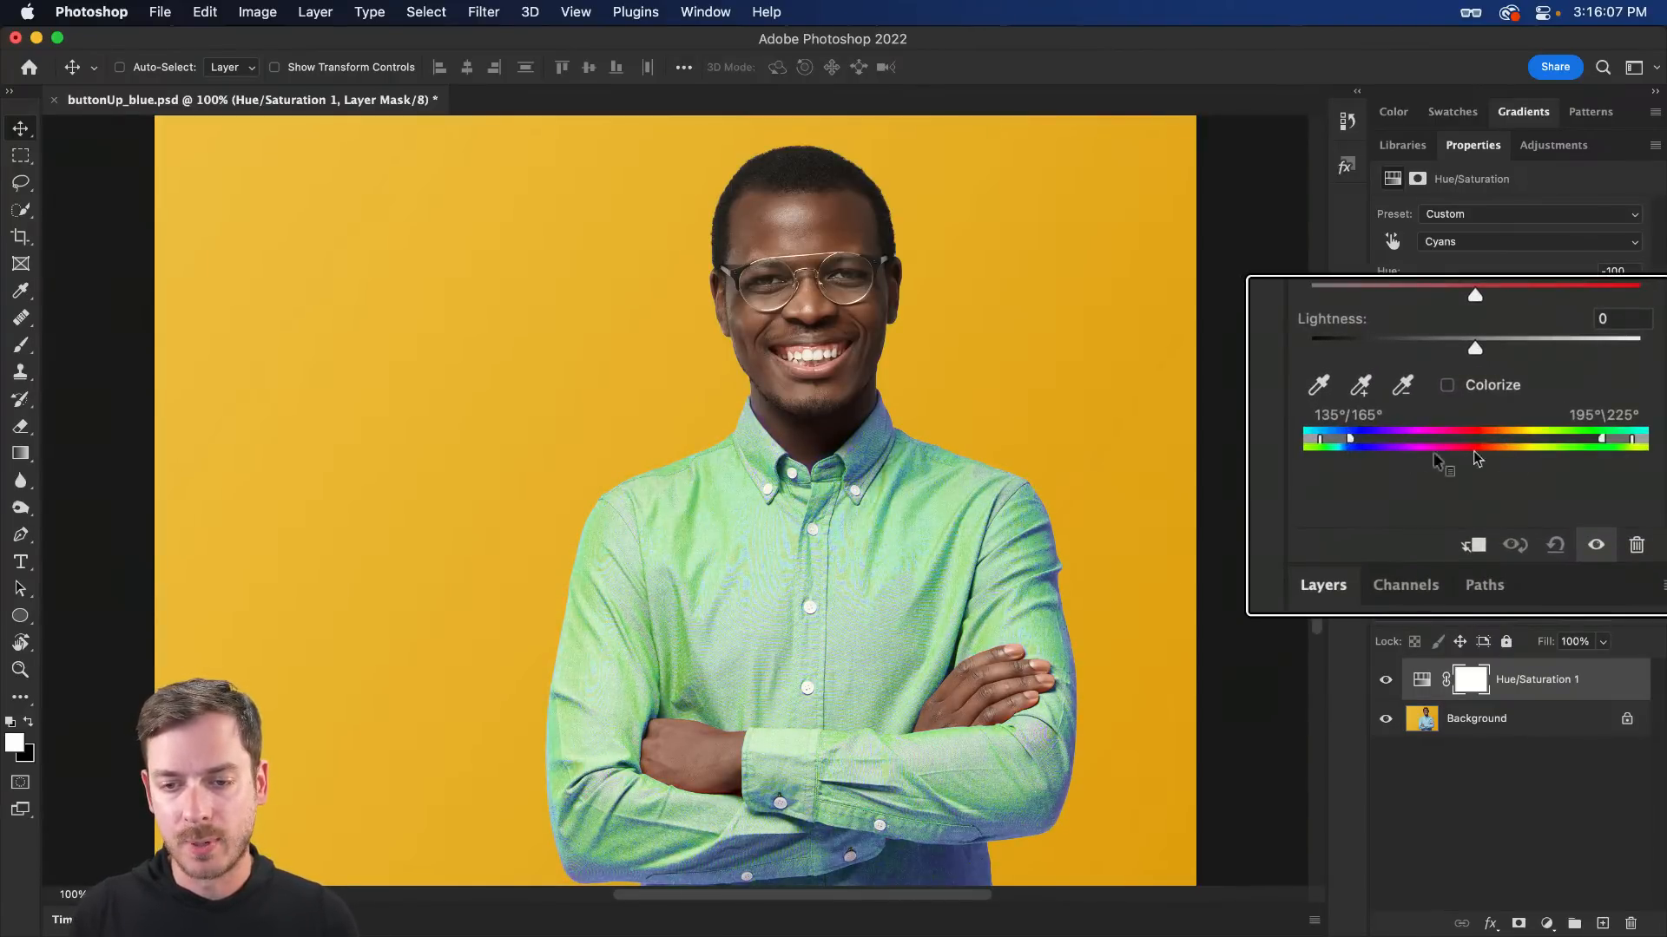
pyautogui.moveTo(1417, 440); pyautogui.dragTo(1442, 438)
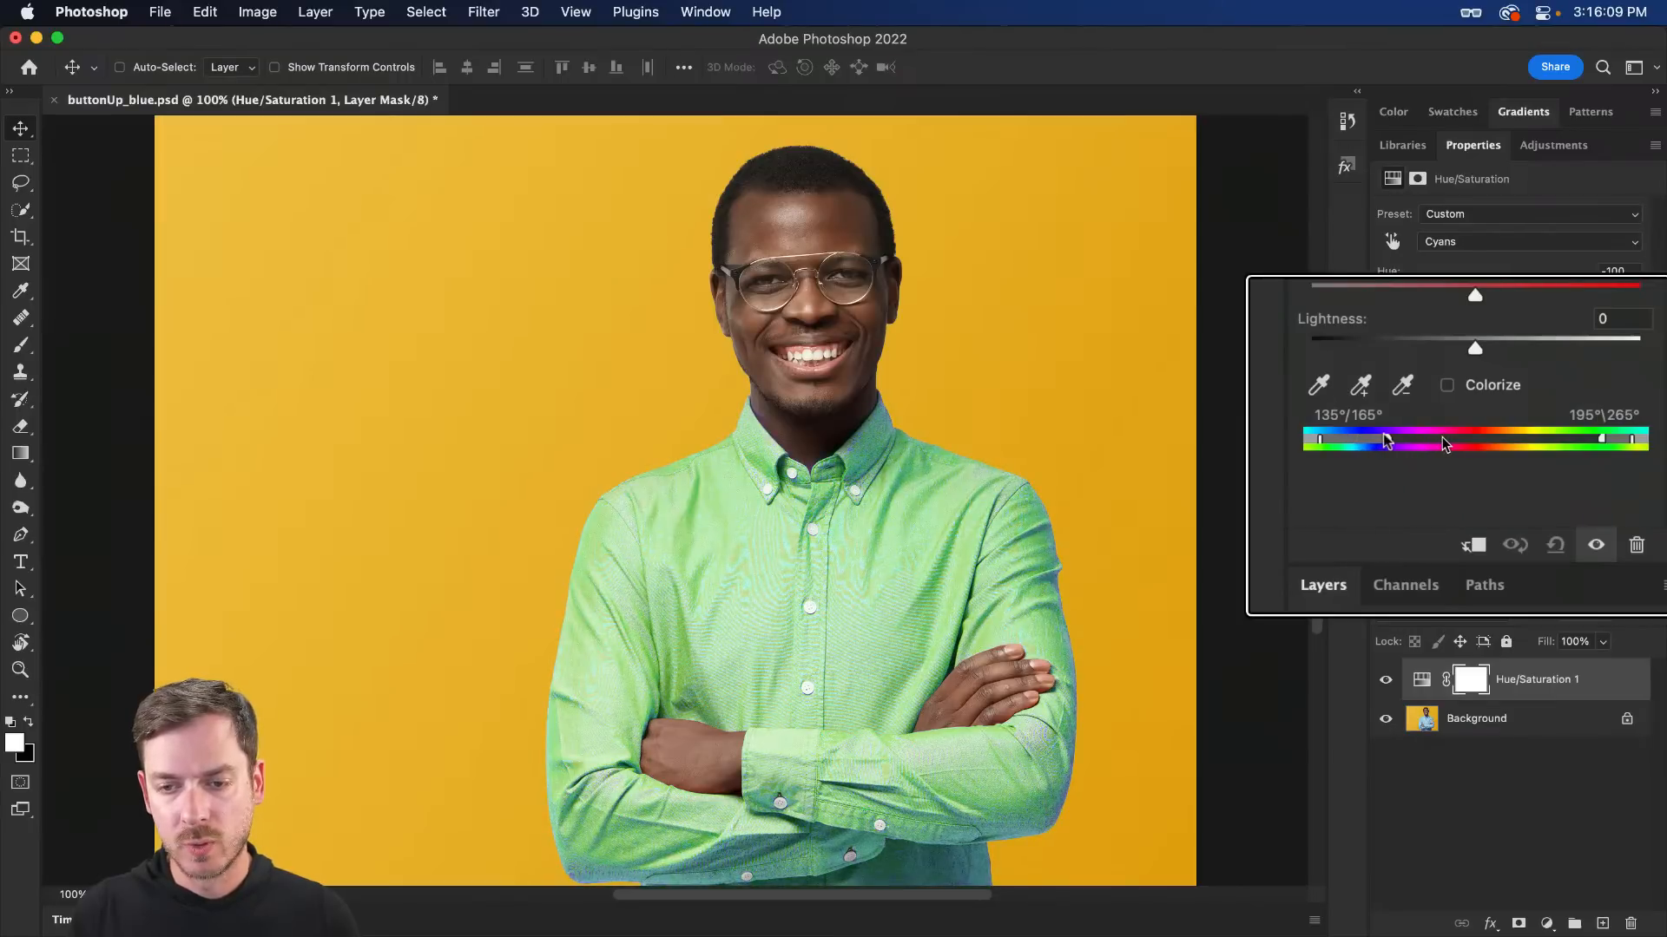
pyautogui.moveTo(1321, 440); pyautogui.dragTo(1348, 440)
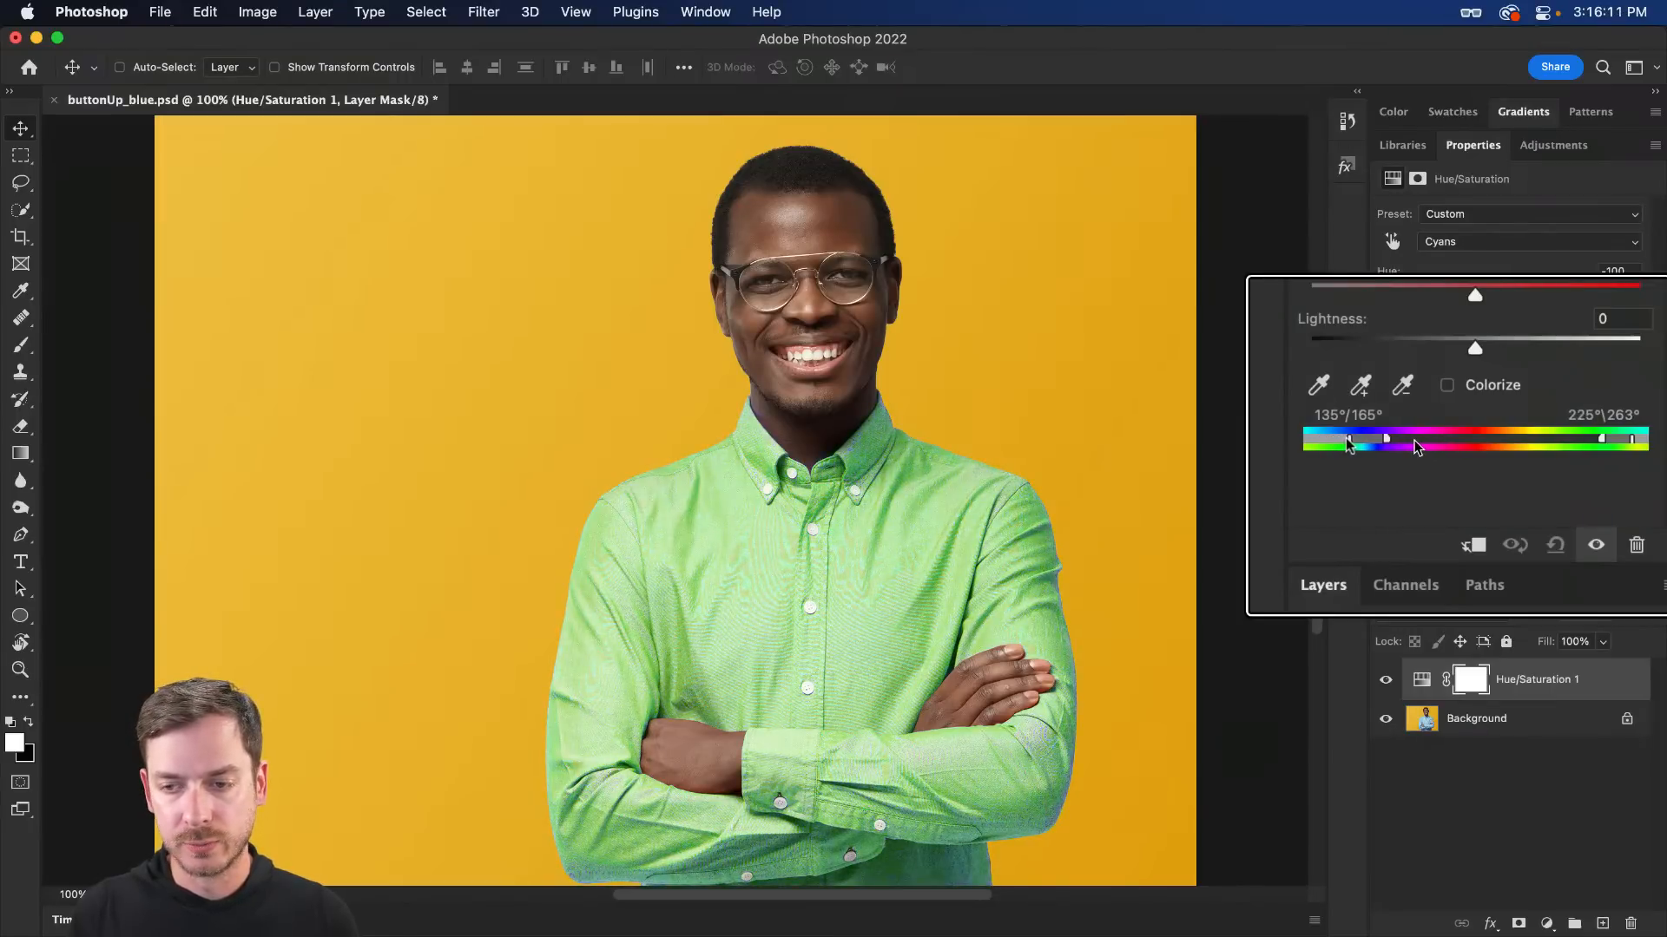
pyautogui.moveTo(1601, 440); pyautogui.dragTo(1596, 440)
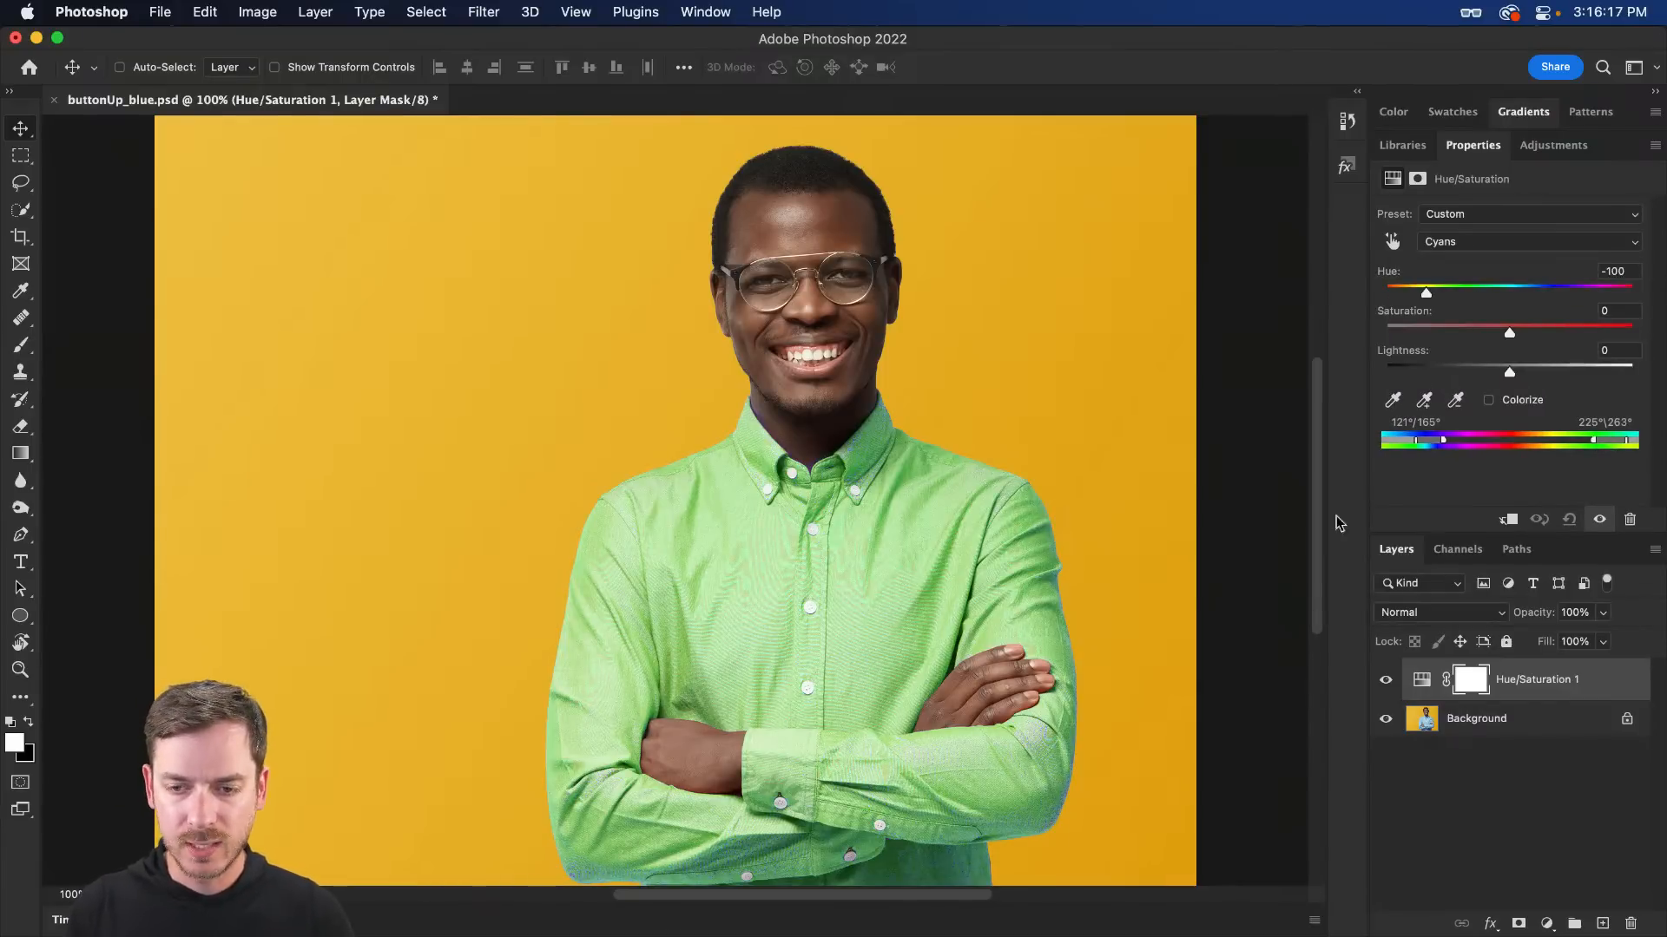
# - Set the Hue/Saturation layer's blend mode to Color and fine-tune the Cyans range markers
pyautogui.click(1493, 617)
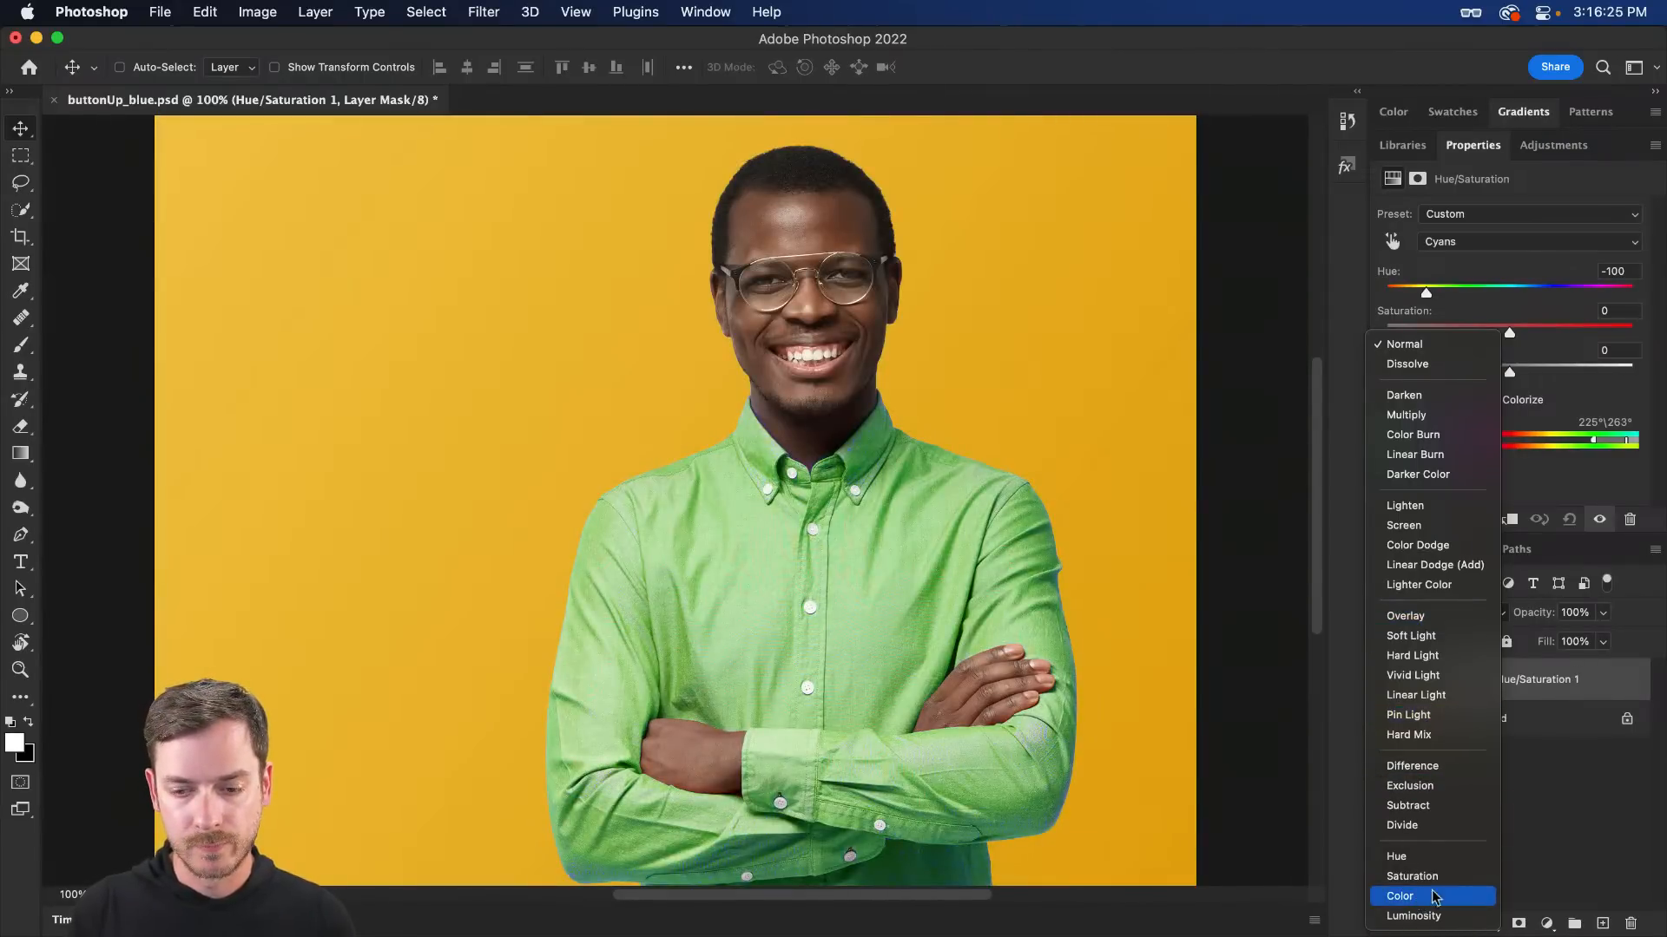
pyautogui.click(1429, 895)
pyautogui.press('super+z')
pyautogui.press('super+shift+z')
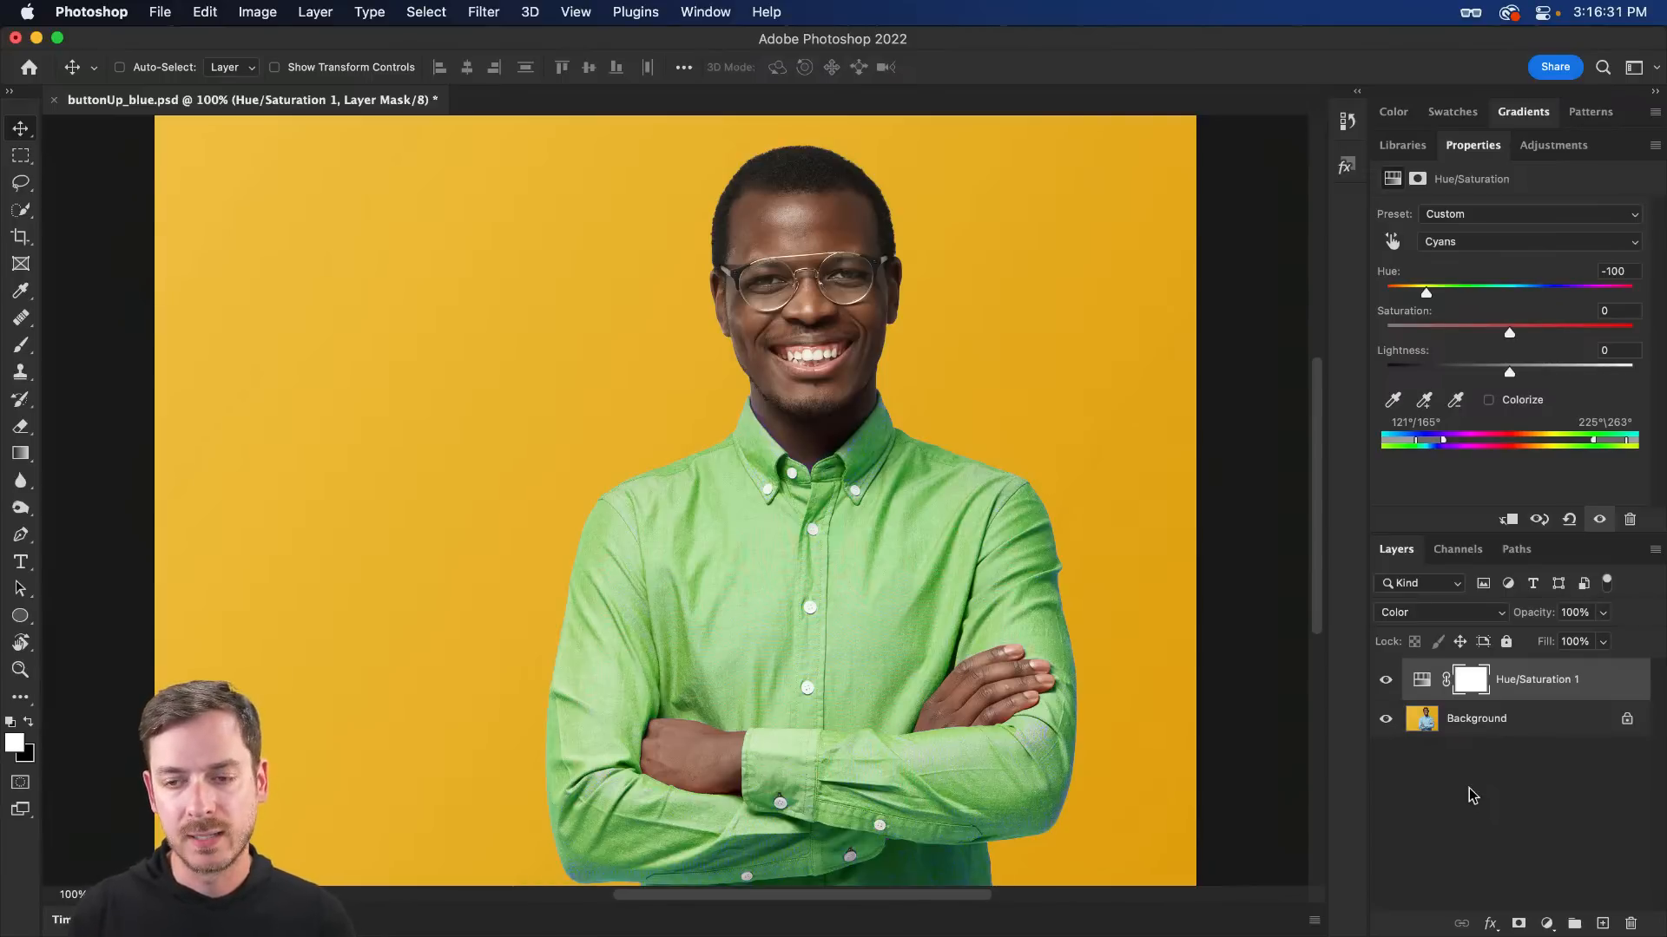
pyautogui.moveTo(1443, 440); pyautogui.dragTo(1440, 440)
pyautogui.moveTo(1593, 440); pyautogui.dragTo(1603, 445)
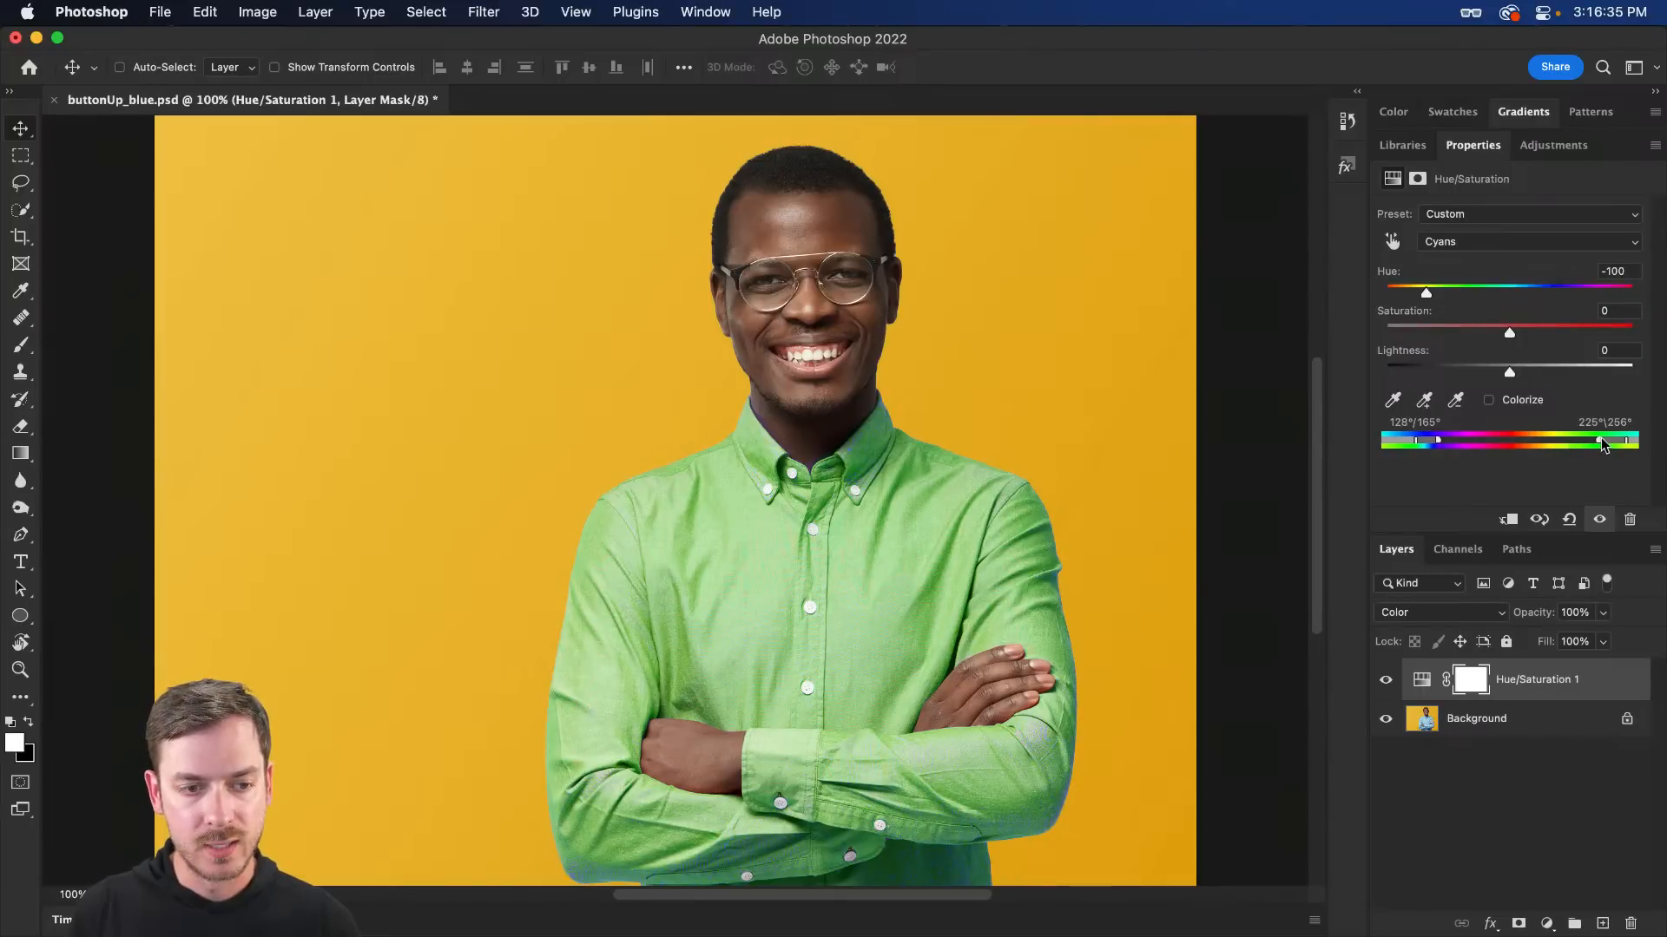
# - Set Hue to +102 and Saturation to +40, turning the shirt magenta-pink
pyautogui.moveTo(1426, 293); pyautogui.dragTo(1642, 312)
pyautogui.moveTo(1517, 335); pyautogui.dragTo(1485, 373)
pyautogui.press('super+z')
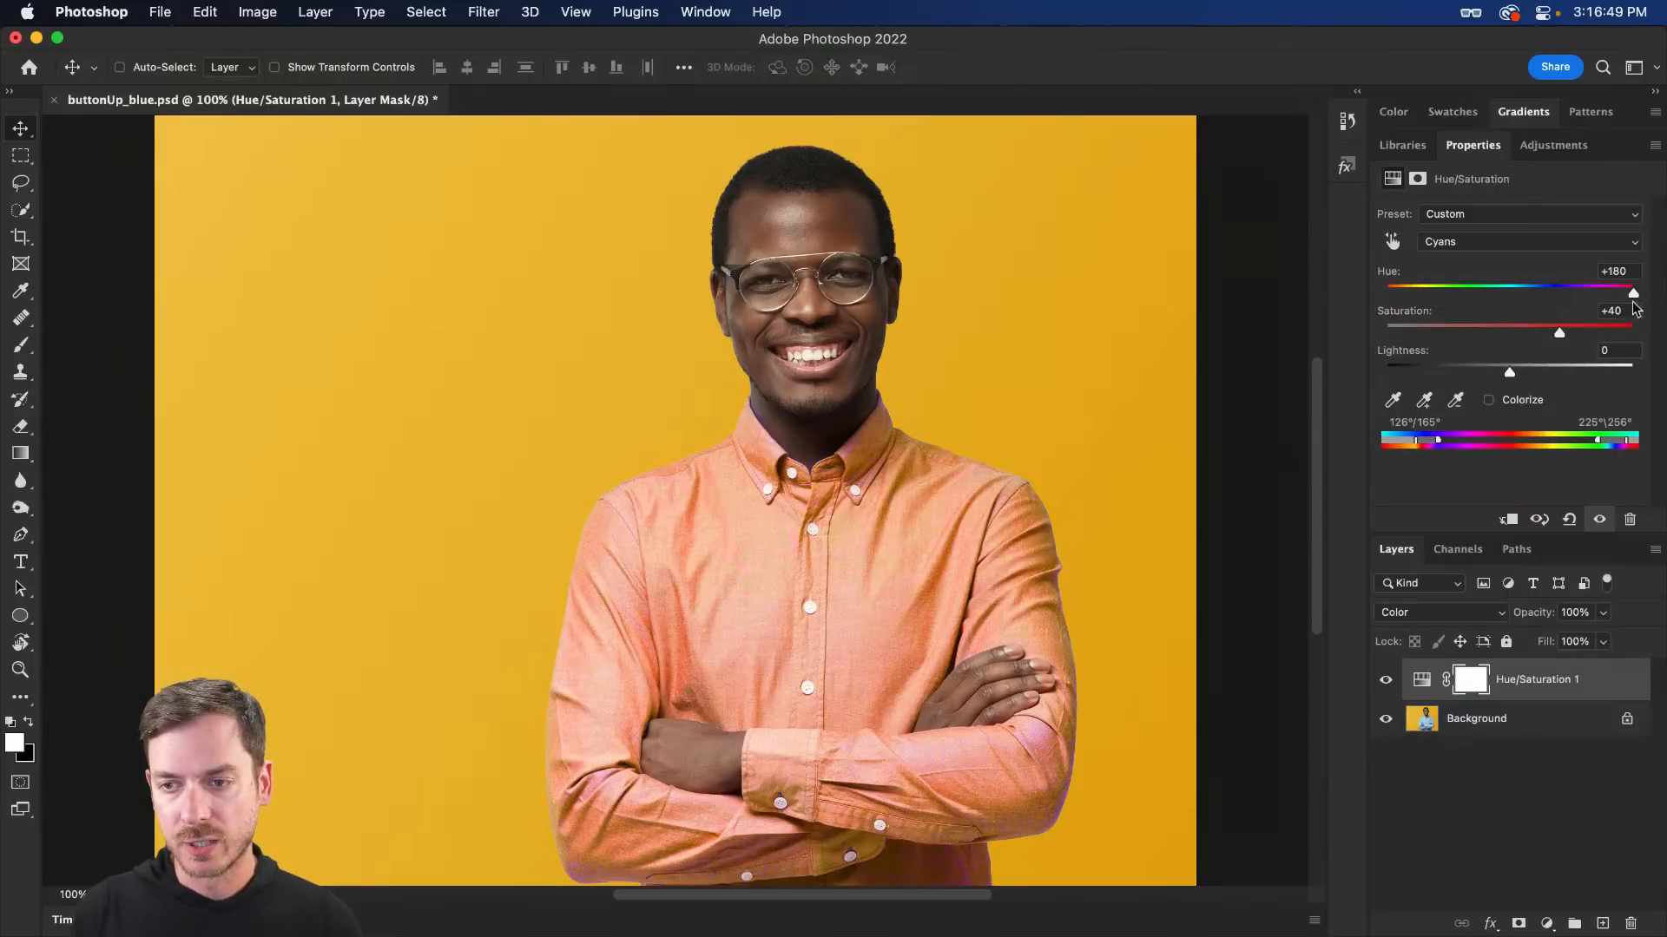
pyautogui.moveTo(1632, 295); pyautogui.dragTo(1594, 293)
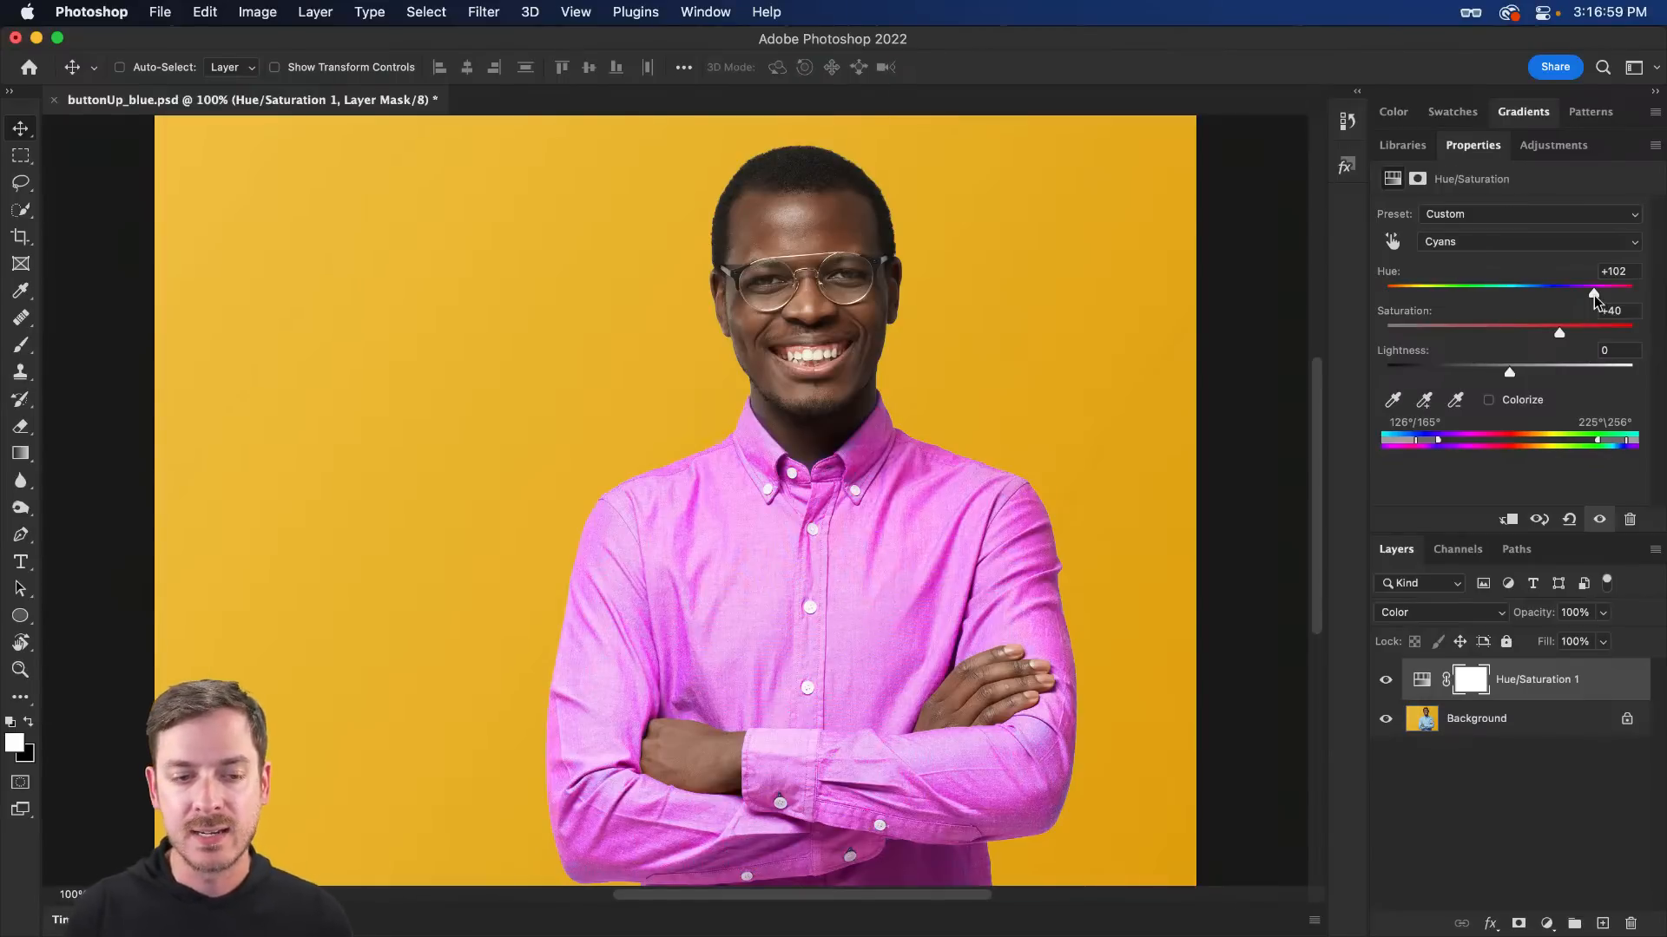
pyautogui.press('super+Tab')
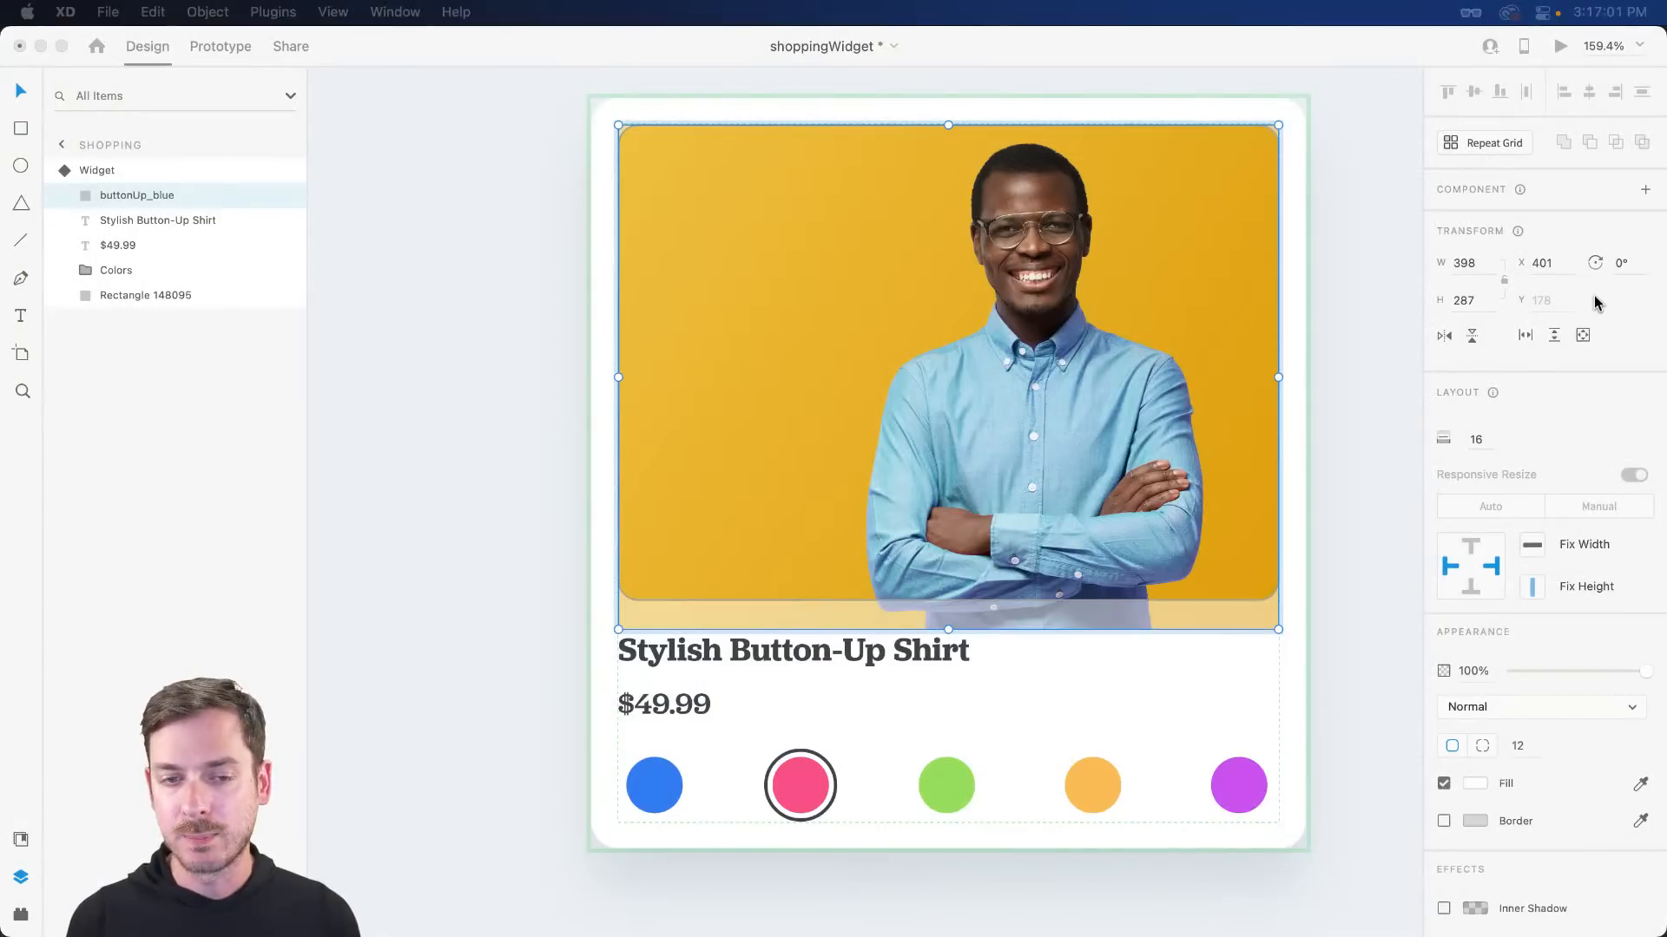
pyautogui.press('super+Tab')
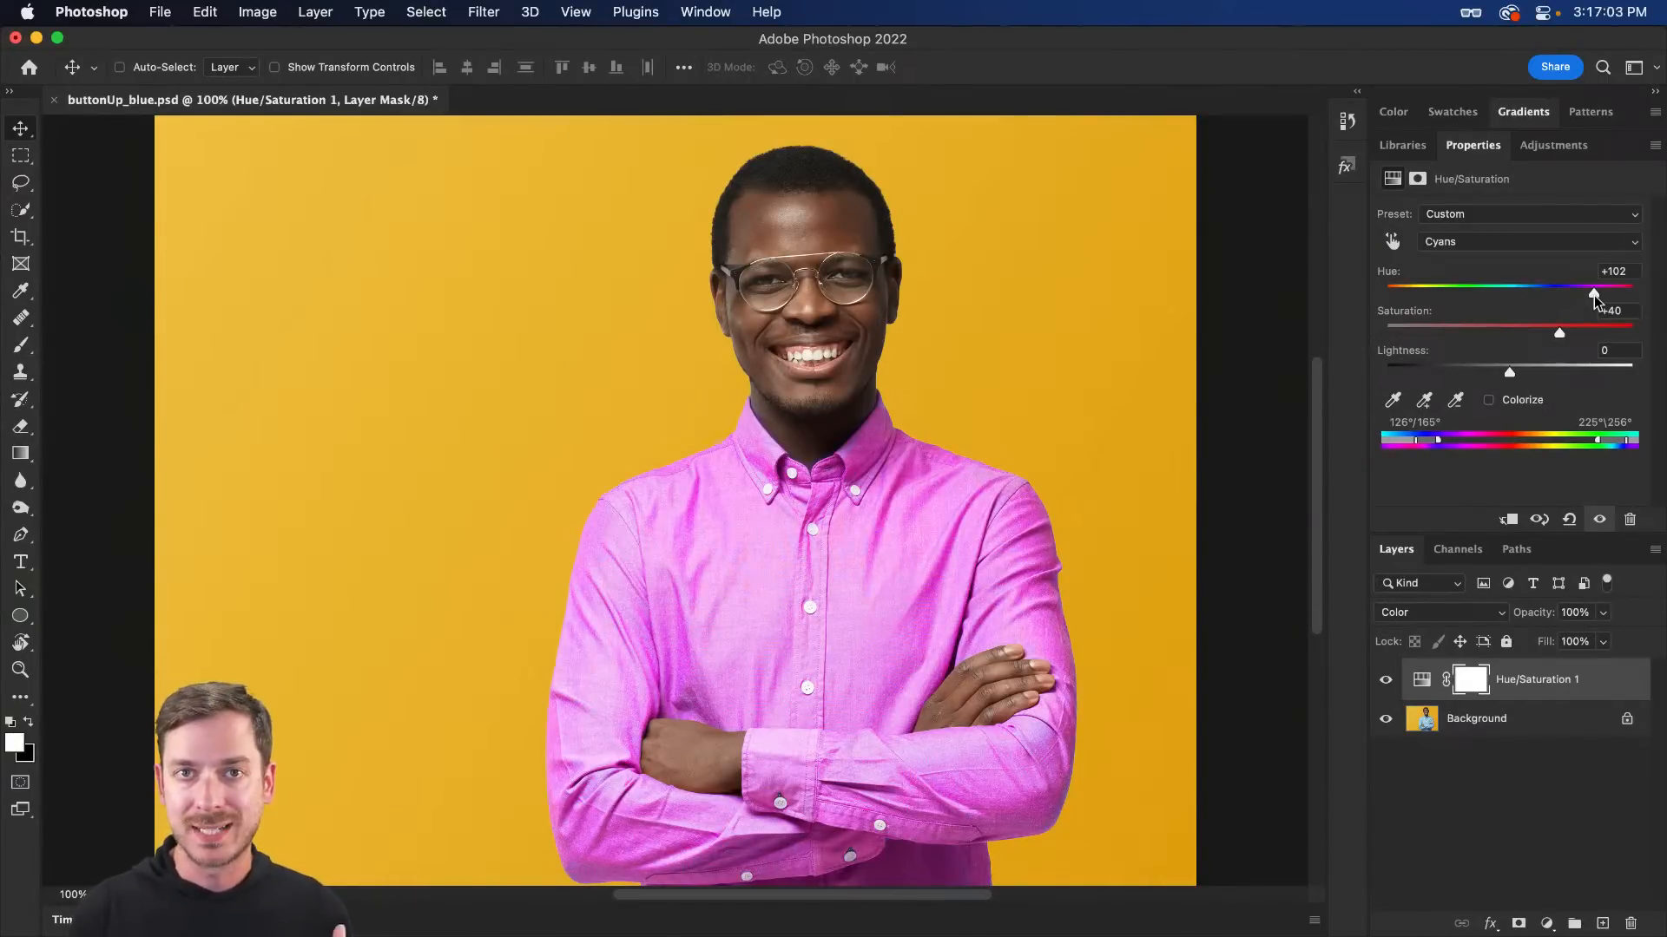
# - Export the pink-shirt image via File > Export and switch back to Adobe XD
pyautogui.click(158, 14)
pyautogui.moveTo(261, 308)
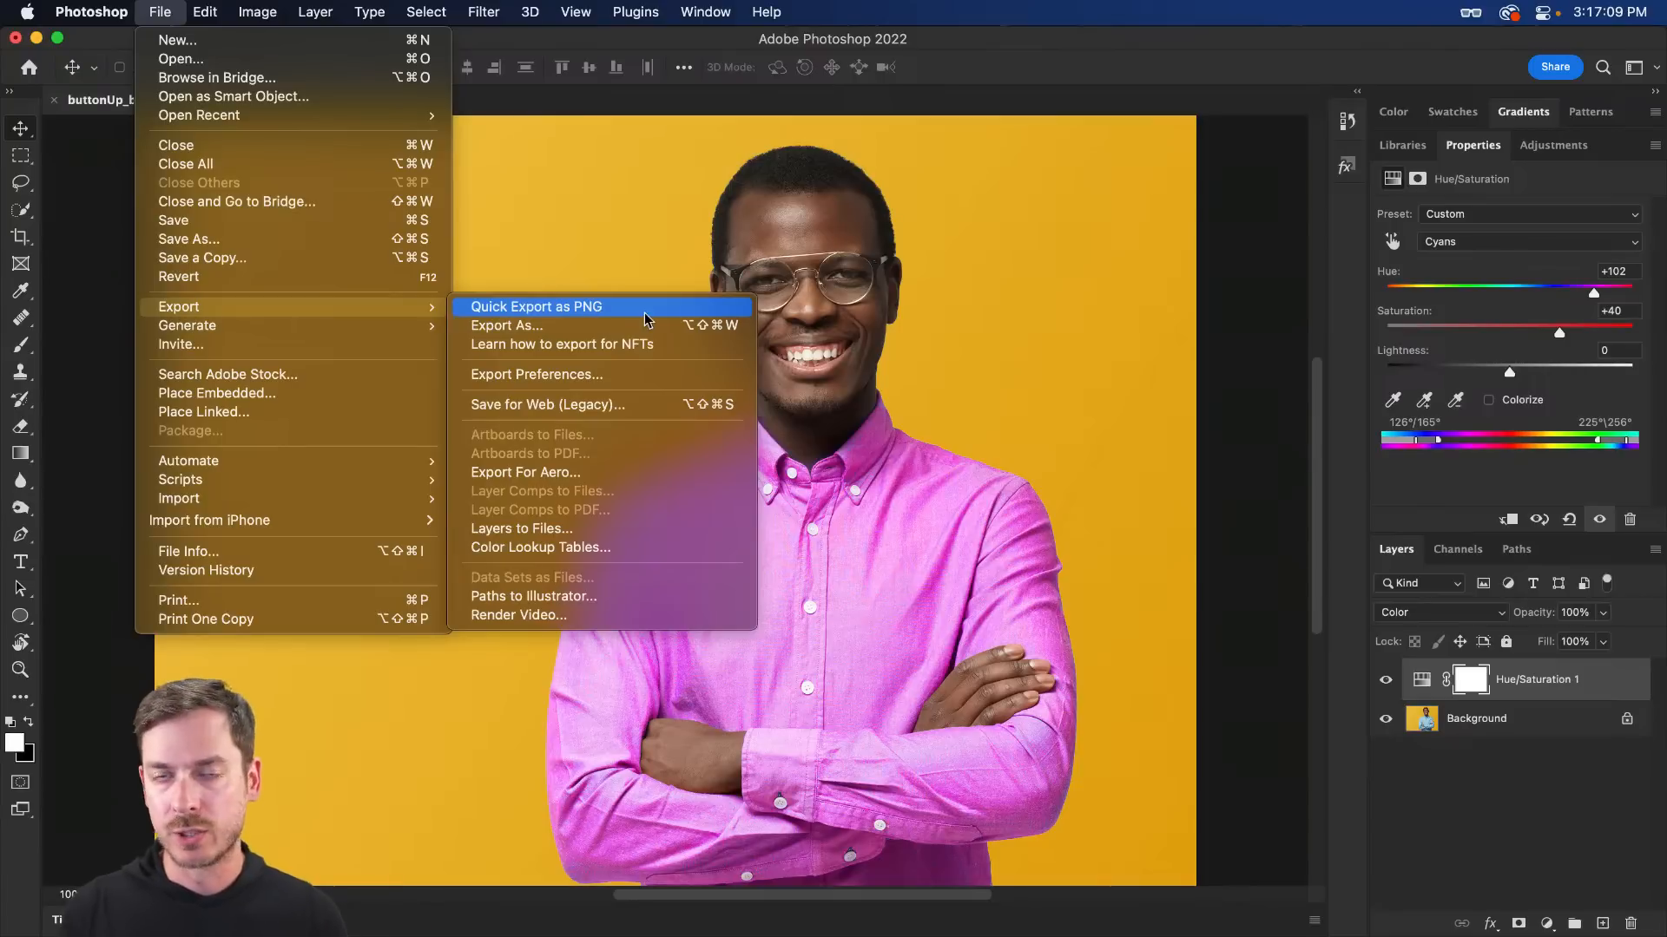
pyautogui.click(1069, 347)
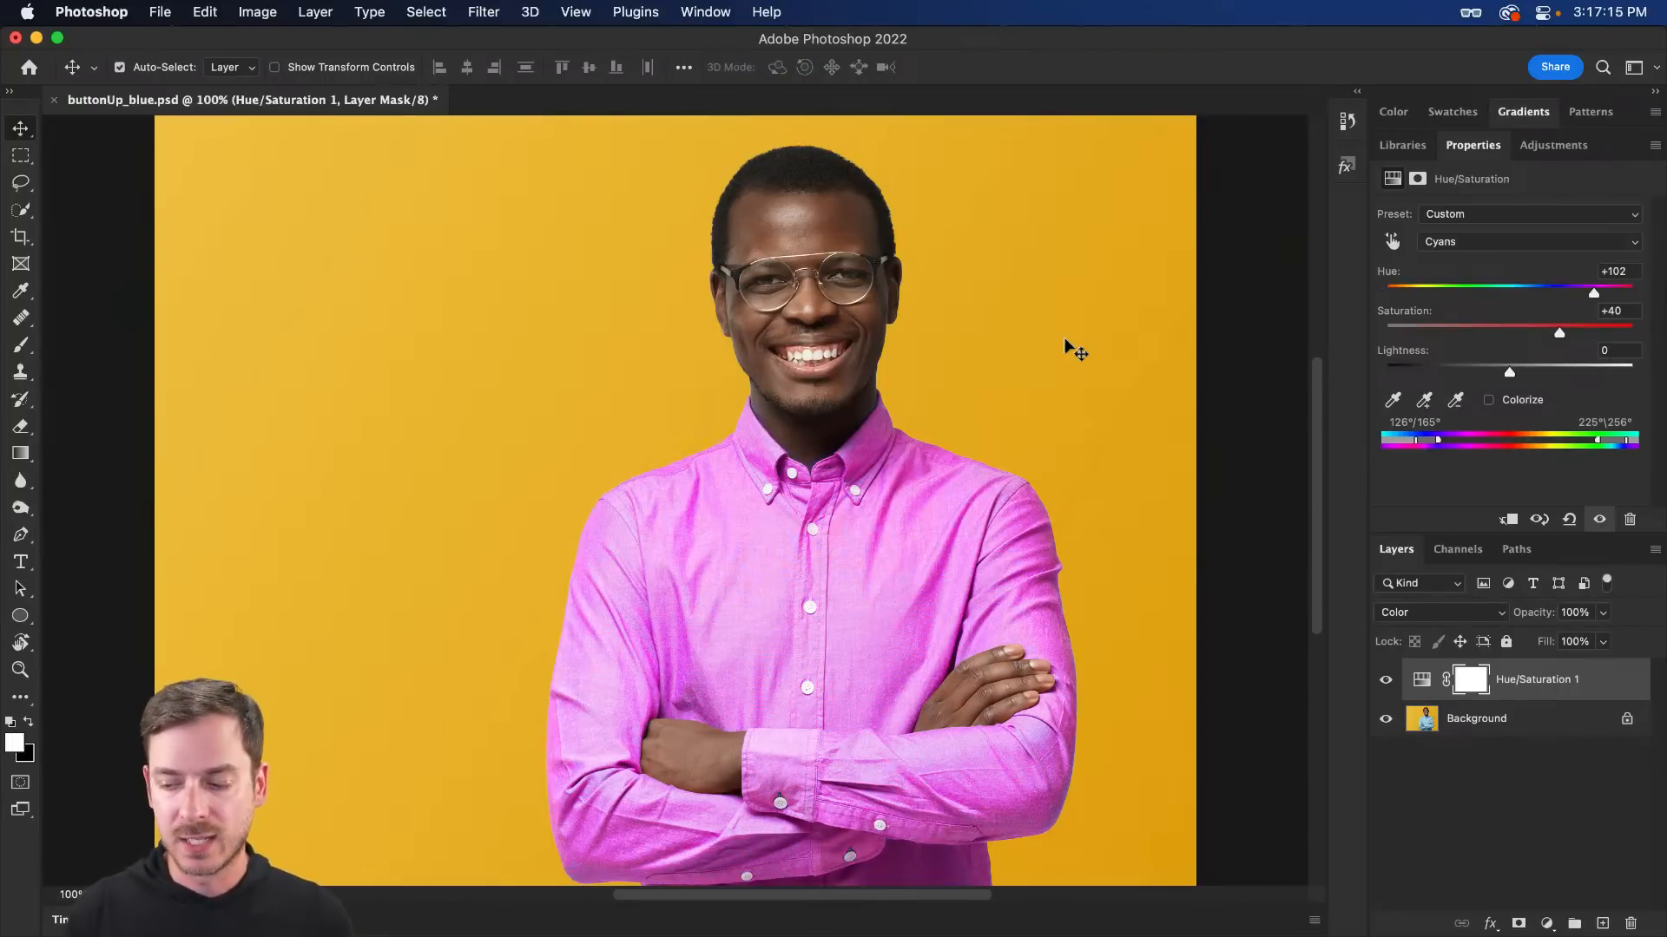
pyautogui.press('super+Tab')
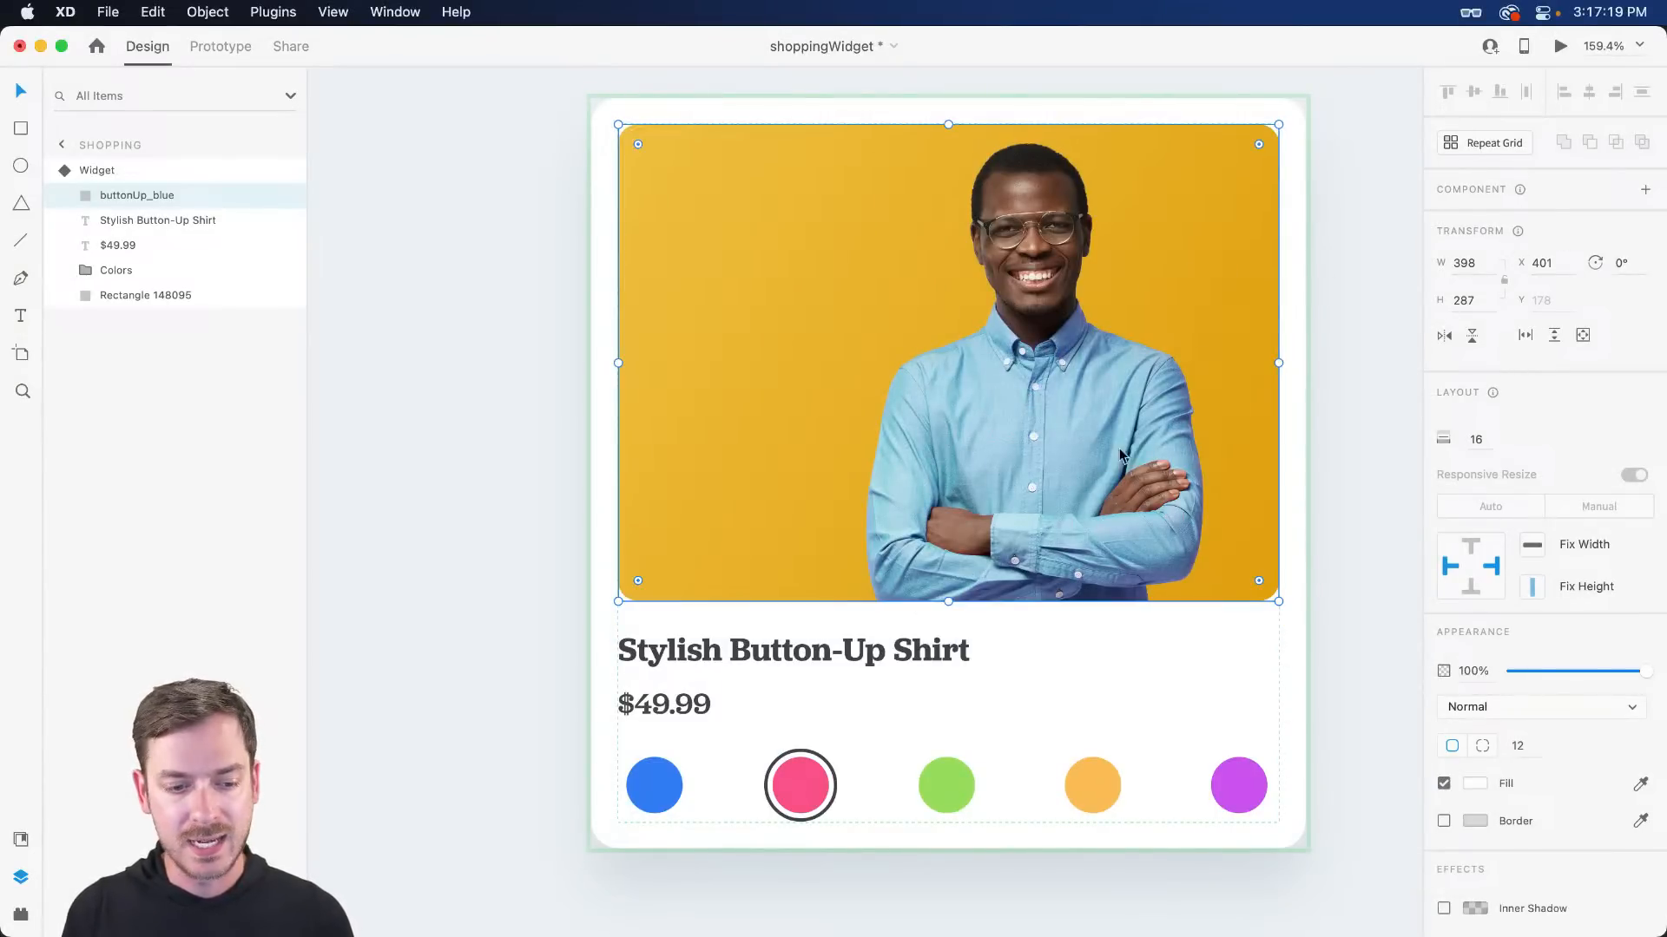
# - Drop the red-shirt photo from the Colors folder into the widget and reposition it in its frame
pyautogui.press('Tab')
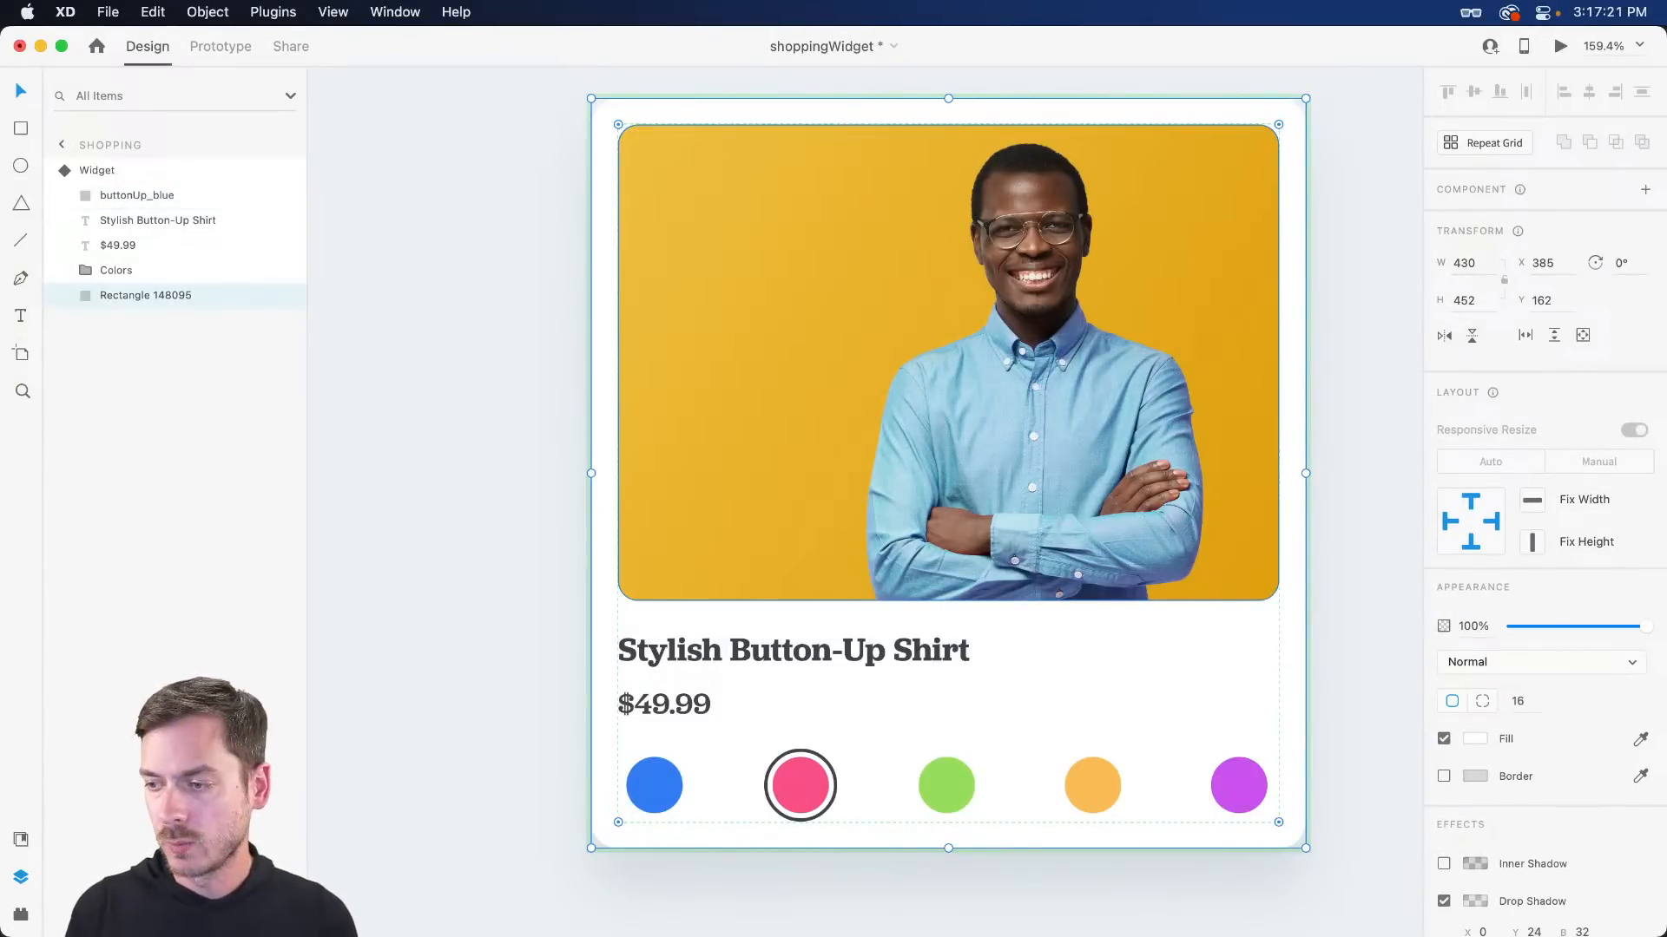
pyautogui.press('super+Tab')
pyautogui.click(365, 289)
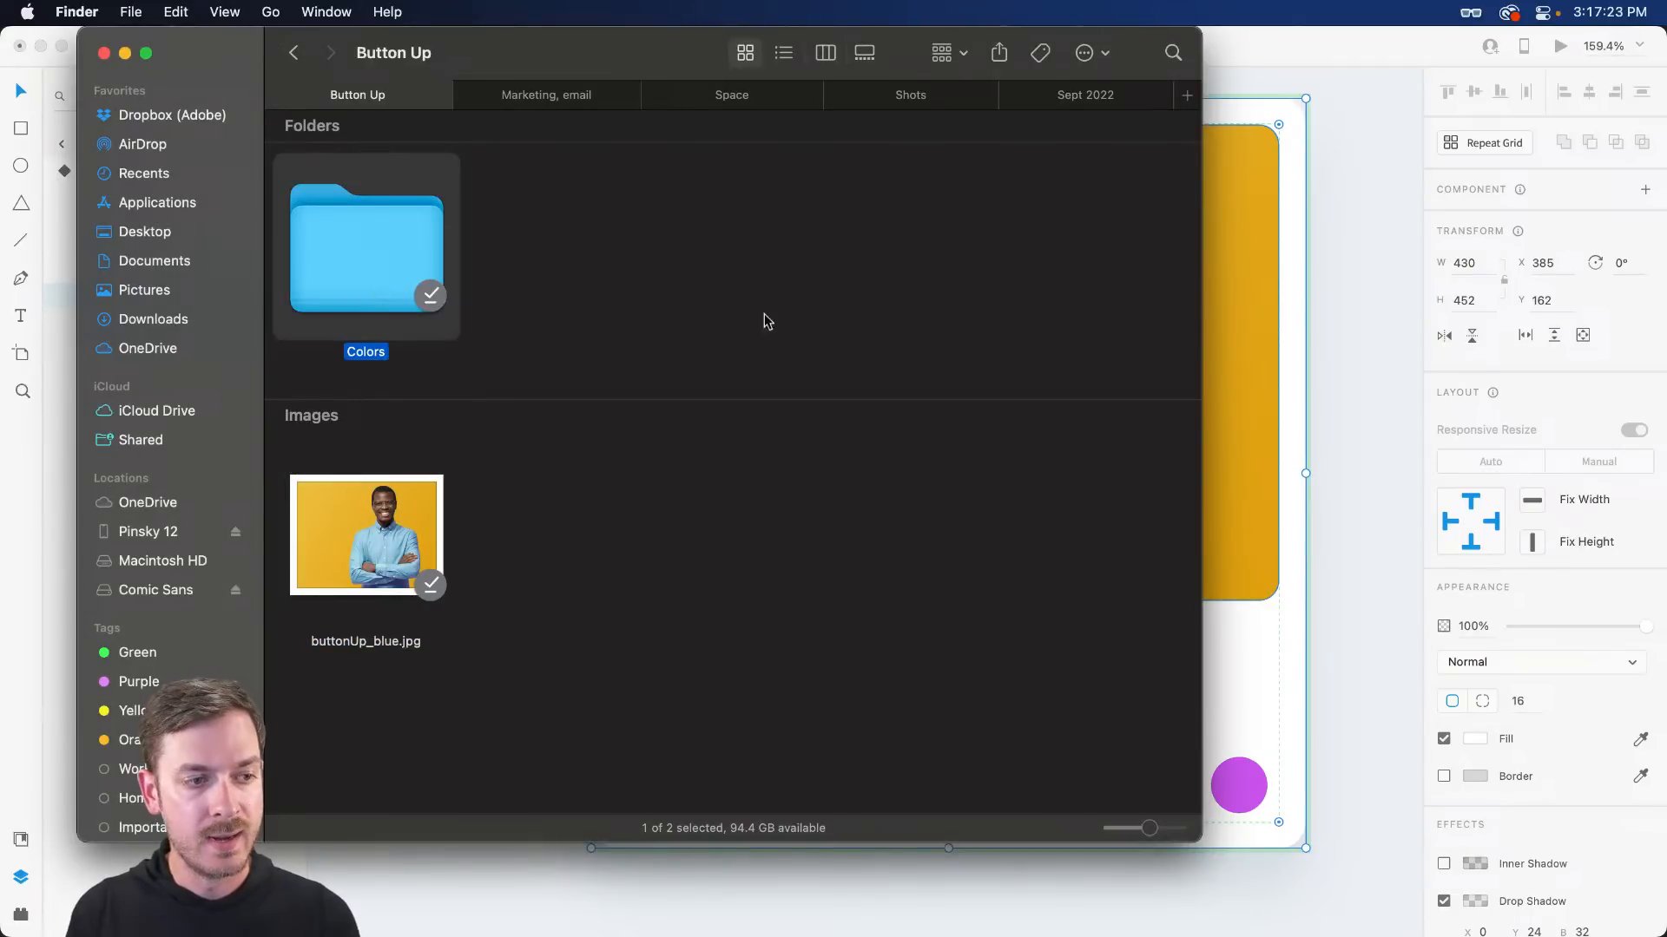
pyautogui.doubleClick(387, 258)
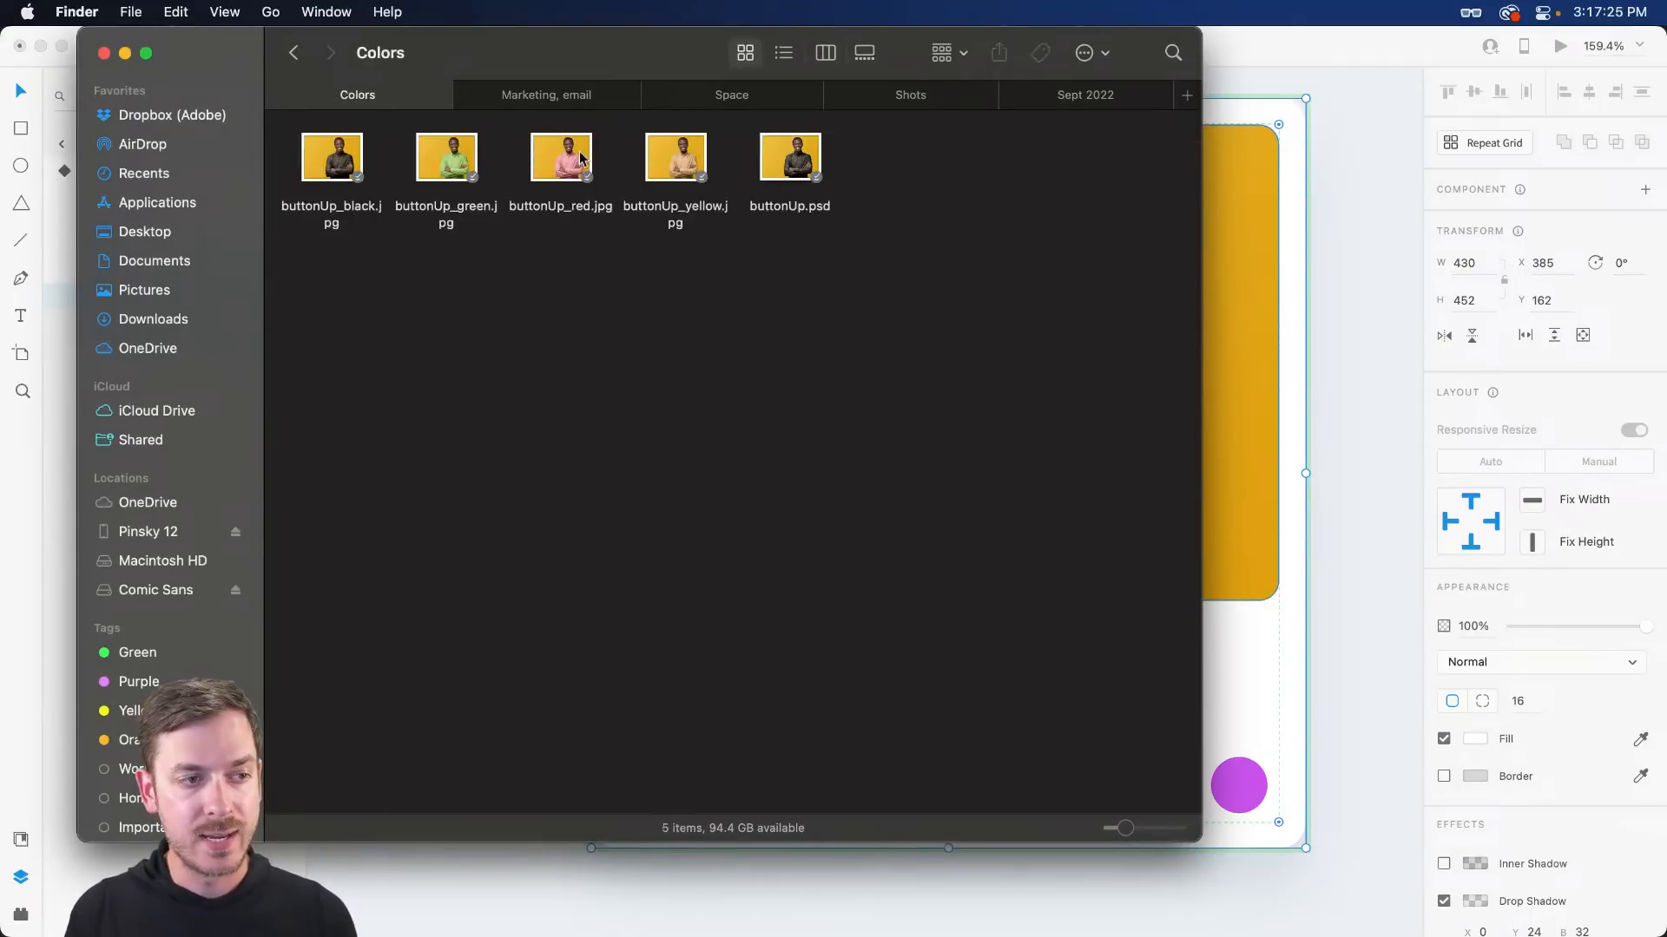
pyautogui.moveTo(579, 158); pyautogui.dragTo(942, 236)
pyautogui.press('super+Tab')
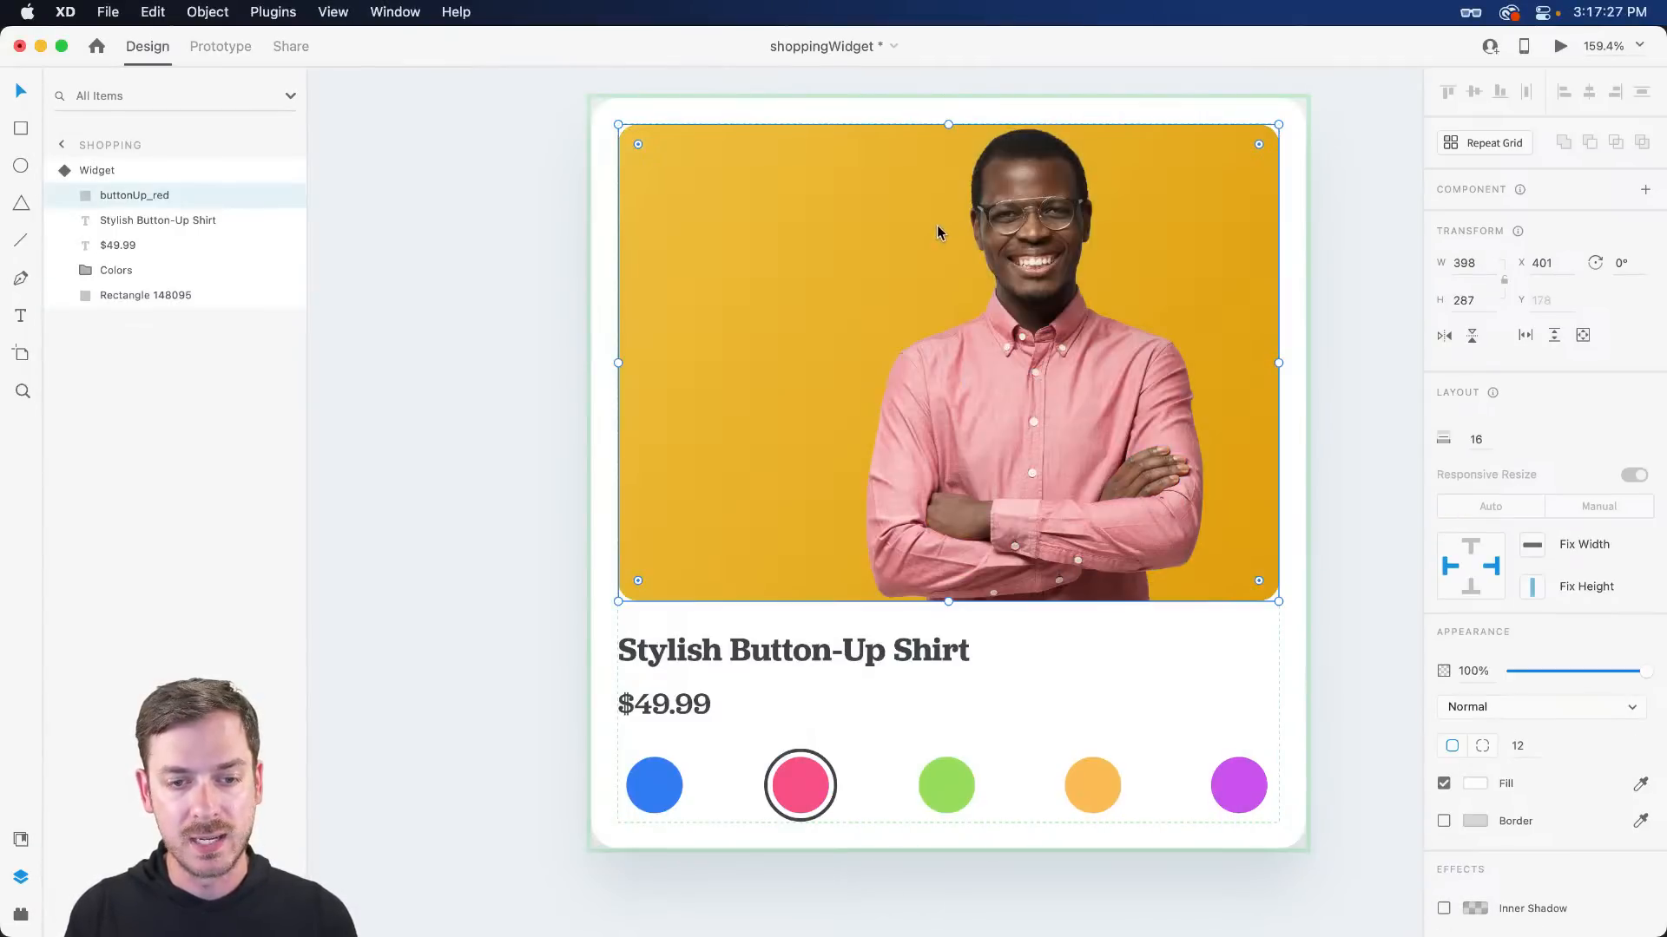
pyautogui.doubleClick(1051, 300)
pyautogui.moveTo(1053, 301); pyautogui.dragTo(1057, 314)
pyautogui.press('Escape')
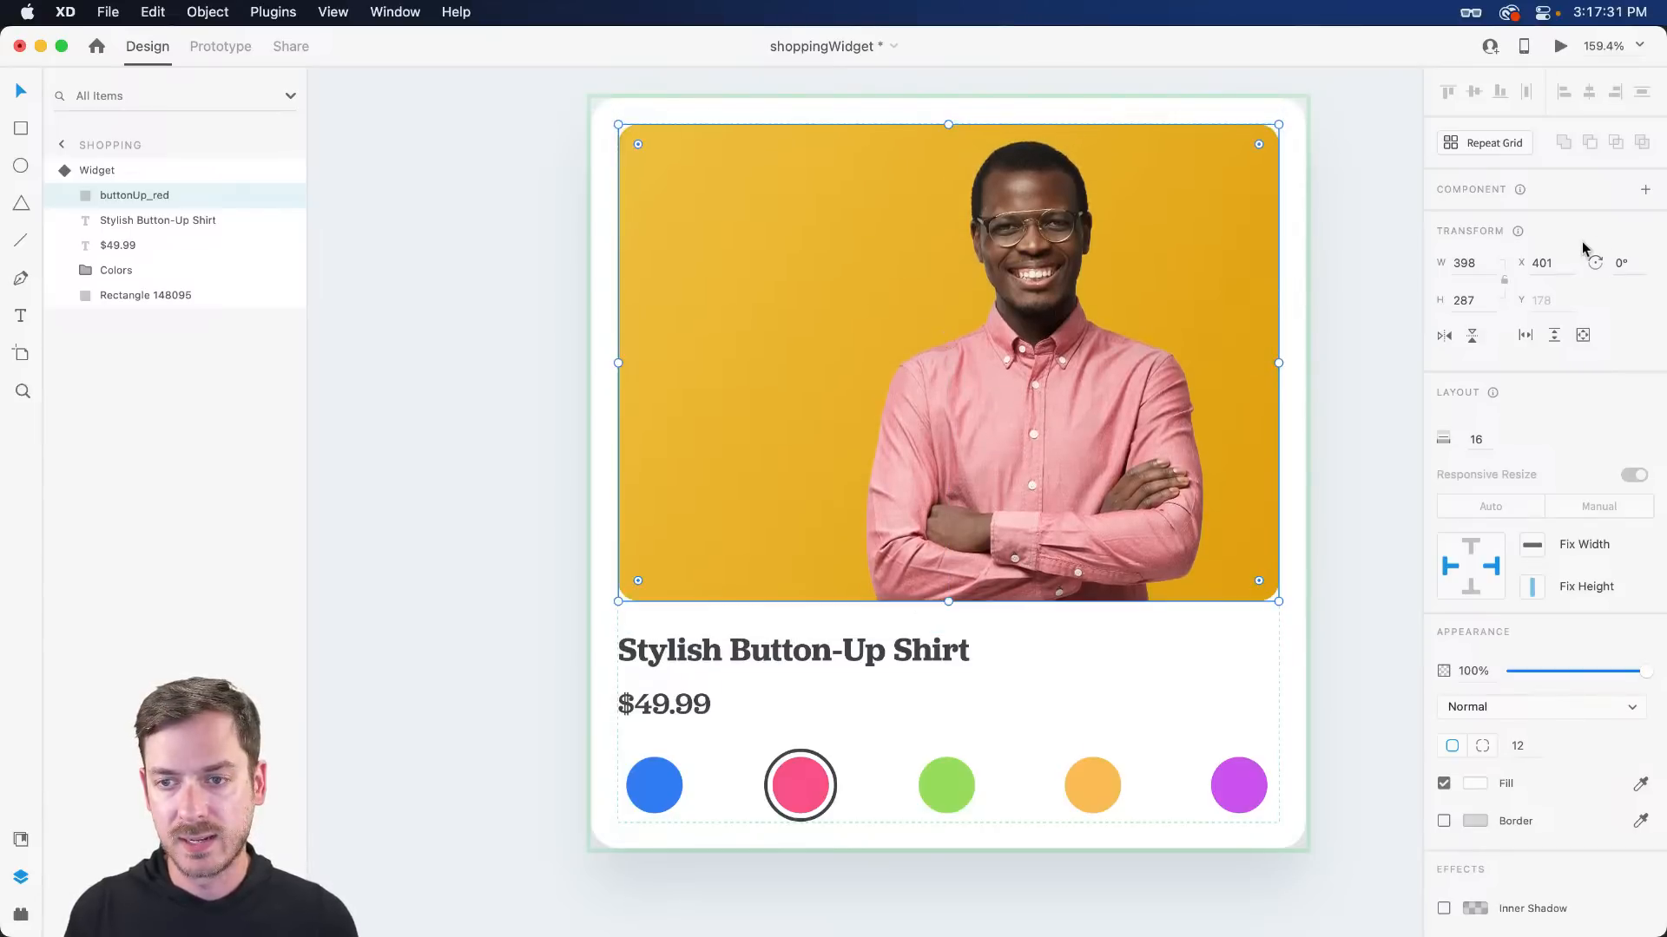
pyautogui.press('Escape')
# - Compare the Default state with the Red state and fine-tune the photo's placement in its frame
pyautogui.click(1486, 221)
pyautogui.click(1512, 249)
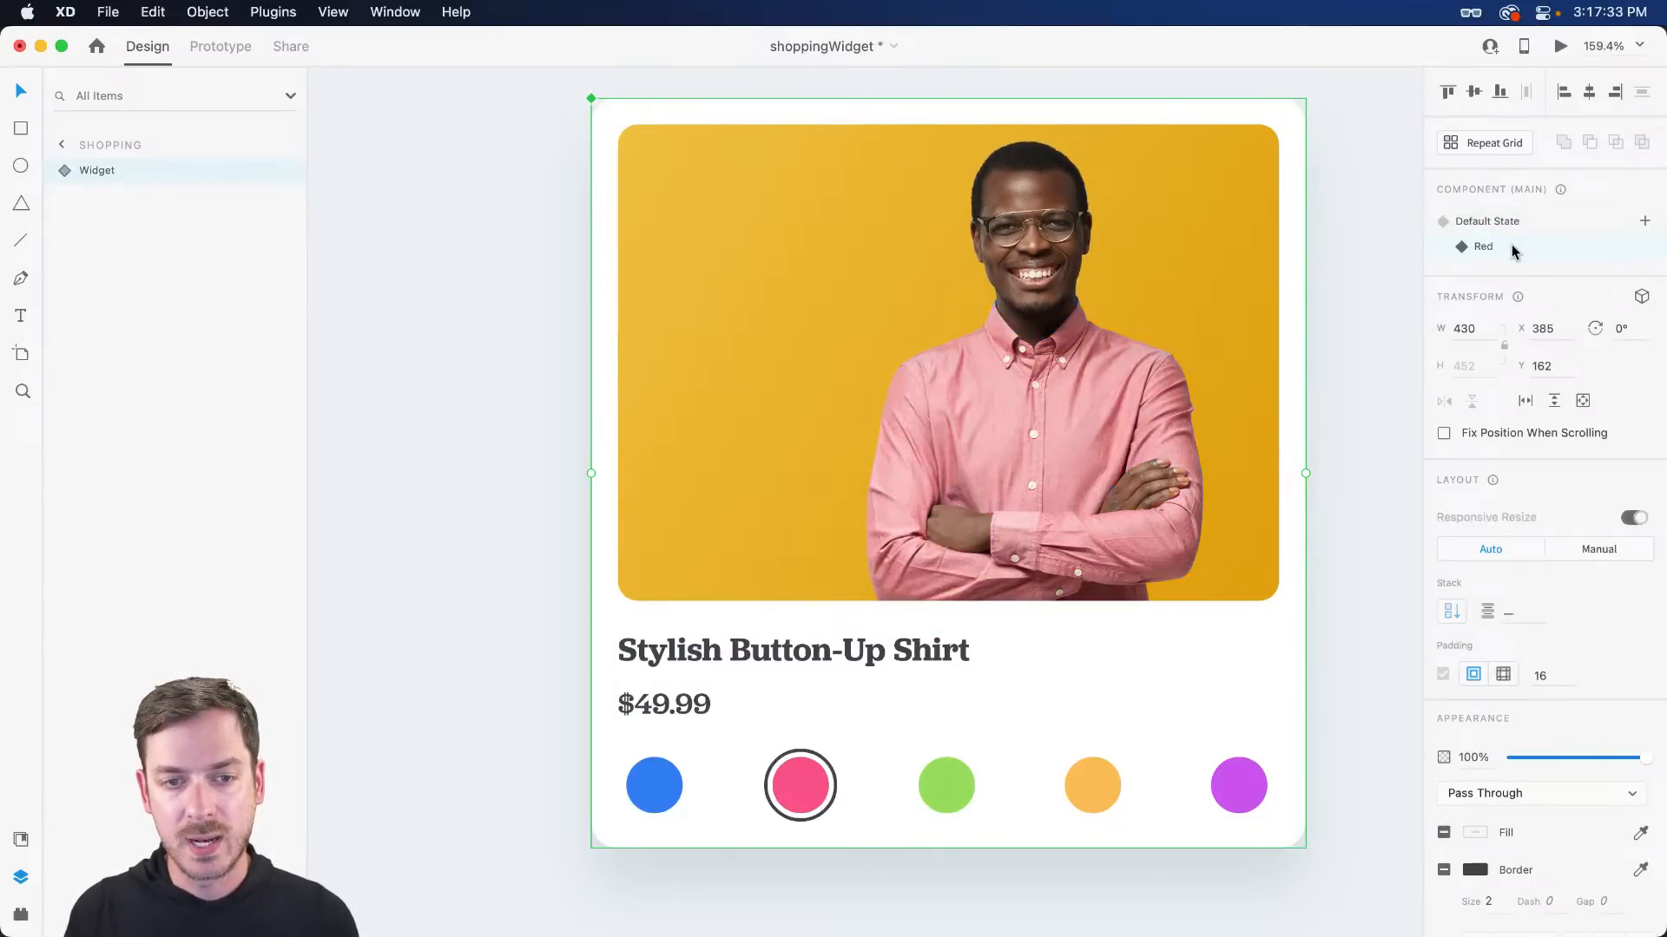
pyautogui.doubleClick(1139, 278)
pyautogui.doubleClick(1076, 265)
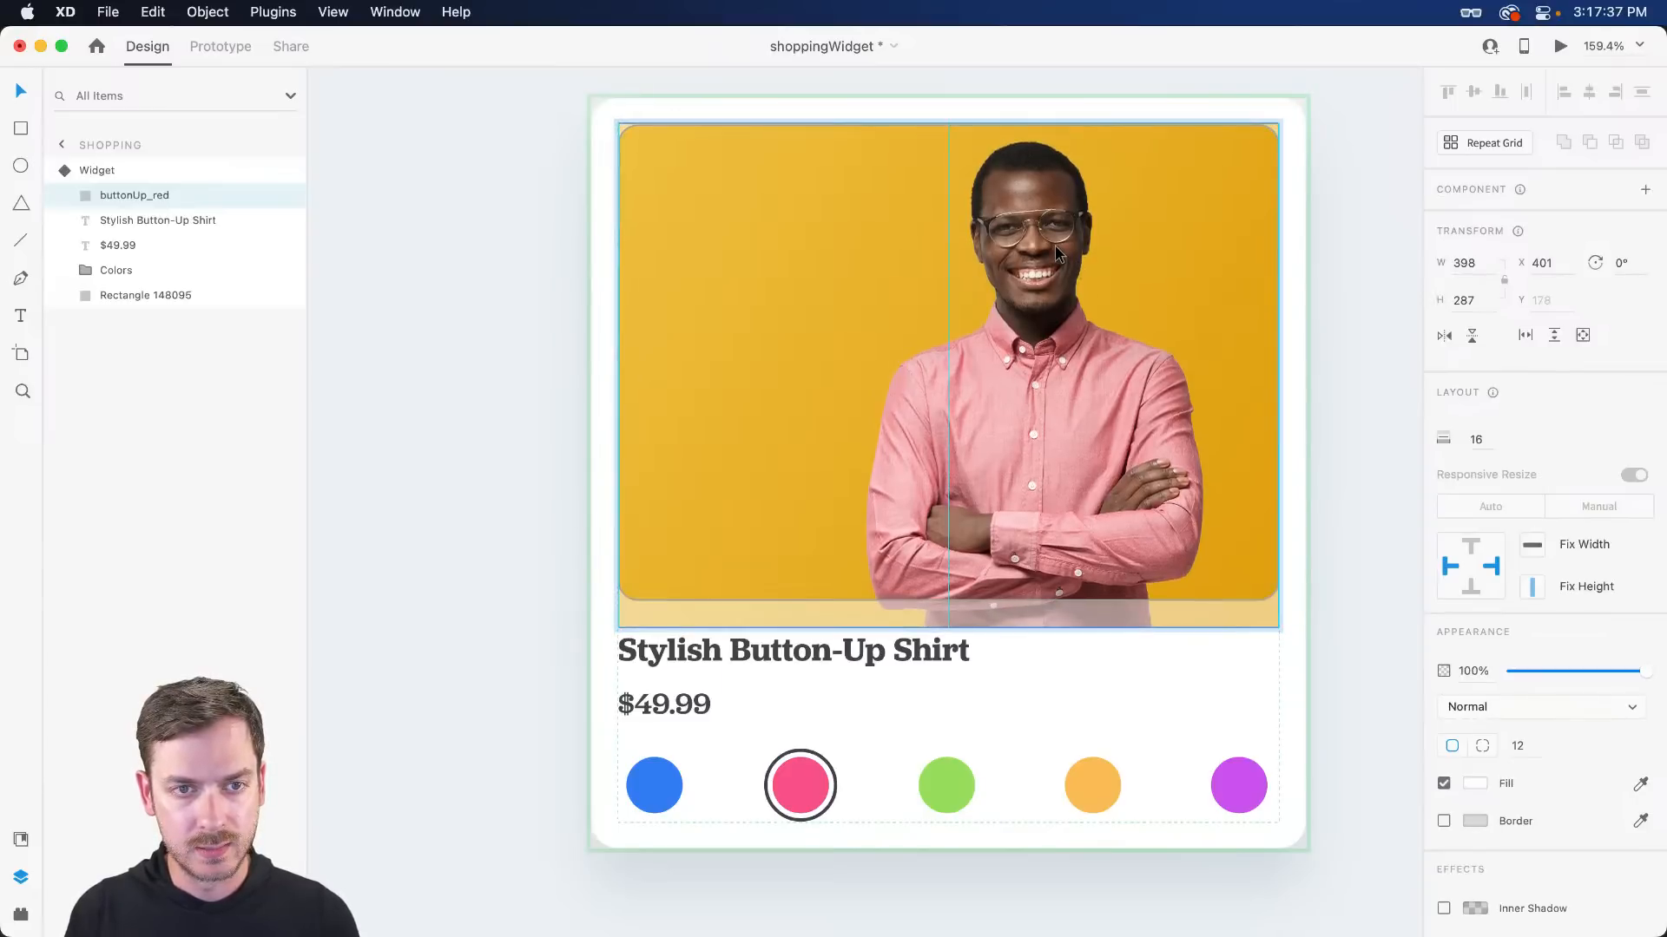
pyautogui.press('Escape')
pyautogui.press('Escape')
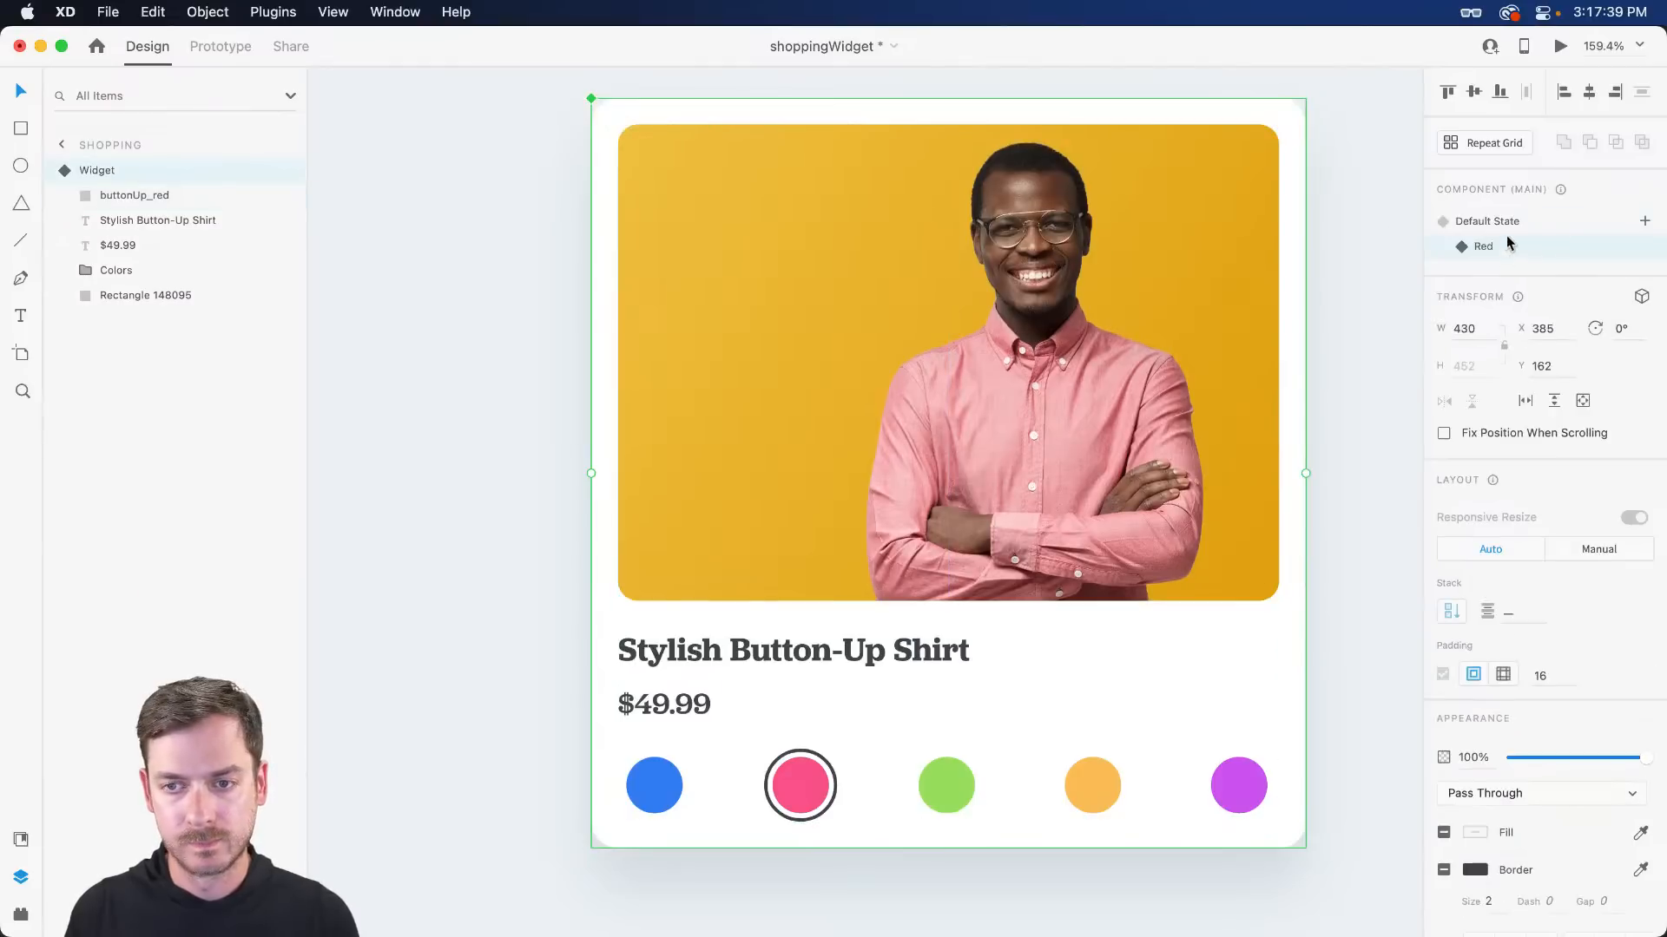
# - Compare the blue Default look against the pink Red state, then bring up the add-state choices
pyautogui.click(1511, 228)
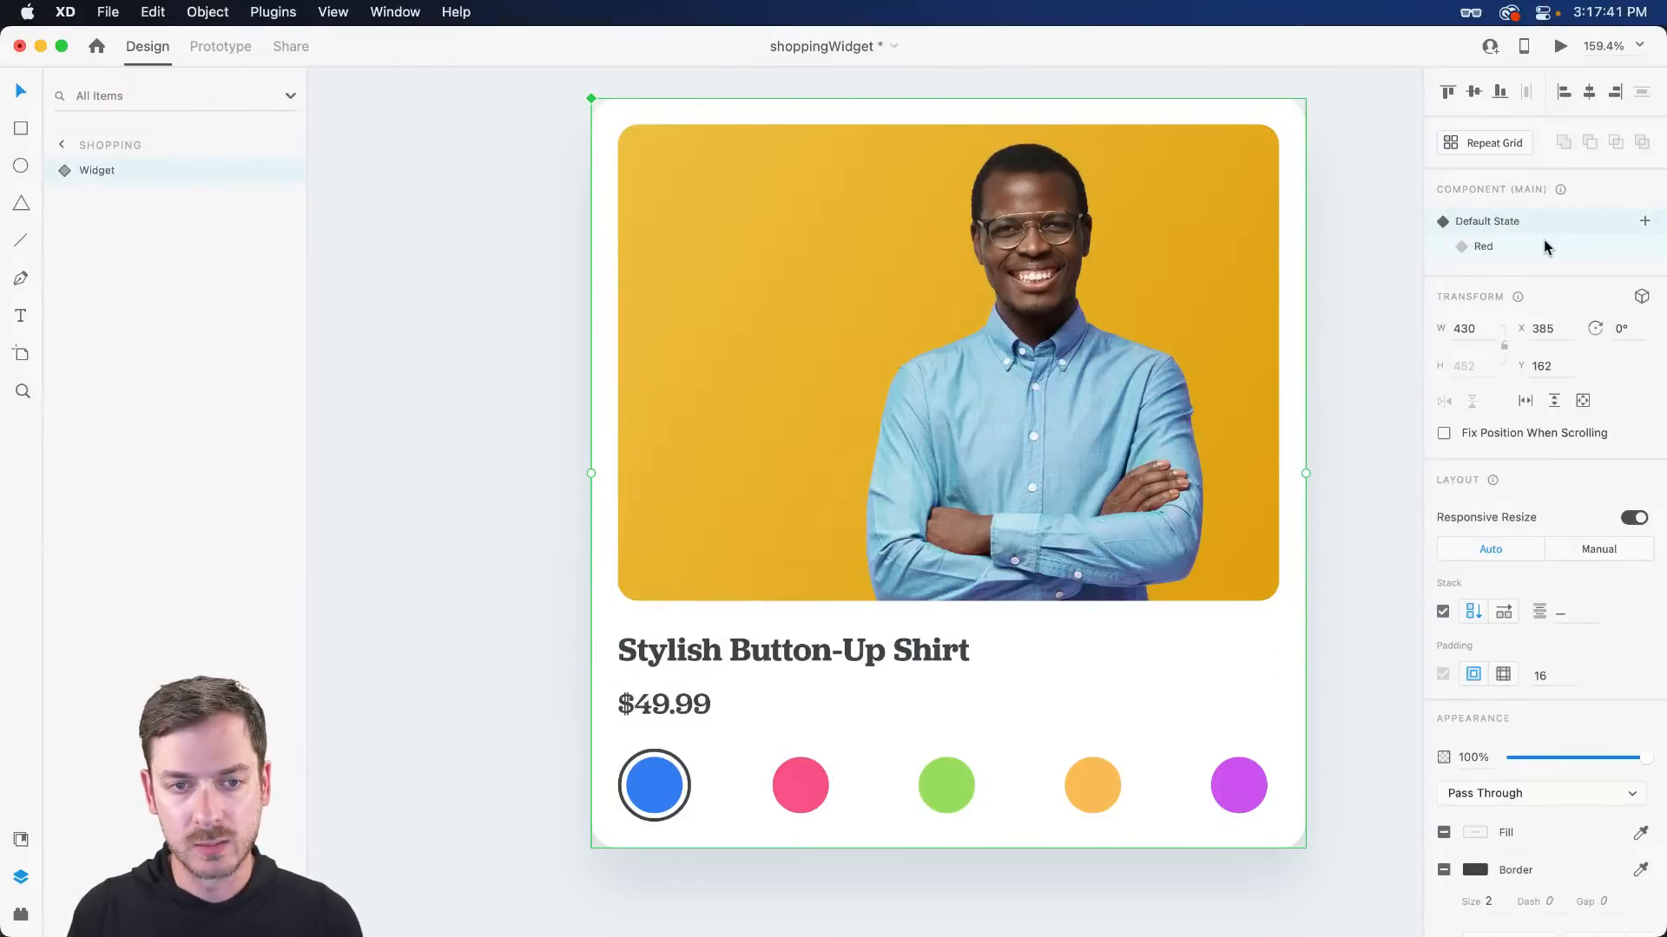
pyautogui.click(1545, 247)
pyautogui.click(1542, 226)
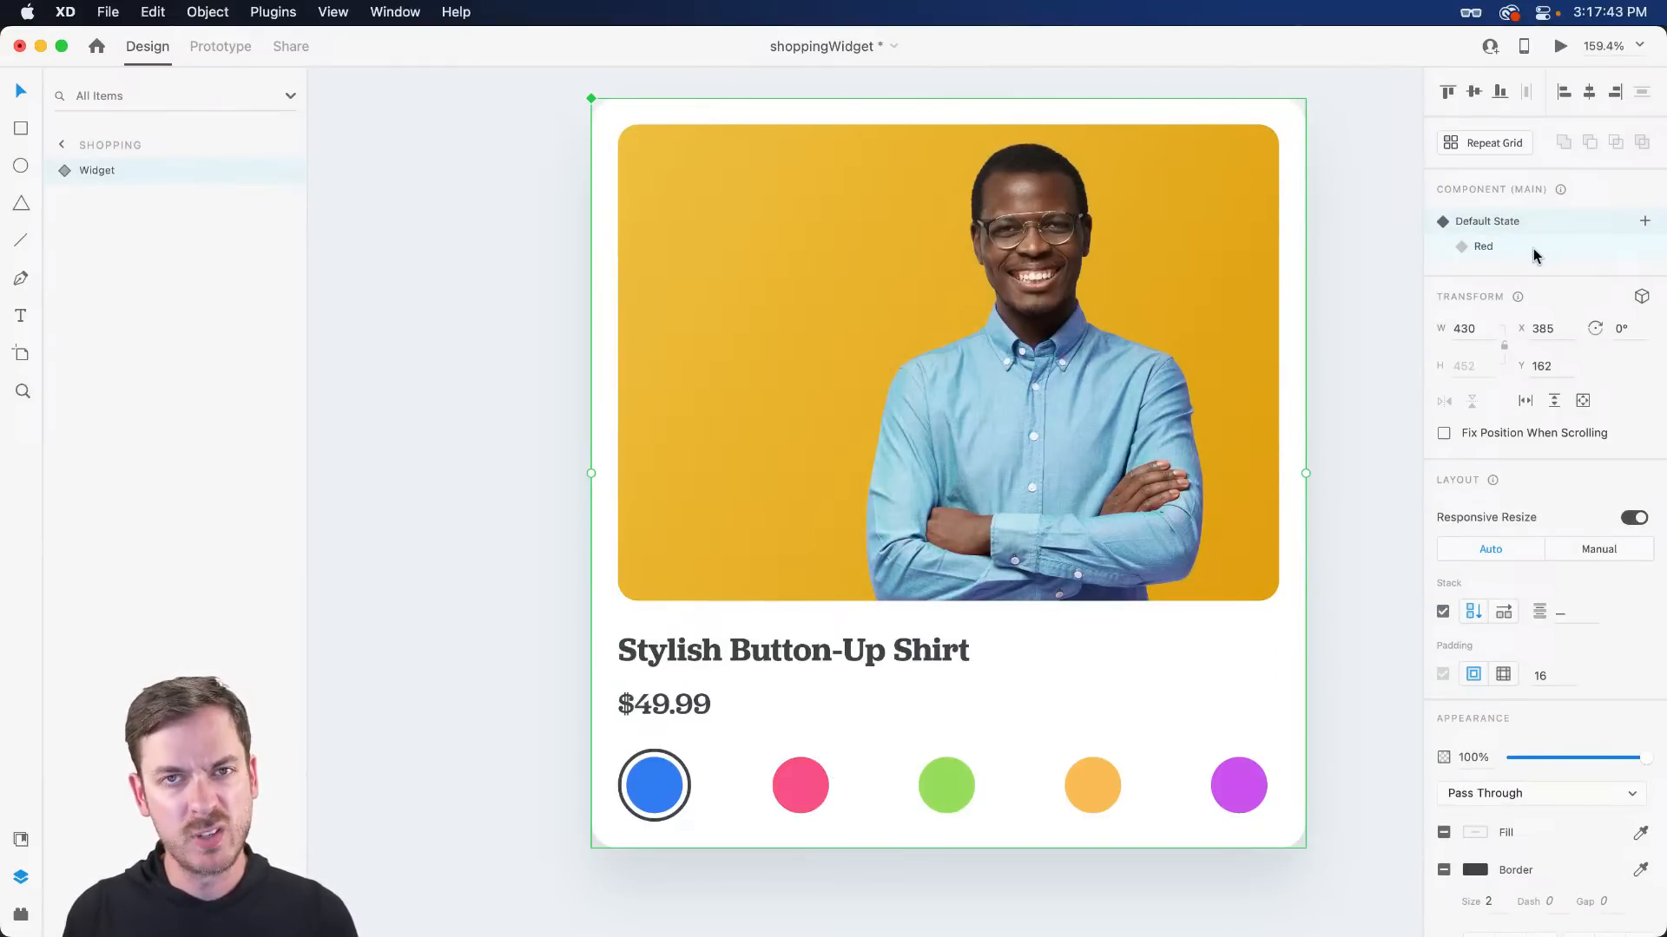
pyautogui.click(1600, 247)
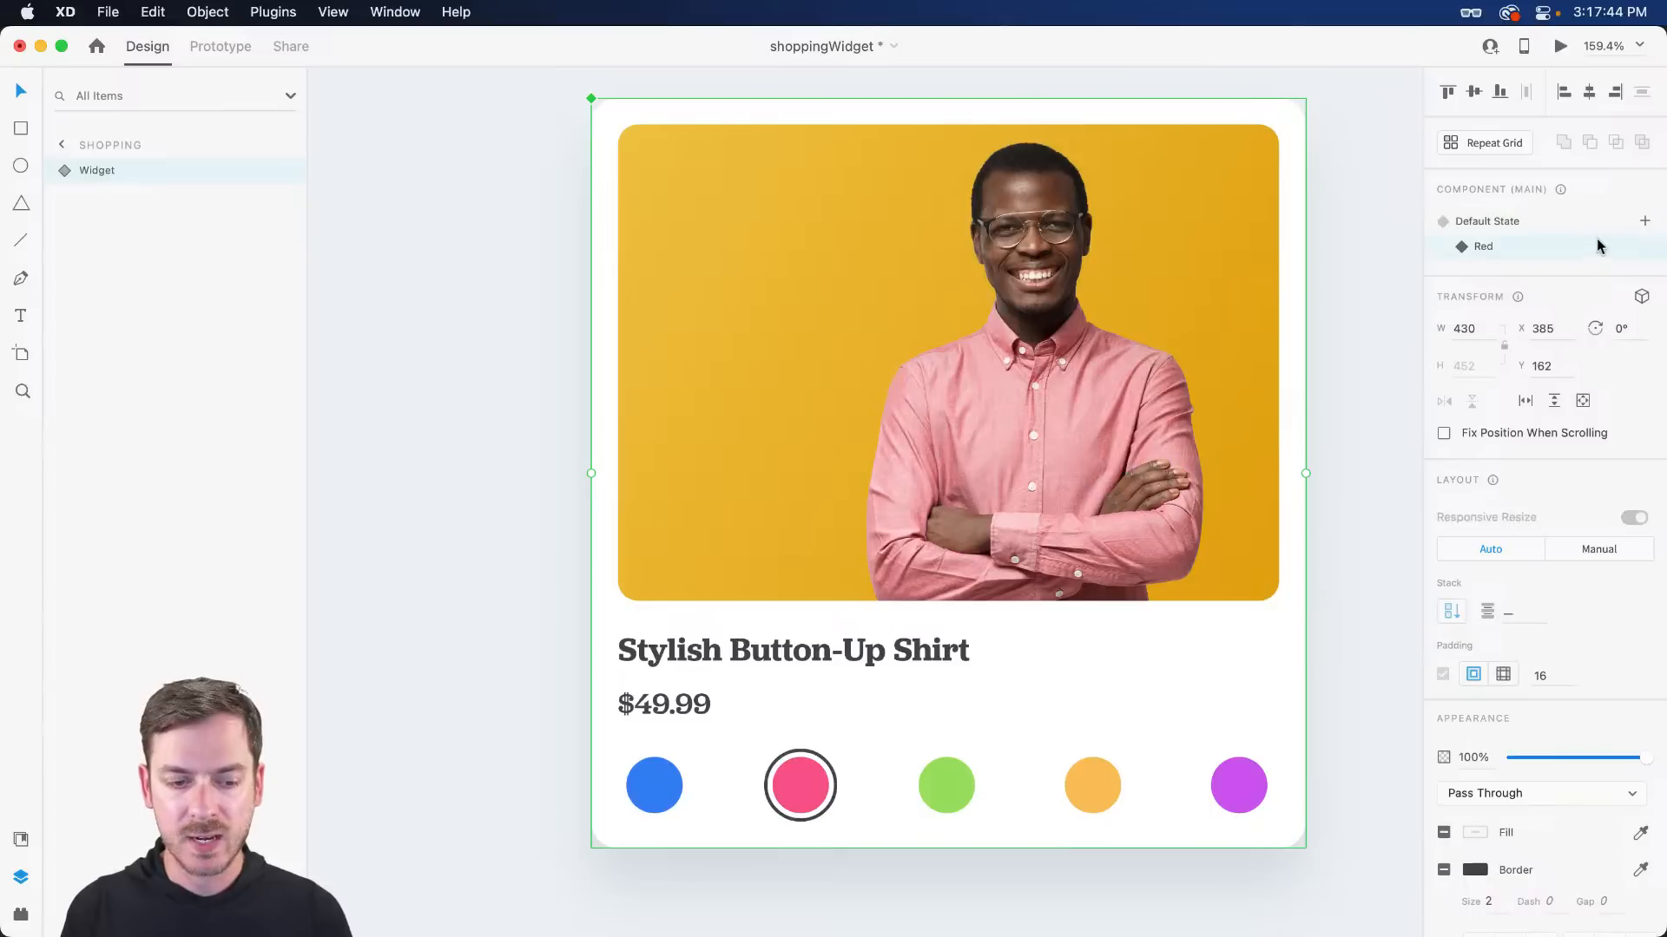
pyautogui.click(1644, 221)
# - Add a new state named Green and drop the green-shirt photo onto its widget image
pyautogui.click(1542, 233)
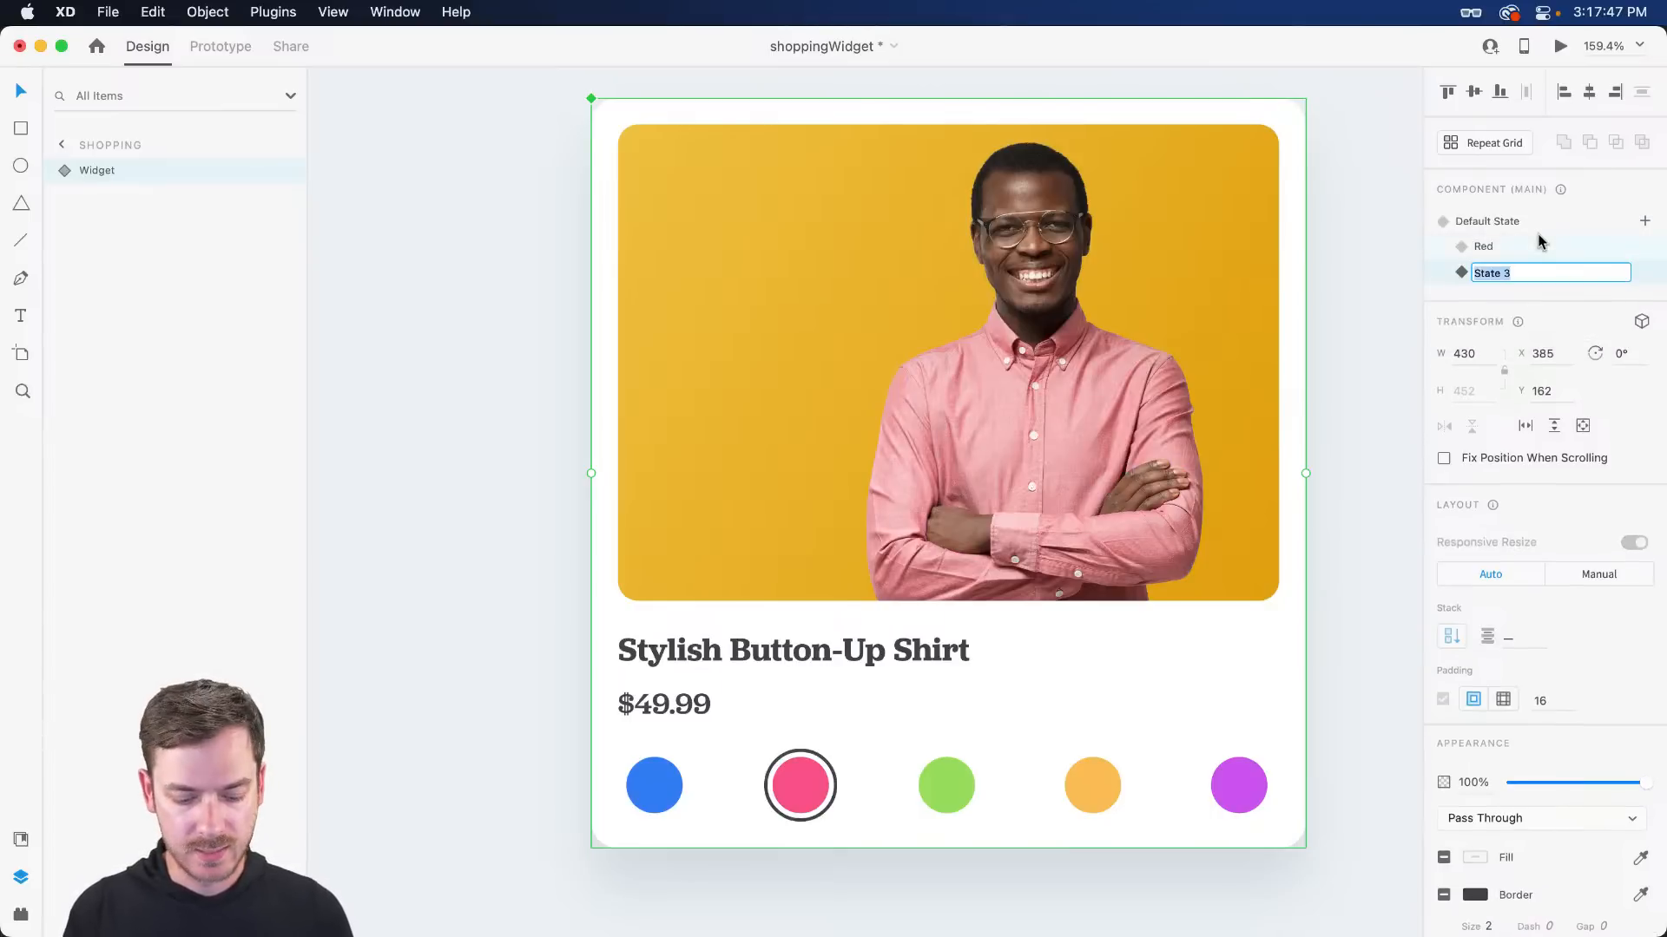
pyautogui.write('Green')
pyautogui.press('Return')
pyautogui.press('super+Tab')
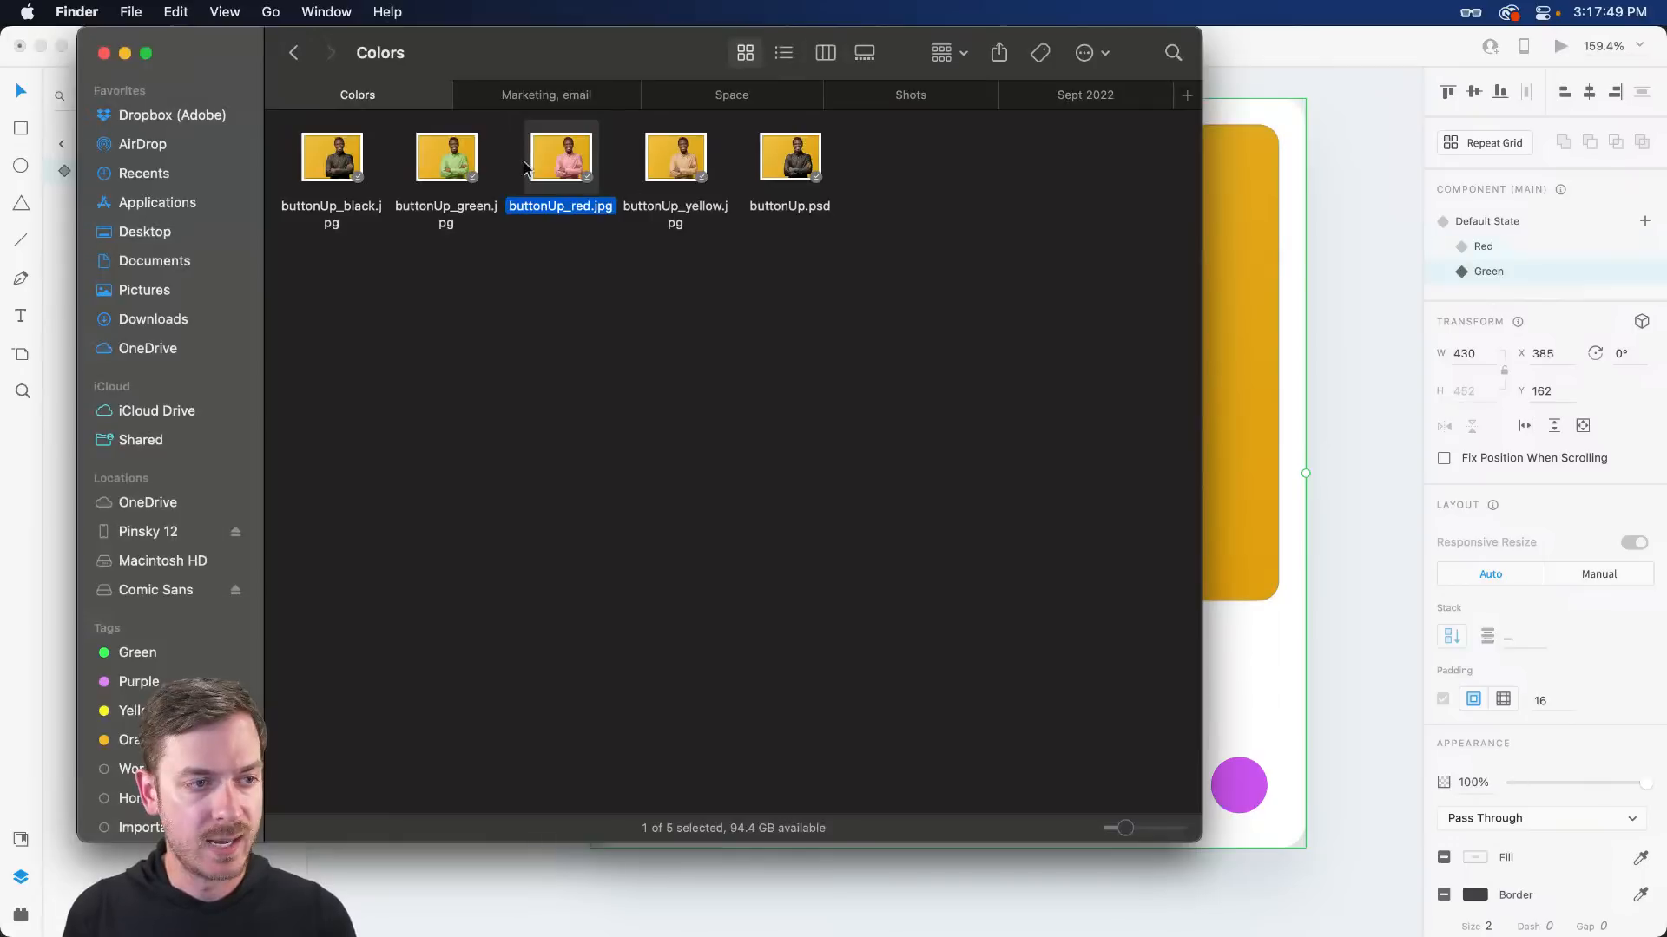
pyautogui.moveTo(451, 163); pyautogui.dragTo(922, 251)
pyautogui.press('super+Tab')
pyautogui.press('super+Tab')
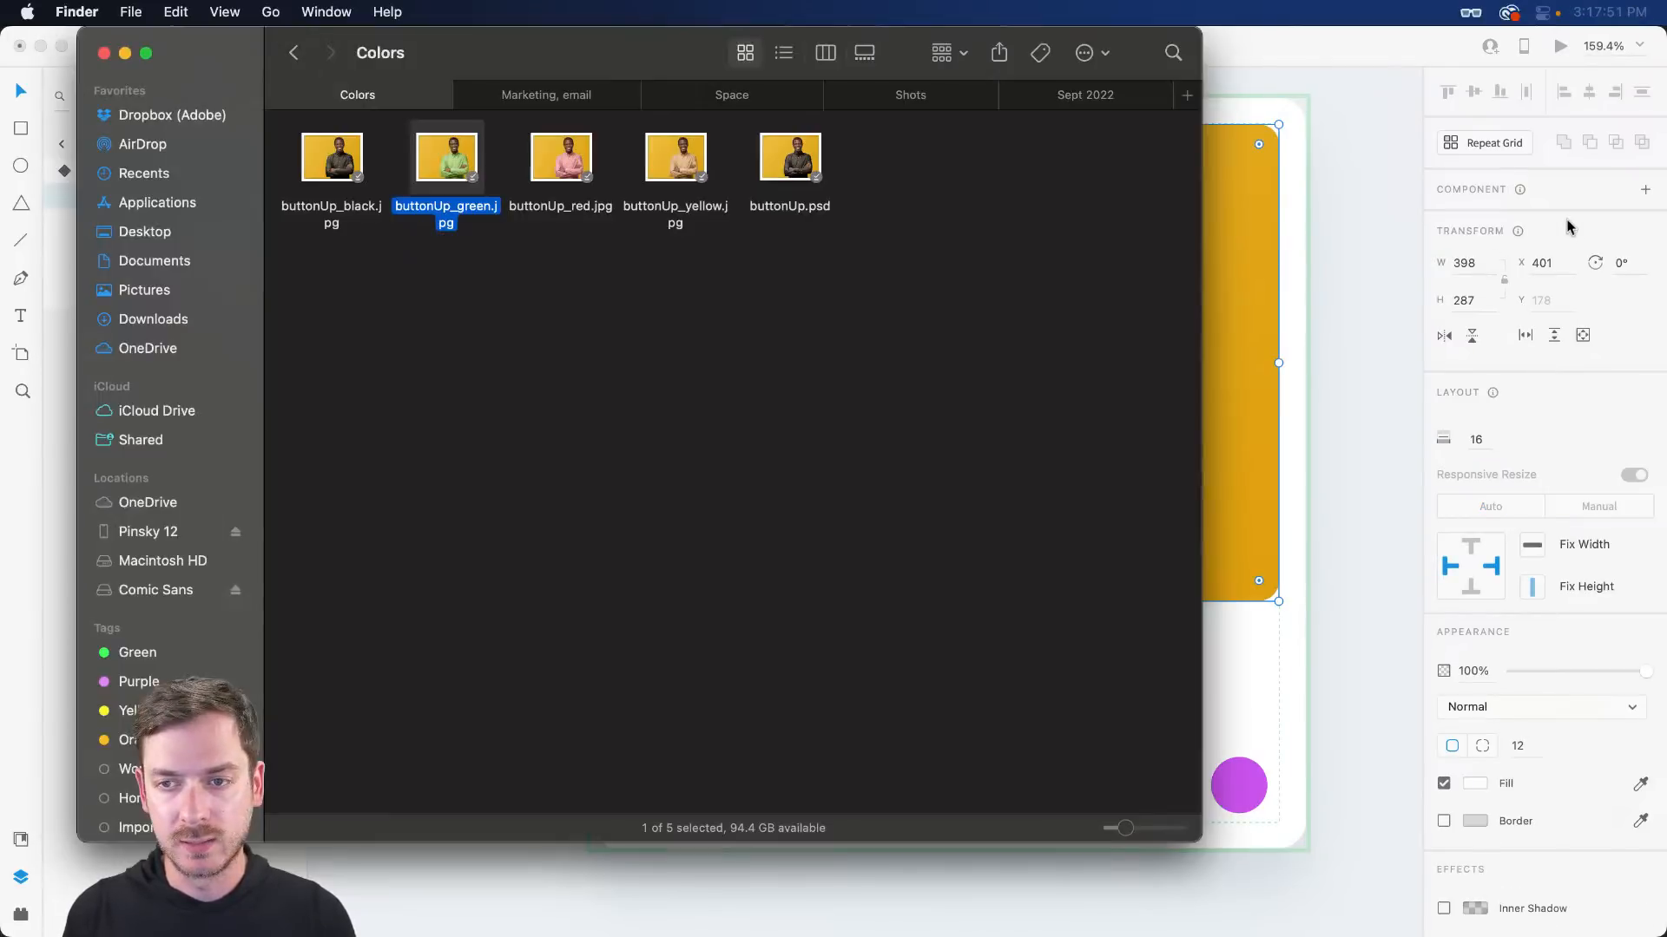
pyautogui.press('super+Tab')
pyautogui.click(932, 262)
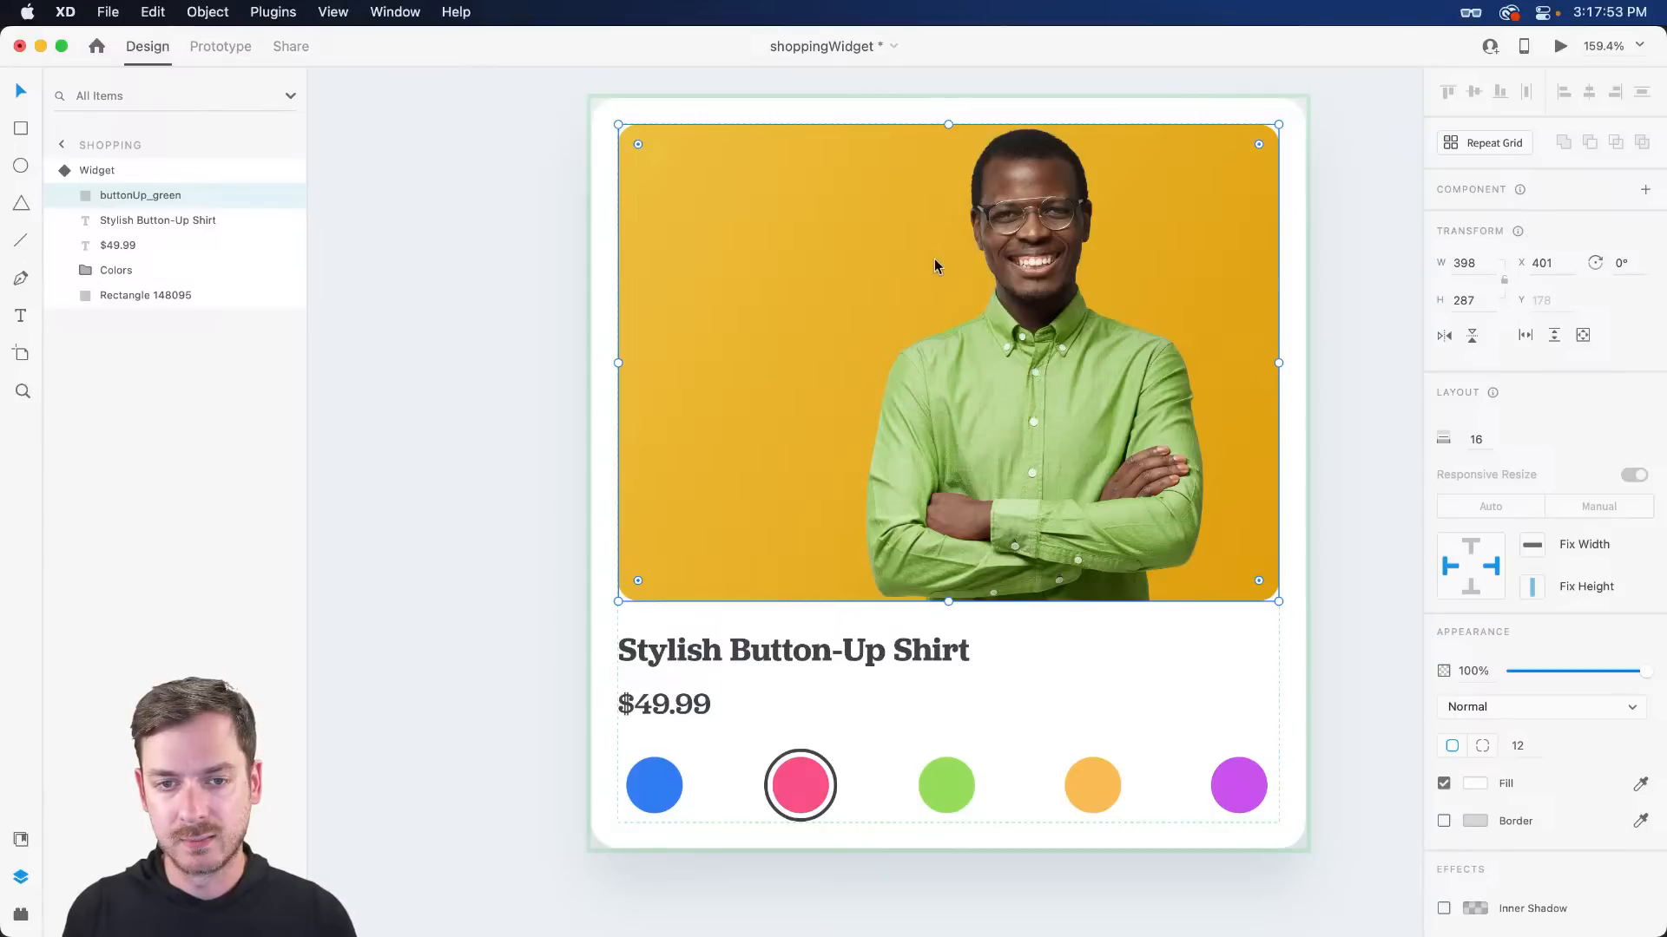
pyautogui.press('Escape')
# - Restore the red-shirt photo in the Red state and the blue-shirt photo in the Default state
pyautogui.click(1501, 248)
pyautogui.press('super+Tab')
pyautogui.moveTo(553, 163); pyautogui.dragTo(998, 278)
pyautogui.press('Escape')
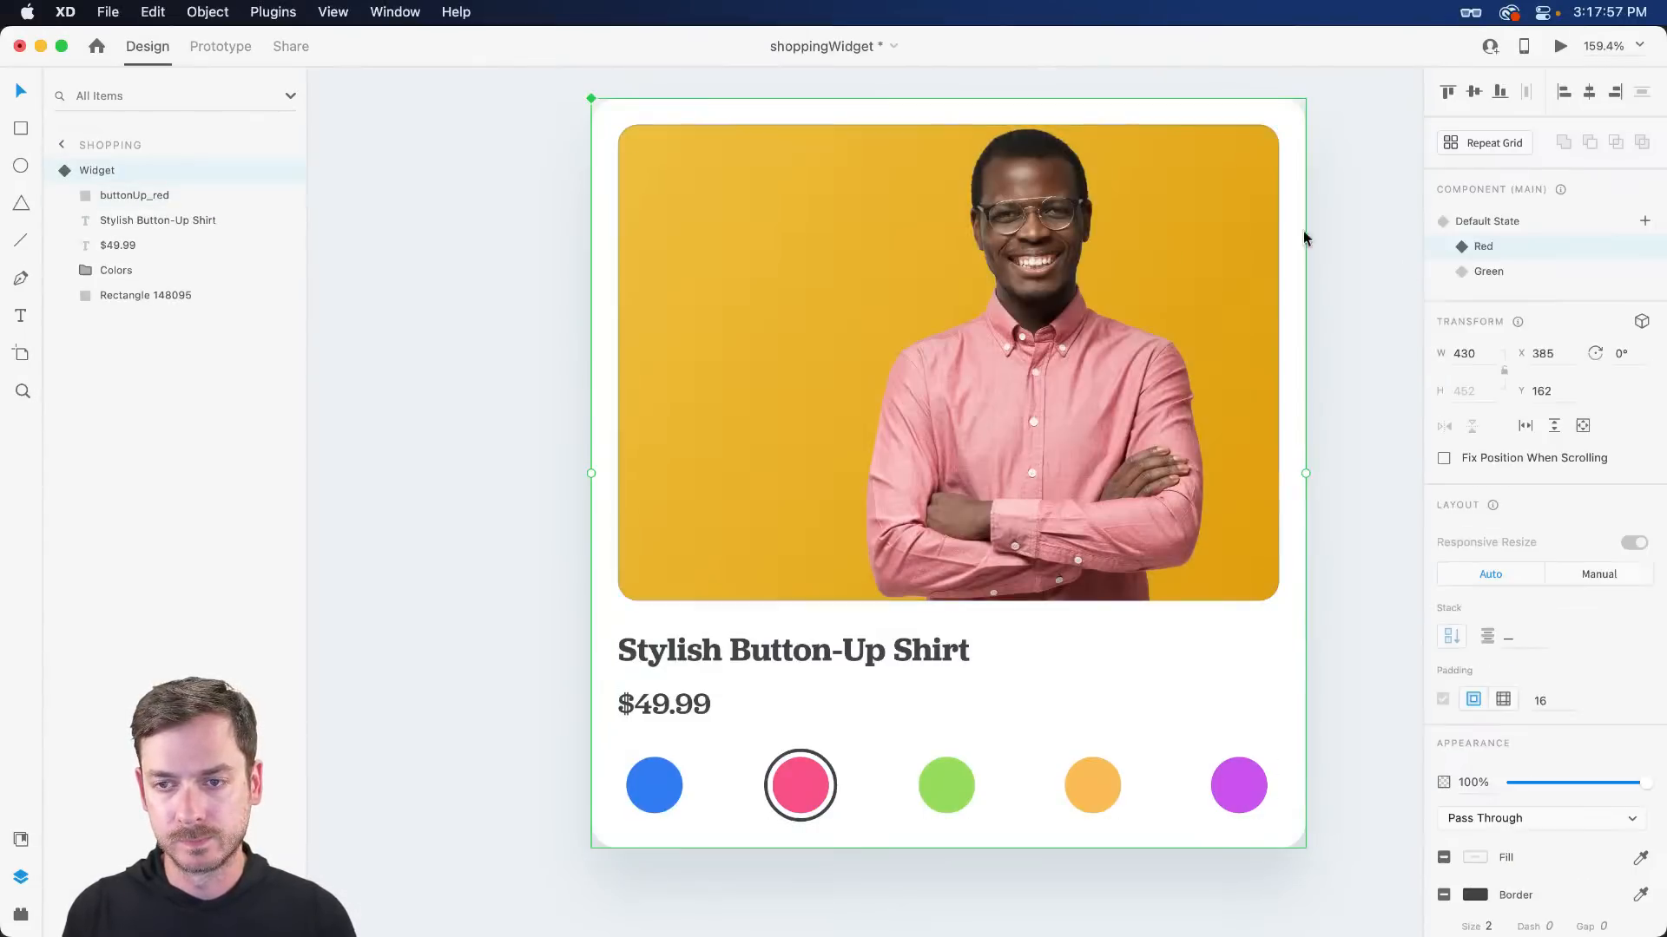
pyautogui.click(1500, 227)
pyautogui.press('super+Tab')
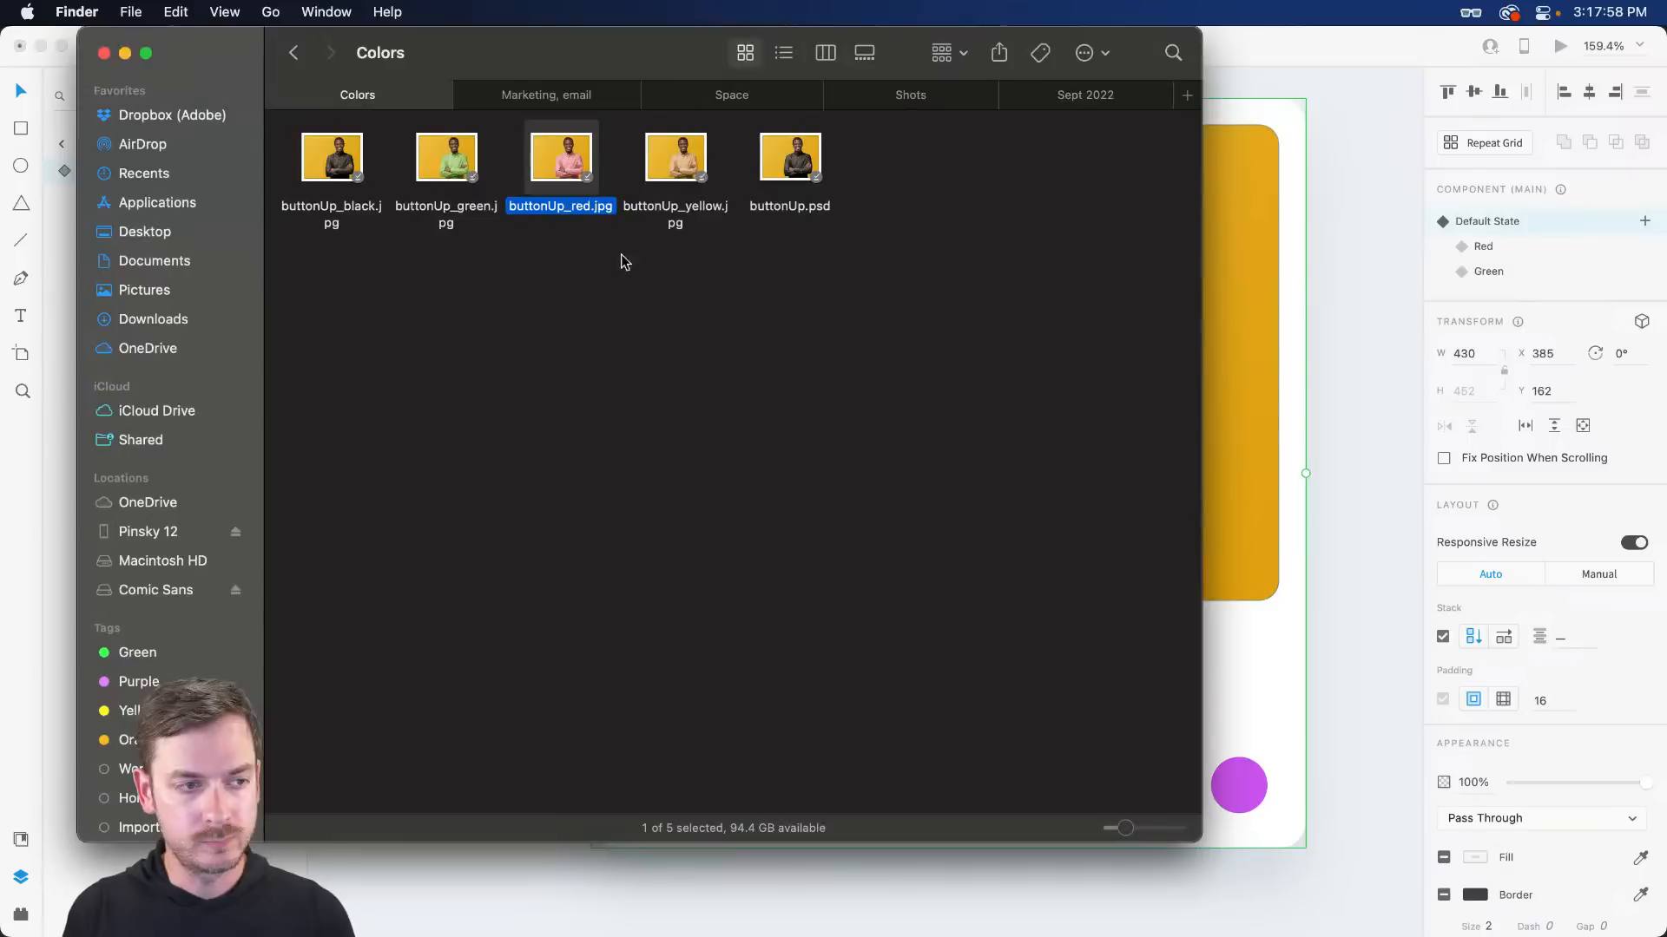
pyautogui.click(288, 60)
pyautogui.moveTo(365, 532); pyautogui.dragTo(1064, 304)
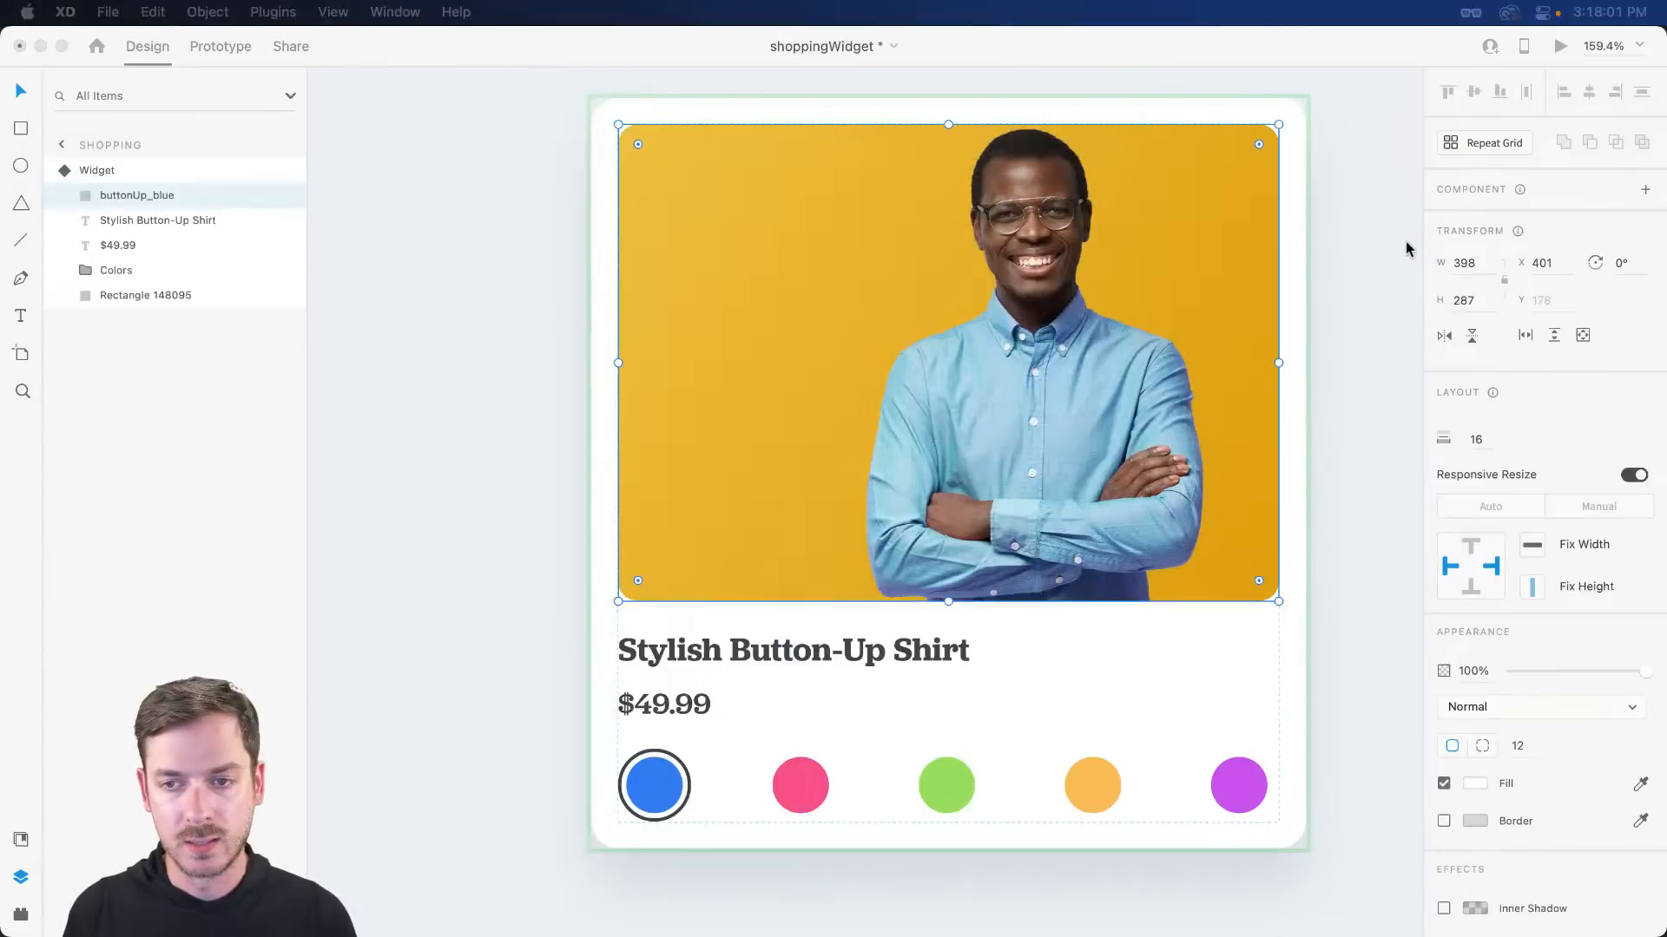
pyautogui.press('Escape')
# - In the Green state, turn off the pink swatch's ring Border and turn on the green swatch's
pyautogui.click(1523, 248)
pyautogui.click(1518, 273)
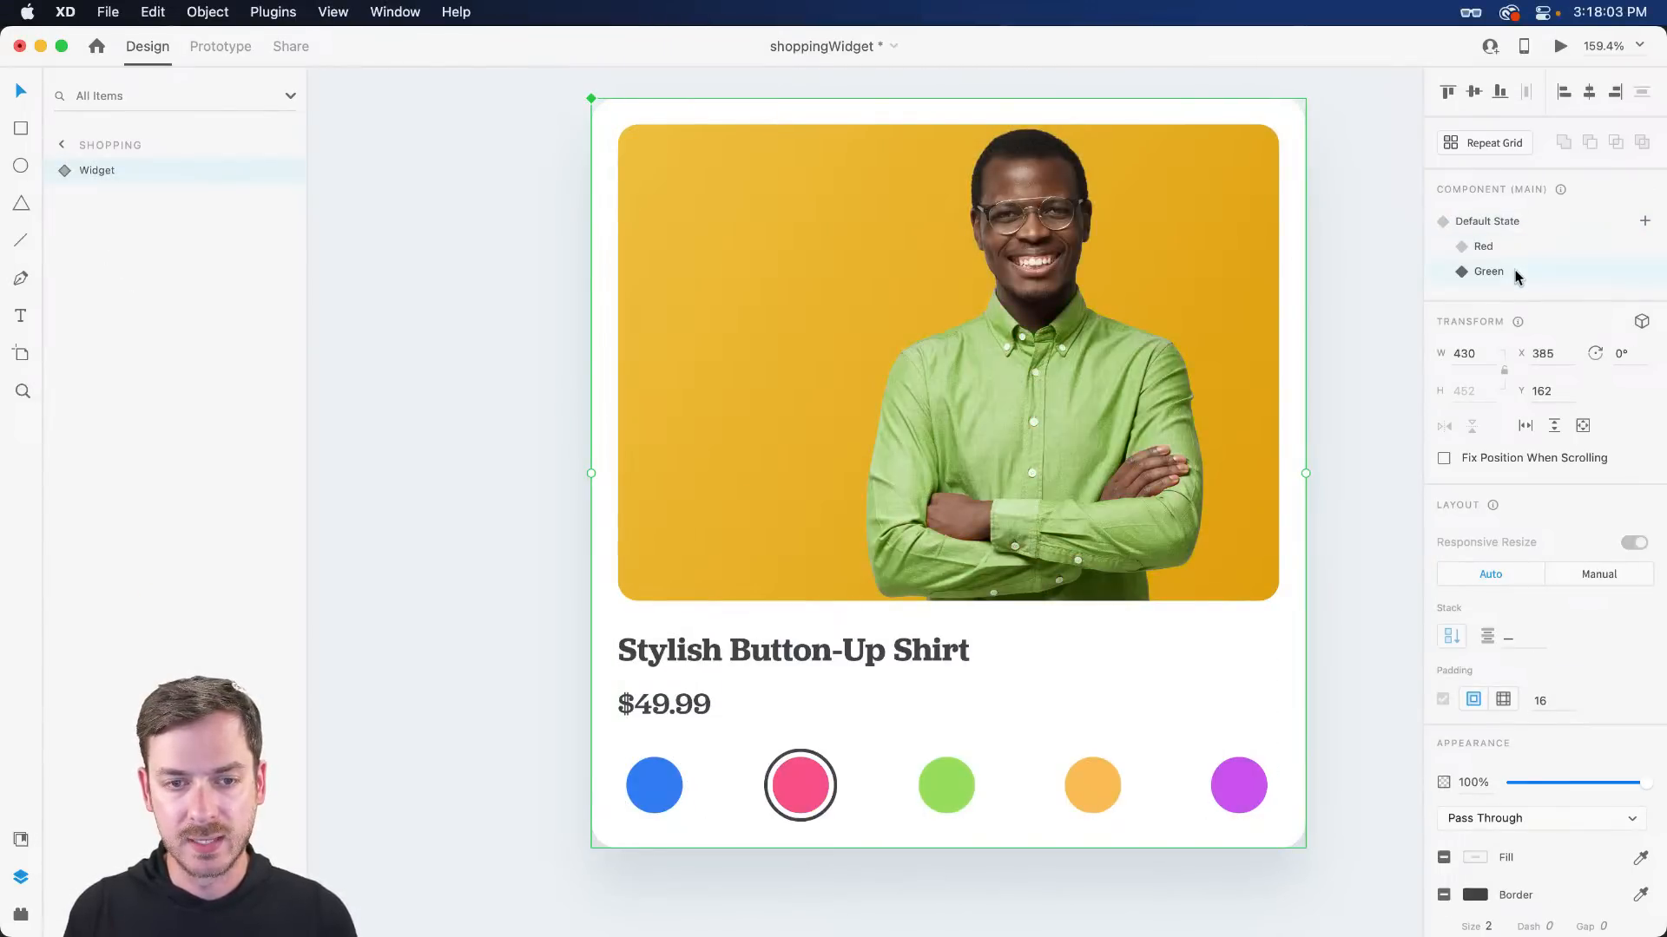
pyautogui.scroll(4, 845, 812)
pyautogui.moveTo(894, 791); pyautogui.dragTo(836, 683)
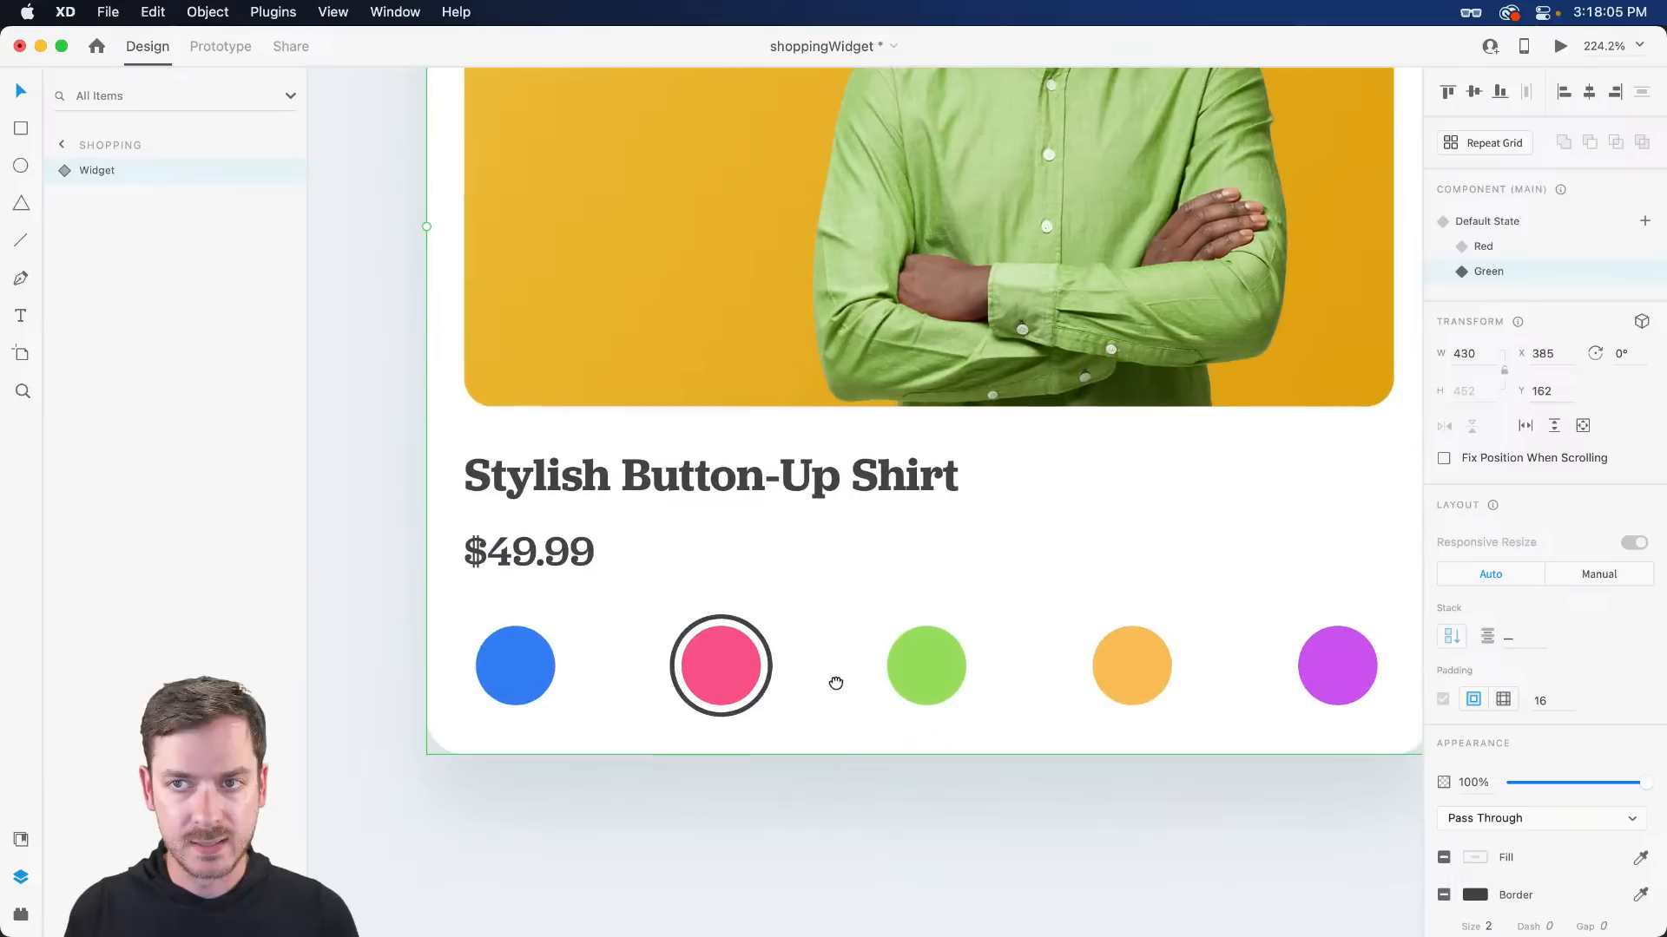
pyautogui.keyDown('super'); pyautogui.click(747, 624); pyautogui.keyUp('super')
pyautogui.click(1445, 740)
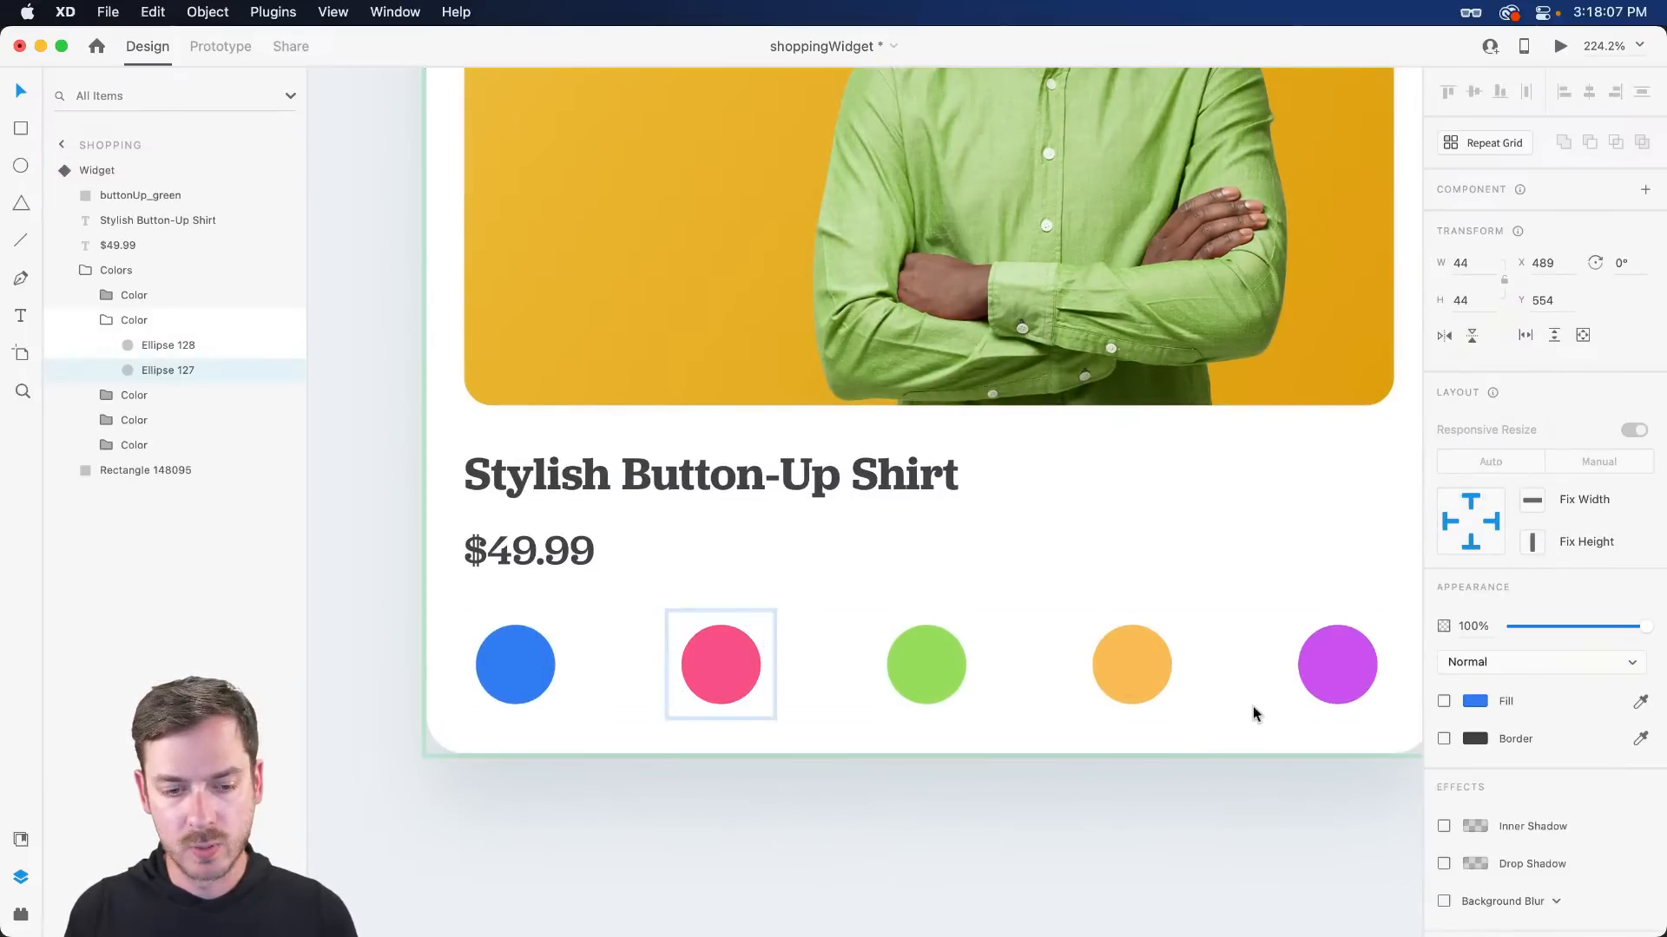
pyautogui.keyDown('super'); pyautogui.click(926, 662); pyautogui.keyUp('super')
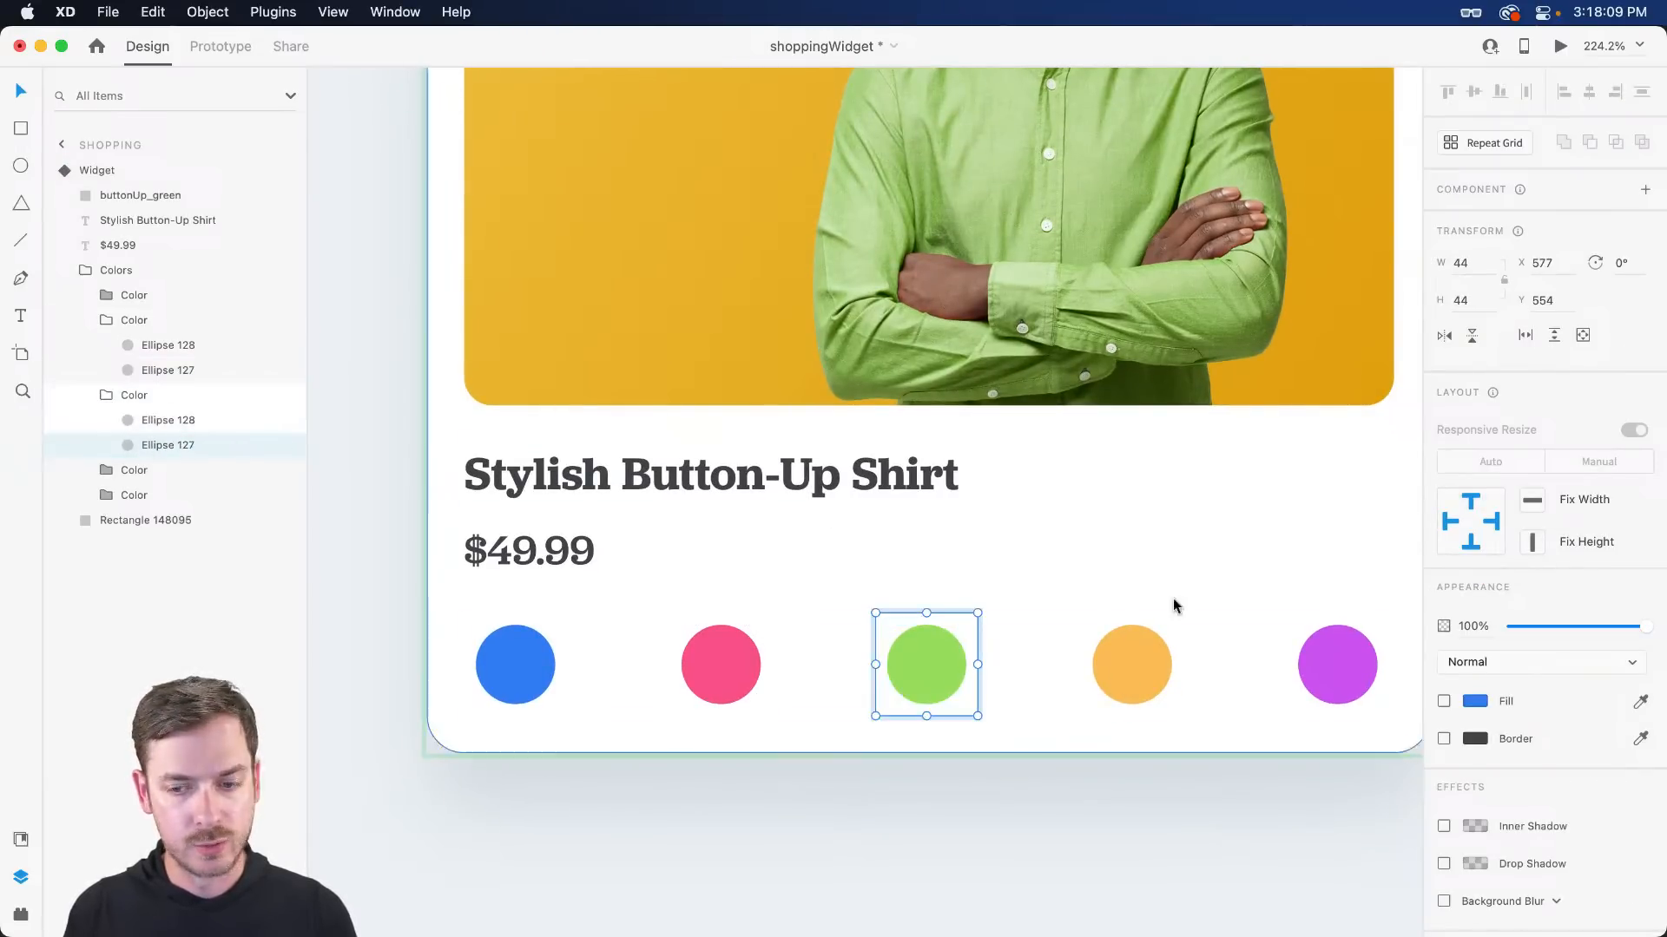
pyautogui.click(1444, 738)
pyautogui.press('Escape')
pyautogui.scroll(-5, 945, 470)
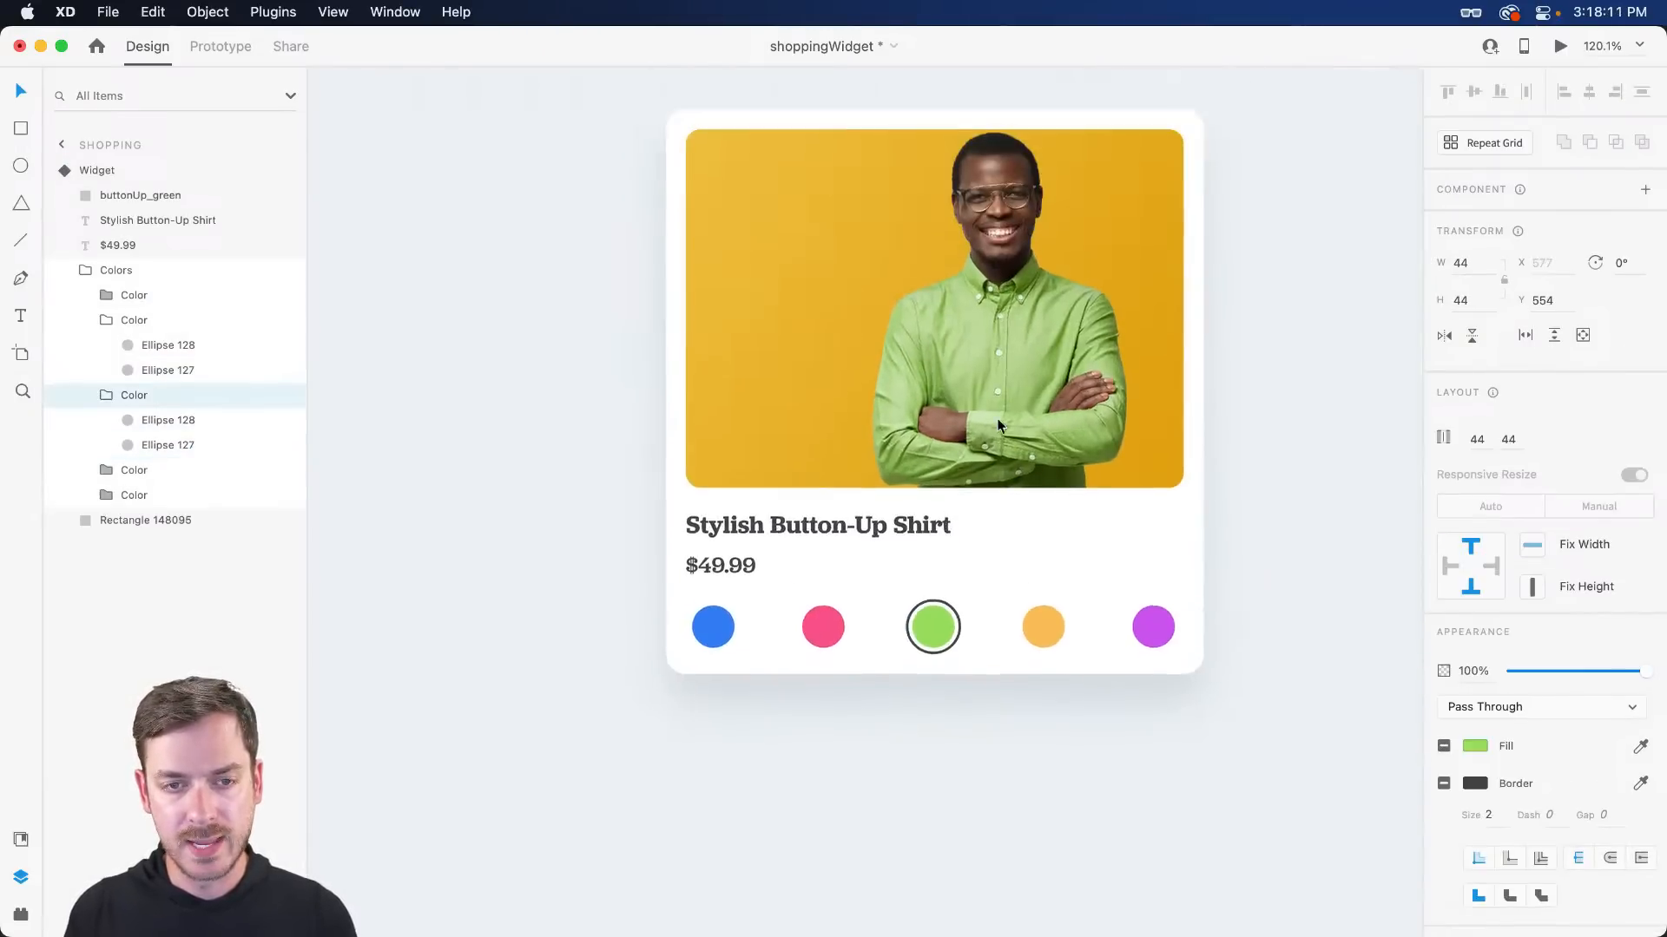
pyautogui.scroll(-2, 999, 425)
pyautogui.press('Escape')
pyautogui.press('Escape')
# - Add a new state named Yellow and drop buttonUp_yellow.jpg from the Colors folder onto its photo
pyautogui.click(1644, 221)
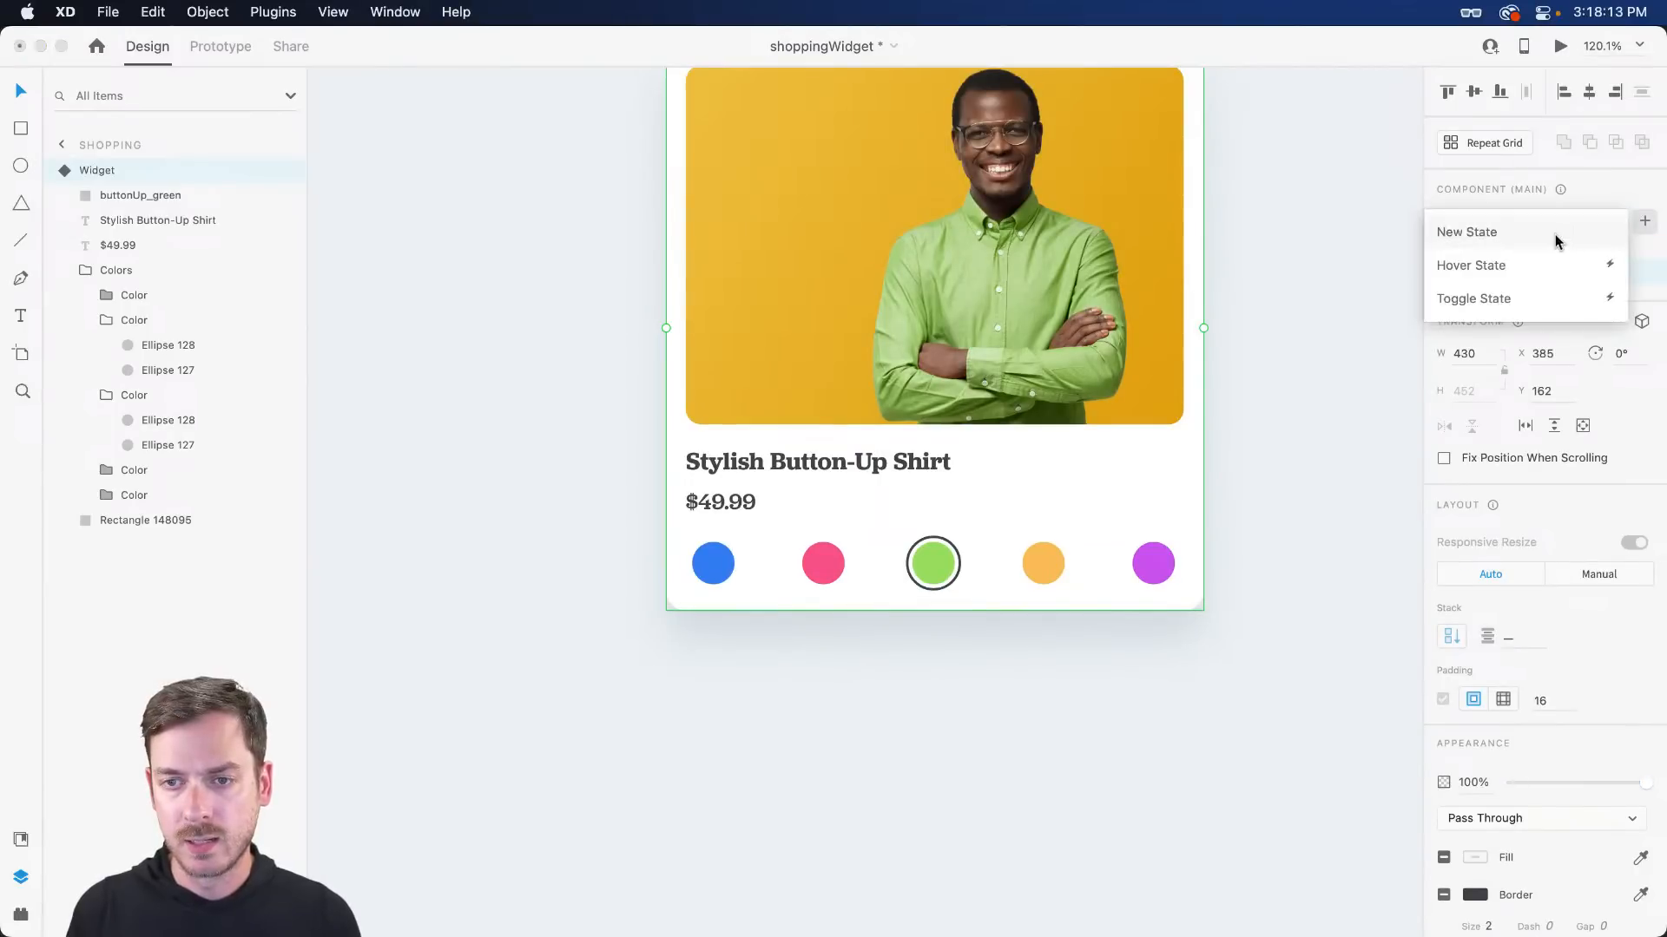
pyautogui.click(1553, 236)
pyautogui.write('Yellow')
pyautogui.press('Return')
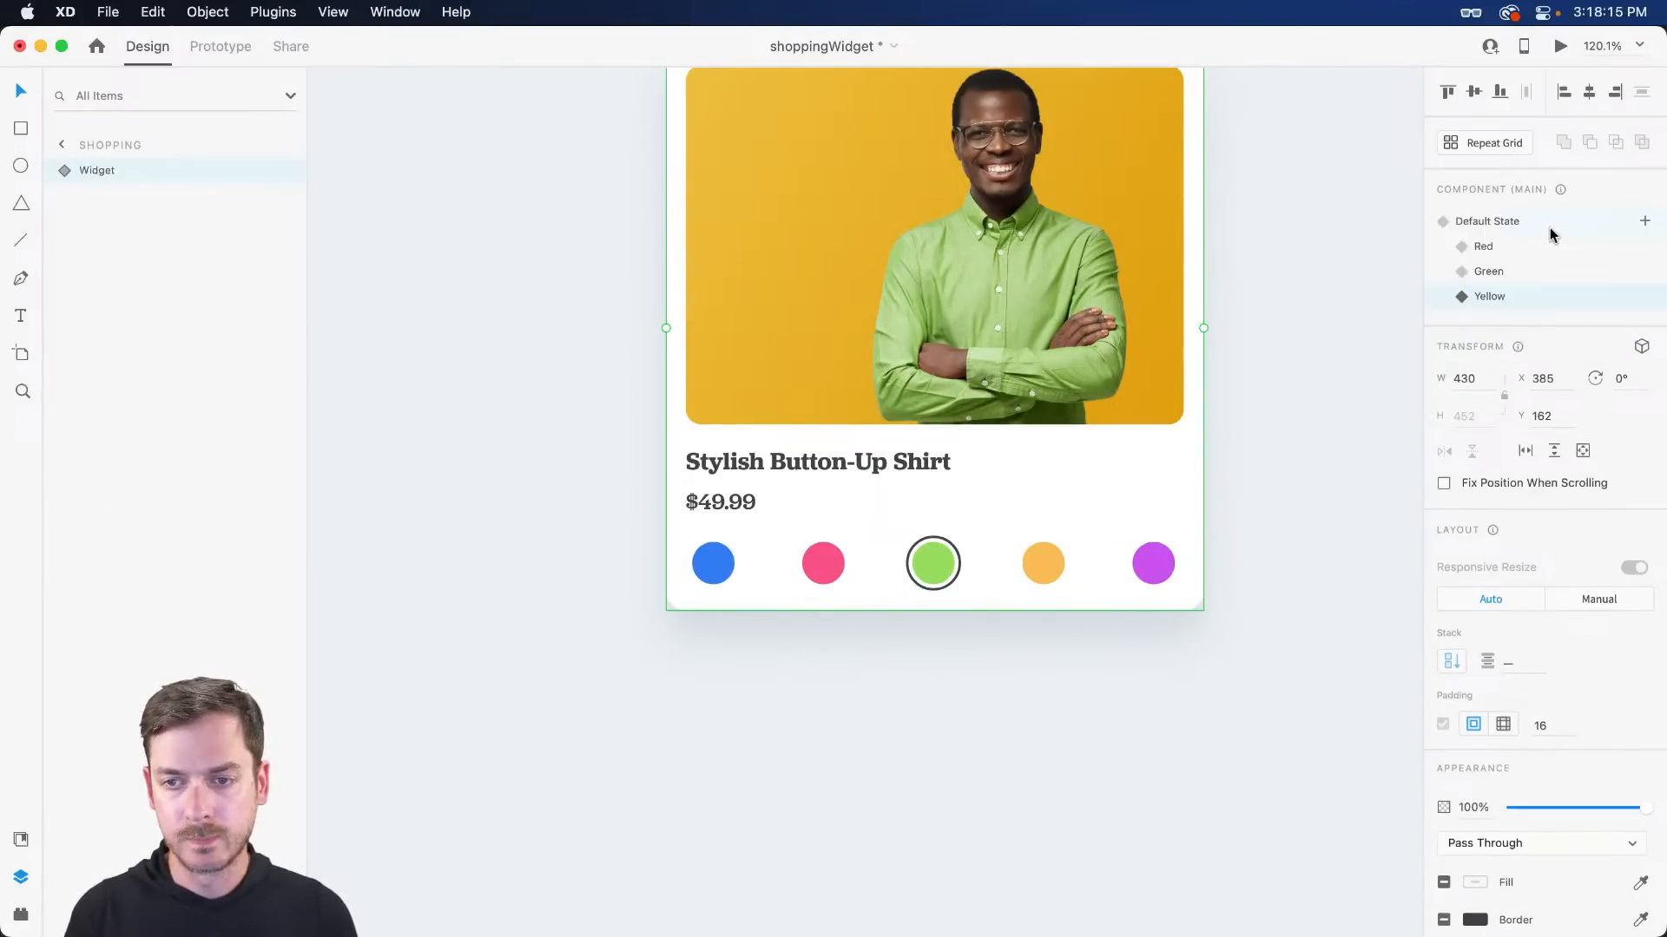
pyautogui.scroll(2, 1123, 388)
pyautogui.doubleClick(943, 307)
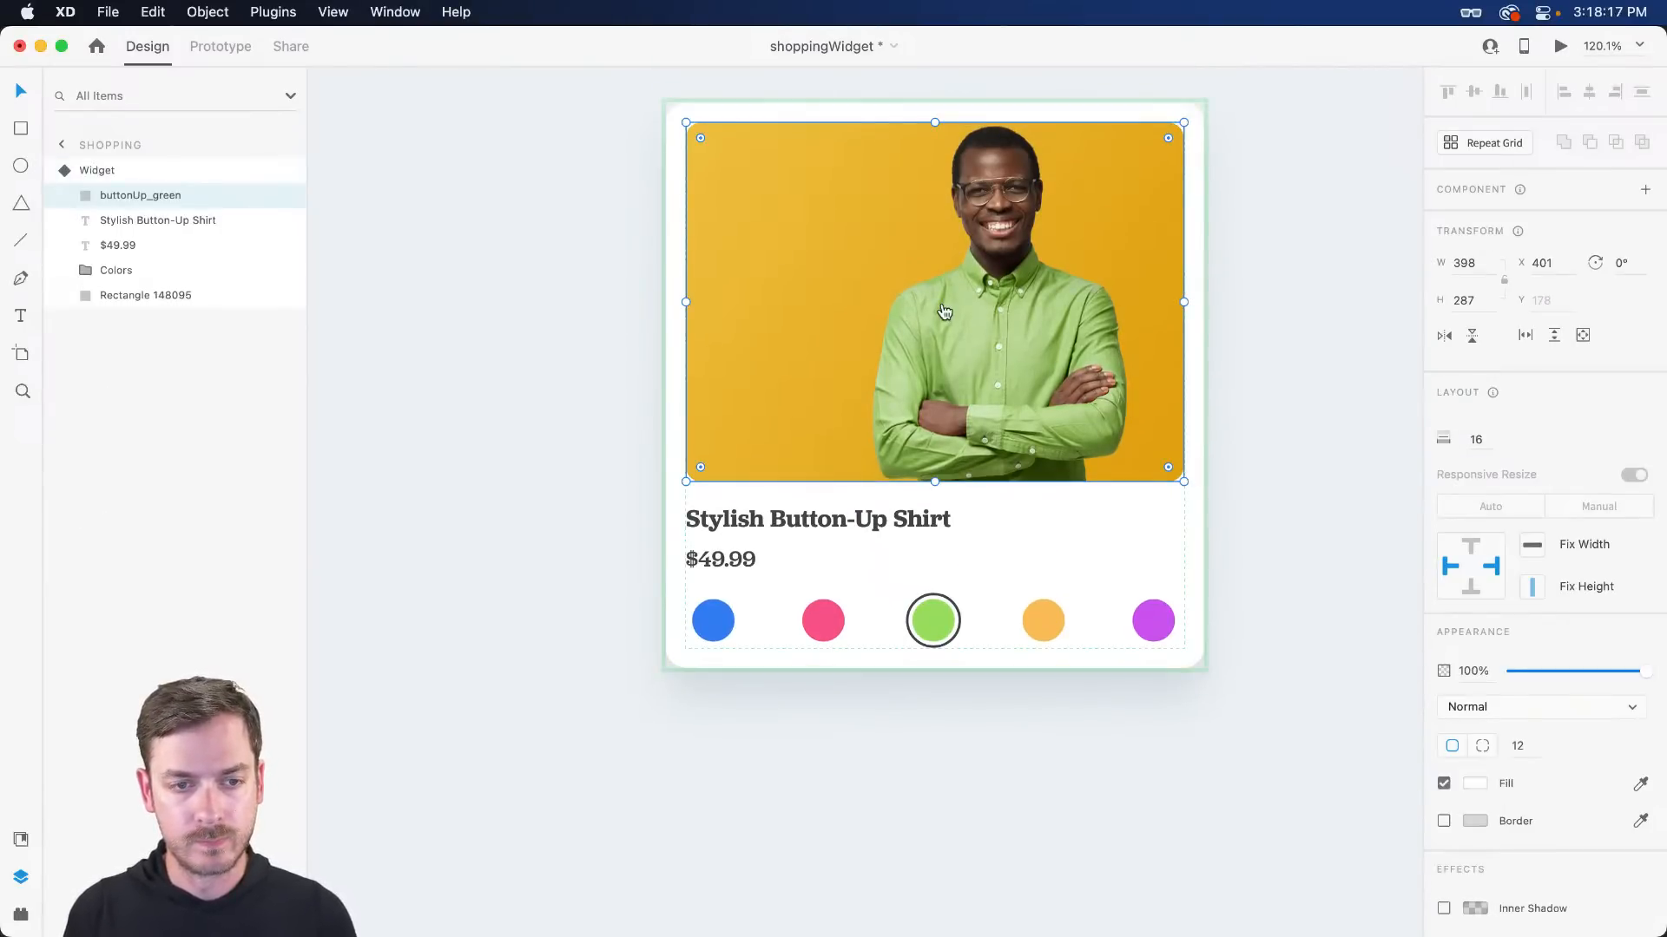
pyautogui.press('super+Tab')
pyautogui.click(647, 316)
pyautogui.doubleClick(366, 254)
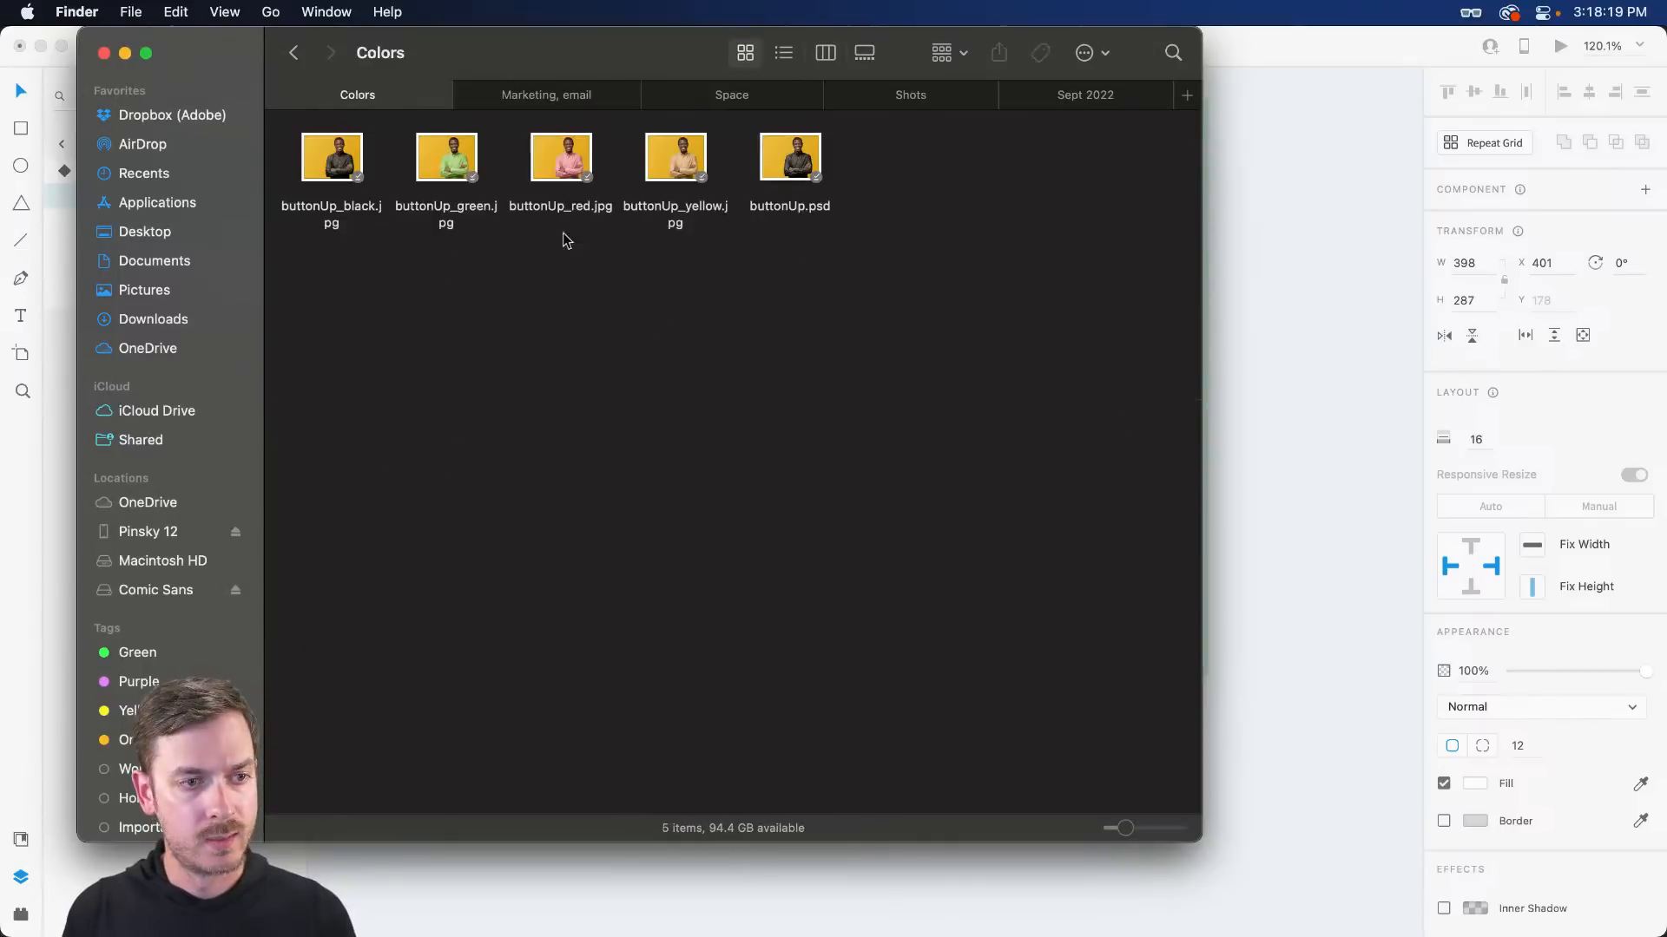
pyautogui.moveTo(688, 154); pyautogui.dragTo(976, 246)
# - Move the ring Border from the green swatch to the orange swatch in the Yellow state
pyautogui.scroll(2, 990, 245)
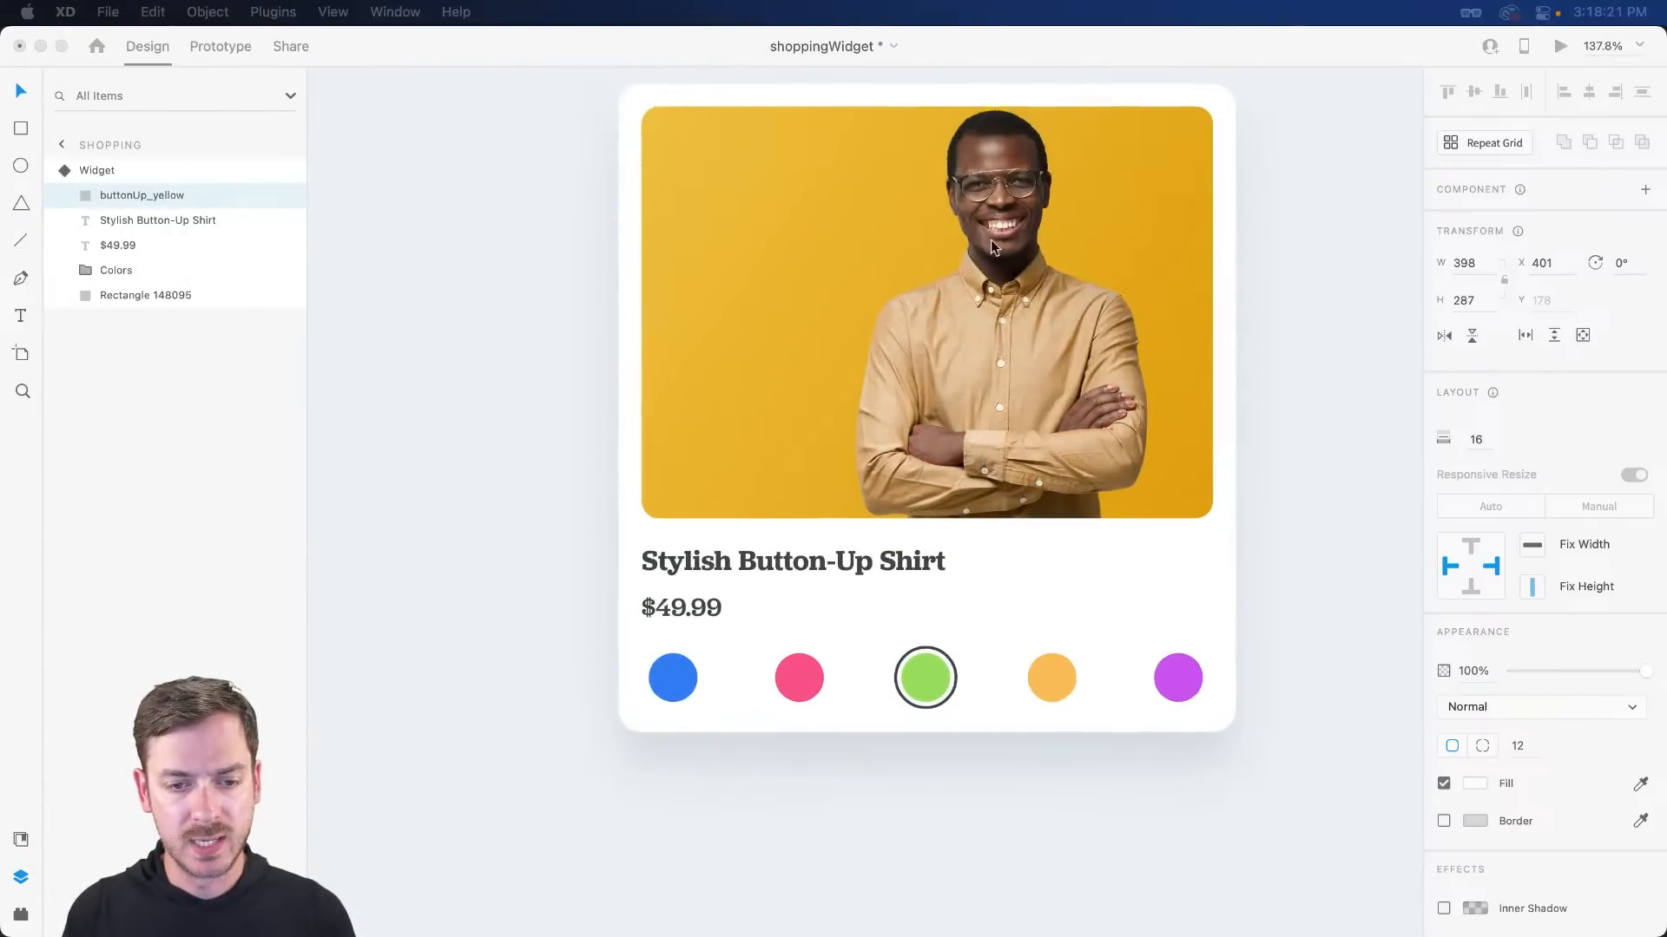
pyautogui.doubleClick(941, 675)
pyautogui.click(285, 396)
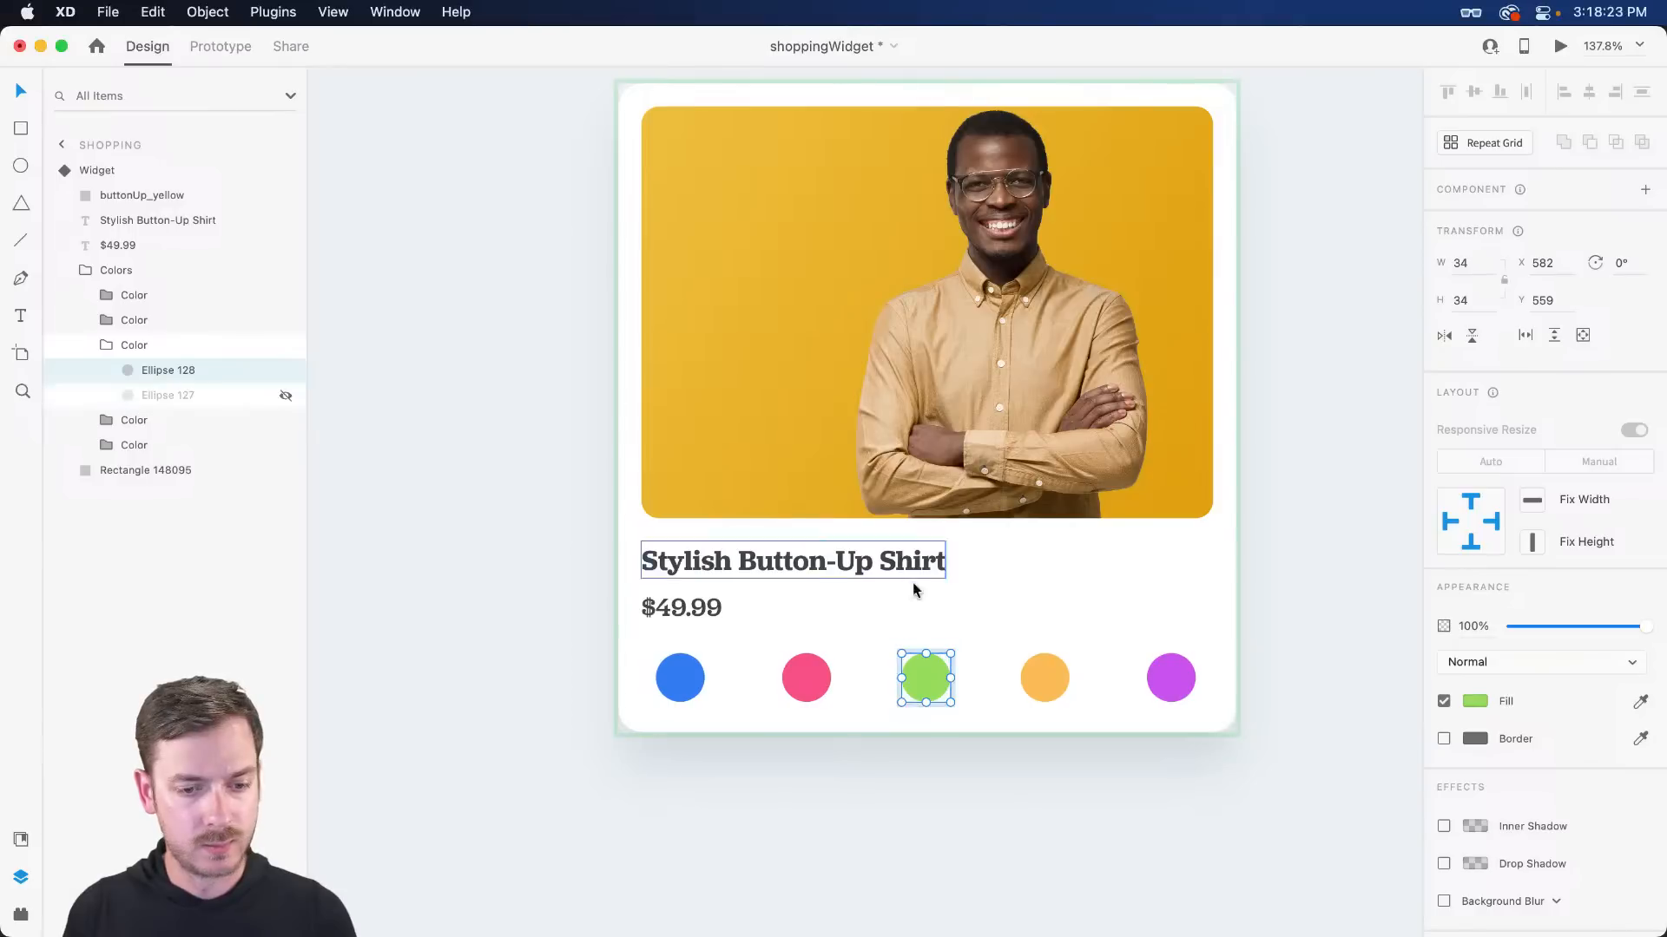
pyautogui.press('super+z')
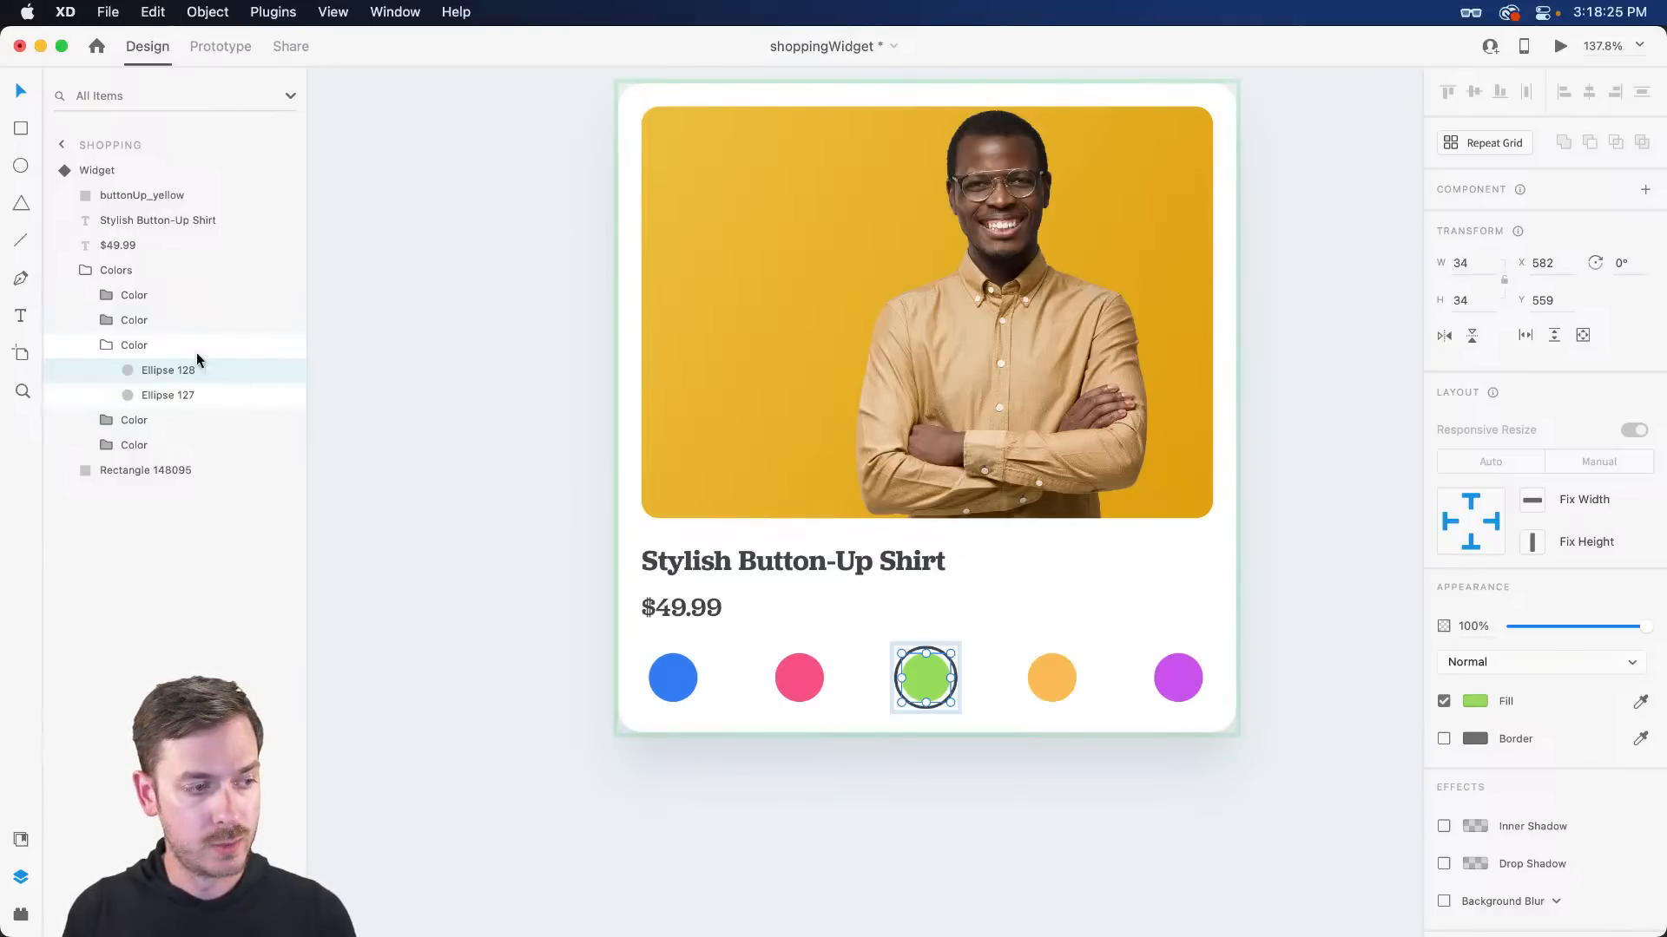
pyautogui.click(145, 470)
pyautogui.click(154, 391)
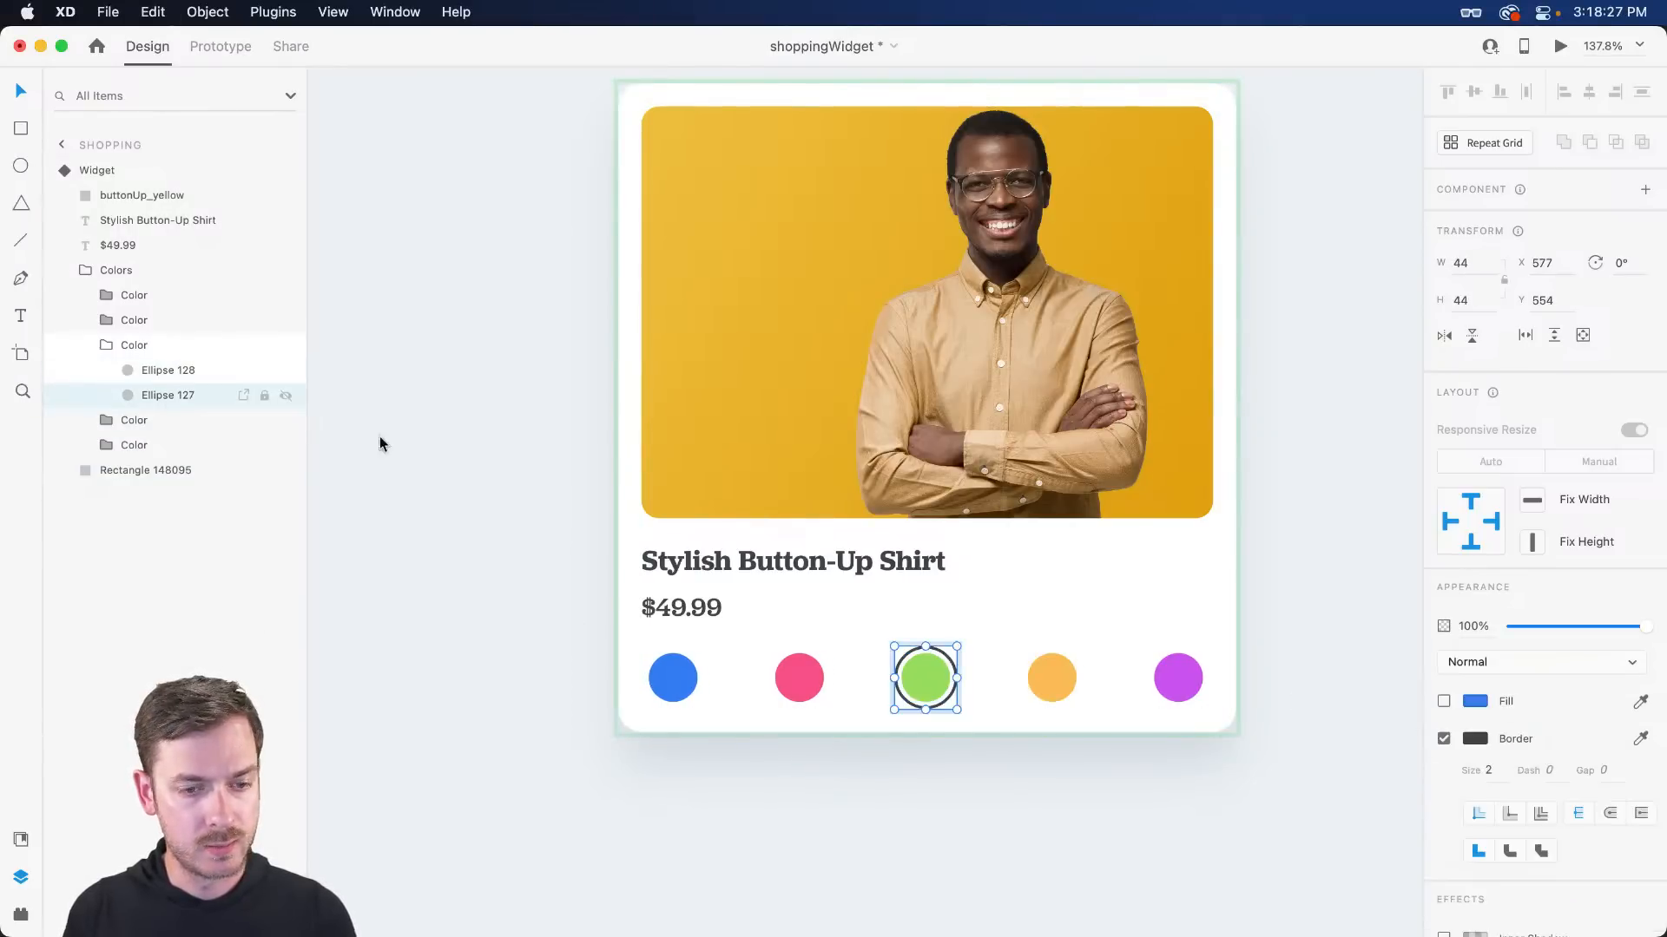
pyautogui.click(1444, 739)
pyautogui.click(1073, 681)
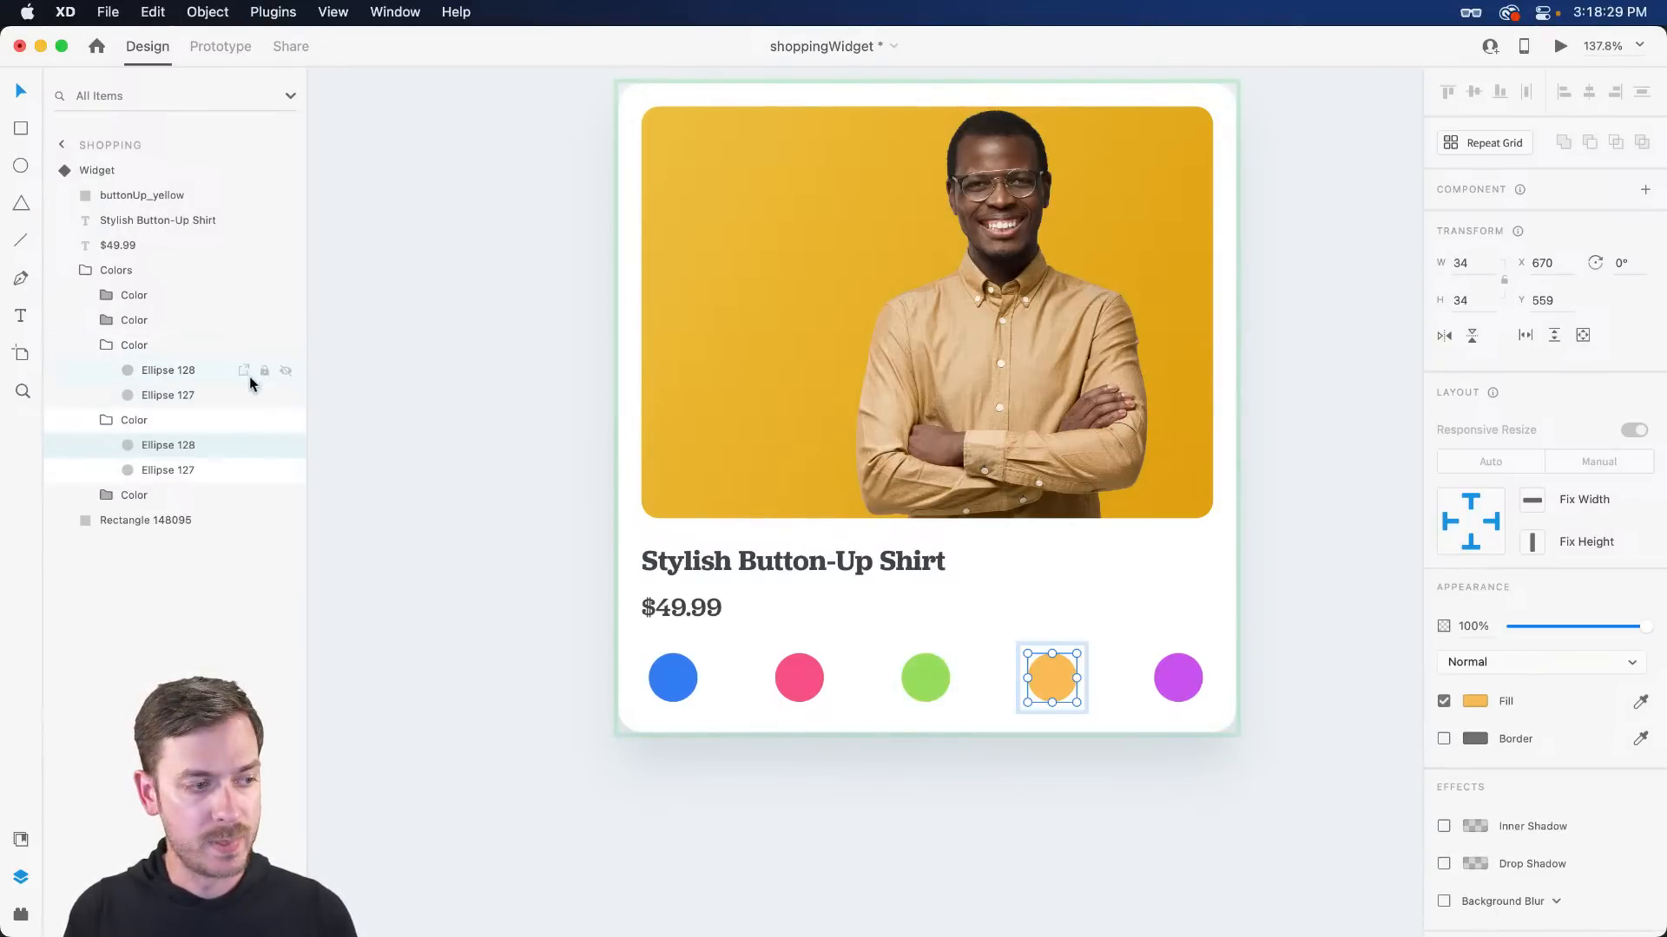
pyautogui.click(1443, 739)
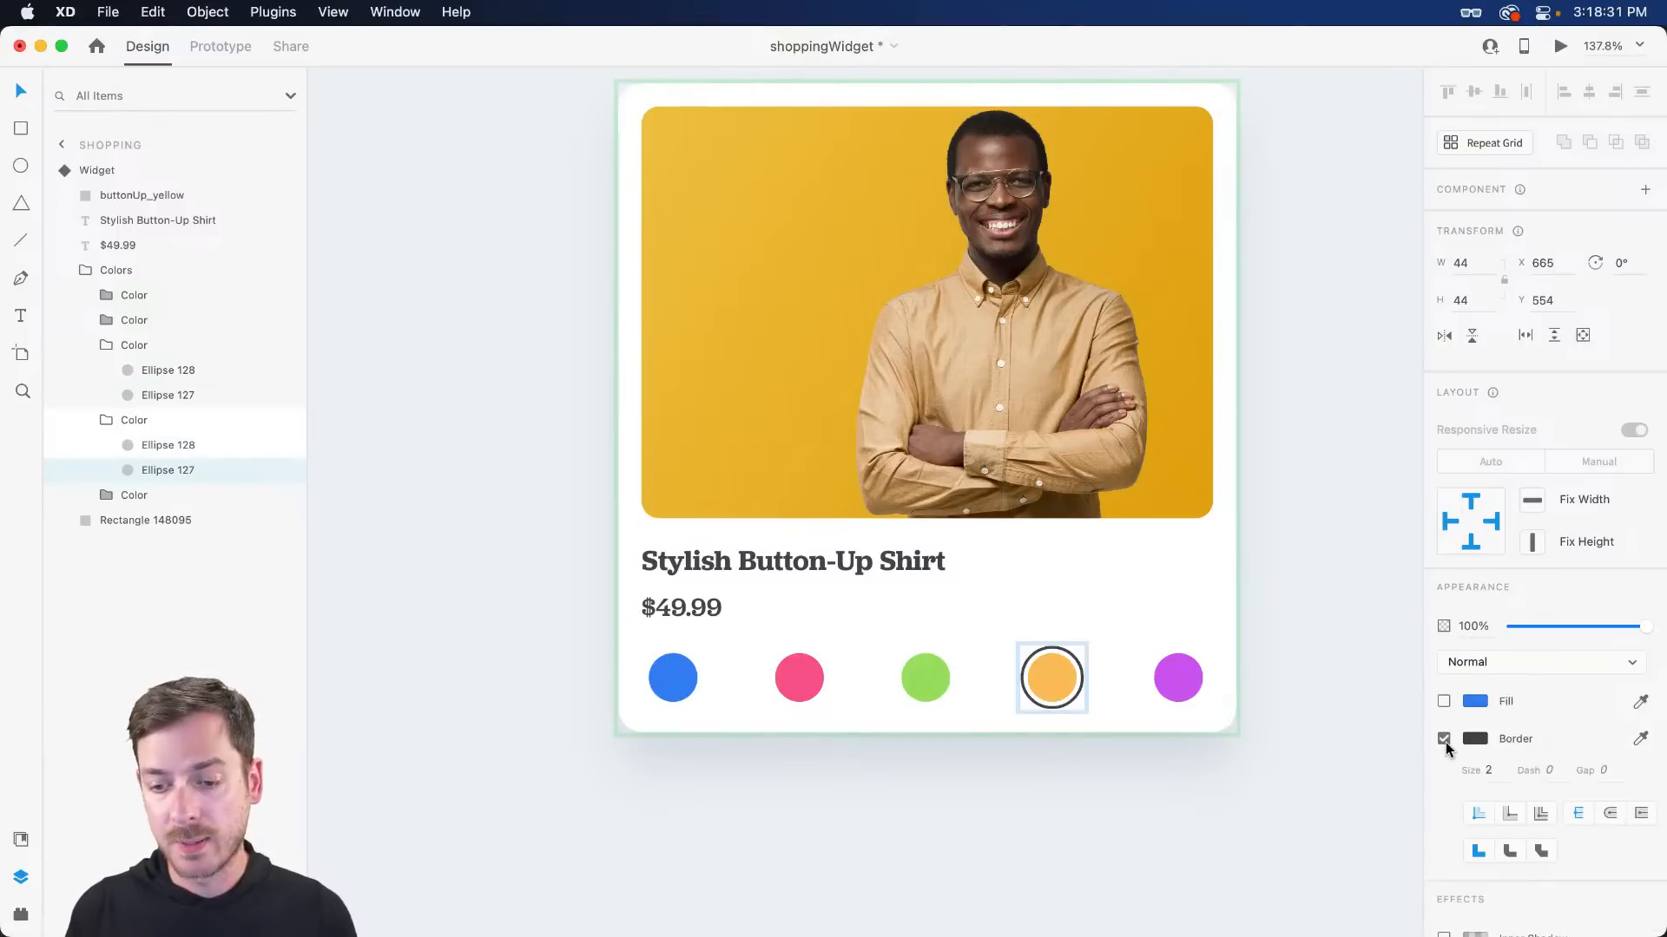
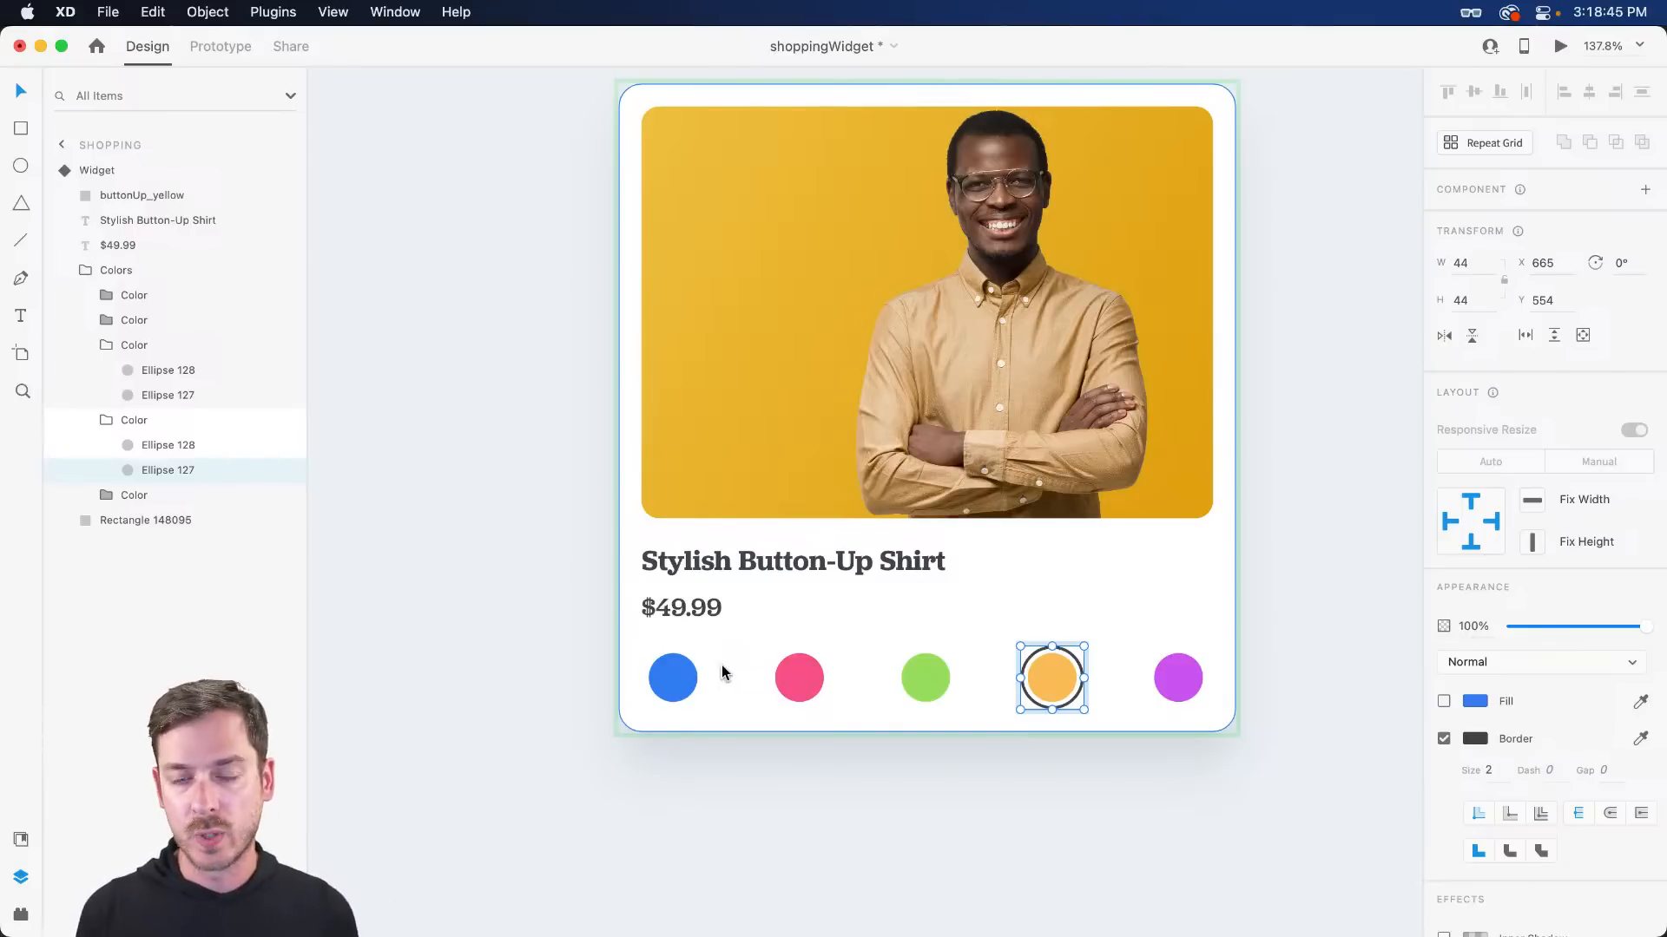
# - Select the whole Widget component and show its default blue-shirt state
pyautogui.press('Escape')
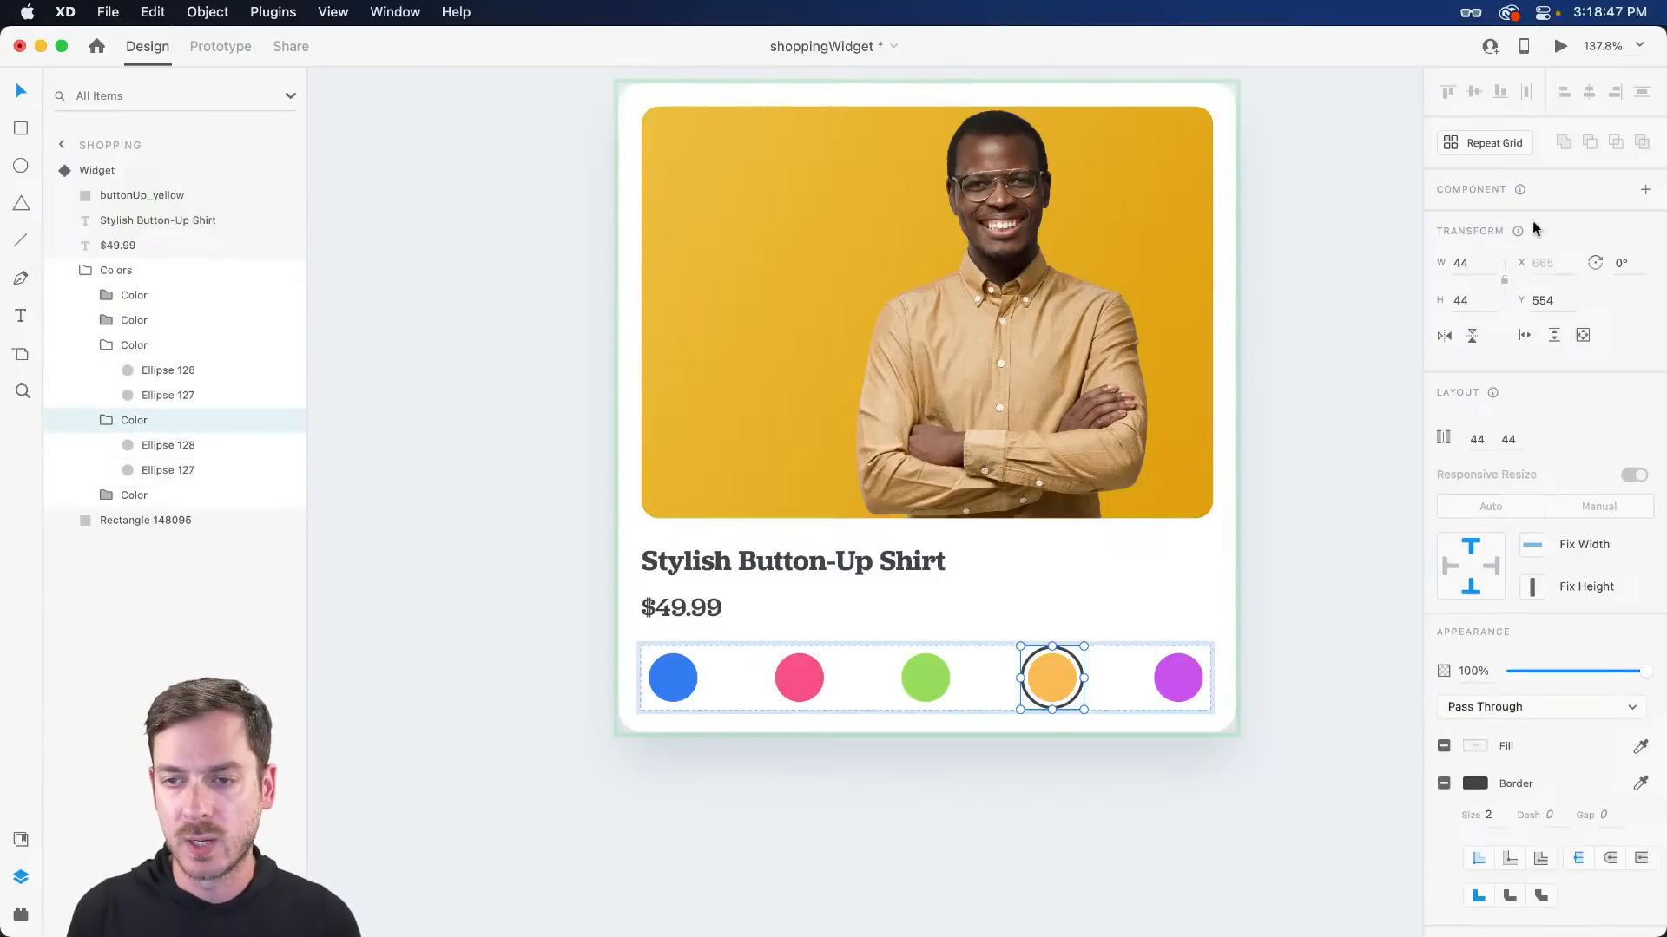
pyautogui.press('Escape')
pyautogui.press('Escape')
pyautogui.click(1538, 226)
# - Add a new component state named Purple
pyautogui.click(1644, 221)
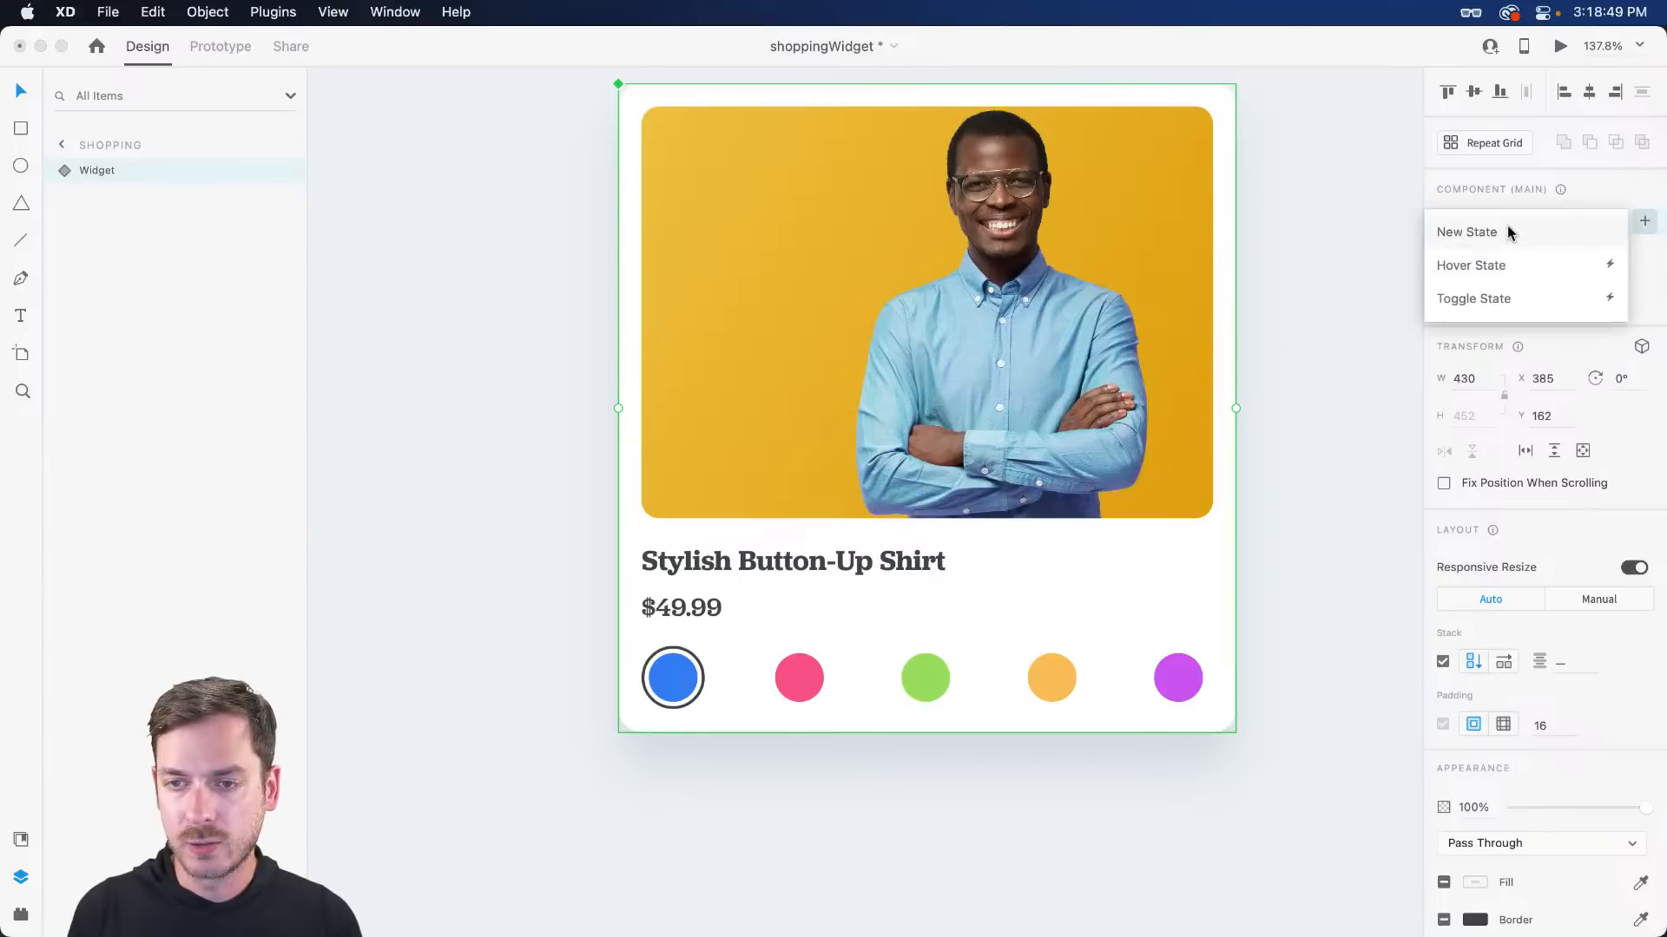
pyautogui.click(1507, 225)
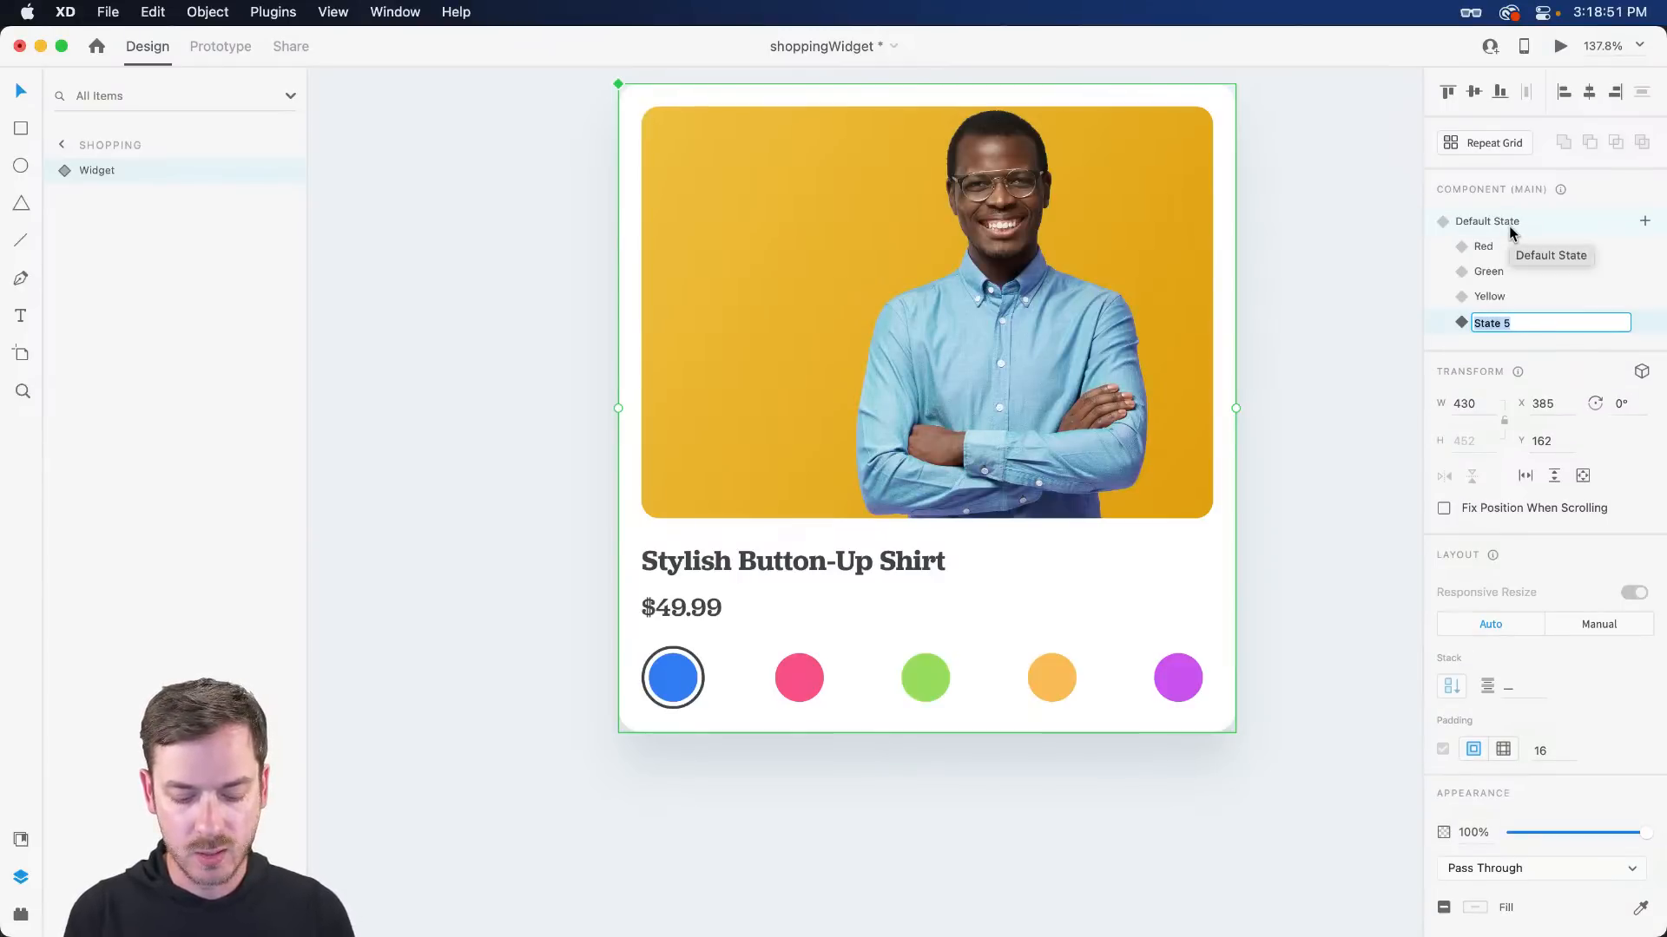
pyautogui.write('Purple')
pyautogui.press('Return')
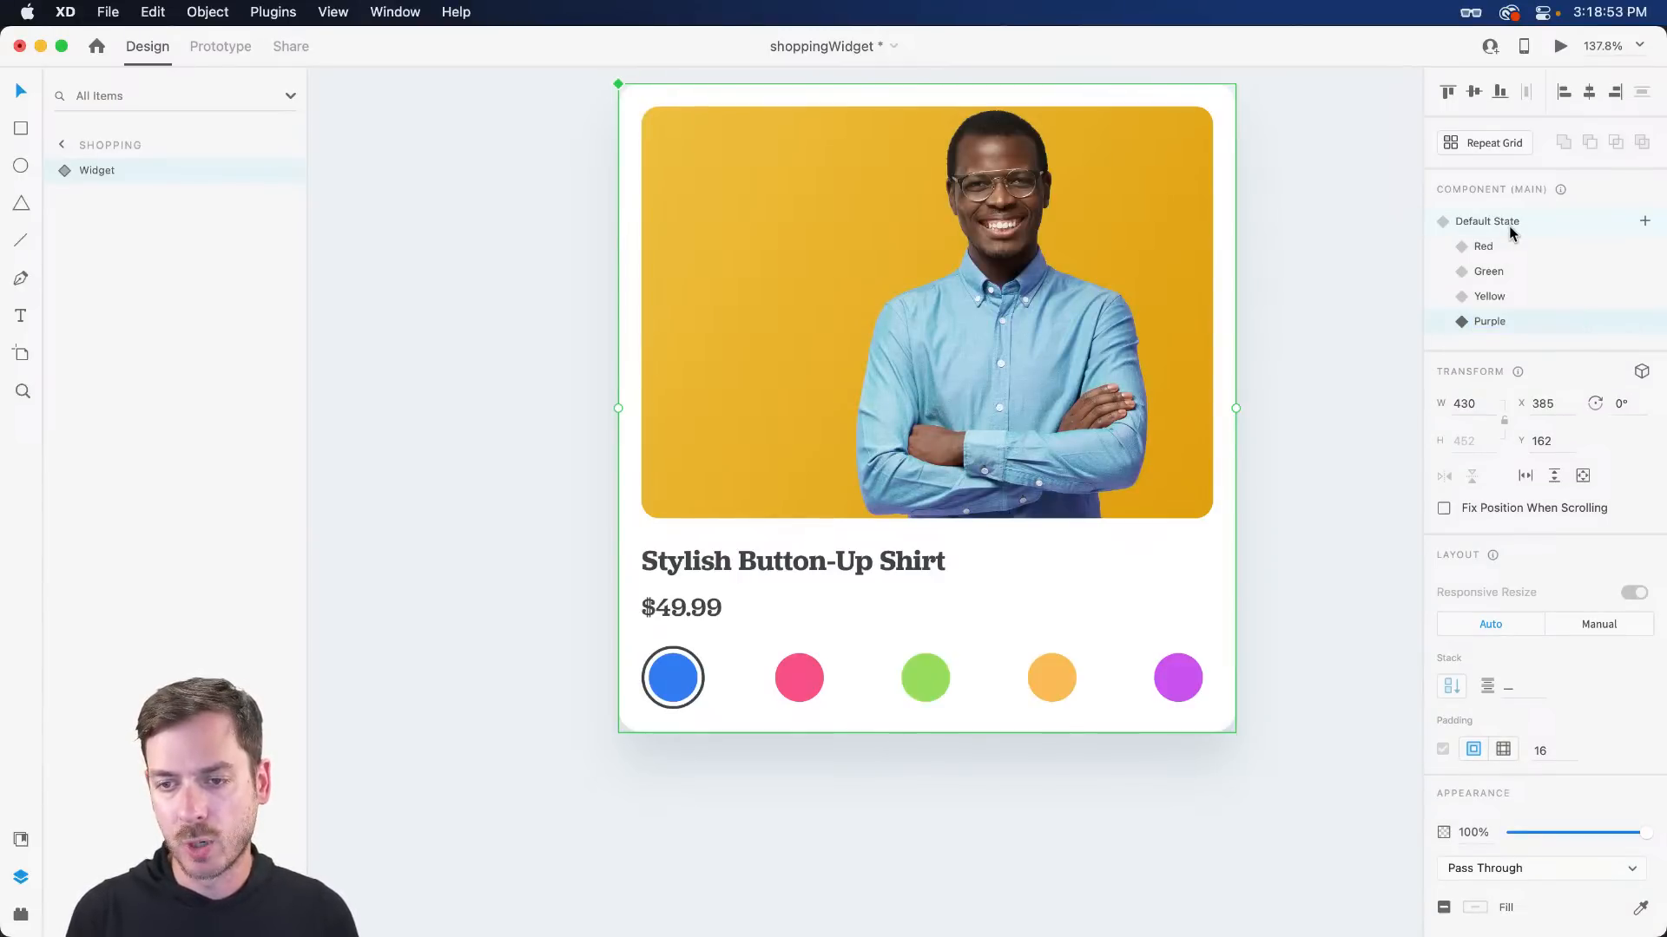
# - In the Purple state, move the ring Border from the blue swatch to the purple swatch
pyautogui.doubleClick(702, 673)
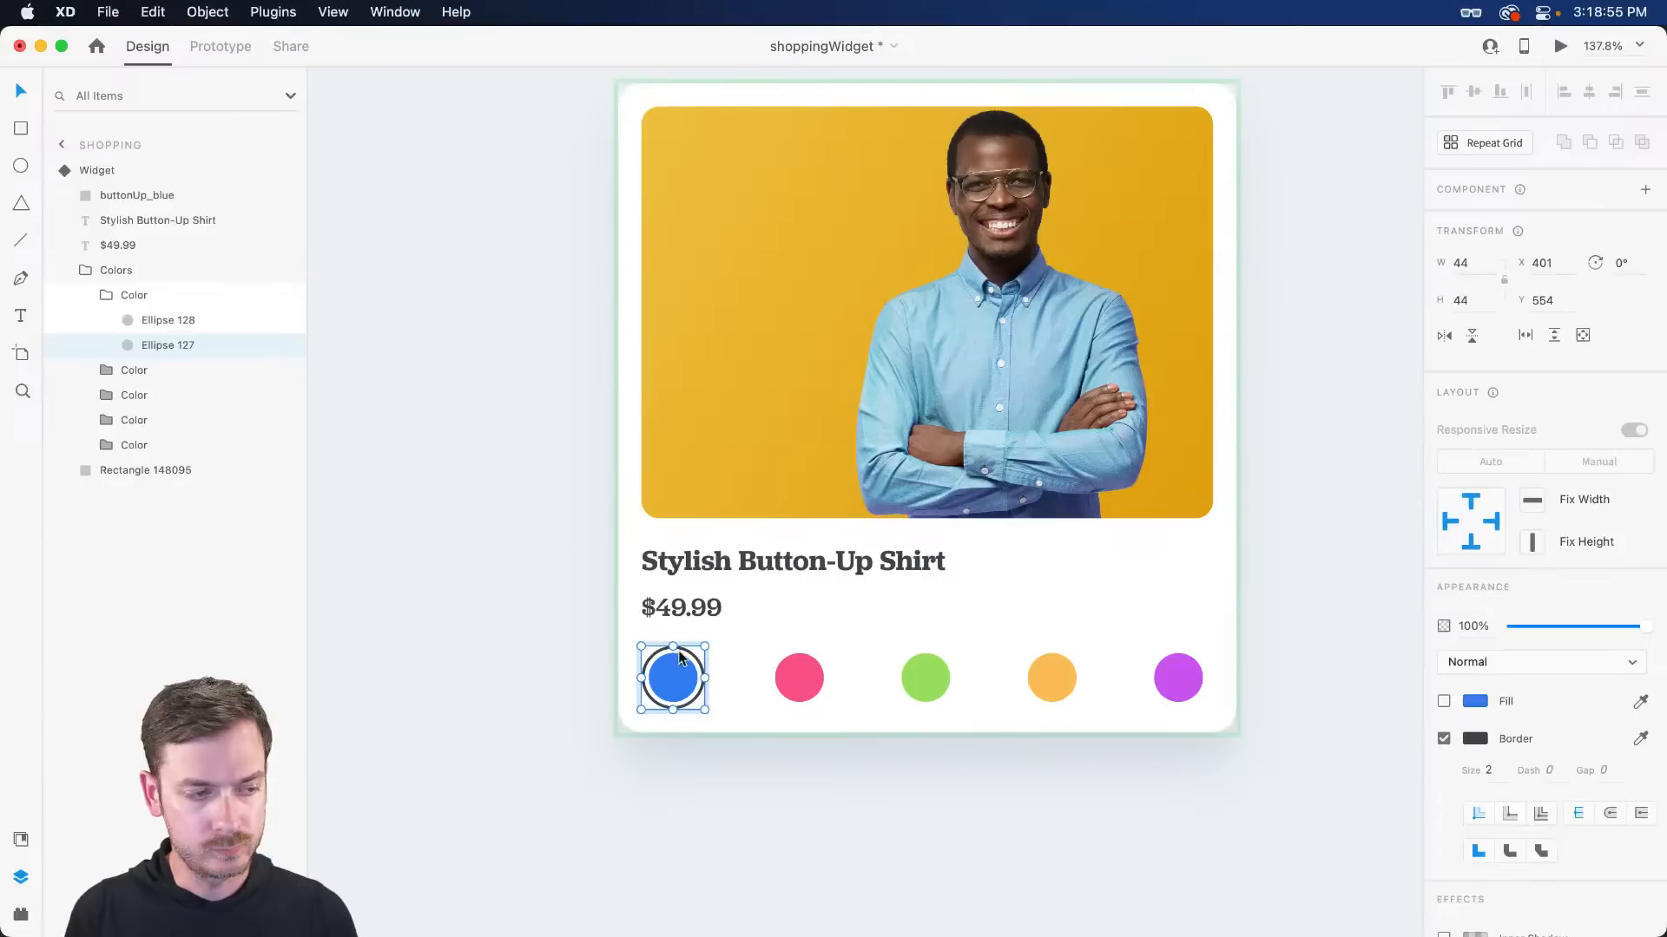
pyautogui.click(1443, 739)
pyautogui.doubleClick(1177, 675)
pyautogui.click(156, 496)
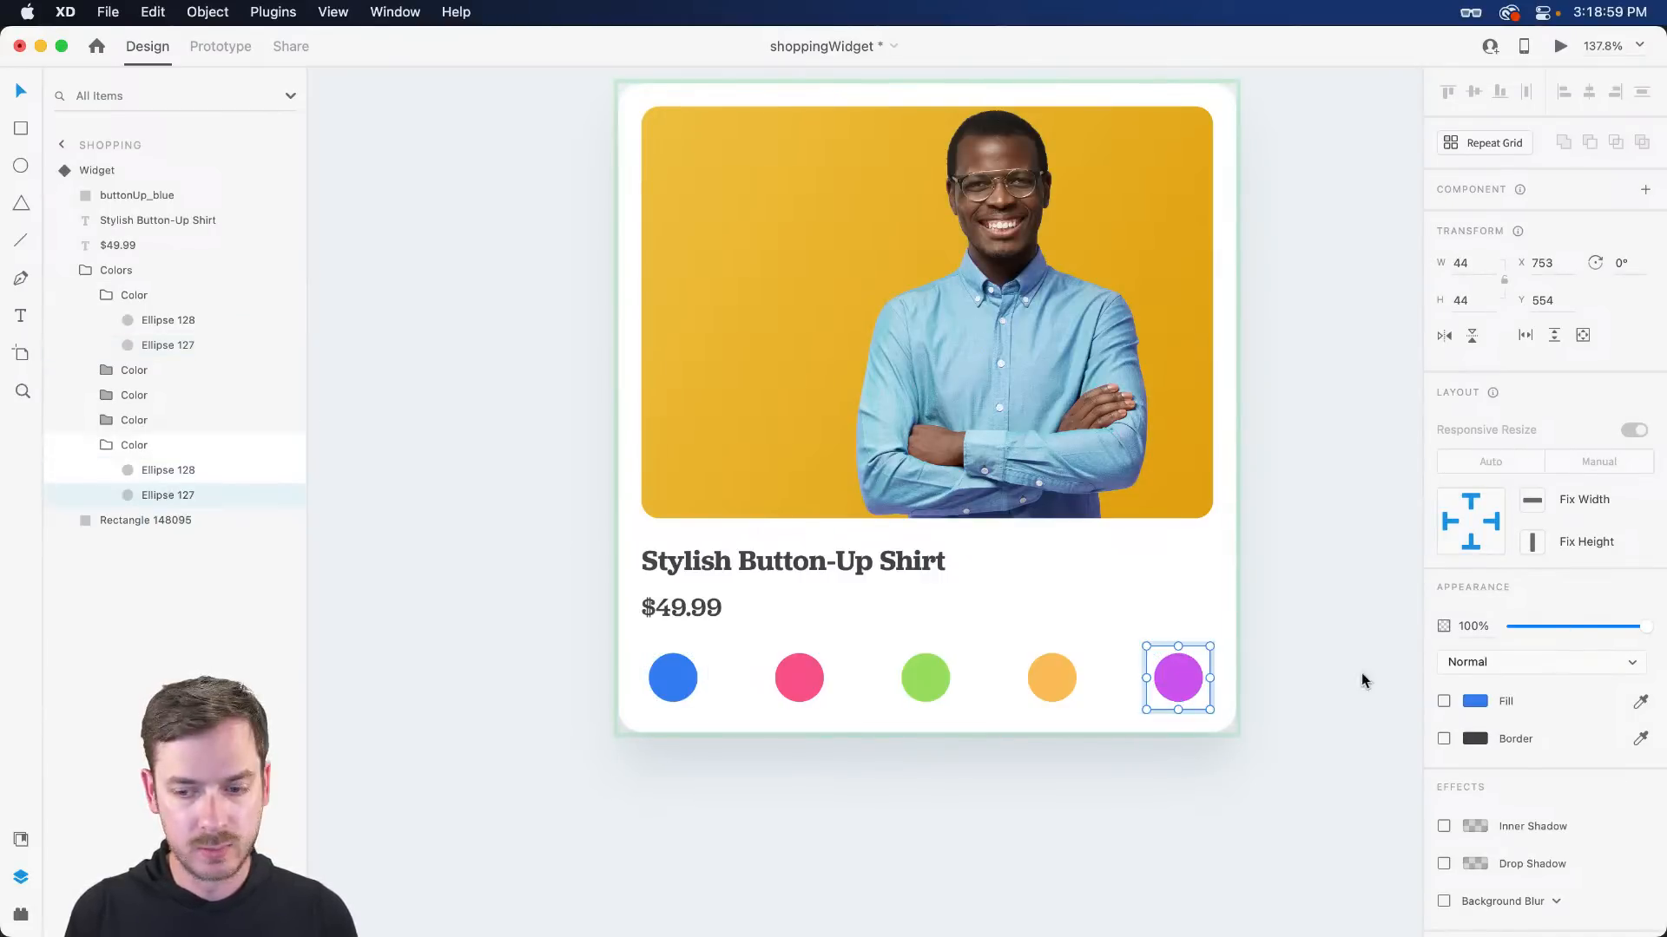
pyautogui.click(1444, 738)
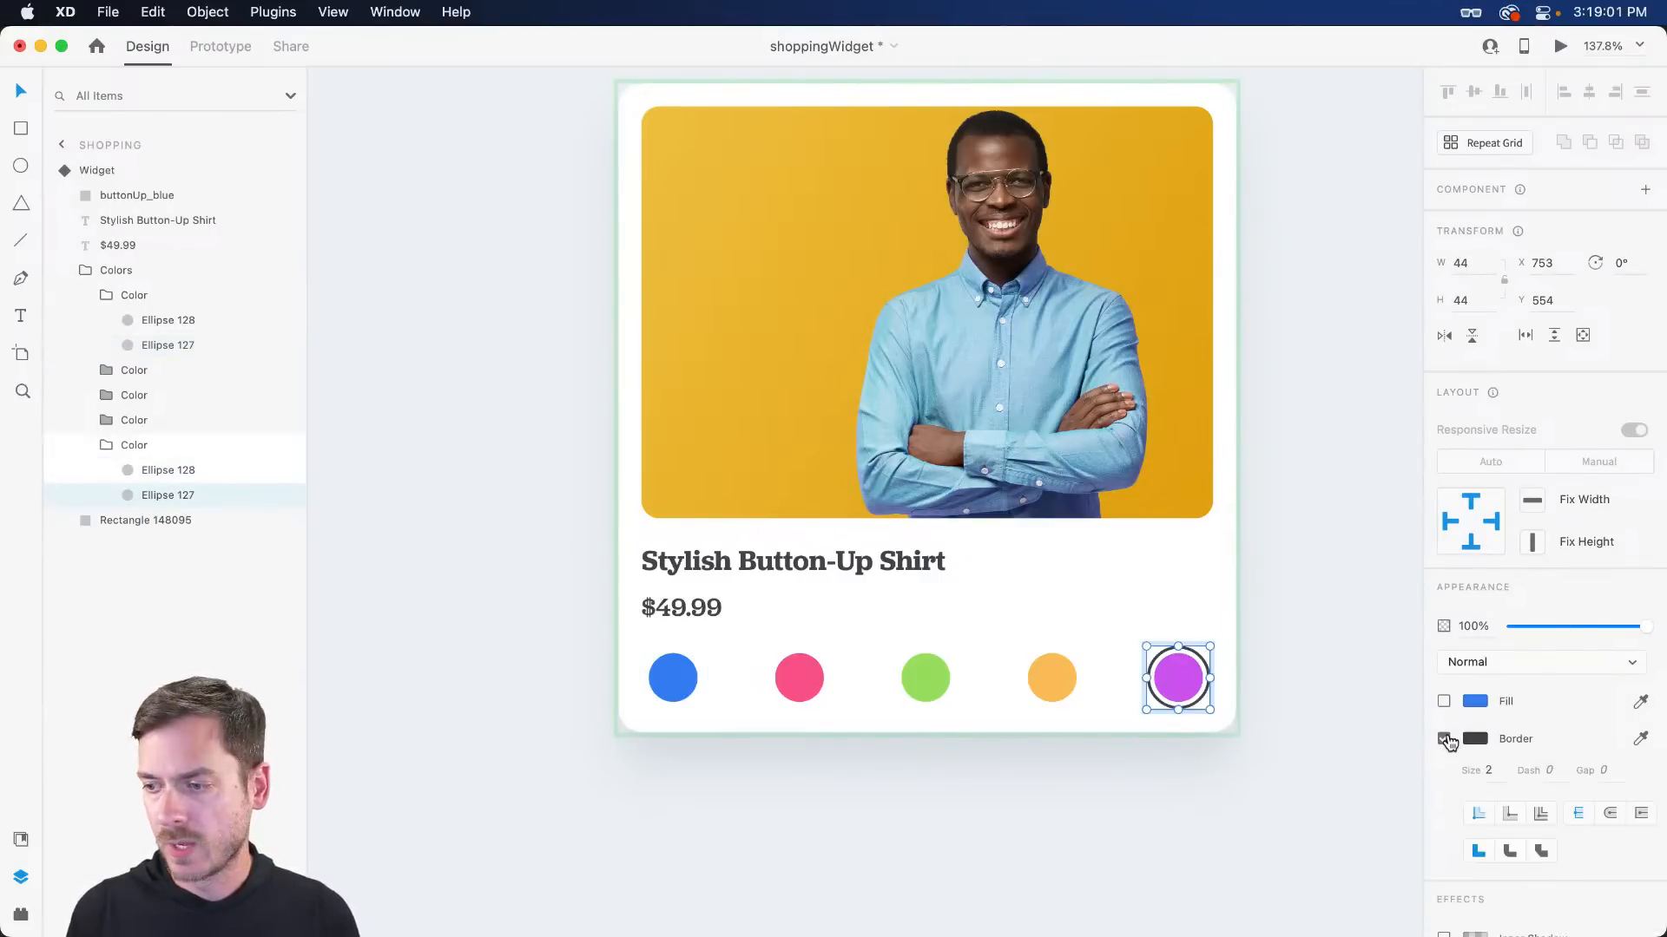
pyautogui.press('super+Tab')
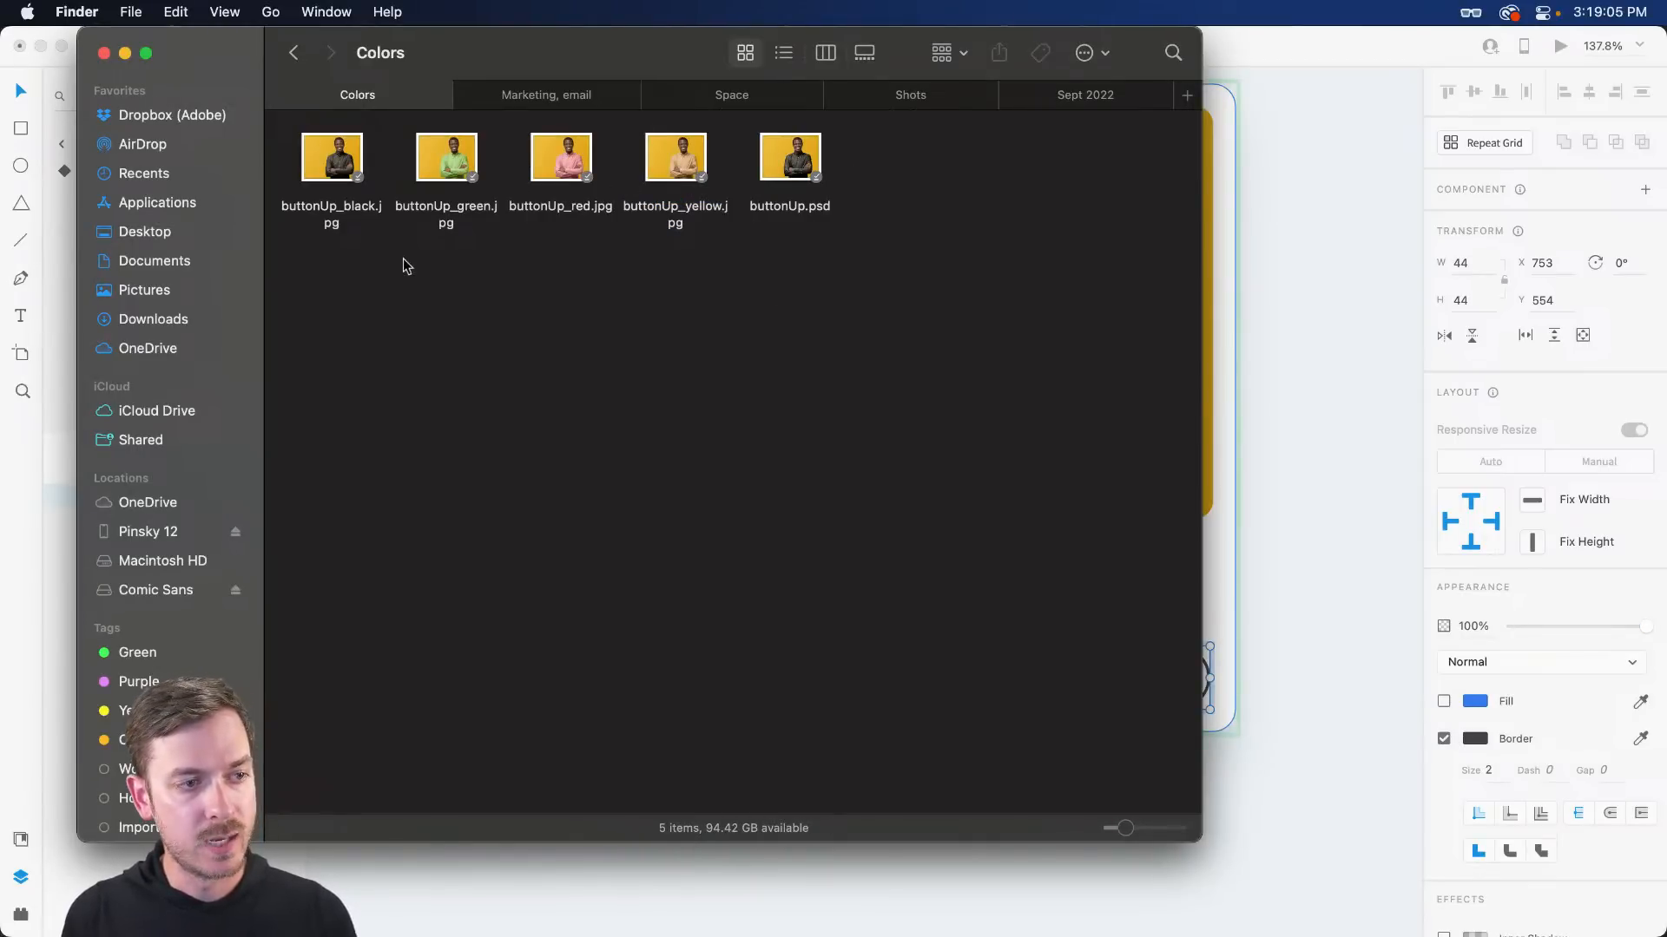
# - Quick Look buttonUp_red.jpg and buttonUp_black.jpg in Finder, then return to XD
pyautogui.click(572, 178)
pyautogui.press('space')
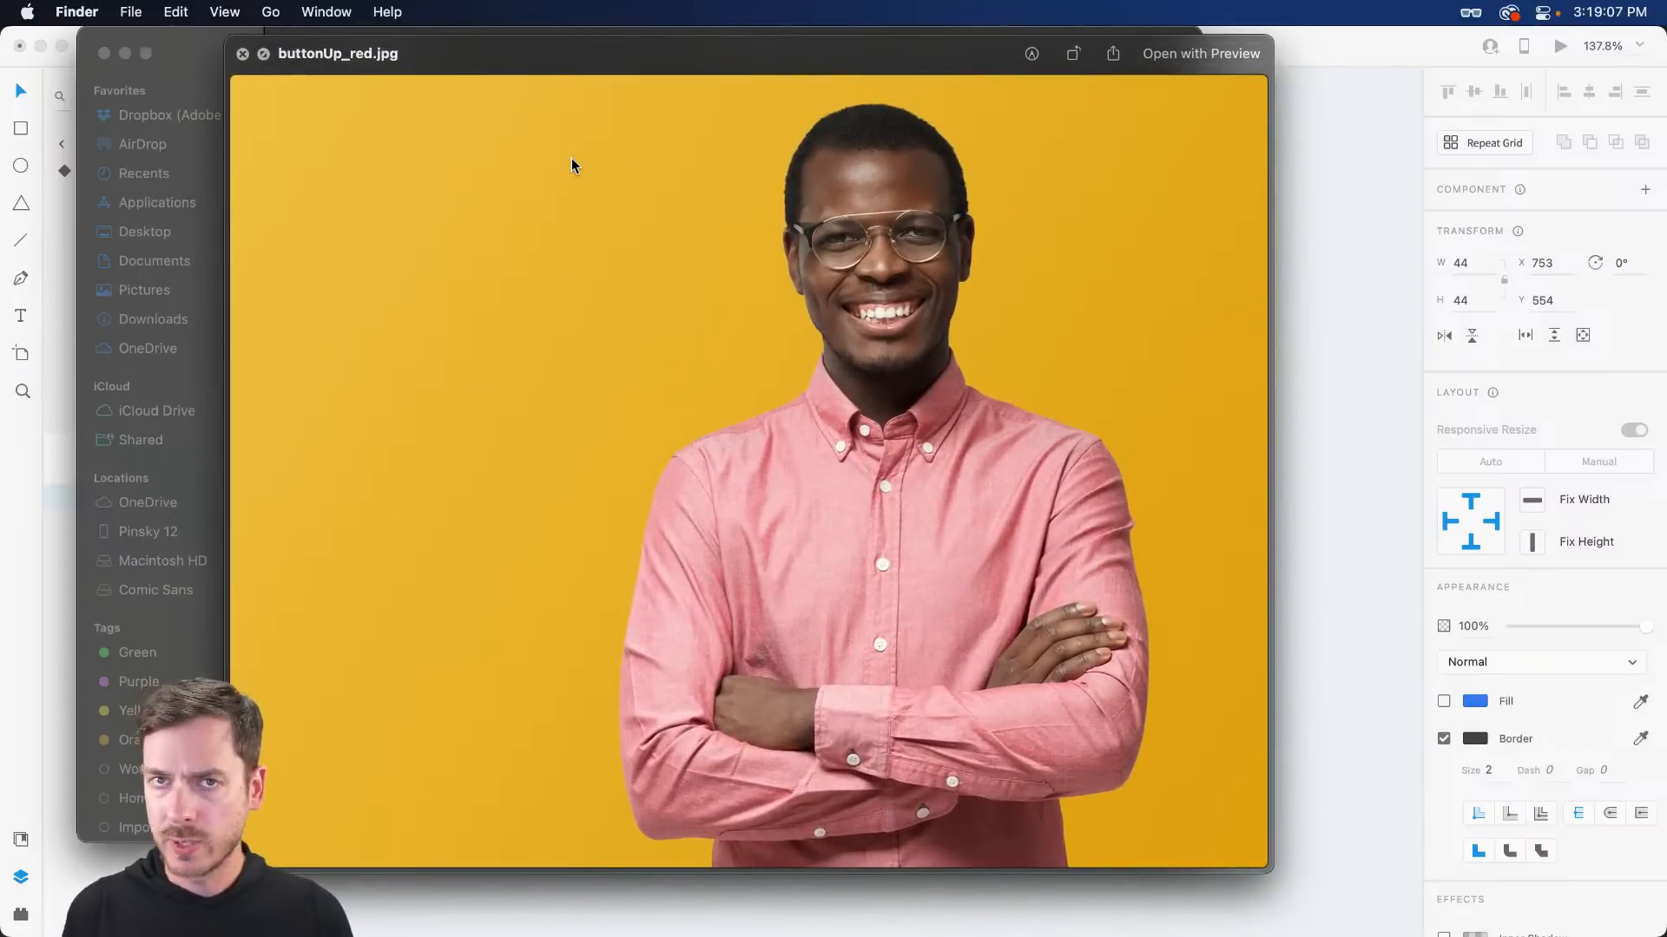
pyautogui.press('space')
pyautogui.click(335, 163)
pyautogui.press('space')
pyautogui.press('space')
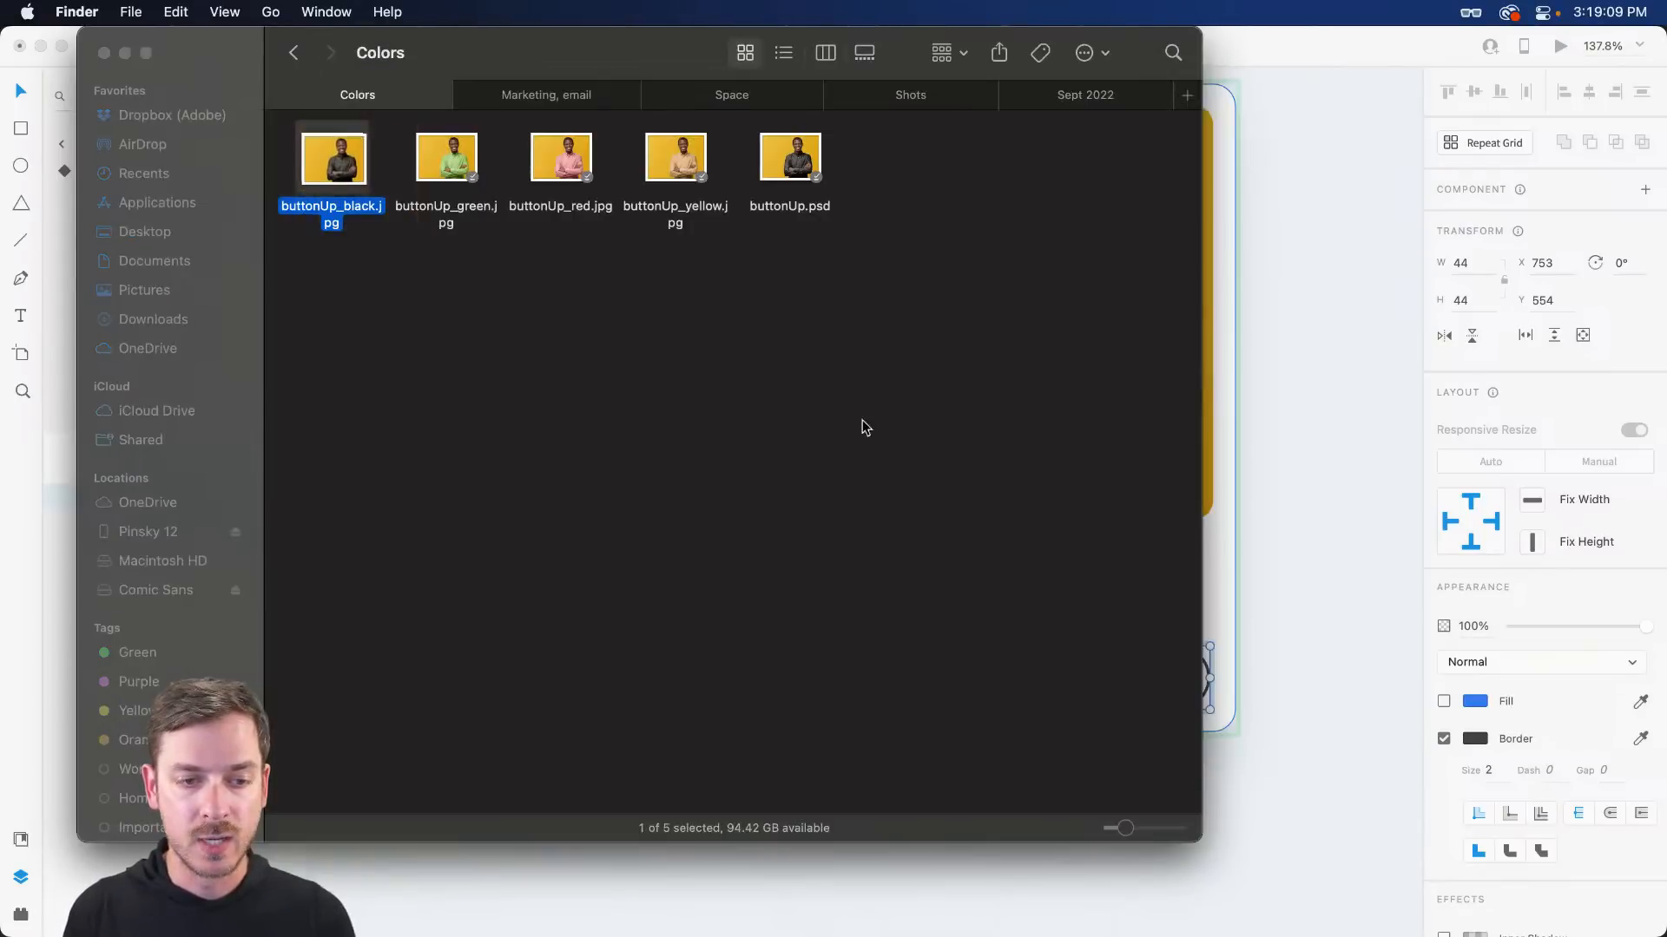
pyautogui.click(1291, 362)
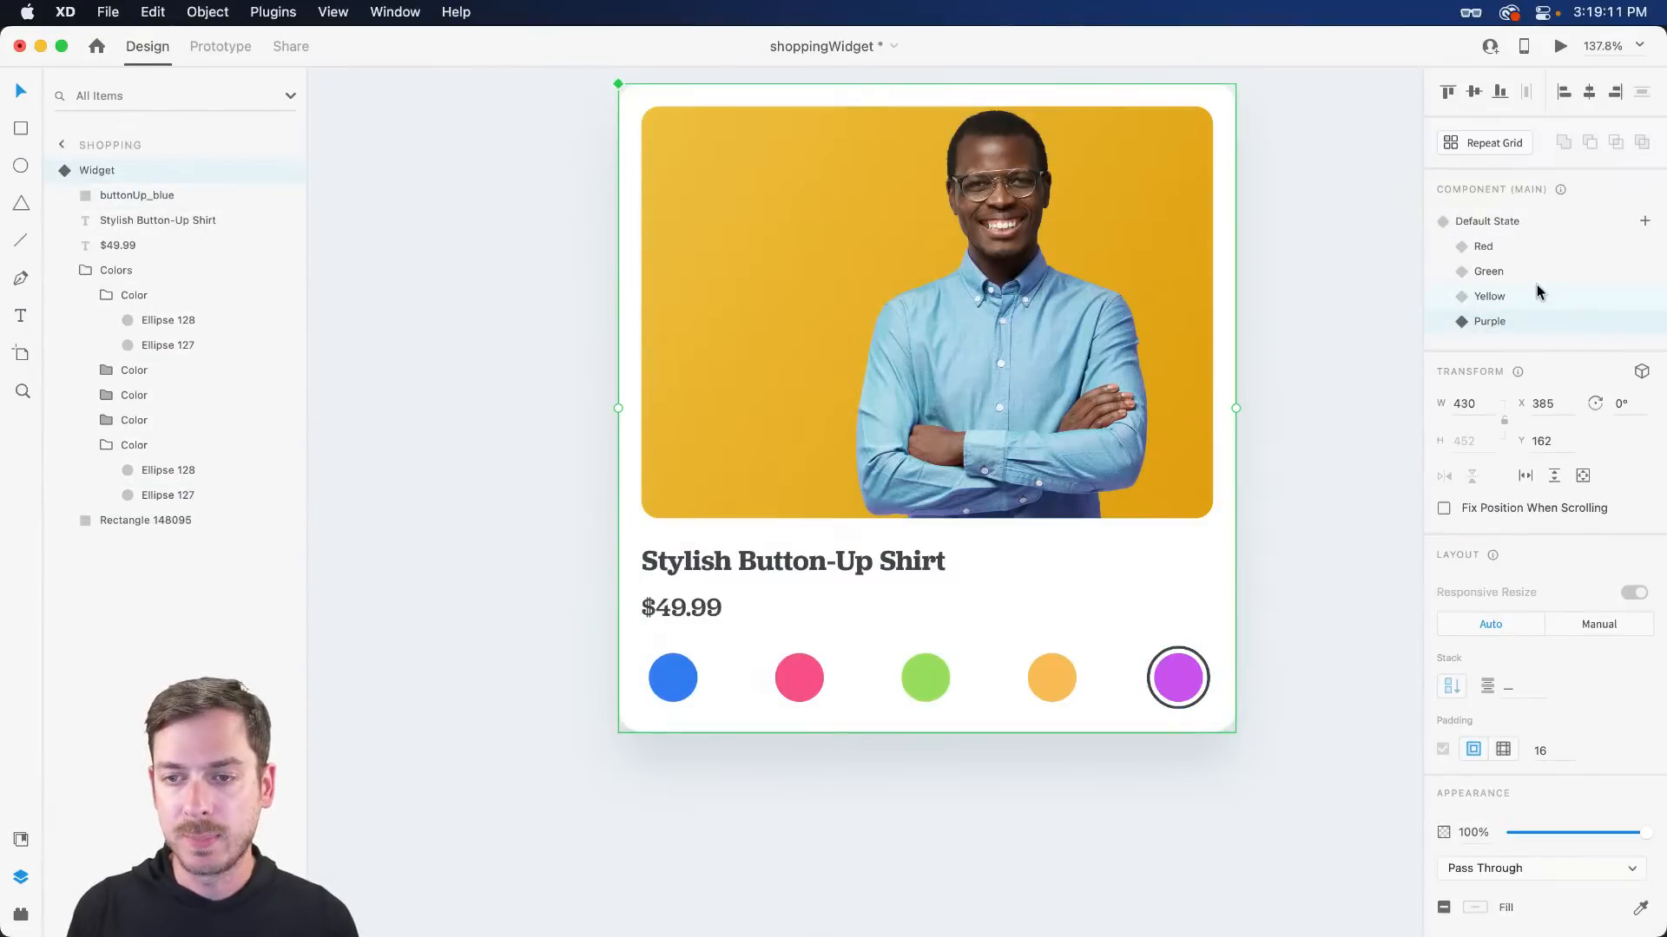
# - In the default state, change the last swatch's fill from purple #CC52F0 to near-black #2A242C
pyautogui.click(1508, 222)
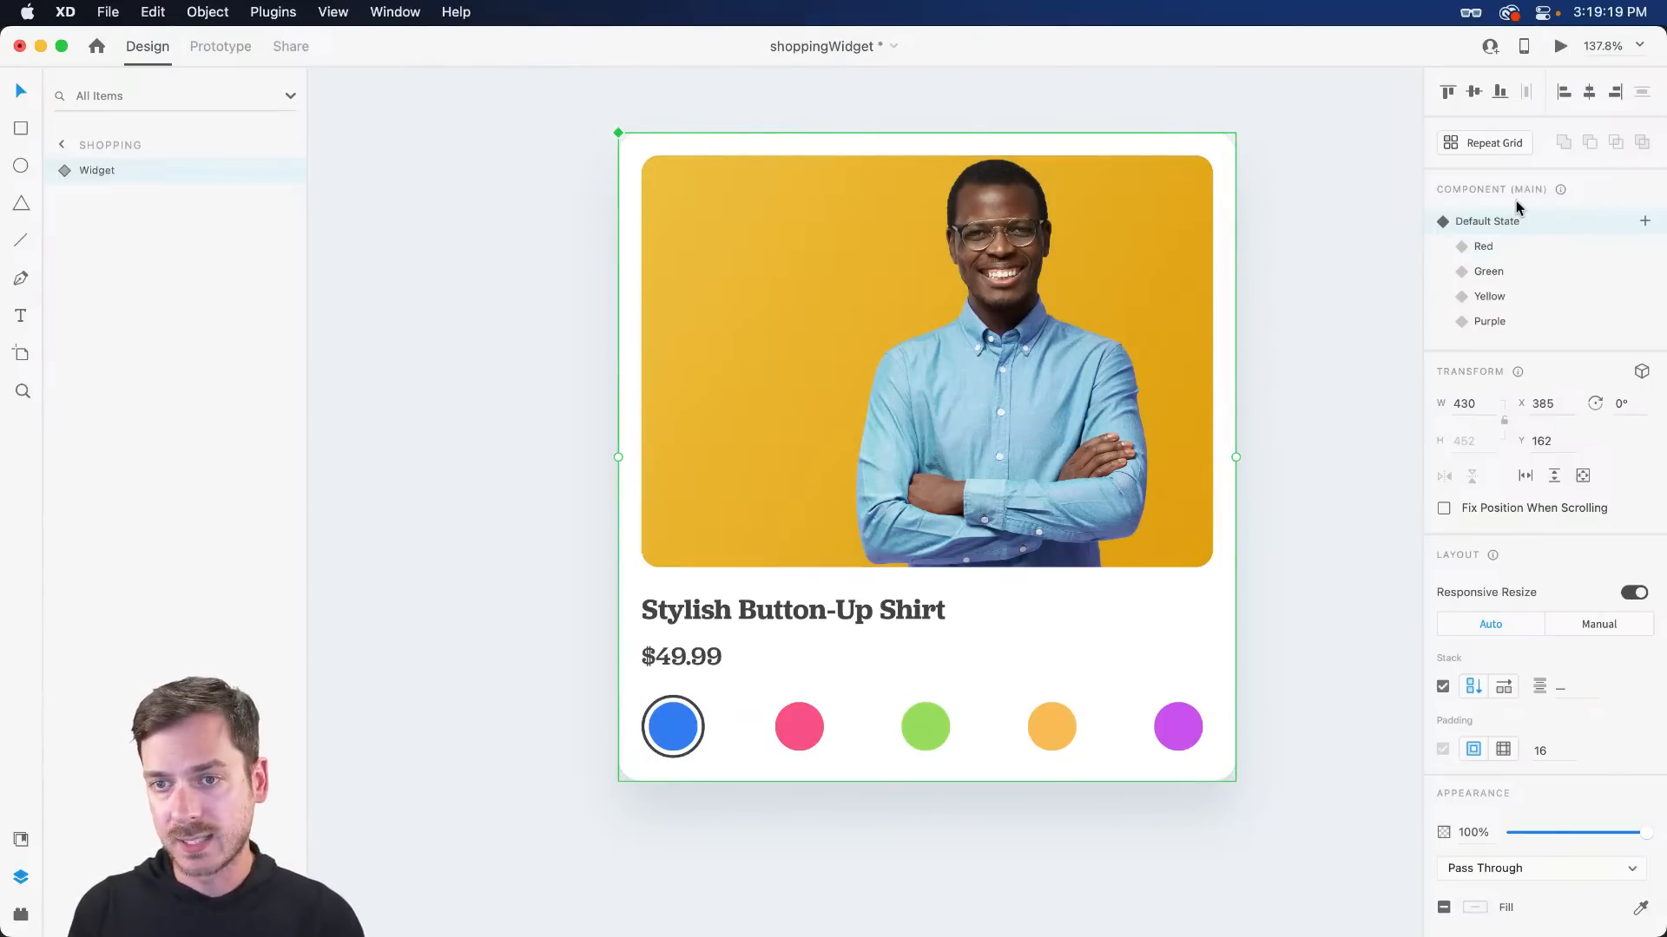
pyautogui.keyDown('super'); pyautogui.click(1181, 739); pyautogui.keyUp('super')
pyautogui.click(1469, 705)
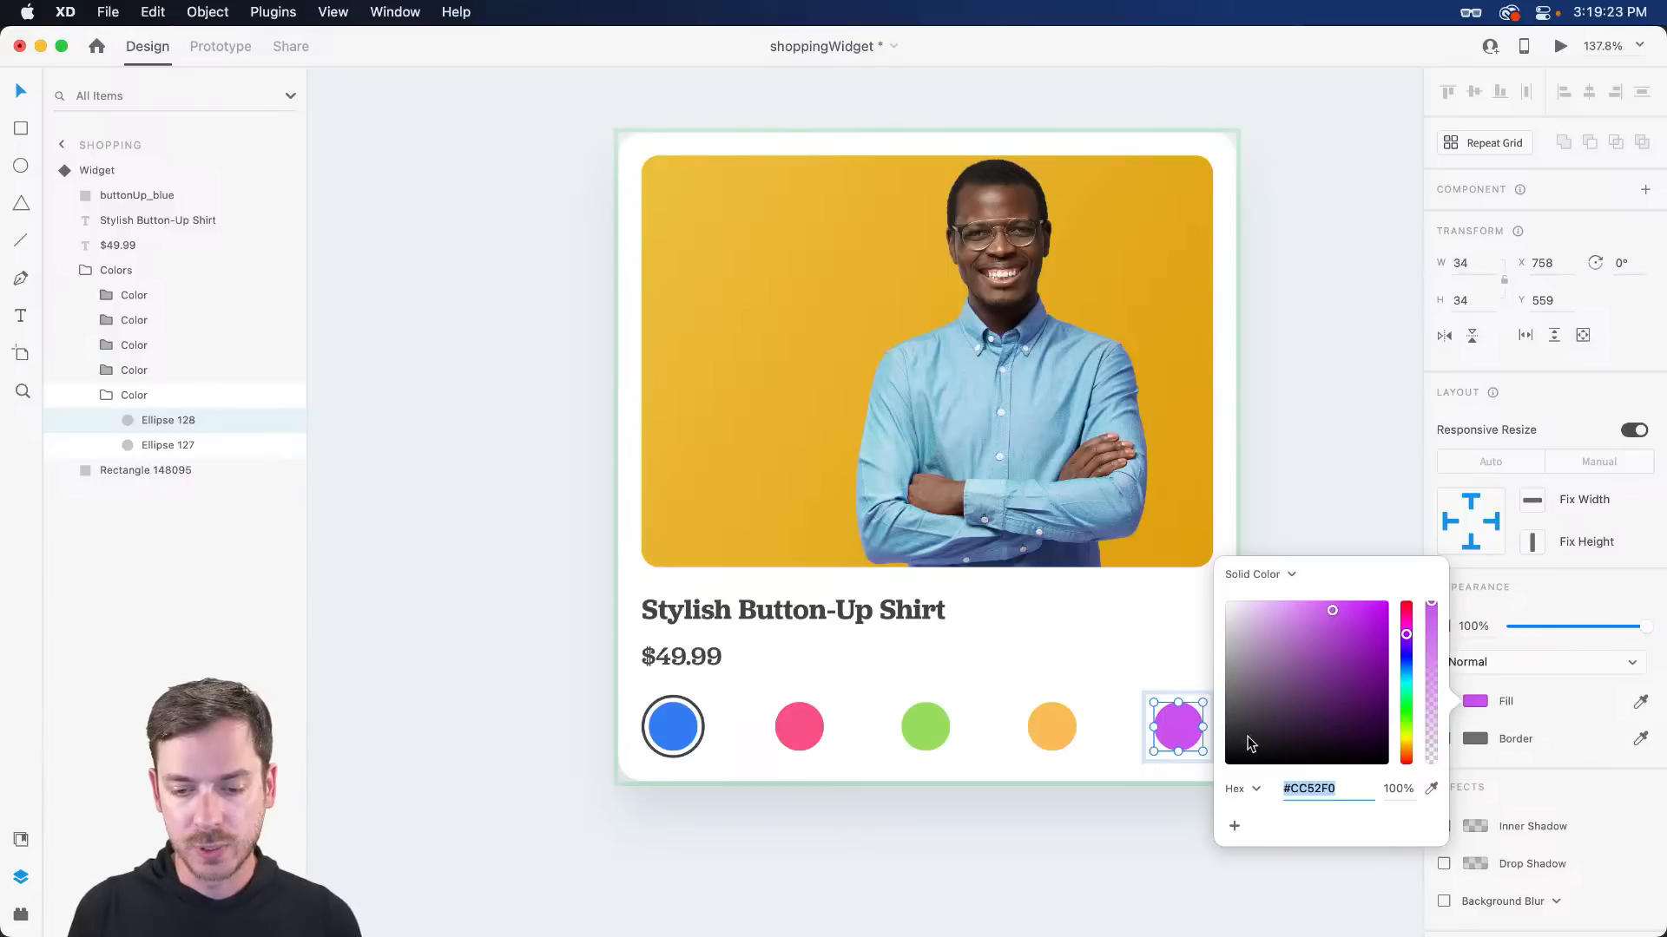
pyautogui.moveTo(1247, 736); pyautogui.dragTo(1254, 736)
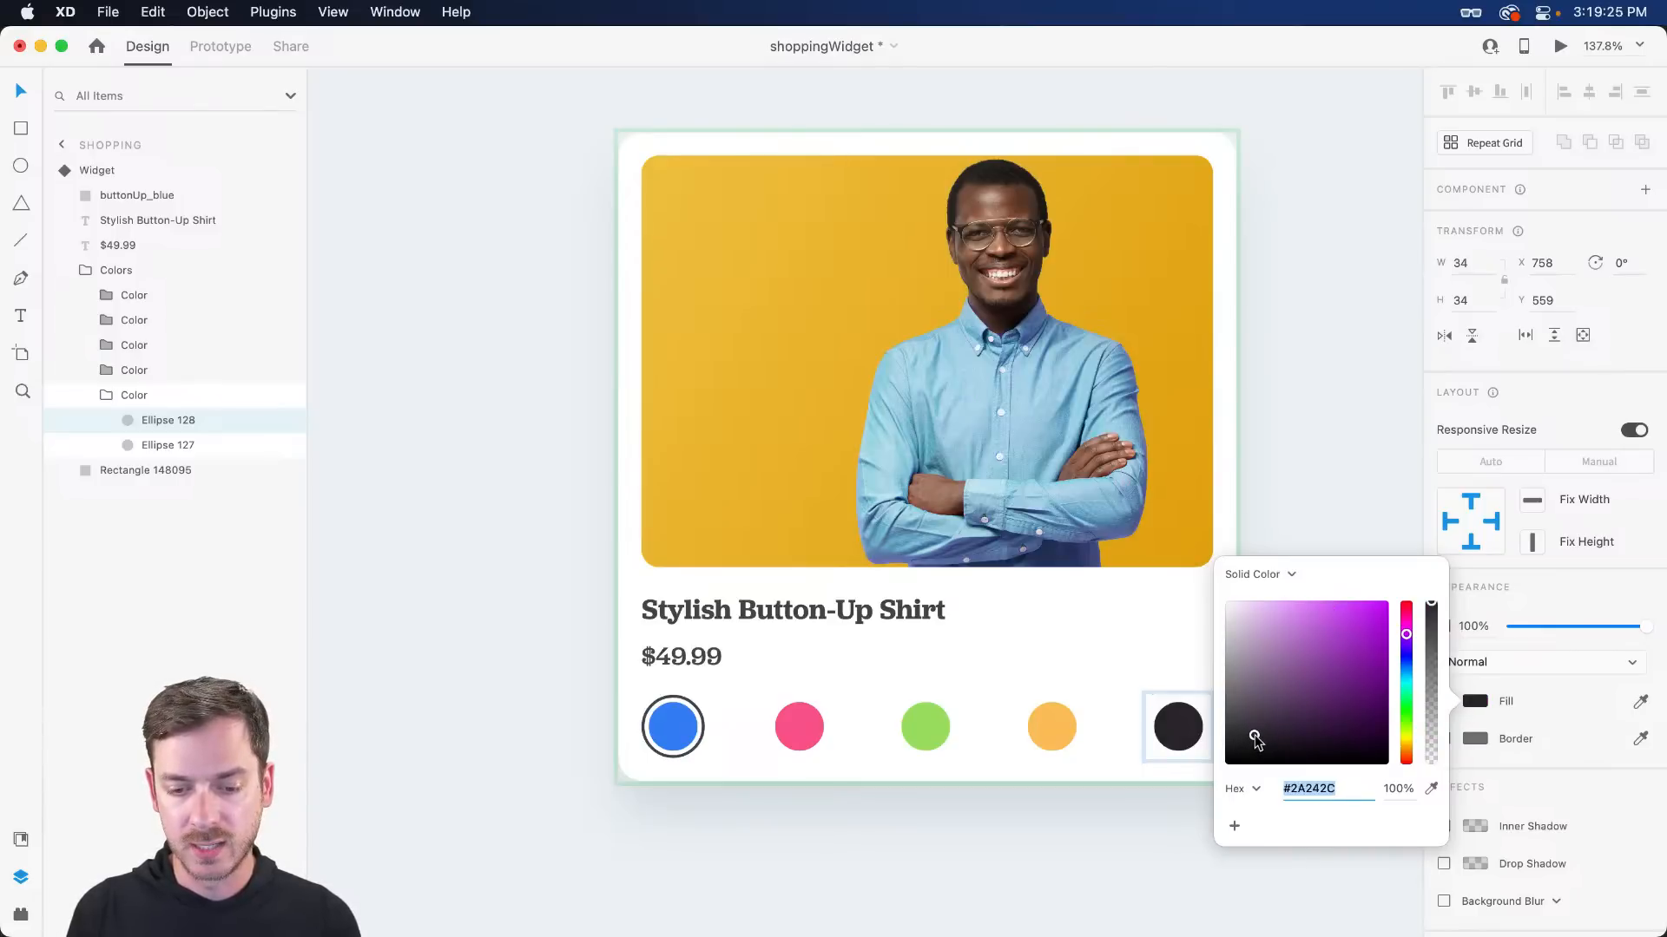
pyautogui.click(1537, 602)
pyautogui.press('Escape')
pyautogui.press('Escape')
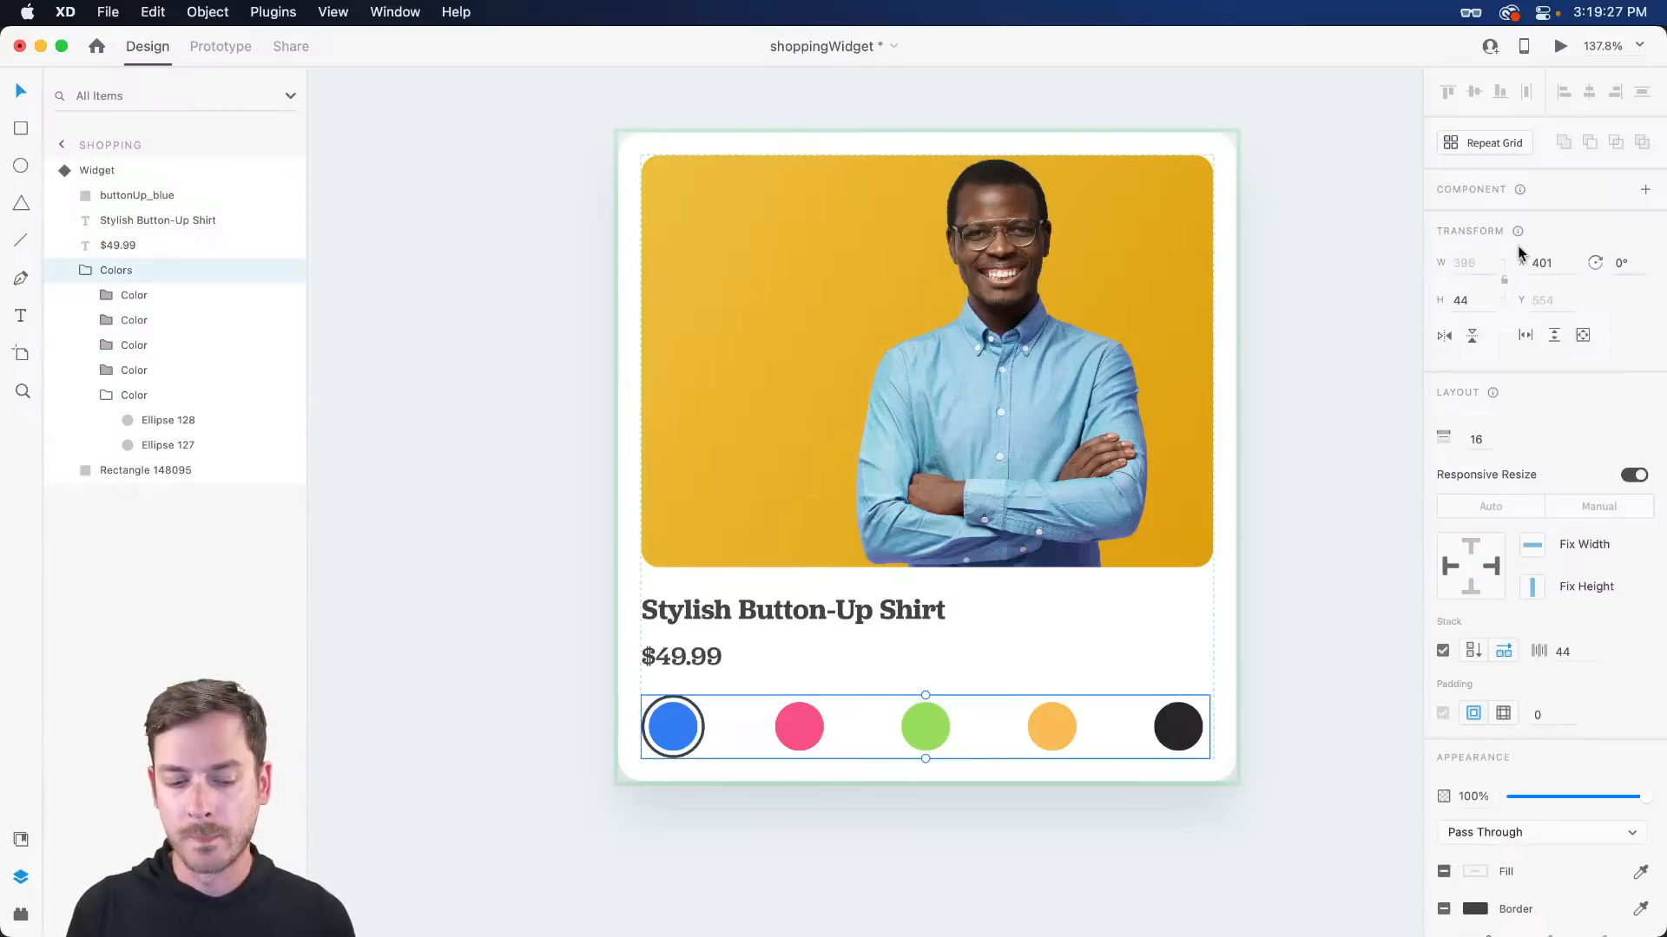
pyautogui.press('Escape')
pyautogui.click(1527, 247)
# - Rename the Purple state to Black
pyautogui.click(1528, 272)
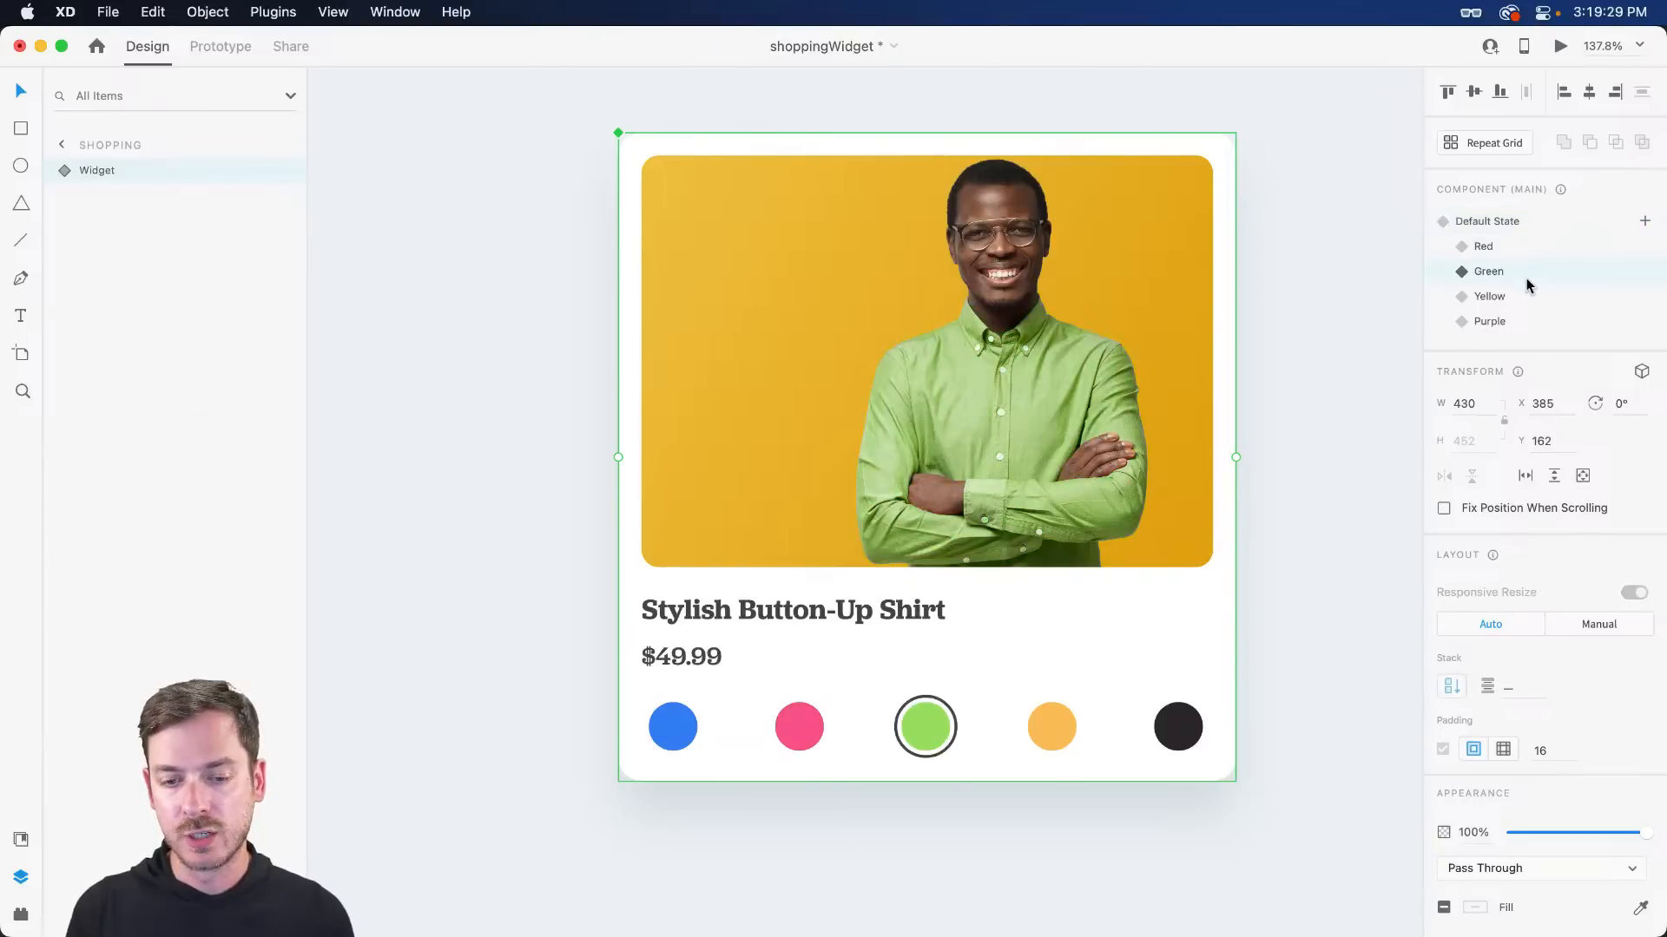
pyautogui.click(1519, 298)
pyautogui.click(1513, 322)
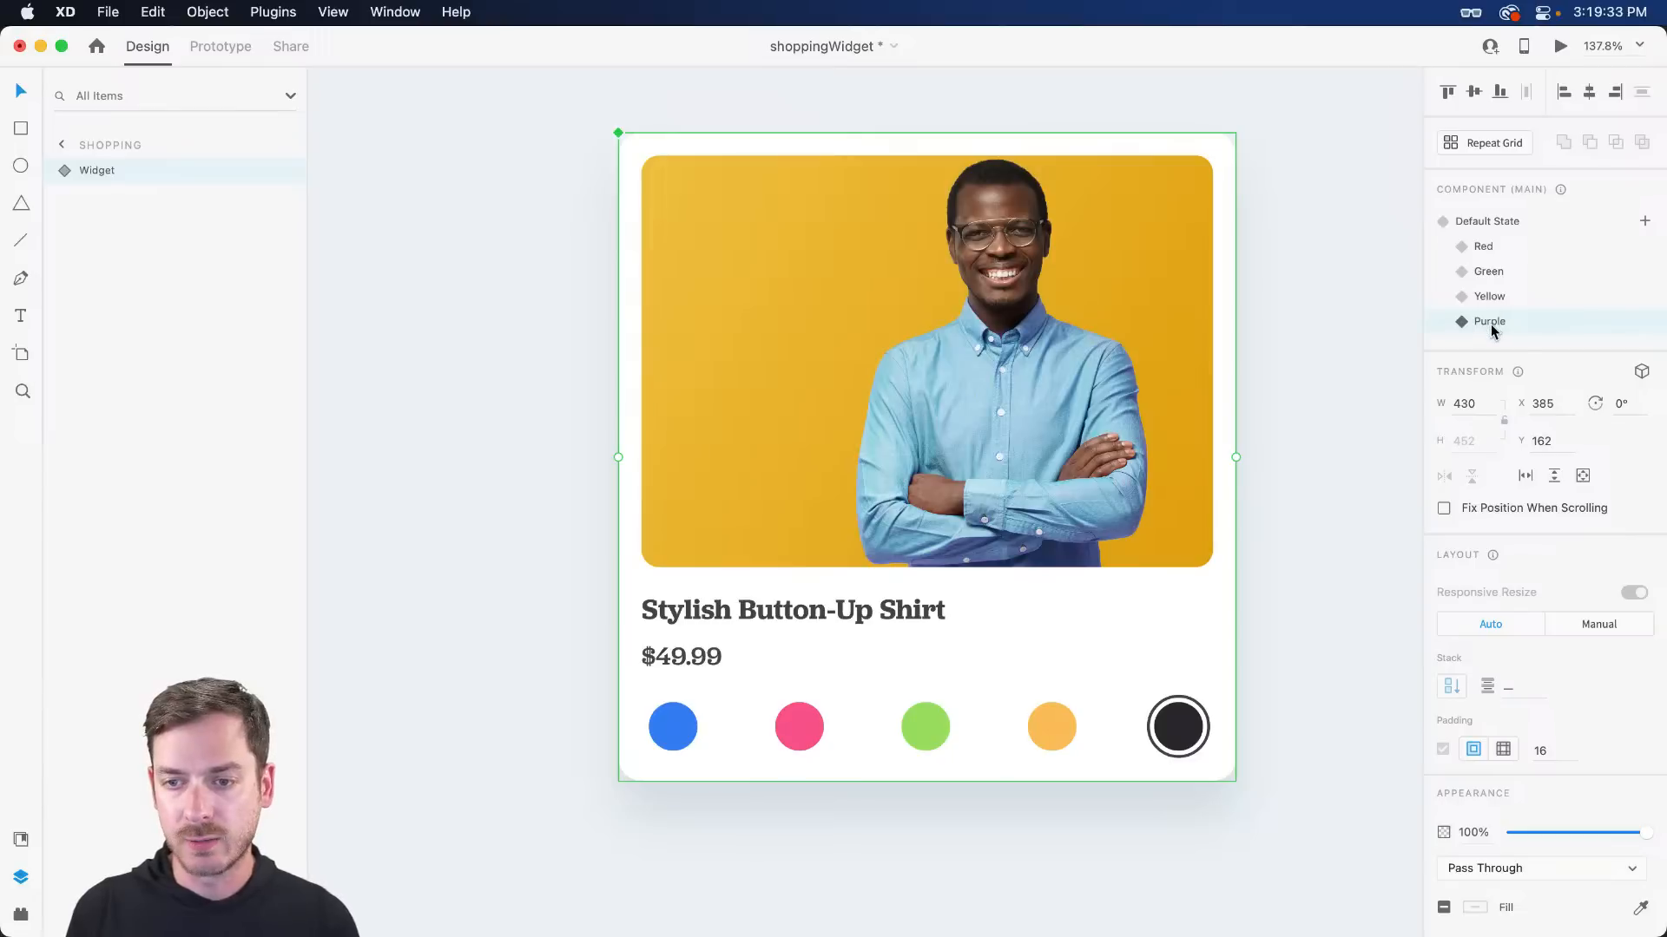
pyautogui.doubleClick(1491, 322)
pyautogui.write('Black')
pyautogui.press('Return')
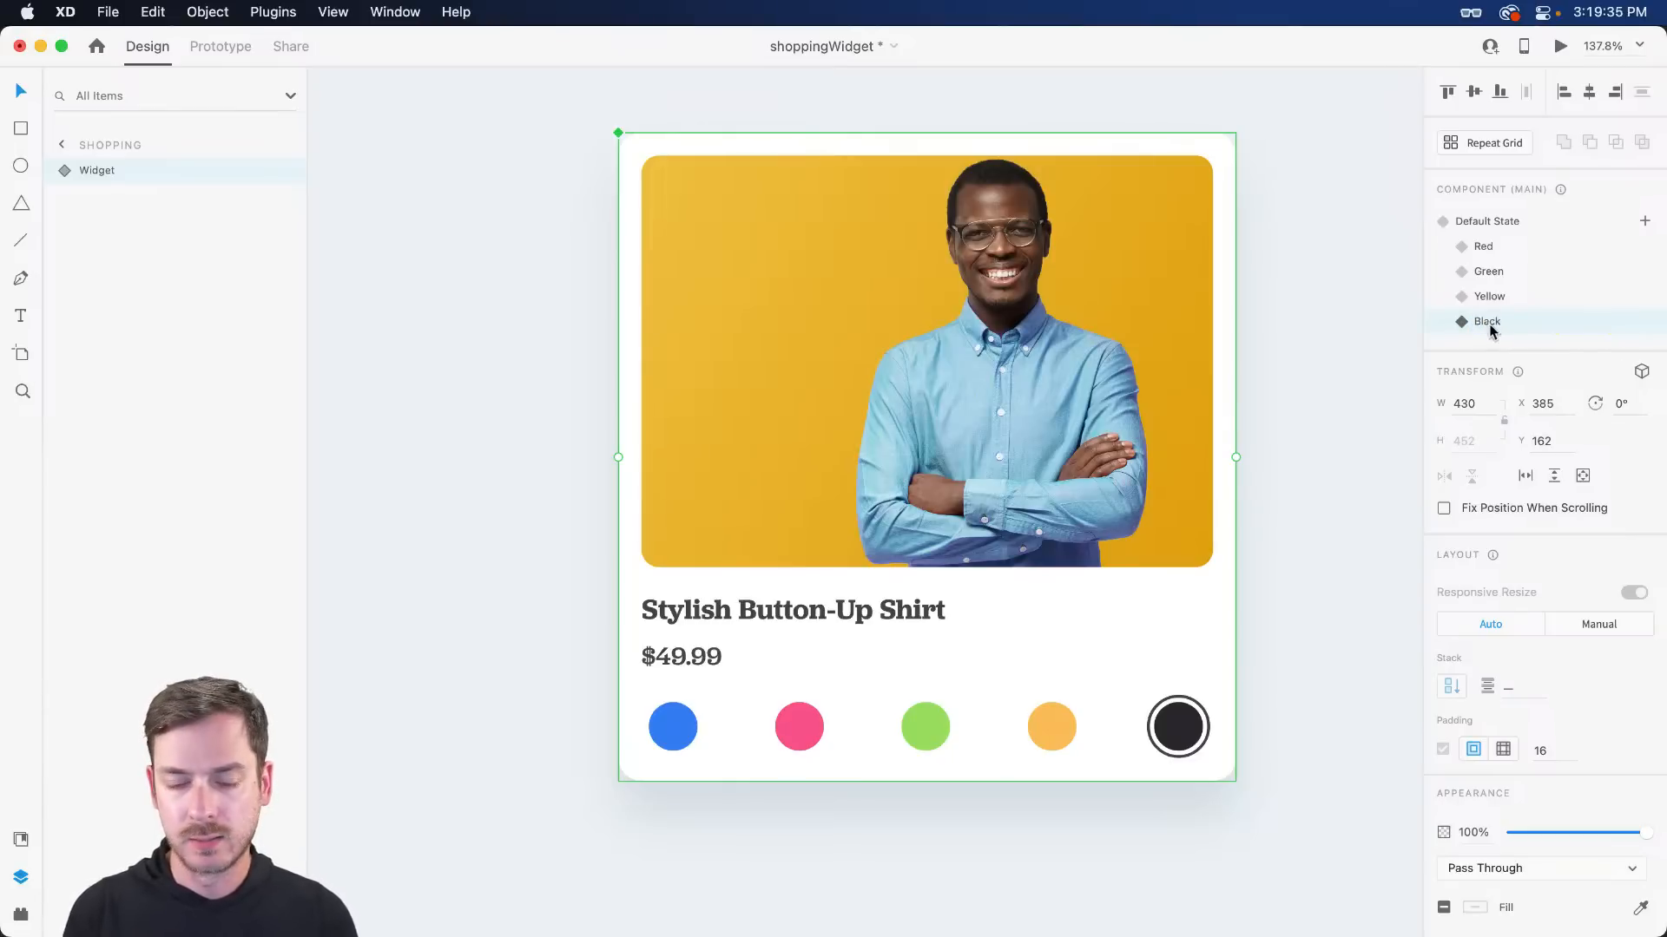
# - Drop buttonUp_black.jpg onto the Black state's card image
pyautogui.press('super+Tab')
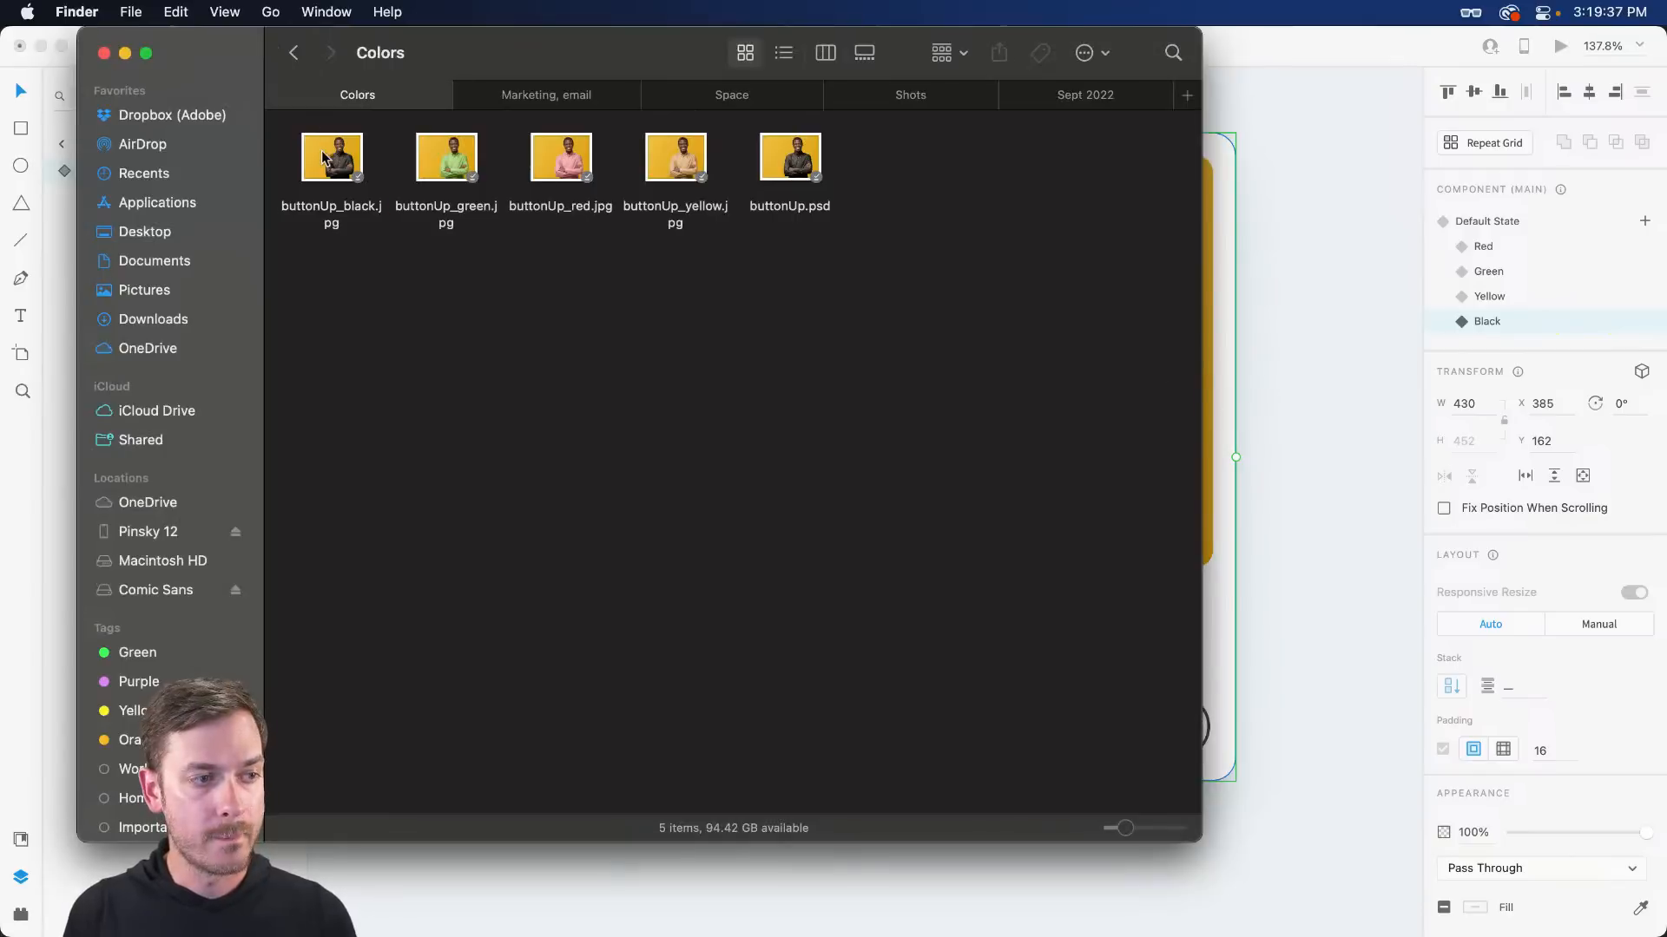
pyautogui.moveTo(322, 157); pyautogui.dragTo(1038, 367)
pyautogui.click(1243, 431)
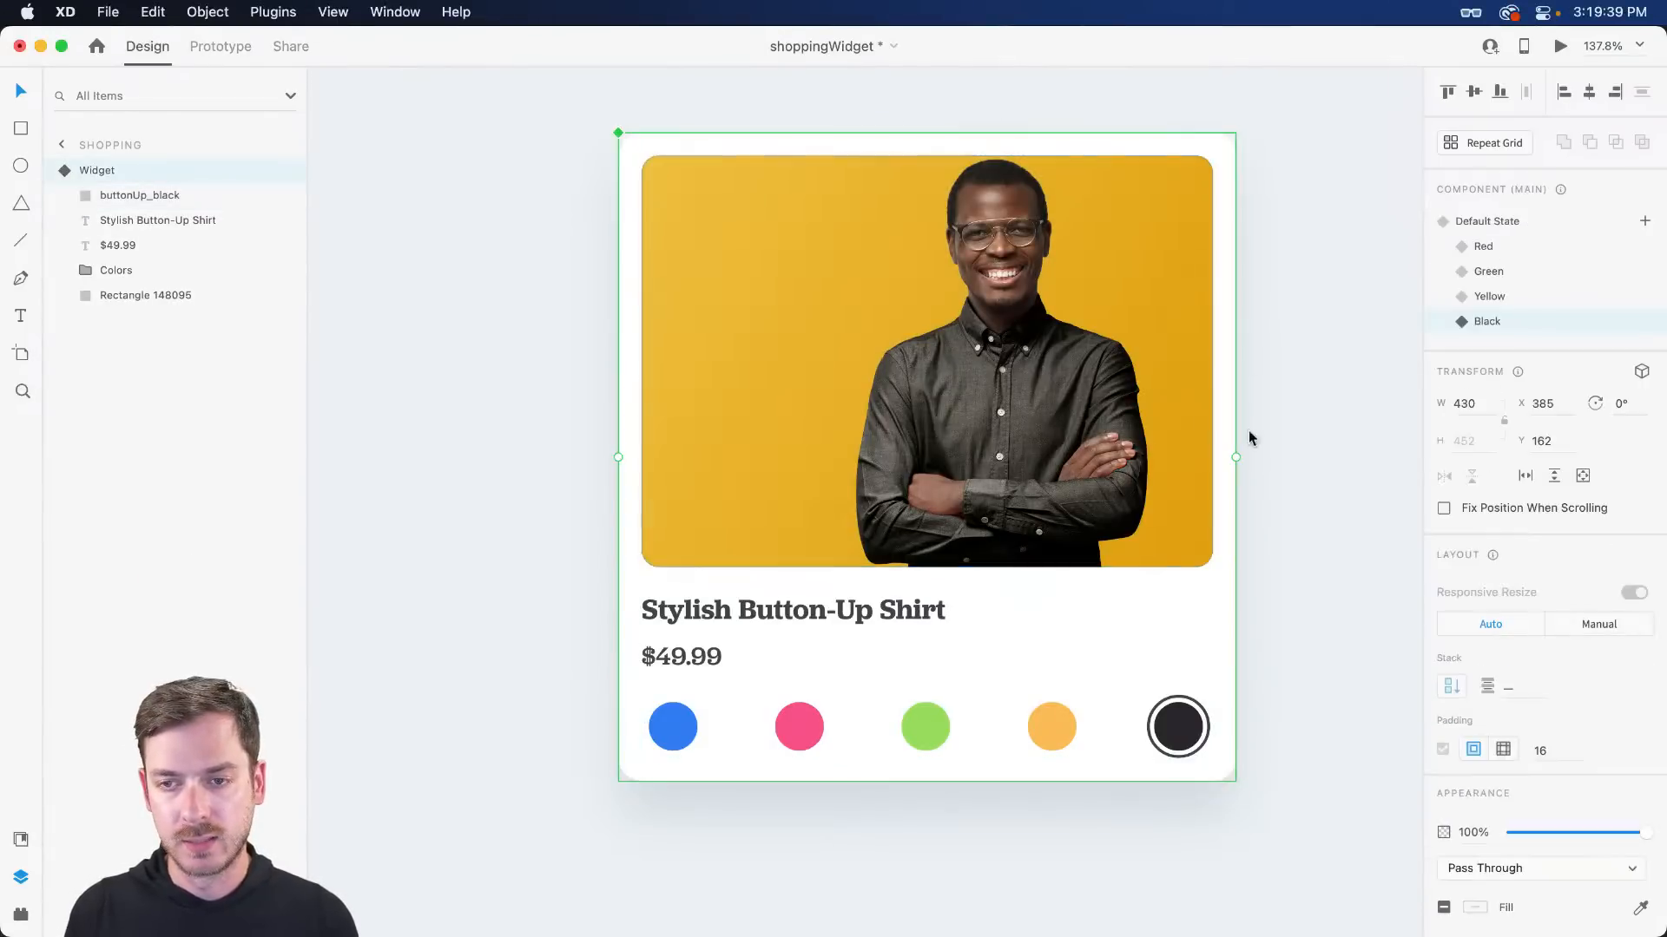
pyautogui.click(1512, 227)
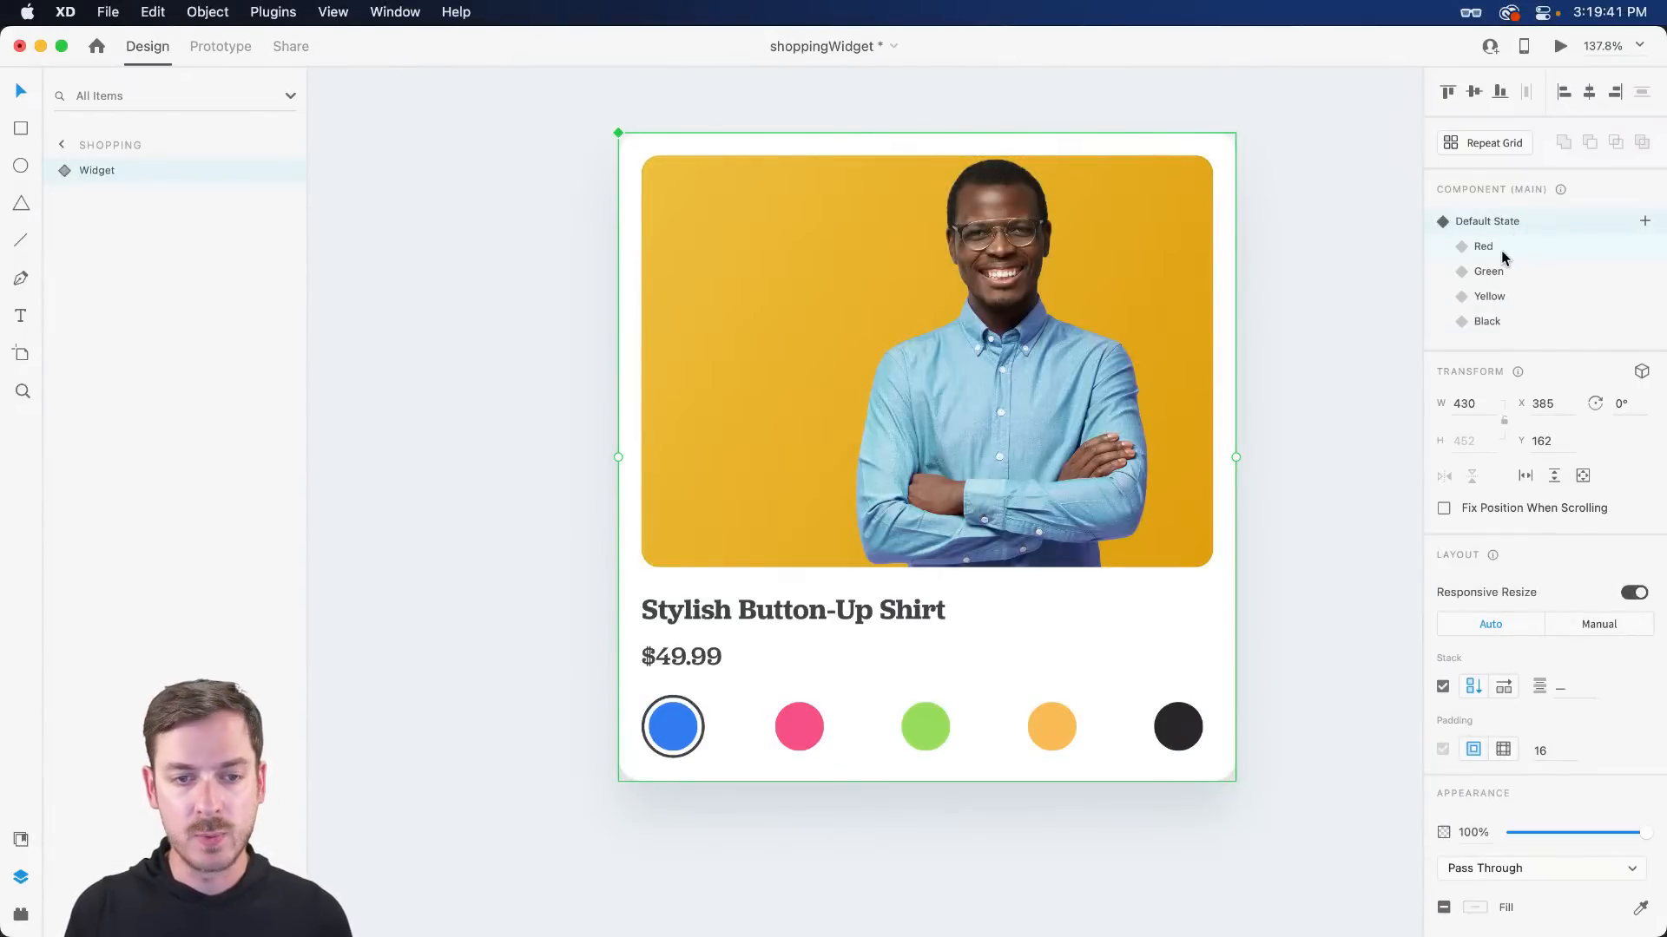
# - Check the Red, Green, Yellow and Black states' shirts, then select the widget in Default State
pyautogui.click(1501, 249)
pyautogui.click(1506, 273)
pyautogui.click(1508, 298)
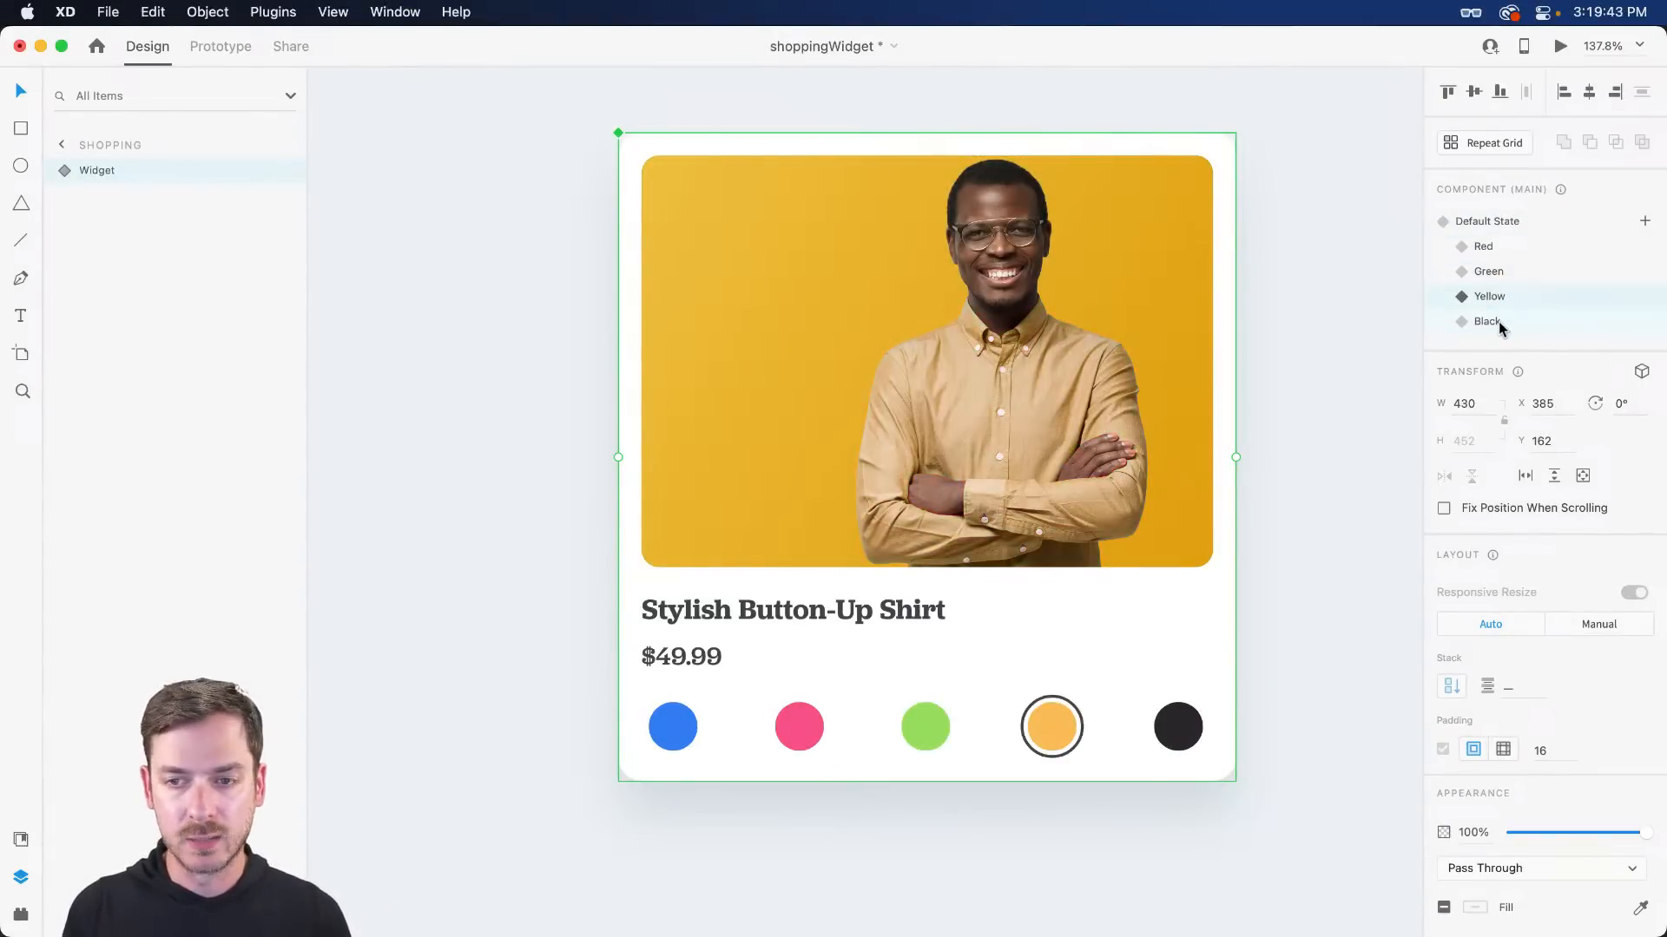
pyautogui.click(1499, 323)
pyautogui.click(1500, 300)
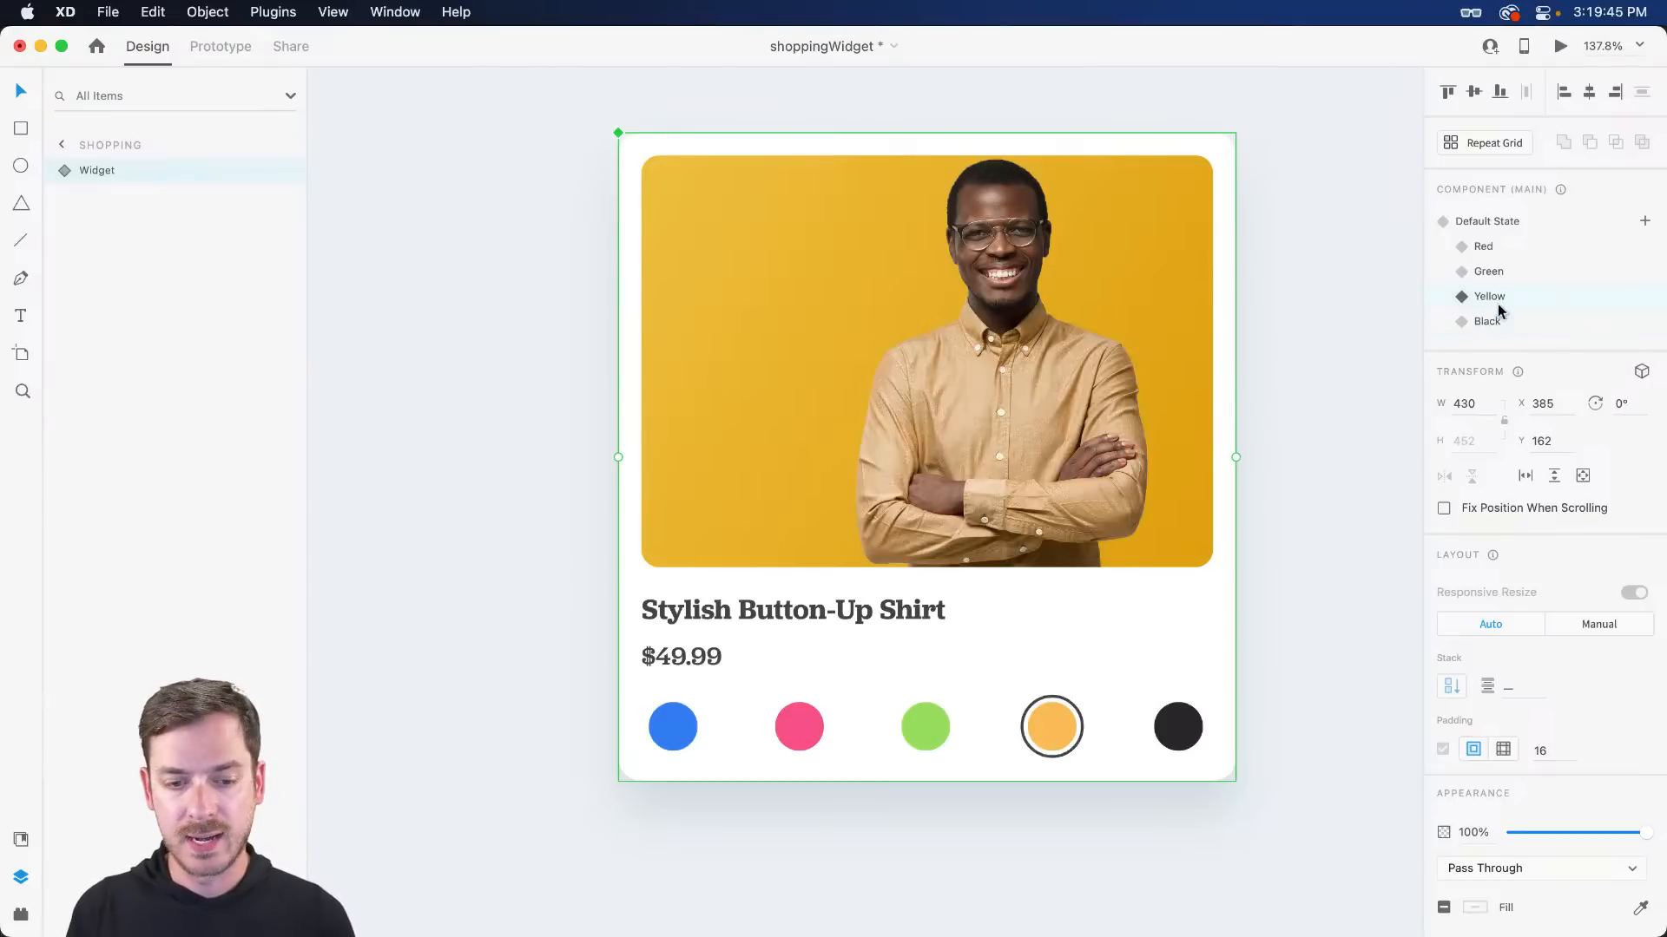
pyautogui.click(1501, 274)
pyautogui.click(1502, 246)
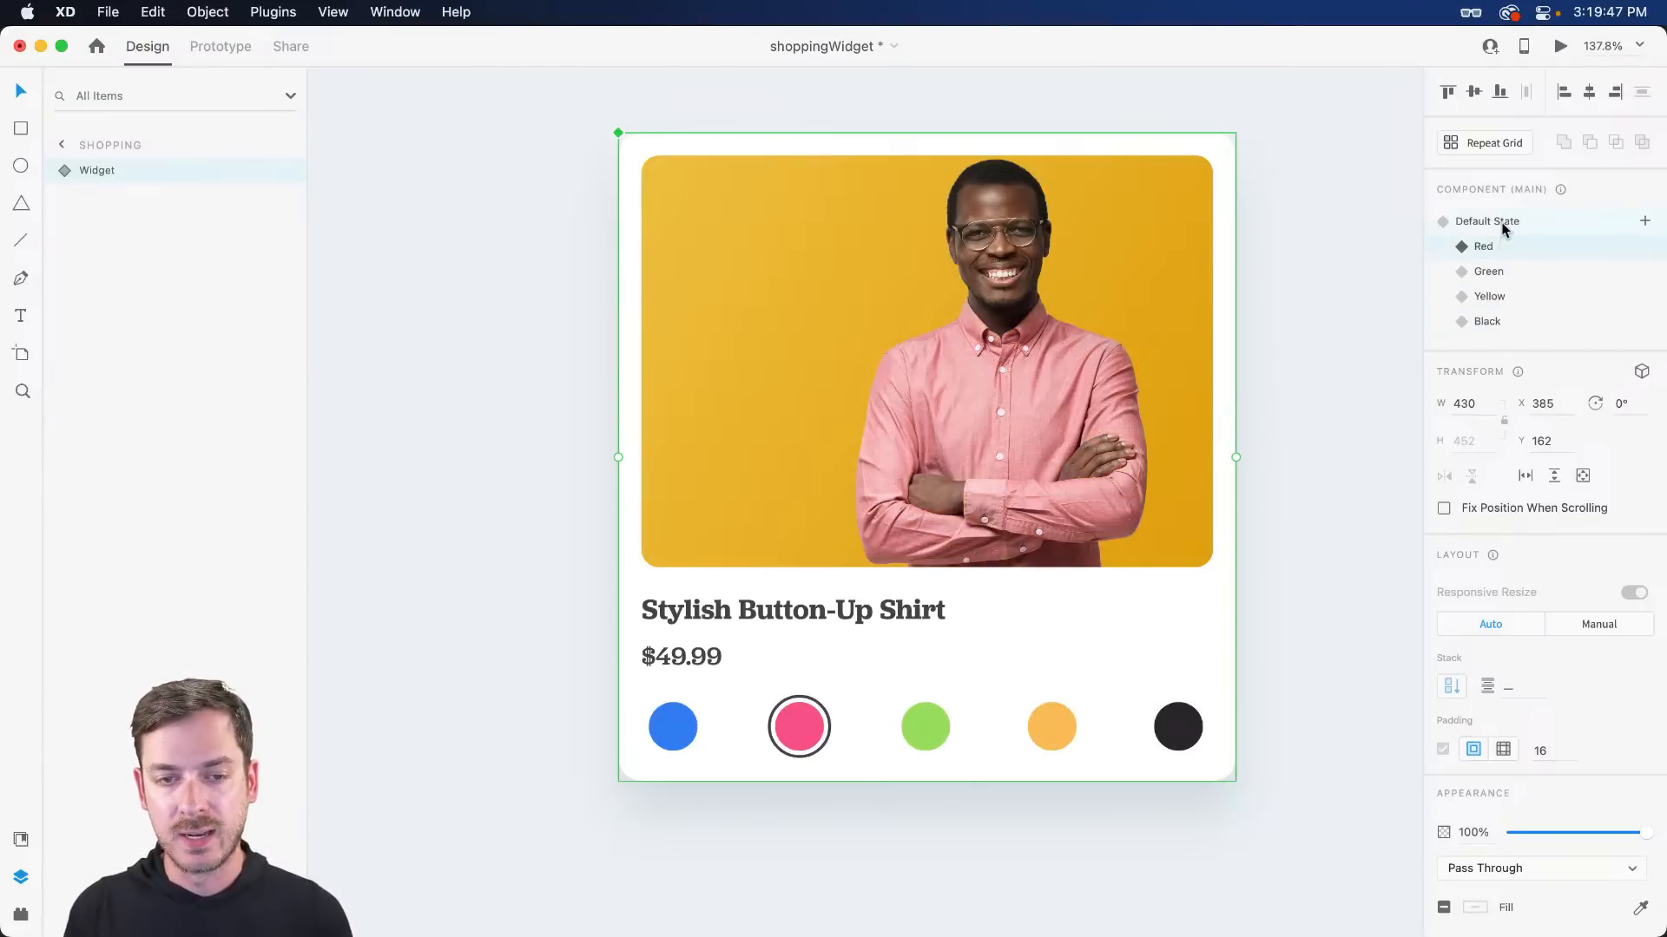
pyautogui.click(1504, 224)
pyautogui.click(972, 376)
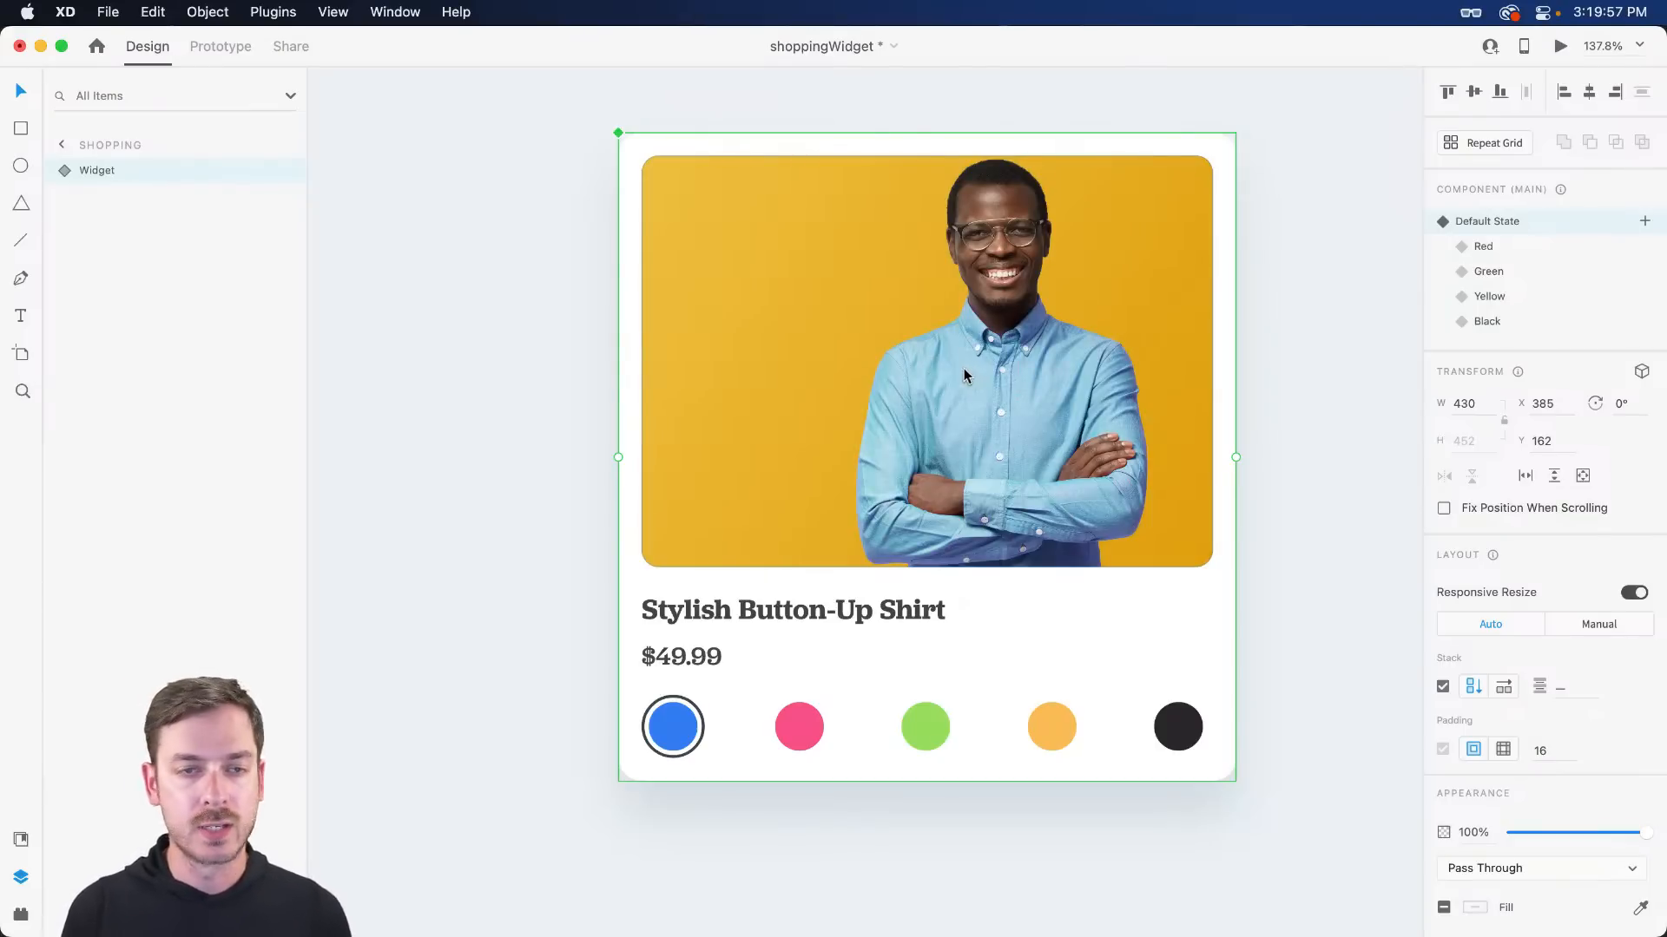
# - In Prototype mode, zoom in and select the pink swatch's Color group inside Colors
pyautogui.click(231, 51)
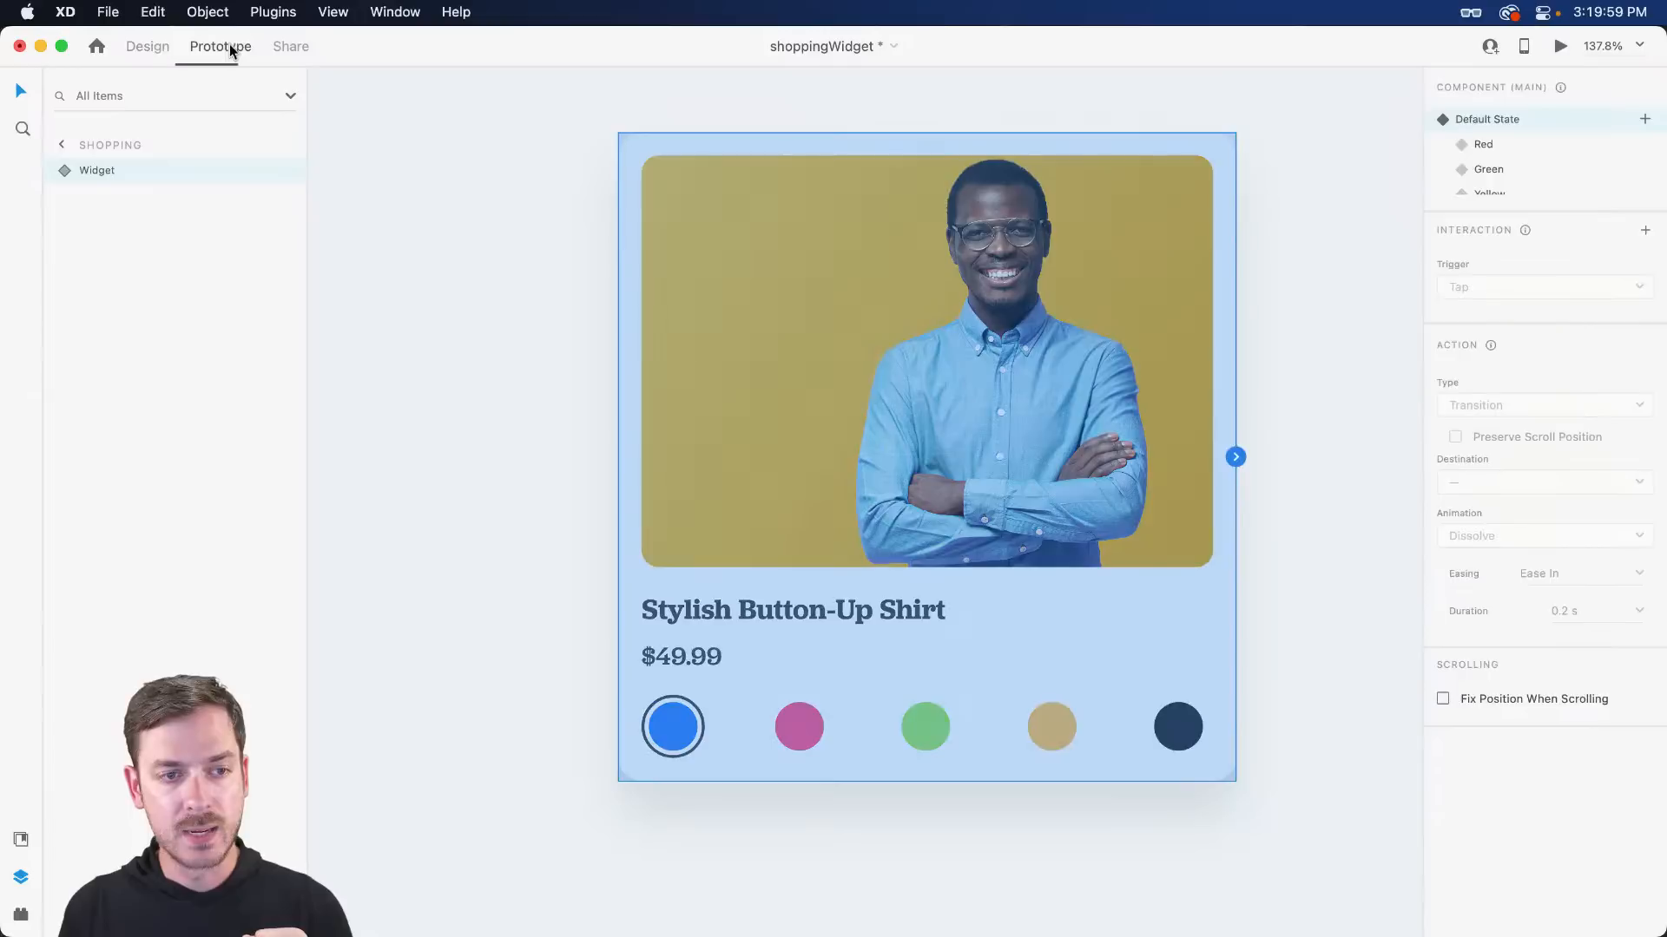
pyautogui.scroll(2, 1085, 599)
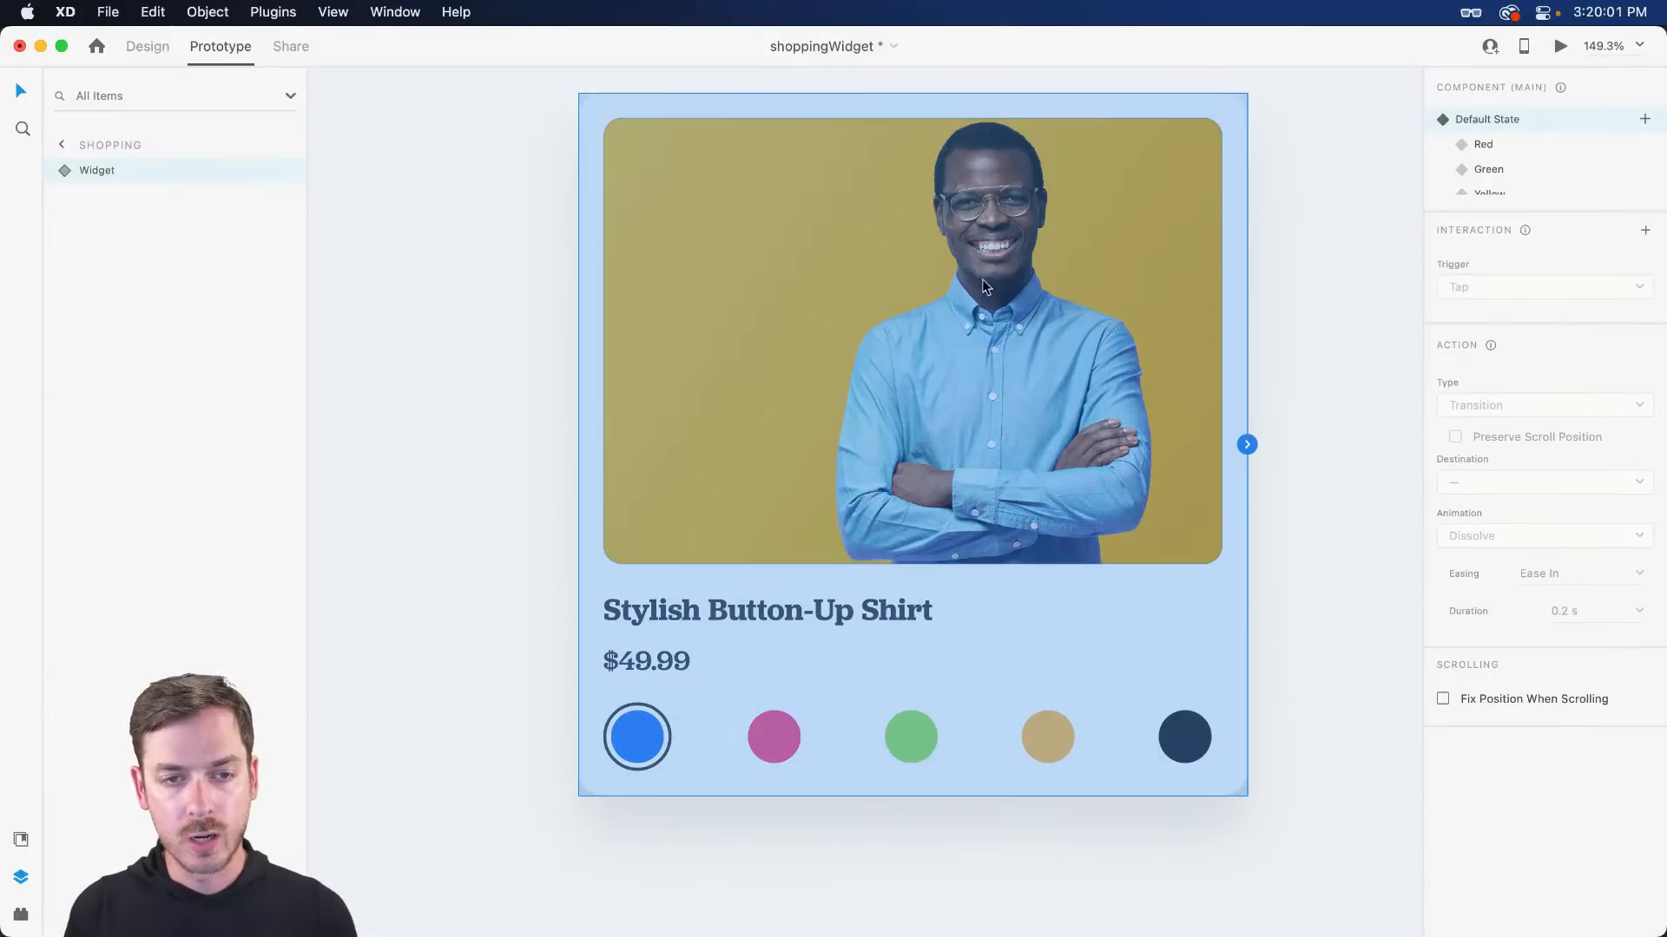
pyautogui.doubleClick(775, 740)
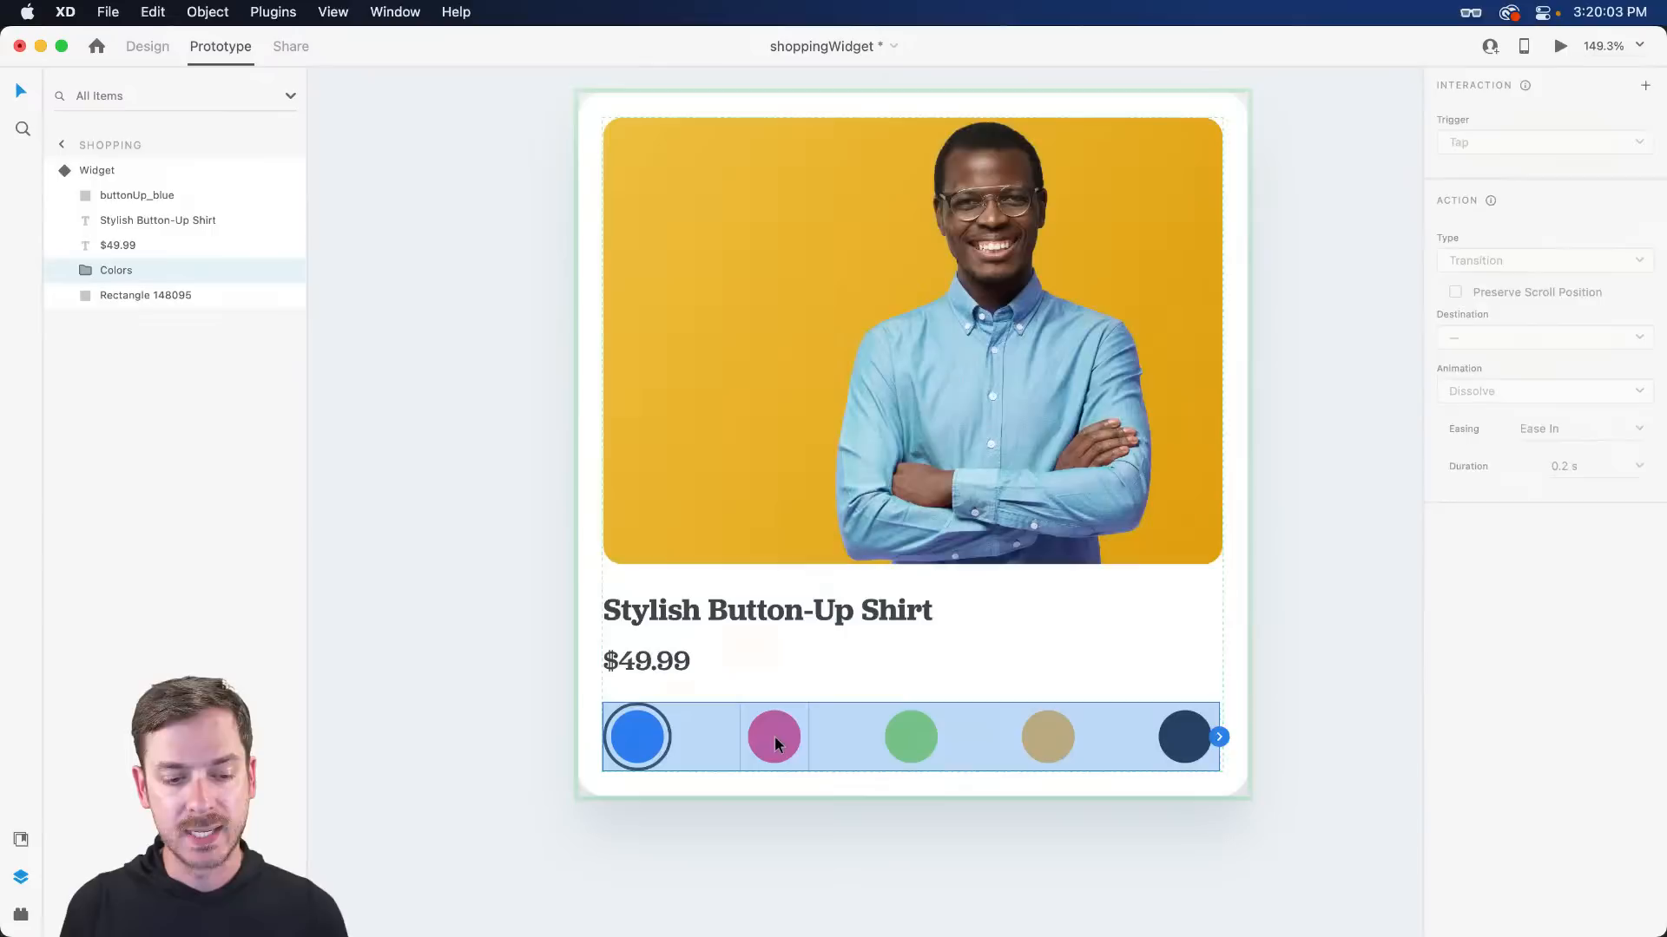
pyautogui.doubleClick(777, 743)
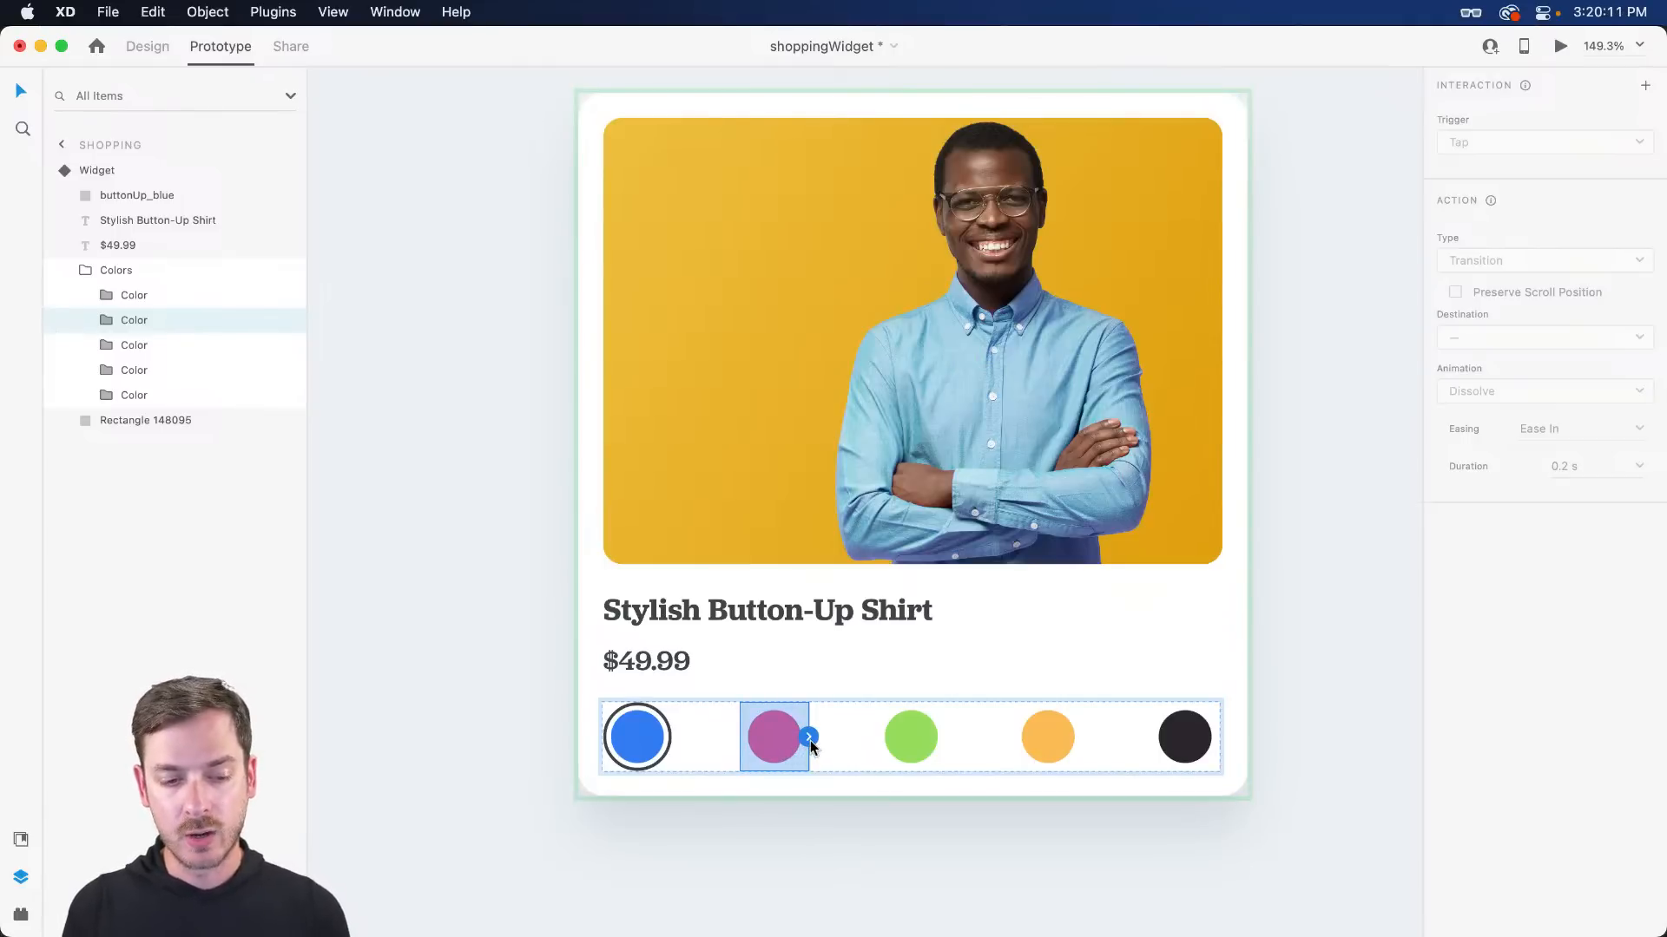
# - Link the pink swatch's tap to the Red state as a Transition with Animation None
pyautogui.click(809, 738)
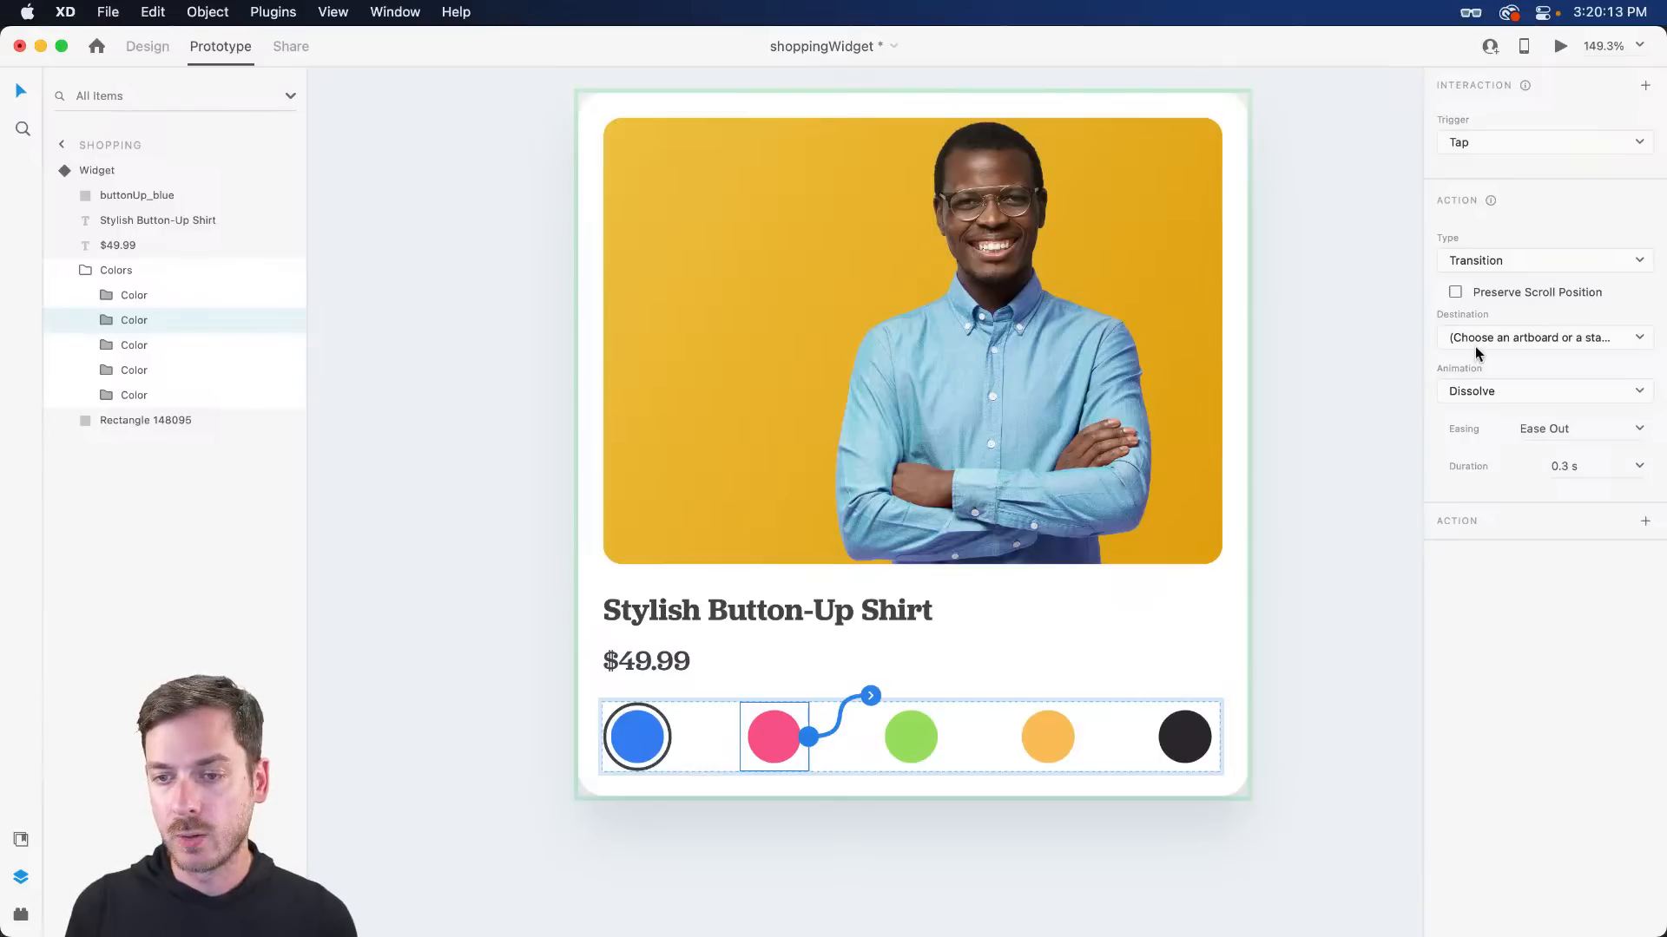
pyautogui.click(1513, 340)
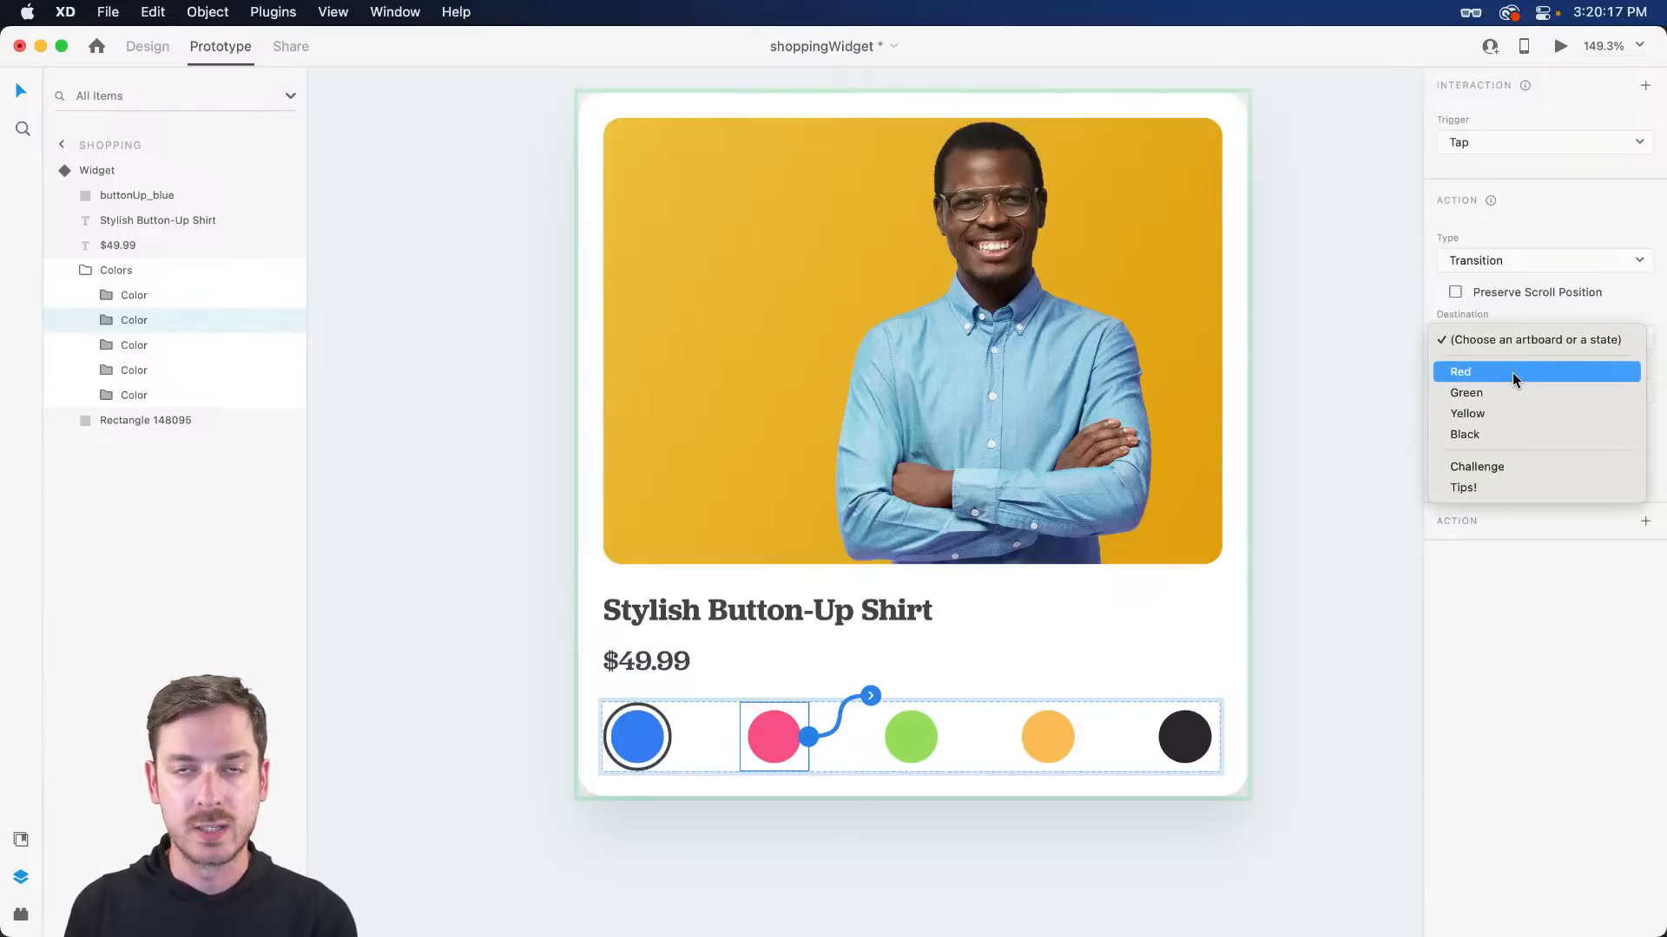
pyautogui.click(1512, 372)
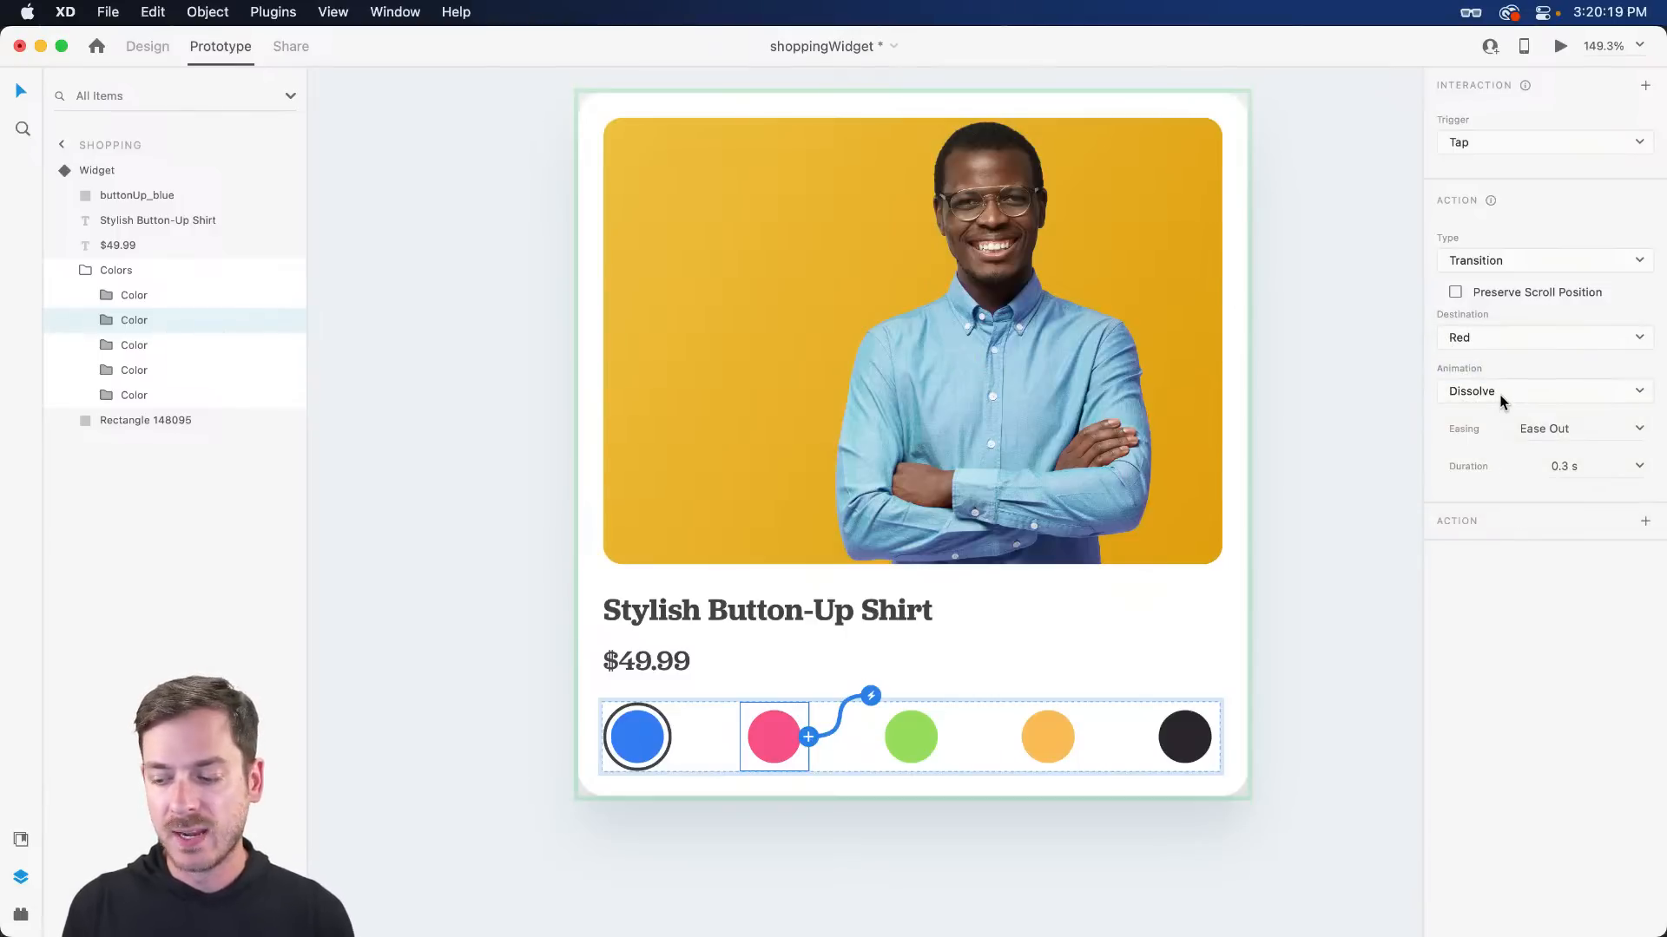
pyautogui.click(1476, 257)
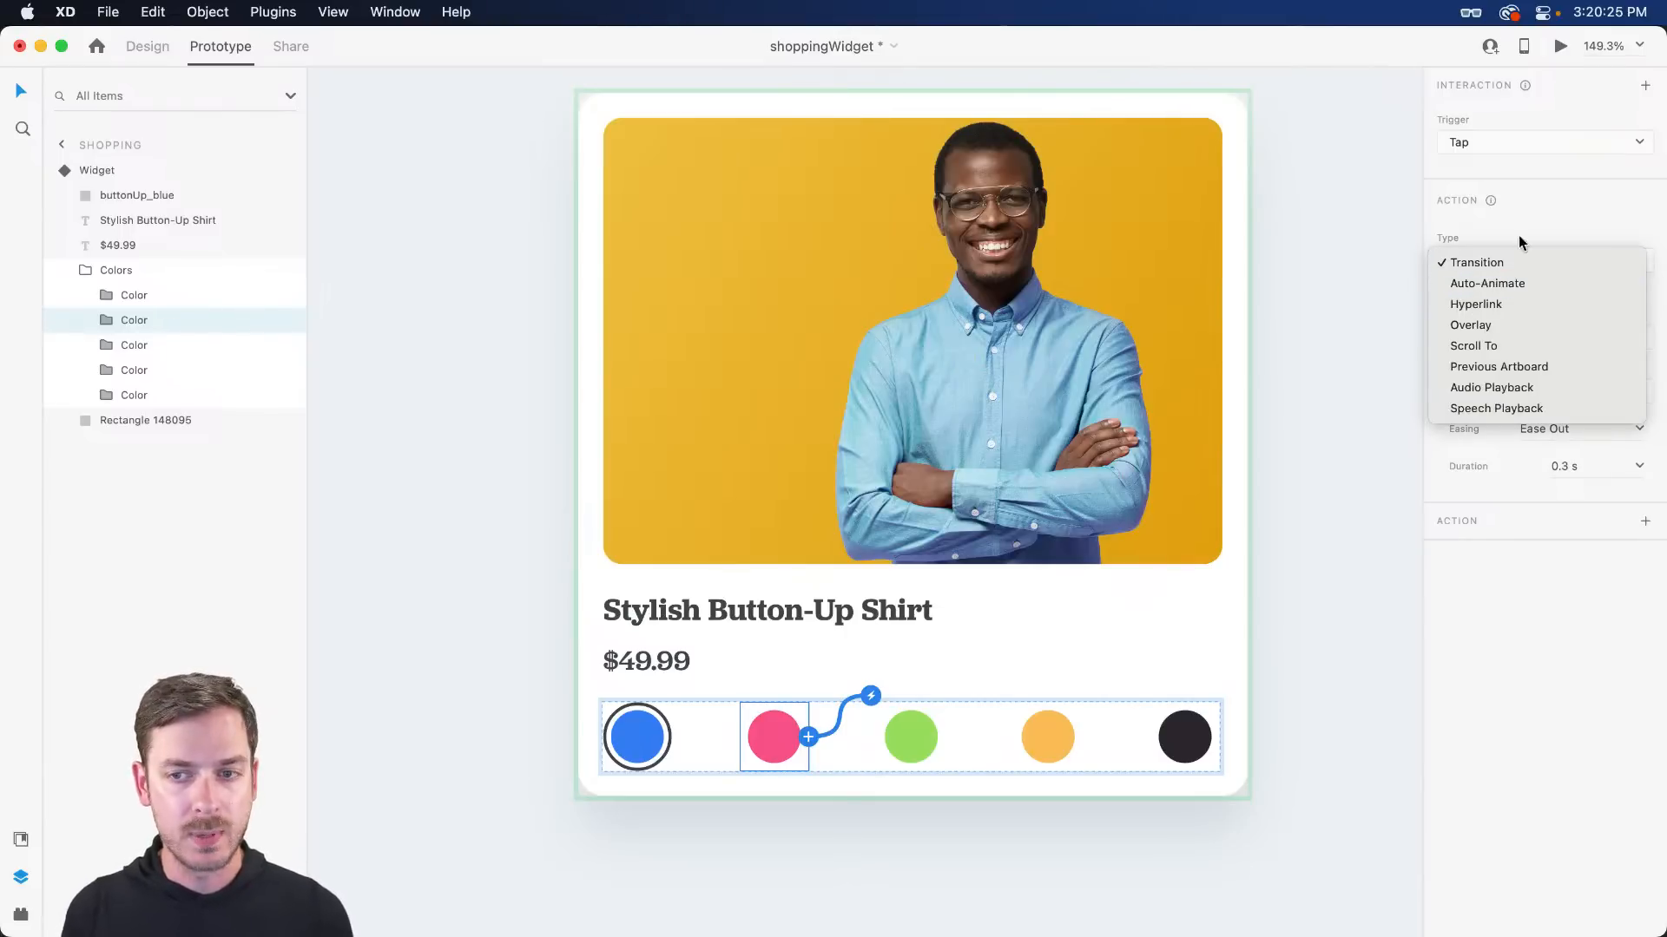
pyautogui.click(1520, 241)
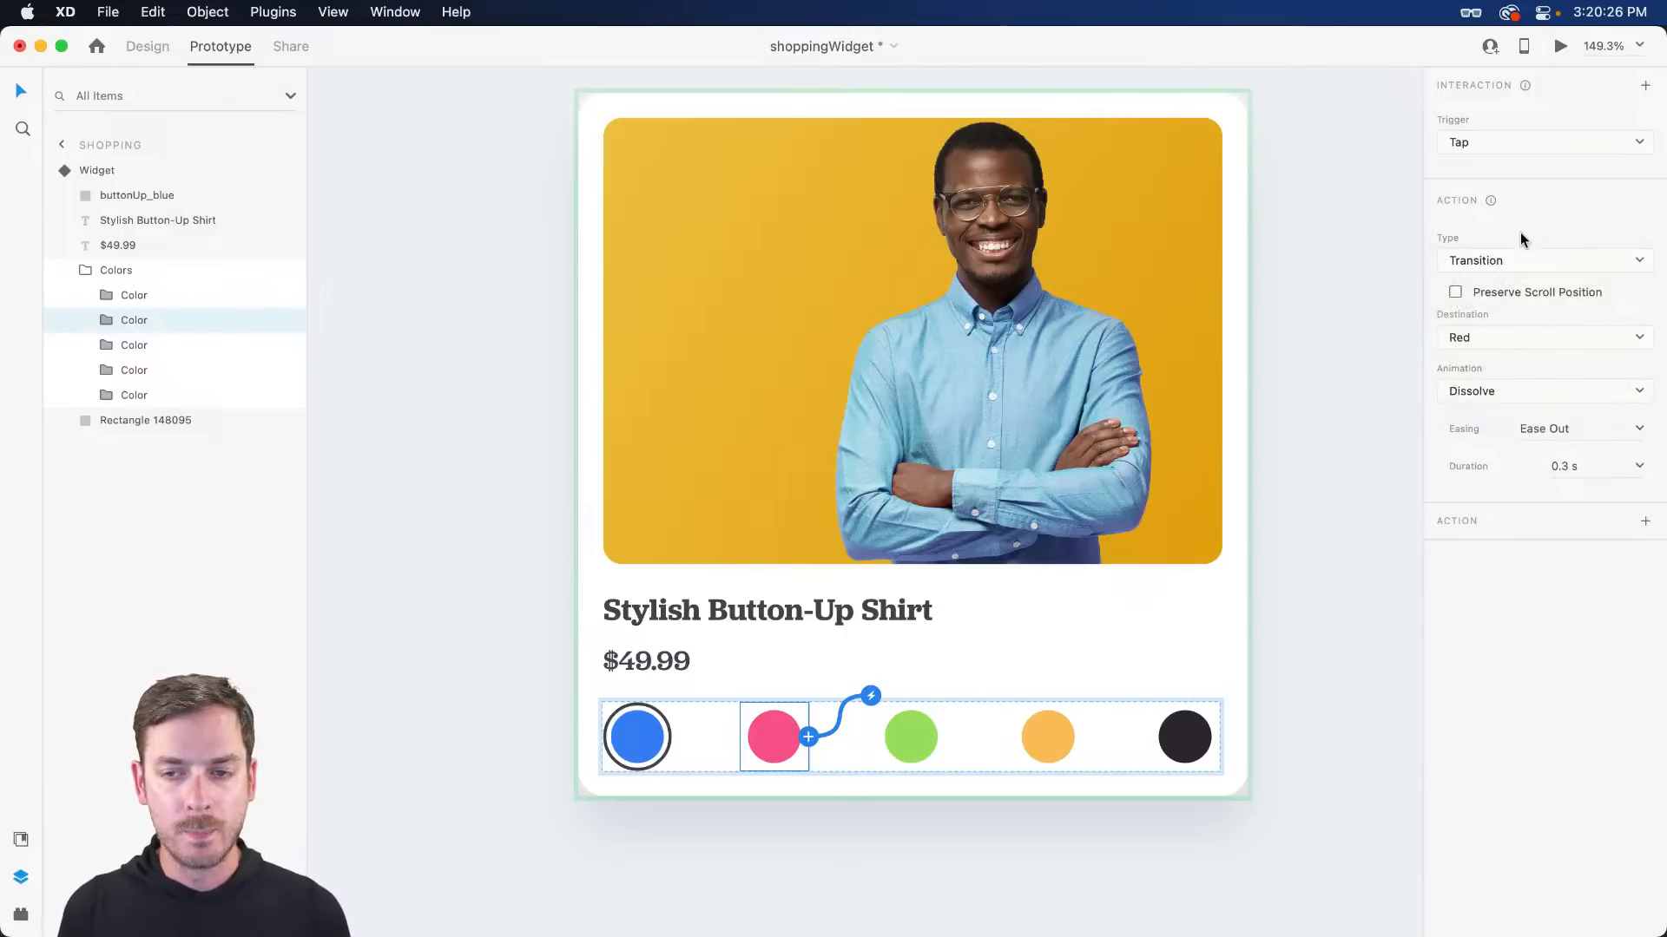
pyautogui.click(1481, 395)
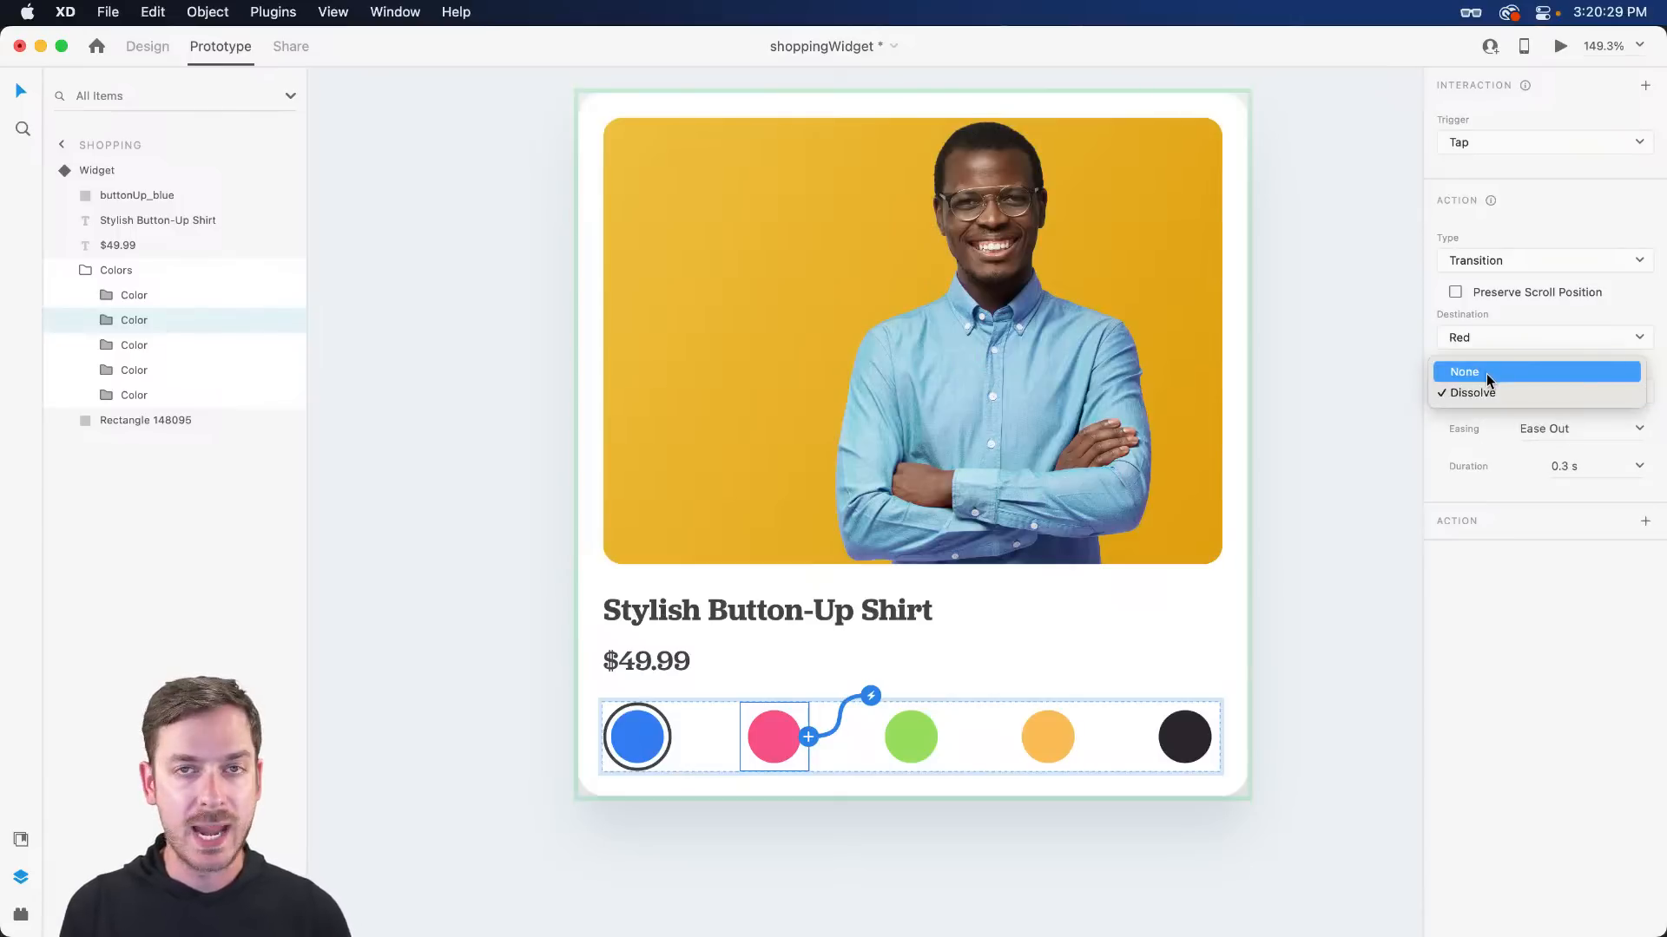
pyautogui.click(1486, 373)
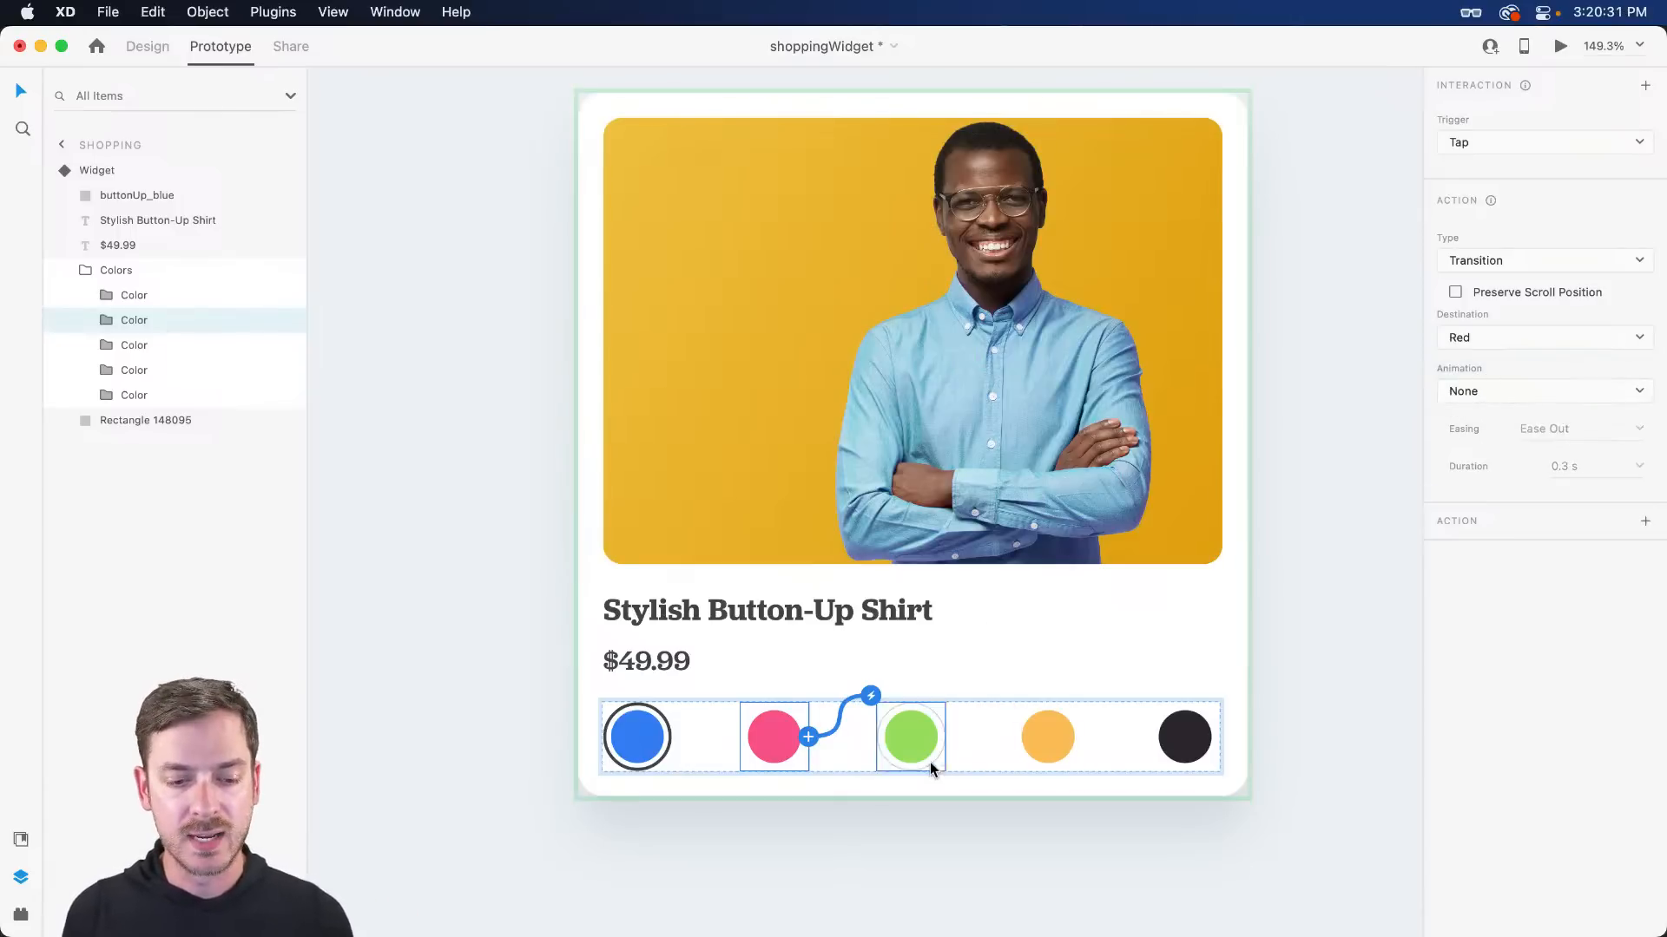
# - Link the green, yellow and black swatches' taps to the Green, Yellow and Black states
pyautogui.click(929, 765)
pyautogui.click(946, 737)
pyautogui.click(1500, 339)
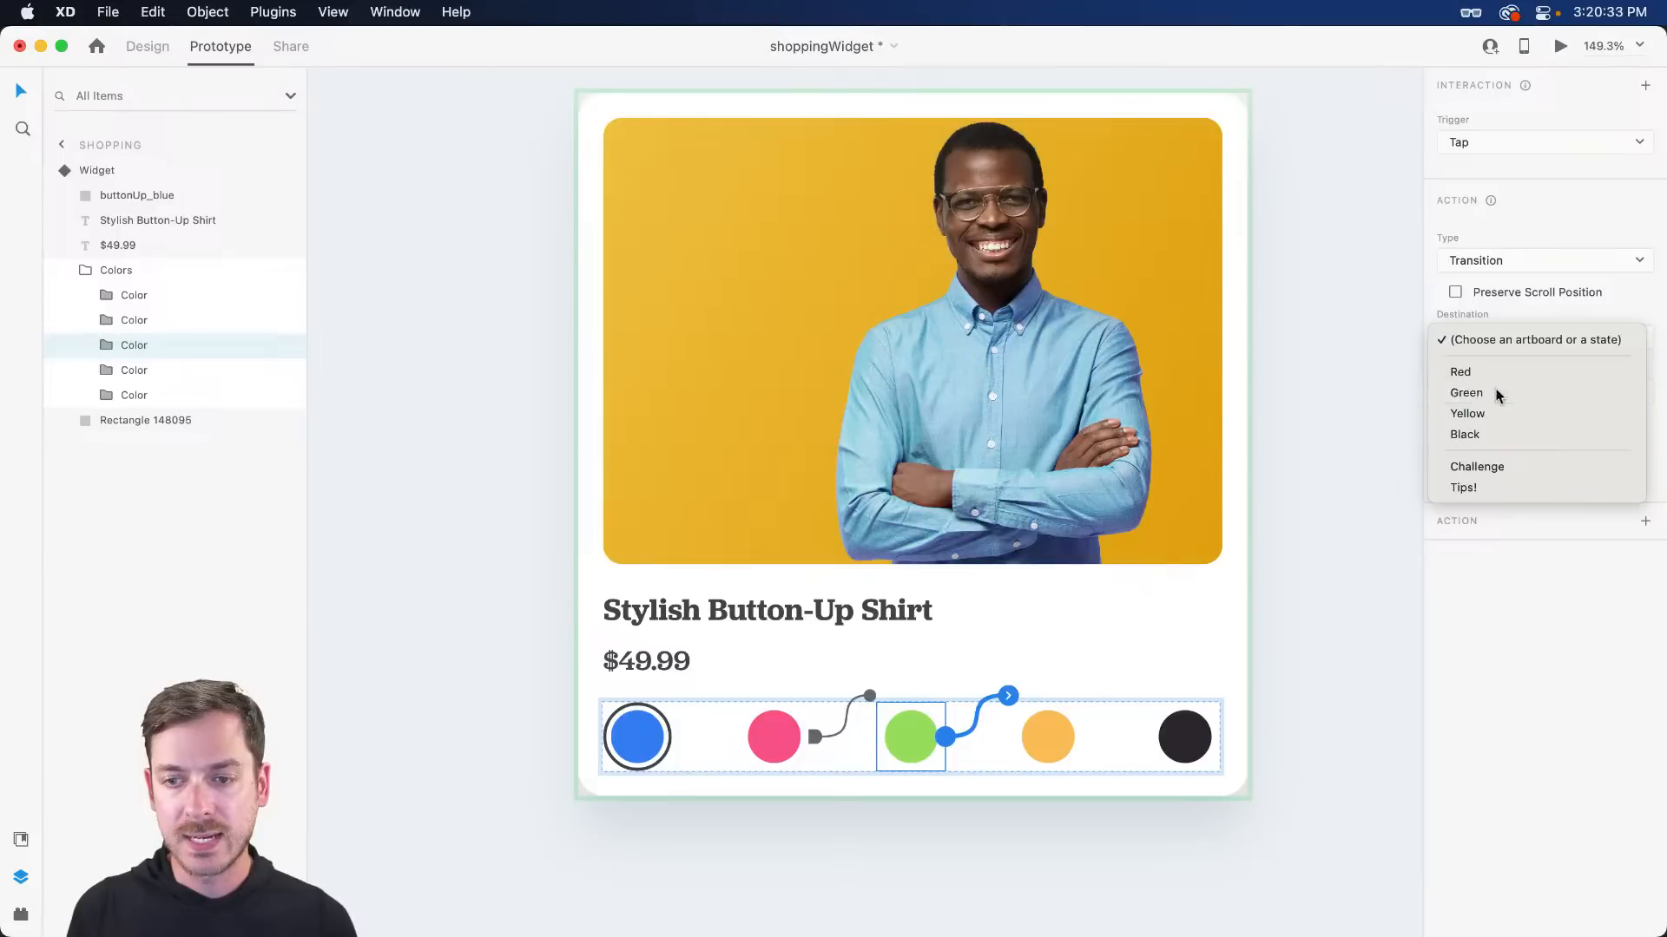
pyautogui.click(1497, 395)
pyautogui.click(1046, 737)
pyautogui.click(1082, 737)
pyautogui.click(1458, 339)
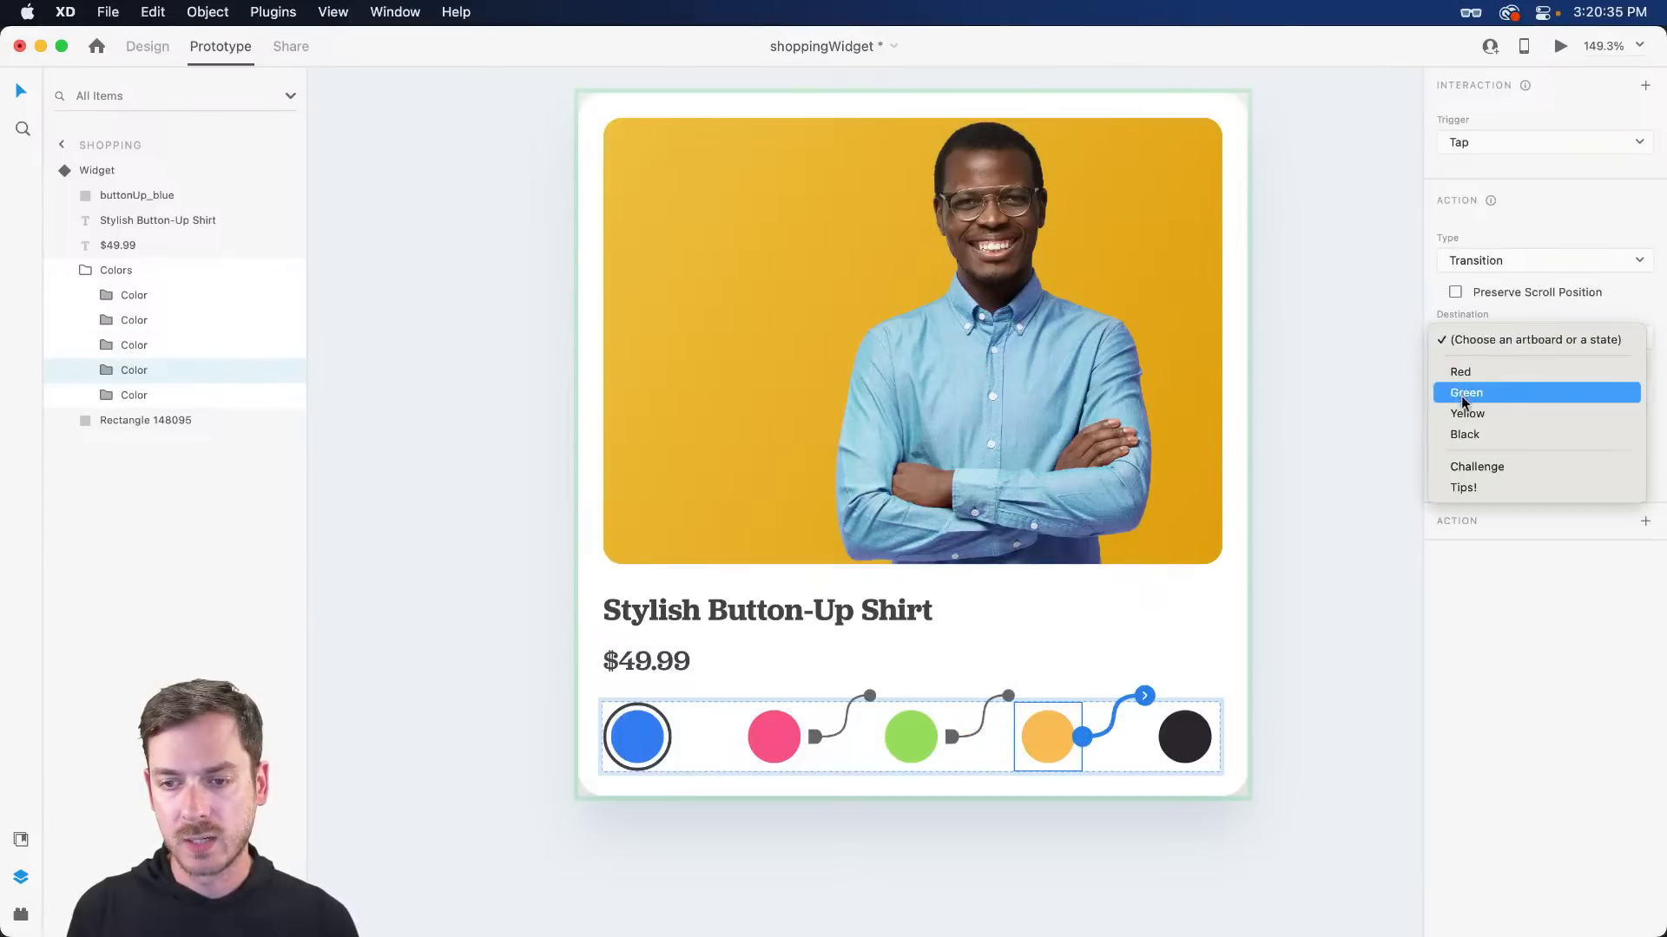
pyautogui.click(1467, 413)
pyautogui.click(1184, 737)
pyautogui.click(1220, 737)
pyautogui.click(1519, 343)
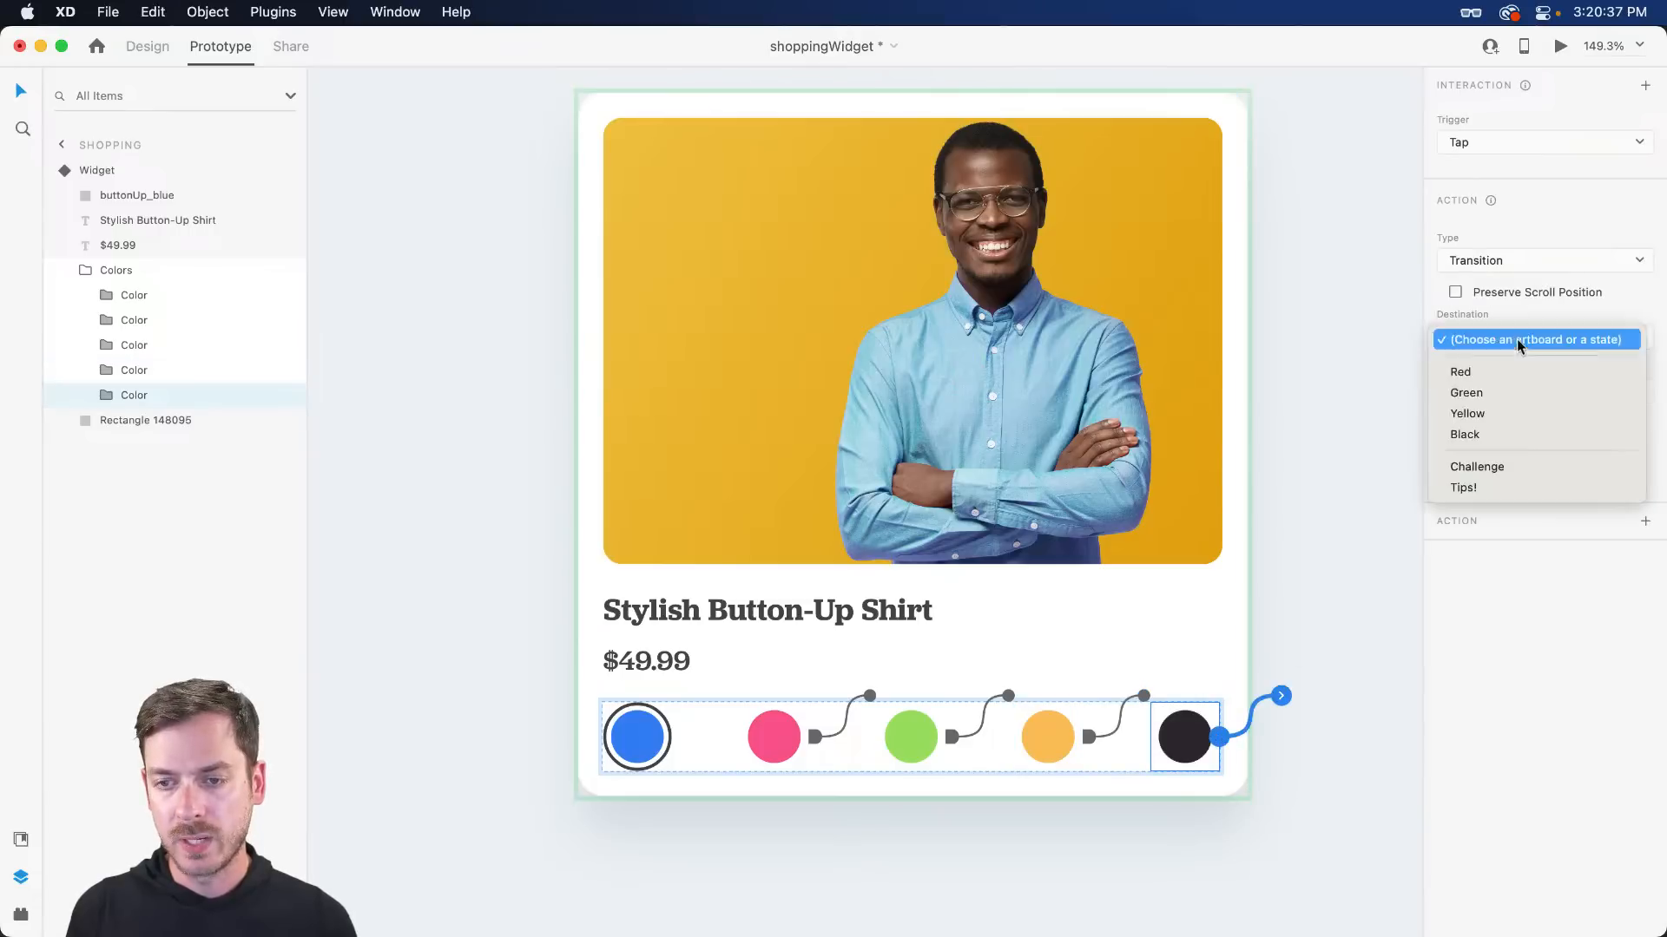
pyautogui.click(1514, 433)
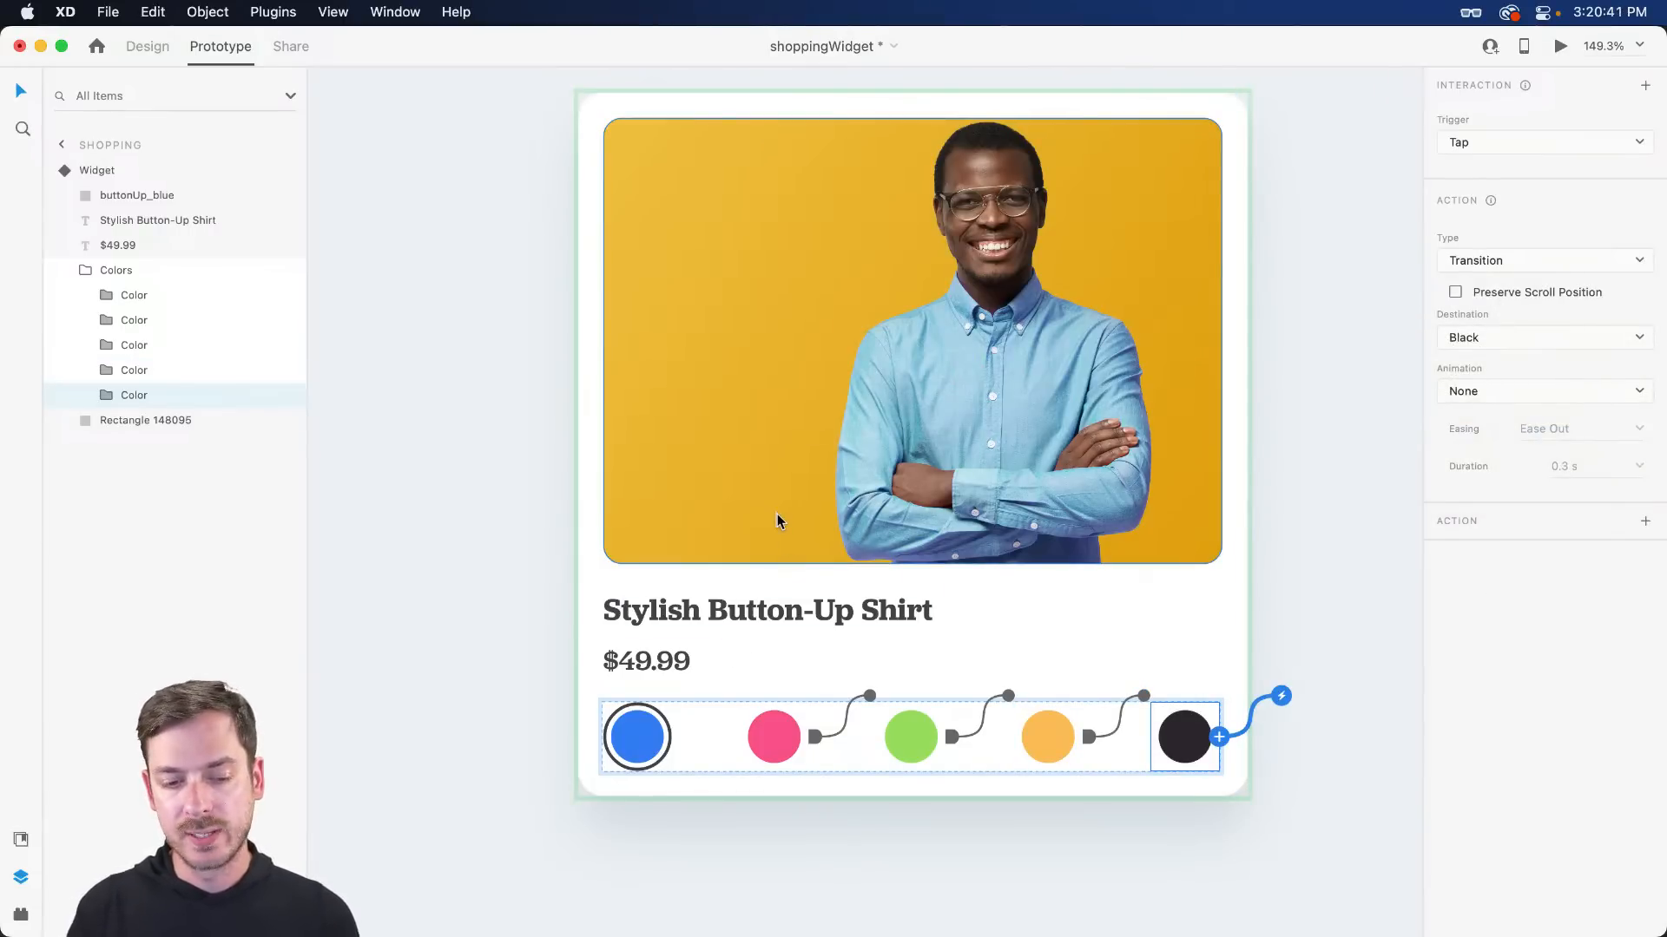
pyautogui.press('Escape')
pyautogui.press('Escape')
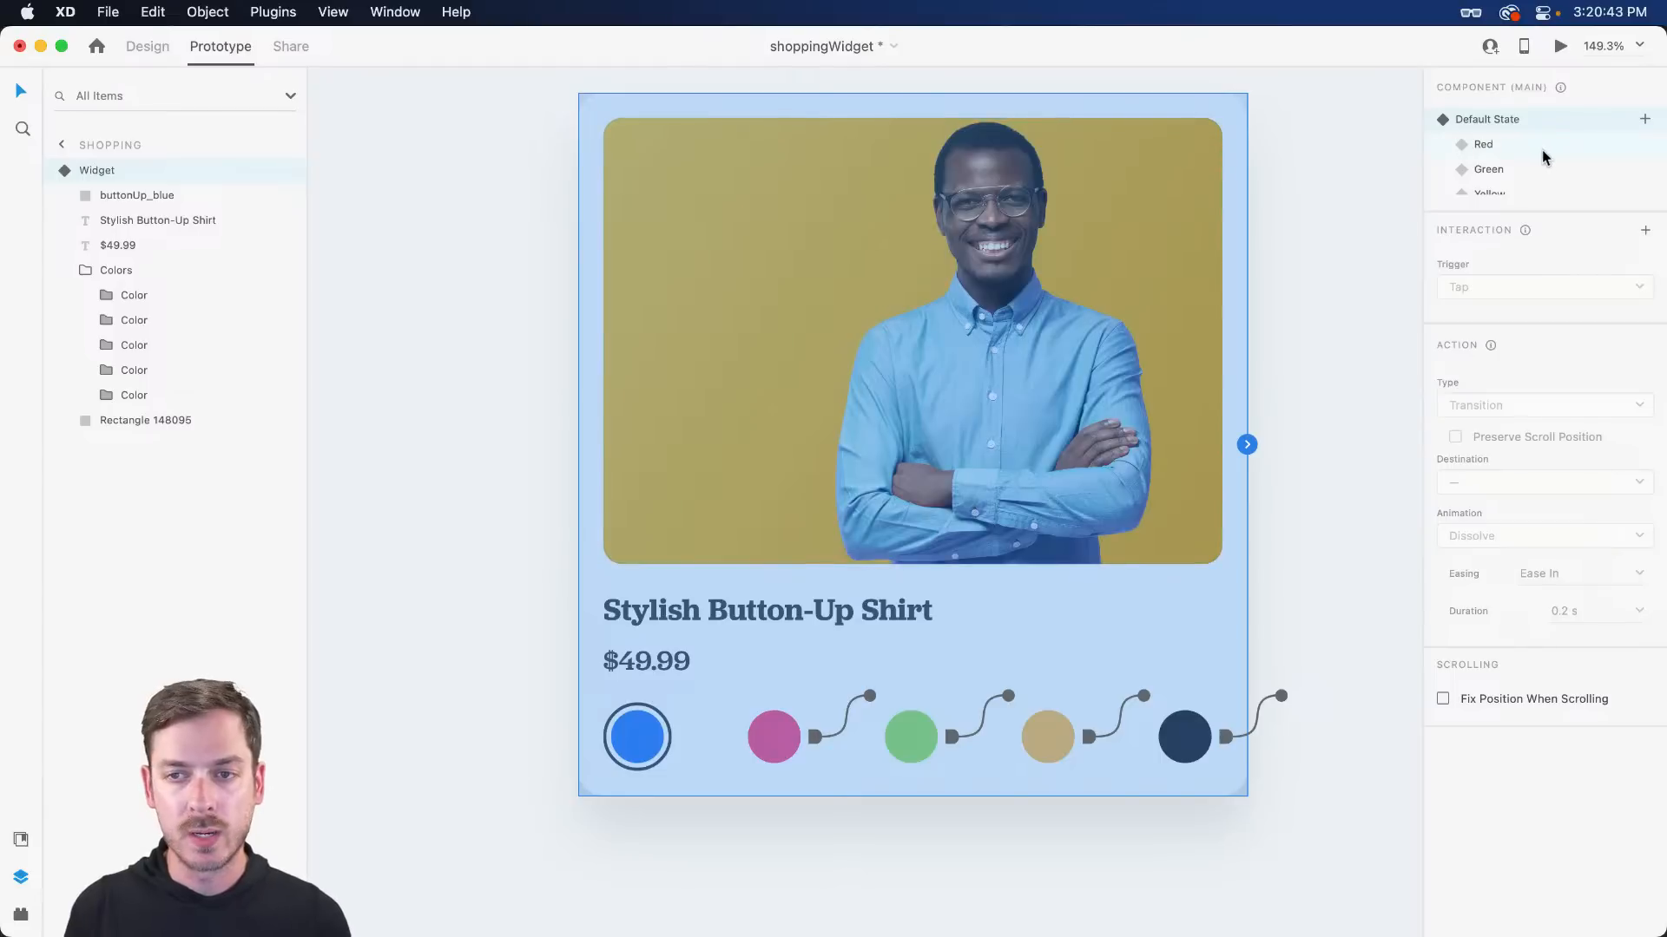
# - In the Red state, link the blue swatch to Default State and the green swatch to Green
pyautogui.click(1543, 149)
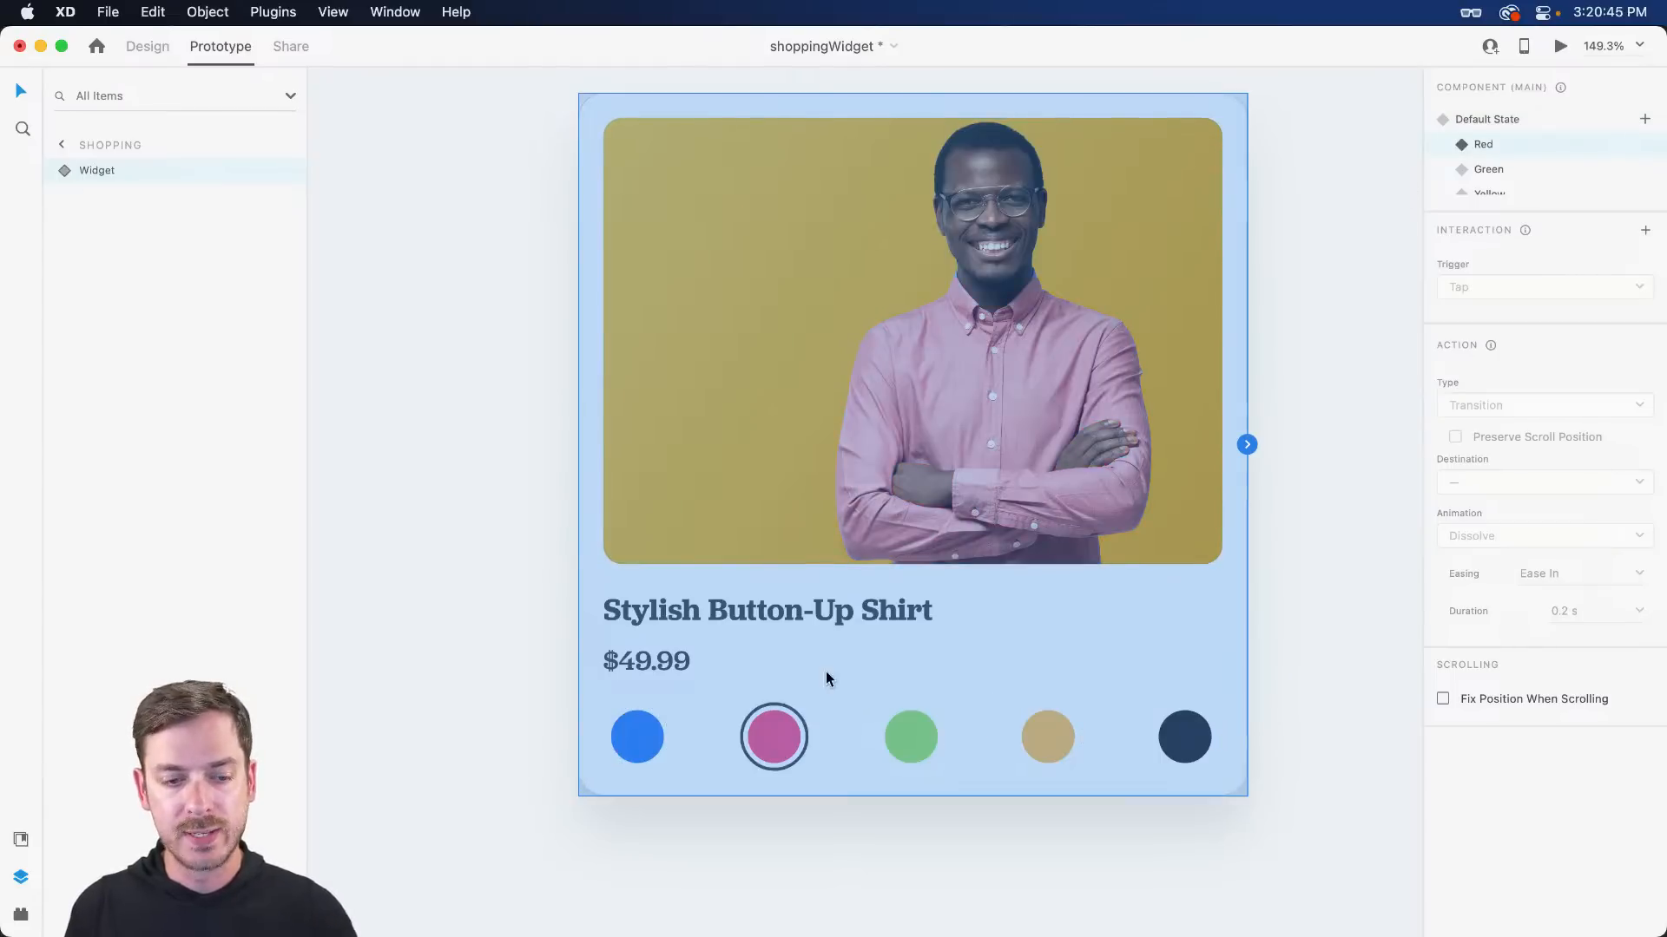
pyautogui.doubleClick(648, 742)
pyautogui.doubleClick(651, 747)
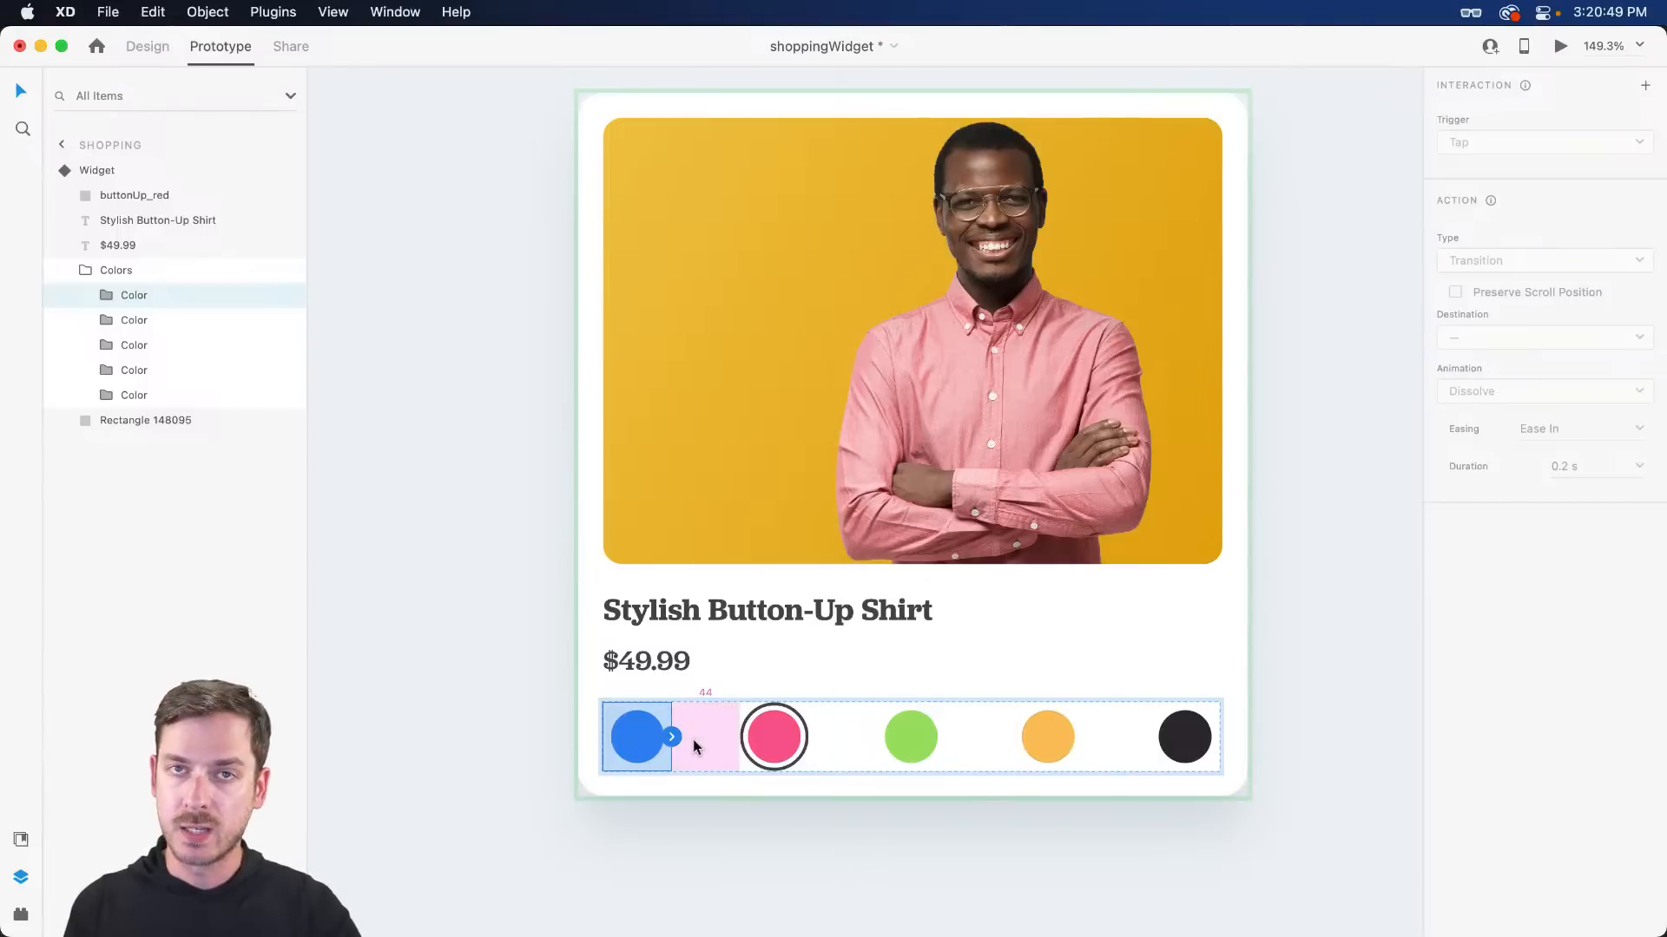
pyautogui.moveTo(670, 744); pyautogui.dragTo(773, 736)
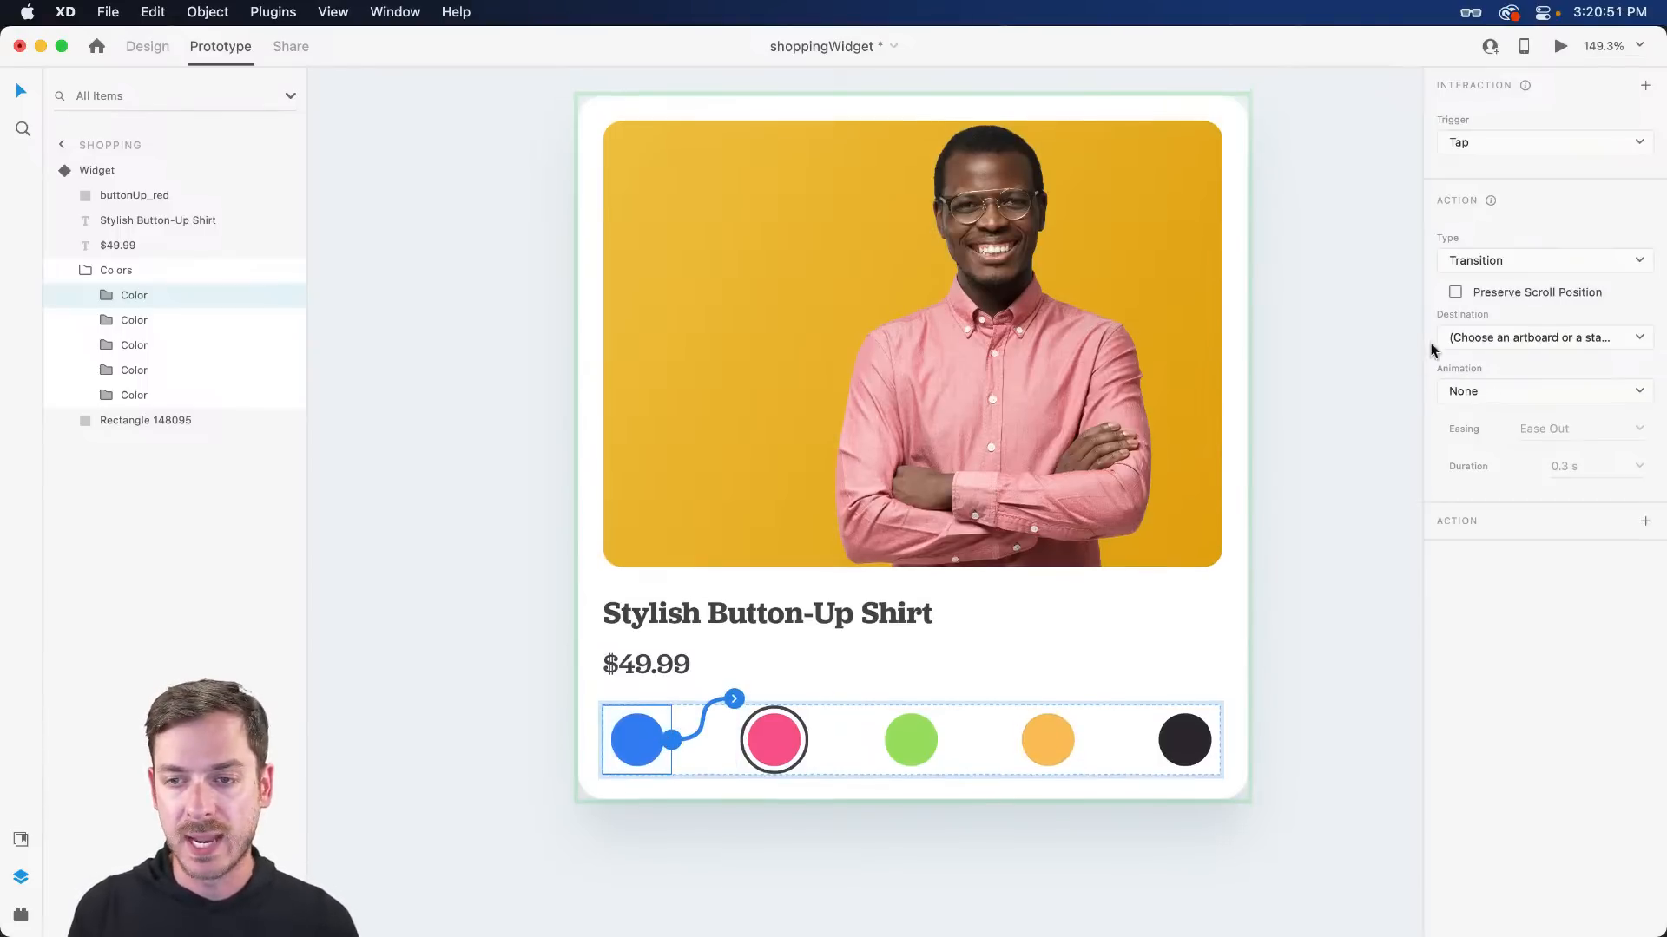
pyautogui.click(1545, 338)
pyautogui.click(1486, 372)
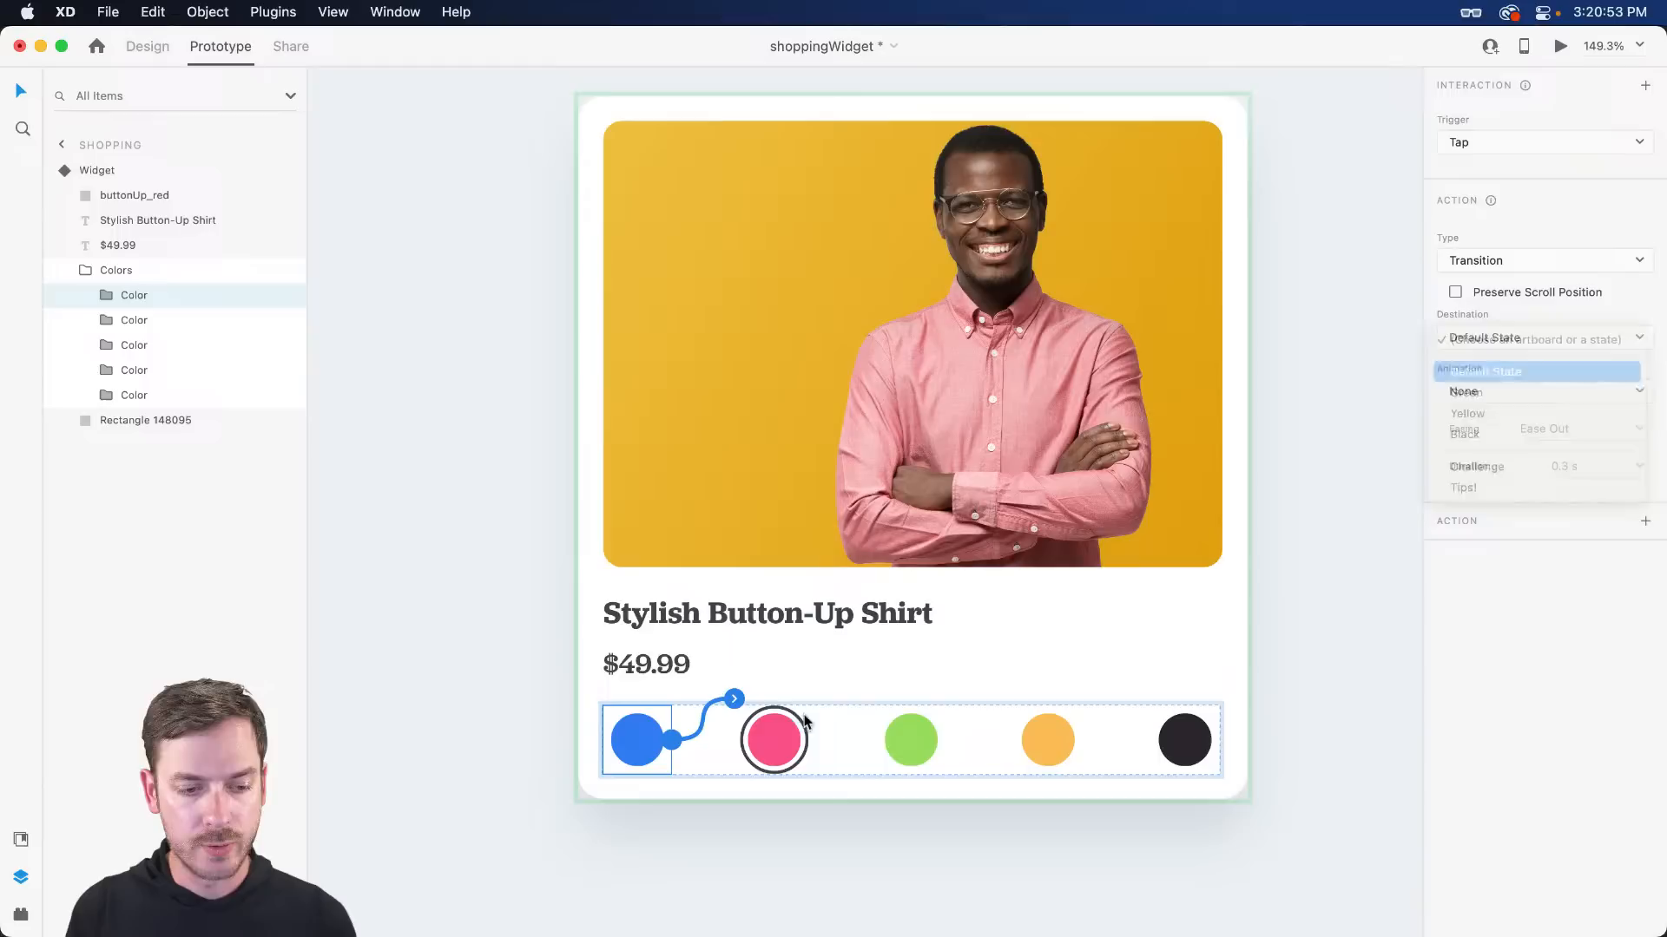
pyautogui.click(922, 743)
pyautogui.click(1529, 345)
pyautogui.click(1521, 392)
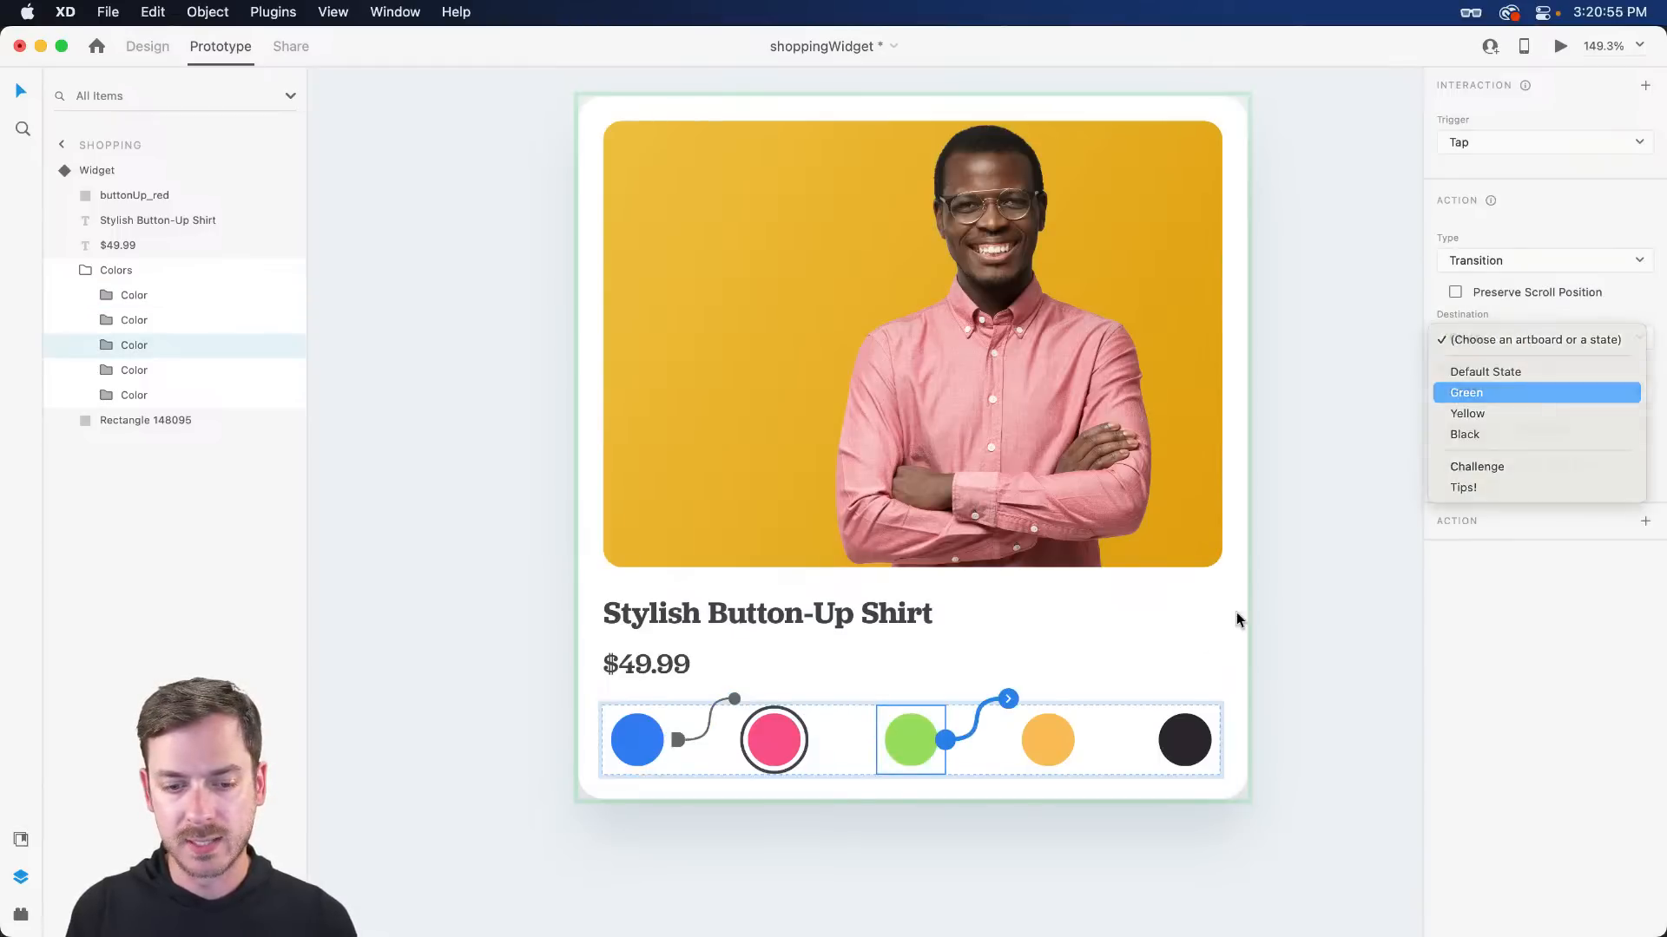
# - Still in the Red state, link the yellow swatch to Yellow and the black swatch to Black
pyautogui.click(1063, 739)
pyautogui.click(1527, 338)
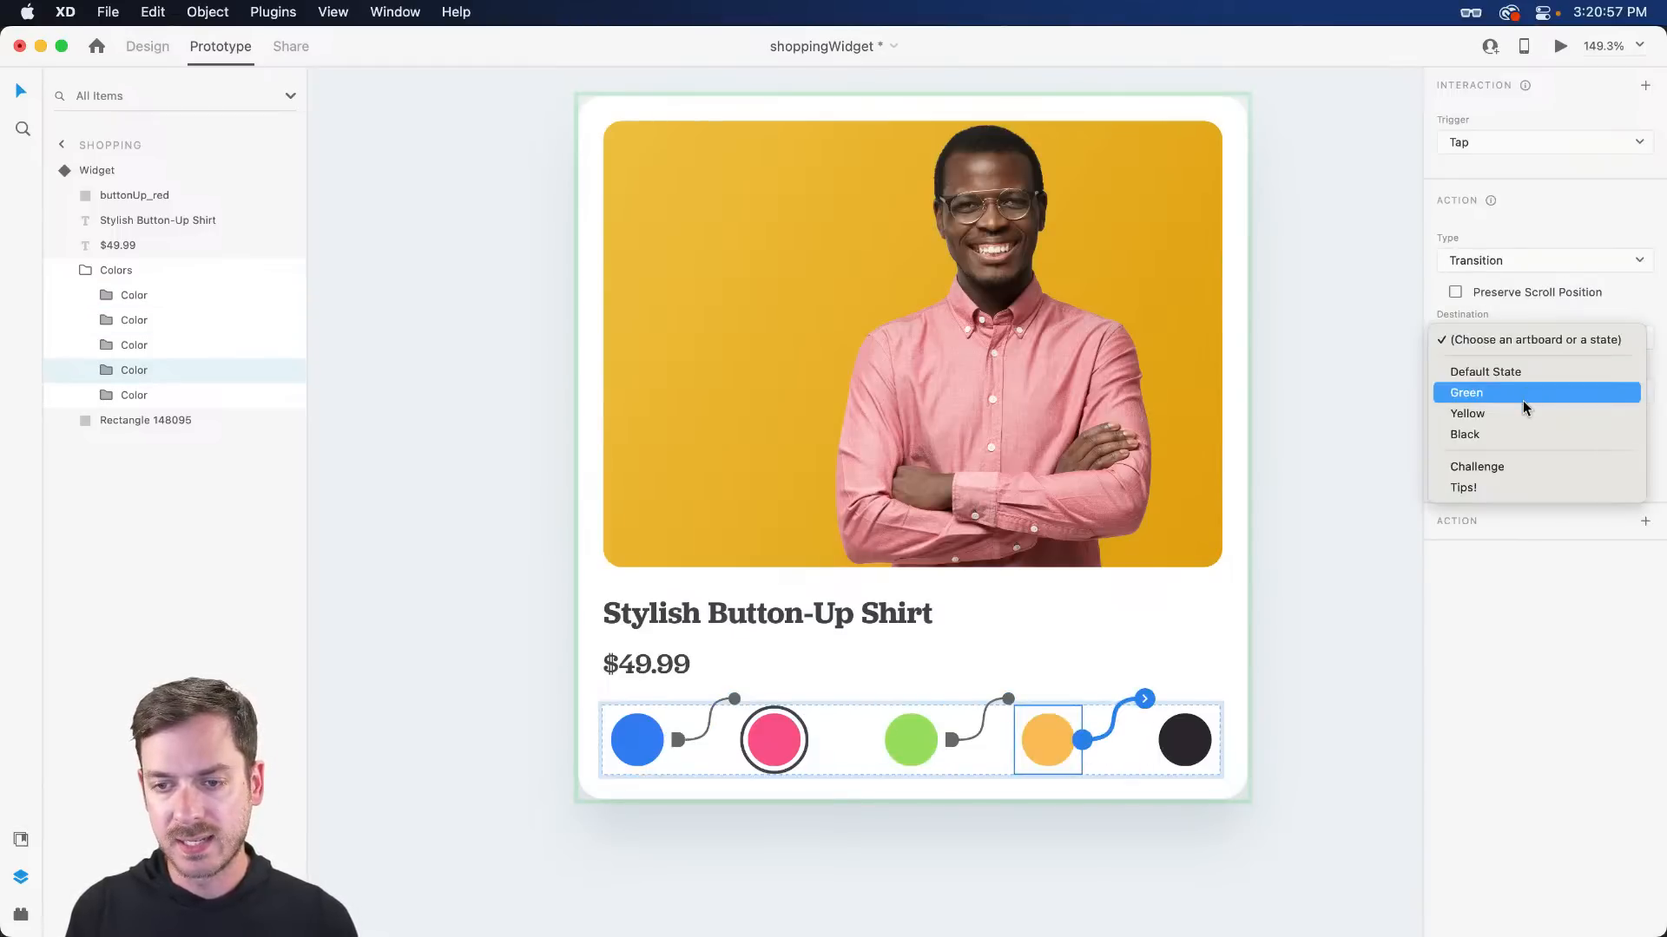
pyautogui.click(1515, 415)
pyautogui.click(1237, 742)
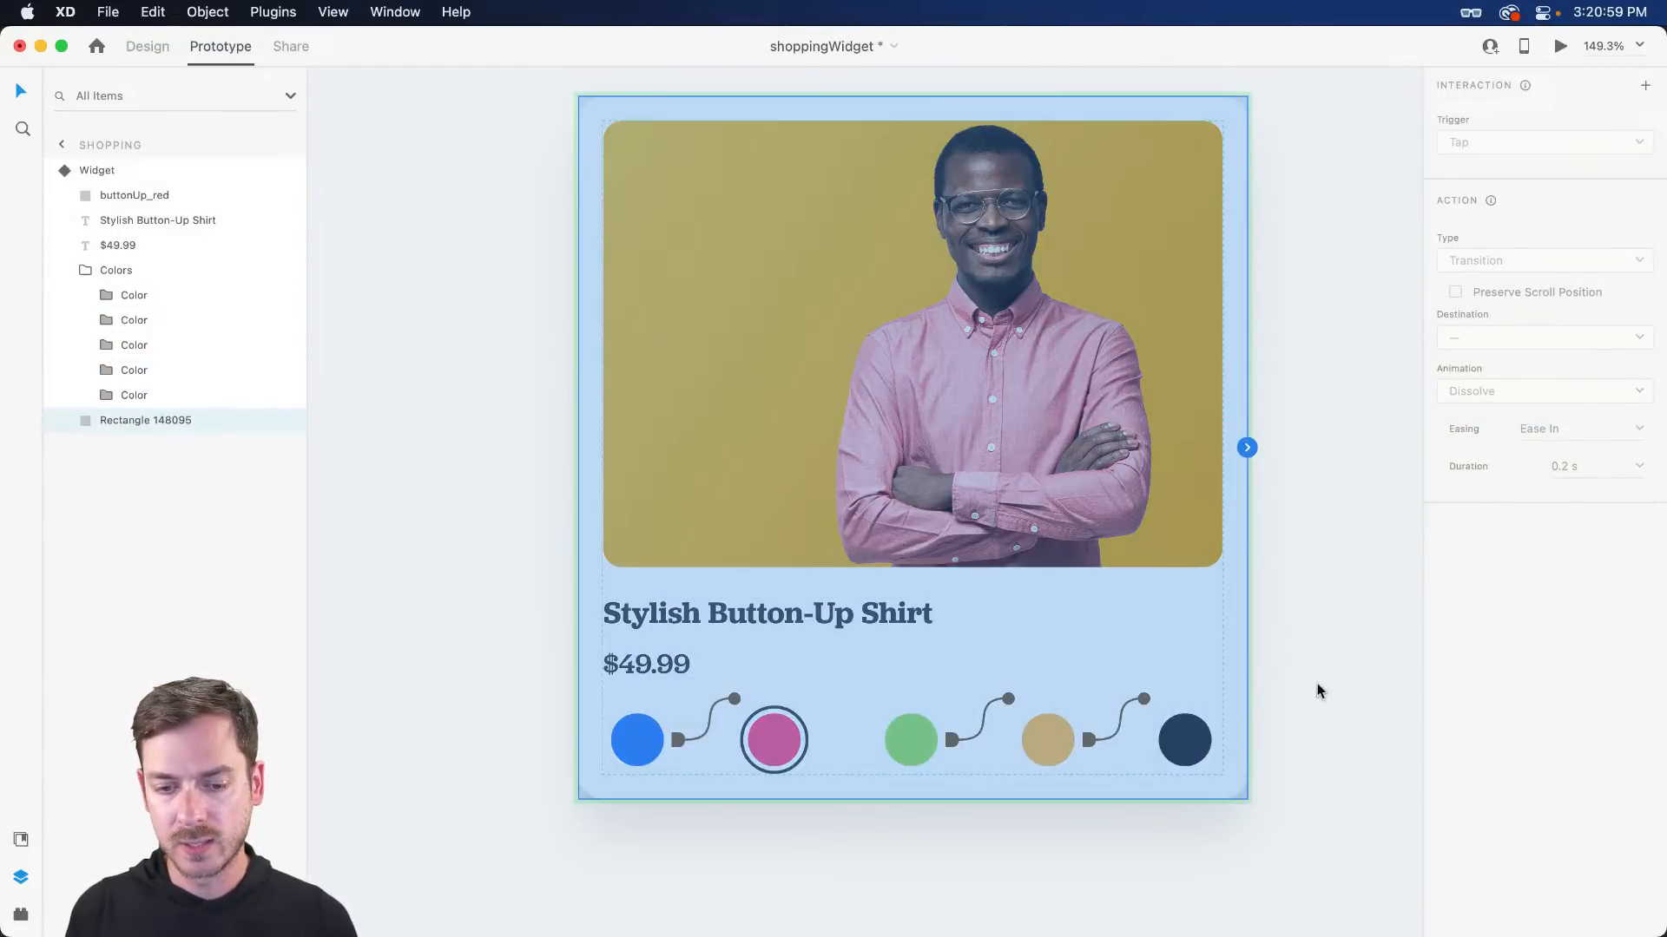
pyautogui.click(1172, 751)
pyautogui.click(1220, 740)
pyautogui.click(1528, 338)
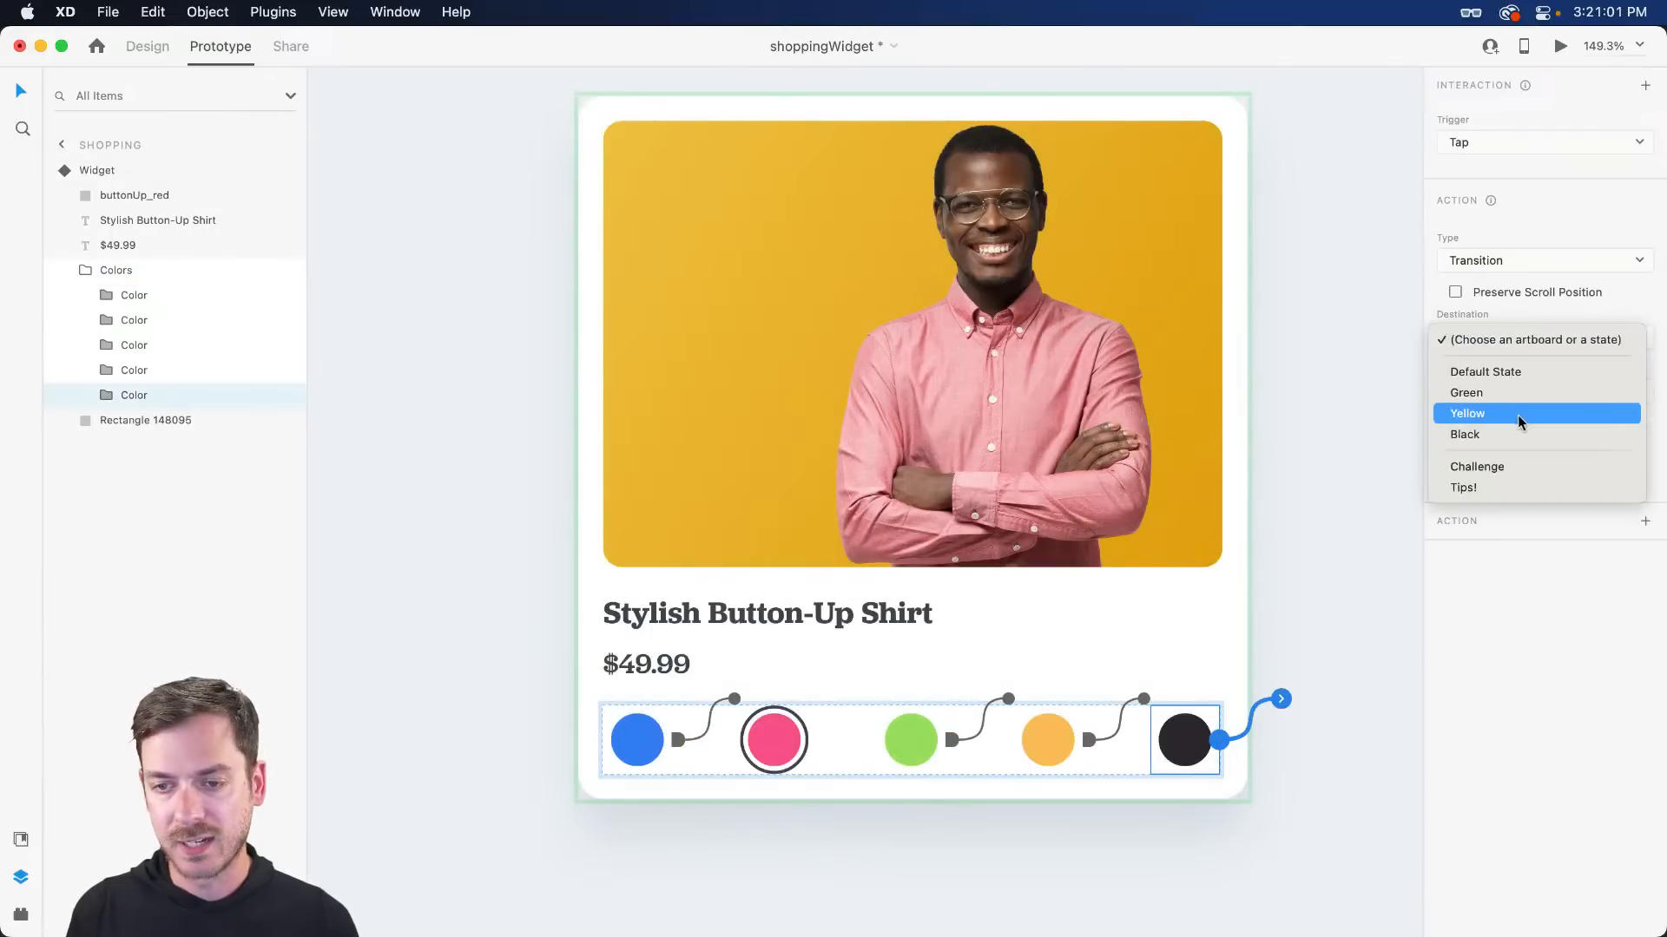
pyautogui.click(1519, 434)
pyautogui.press('Escape')
pyautogui.press('Escape')
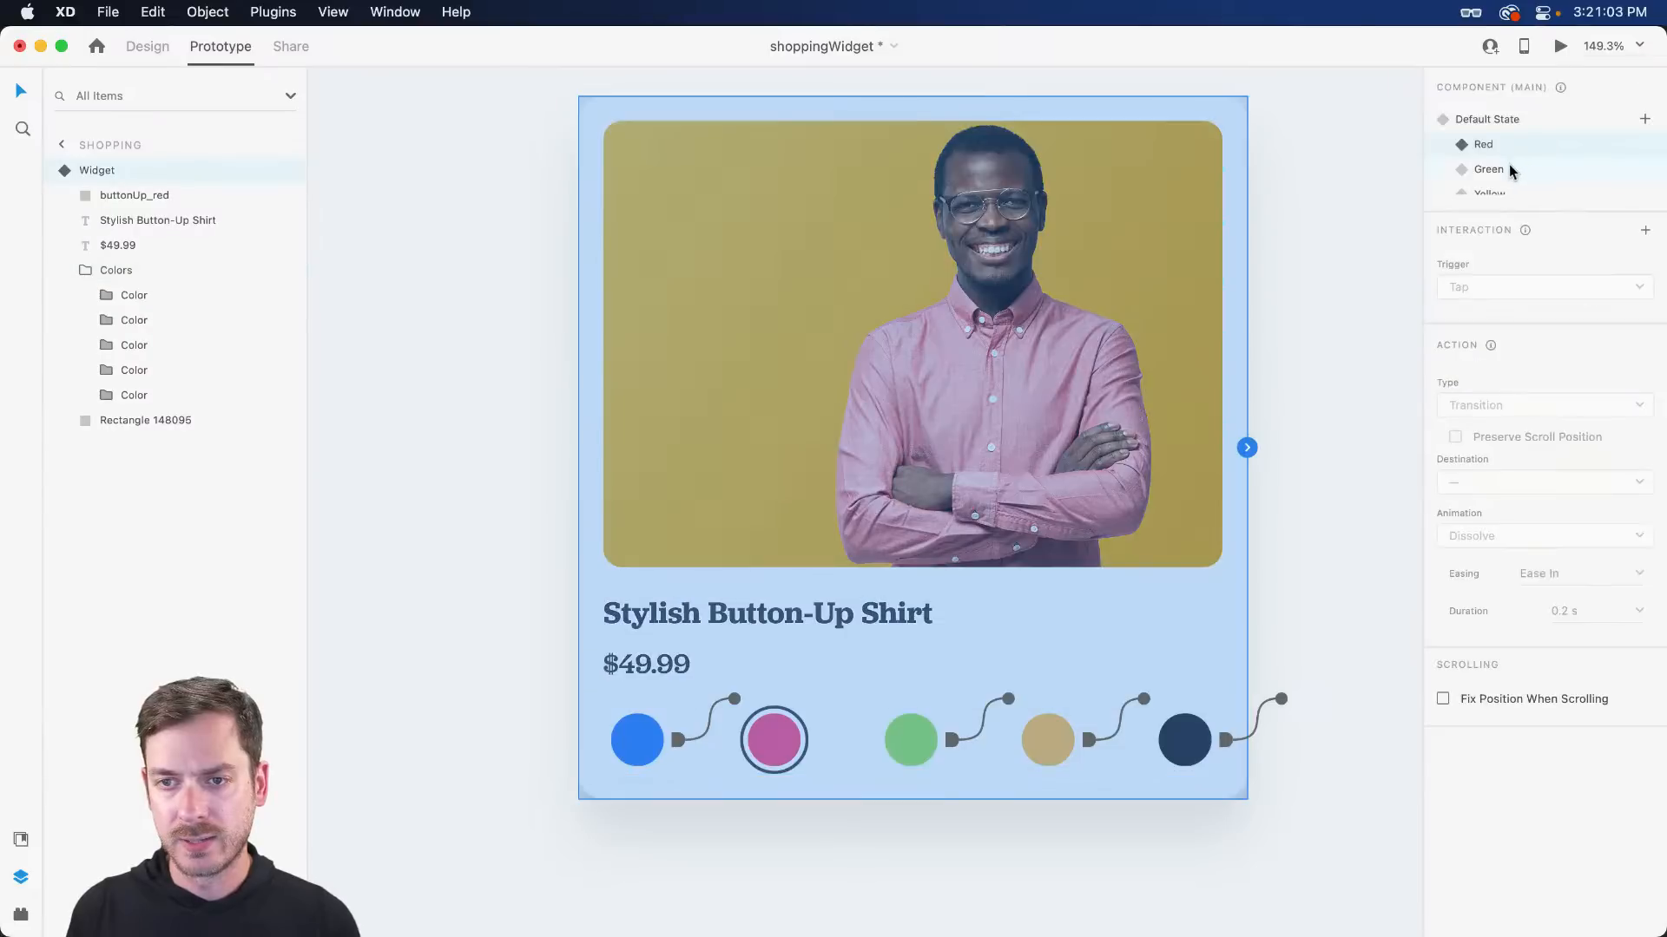
# - In the Green state, link the blue swatch to Default State and the pink swatch to Red
pyautogui.click(1509, 168)
pyautogui.doubleClick(751, 745)
pyautogui.doubleClick(647, 737)
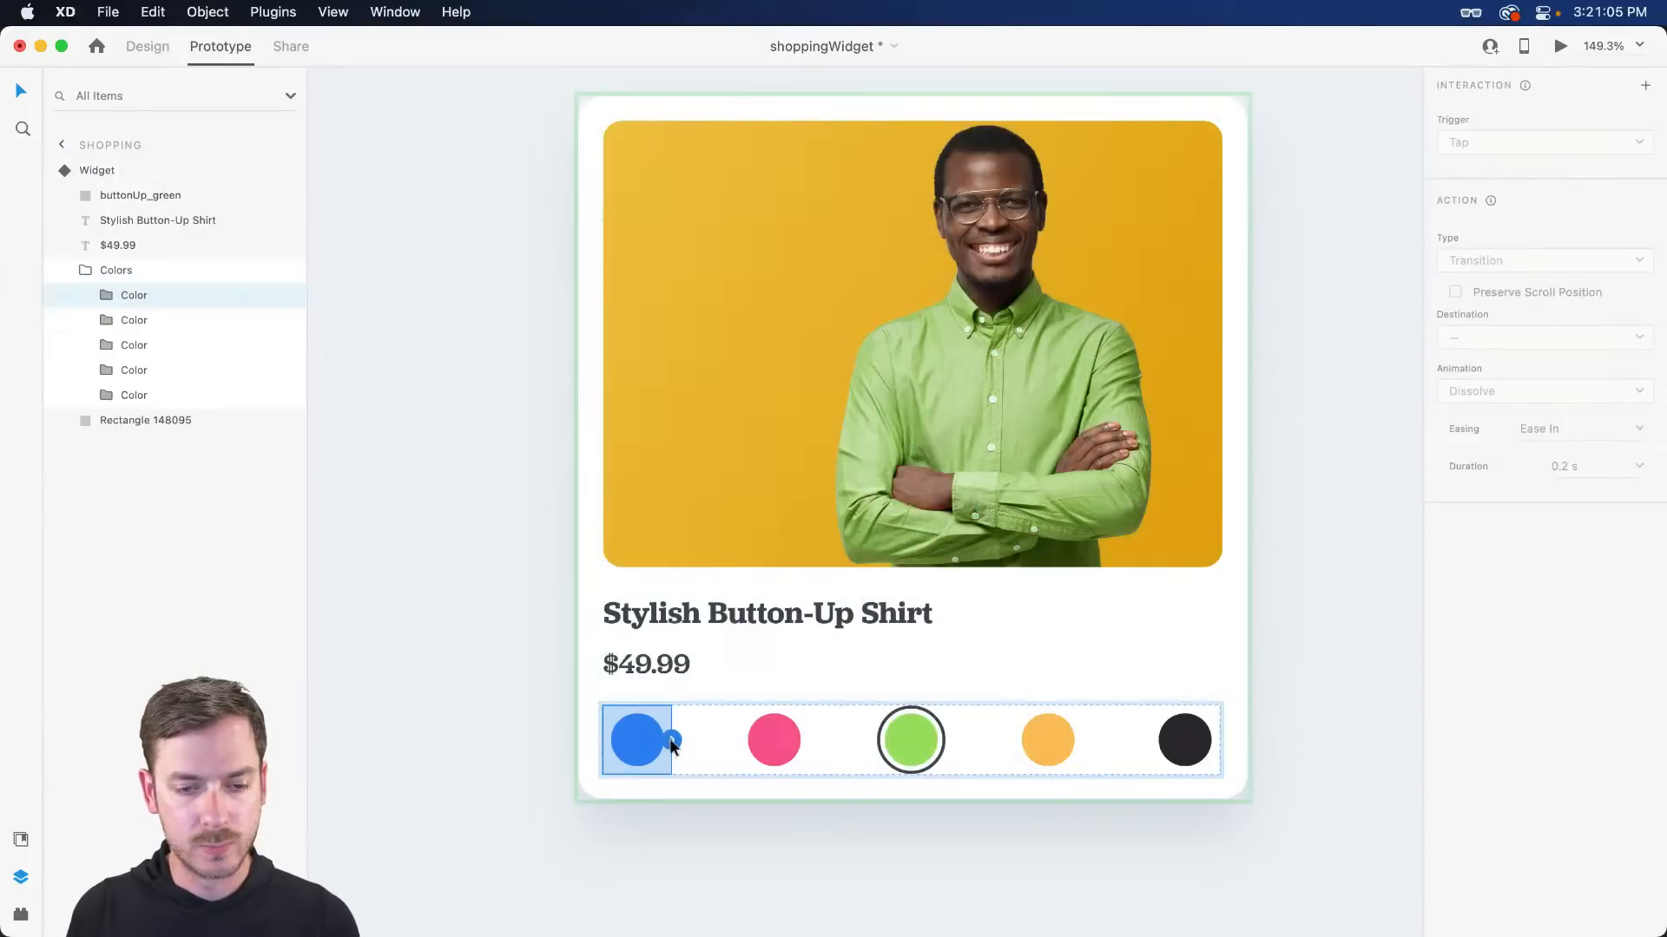
pyautogui.click(671, 740)
pyautogui.click(1511, 337)
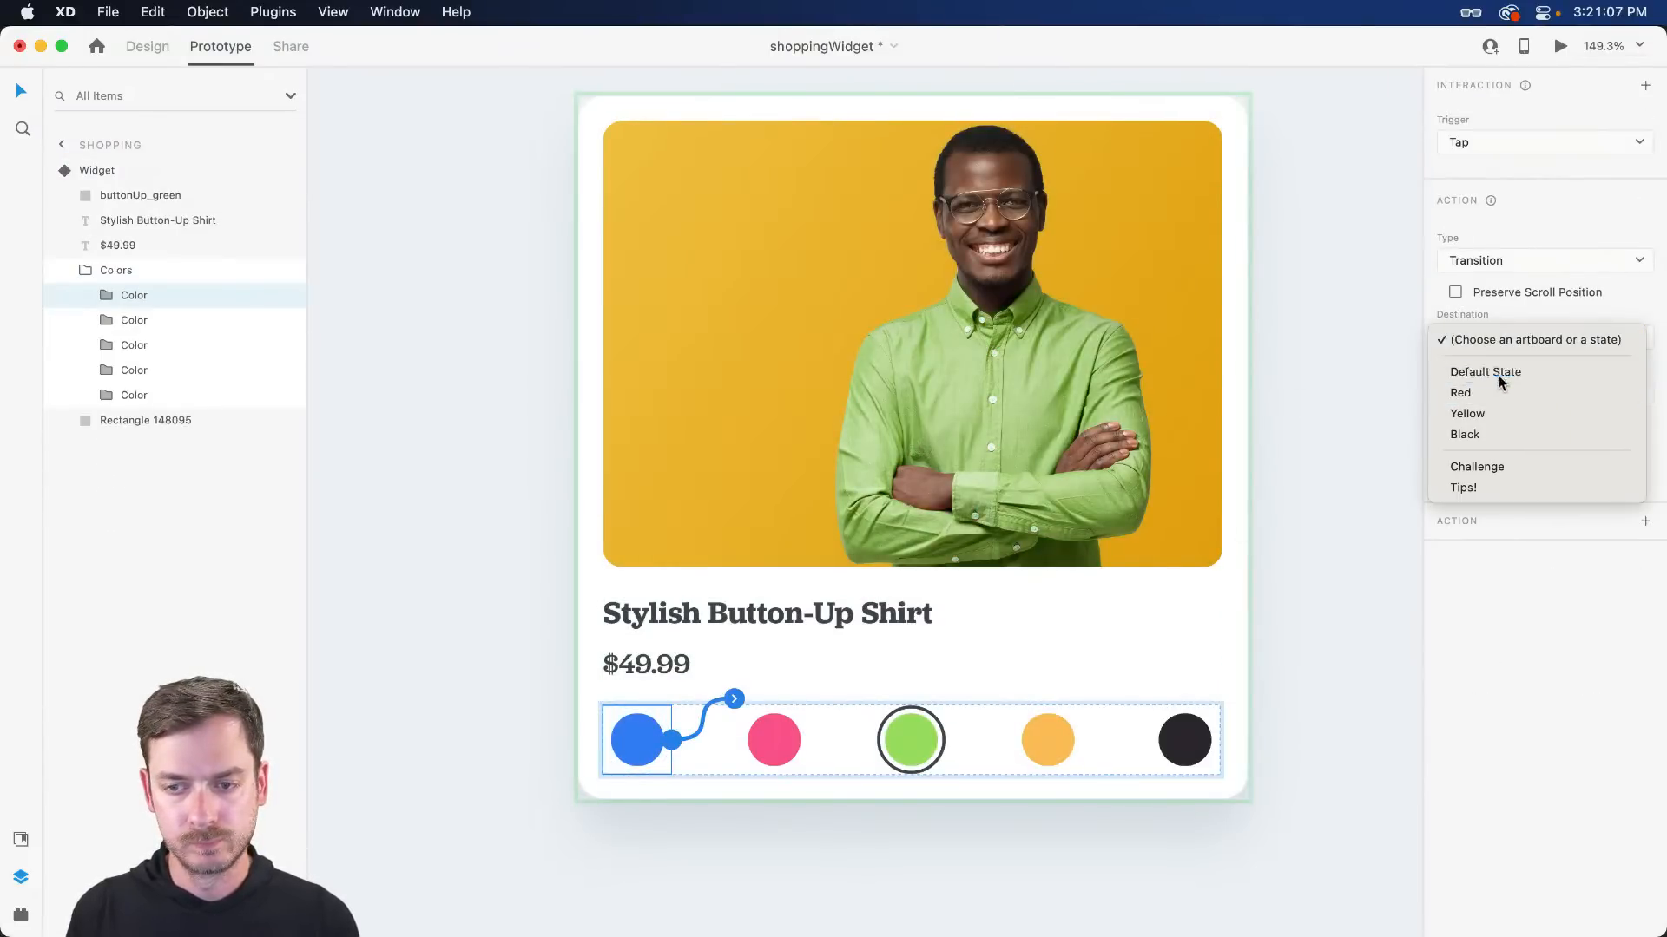
pyautogui.click(1480, 373)
pyautogui.click(782, 740)
pyautogui.click(806, 742)
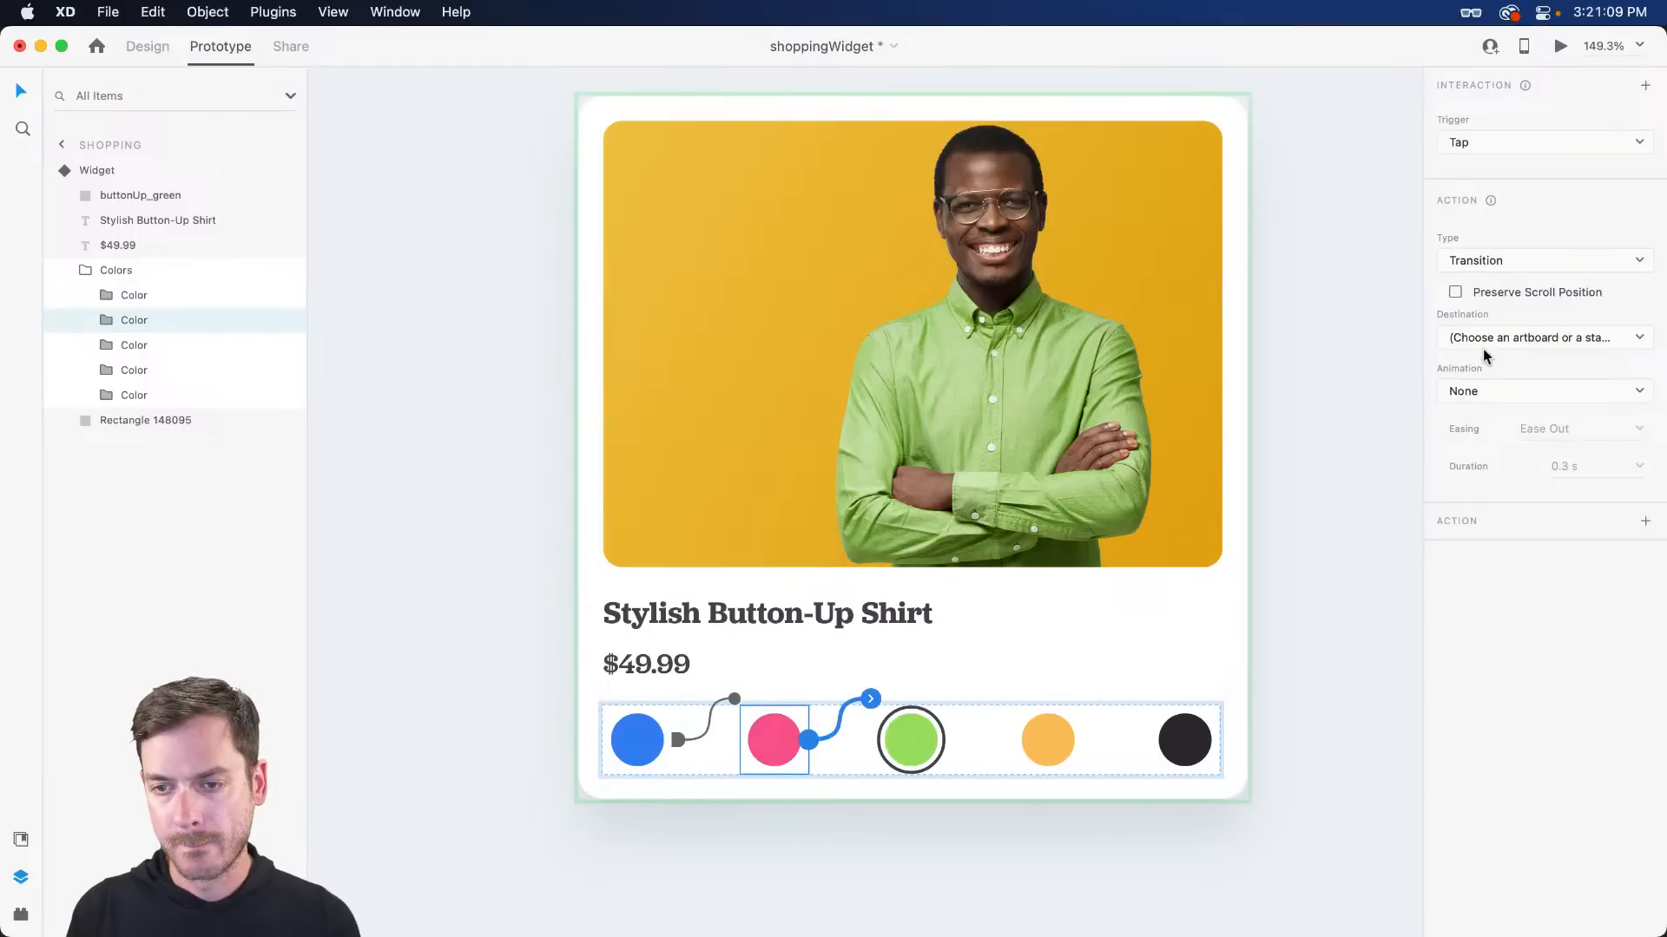
pyautogui.click(1532, 339)
pyautogui.click(1476, 402)
# - Finish the Green state by linking yellow to Yellow and black to Black, then reselect the Widget
pyautogui.click(1046, 739)
pyautogui.click(1082, 740)
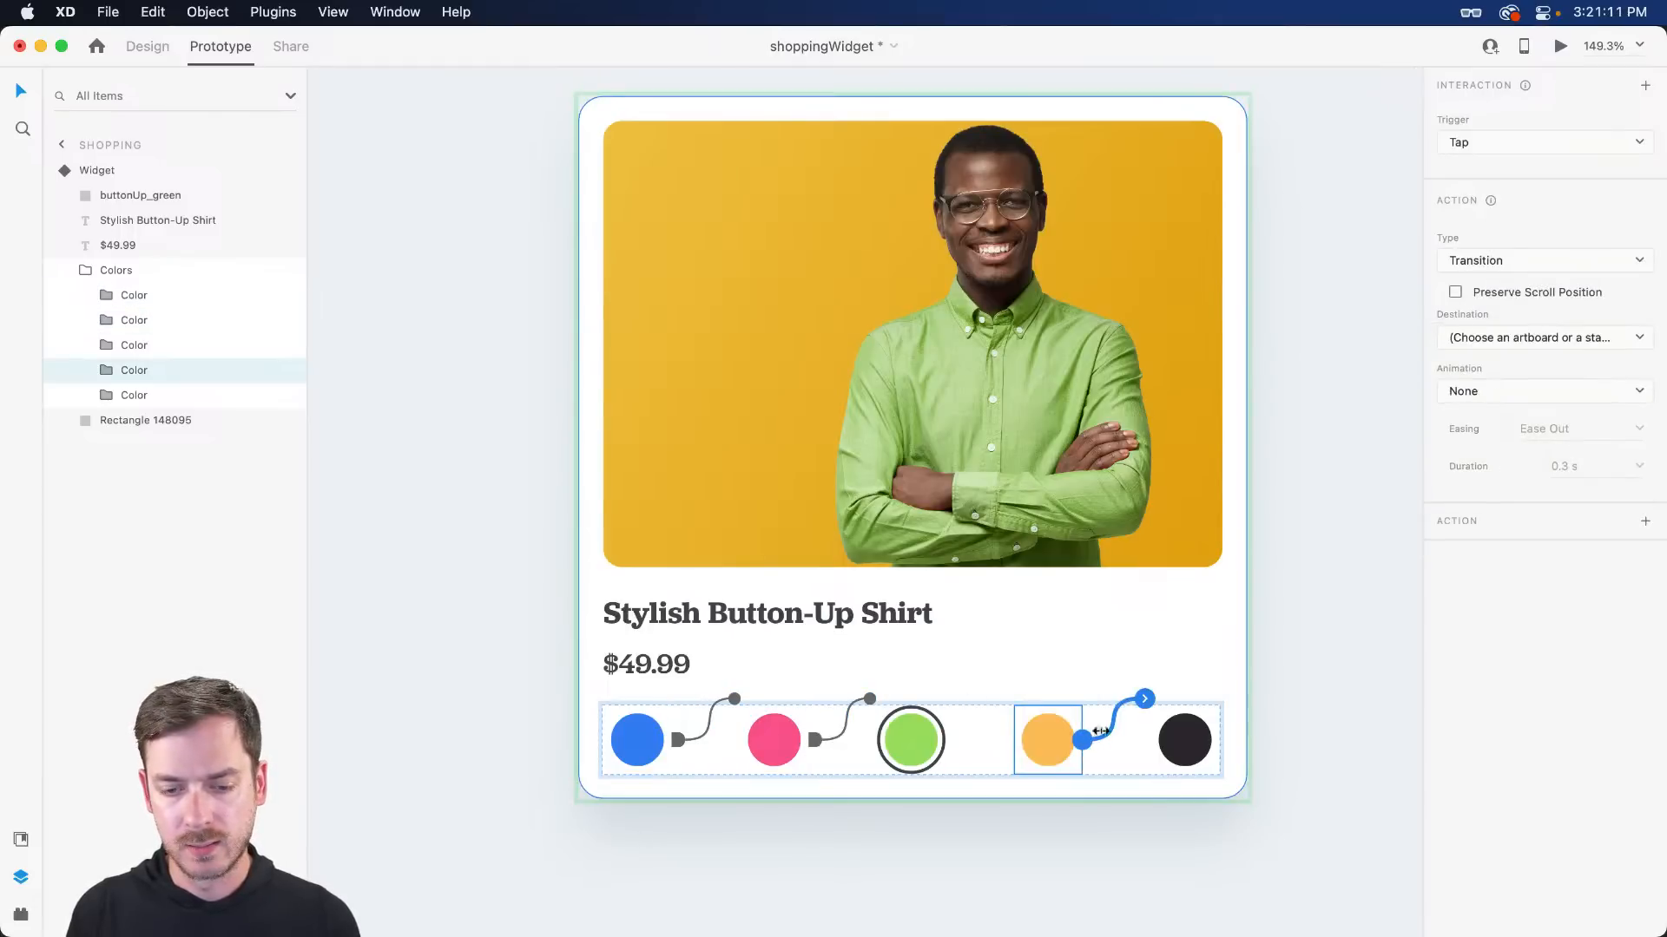
pyautogui.click(1510, 338)
pyautogui.click(1196, 743)
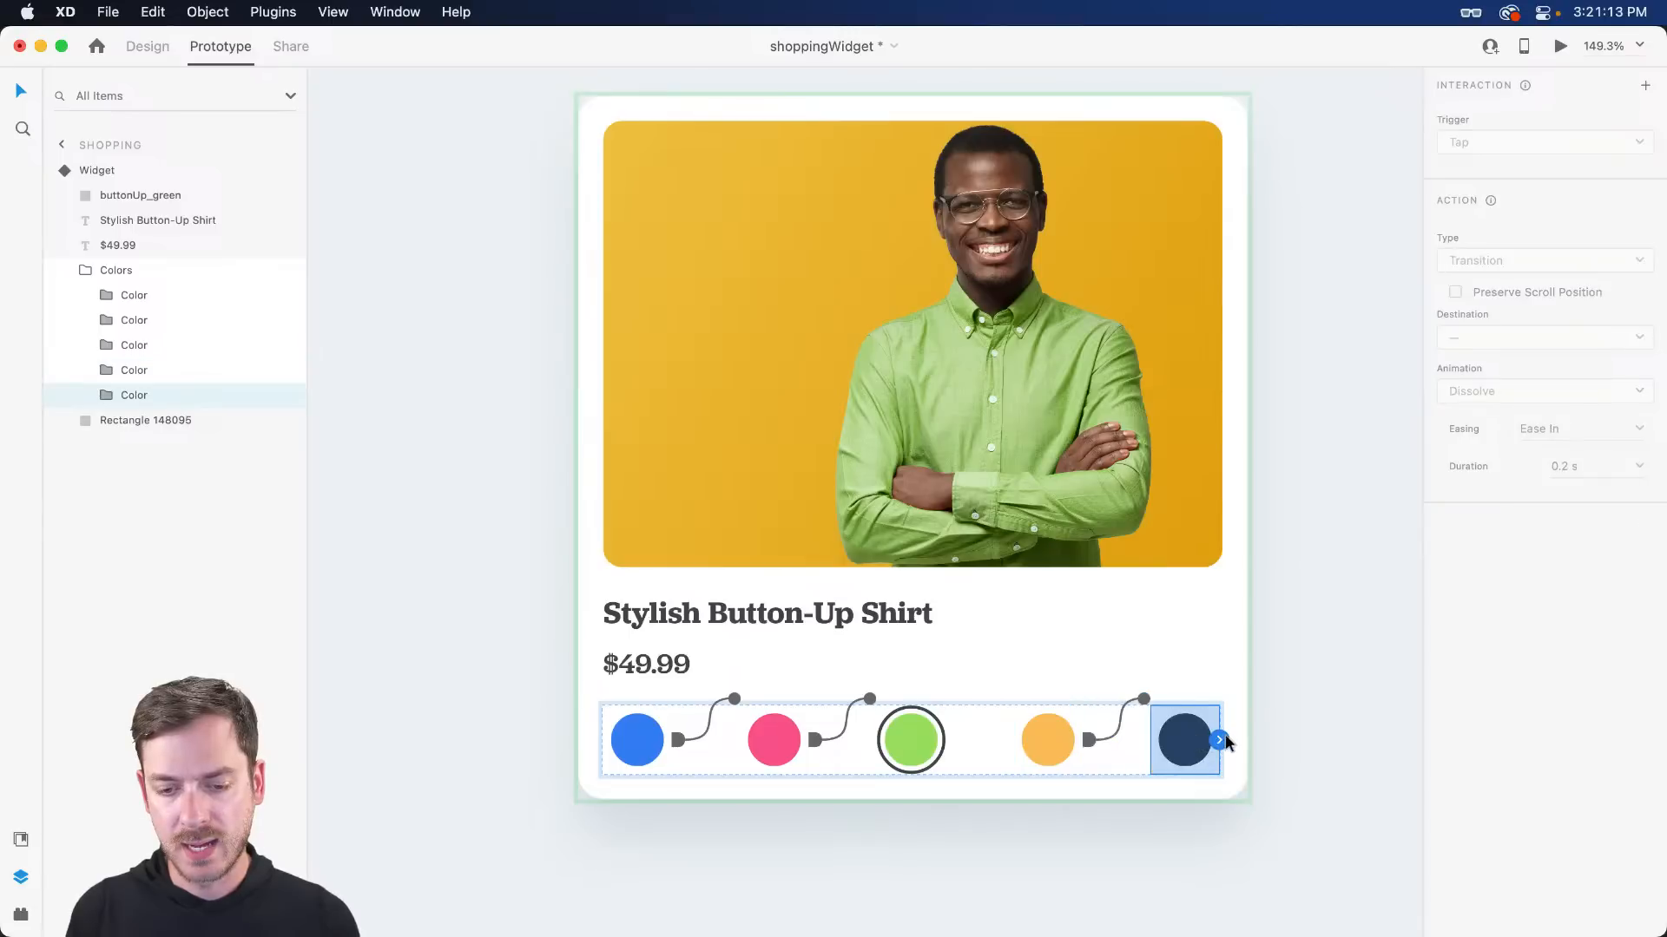
pyautogui.click(1219, 740)
pyautogui.click(1537, 337)
pyautogui.click(1502, 437)
pyautogui.press('Escape')
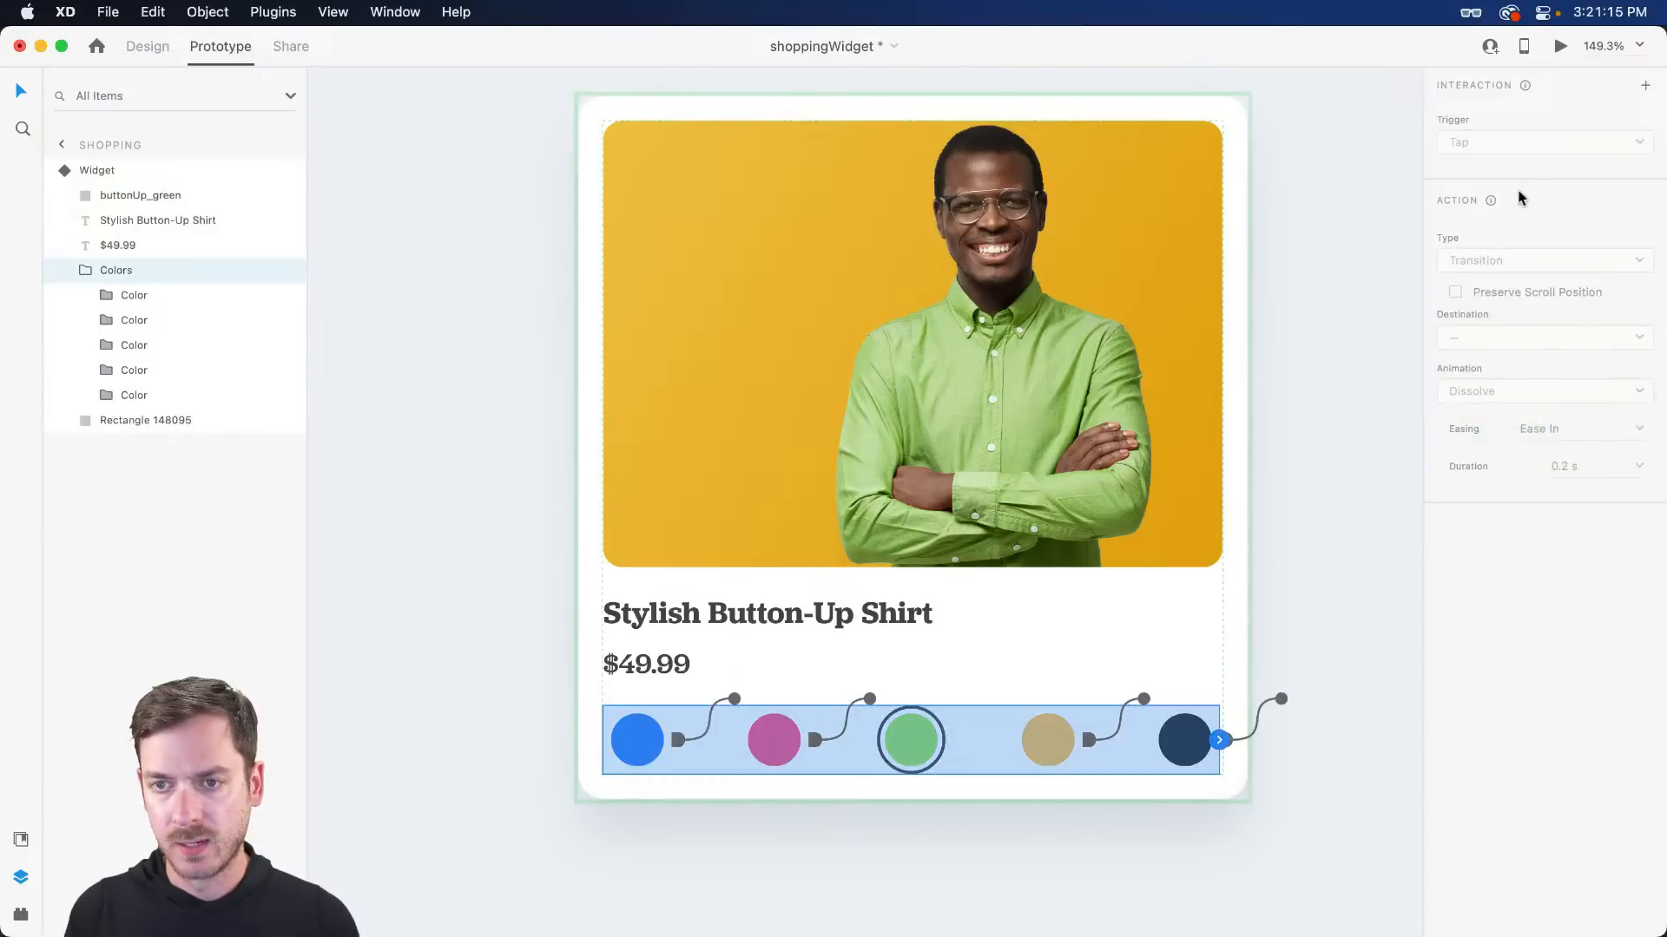
pyautogui.press('Escape')
# - In the Yellow state, link the blue swatch's tap to the Default State
pyautogui.scroll(-2, 1513, 176)
pyautogui.click(1512, 160)
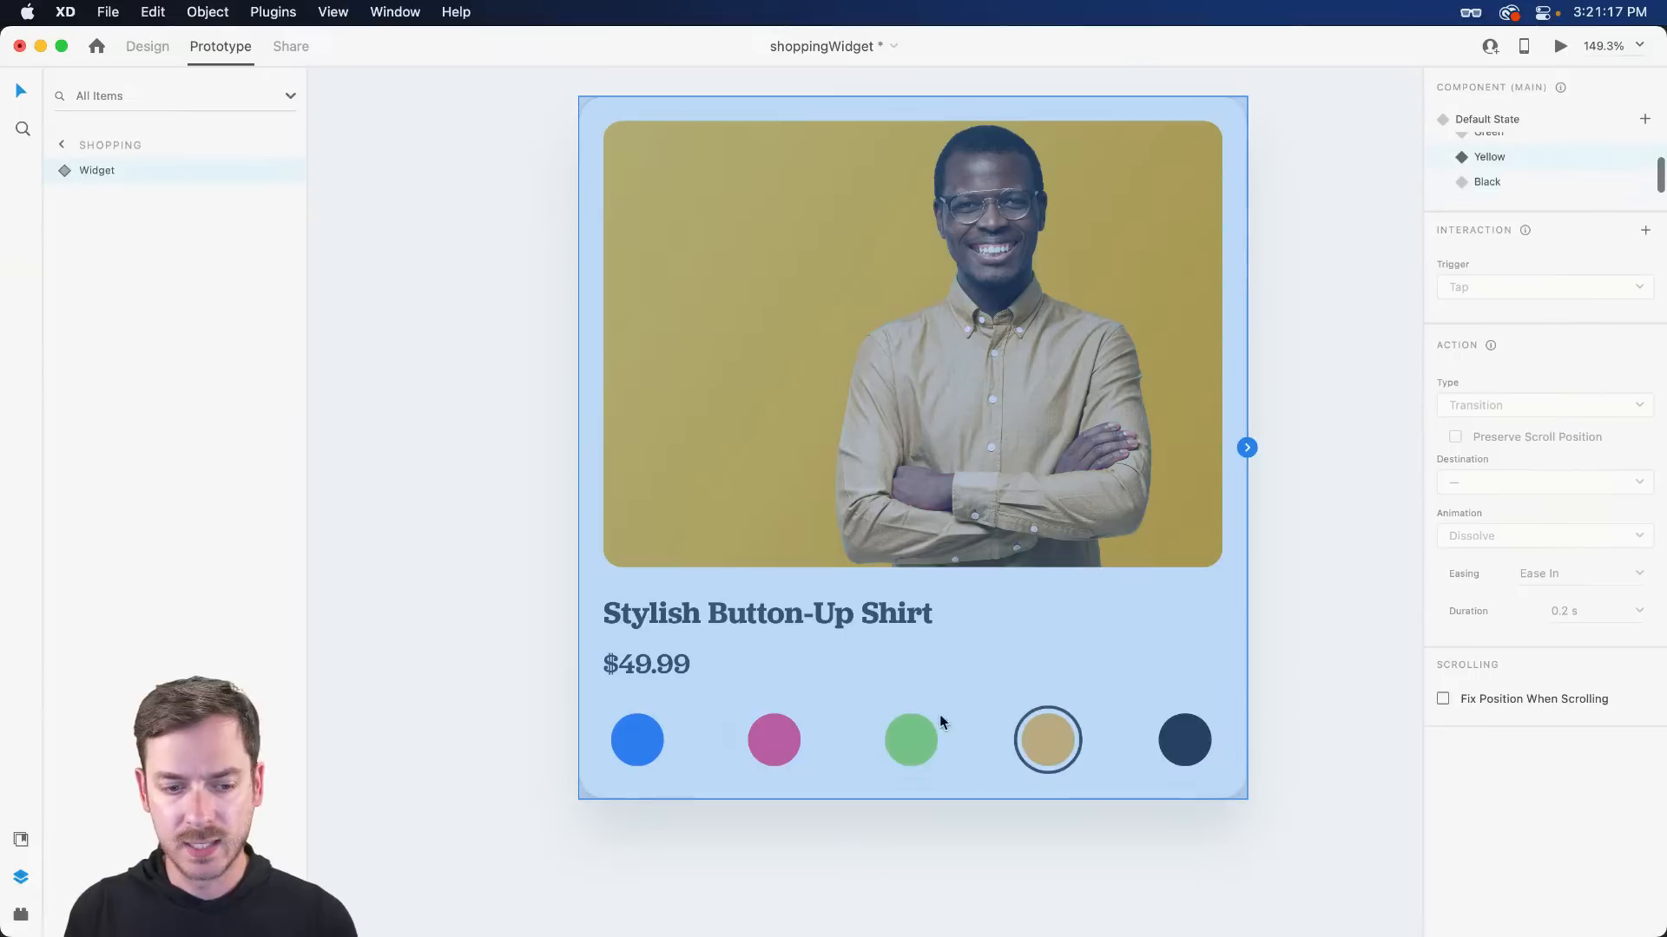
pyautogui.doubleClick(636, 736)
pyautogui.doubleClick(636, 736)
pyautogui.click(671, 741)
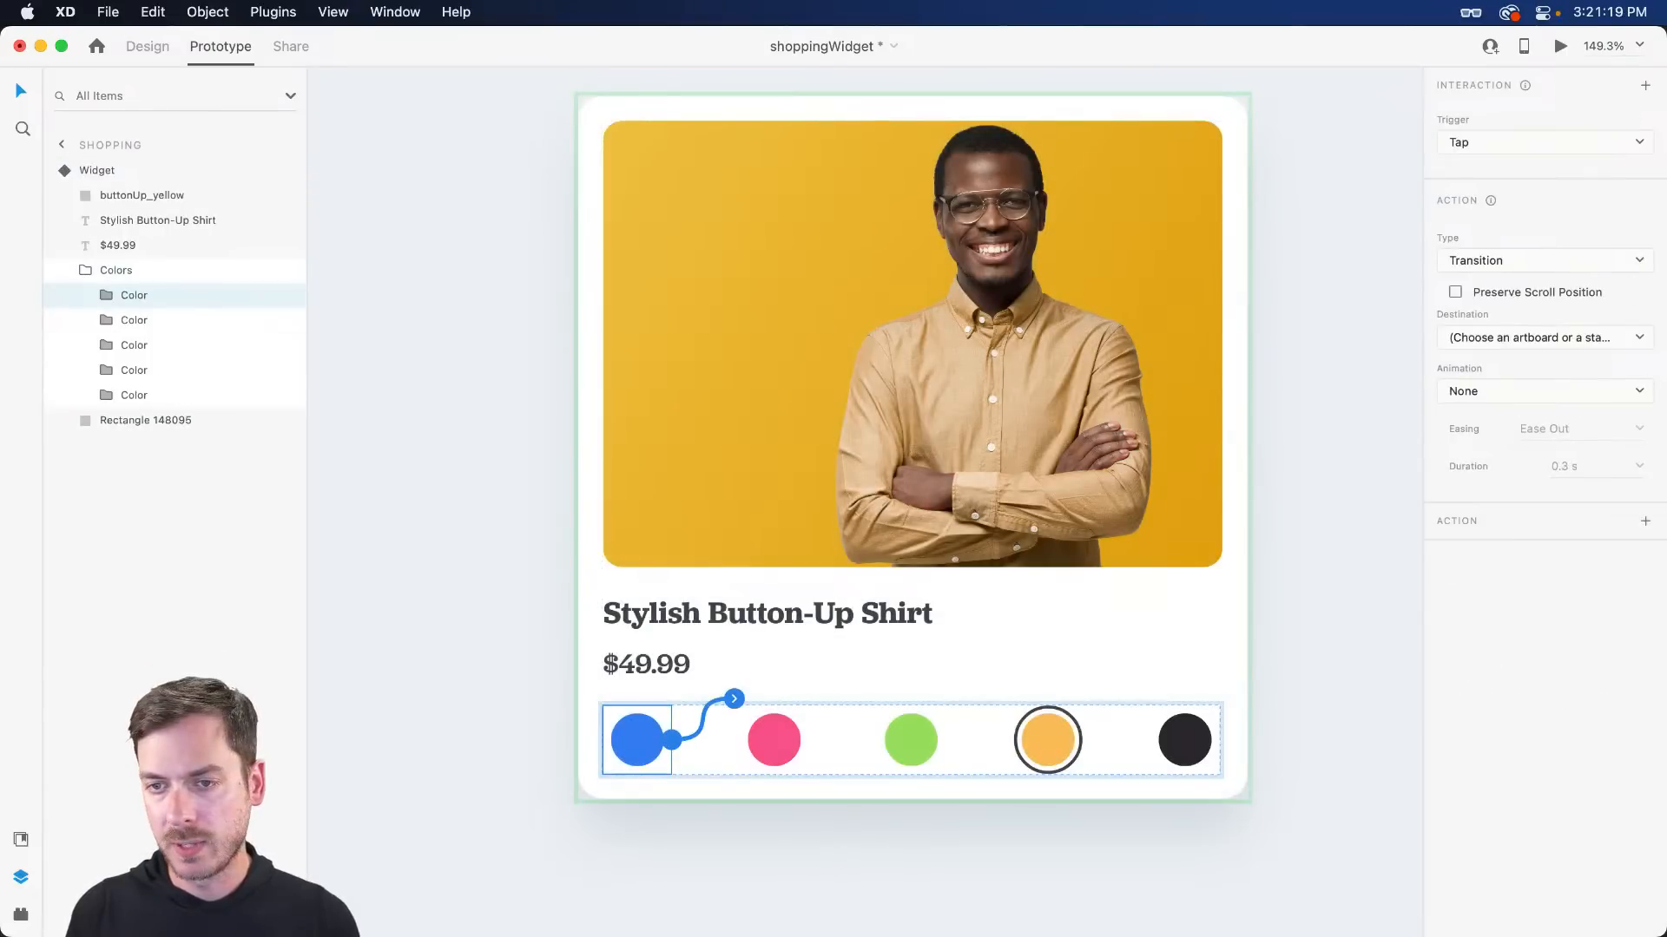
pyautogui.click(1481, 347)
pyautogui.click(1525, 368)
# - Link the pink, green and black swatches' taps to the Red, Green and Black states
pyautogui.click(773, 739)
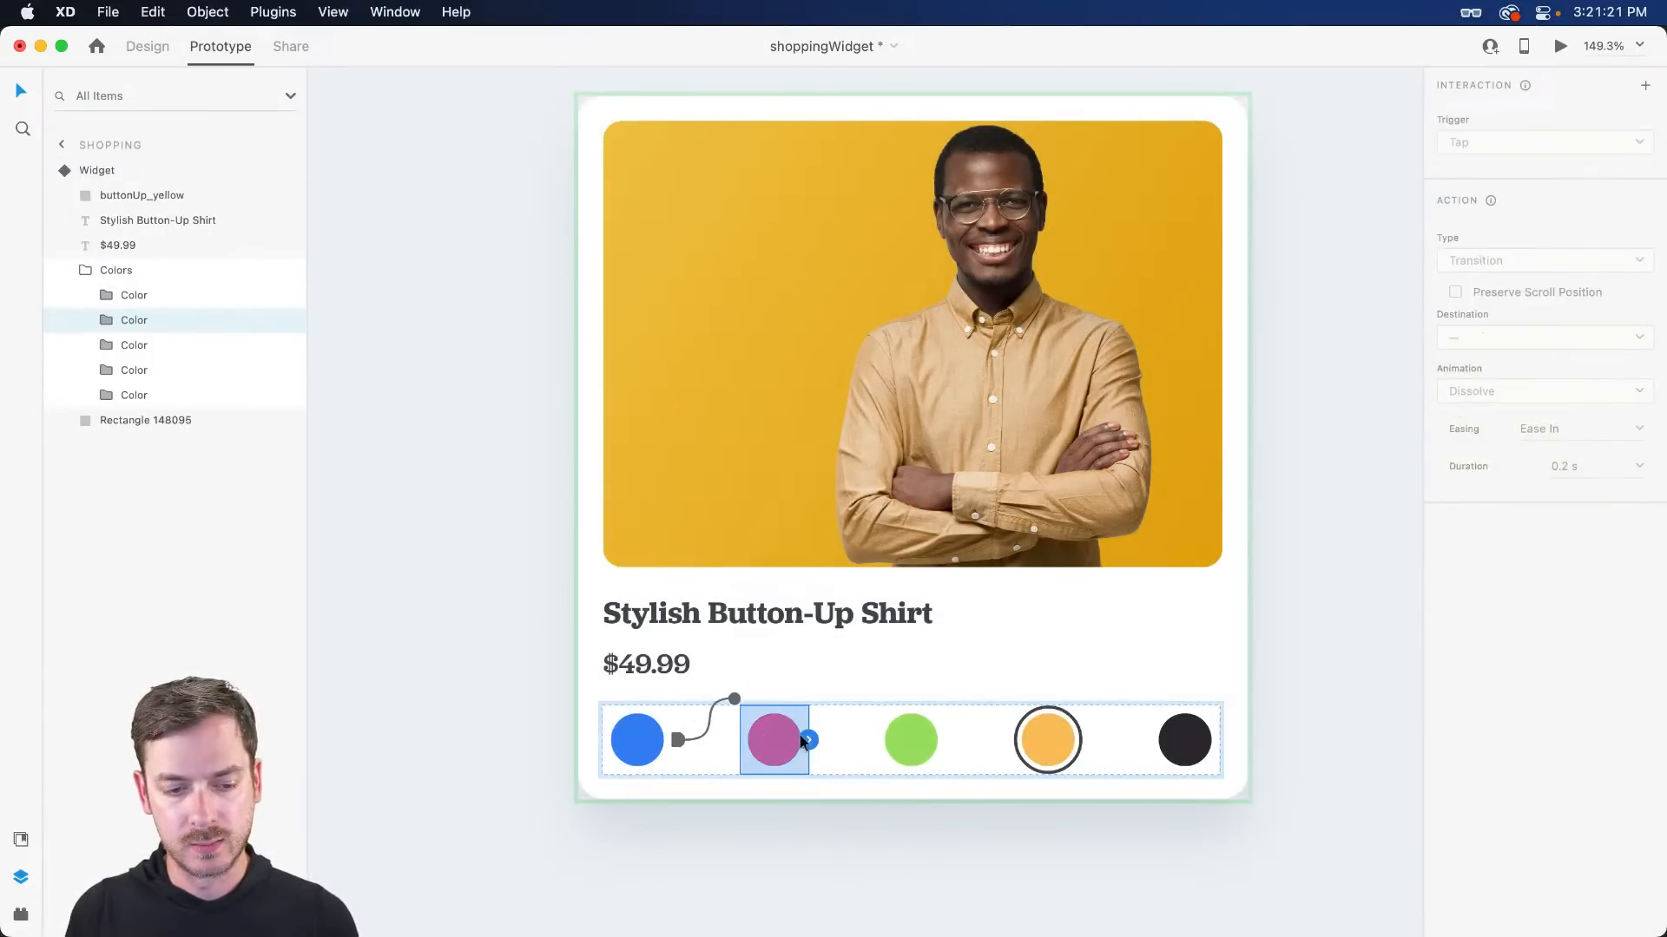
pyautogui.click(805, 739)
pyautogui.click(1536, 337)
pyautogui.click(1525, 390)
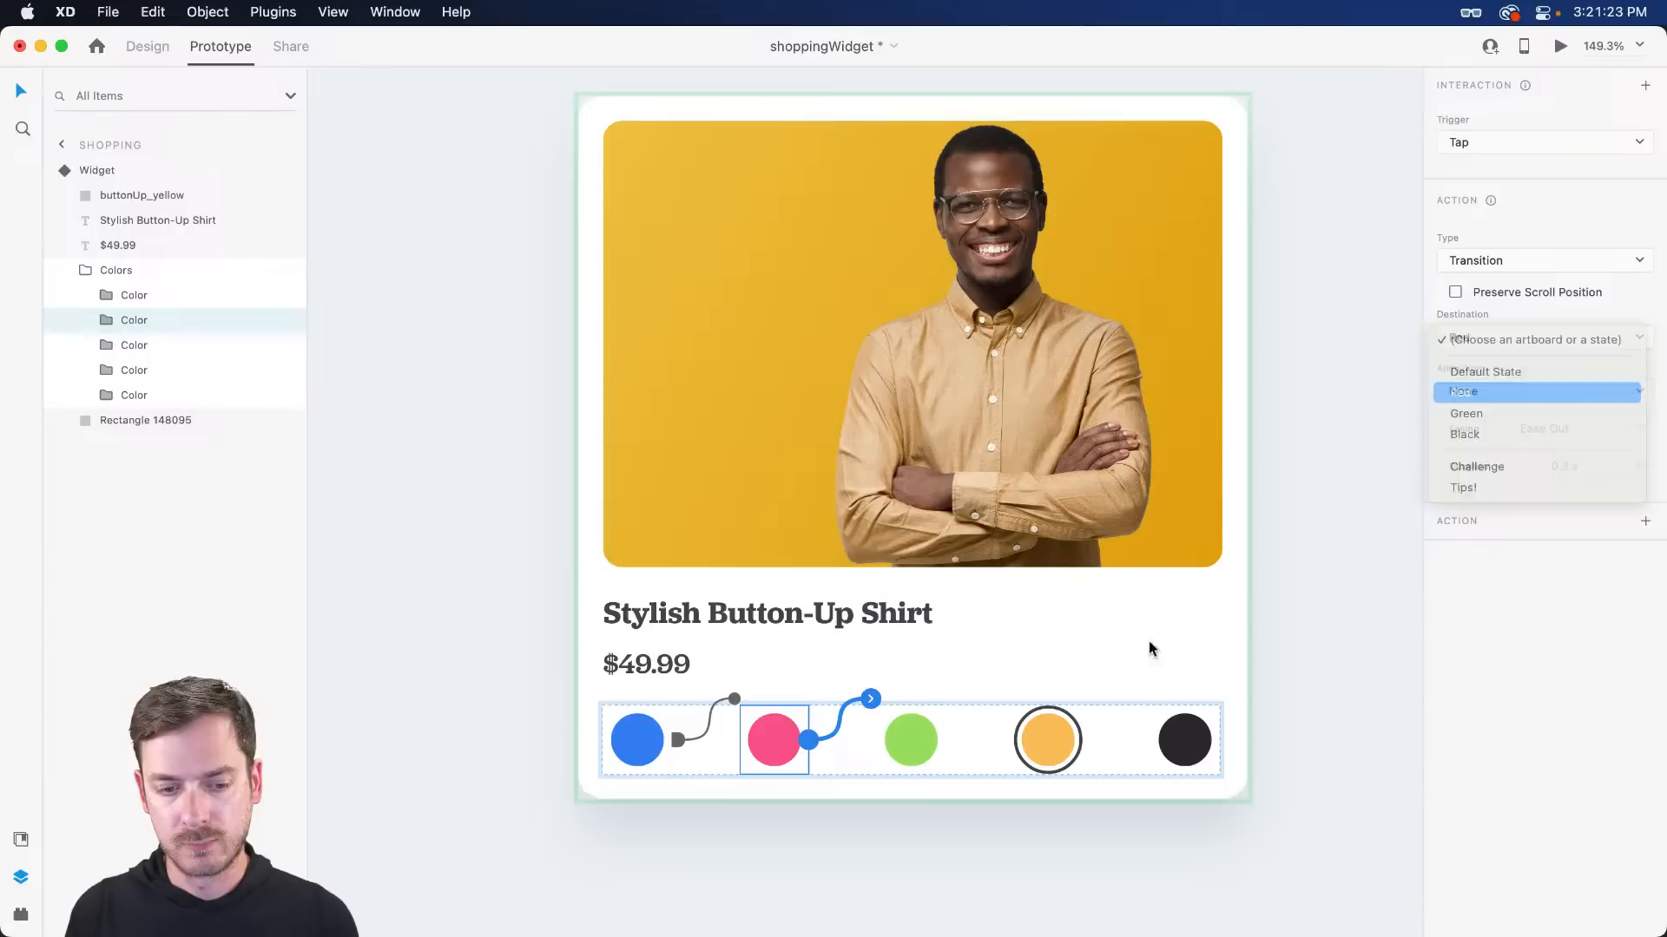
pyautogui.click(910, 729)
pyautogui.click(947, 740)
pyautogui.click(1525, 338)
pyautogui.click(1511, 417)
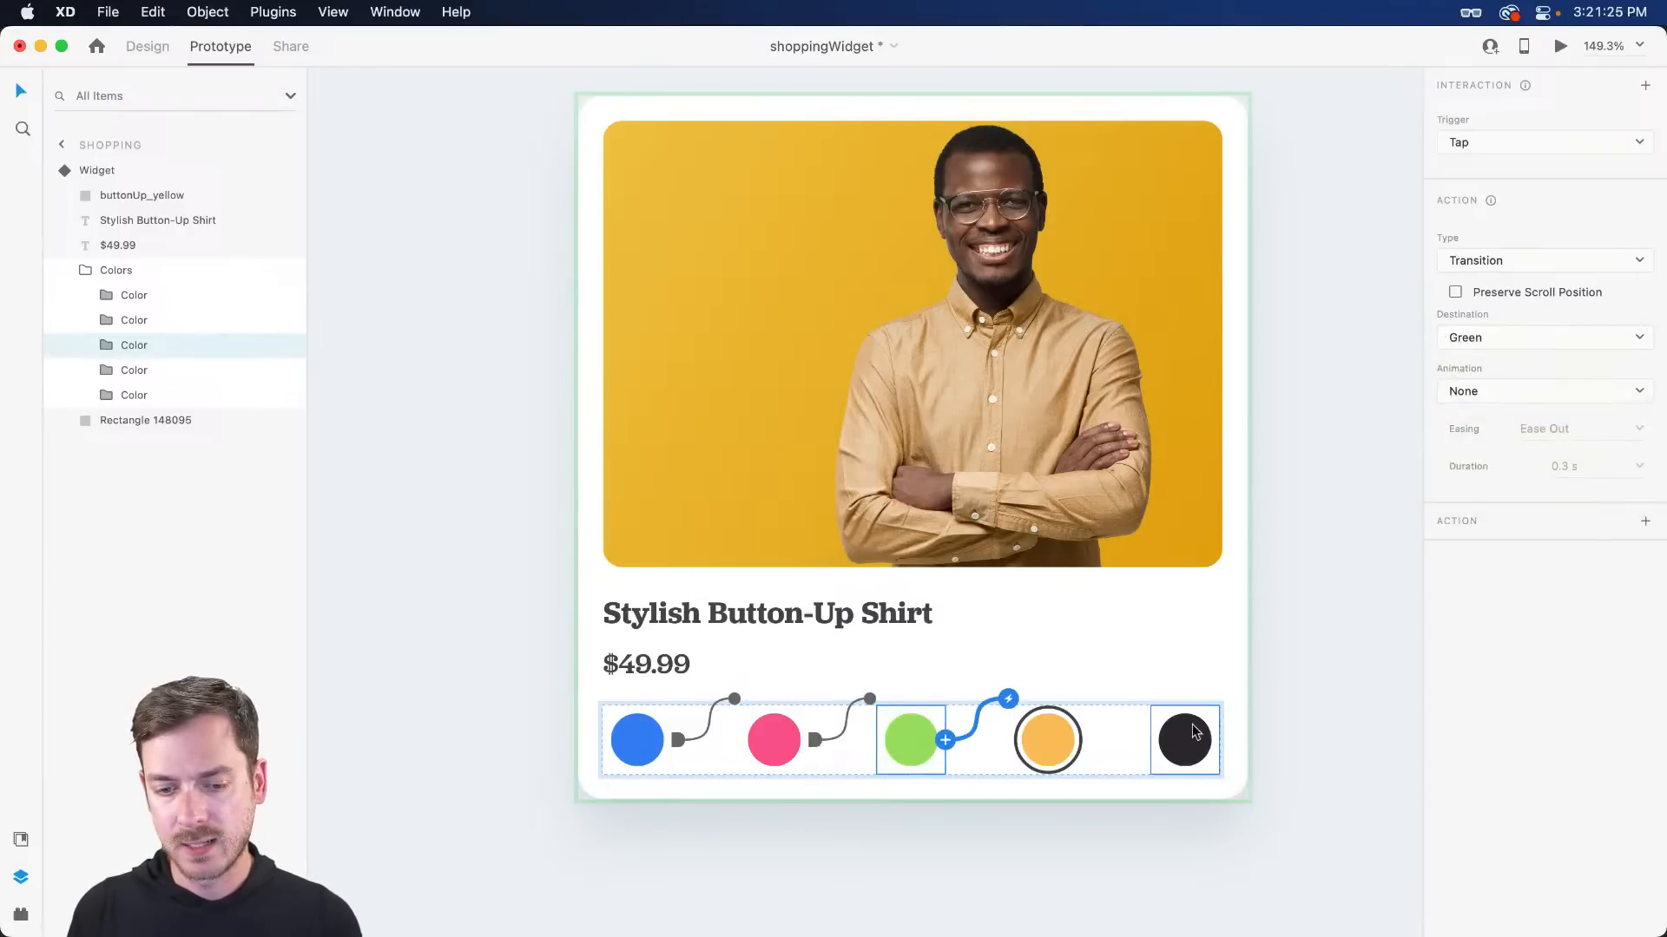
pyautogui.click(1194, 733)
pyautogui.click(1219, 740)
pyautogui.click(1533, 337)
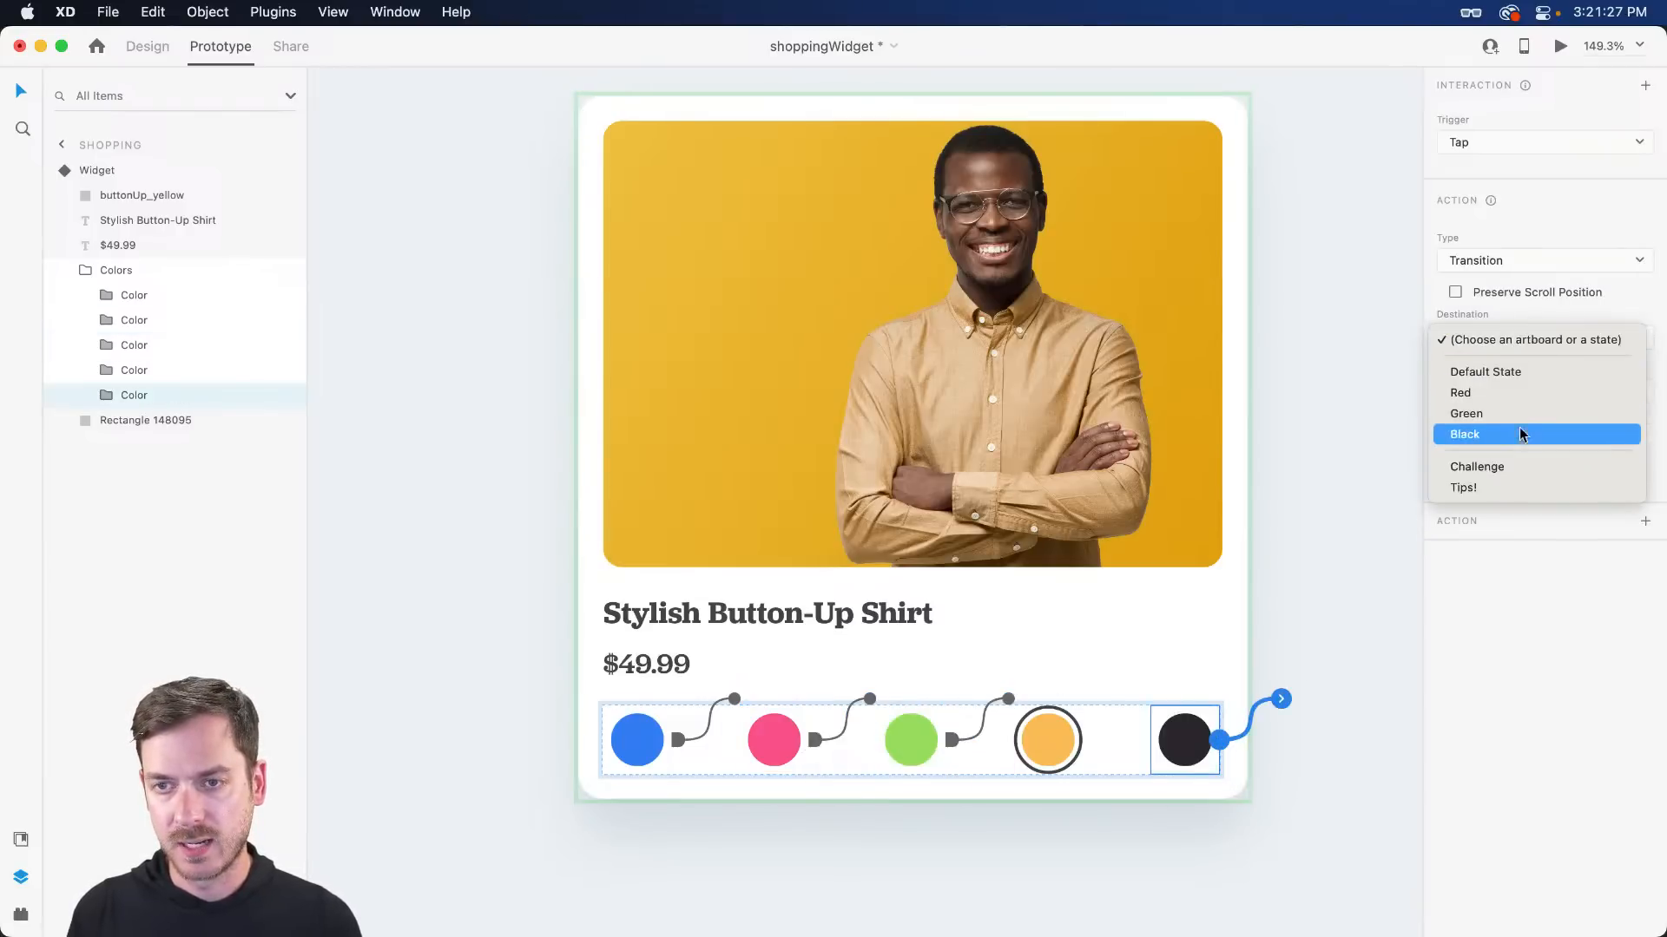
pyautogui.click(1519, 434)
# - In the widget's Black state, start tap interactions from the blue and pink colour circles
pyautogui.press('Escape')
pyautogui.click(781, 539)
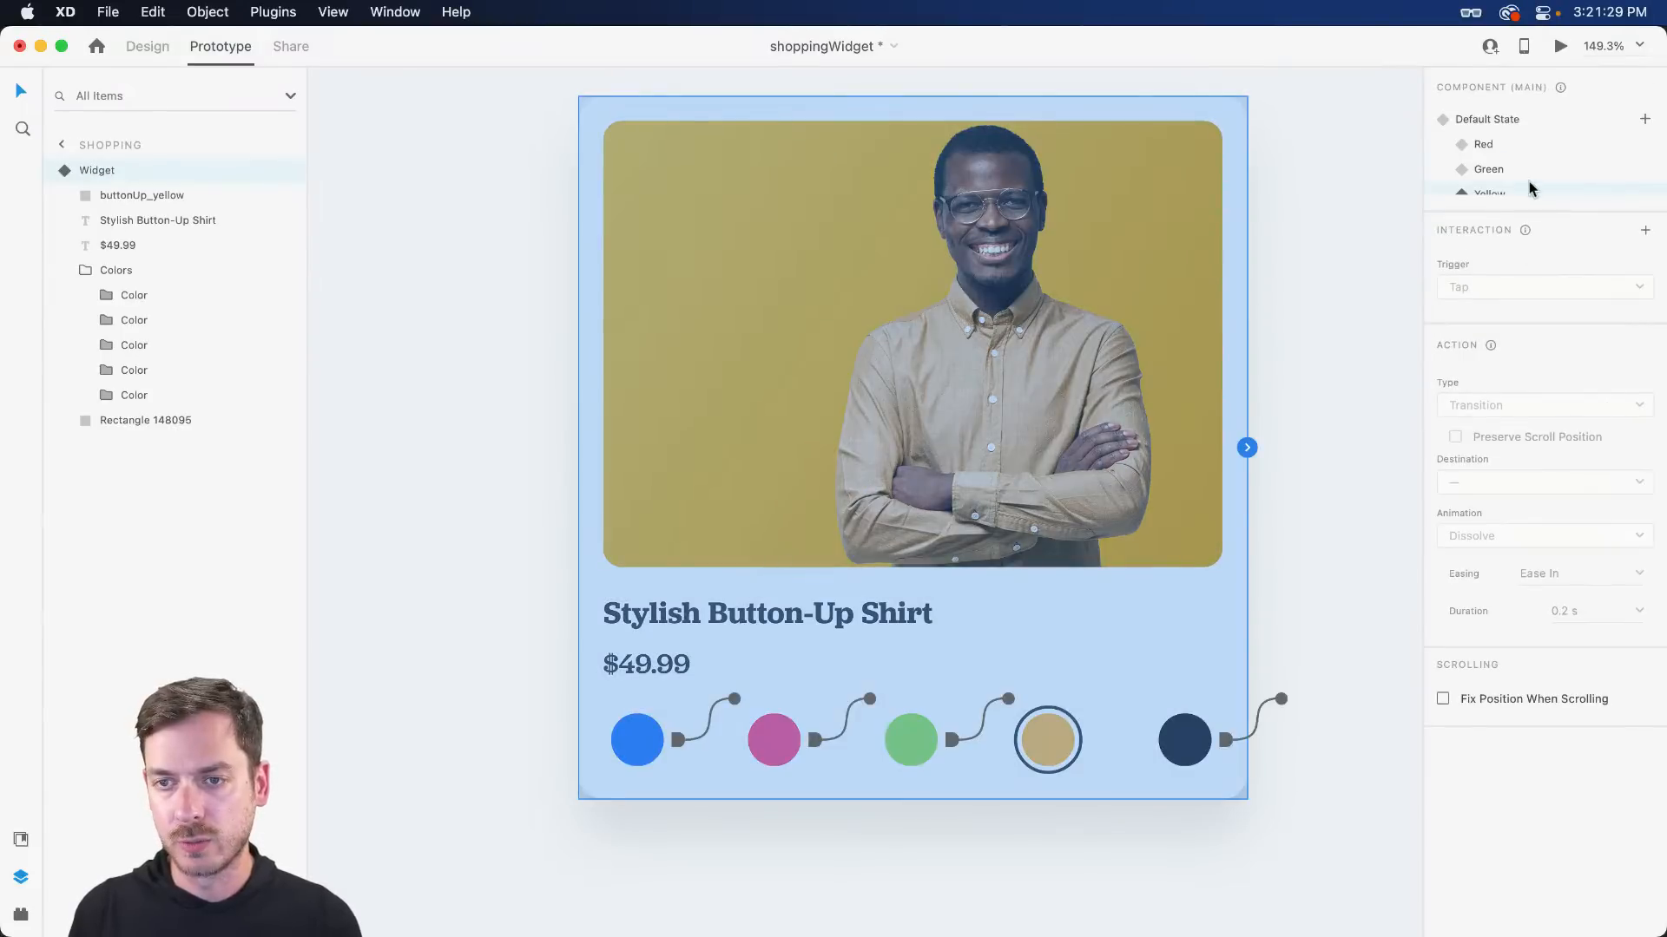
pyautogui.scroll(-2, 1529, 189)
pyautogui.click(1518, 181)
pyautogui.doubleClick(634, 746)
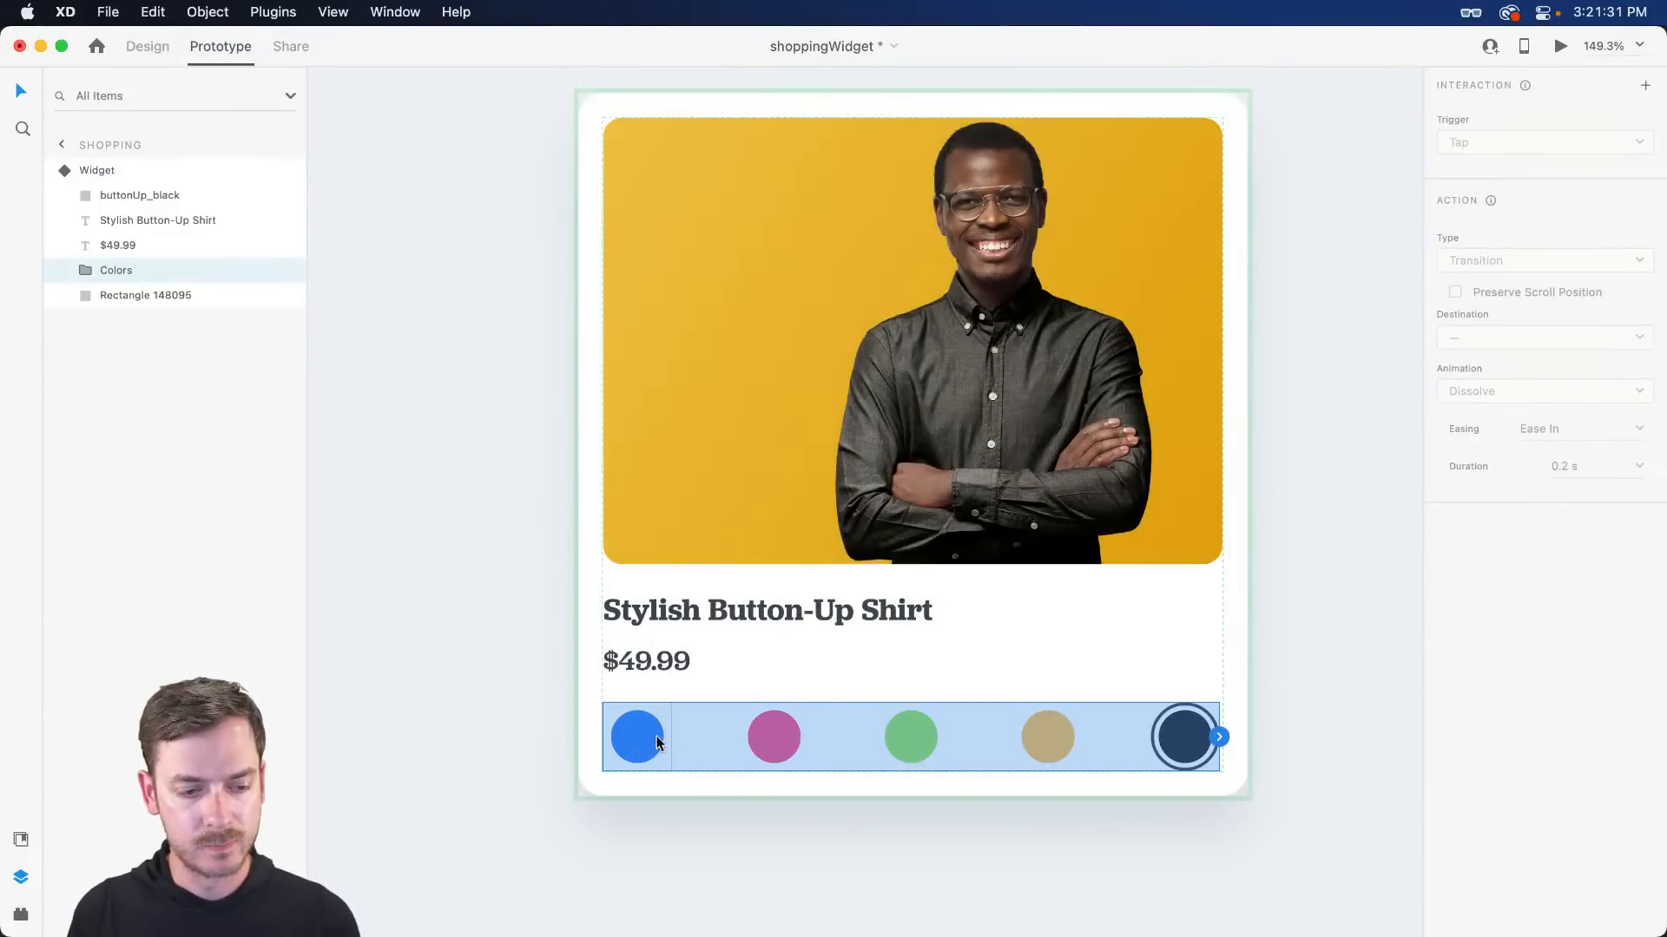
pyautogui.click(657, 742)
pyautogui.click(670, 737)
pyautogui.click(1515, 338)
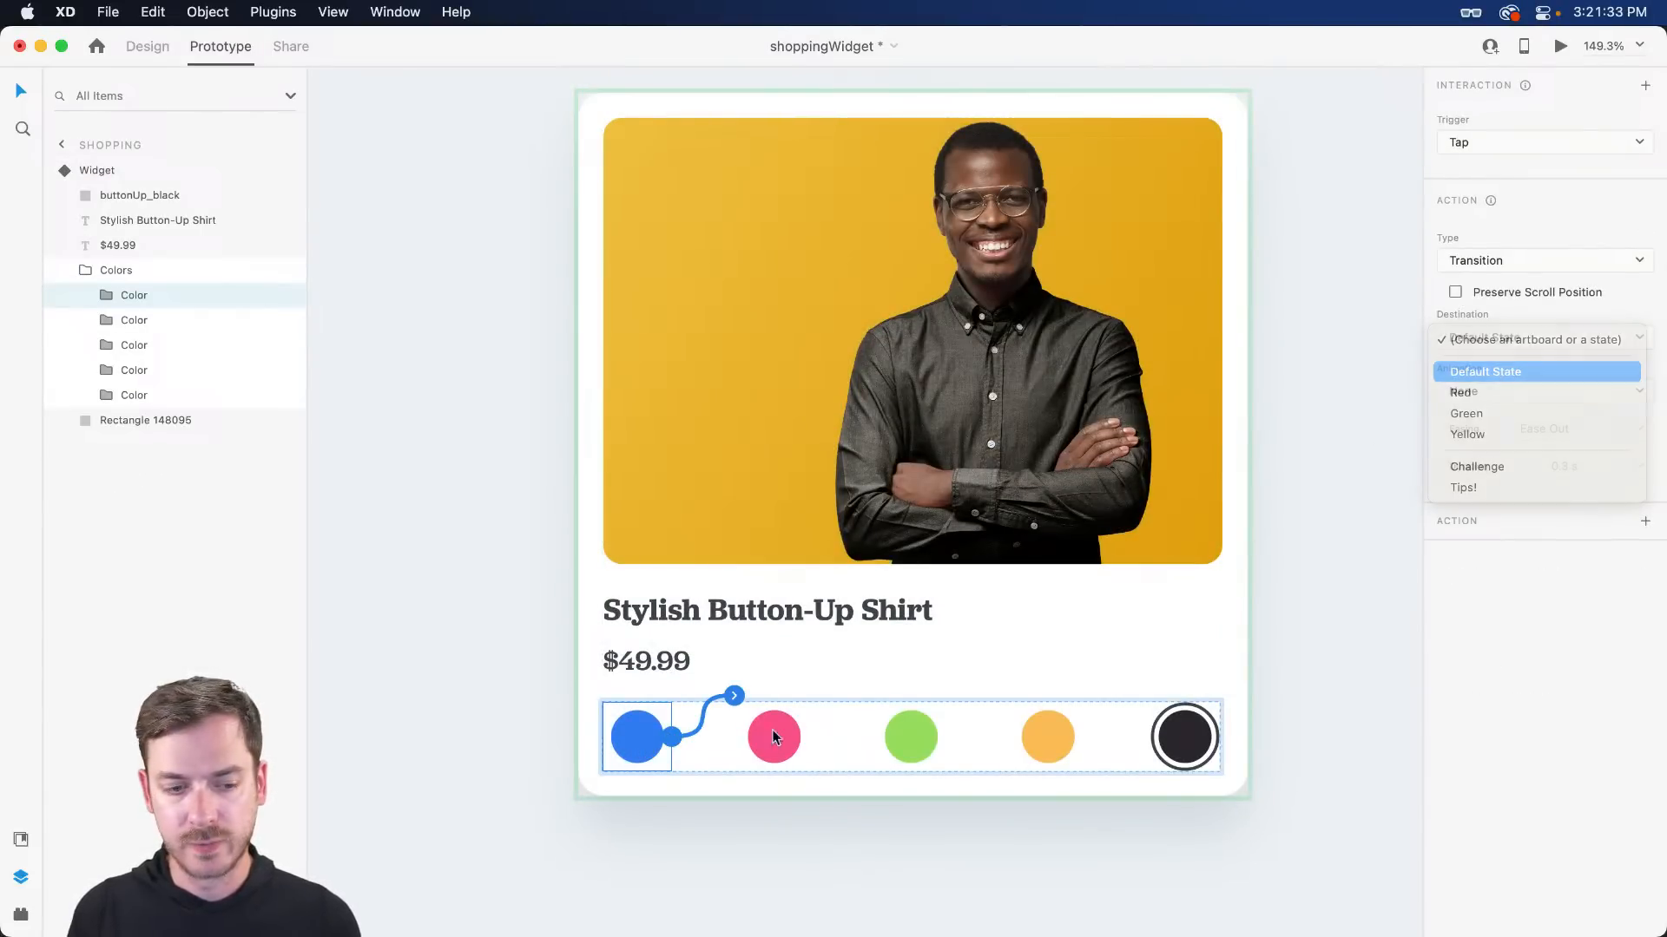
pyautogui.click(775, 737)
pyautogui.click(807, 737)
pyautogui.click(1493, 356)
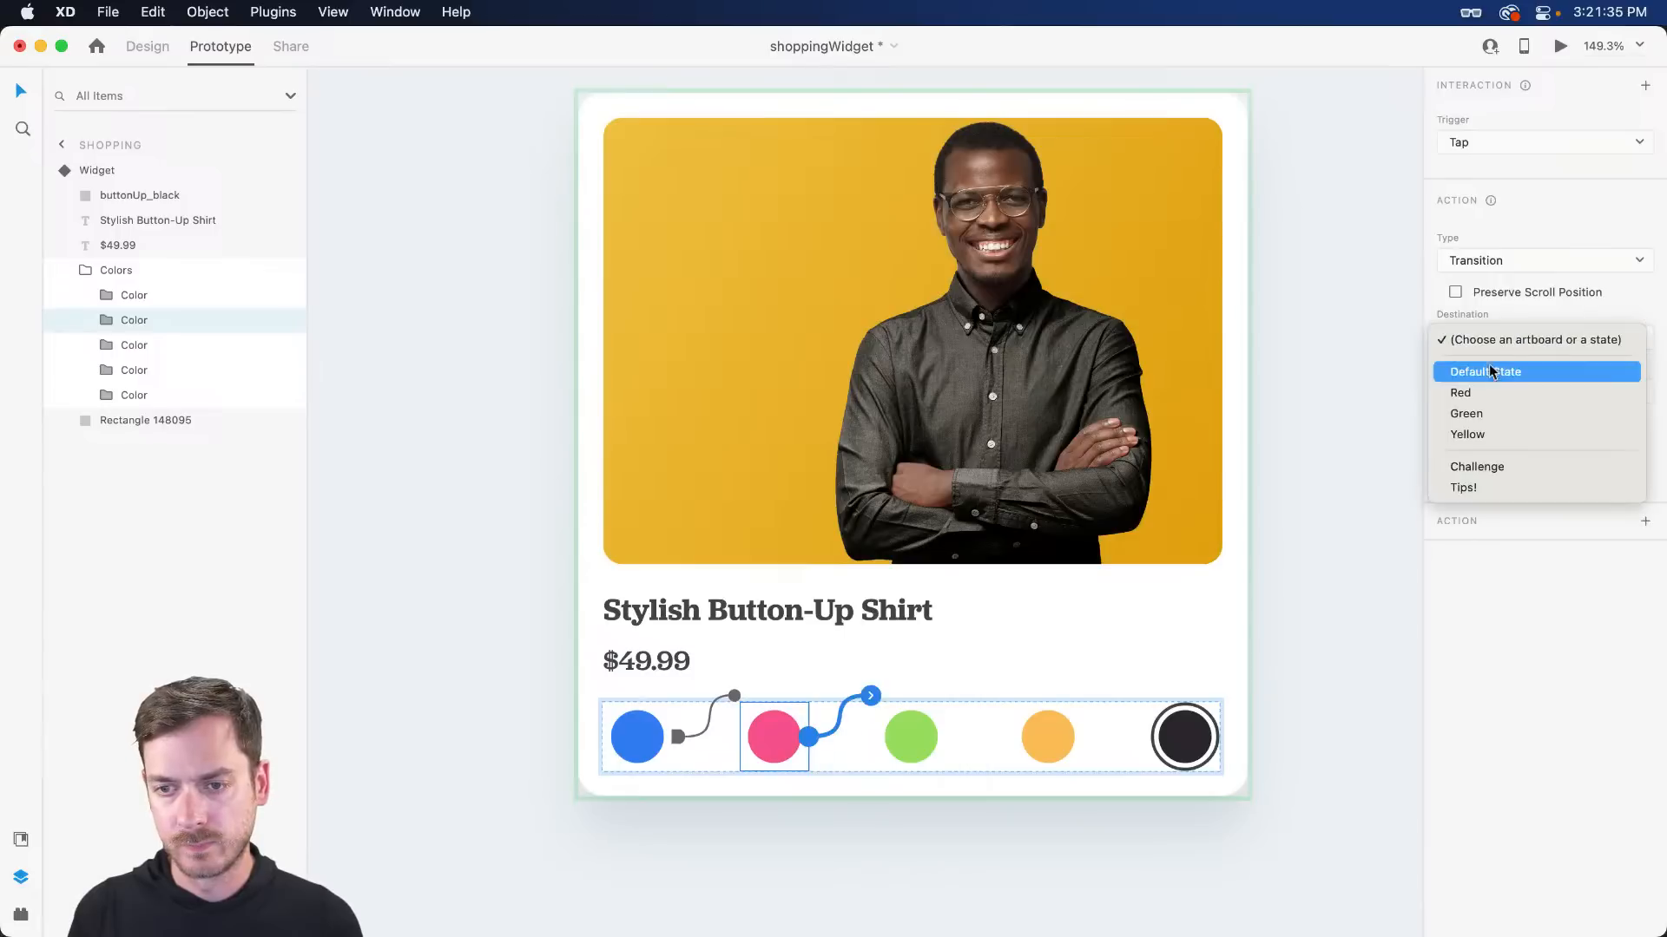
# - Link the green circle's tap to Green and the orange circle's tap to Yellow
pyautogui.click(910, 737)
pyautogui.click(945, 737)
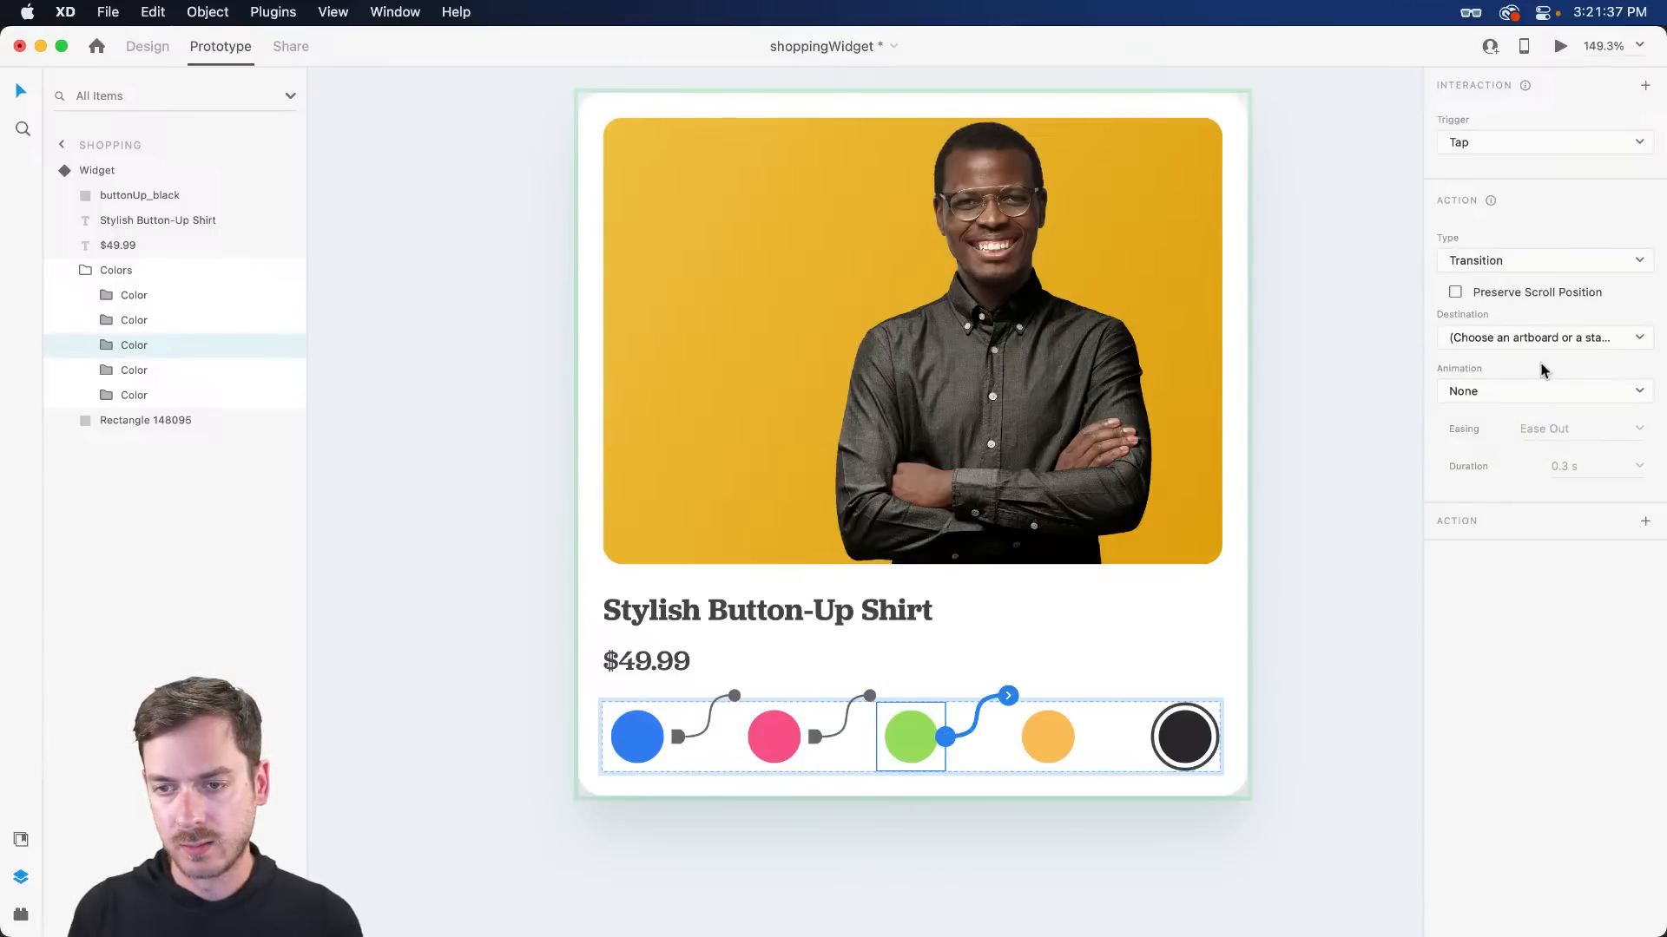
pyautogui.click(1538, 343)
pyautogui.click(1475, 434)
pyautogui.click(1048, 737)
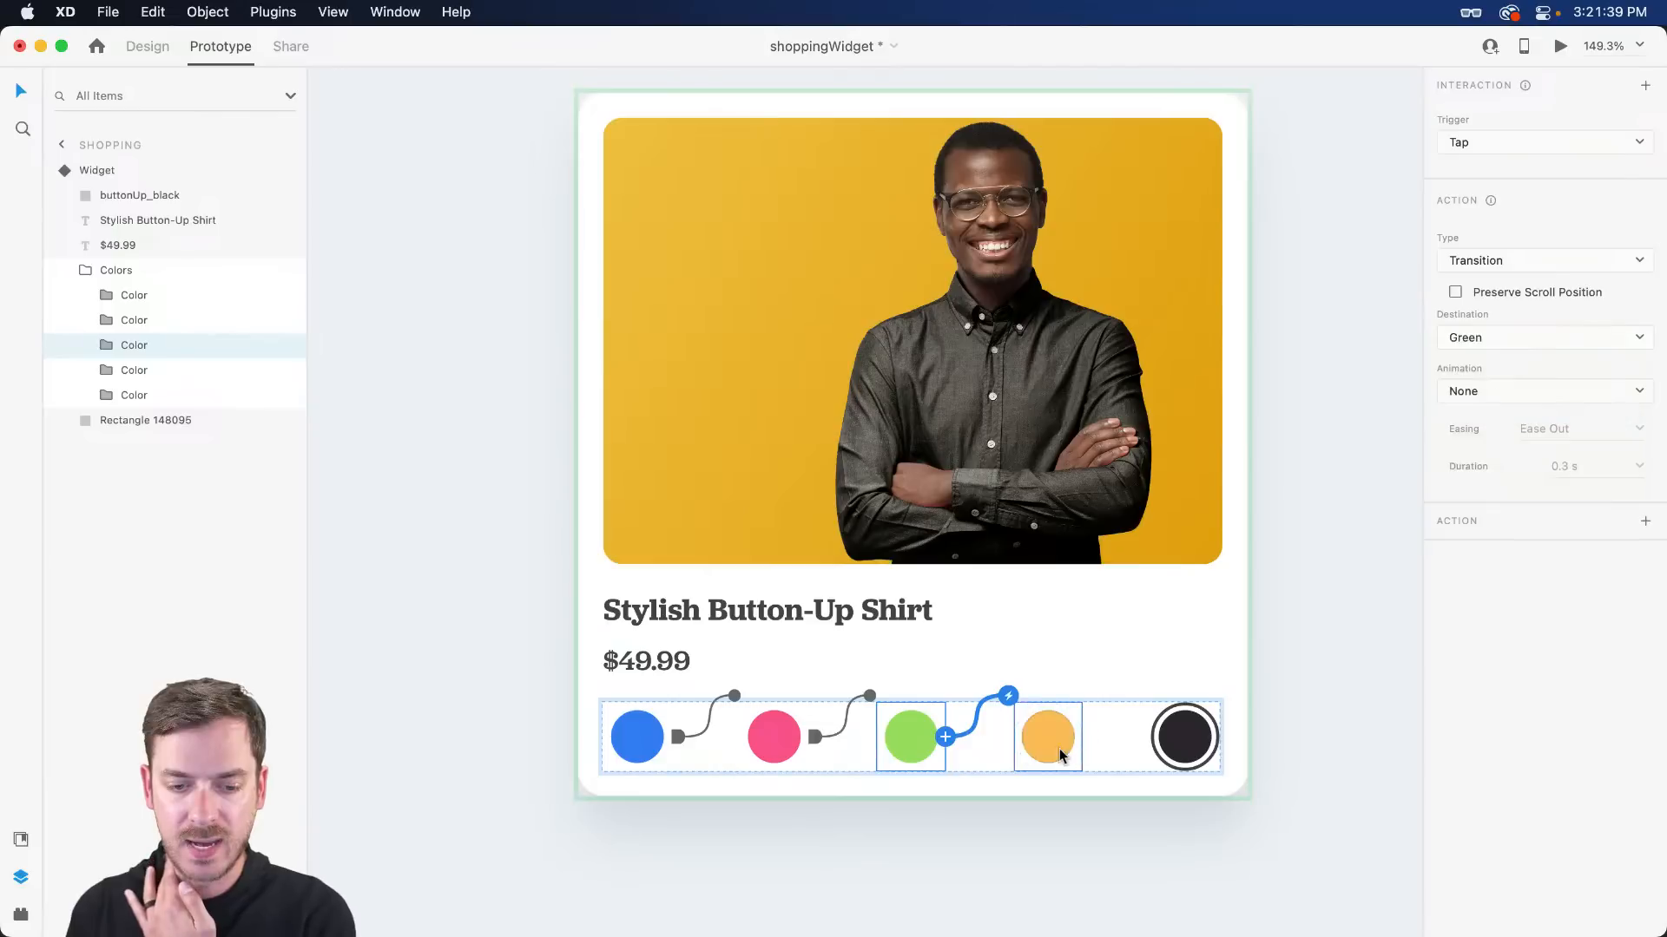
pyautogui.click(1083, 737)
pyautogui.click(1530, 337)
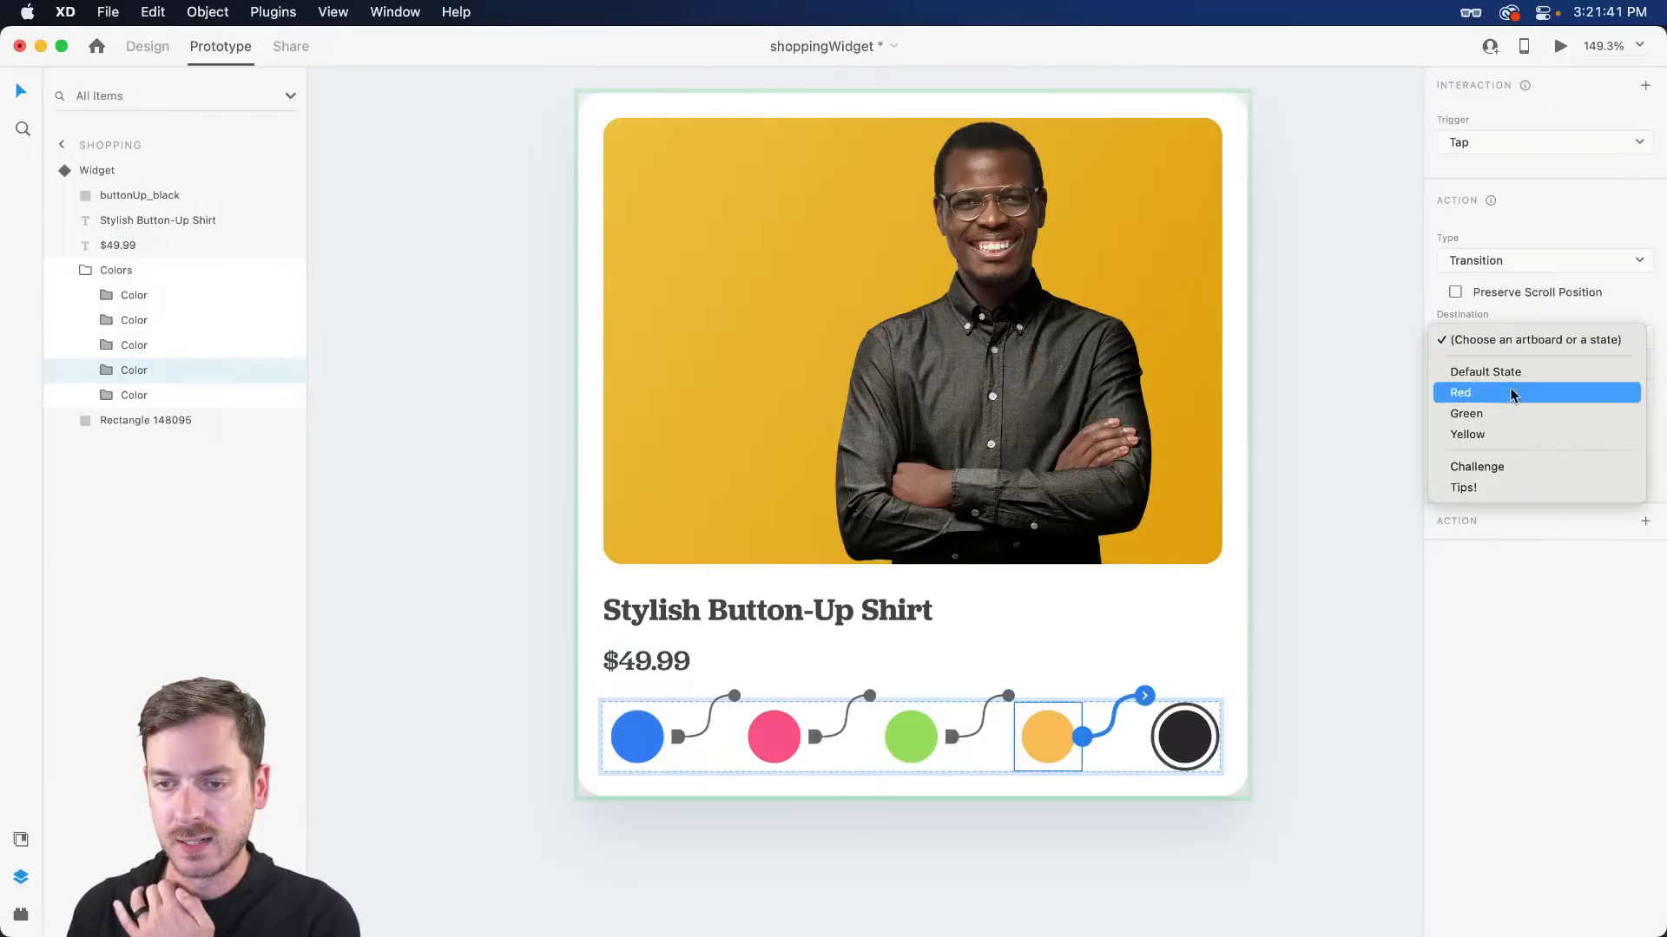
pyautogui.click(1497, 434)
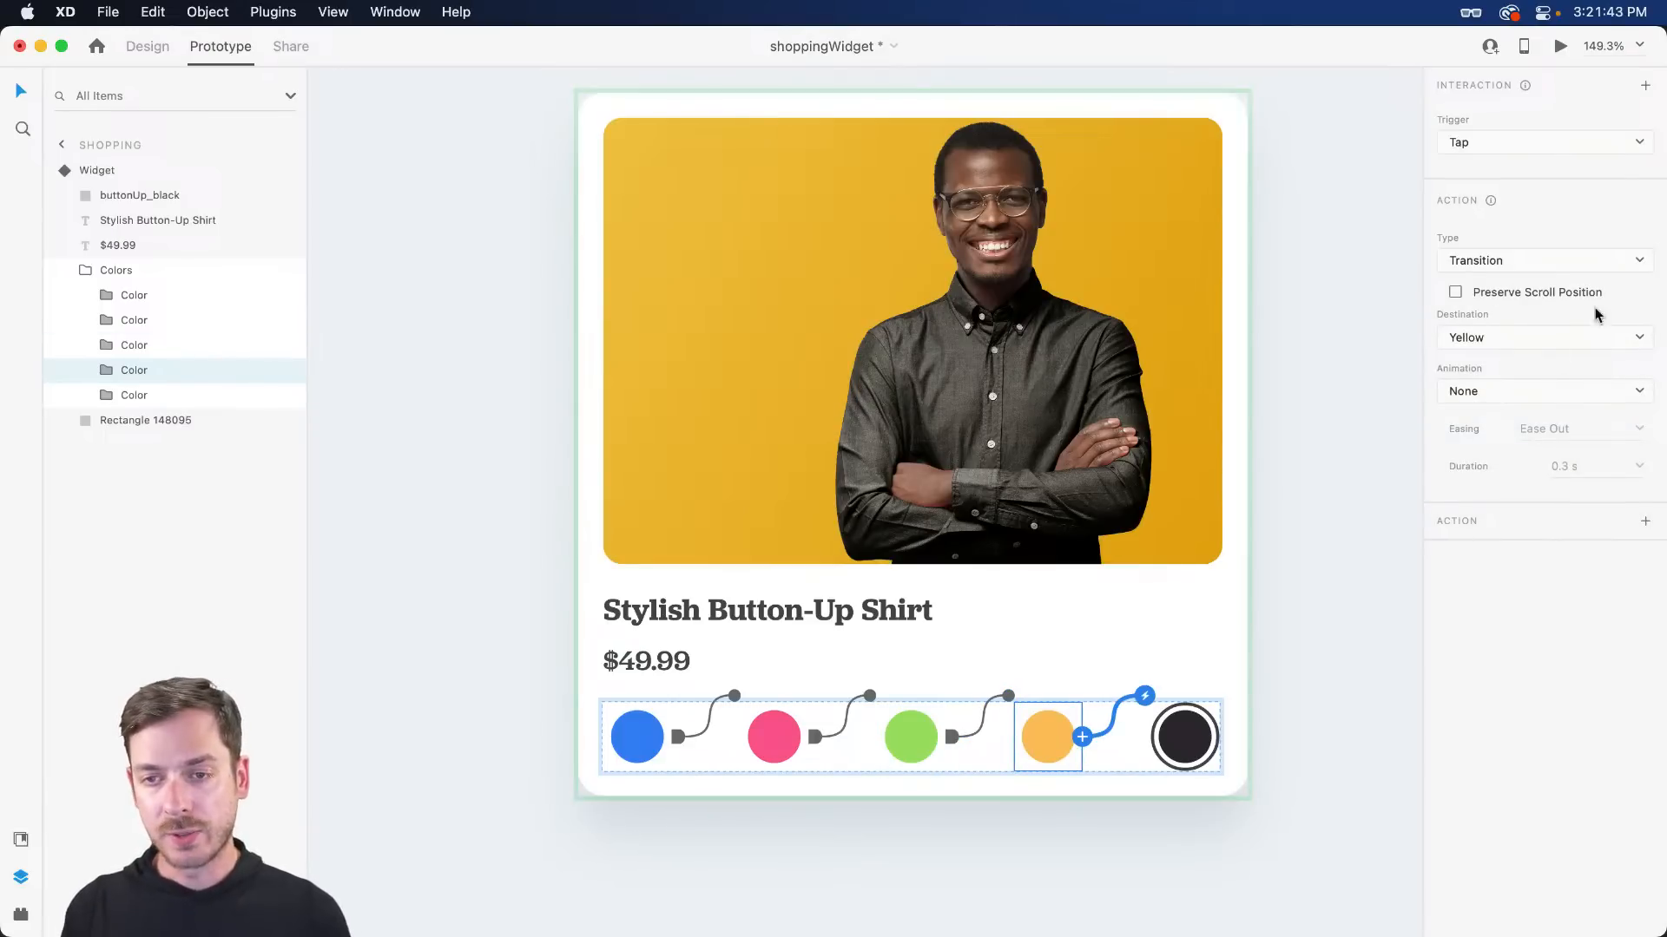
pyautogui.press('Escape')
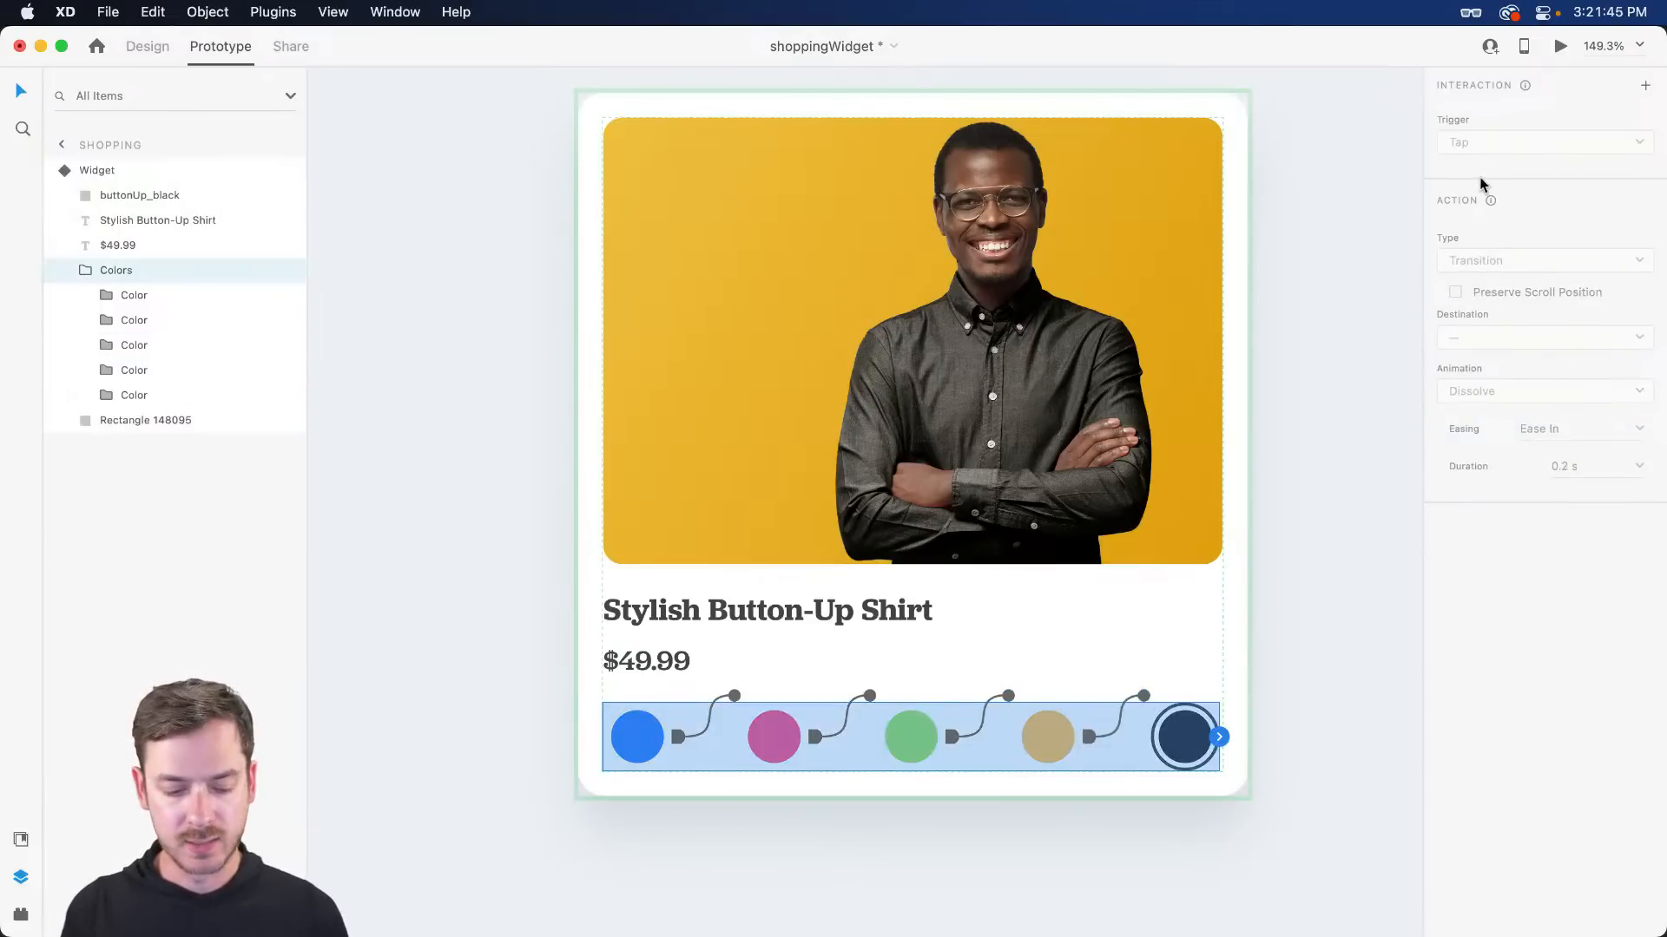
pyautogui.press('Escape')
# - From Default State, preview the widget and tap pink, green, yellow, black and blue circles to confirm shirt recolouring
pyautogui.click(1508, 128)
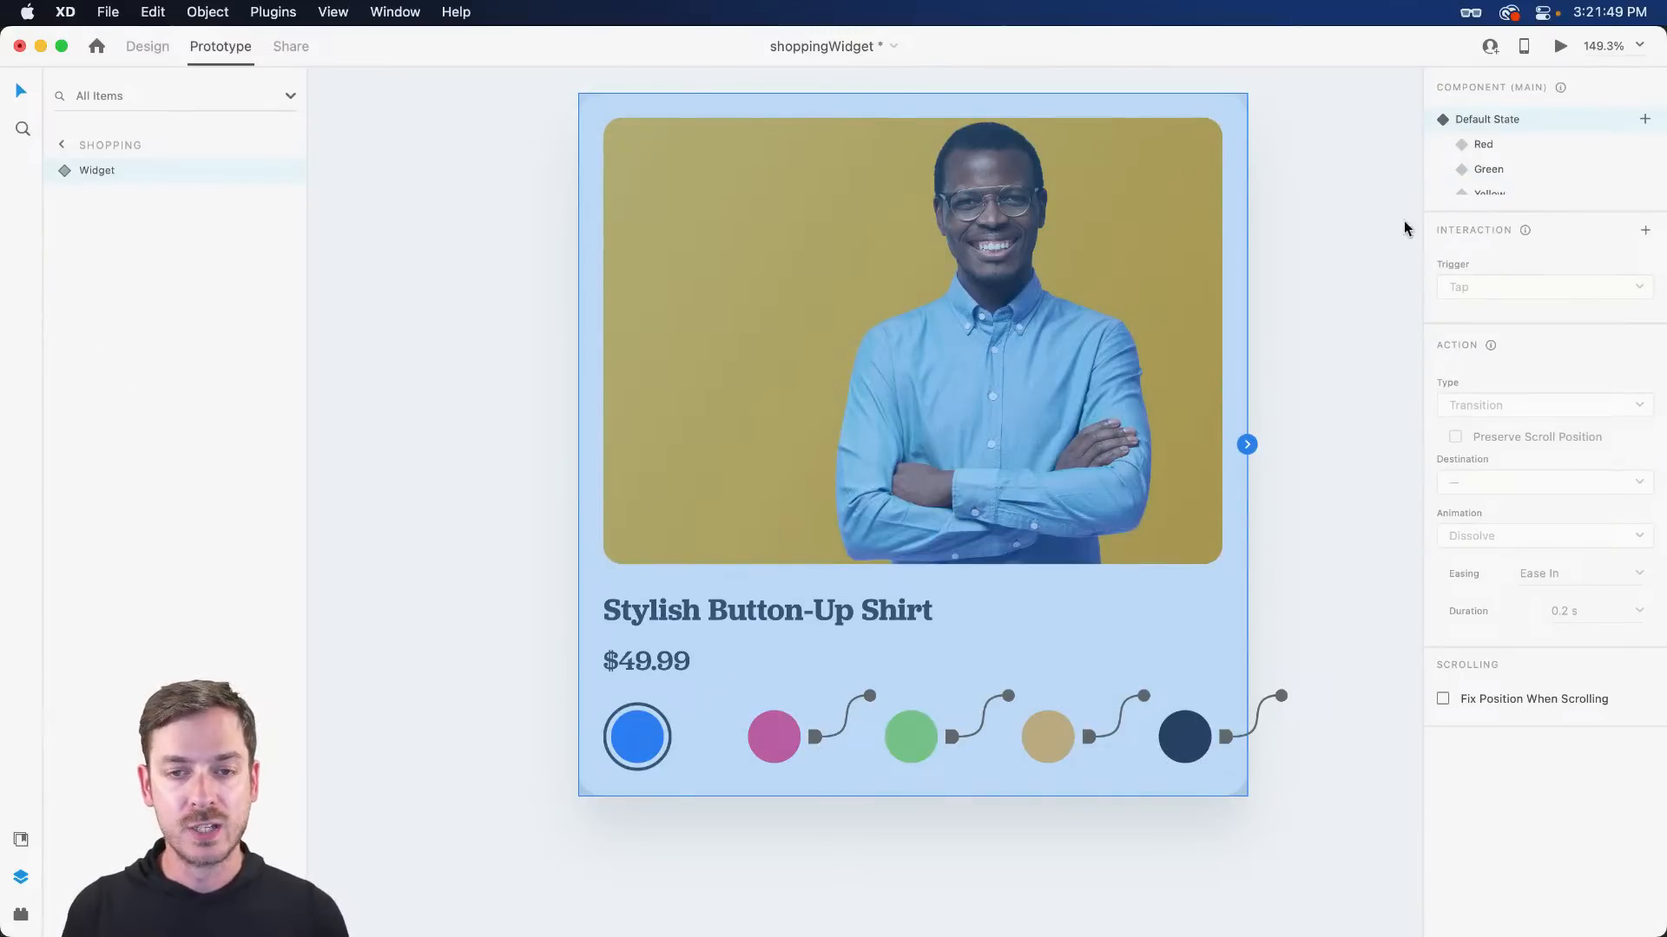
pyautogui.click(1562, 47)
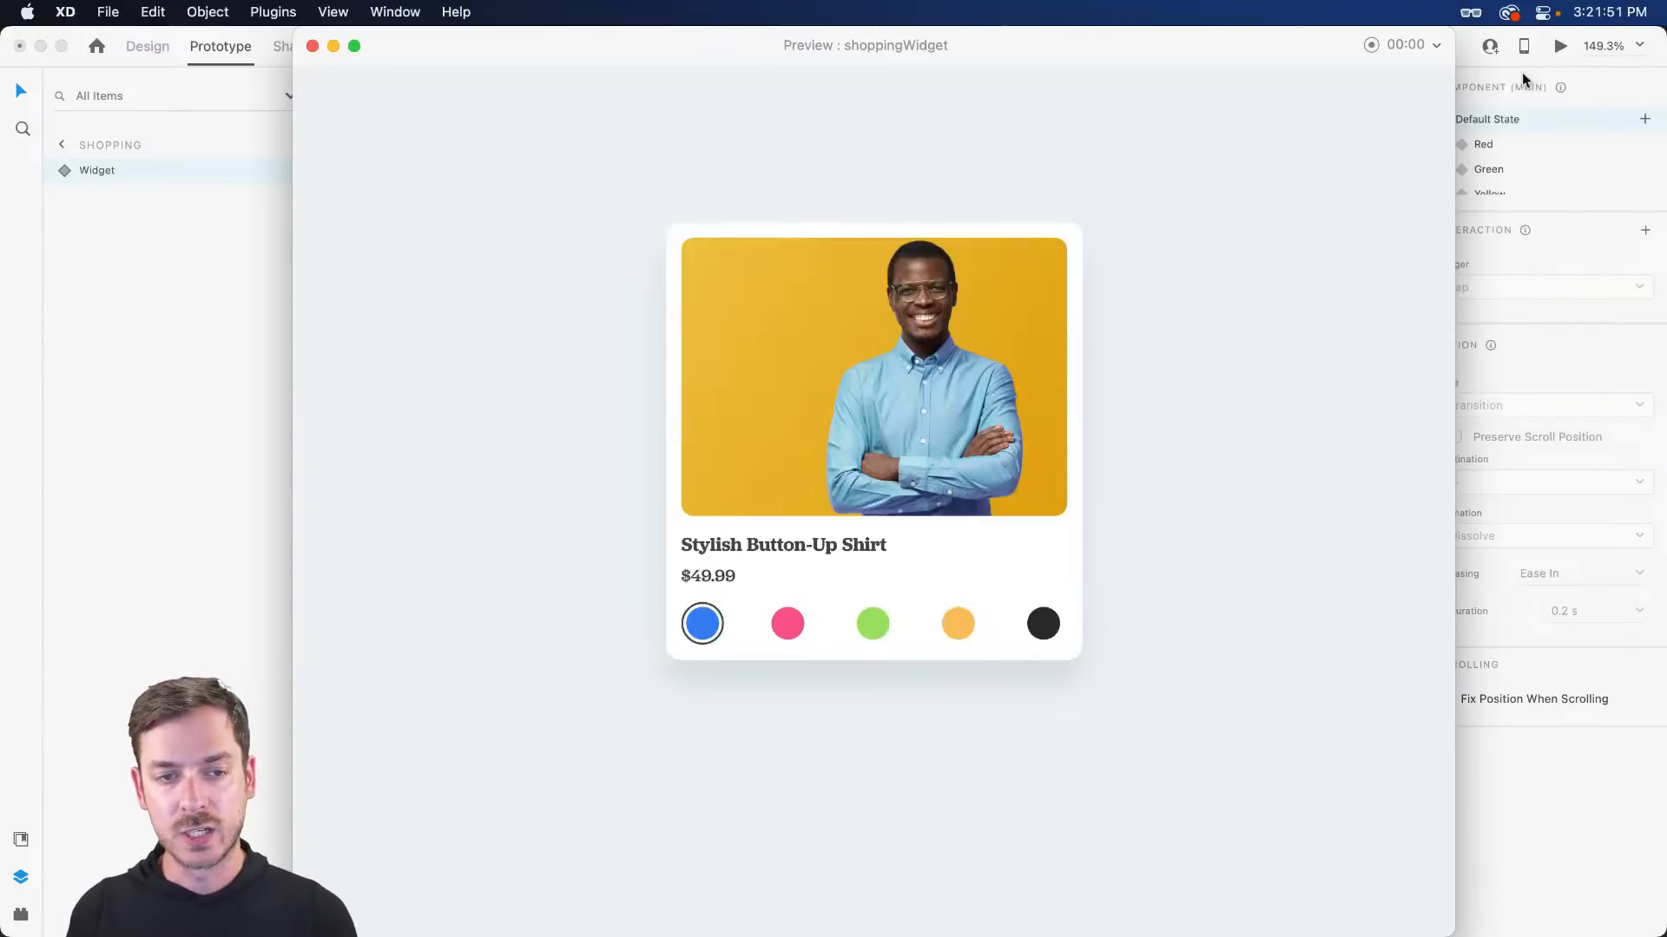
pyautogui.click(786, 632)
pyautogui.click(876, 634)
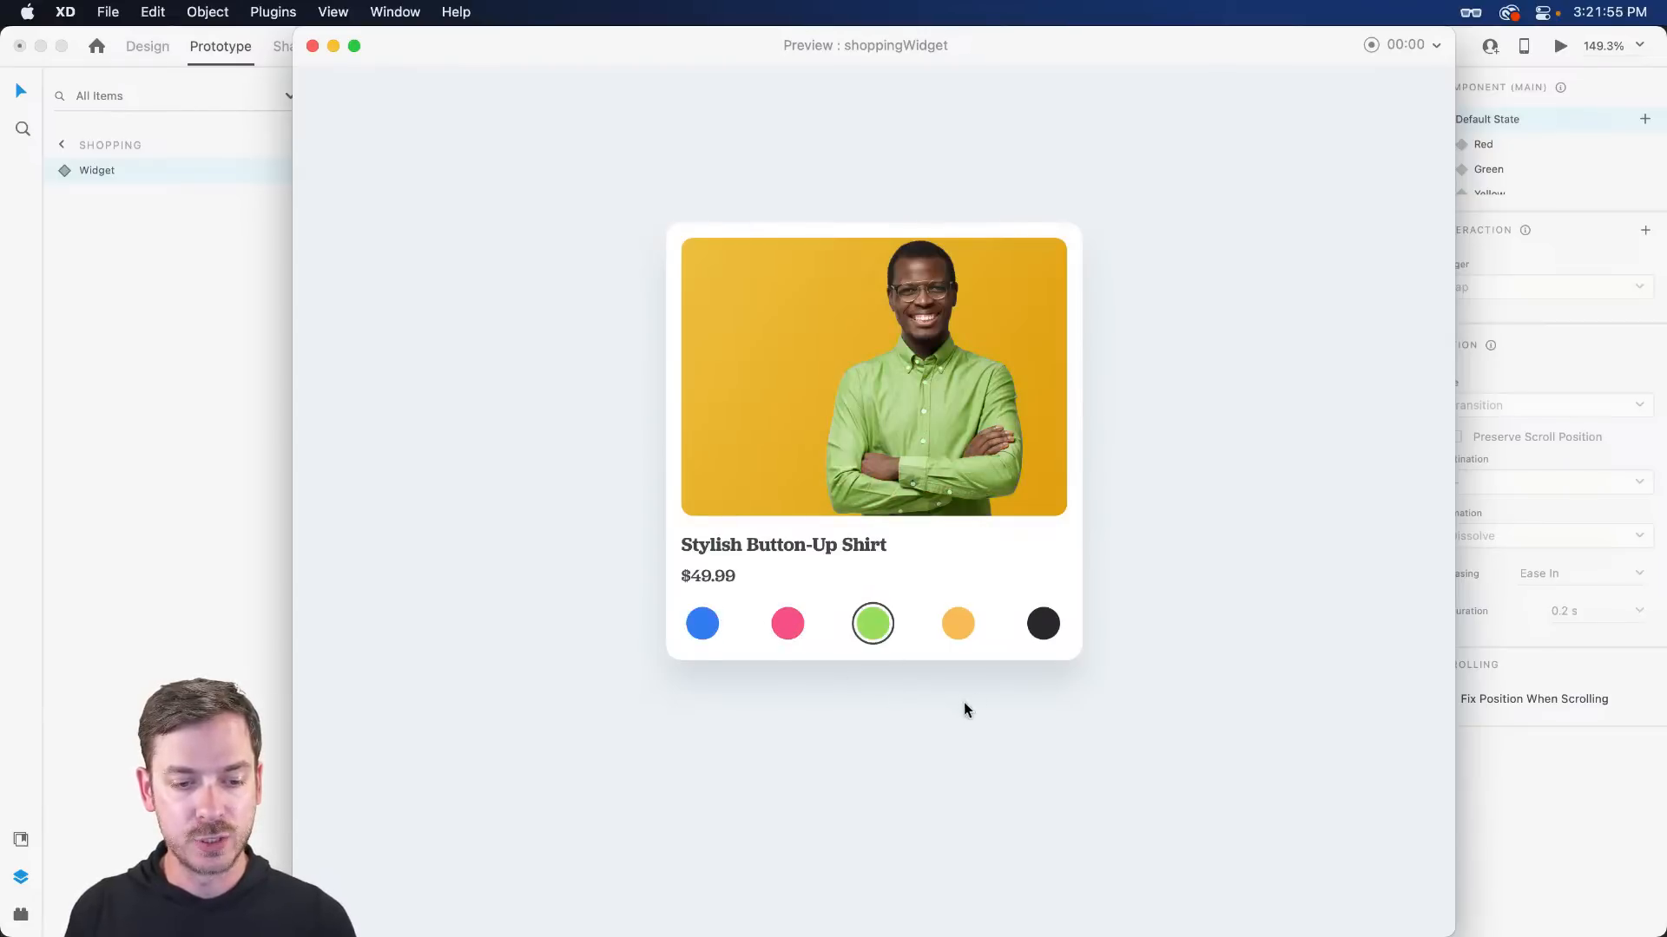
pyautogui.click(958, 627)
pyautogui.click(872, 622)
pyautogui.click(787, 623)
pyautogui.click(1042, 625)
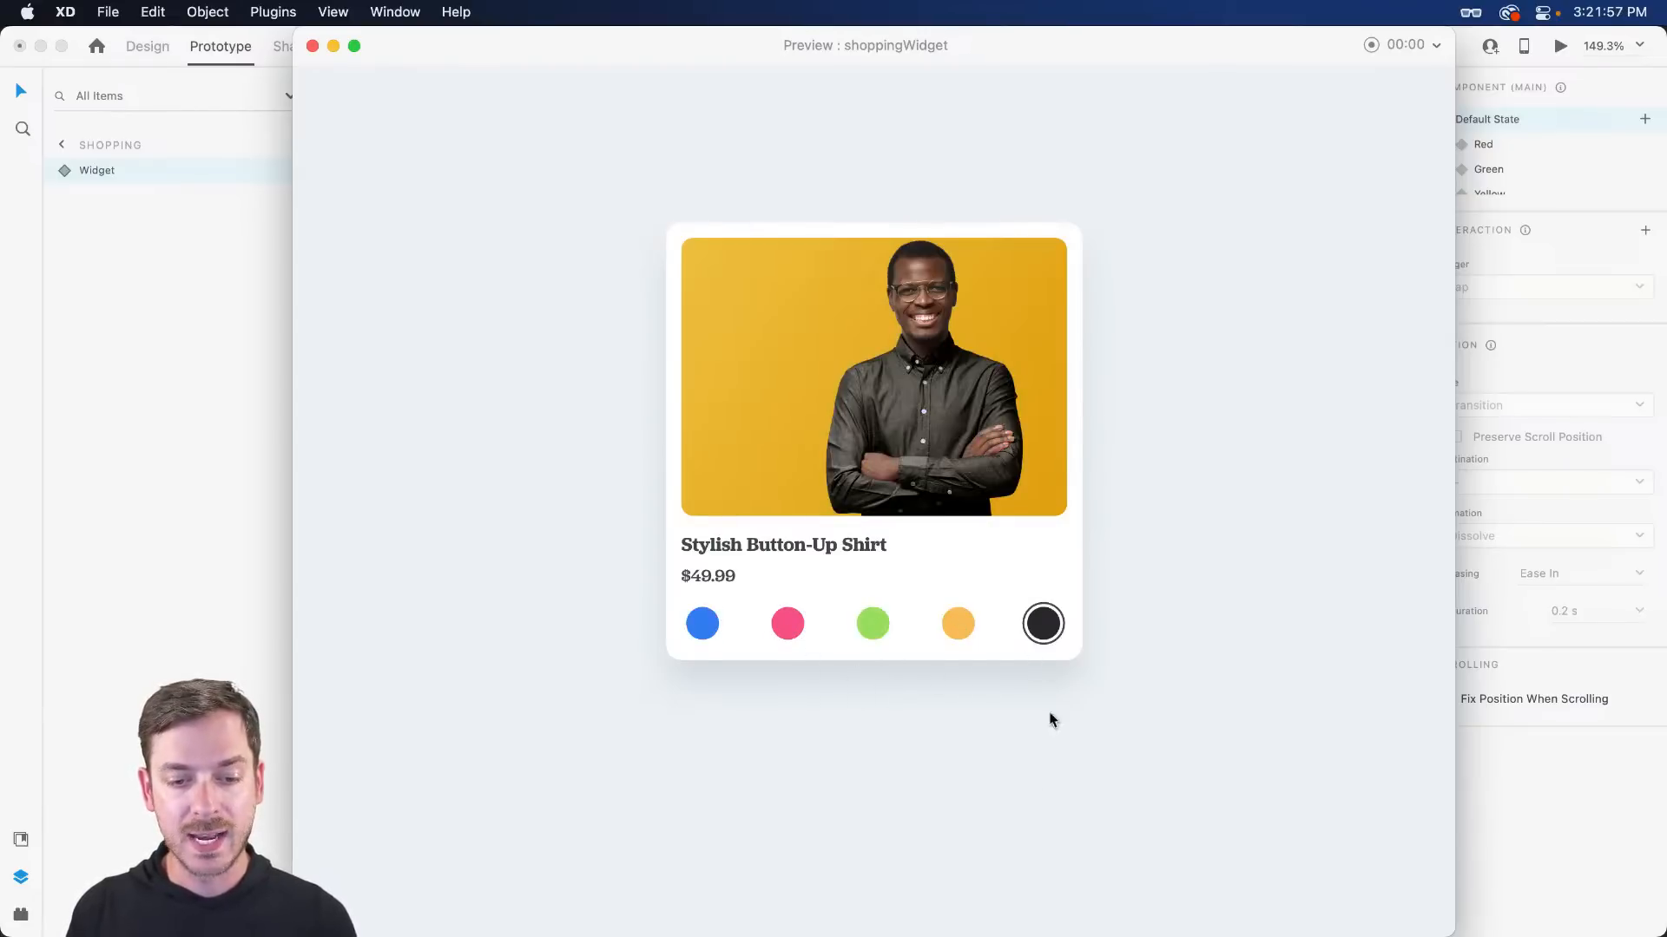
pyautogui.click(789, 638)
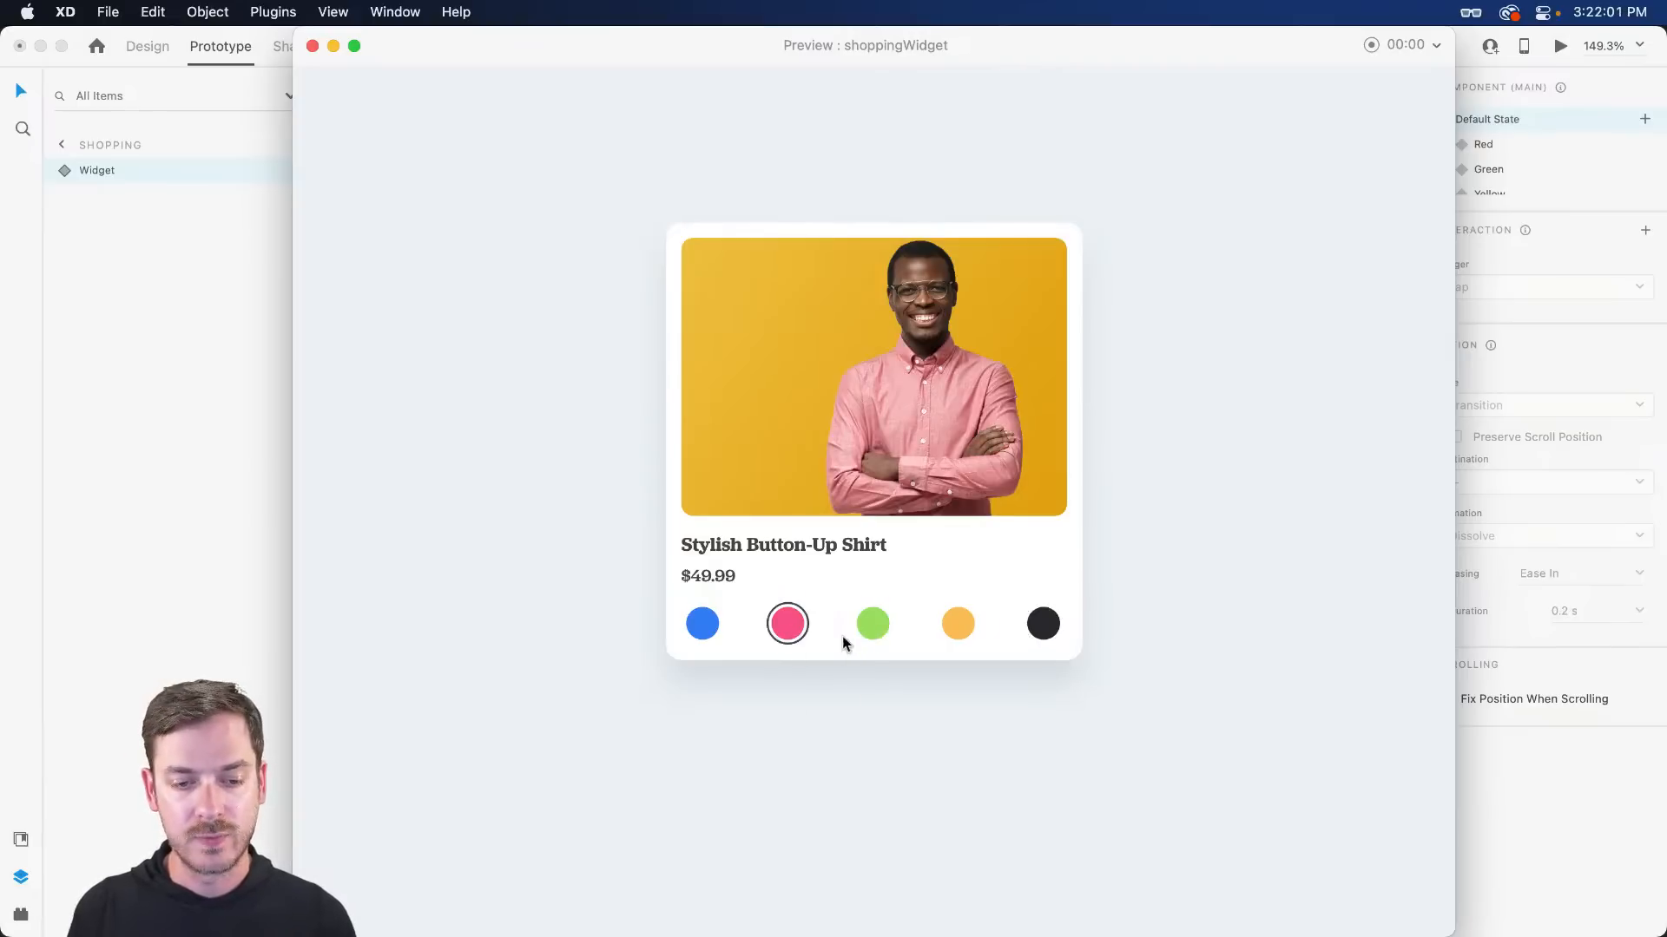
pyautogui.click(958, 627)
pyautogui.click(721, 644)
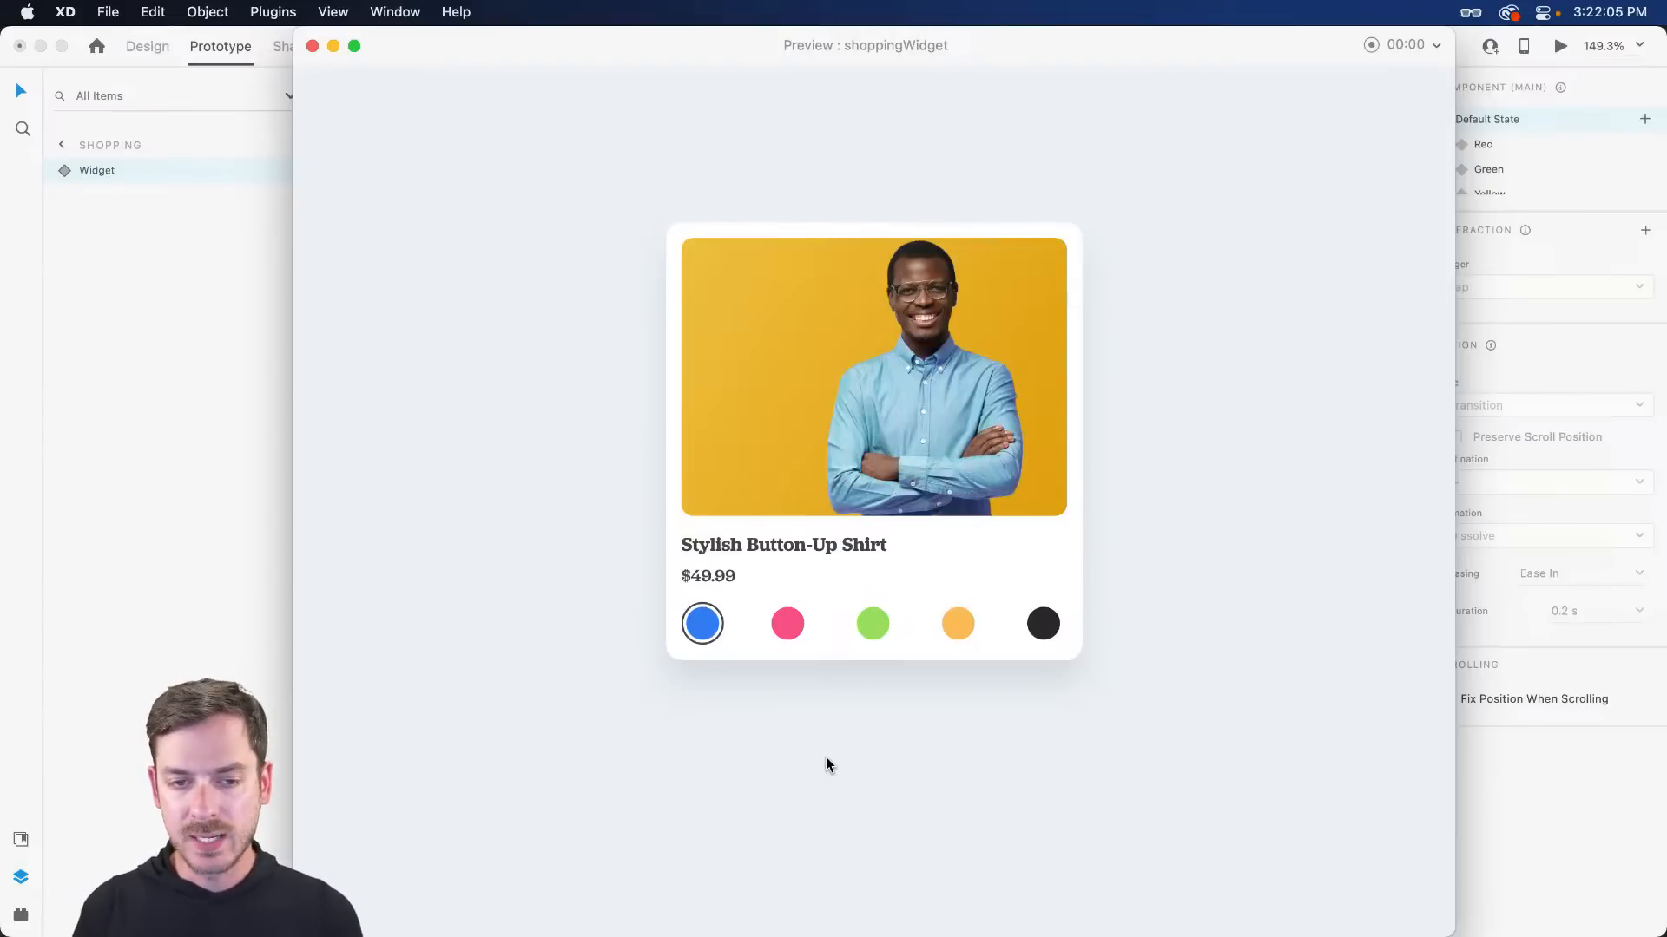
pyautogui.press('super+w')
# - In Design mode, group the shirt photo and name the group 'Image'
pyautogui.click(146, 48)
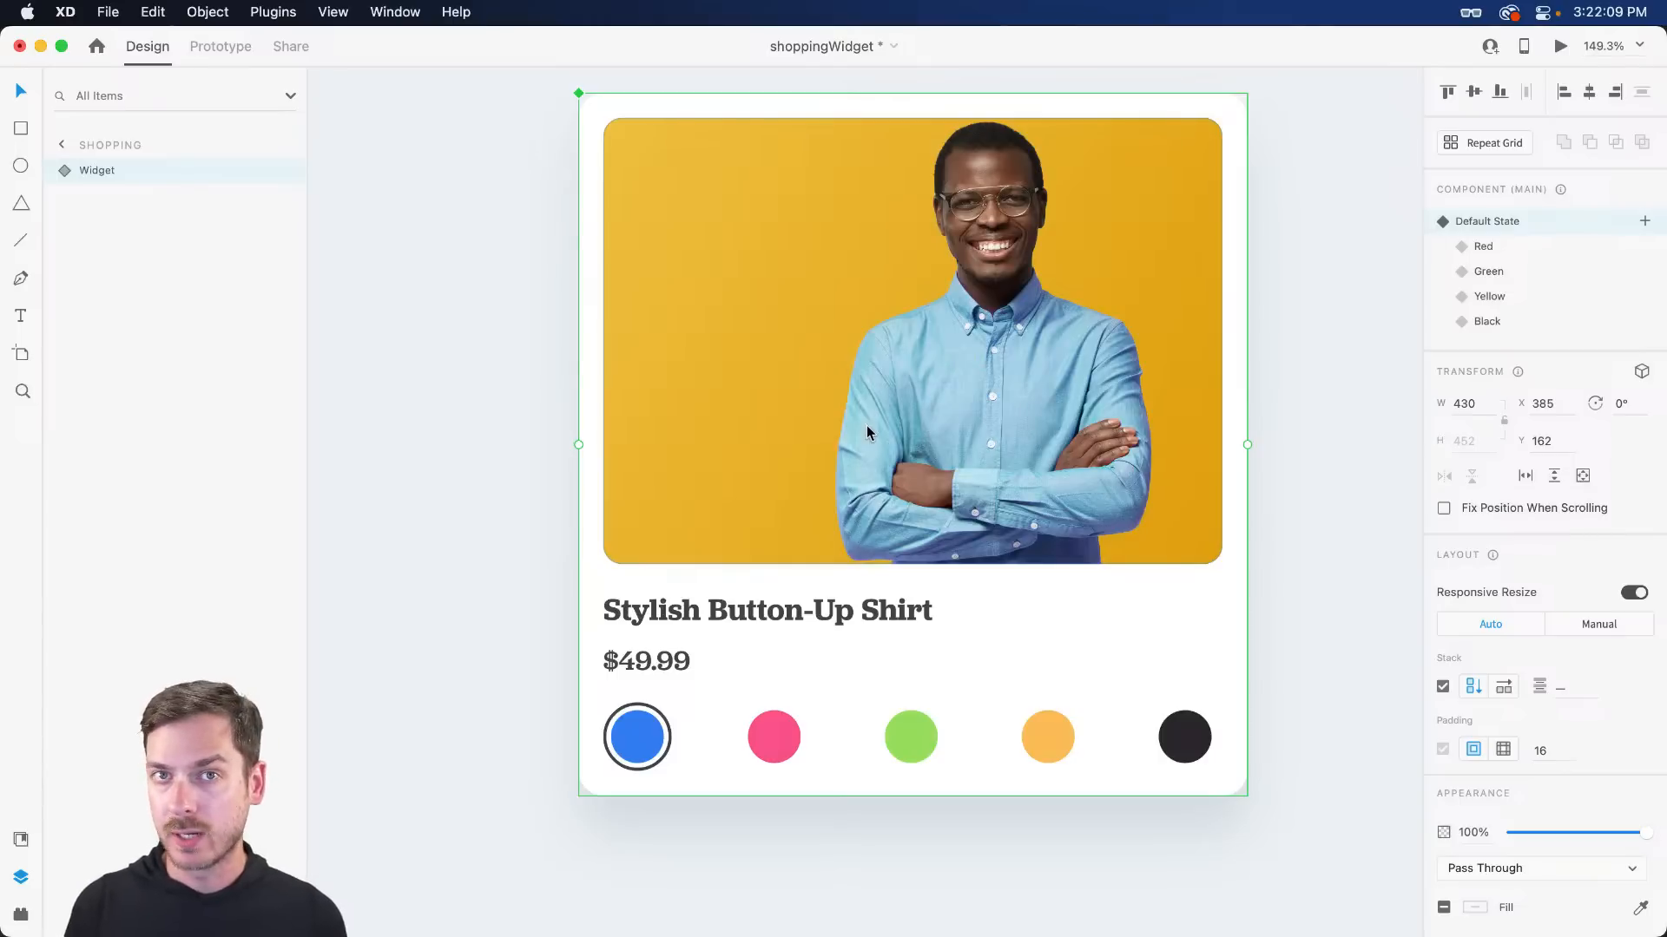
pyautogui.hscroll(5, 971, 396)
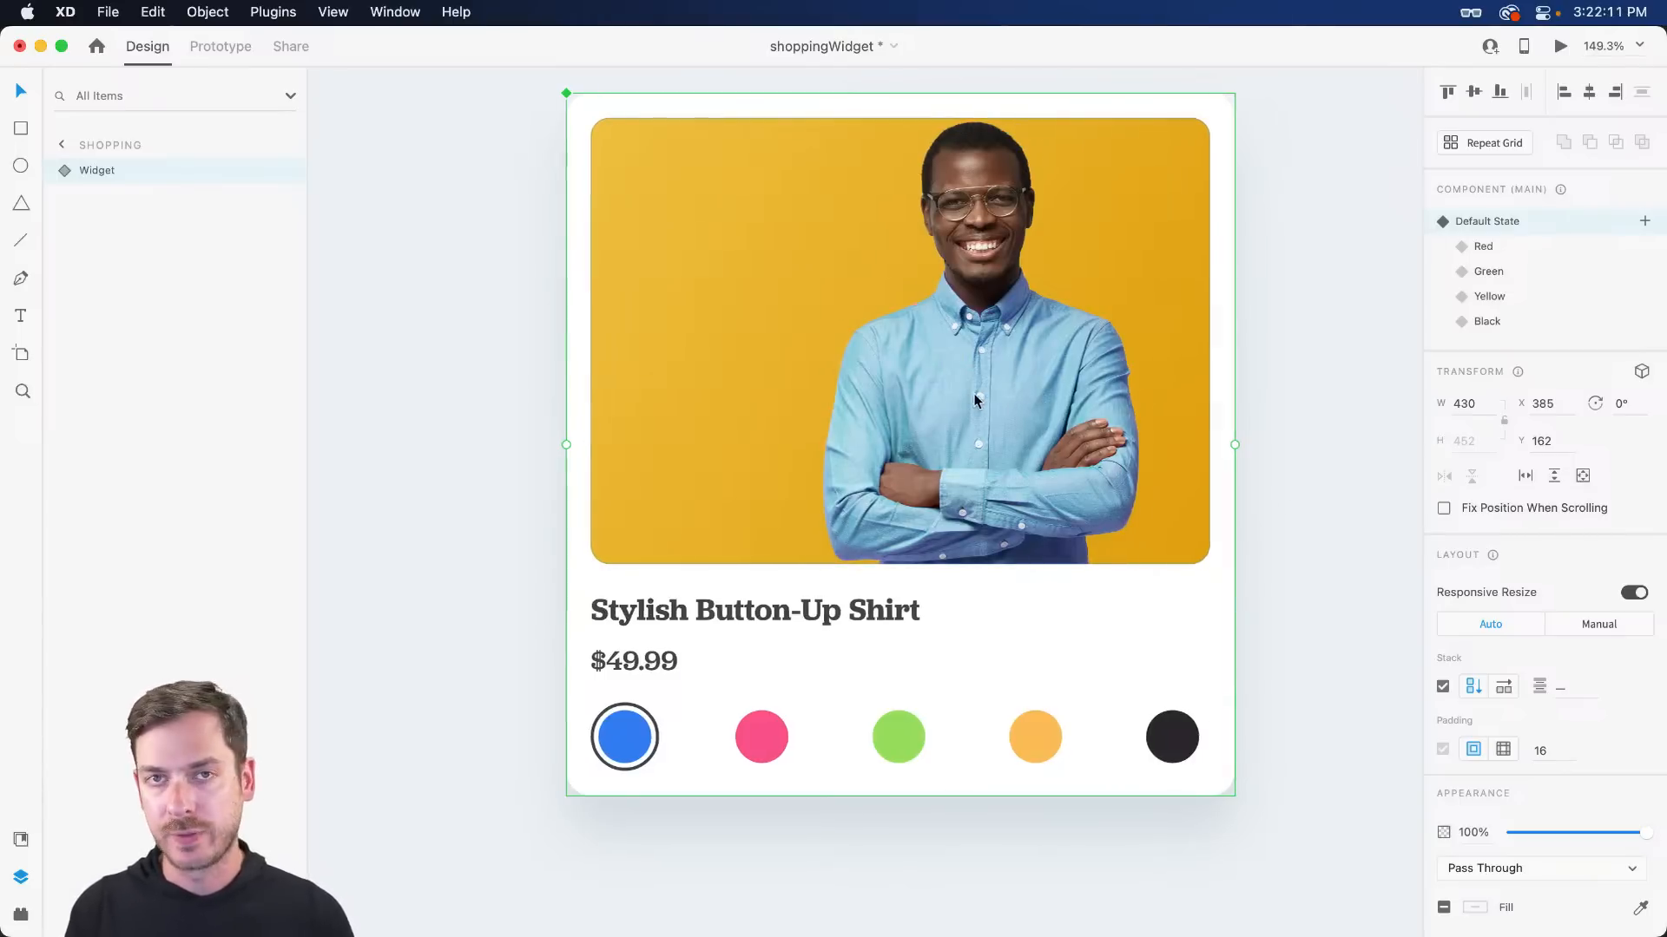
pyautogui.scroll(2, 971, 396)
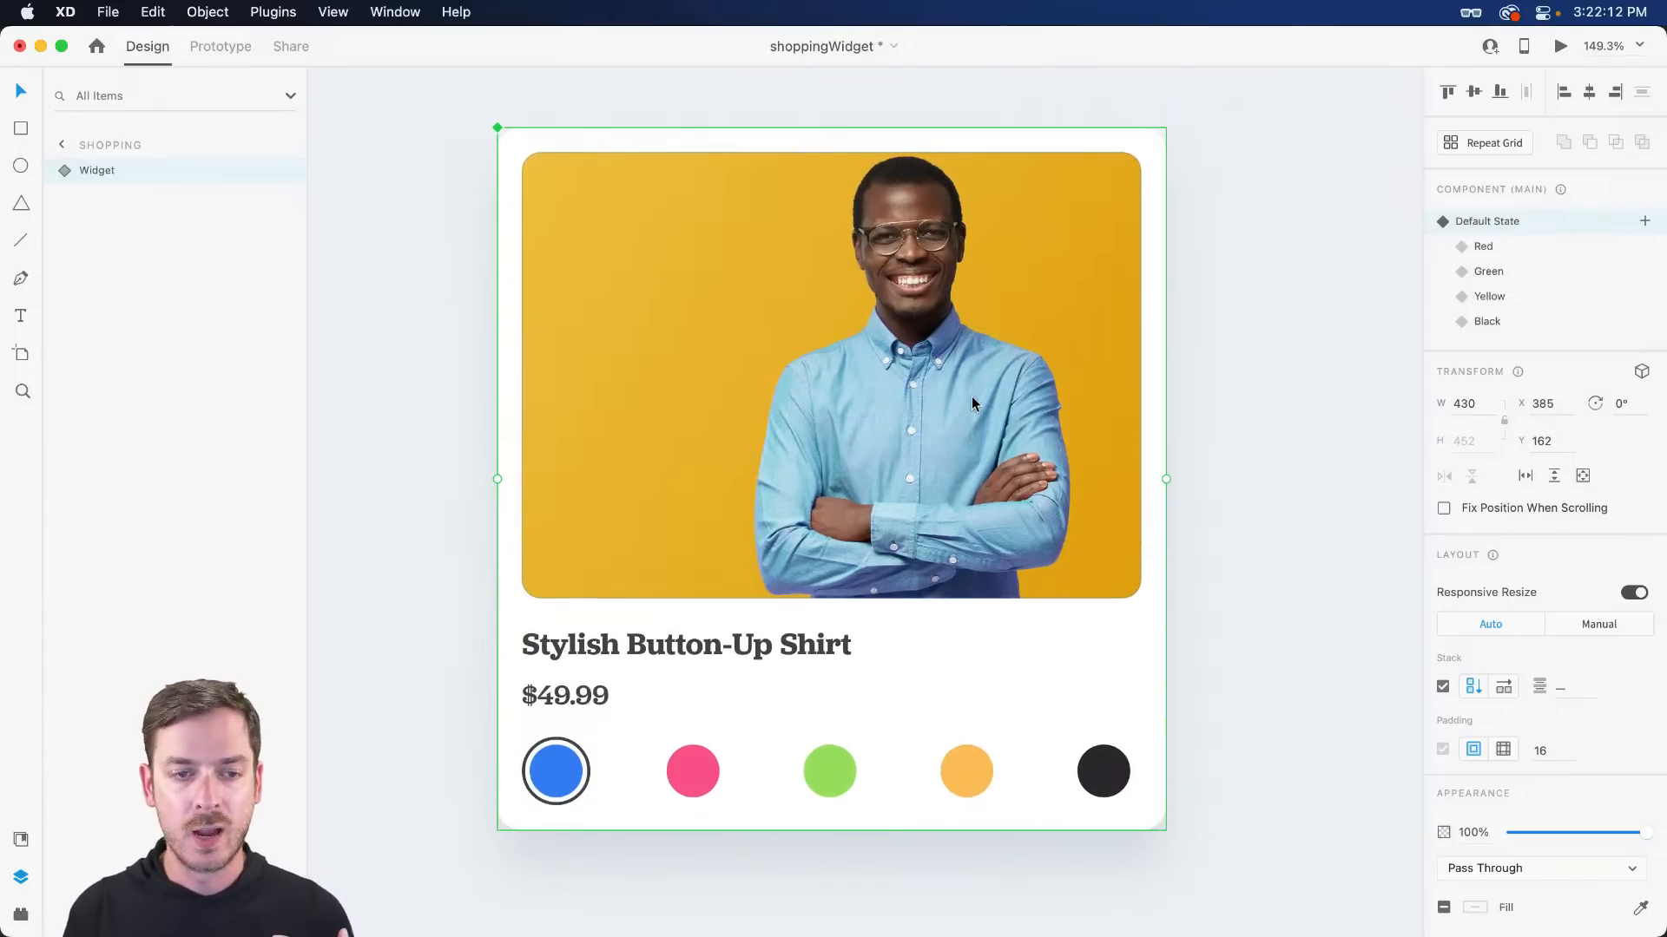
pyautogui.doubleClick(925, 387)
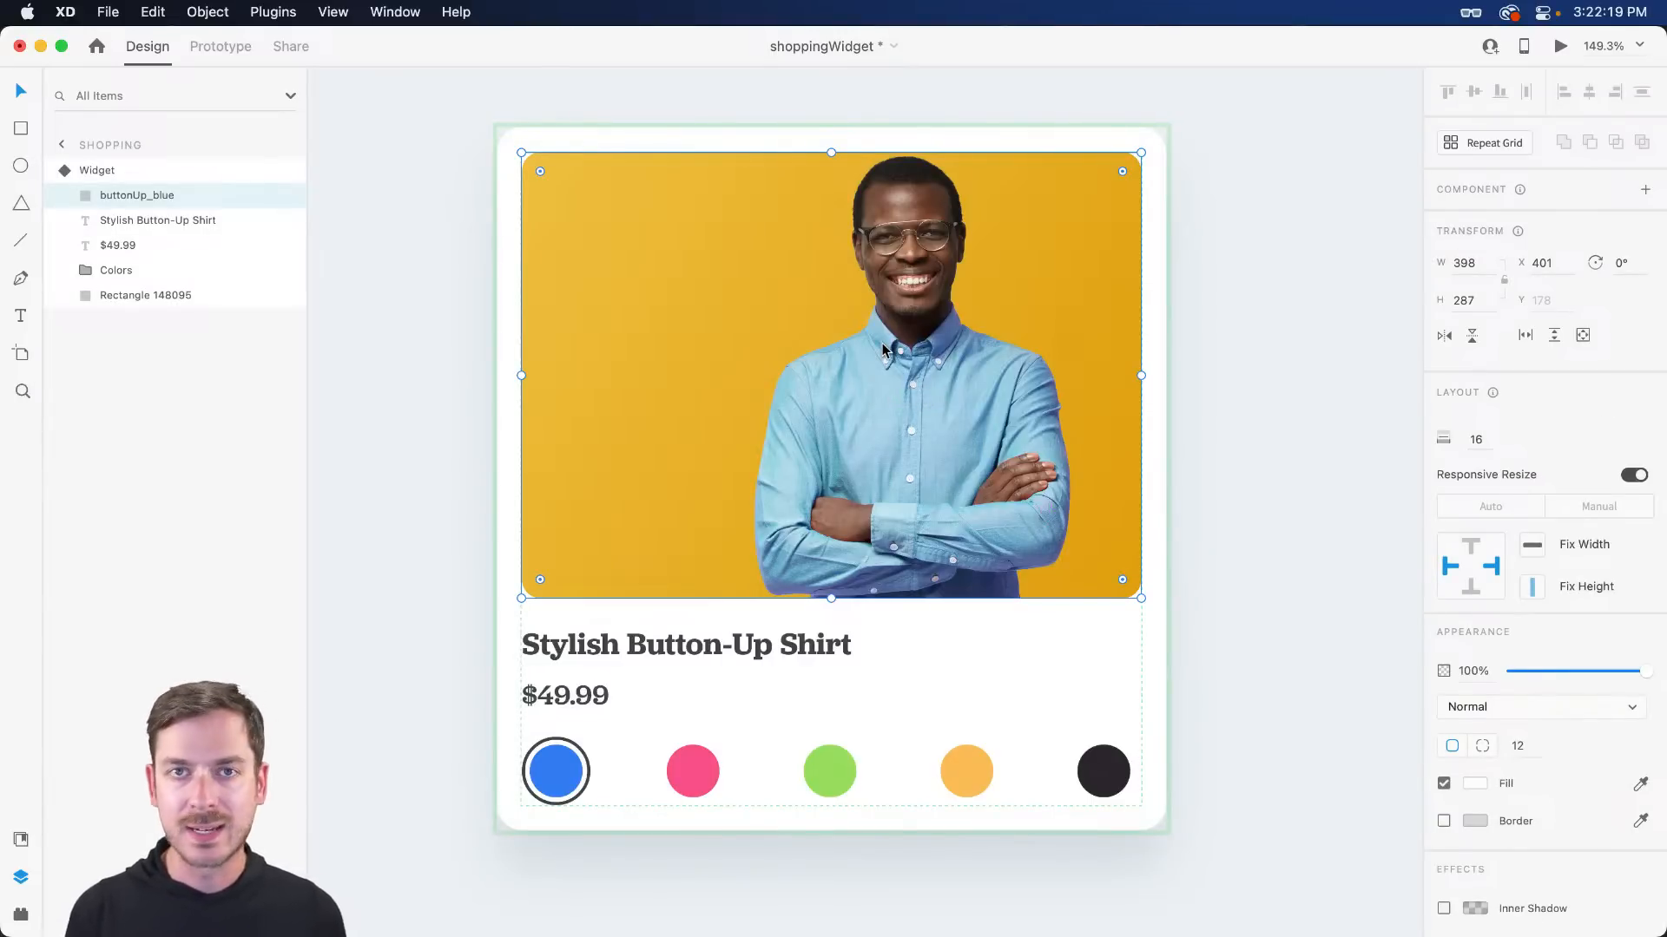
pyautogui.hscroll(-3, 882, 349)
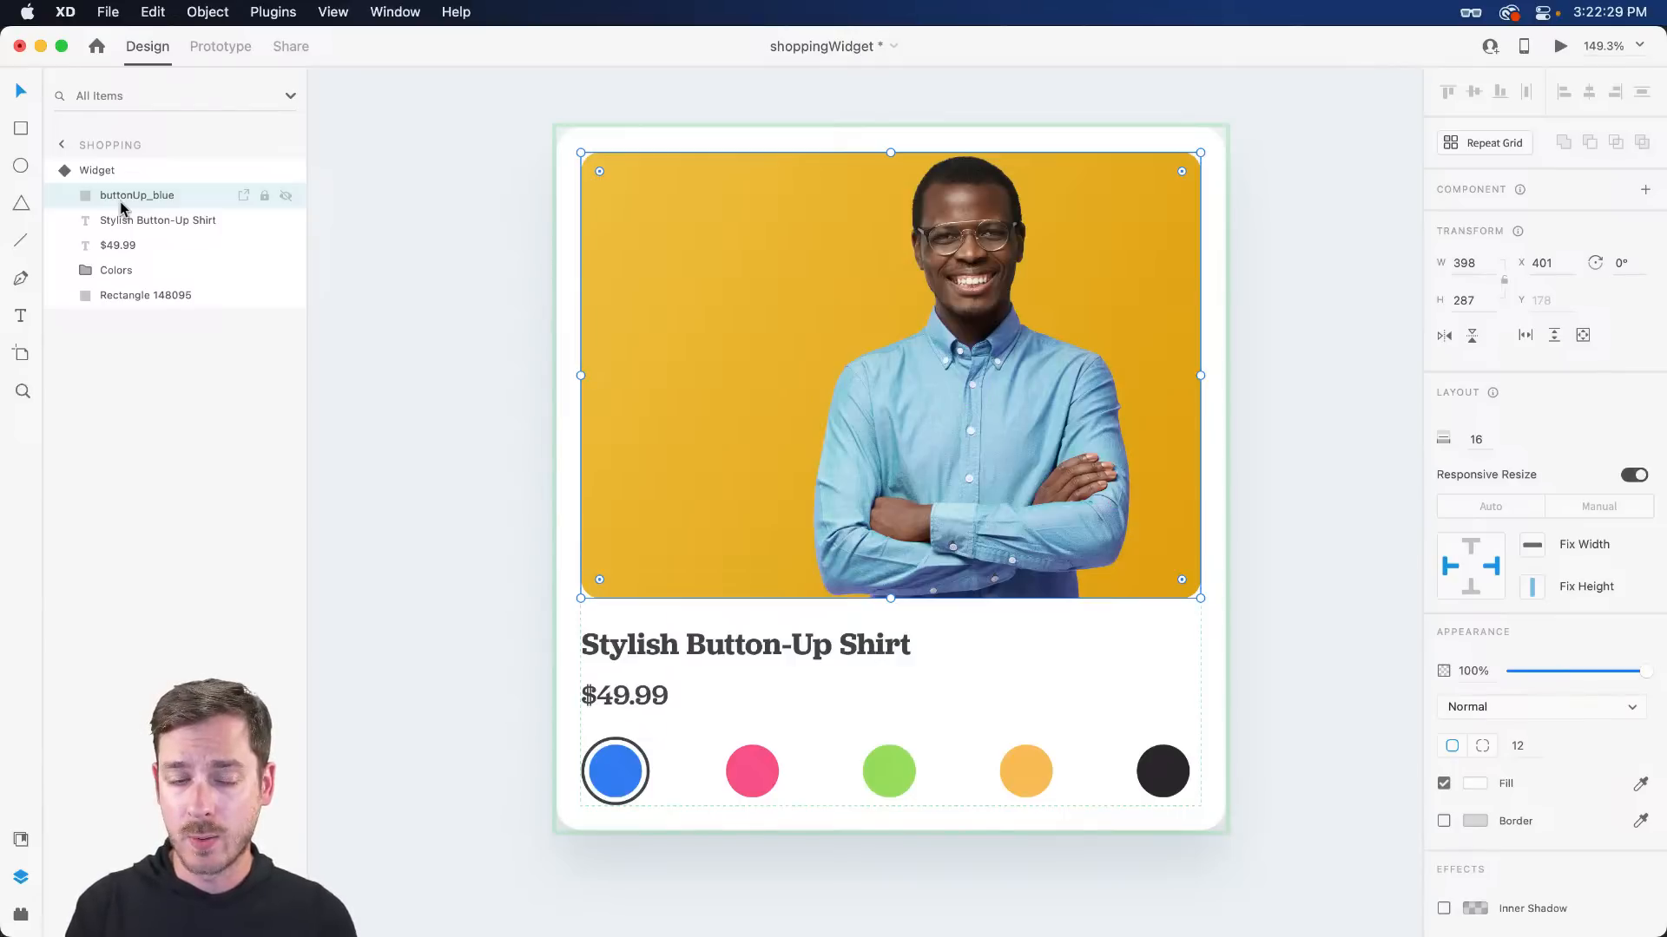
pyautogui.press('super+d')
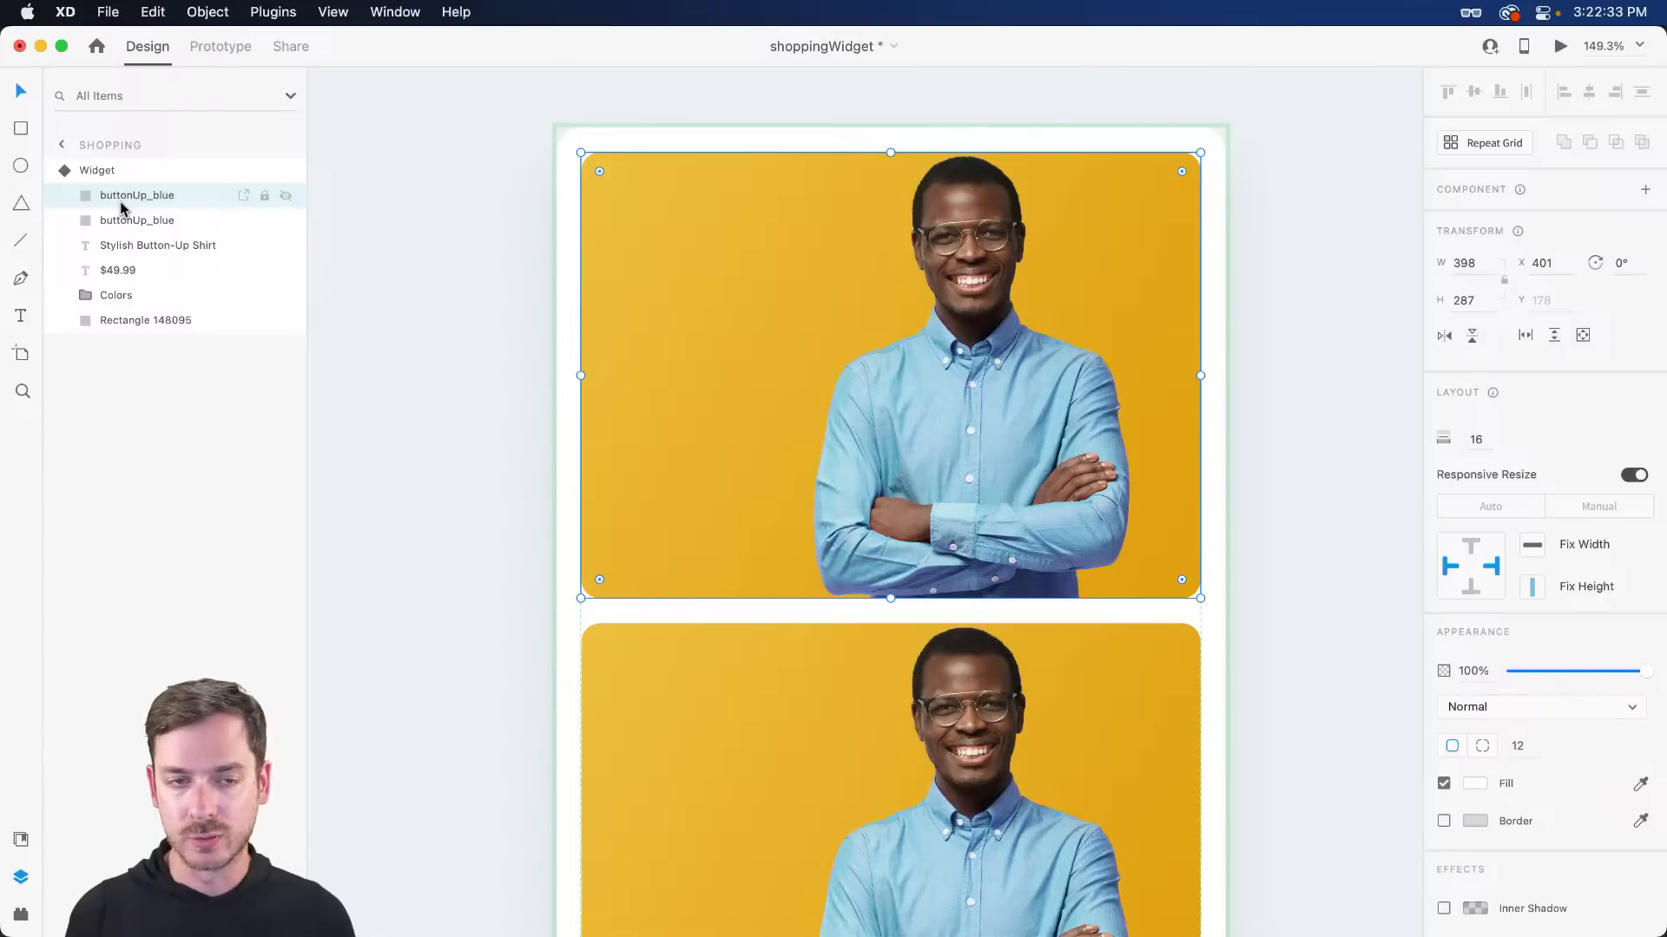
pyautogui.press('super+z')
pyautogui.press('super+g')
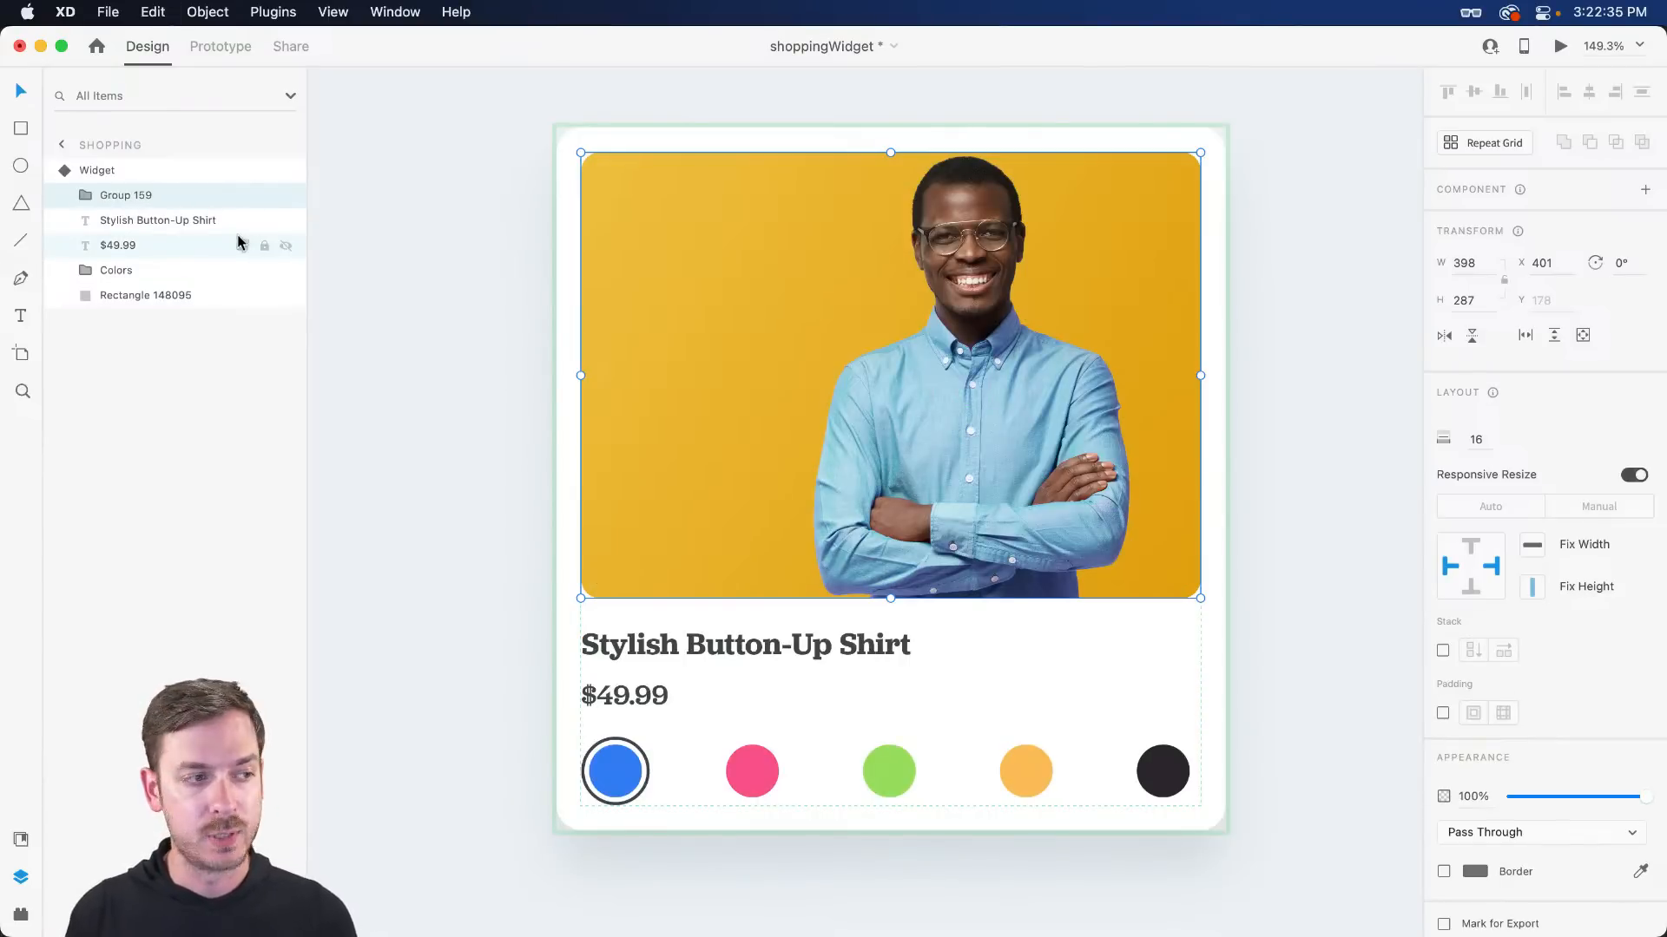
pyautogui.doubleClick(141, 194)
pyautogui.write('Image')
pyautogui.press('Return')
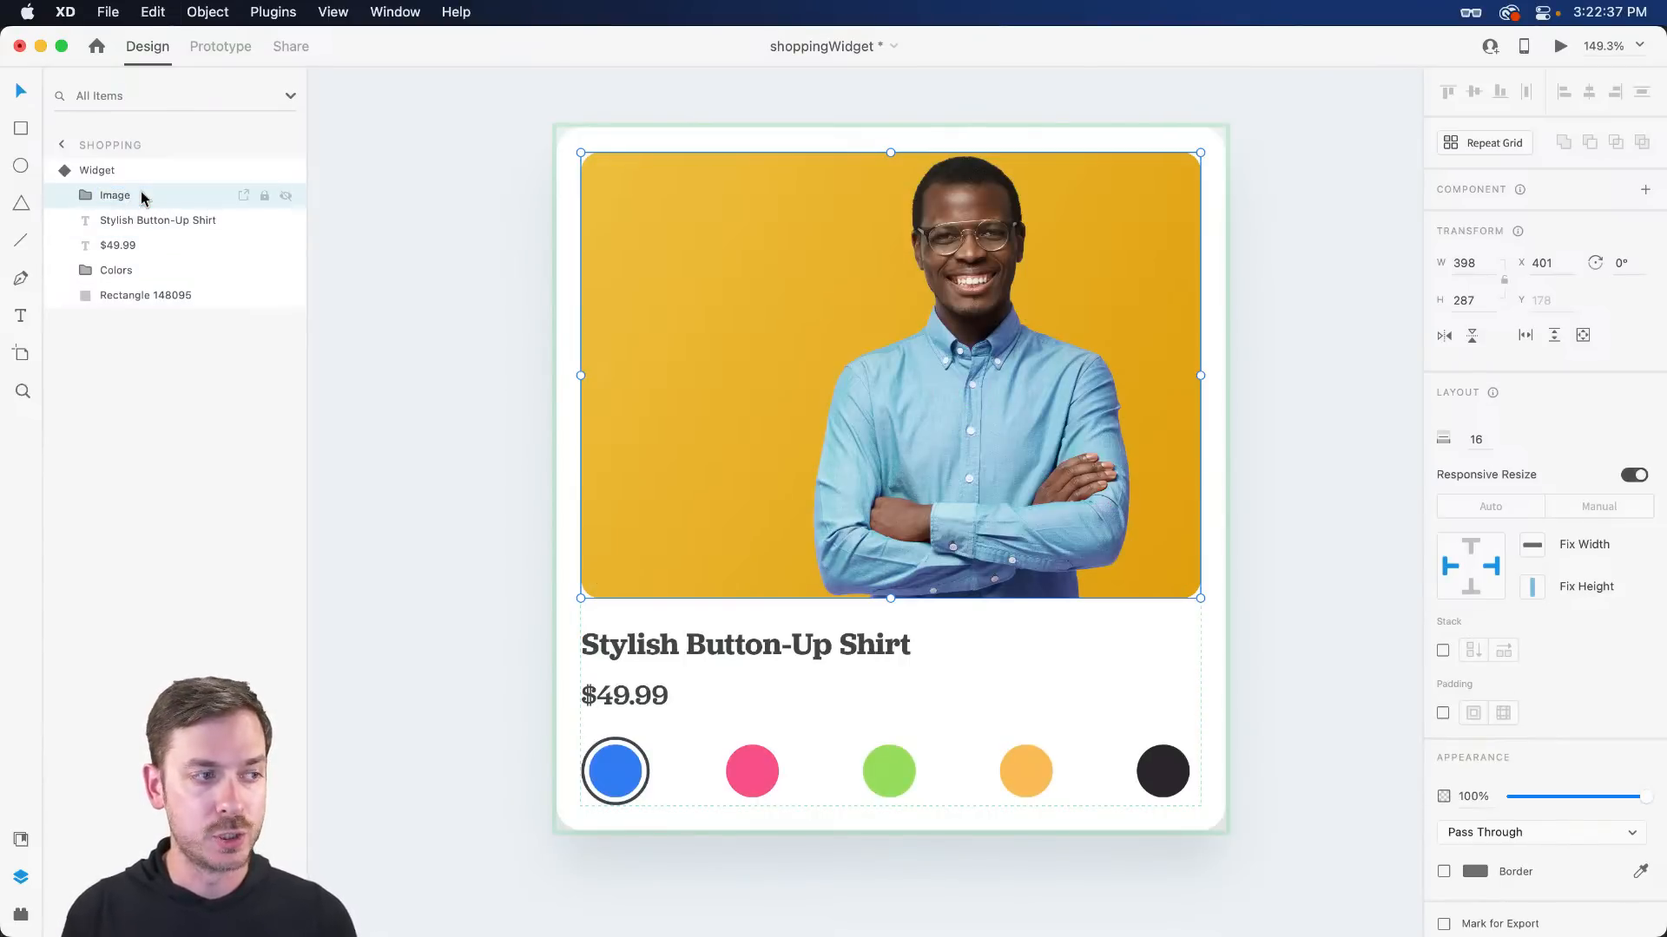
# - Check the Image group in the Red and Green states, then select the photo inside Image in Default State
pyautogui.press('Escape')
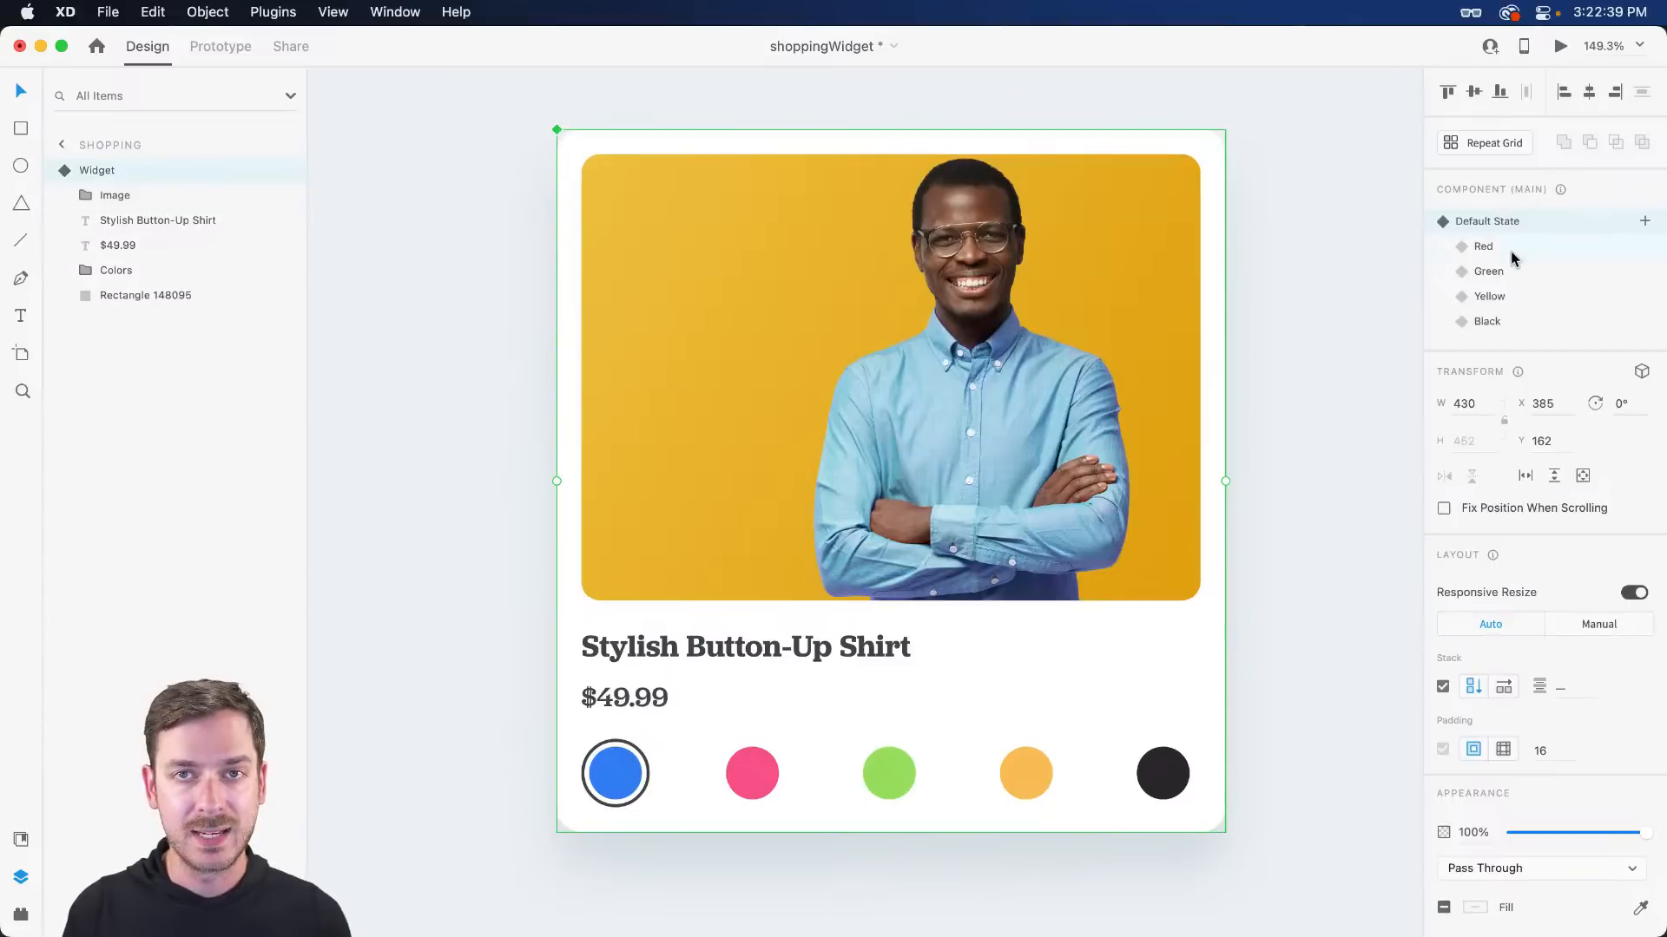
pyautogui.click(1514, 253)
pyautogui.click(1514, 274)
pyautogui.doubleClick(597, 260)
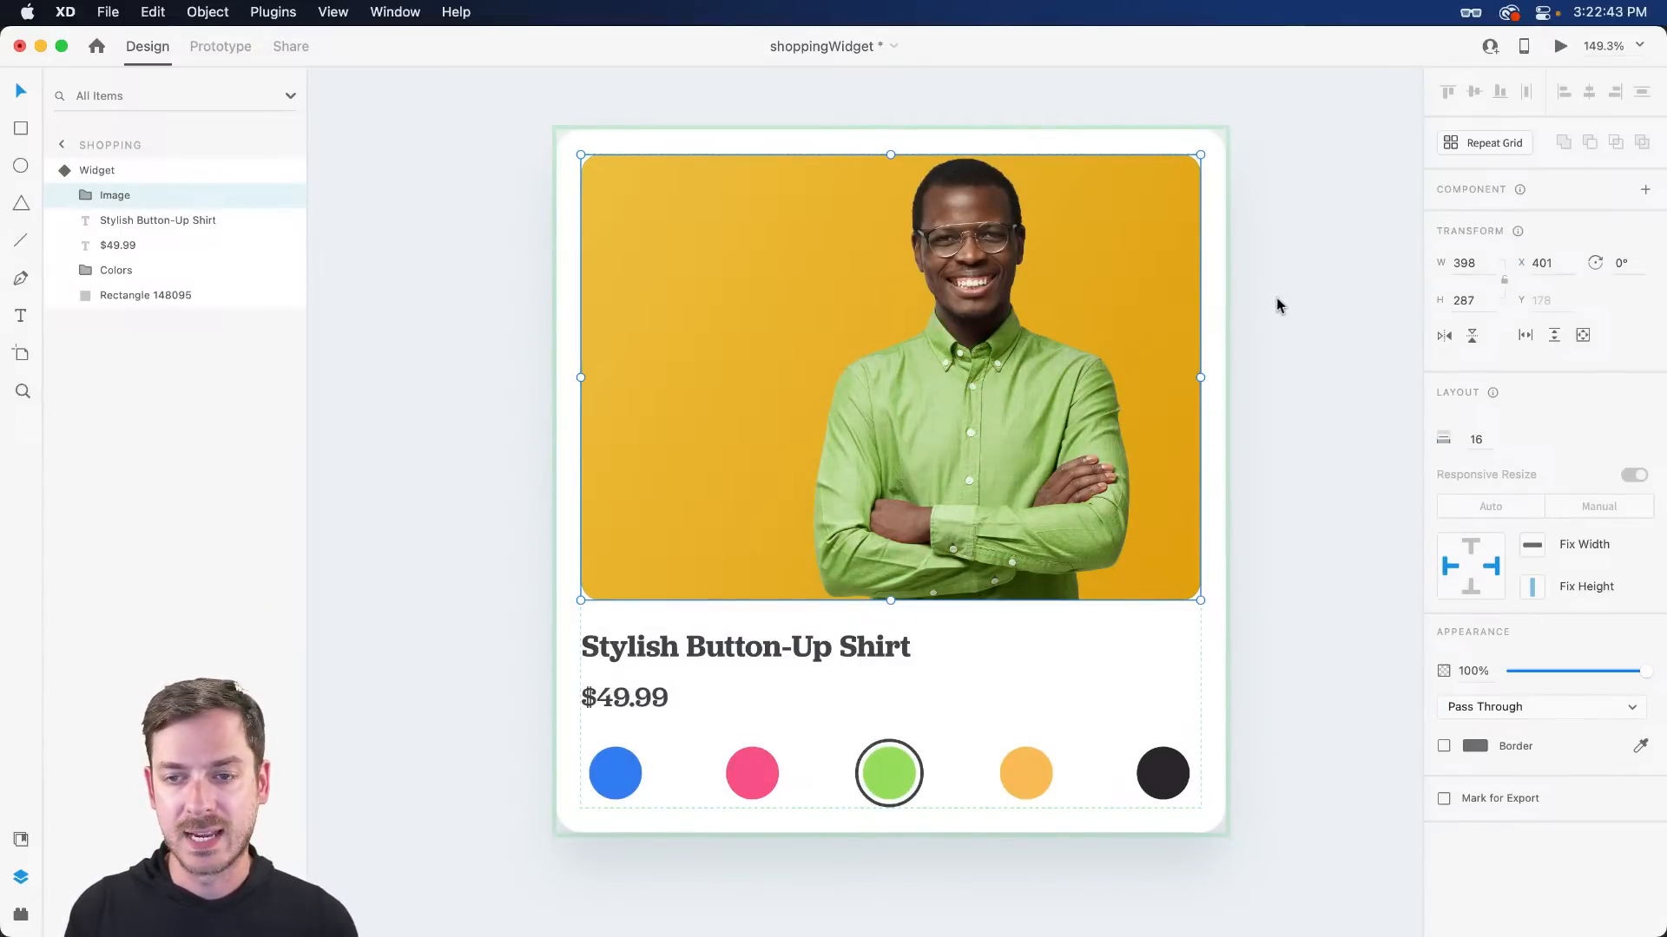
pyautogui.press('Escape')
pyautogui.click(1519, 222)
pyautogui.doubleClick(1060, 321)
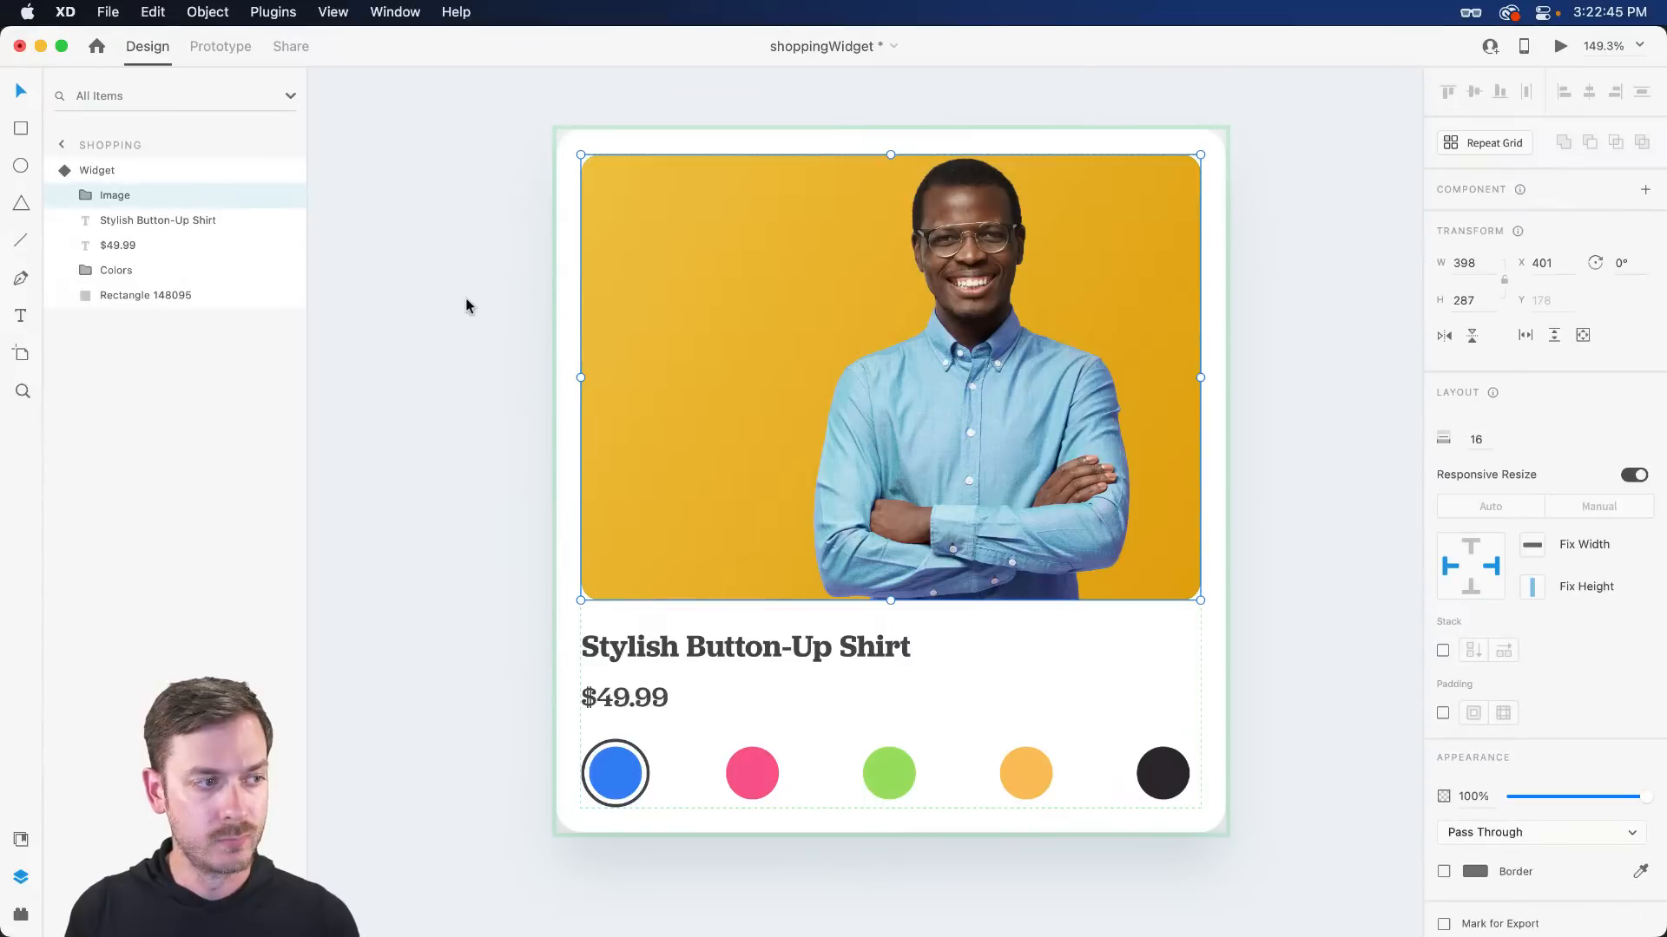
pyautogui.click(76, 194)
pyautogui.click(144, 221)
# - Duplicate the shirt photo, fill the copy pink, and try Hue and Color blend modes, settling on Hue
pyautogui.press('super+d')
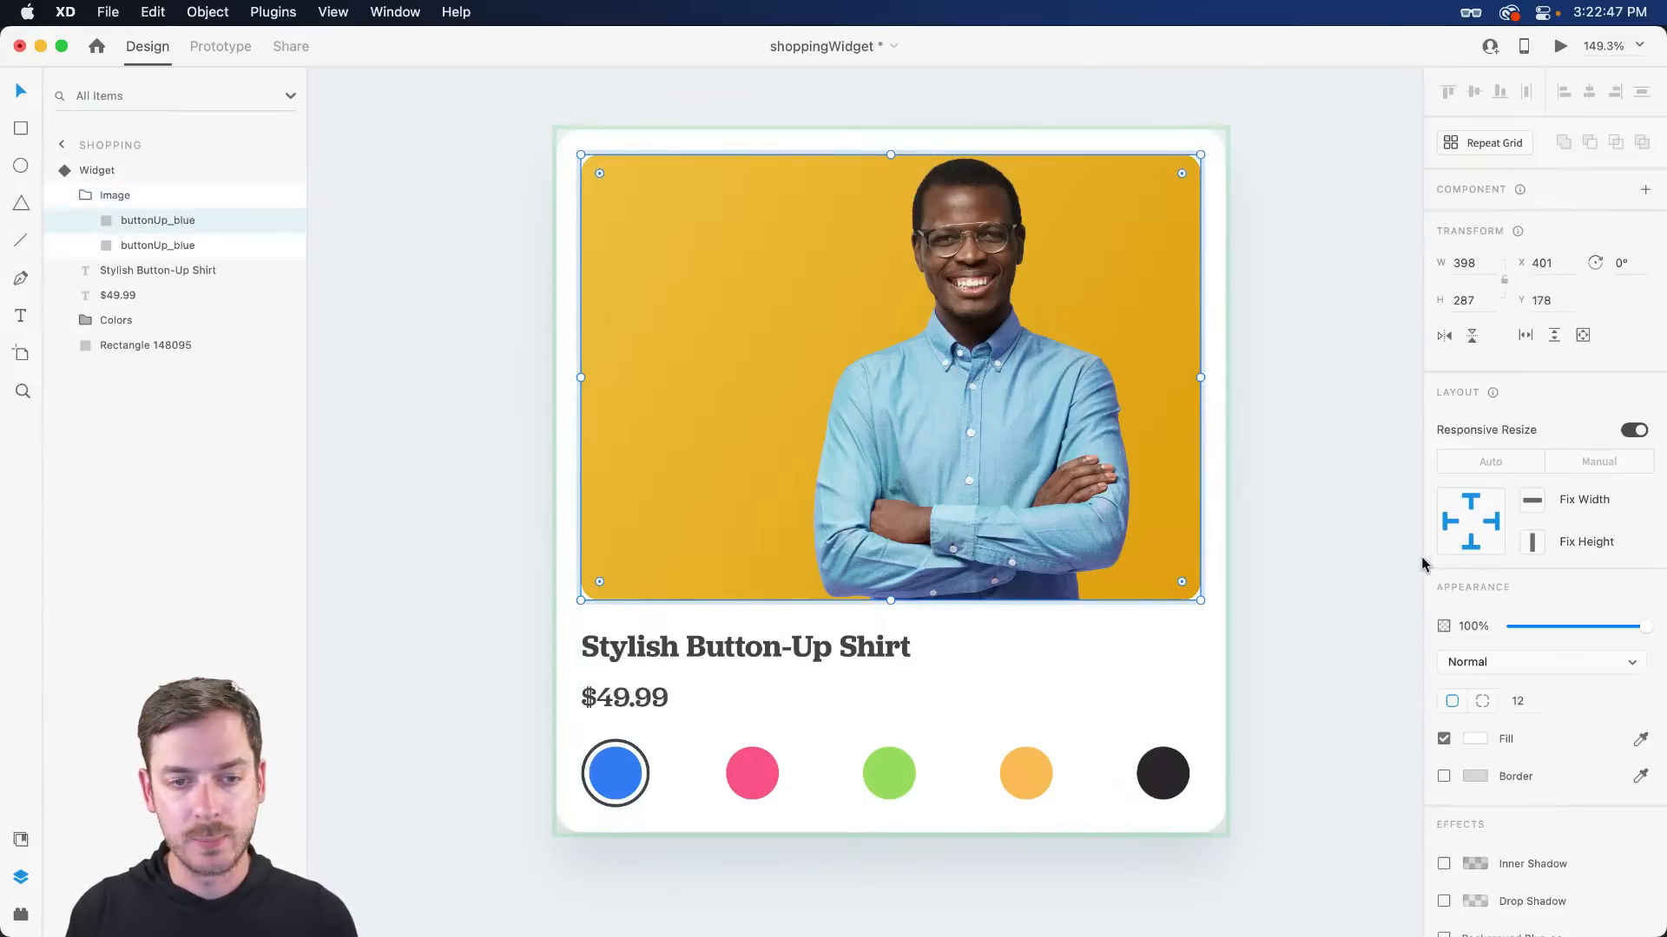
pyautogui.click(1475, 738)
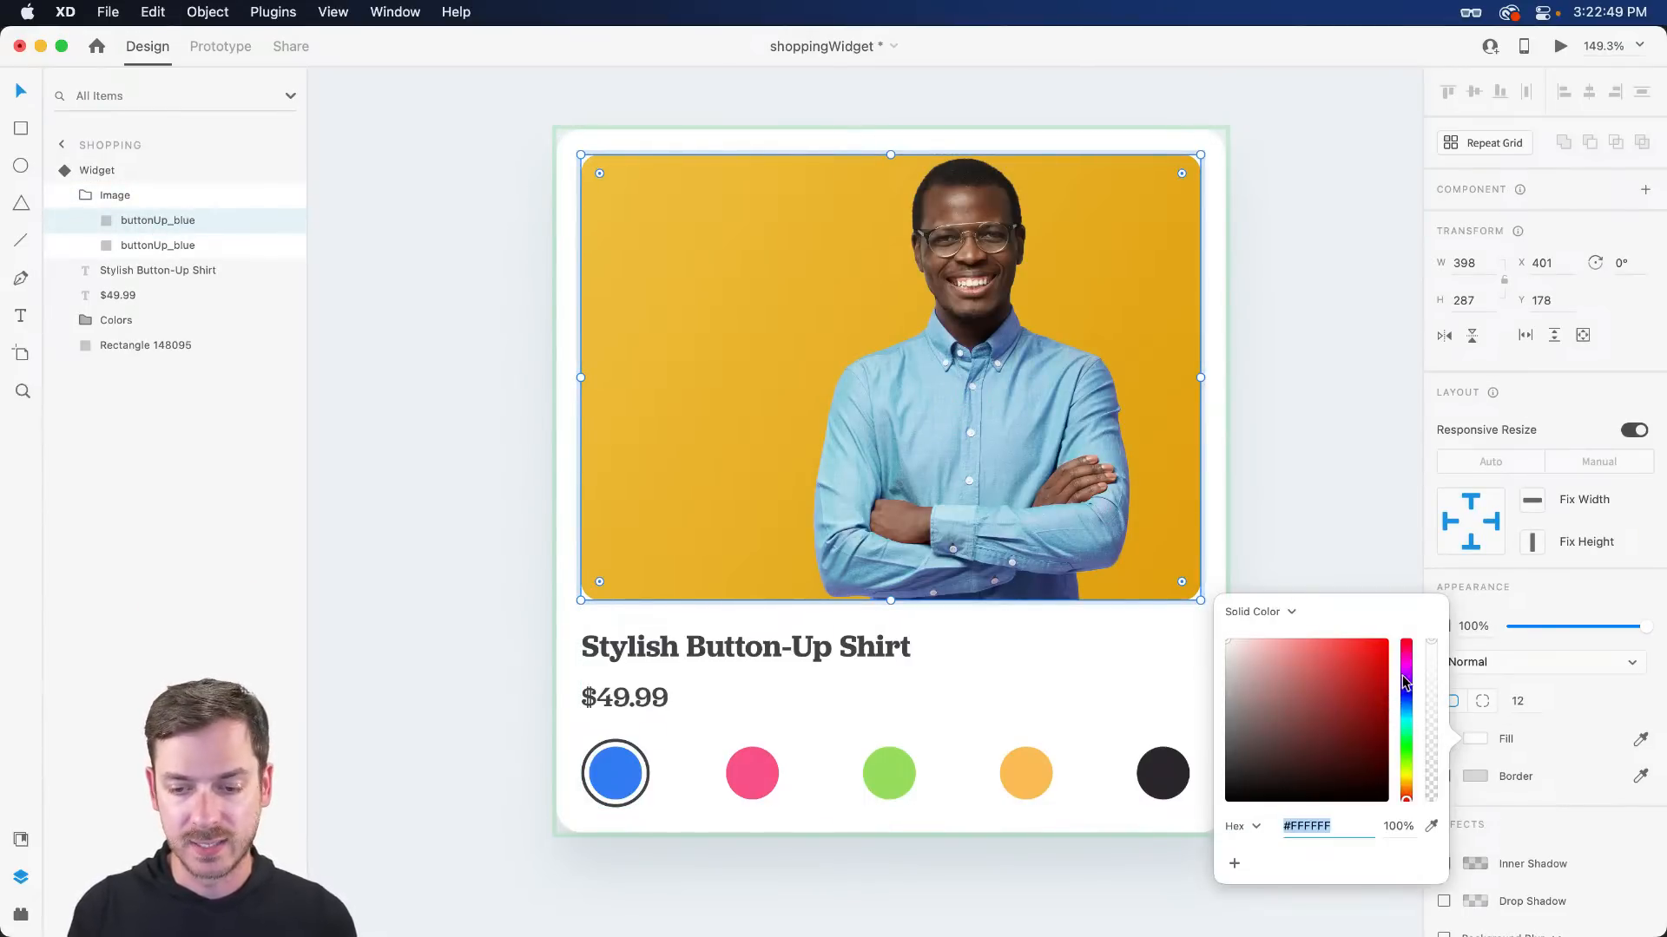
pyautogui.click(1346, 651)
pyautogui.click(1407, 655)
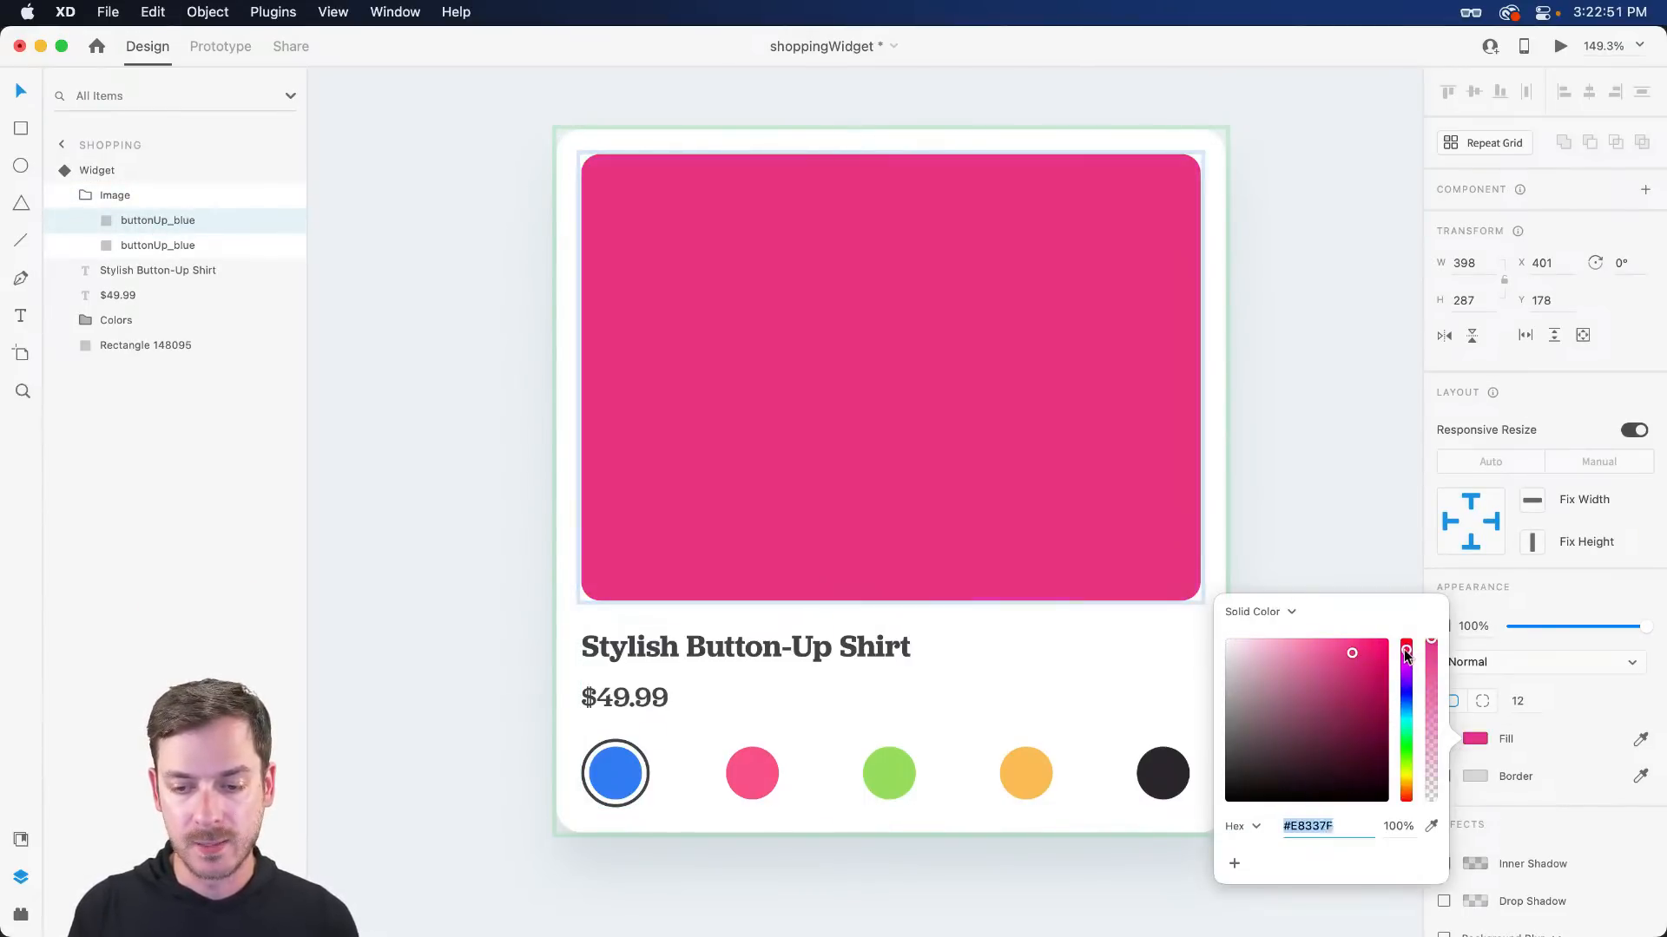
pyautogui.click(1504, 596)
pyautogui.click(1510, 662)
pyautogui.scroll(-3, 1513, 668)
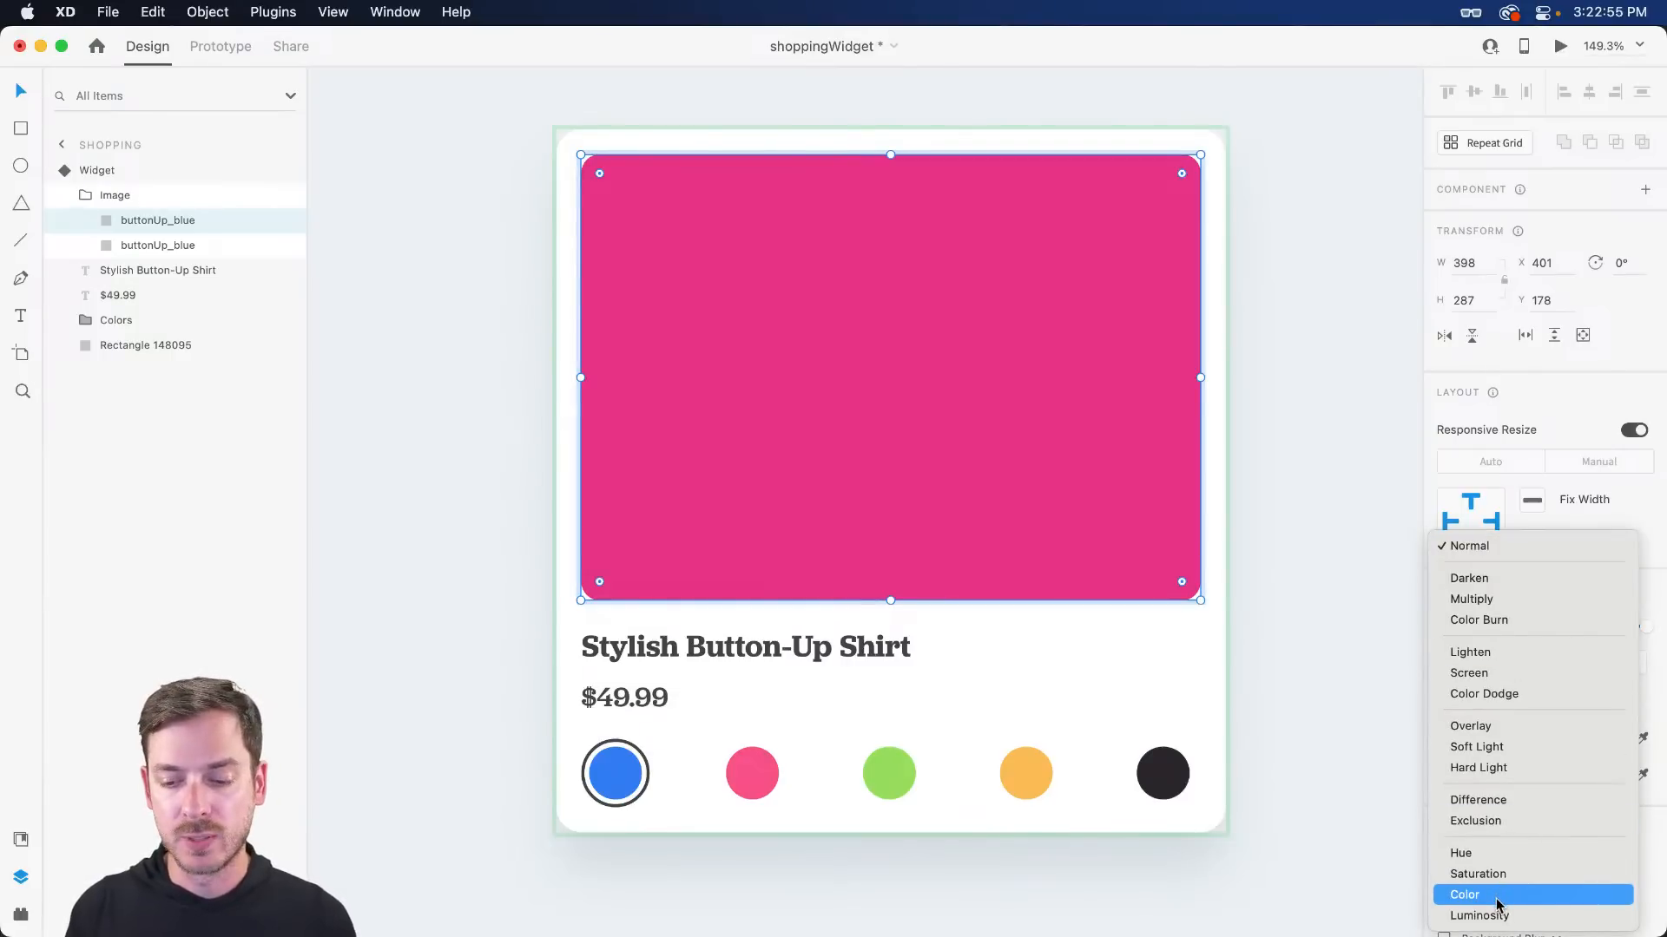
pyautogui.click(1501, 854)
pyautogui.click(1505, 665)
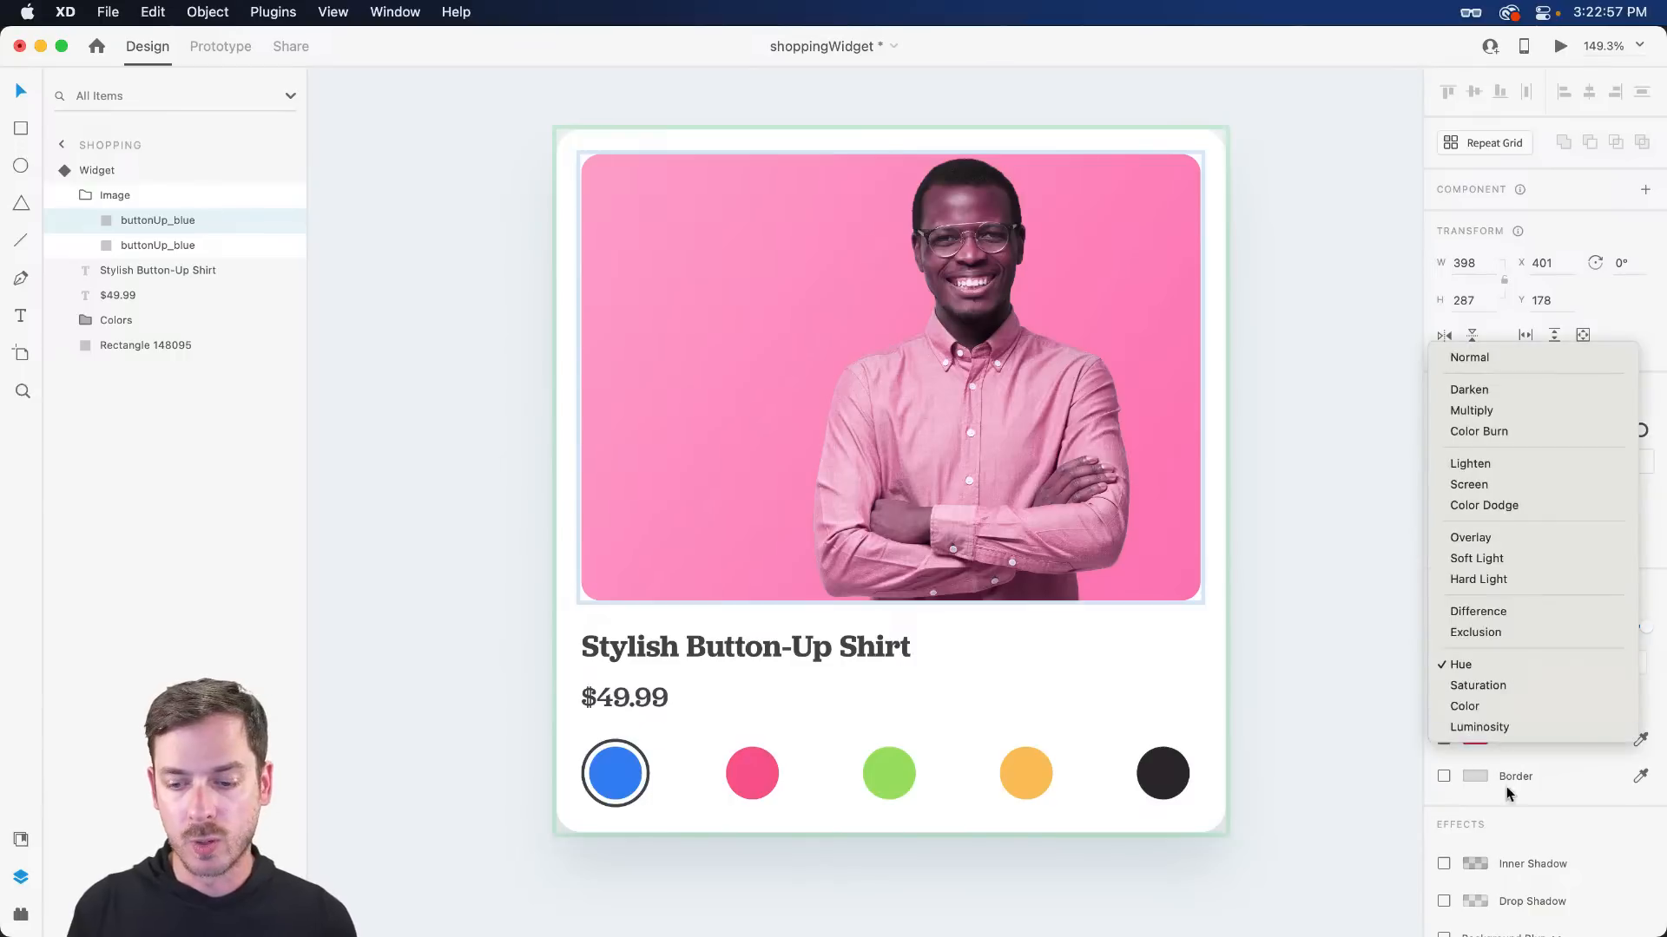
pyautogui.click(1508, 706)
pyautogui.click(1529, 664)
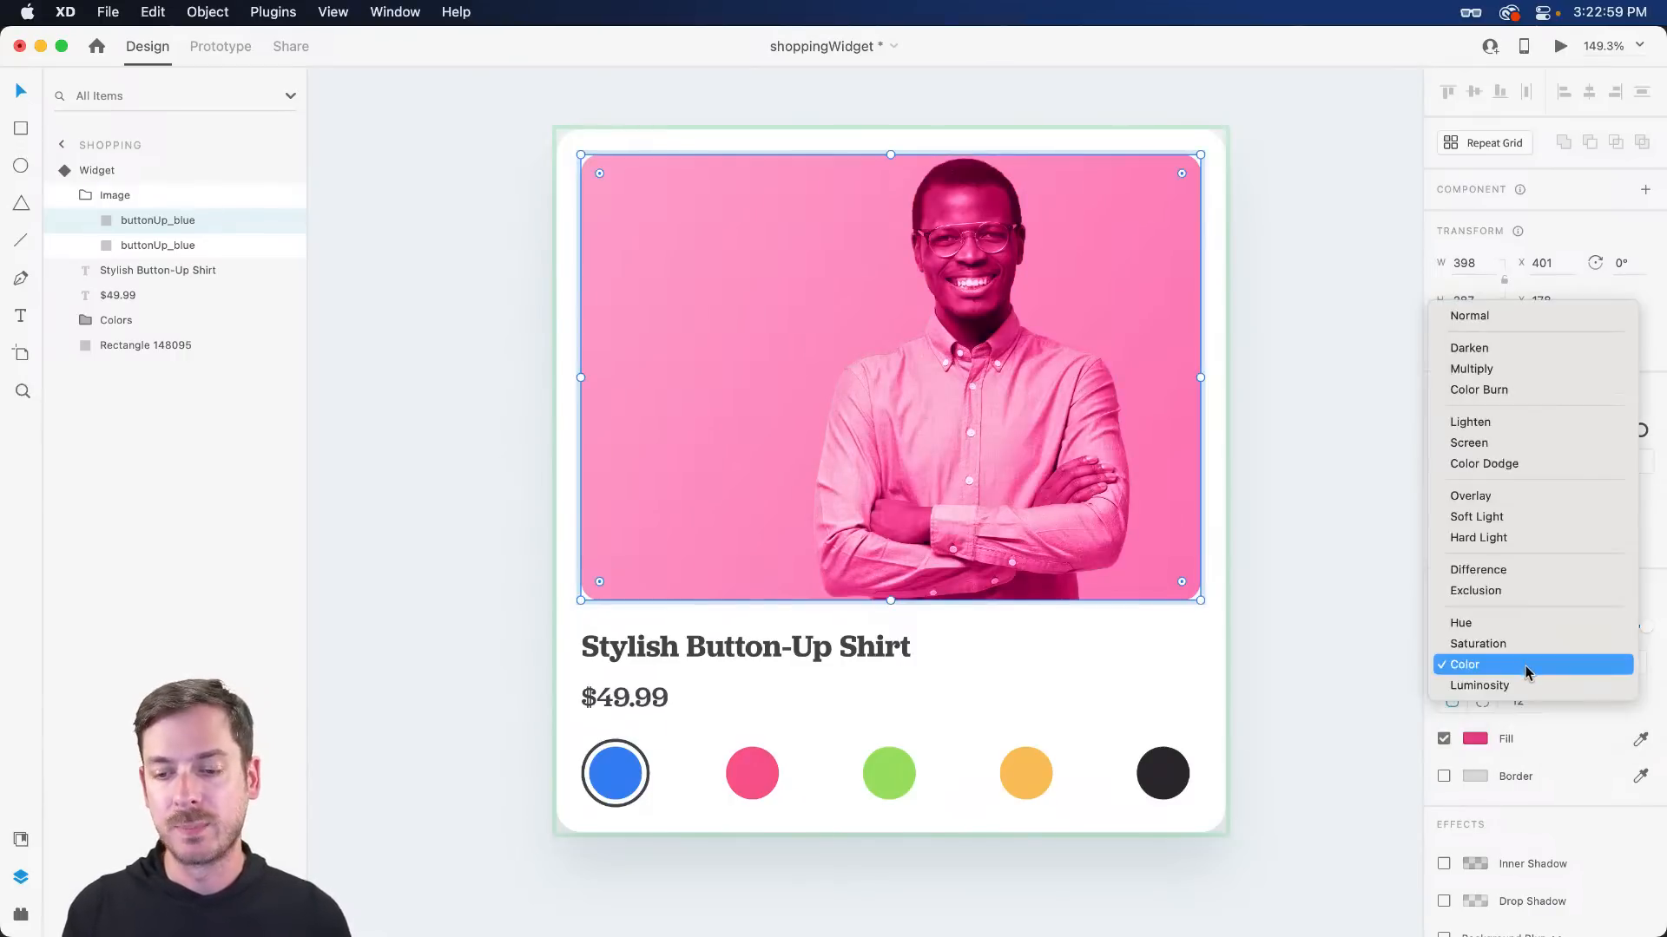
pyautogui.click(1519, 623)
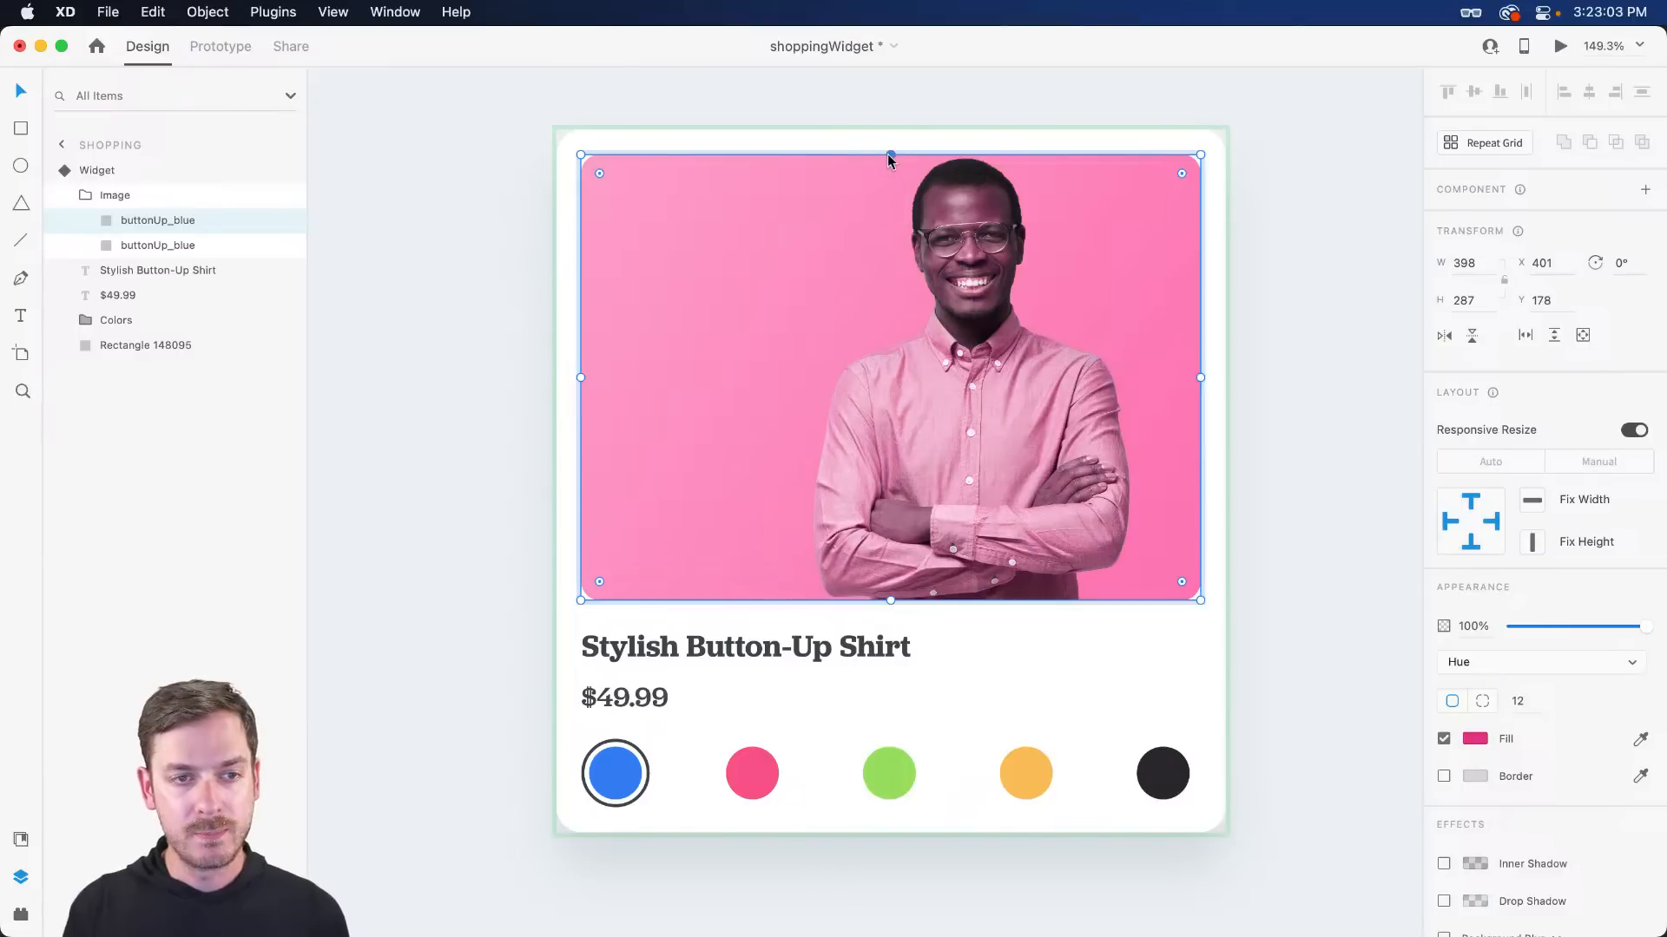
# - Try Overlay and Soft Light blends on the pink overlay, then delete the overlay layer
pyautogui.moveTo(889, 156); pyautogui.dragTo(892, 328)
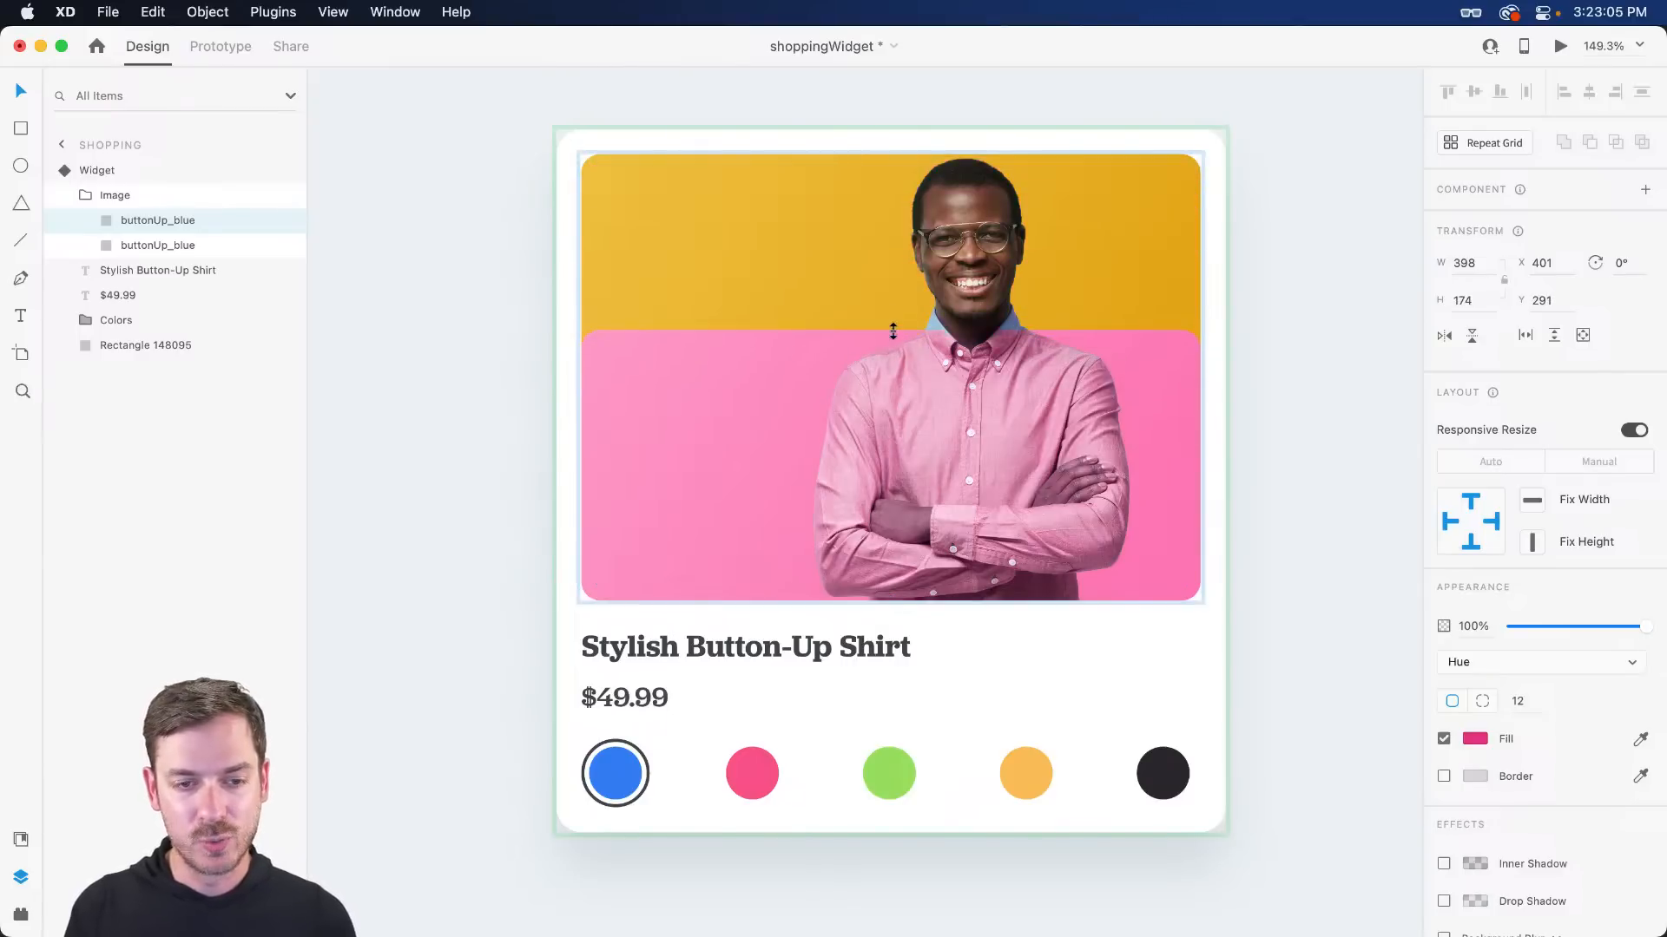
pyautogui.press('super+z')
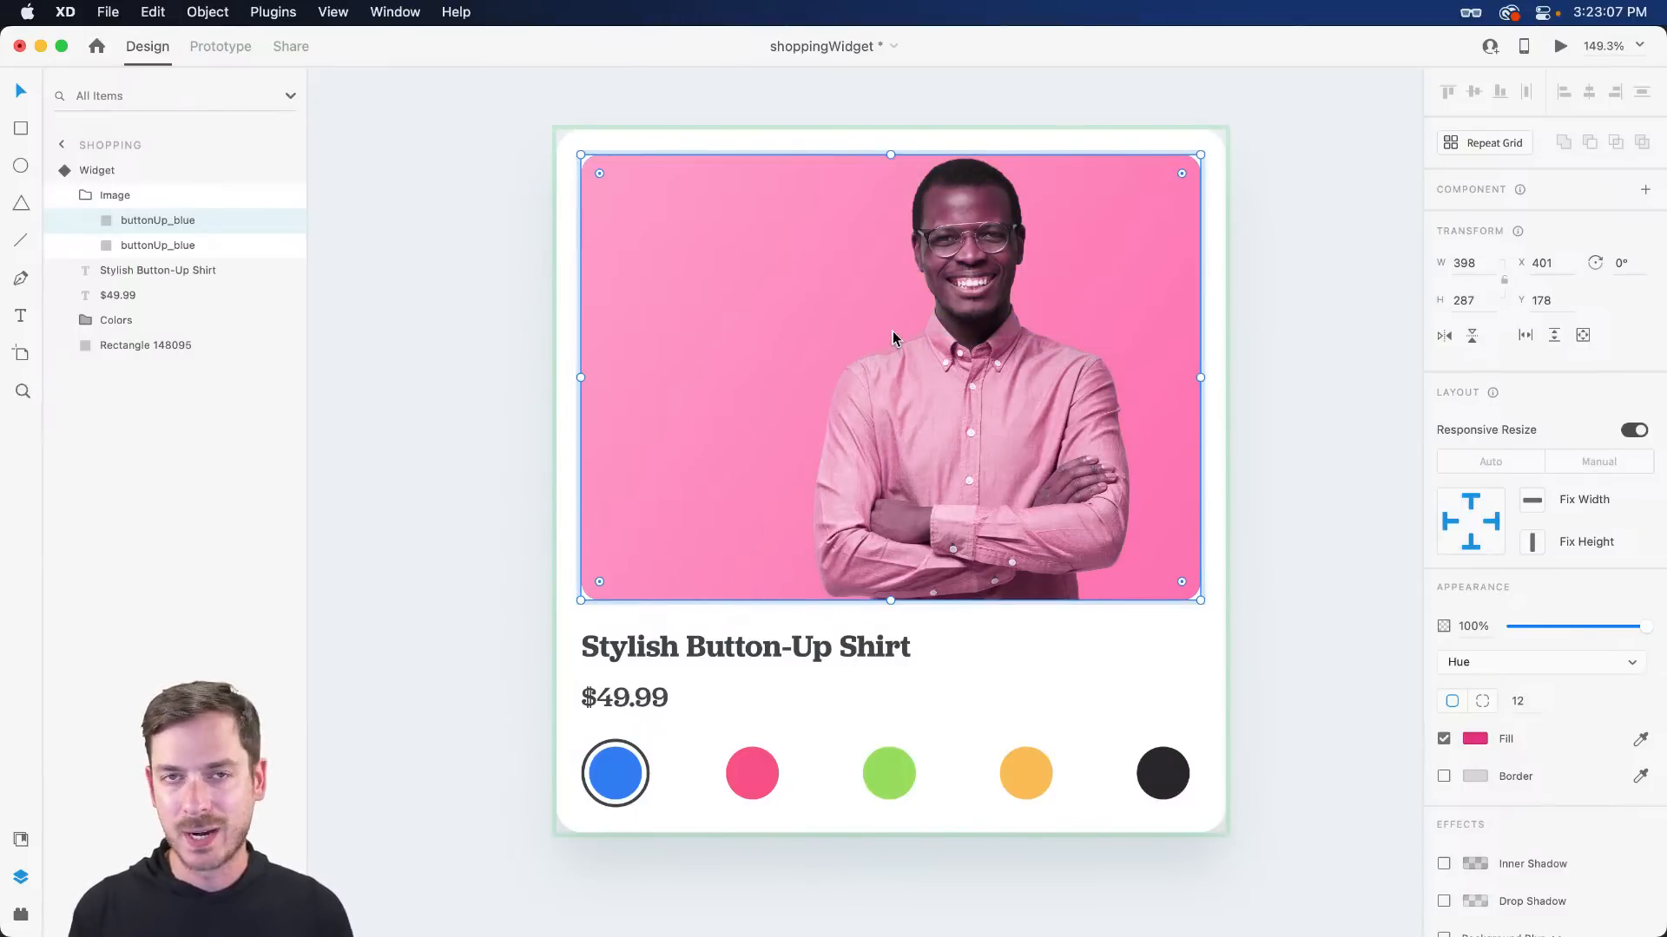
pyautogui.click(1534, 663)
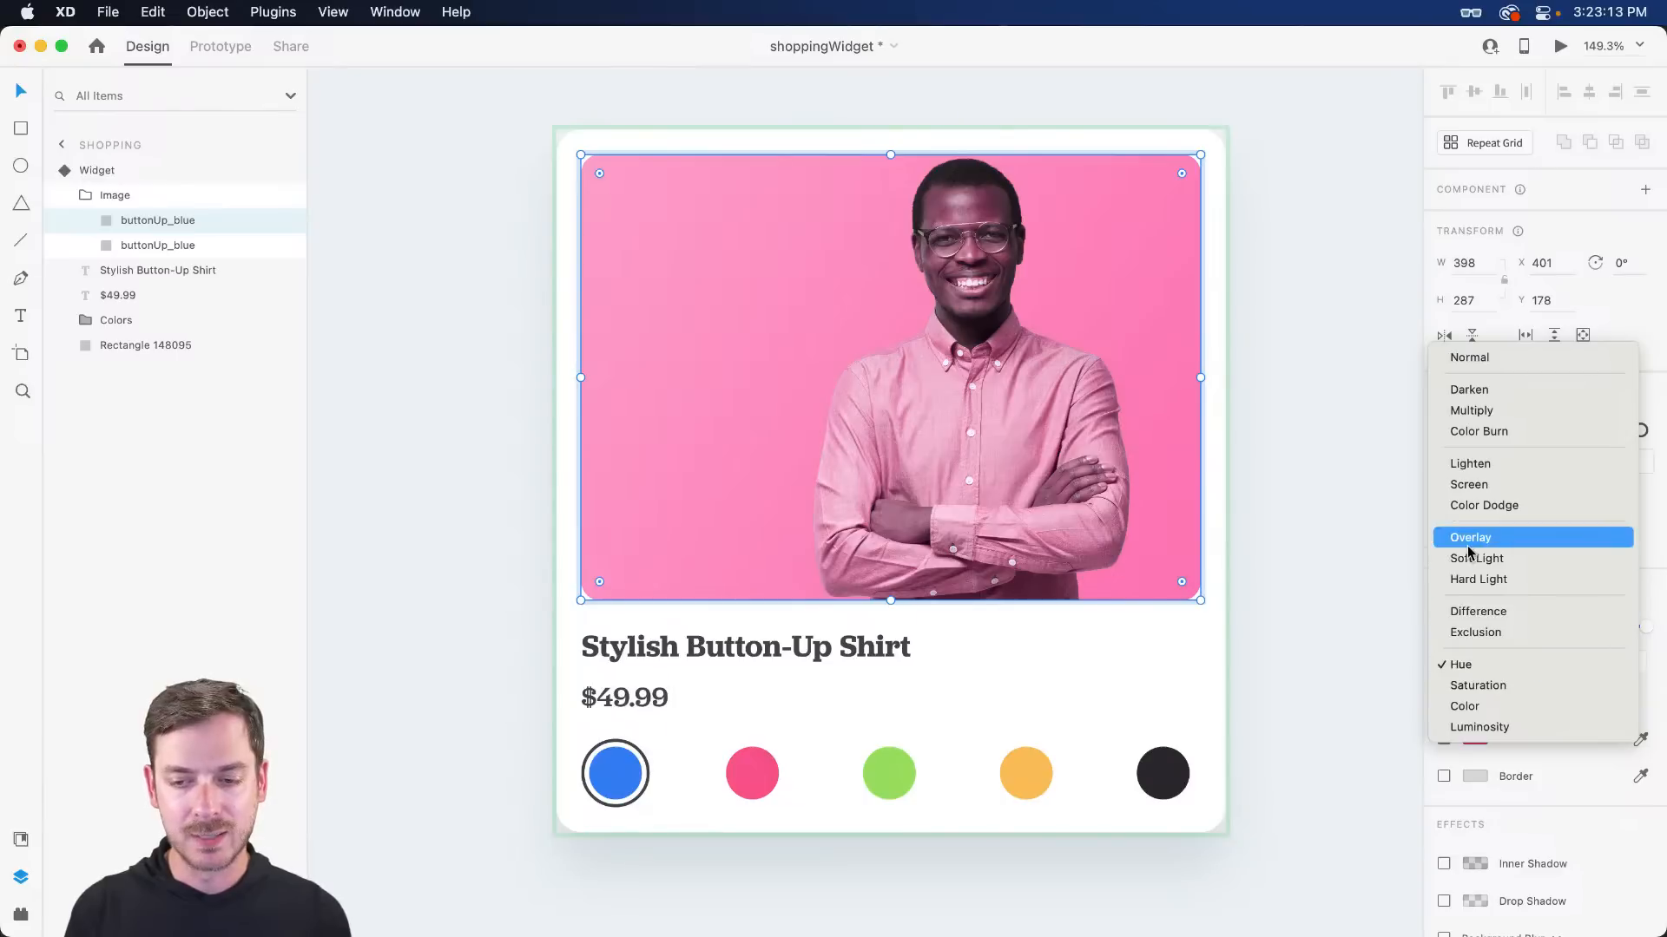
pyautogui.click(1509, 537)
pyautogui.click(1506, 664)
pyautogui.click(1505, 687)
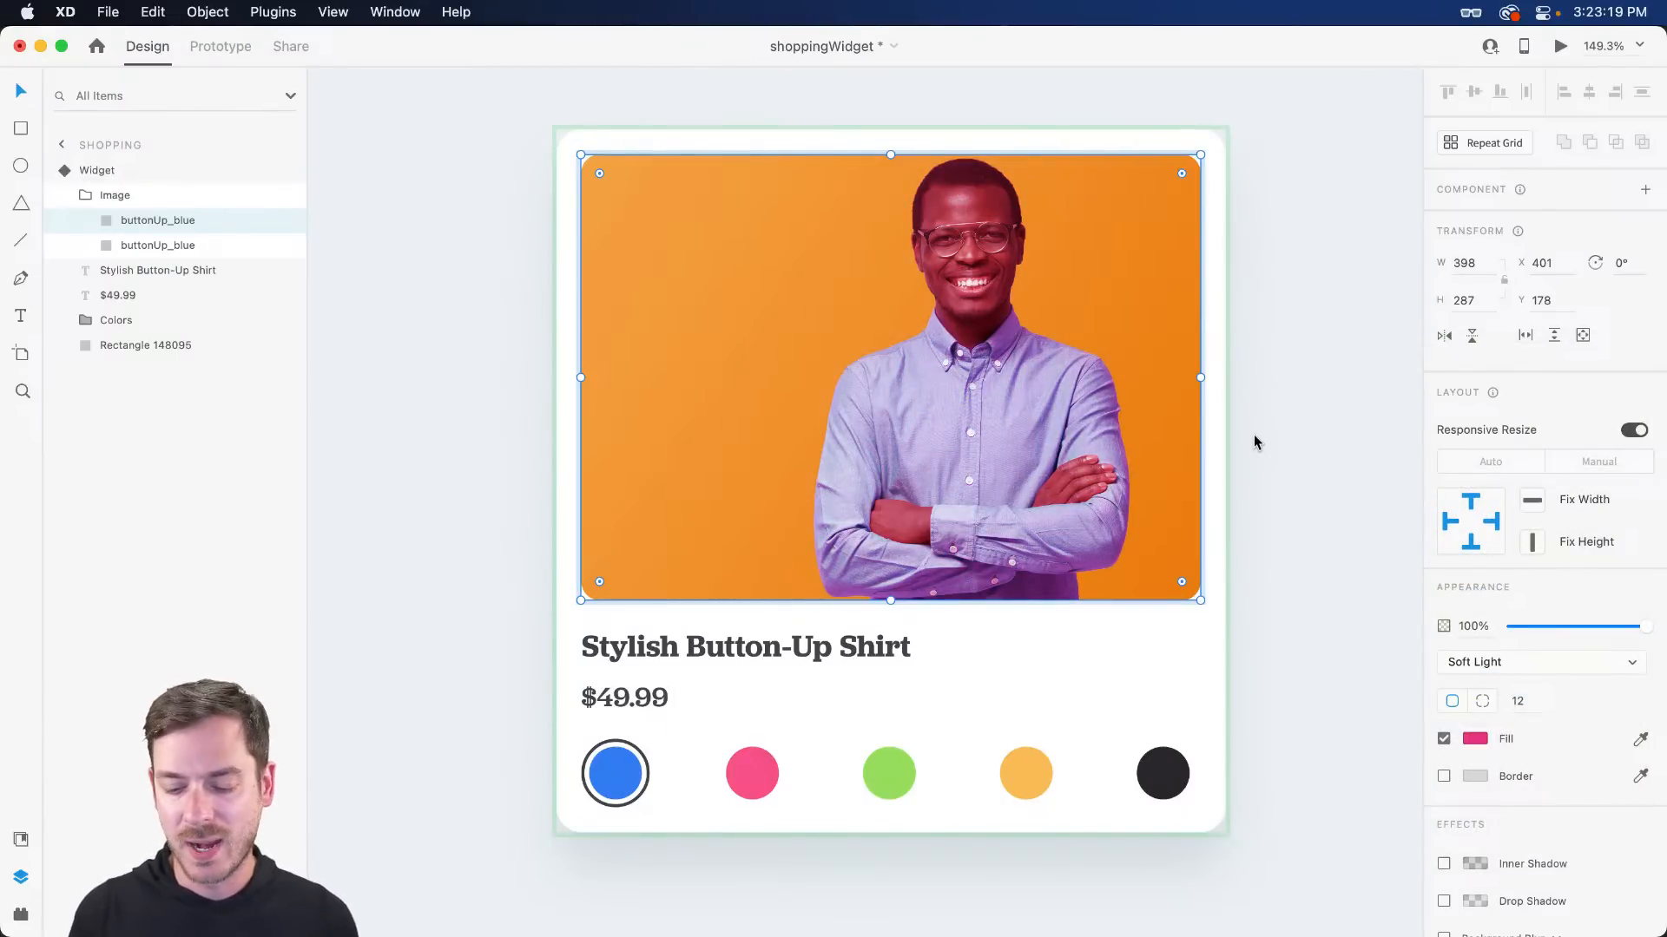
pyautogui.press('Delete')
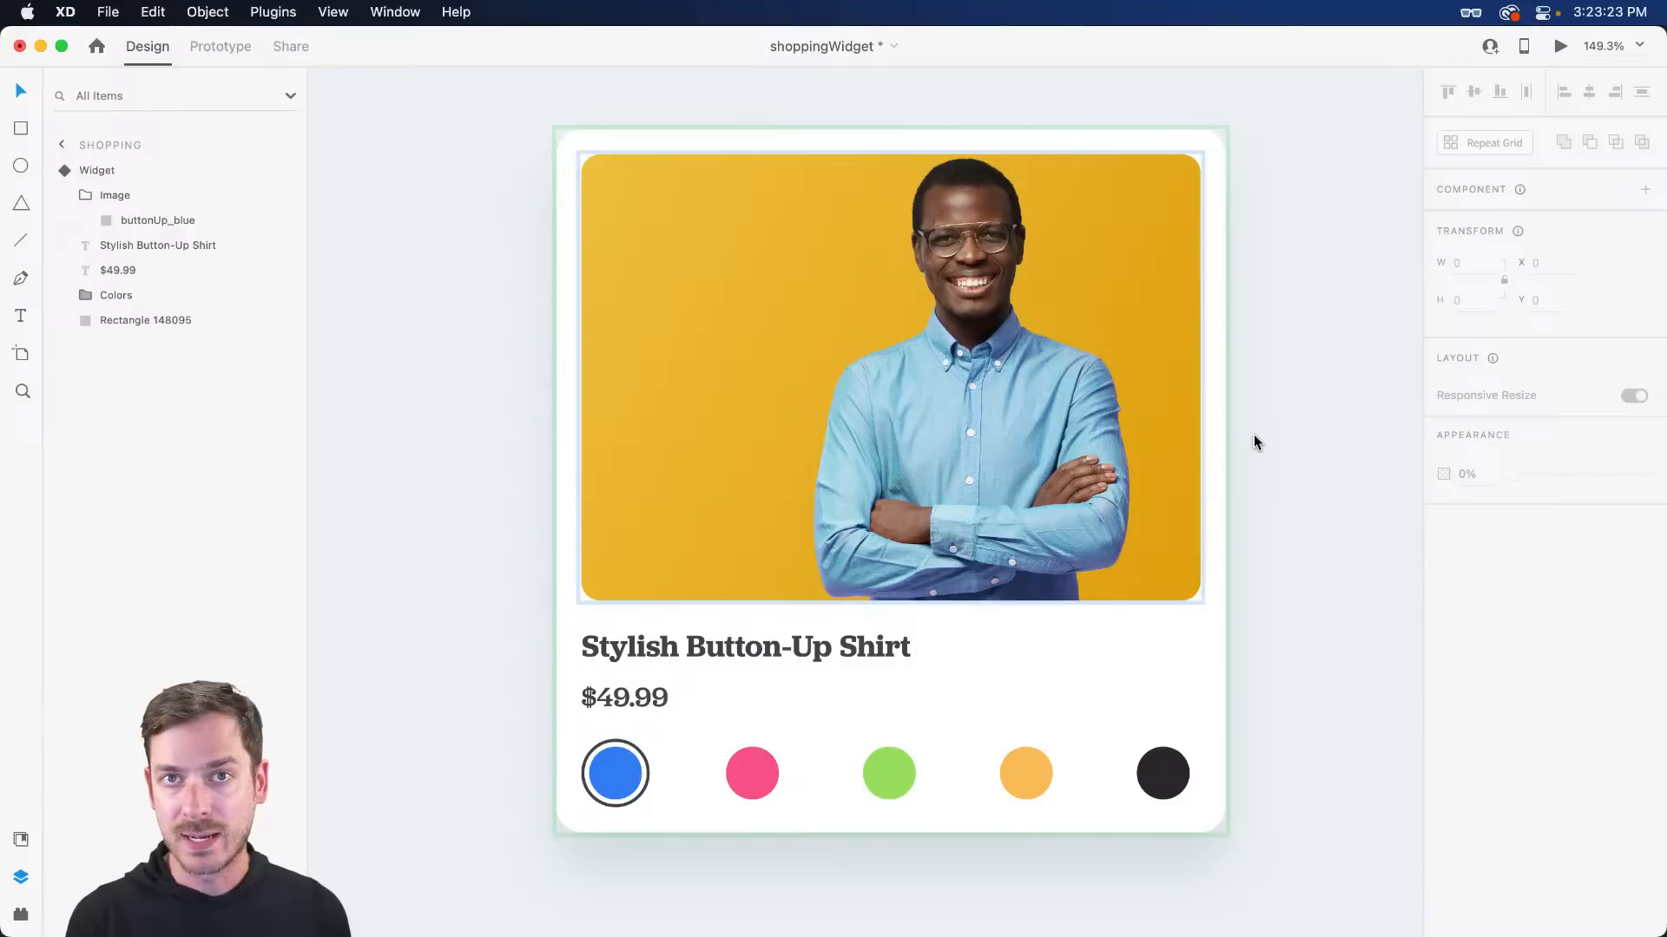
# - Send the buttonUp_blue shirt photo to Photoshop with Edit in Photoshop
pyautogui.rightClick(996, 357)
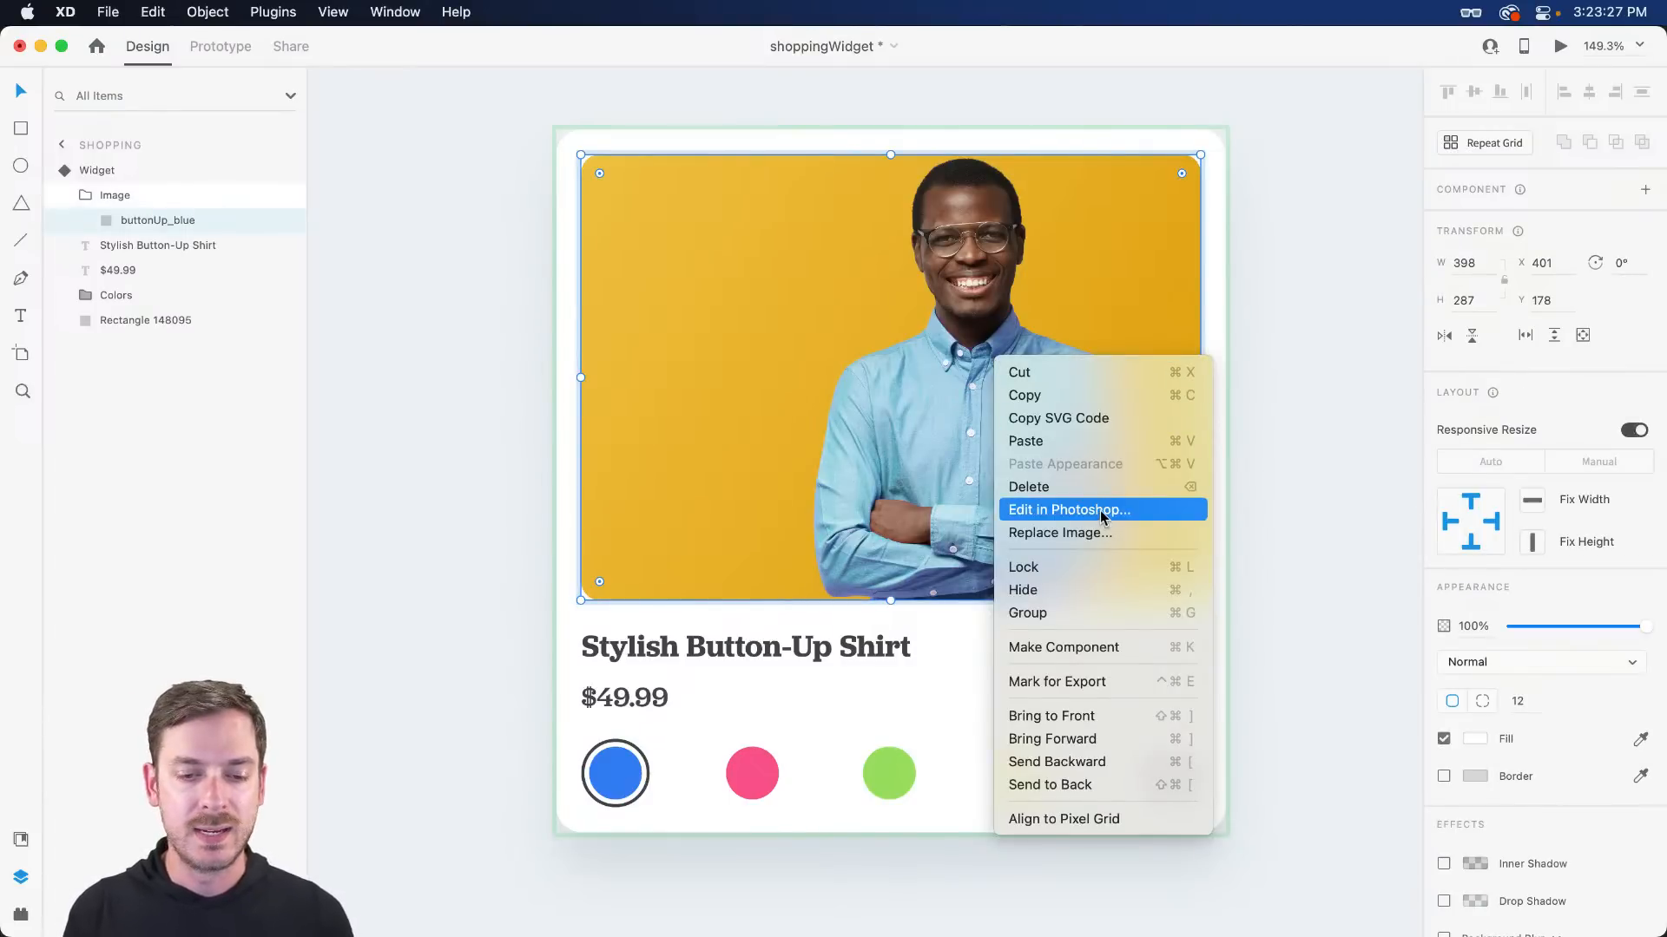
pyautogui.click(814, 368)
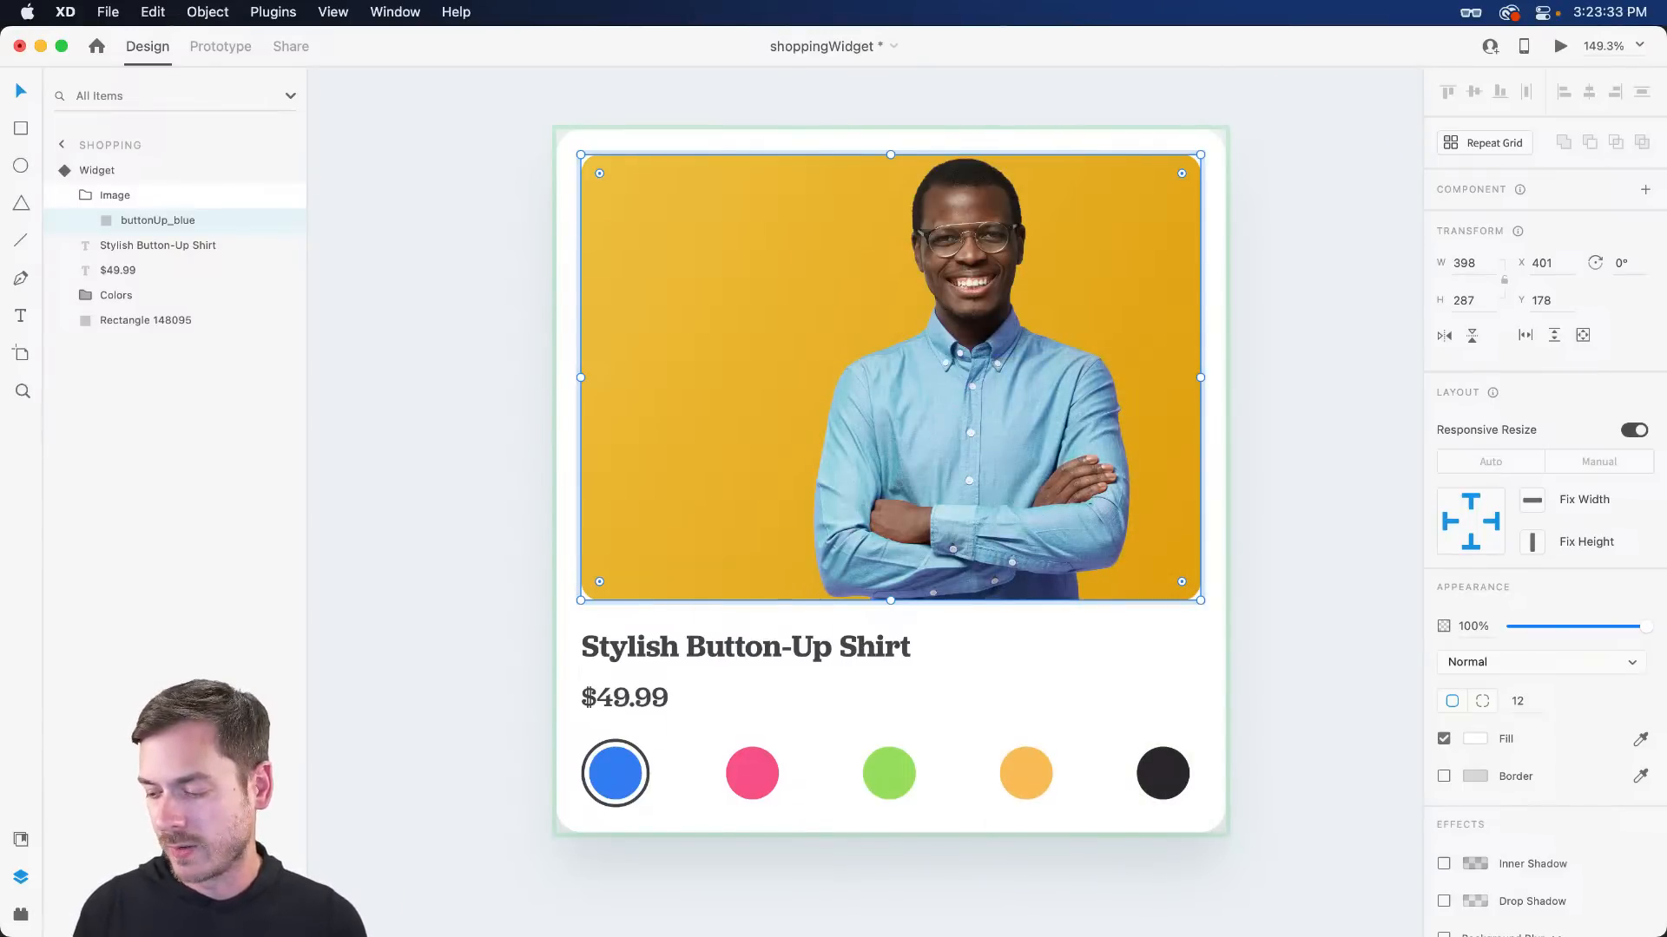
pyautogui.press('super+Tab')
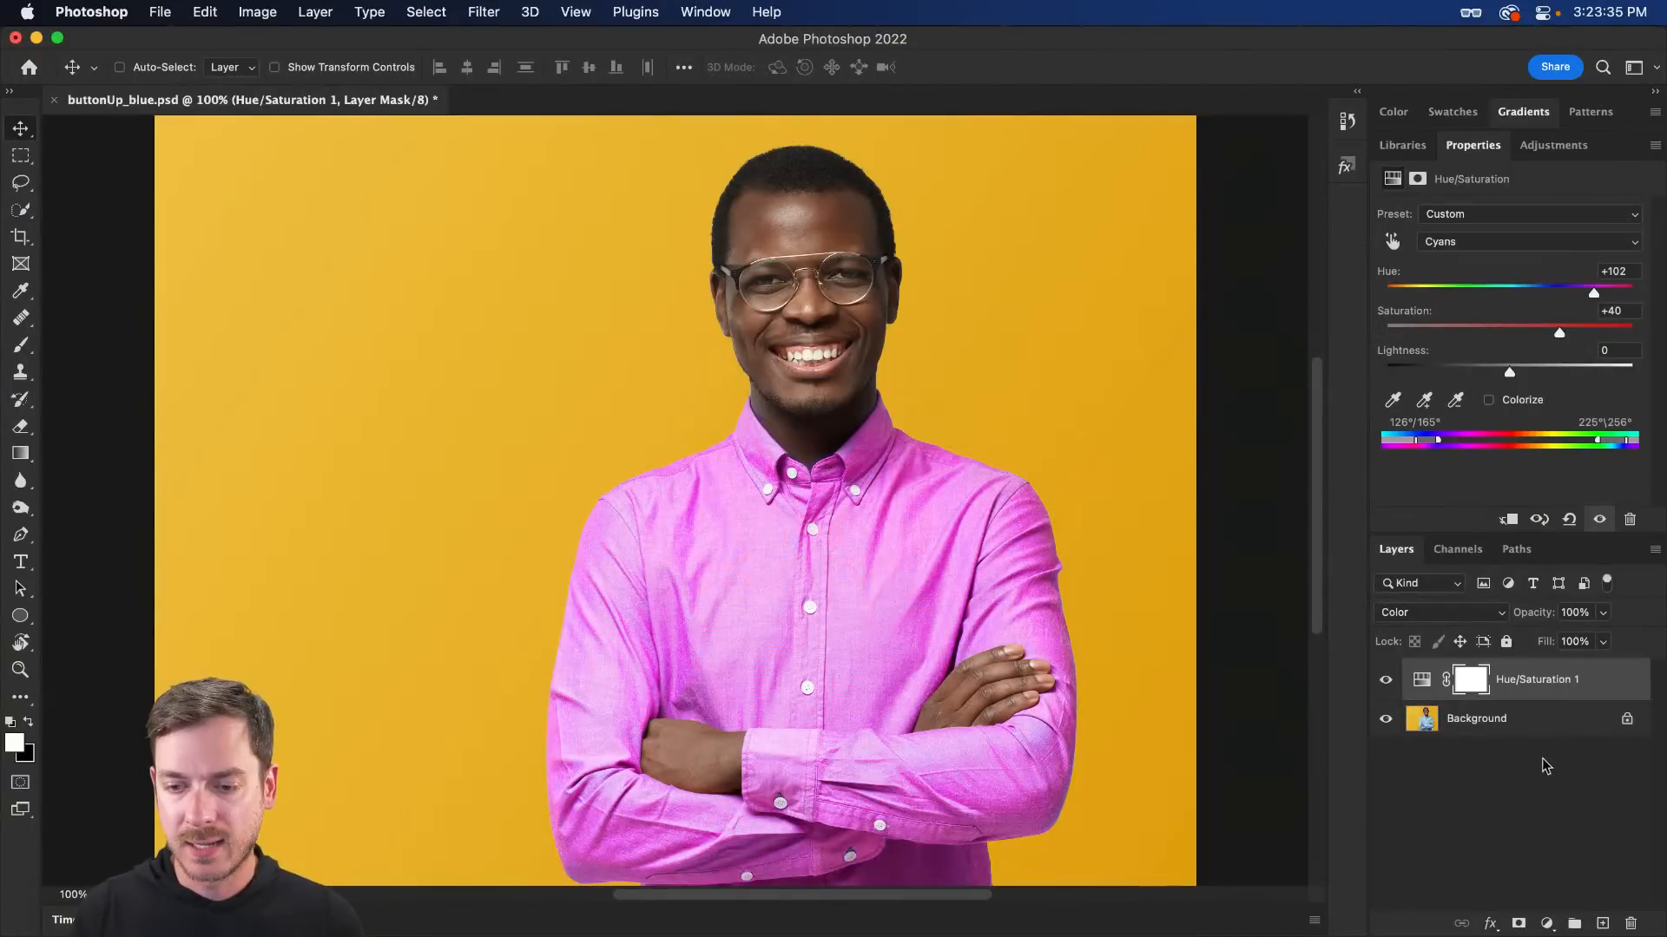
# - Unlock the Background layer, remove the yellow background, hide Hue/Saturation, and save the photo
pyautogui.click(1545, 718)
pyautogui.click(1627, 719)
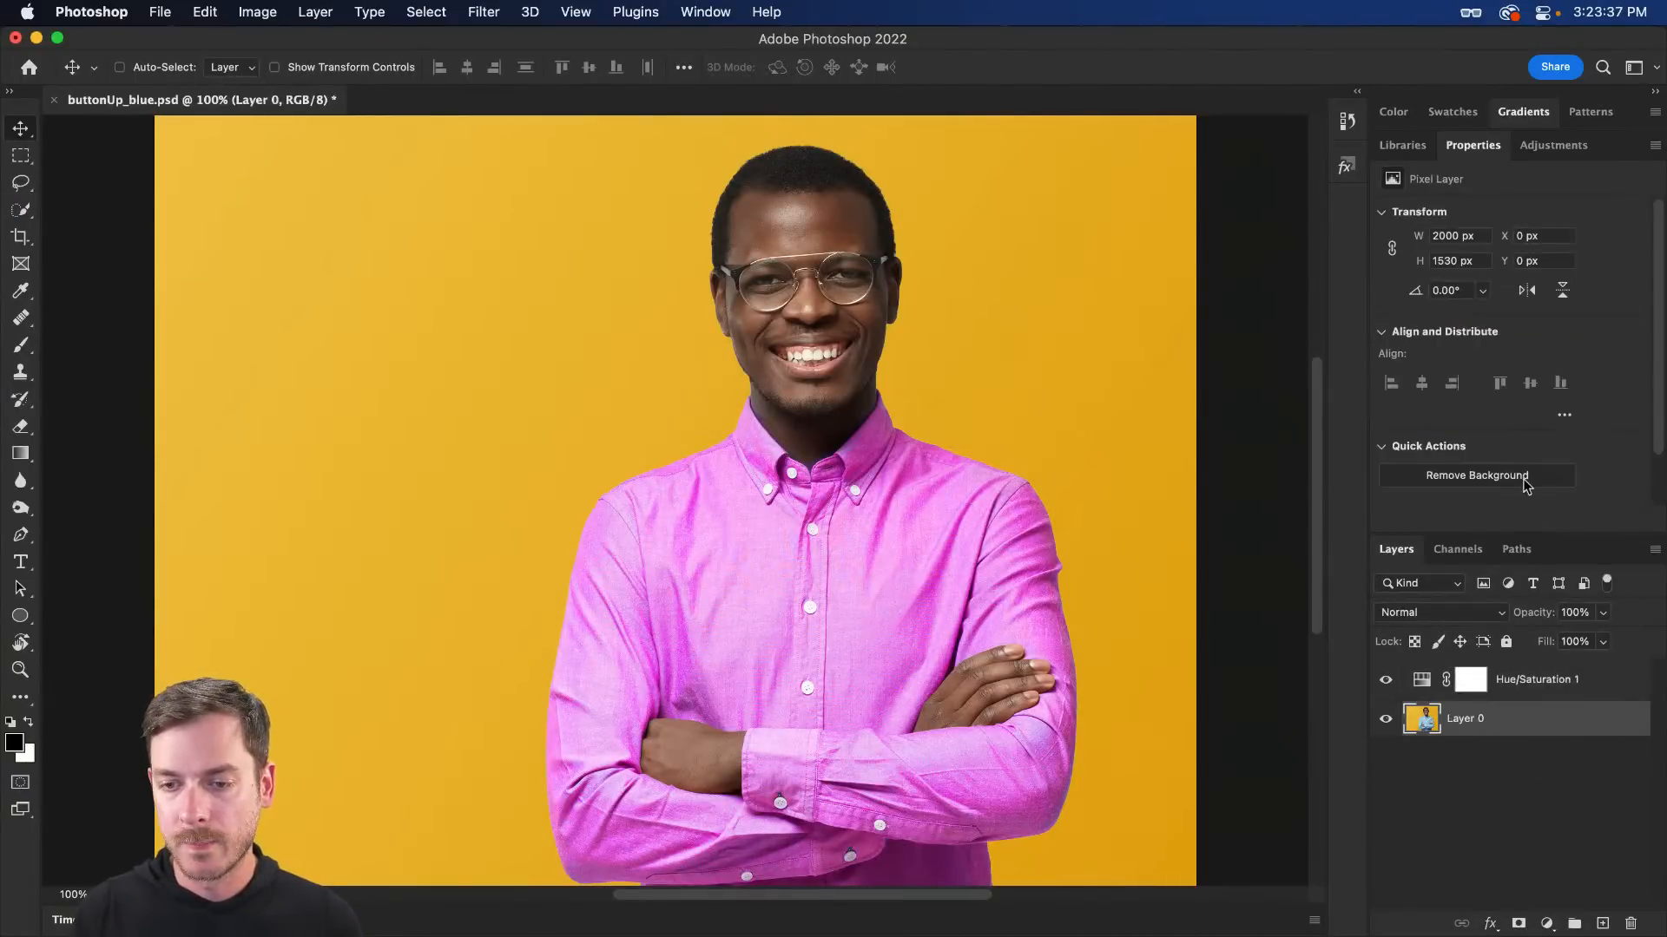
pyautogui.scroll(-3, 1539, 479)
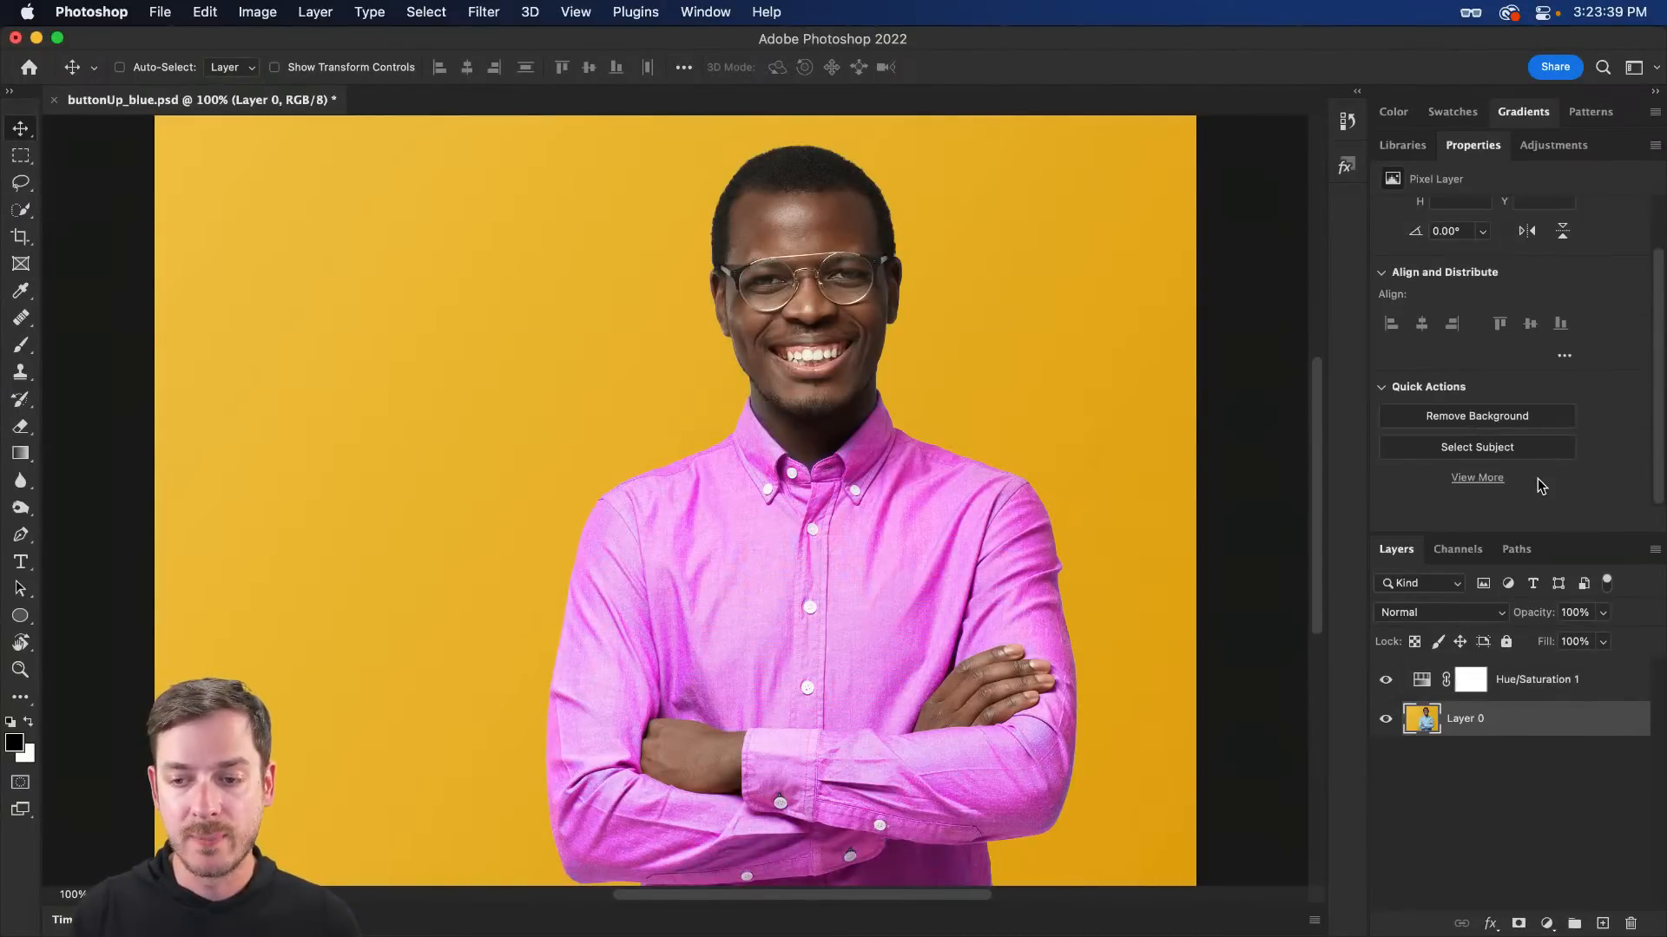
pyautogui.click(1527, 421)
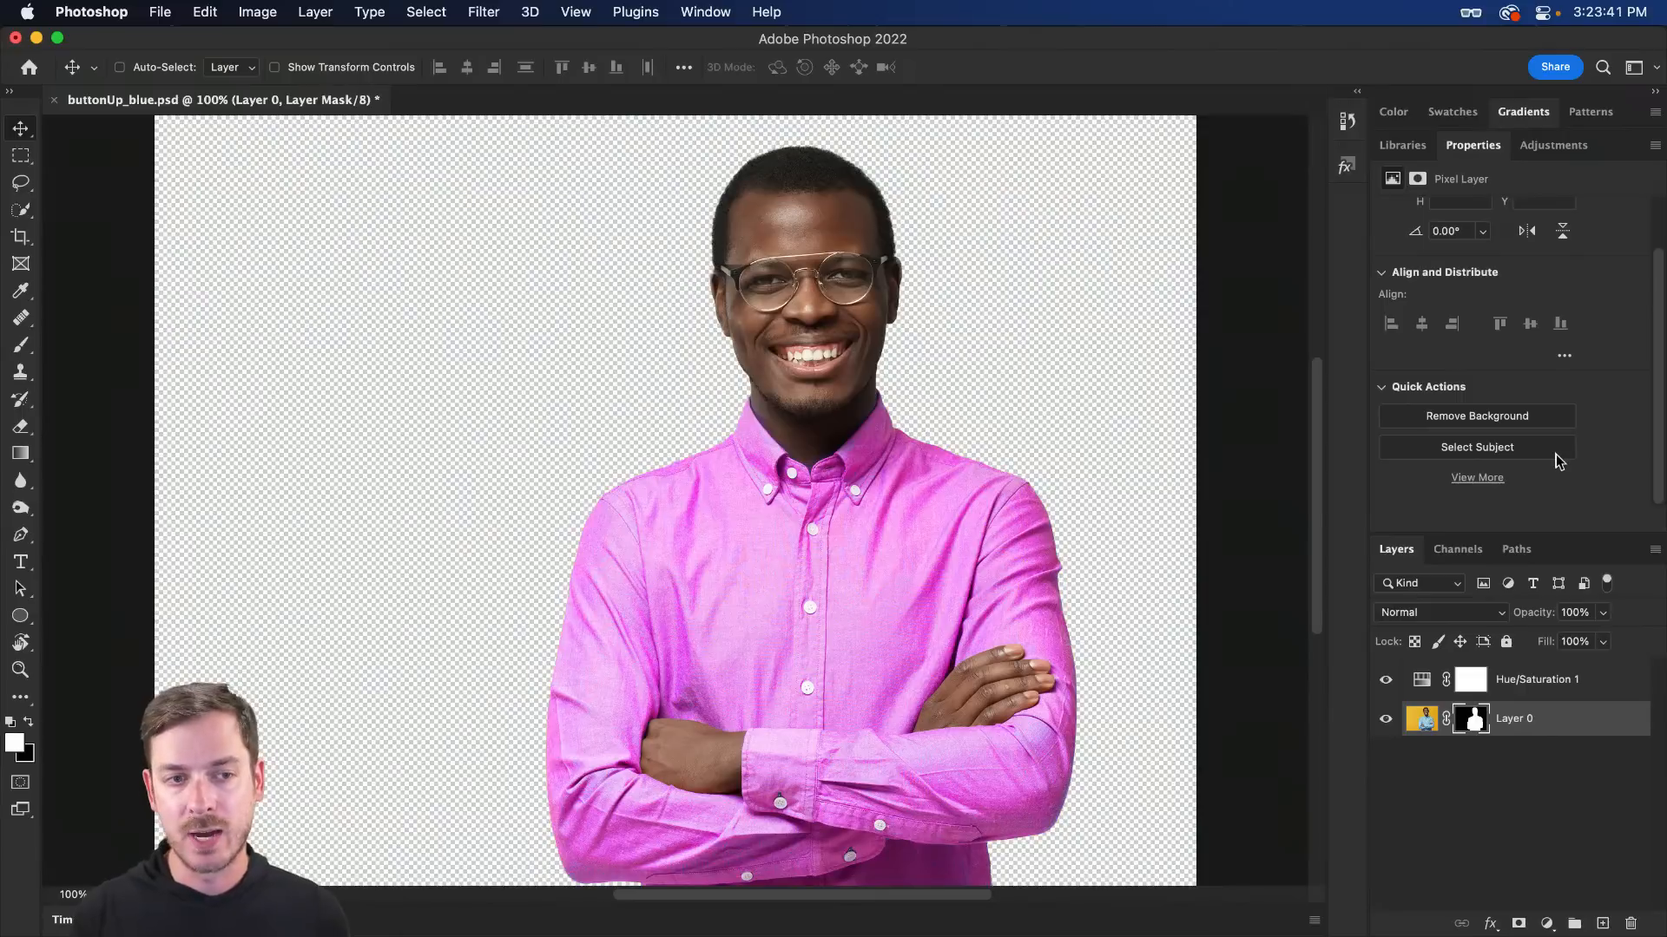
pyautogui.click(1385, 679)
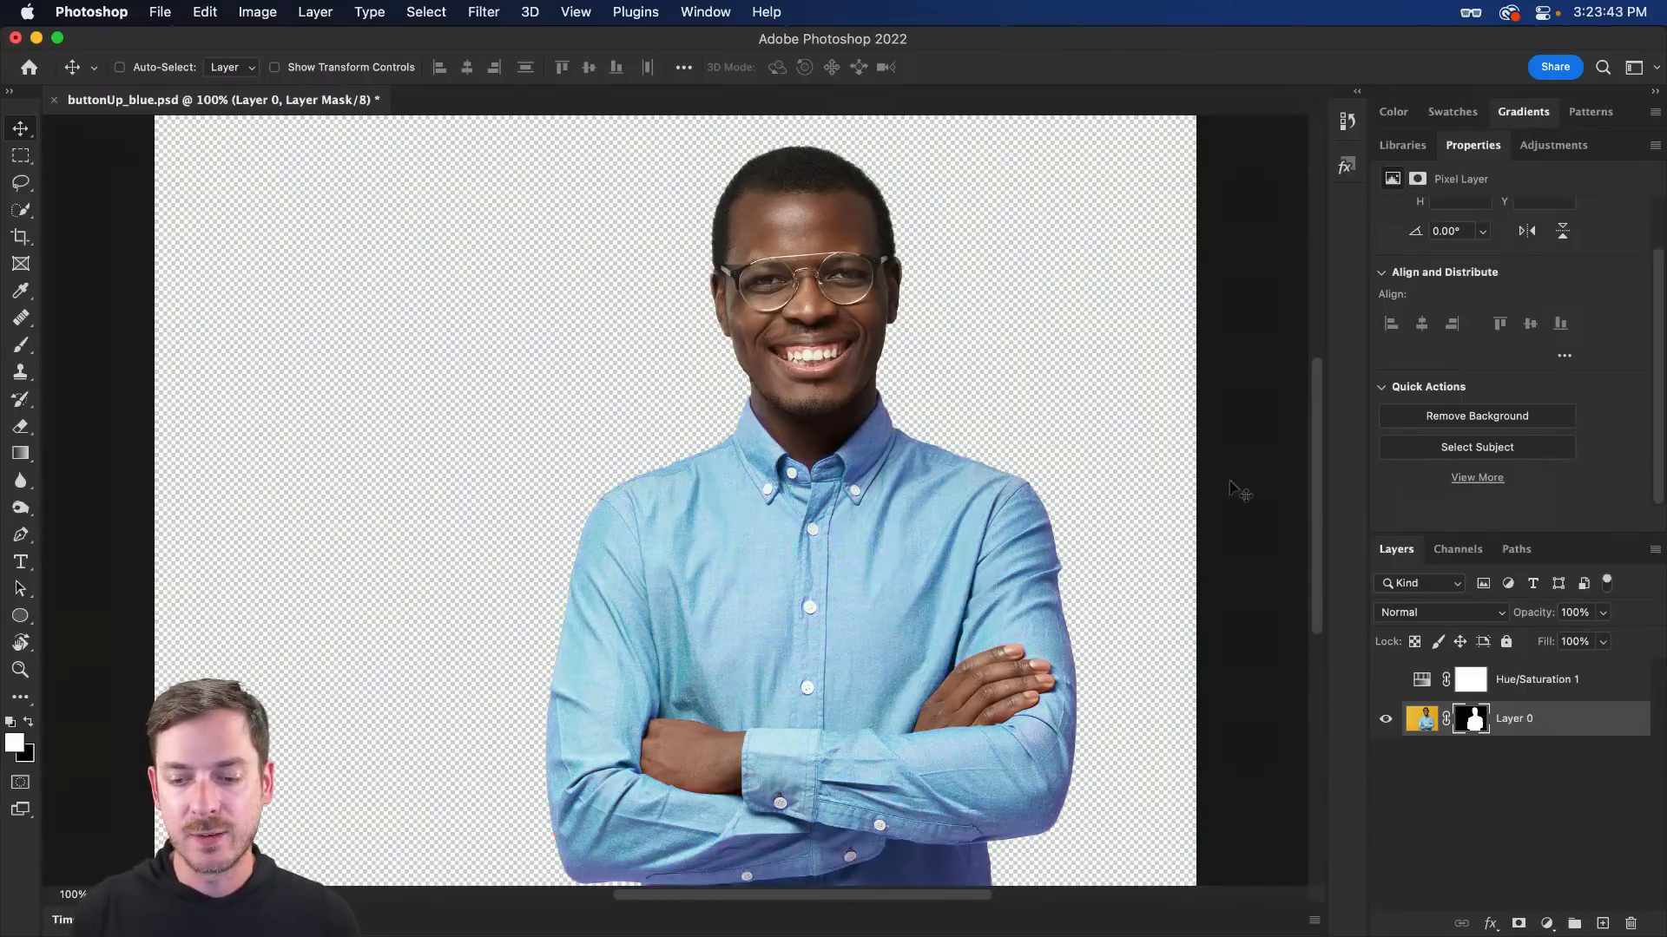
pyautogui.press('super+s')
pyautogui.click(1128, 450)
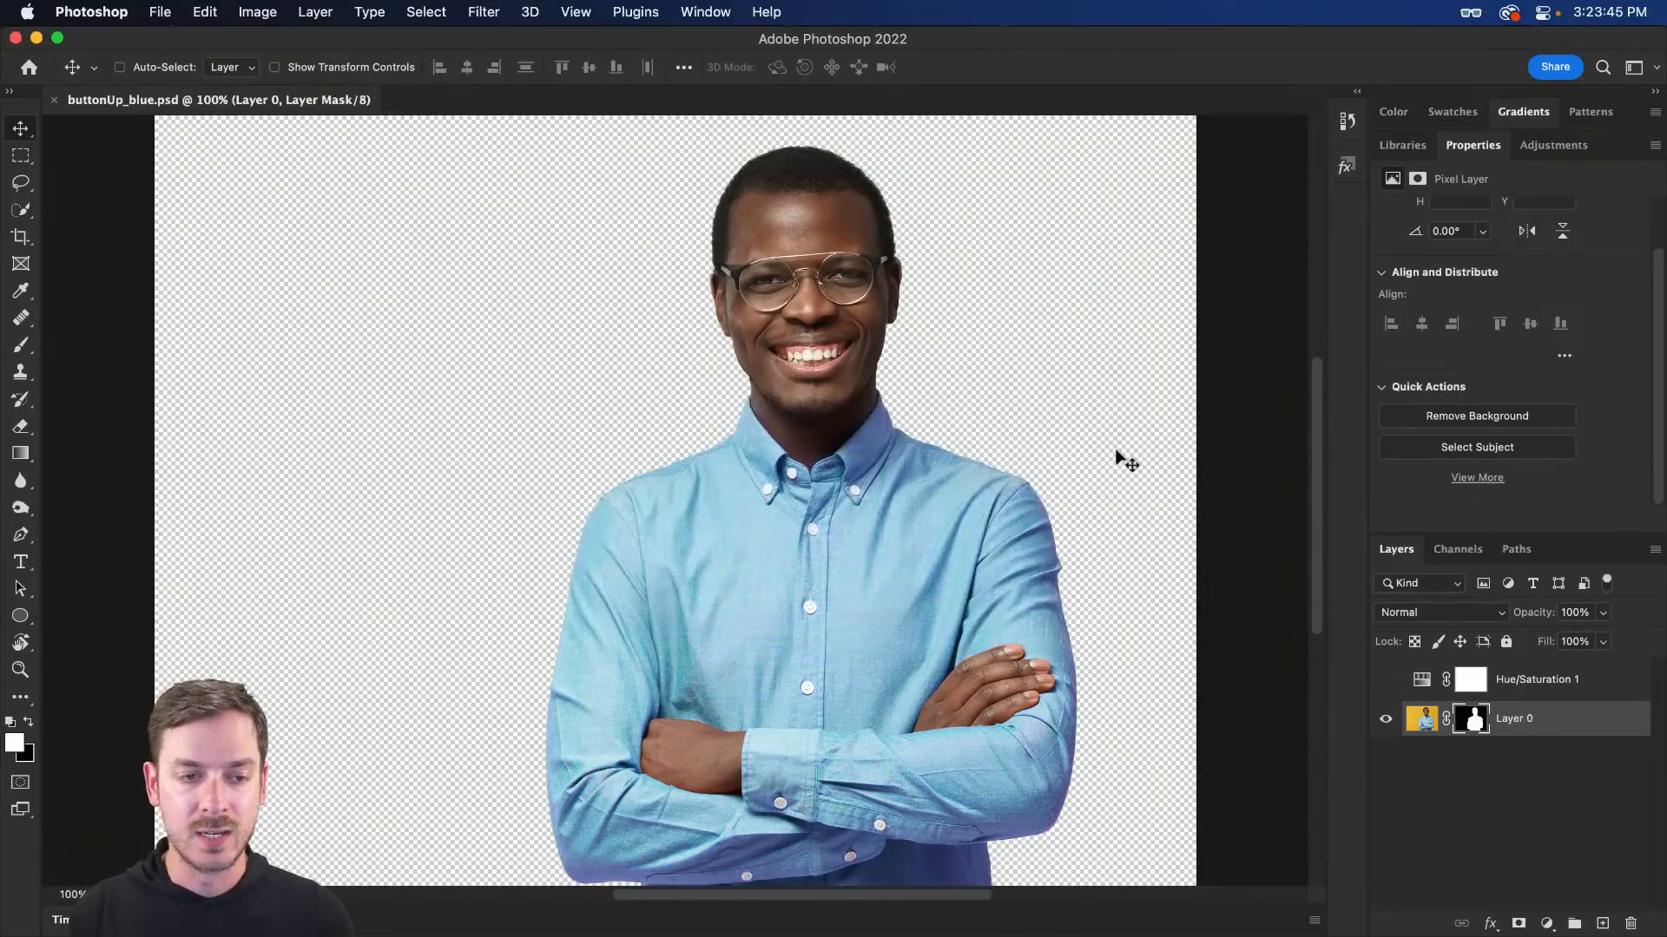
pyautogui.press('super+Tab')
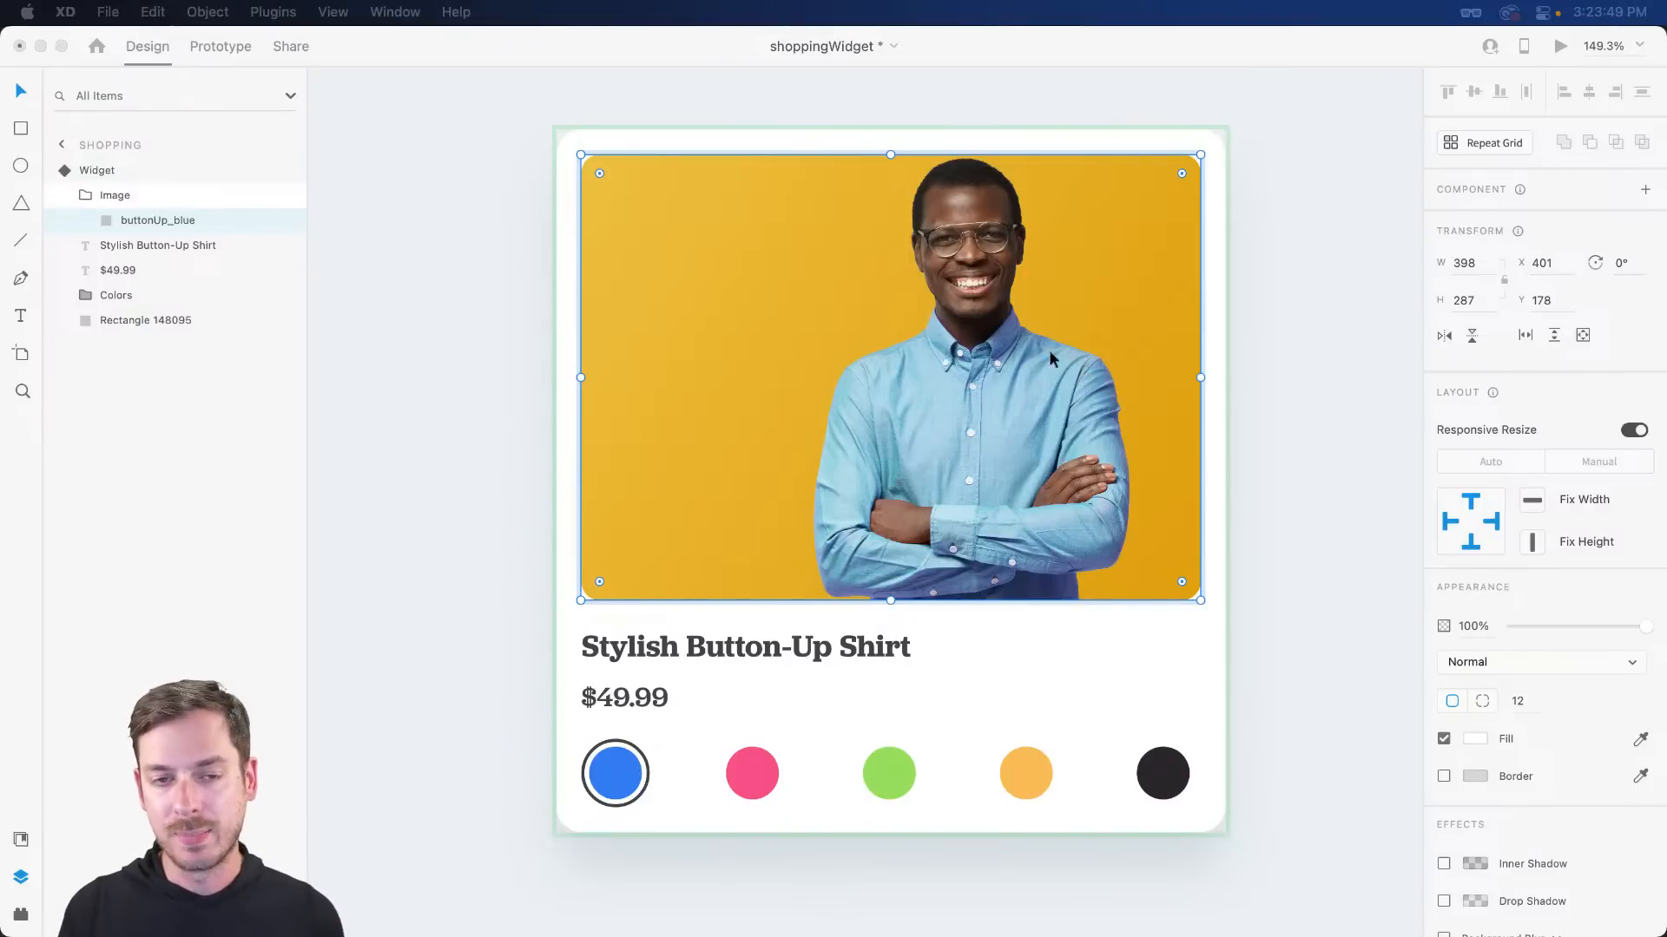
# - Repeat the background removal and save for the linked photo opened from XD
pyautogui.rightClick(981, 332)
pyautogui.click(1074, 474)
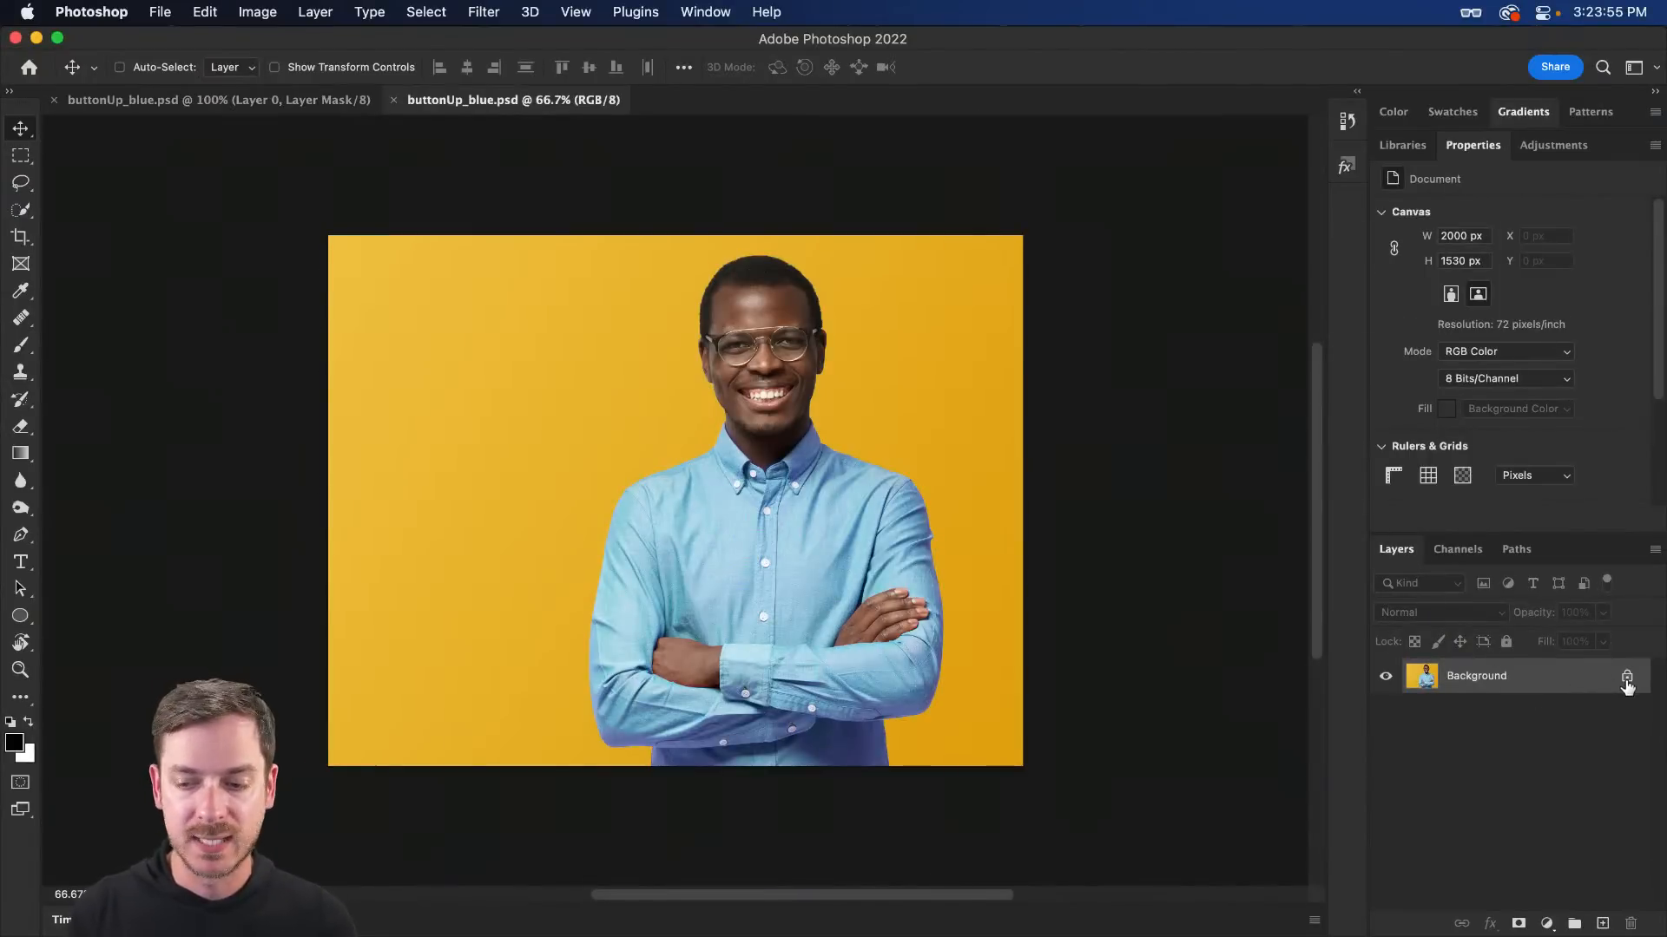
pyautogui.click(1628, 679)
pyautogui.click(1499, 478)
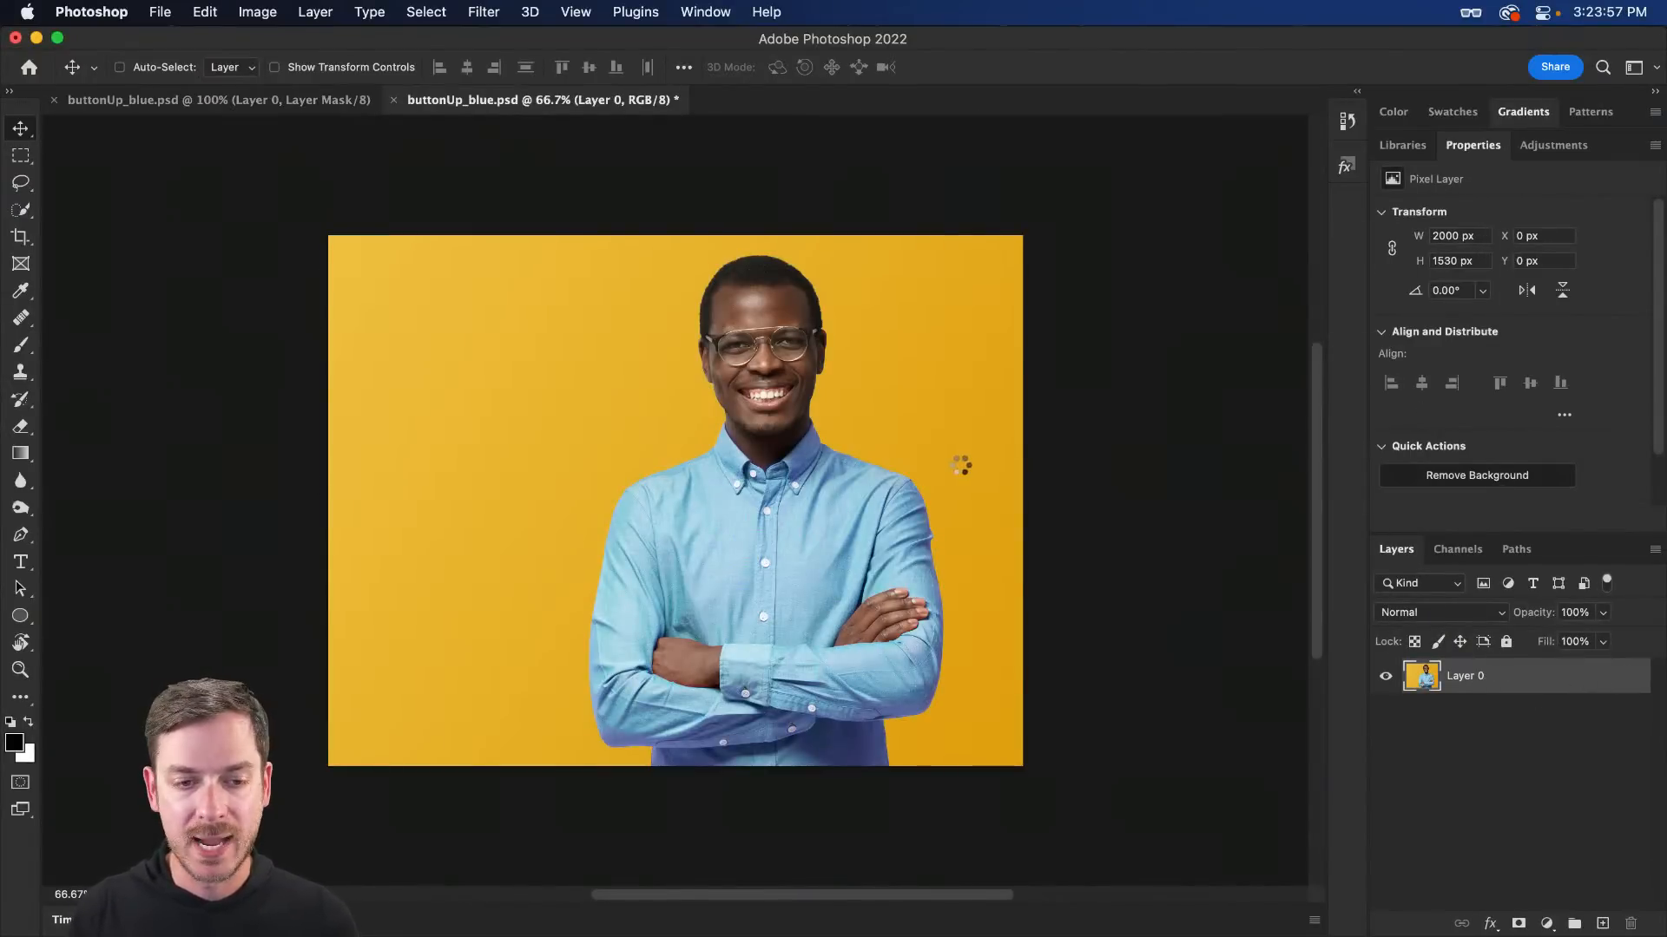
pyautogui.press('super+s')
pyautogui.click(1133, 451)
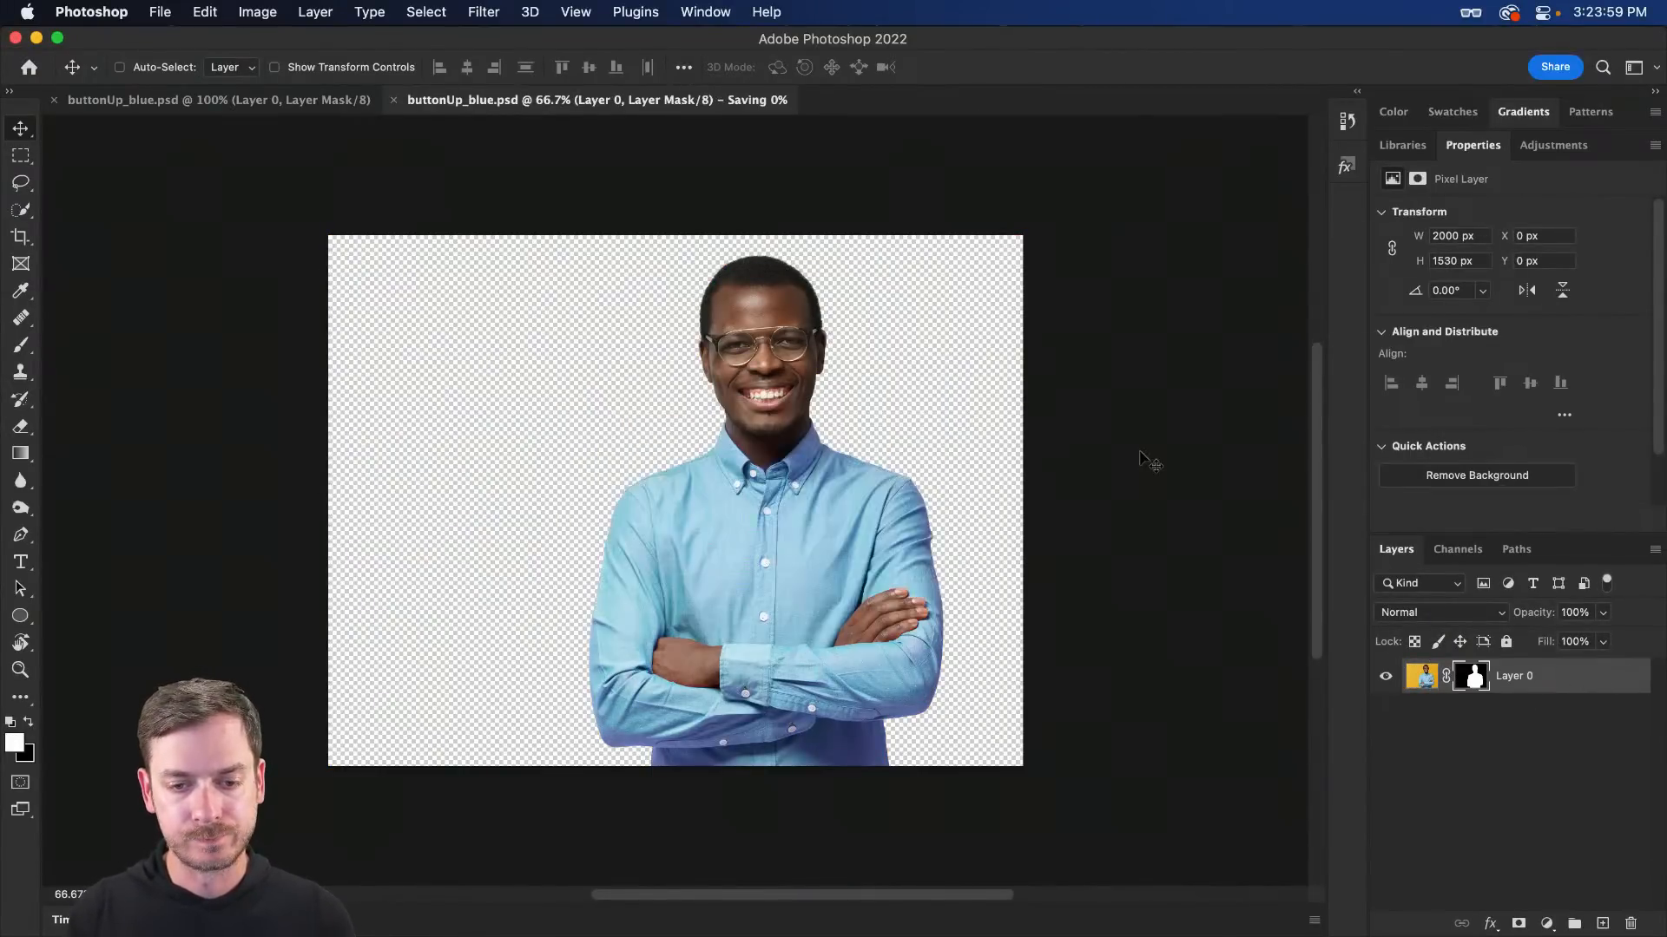
pyautogui.press('super+Tab')
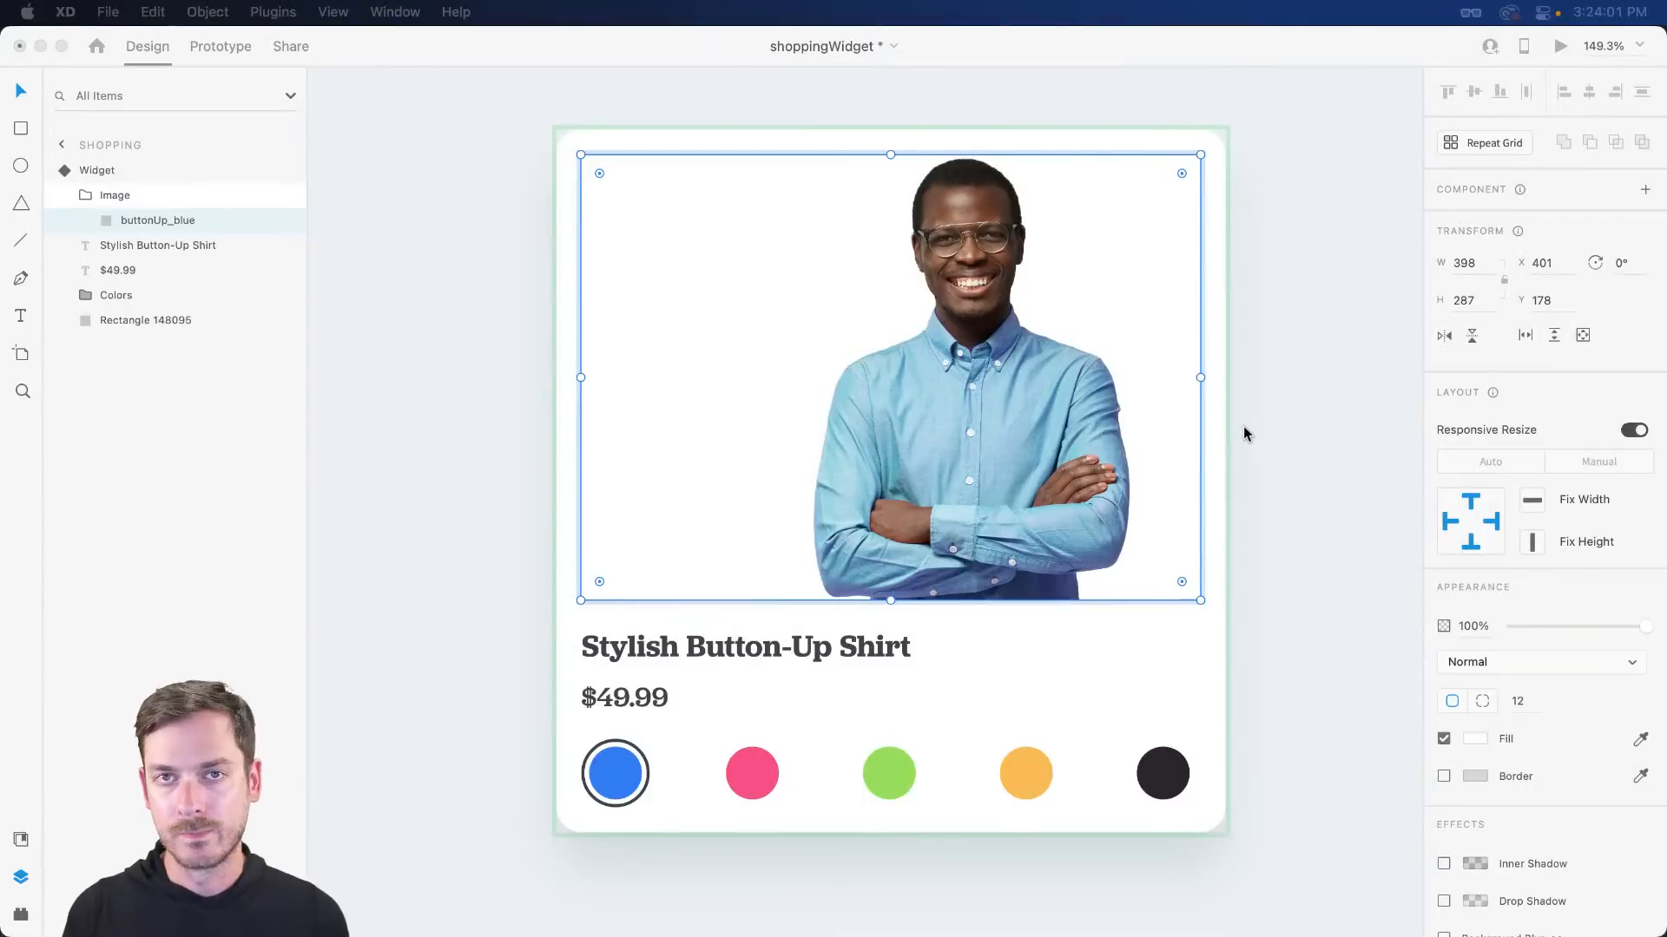
# - Duplicate buttonUp_blue inside Image as a 100% opaque backdrop filled purple #5F41C6
pyautogui.click(1248, 369)
pyautogui.doubleClick(904, 359)
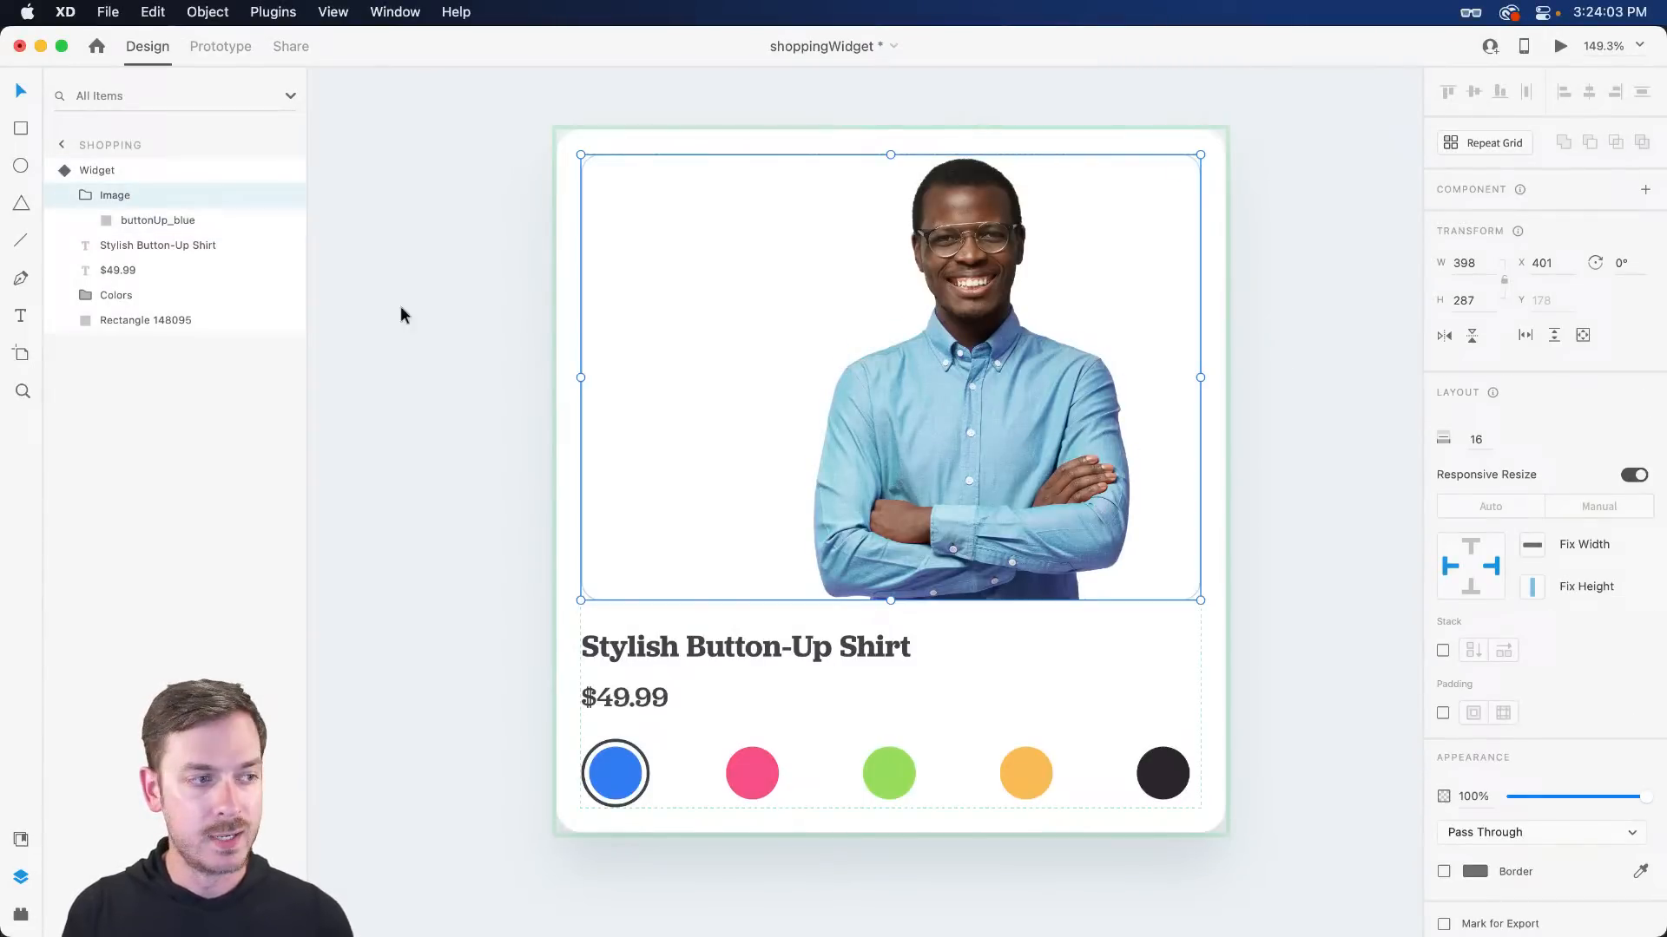
pyautogui.click(170, 221)
pyautogui.press('super+d')
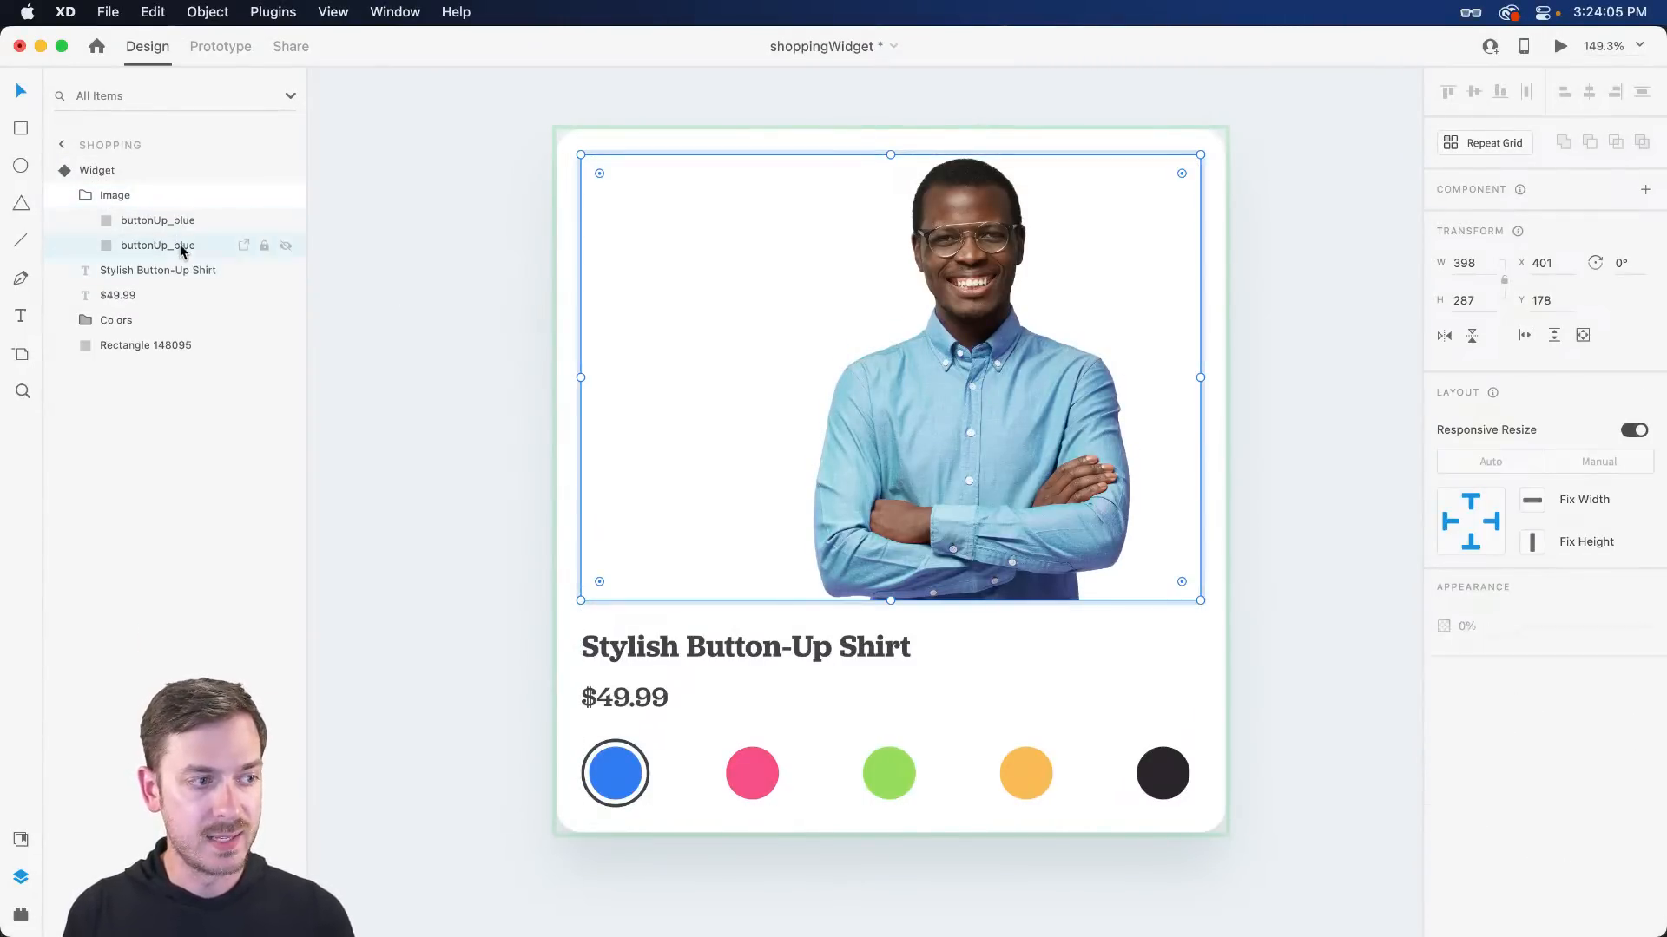
pyautogui.press('0')
pyautogui.click(1488, 745)
pyautogui.click(1406, 700)
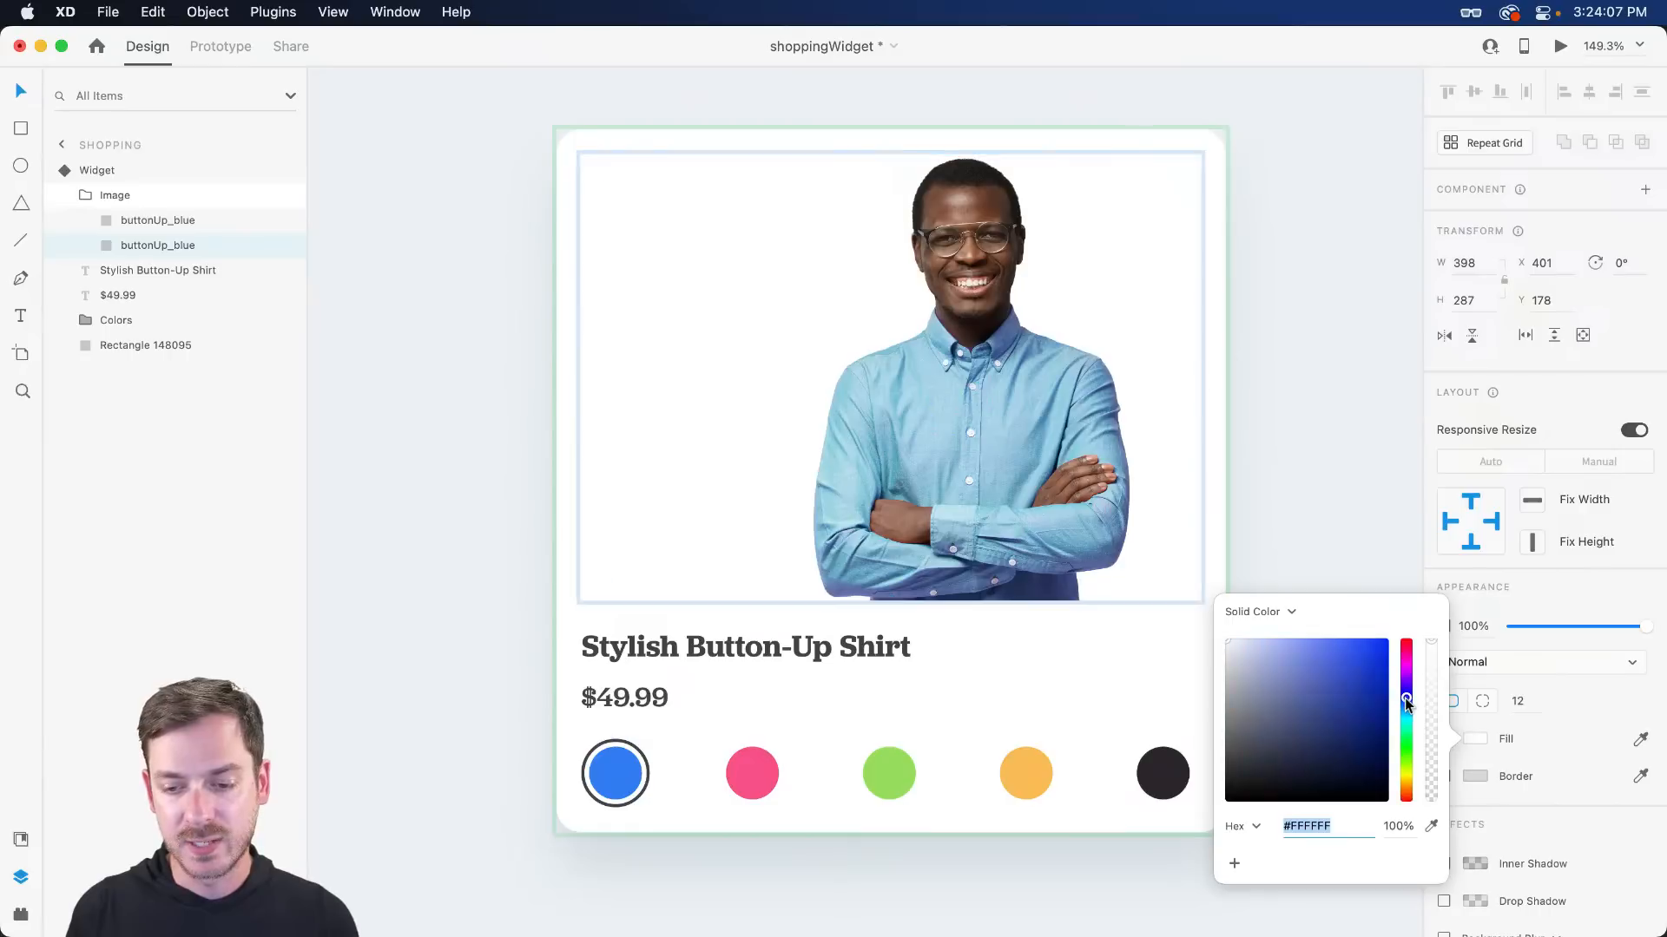
pyautogui.moveTo(1330, 682); pyautogui.dragTo(1406, 689)
pyautogui.press('Escape')
pyautogui.press('Escape')
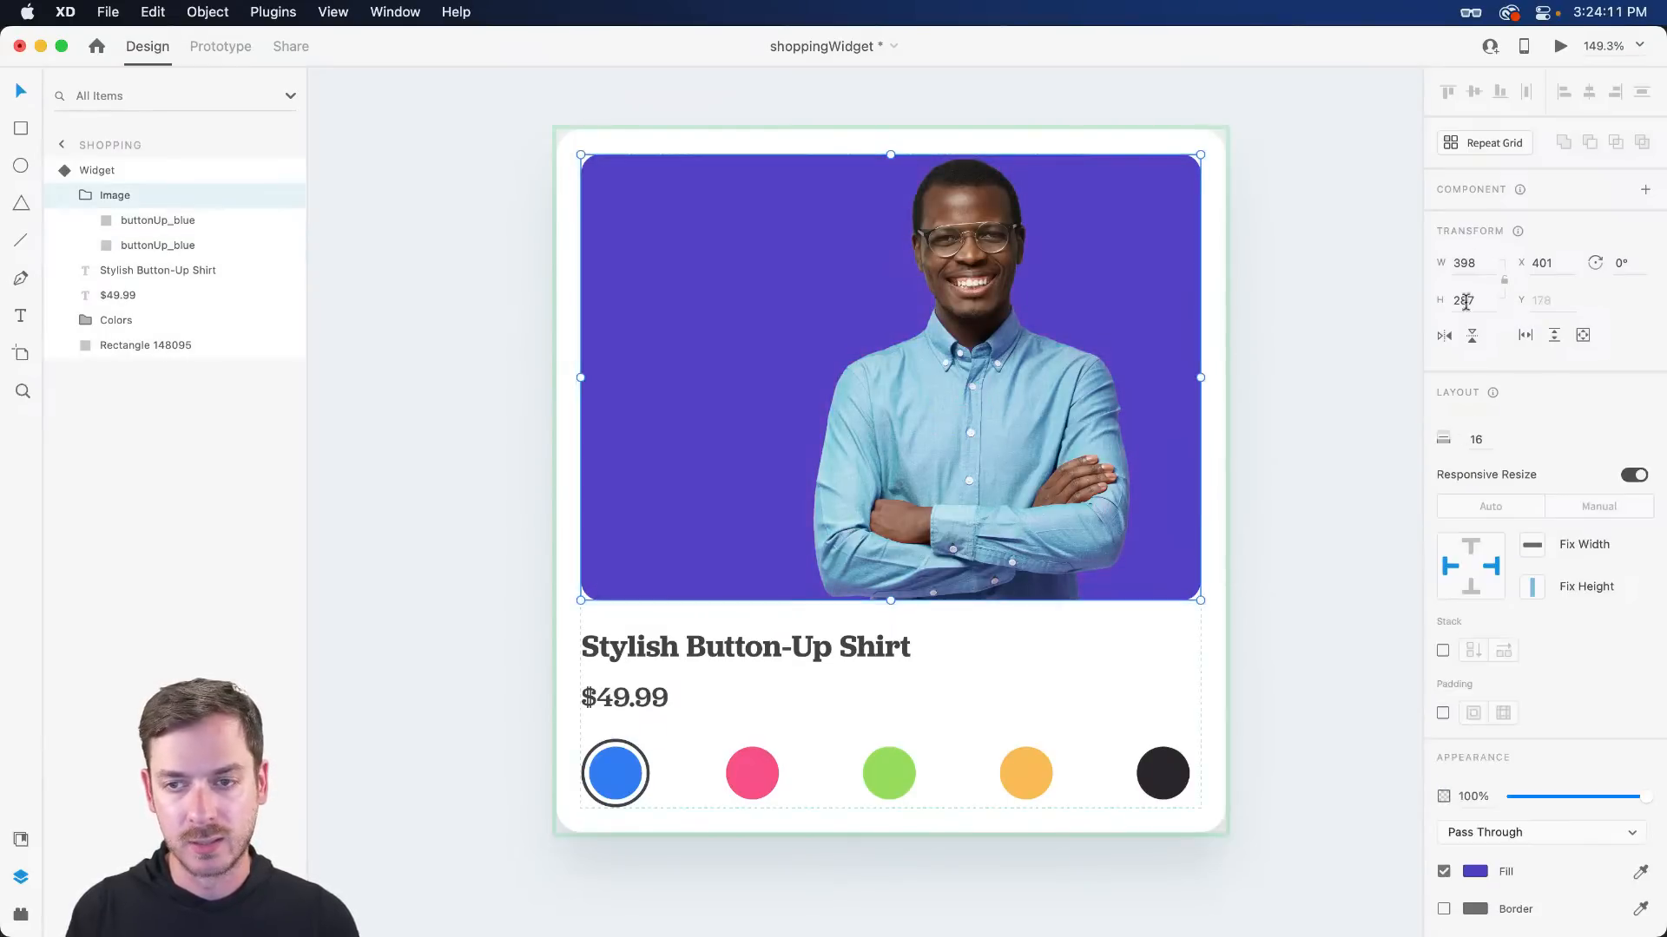
pyautogui.press('Escape')
pyautogui.click(1489, 271)
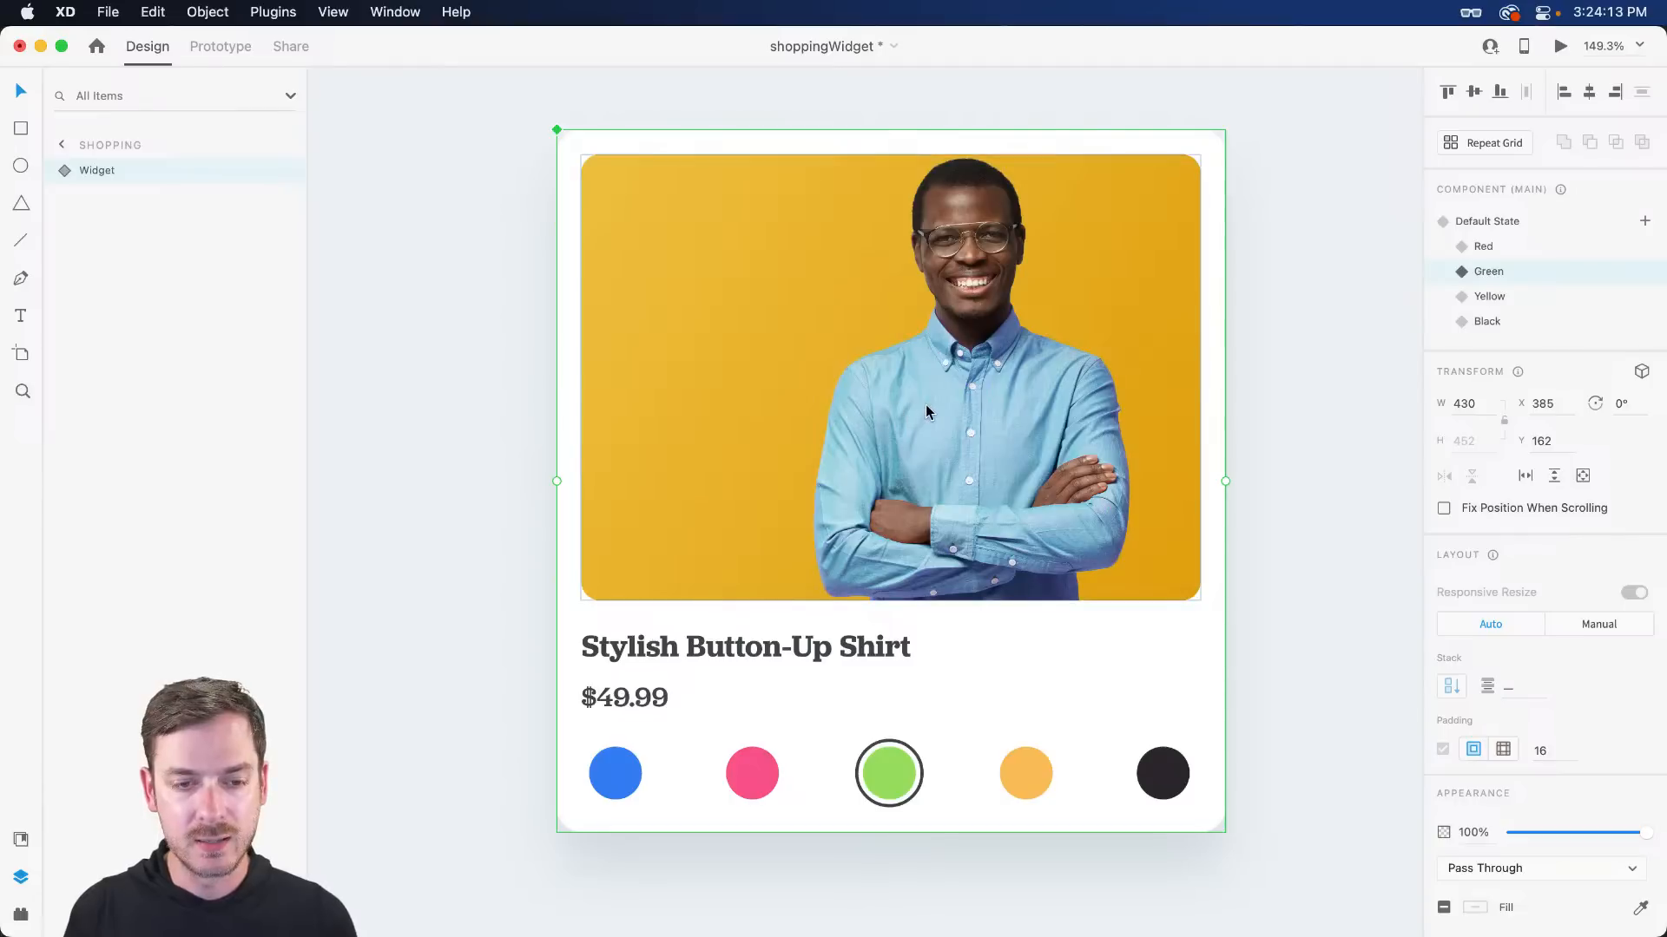
# - Undo the purple backdrop changes after checking the Red state, returning to Default State
pyautogui.click(1510, 245)
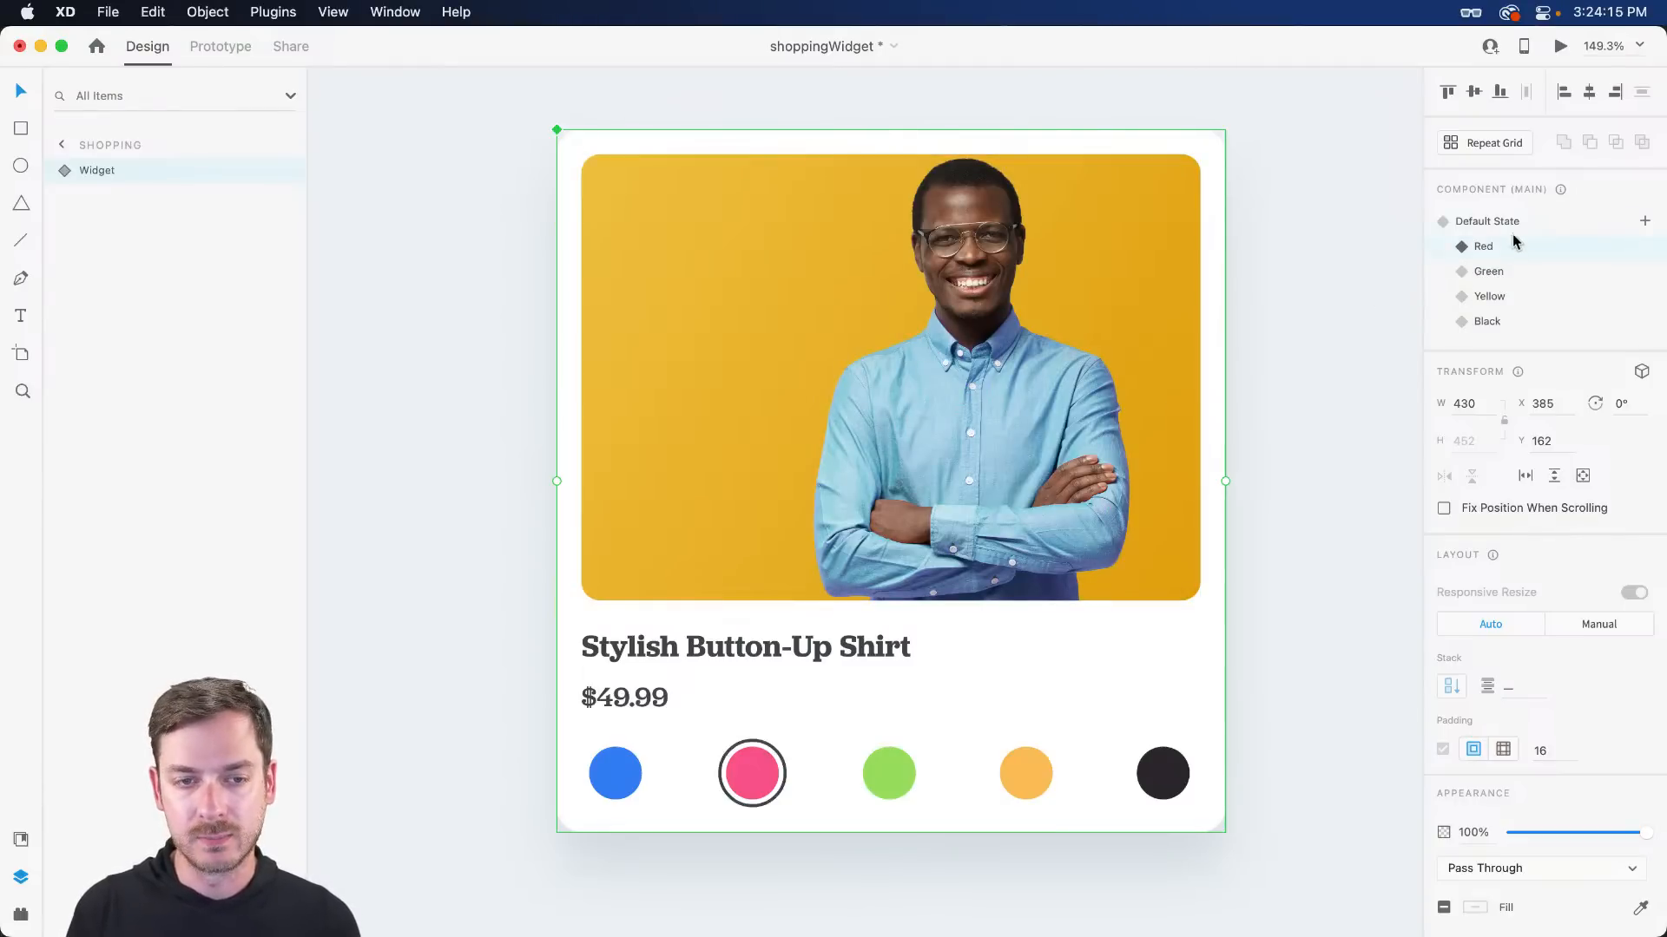
pyautogui.click(1512, 227)
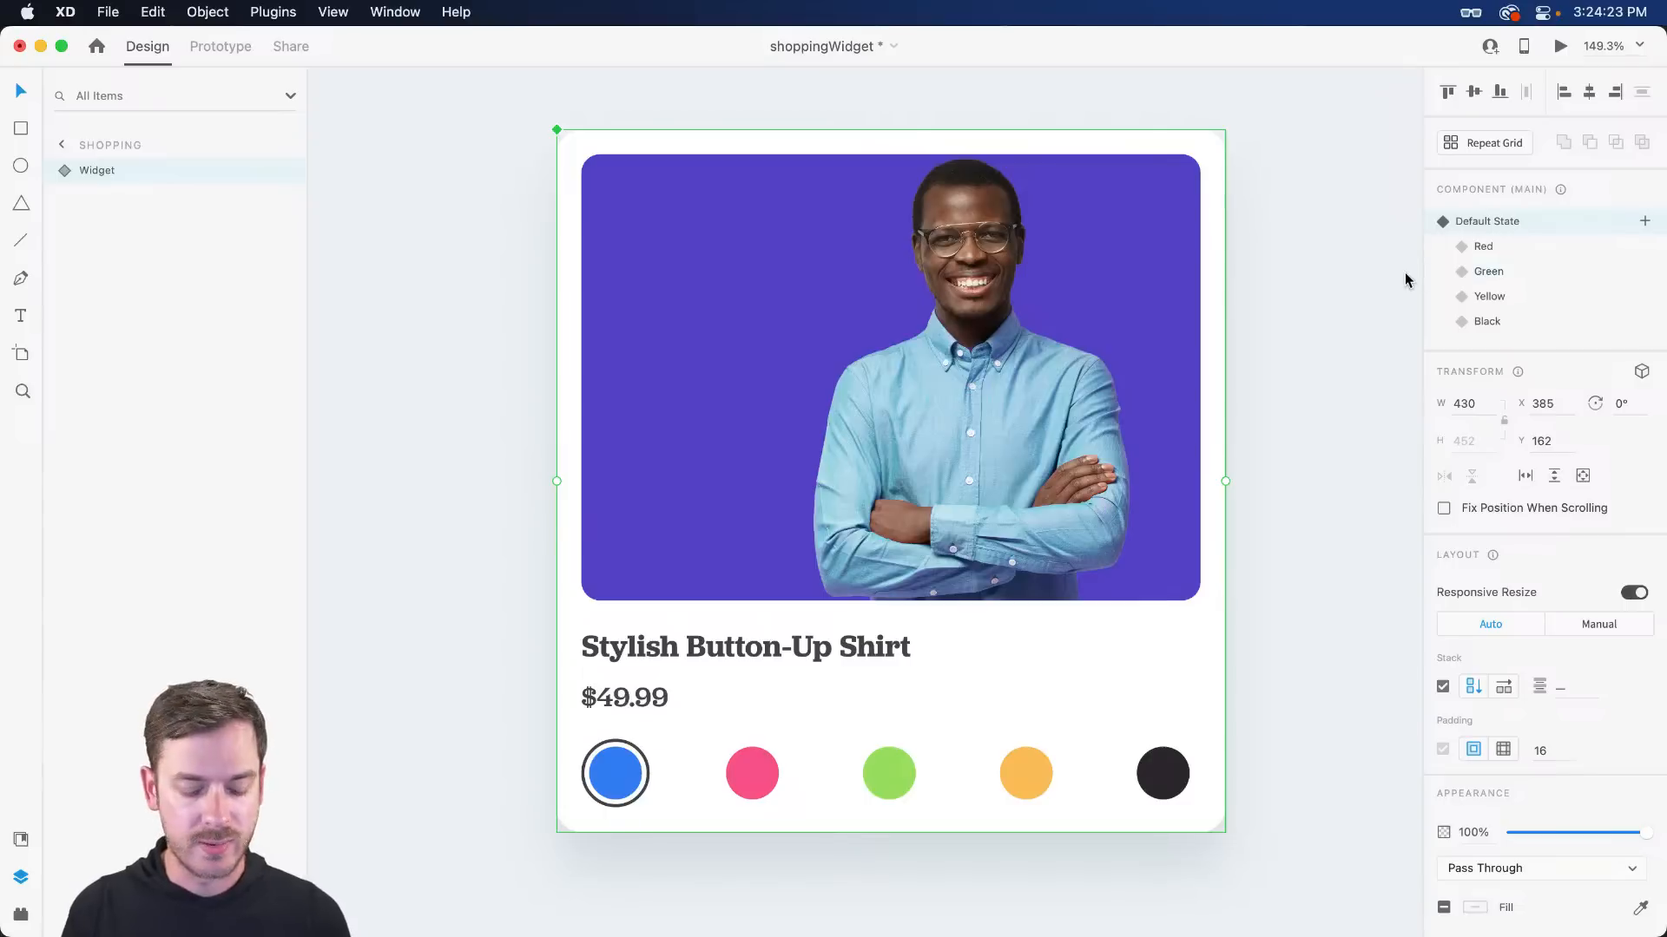
pyautogui.press('super+z')
pyautogui.press('super+z')
pyautogui.press('super+z')
pyautogui.press('super+z')
pyautogui.press('super+z')
pyautogui.press('super+z')
pyautogui.press('super+z')
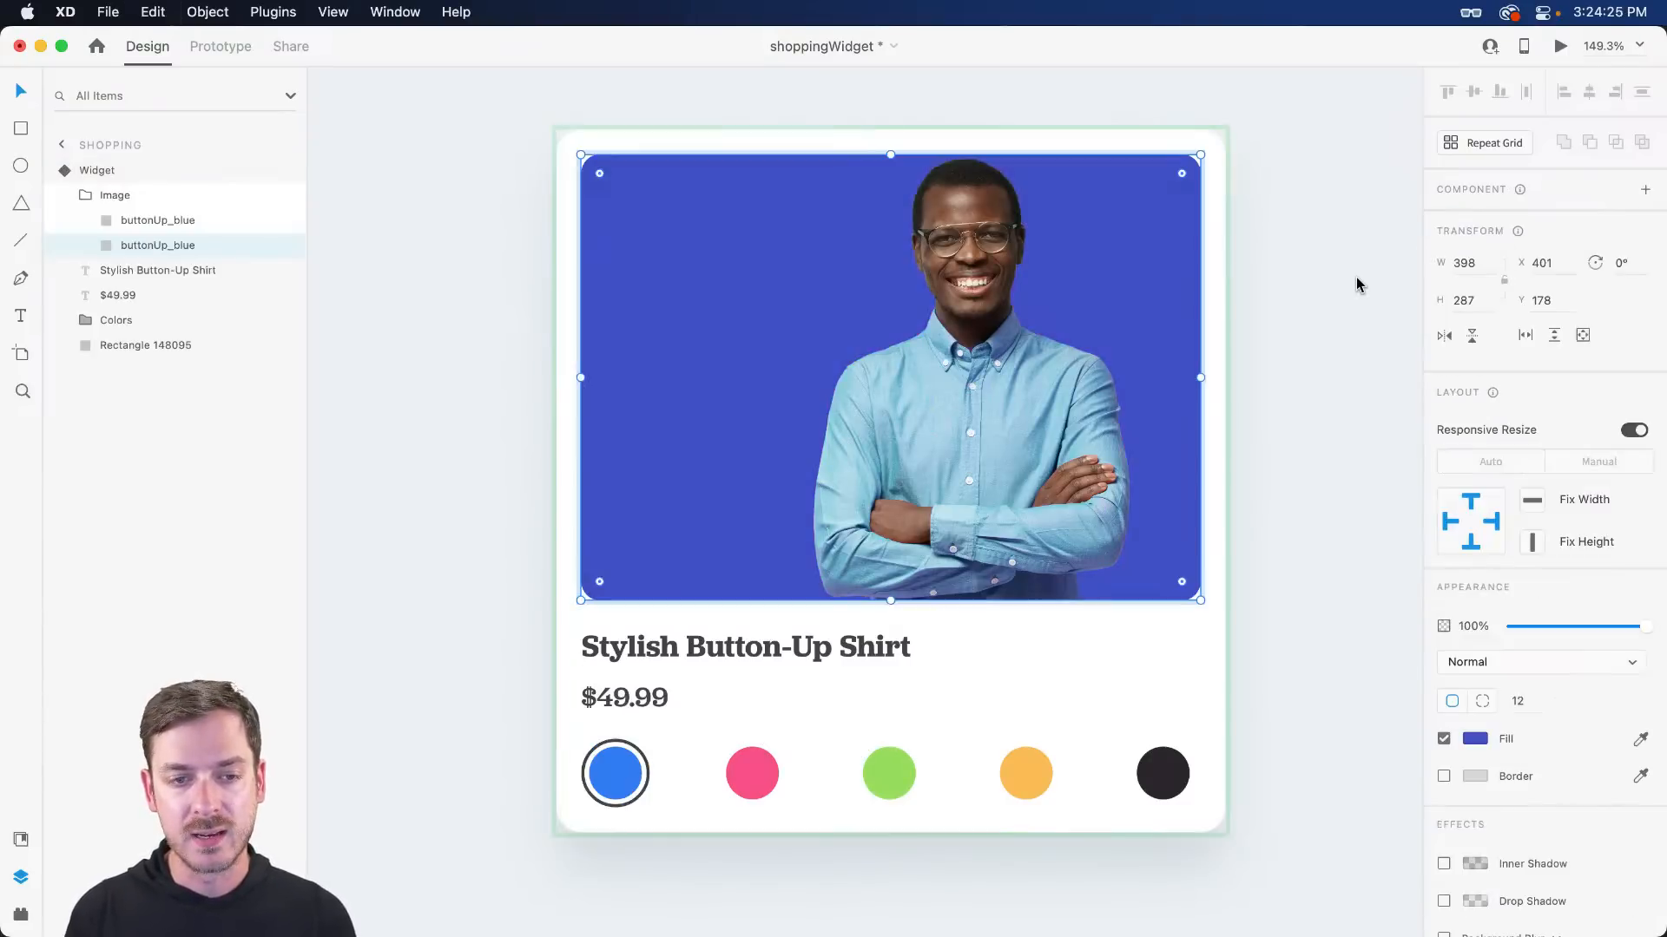
pyautogui.press('super+z')
pyautogui.press('super+z')
pyautogui.press('super+z')
pyautogui.press('super+z')
pyautogui.press('super+z')
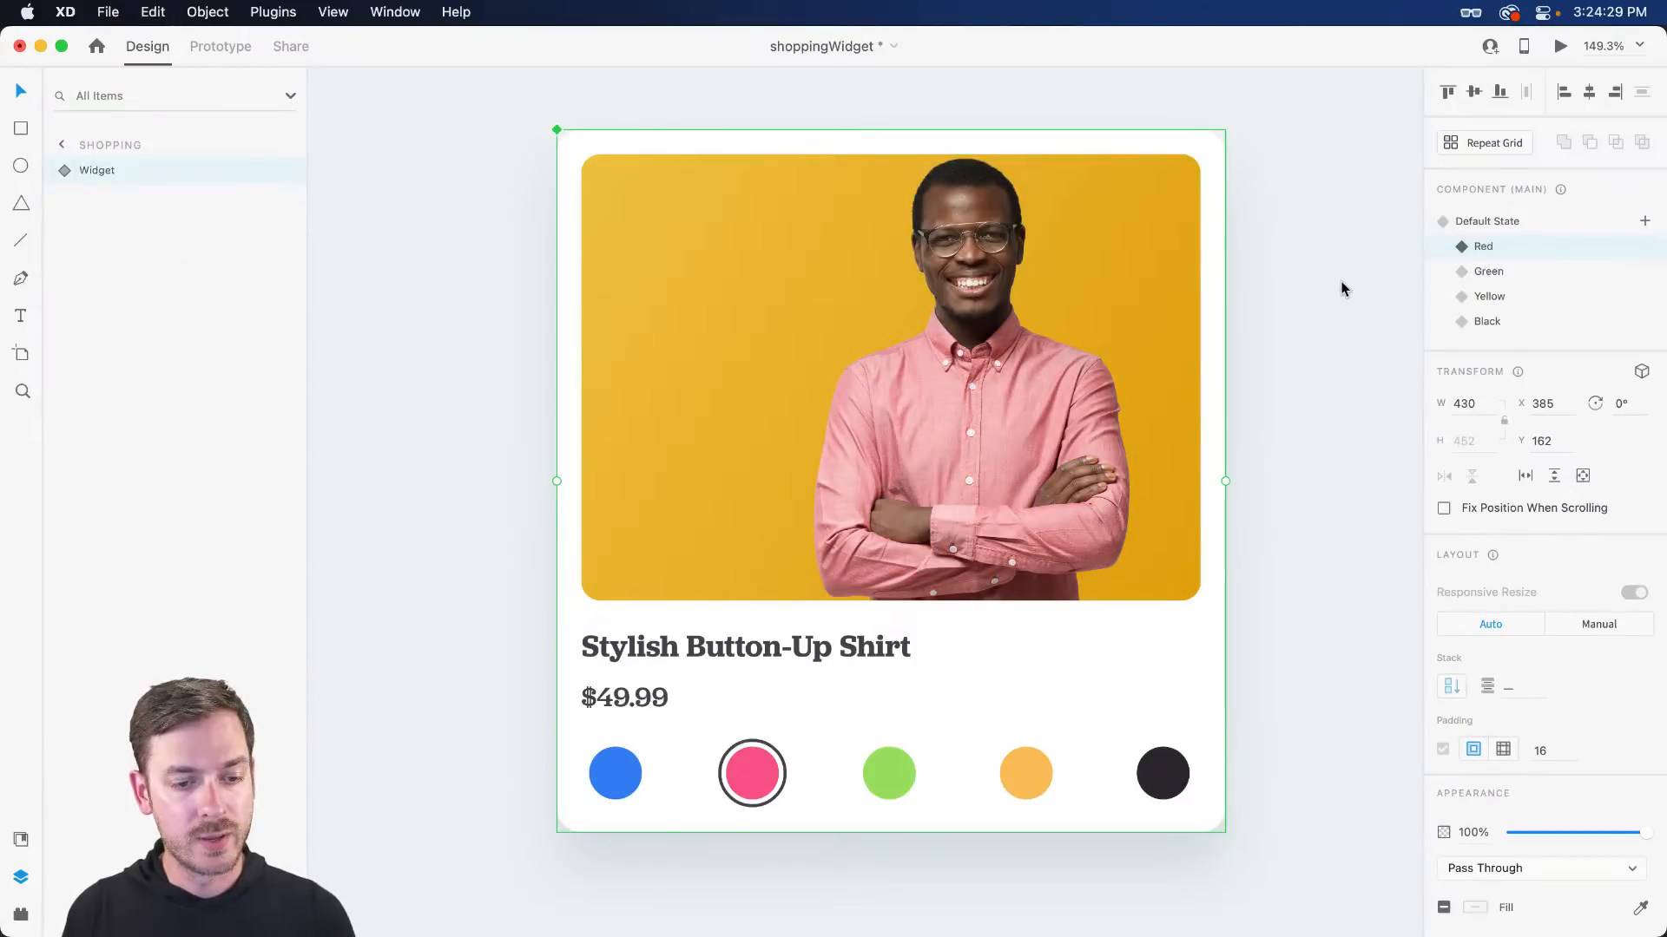
pyautogui.press('super+shift+z')
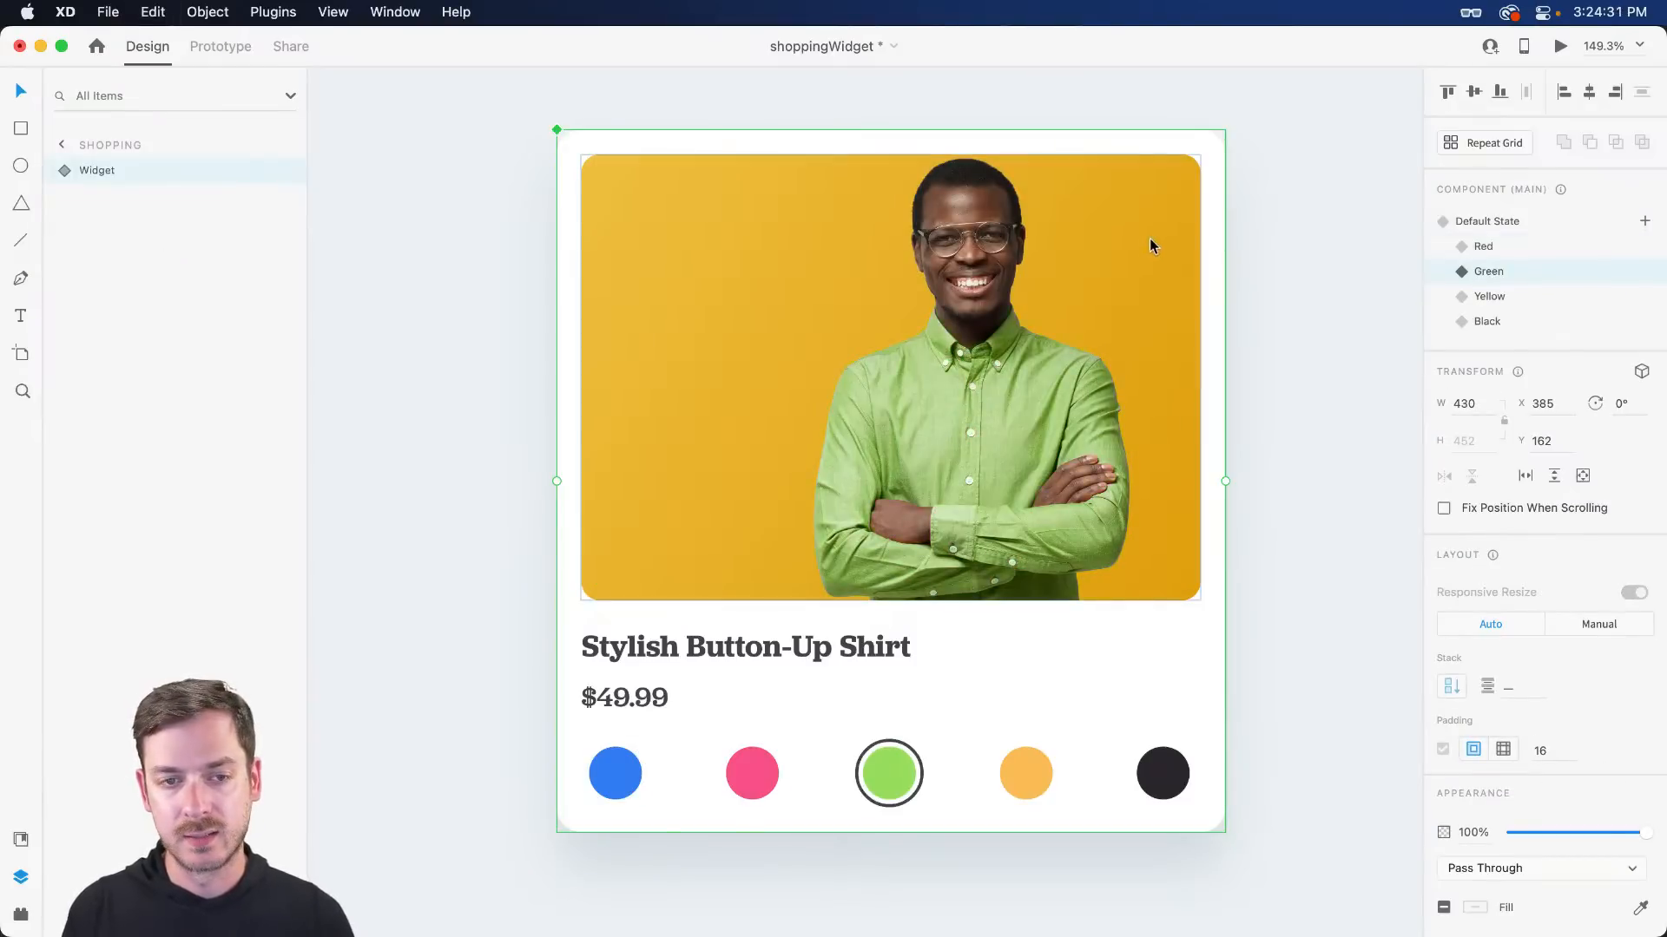
pyautogui.click(1567, 223)
# - Preview the widget and tap the pink swatch to confirm the shirt recolours
pyautogui.click(1560, 46)
pyautogui.click(782, 632)
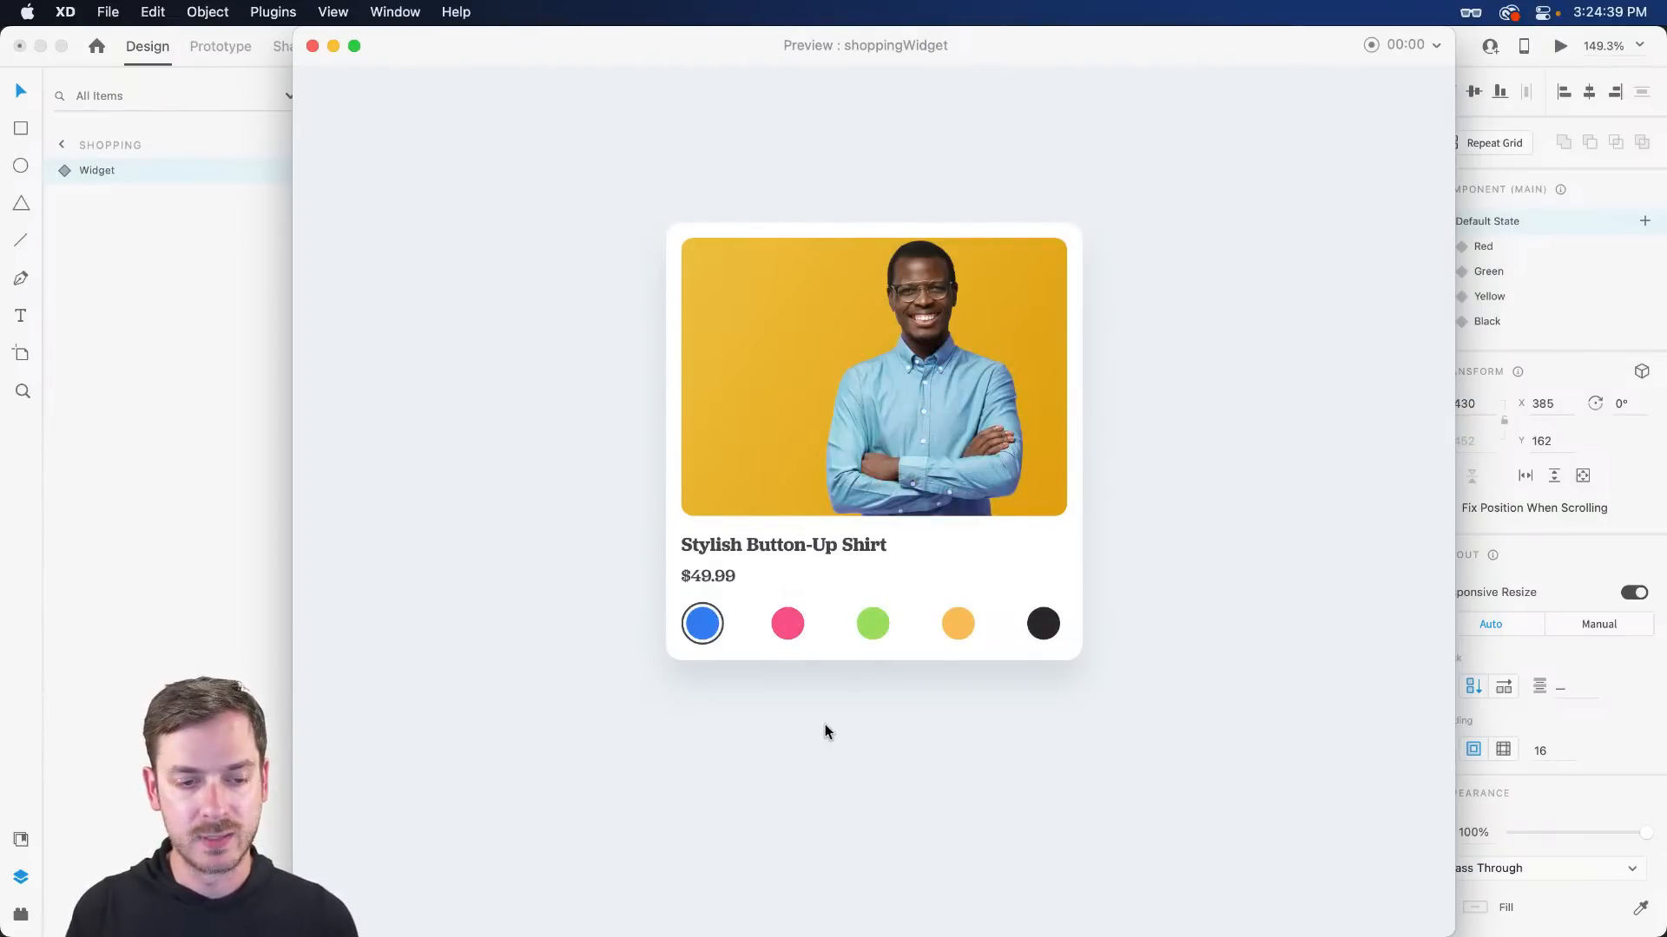
pyautogui.press('super+w')
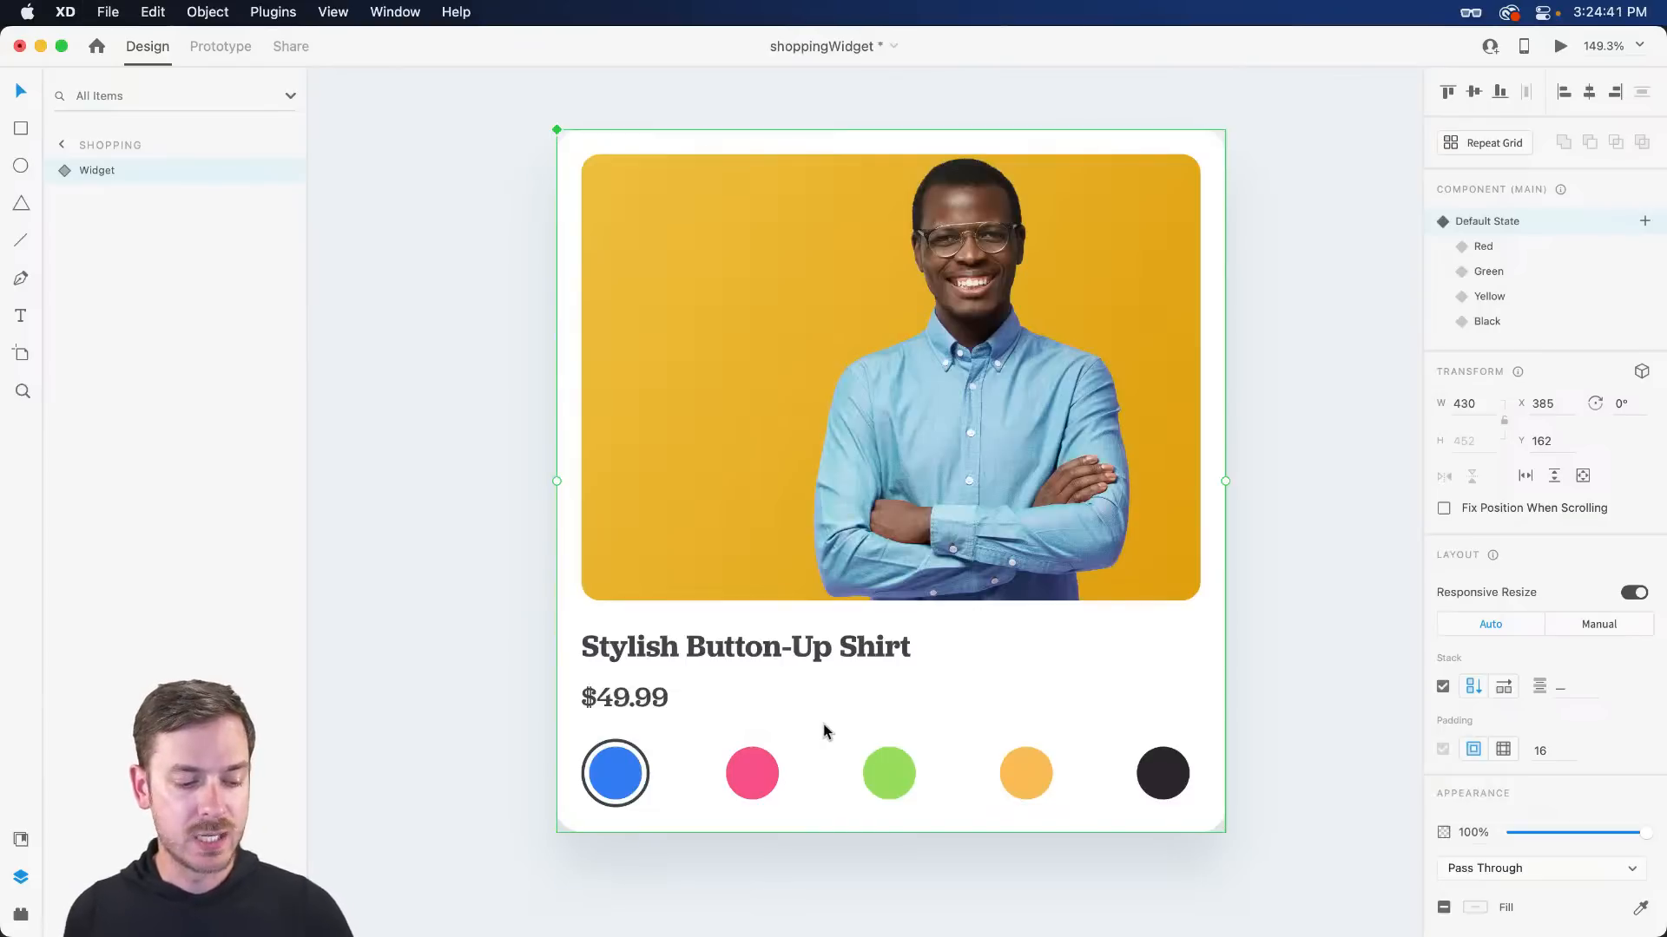